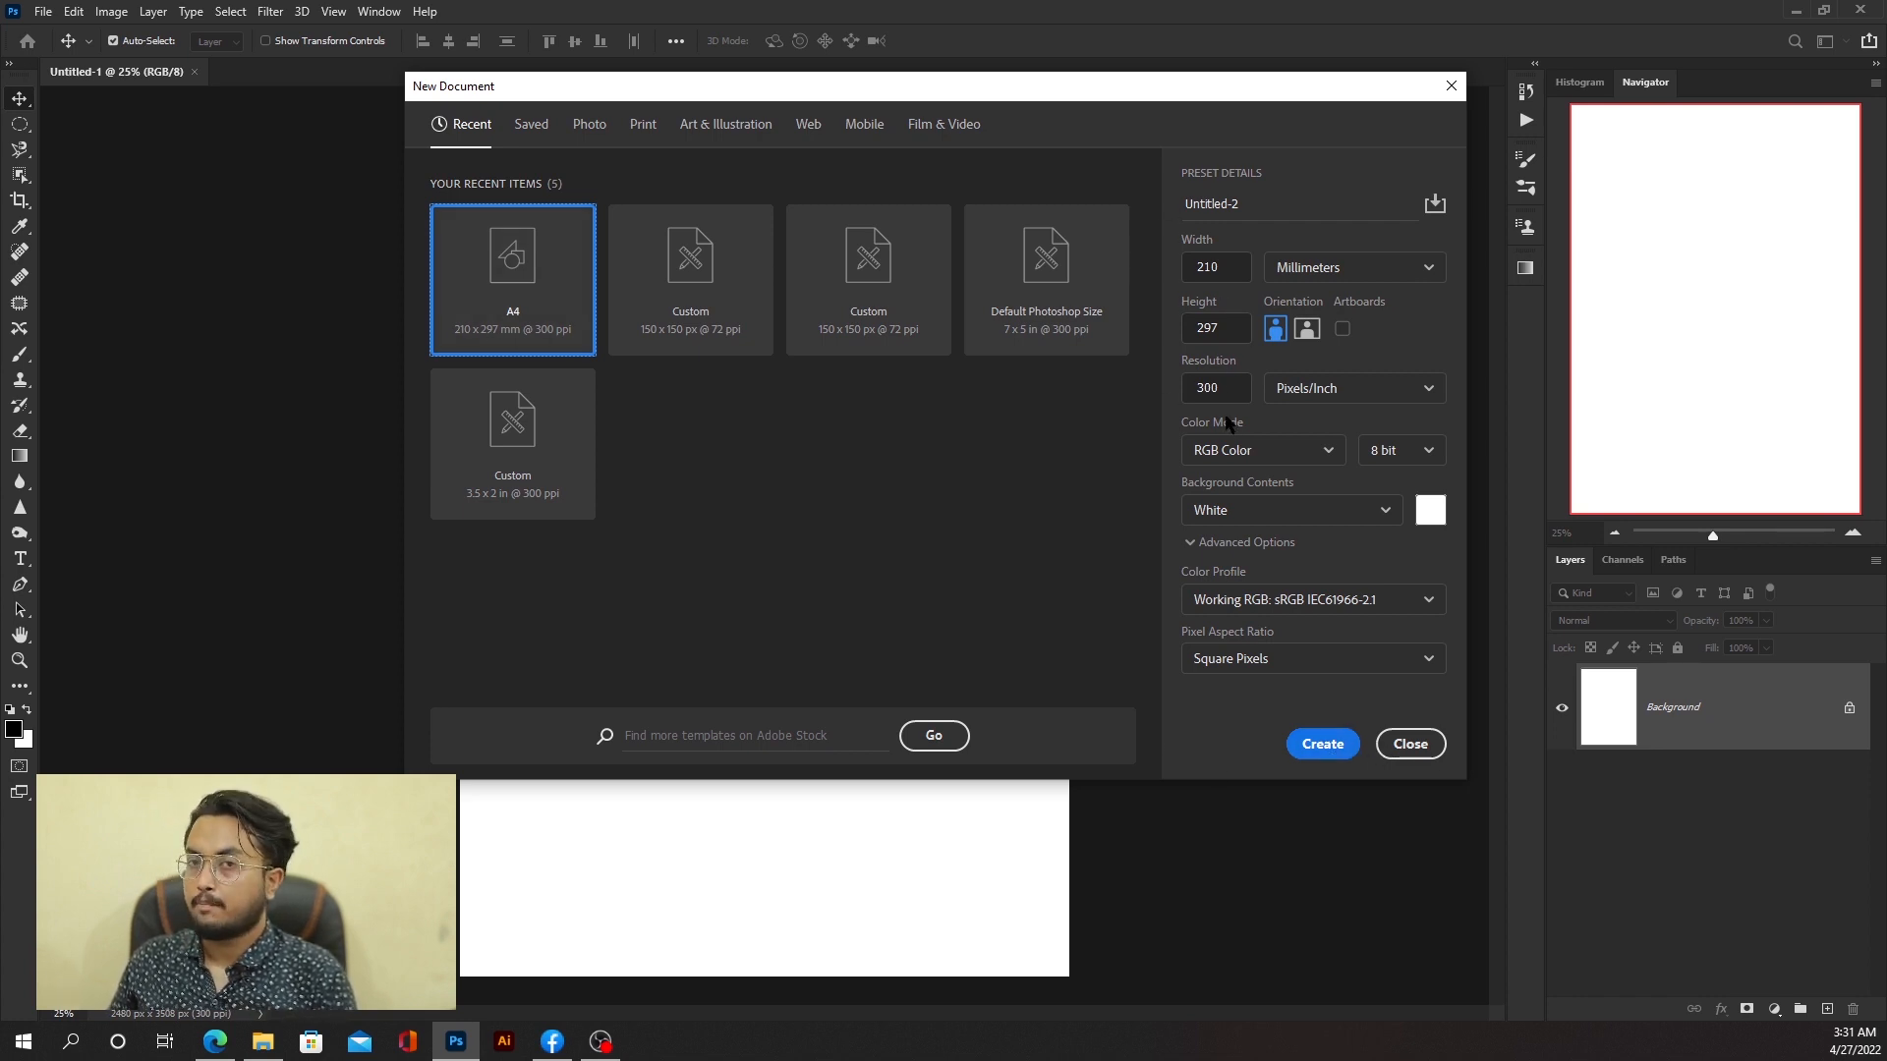
Step: Create the new 210 × 297 mm, 300 ppi RGB document and pick the Soft Round brush from Default Brushes
left_click(1320, 744)
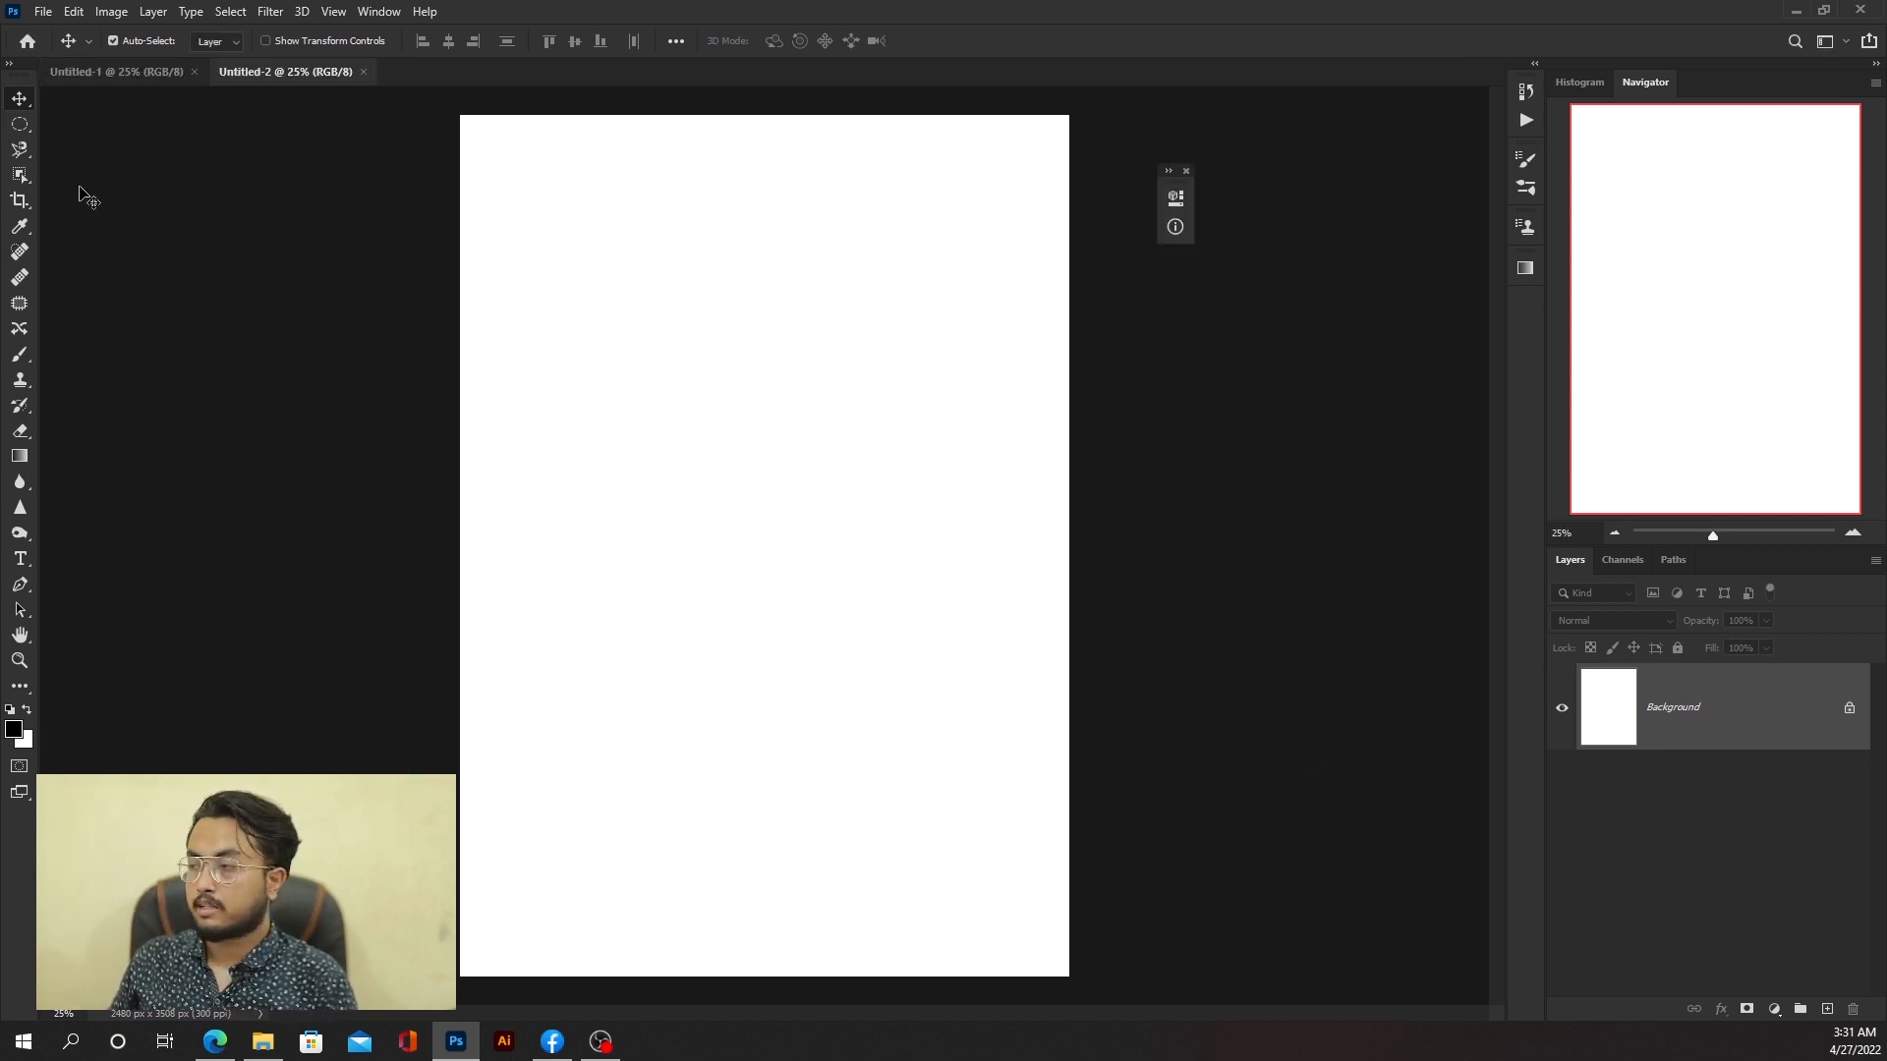
left_click(21, 355)
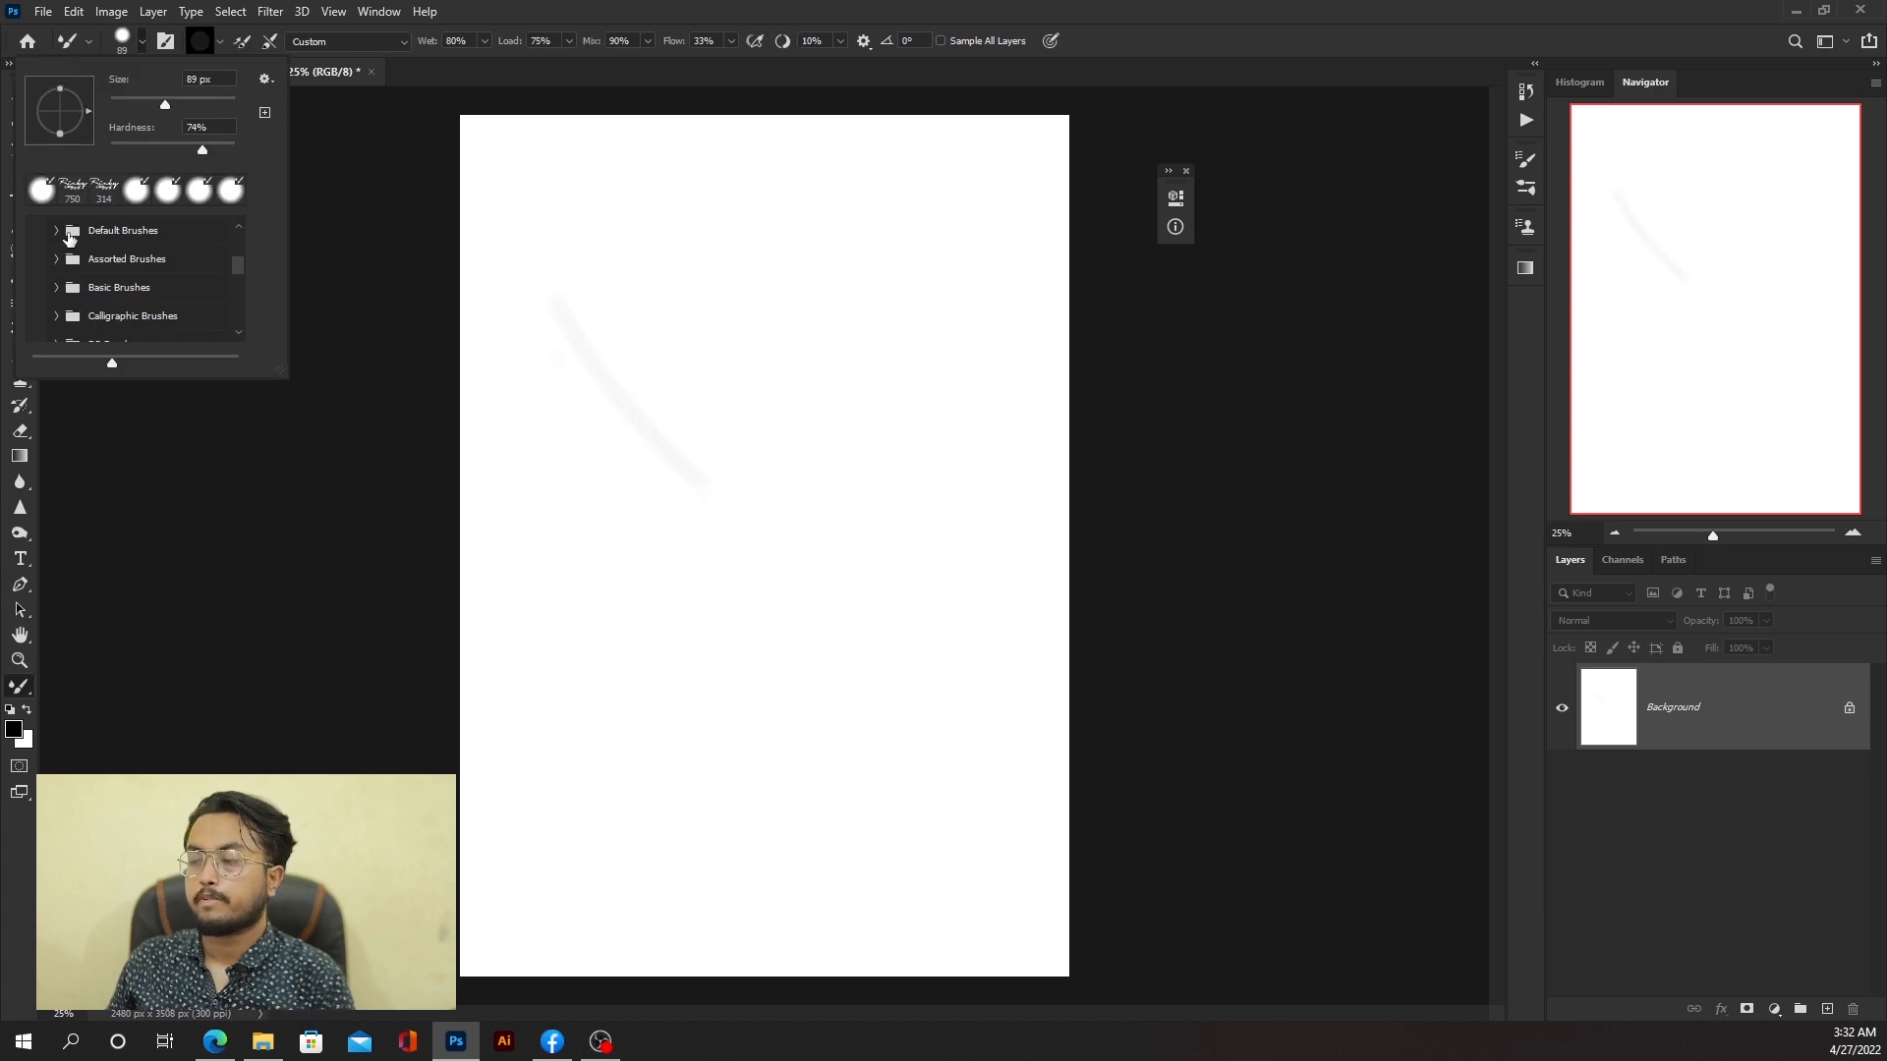
left_click(57, 232)
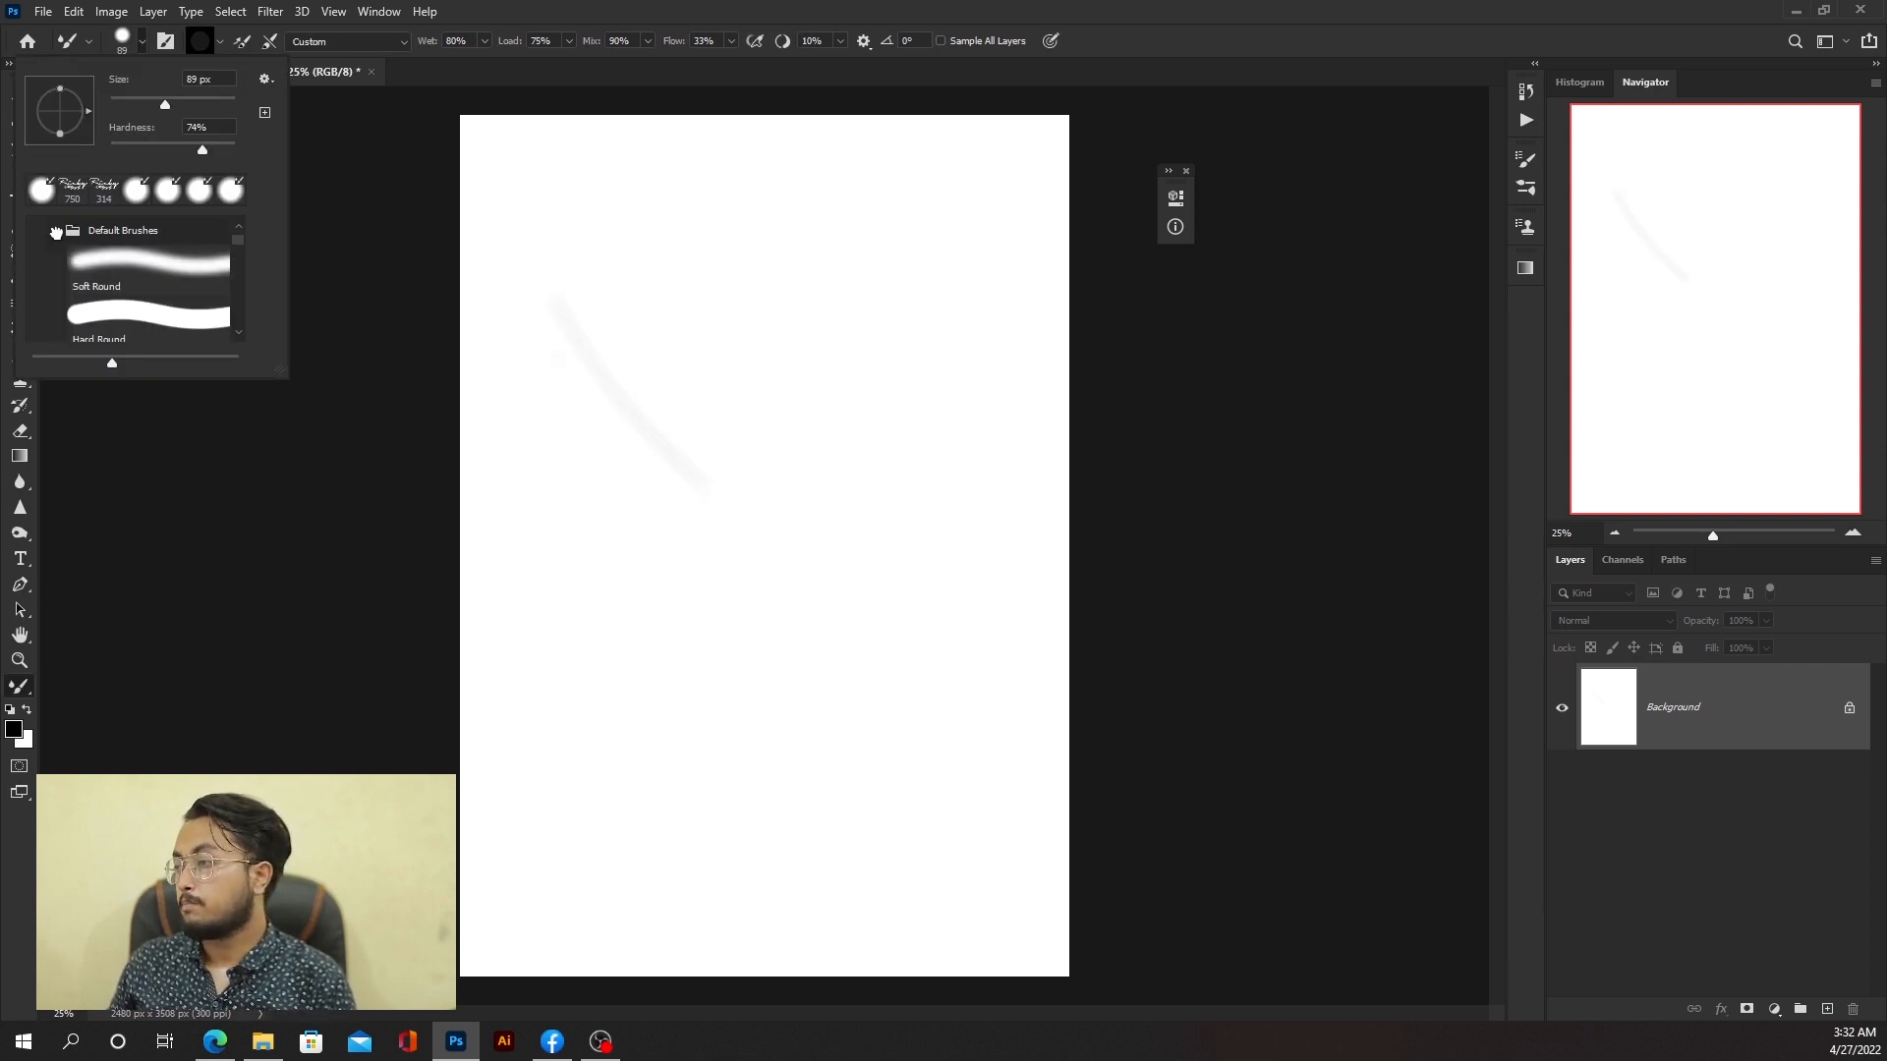
scroll(160, 256, "down", 1)
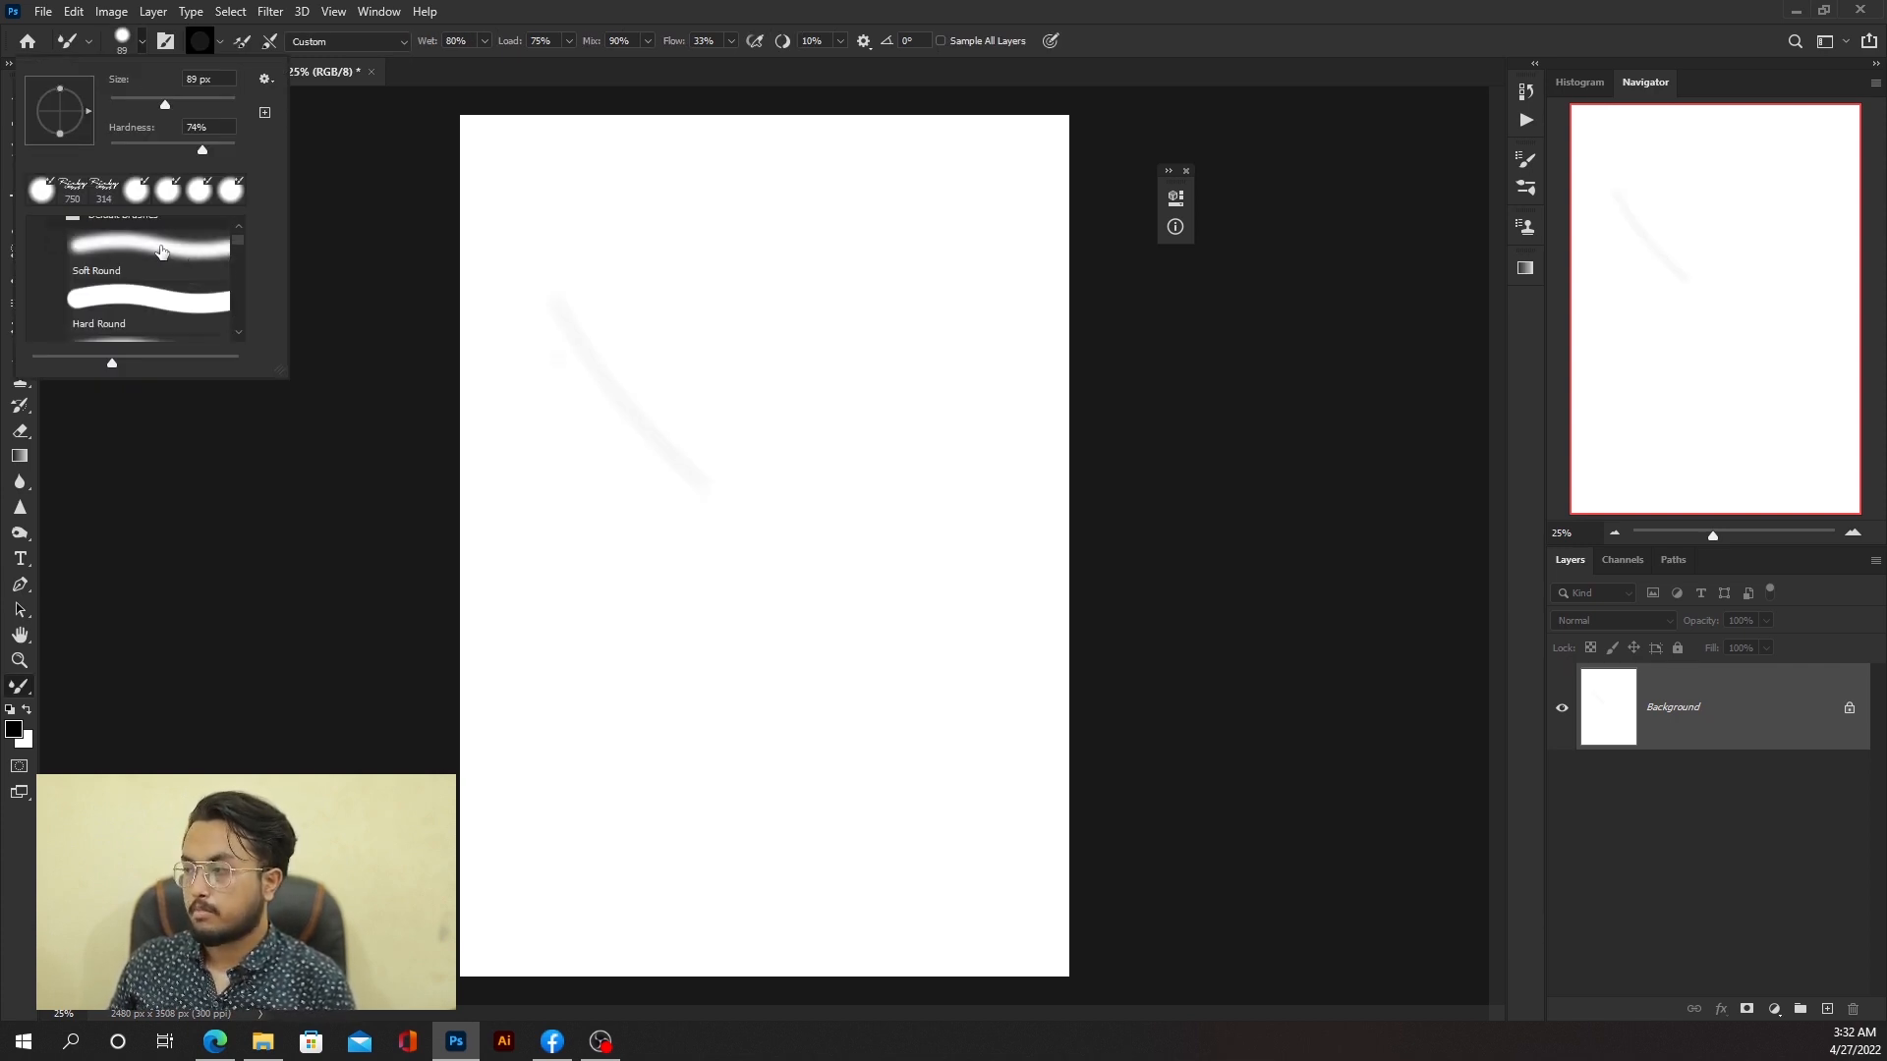
left_click(161, 251)
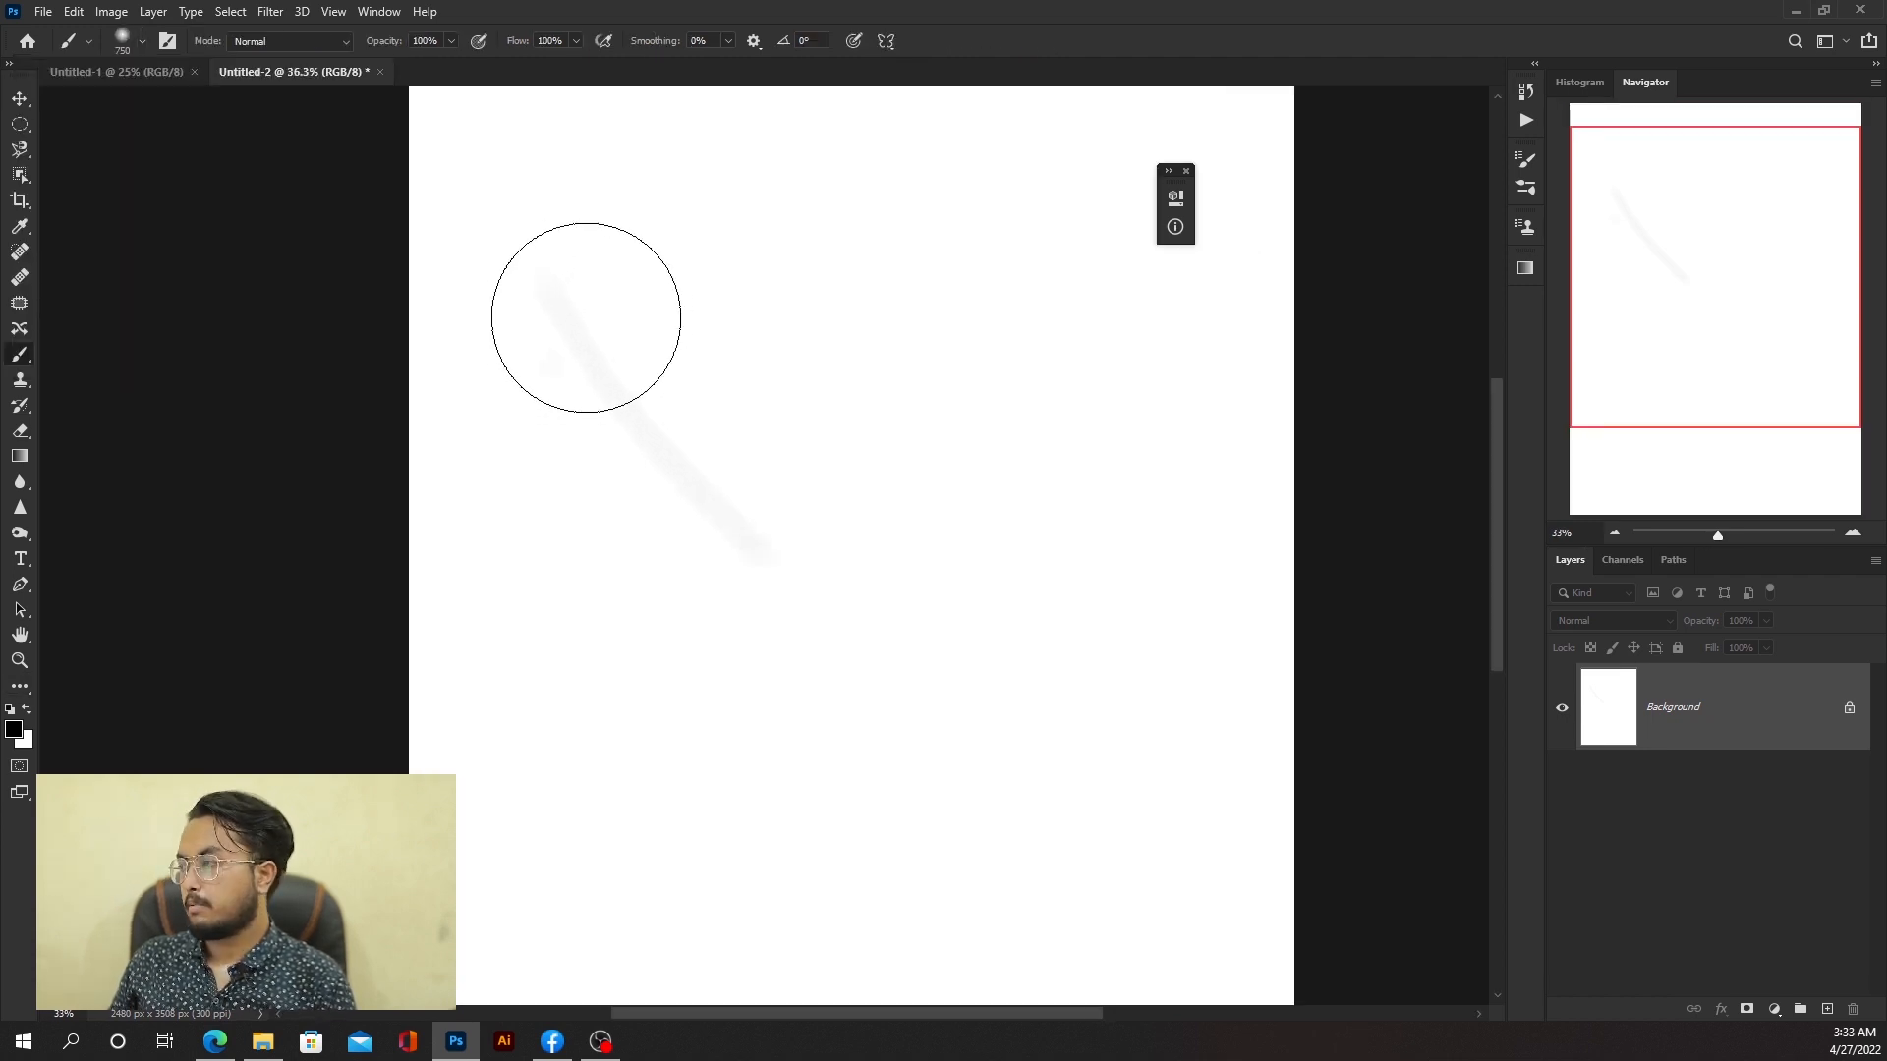
Step: Paint a soft black dot near the page's upper left corner
scroll(586, 316, "down", 2)
scroll(645, 232, "up", 1)
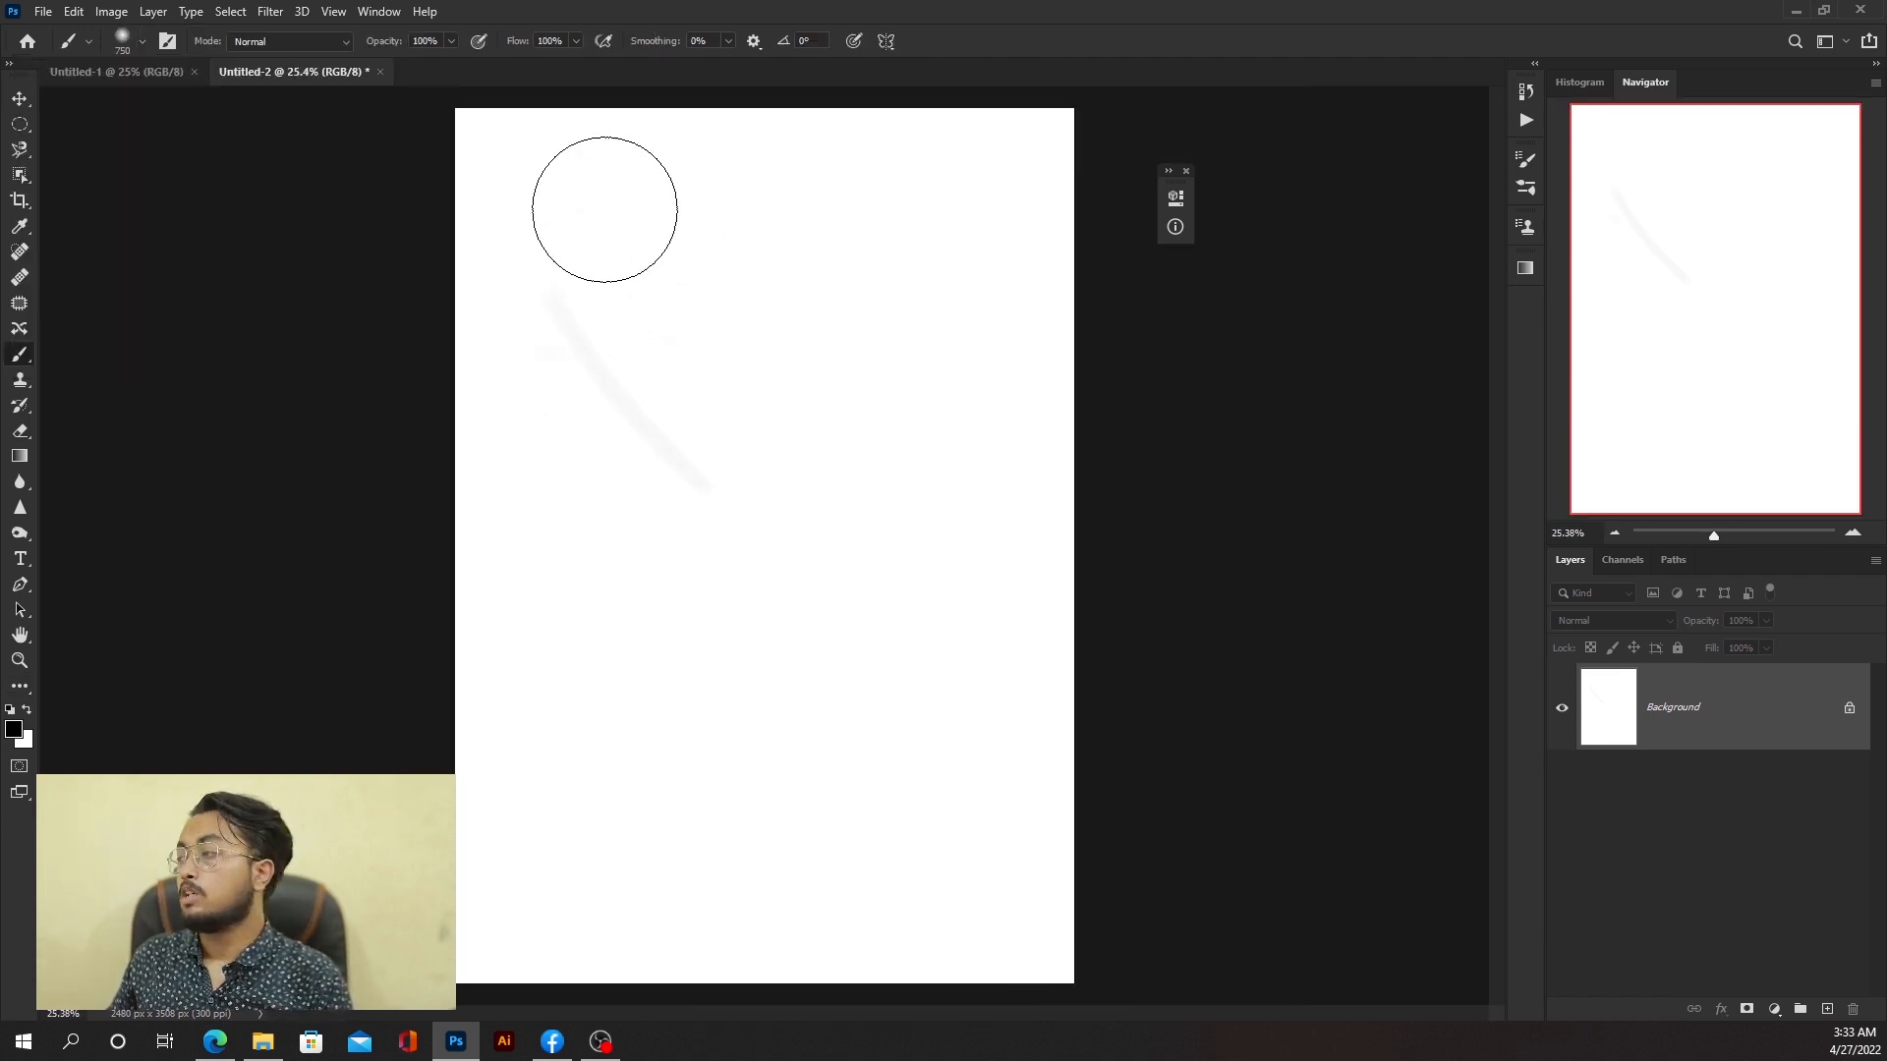
scroll(589, 214, "up", 1)
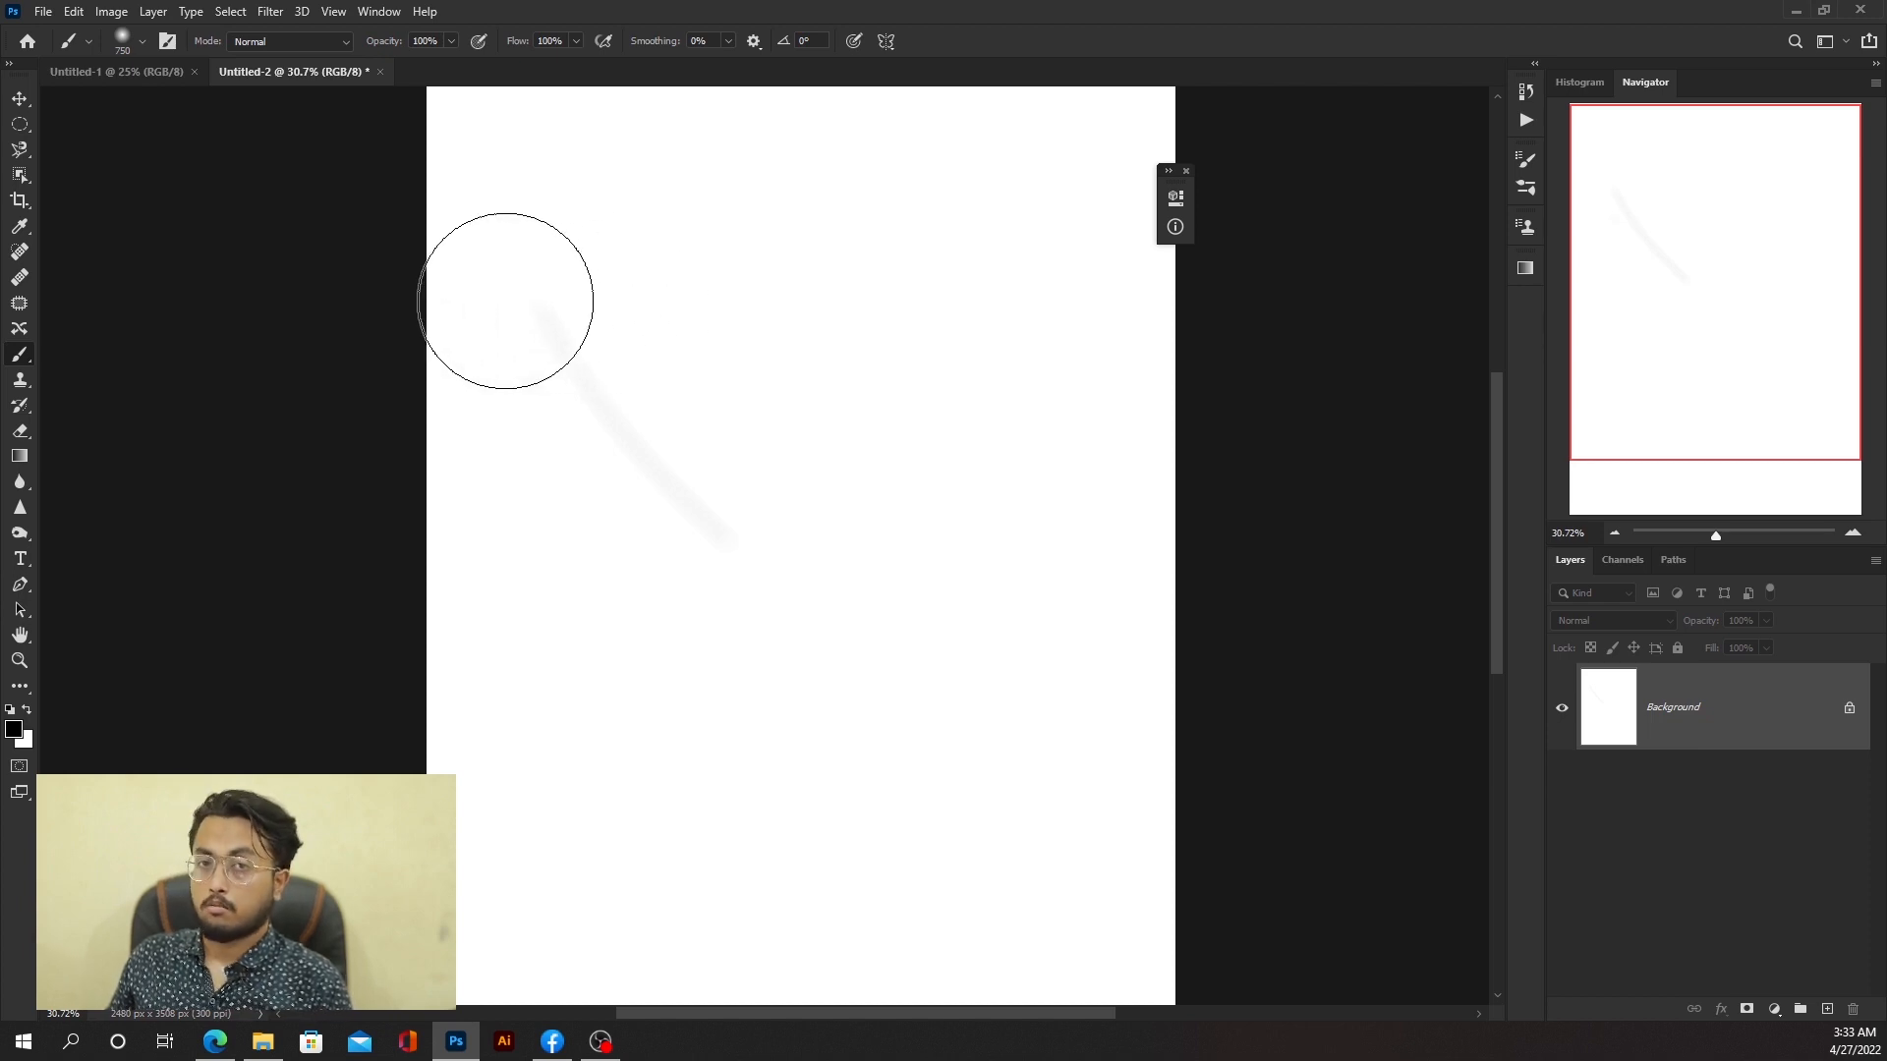
left_click(620, 272)
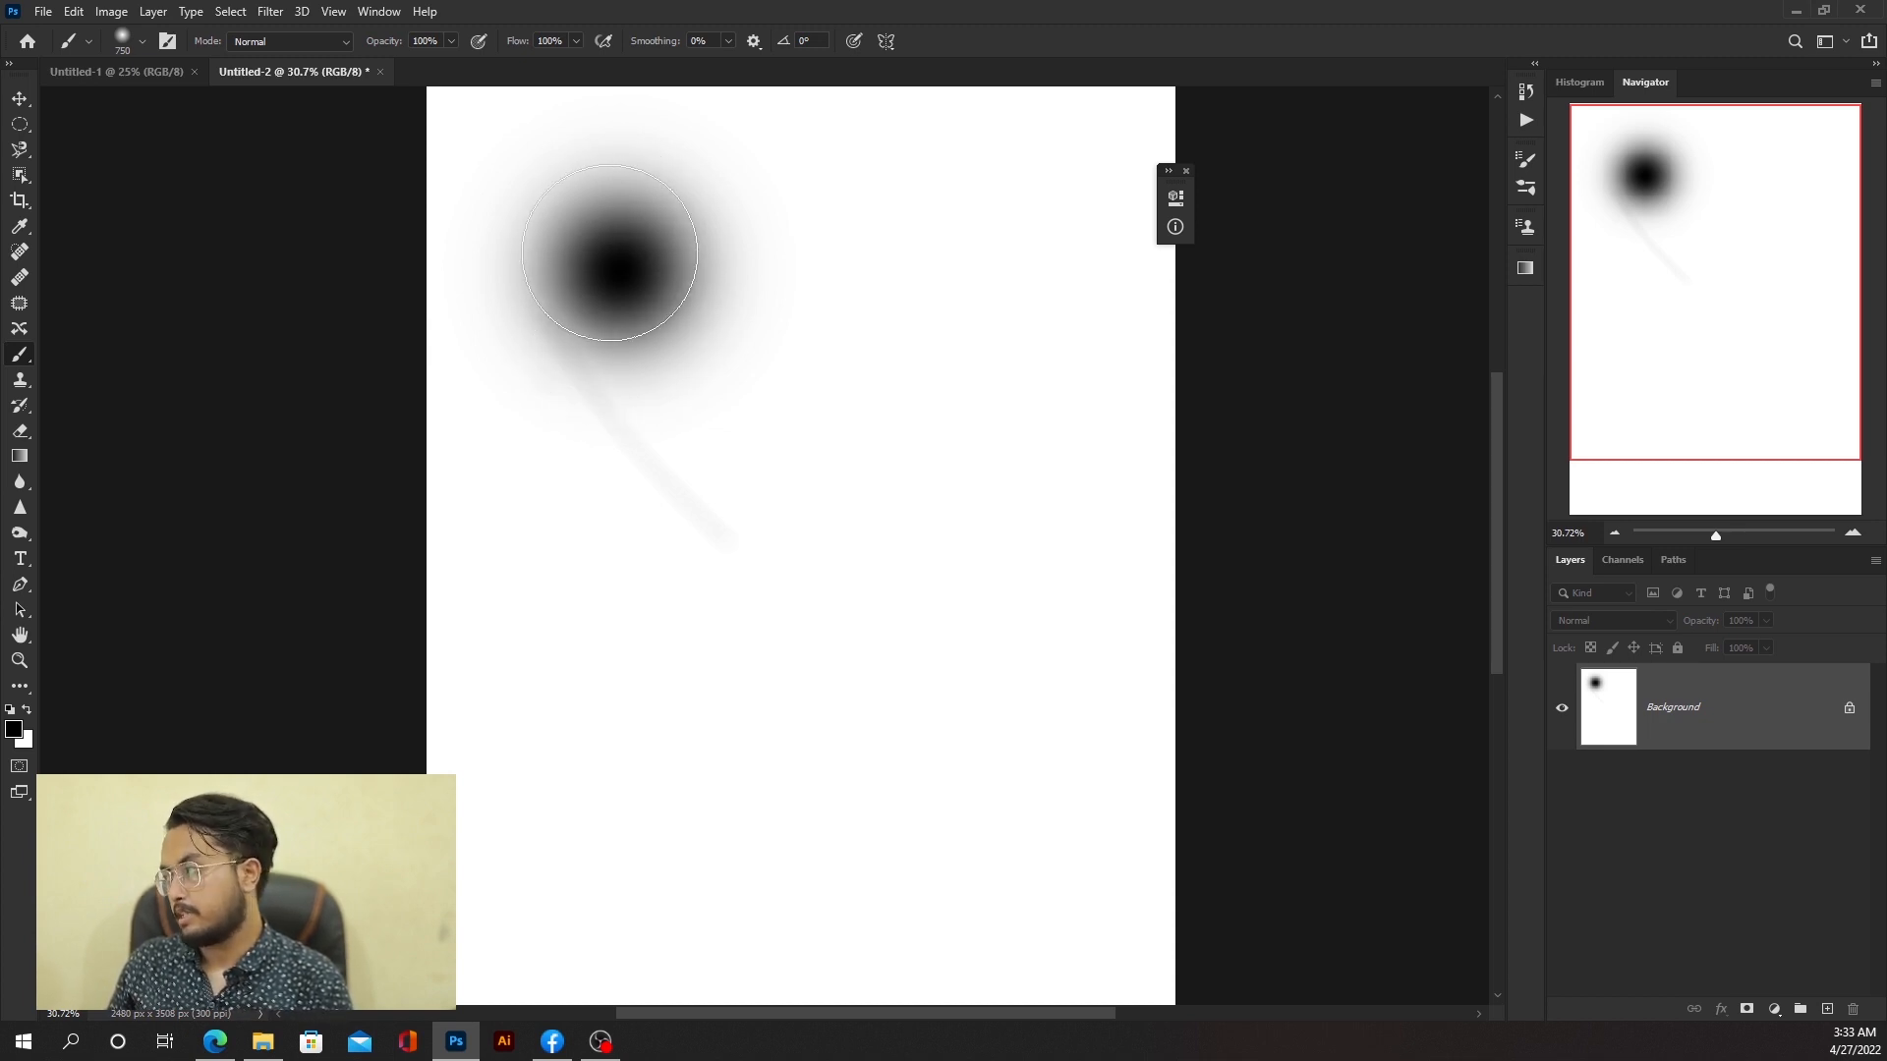
Step: Resize the brush on the canvas, ending with a 23 px brush at about 70% hardness
scroll(513, 312, "up", 1)
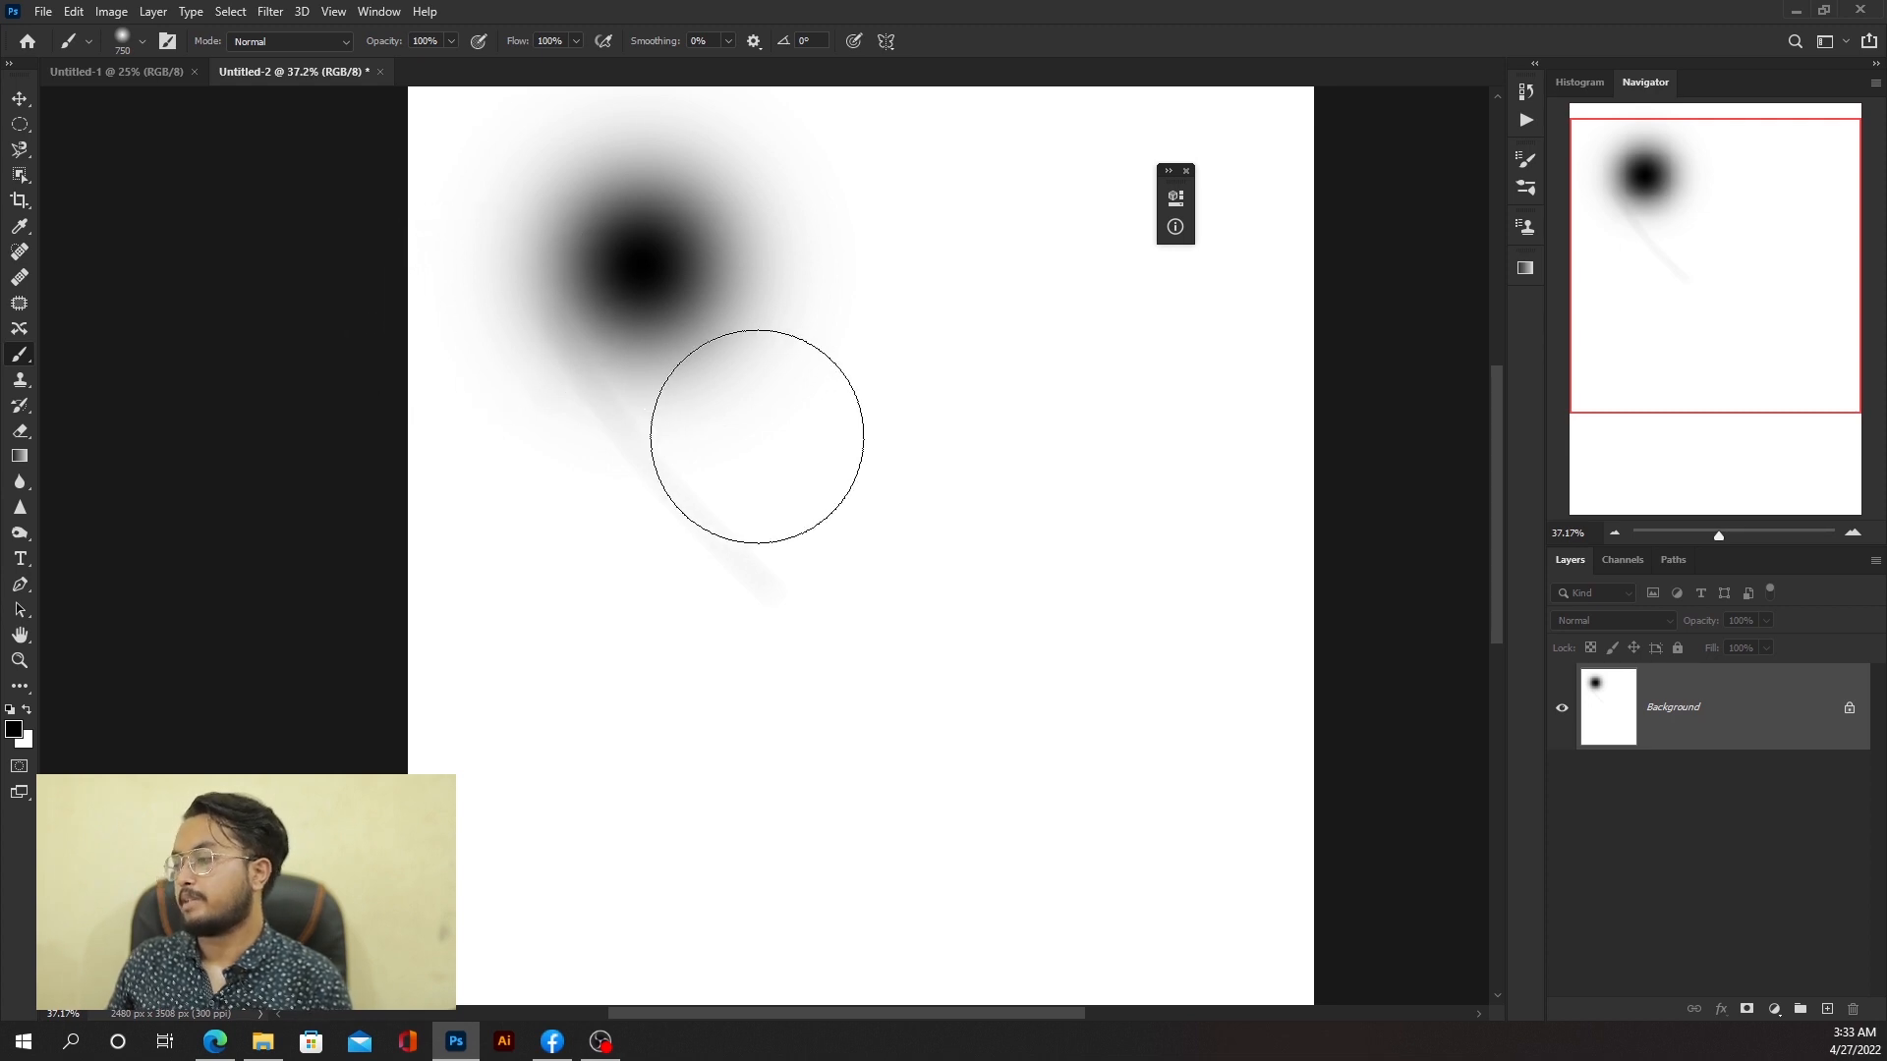
scroll(693, 236, "up", 2)
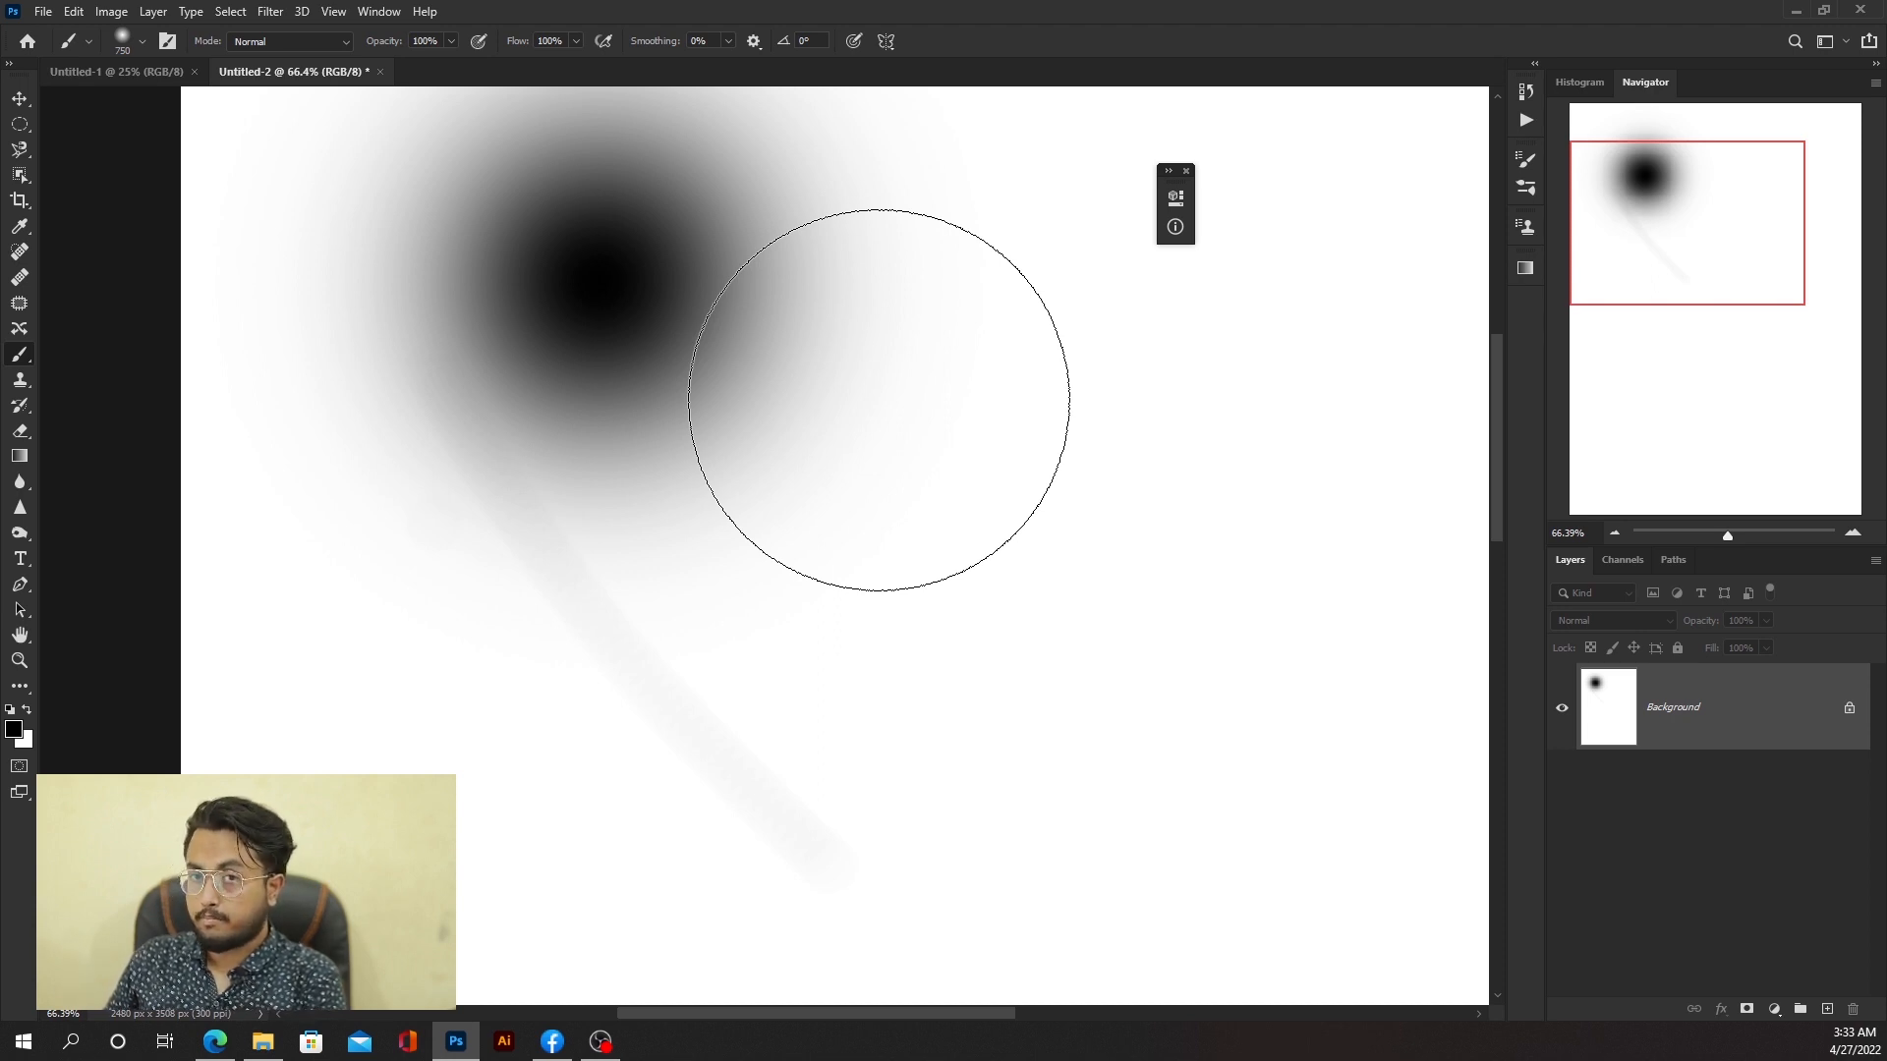
key("bracketleft")
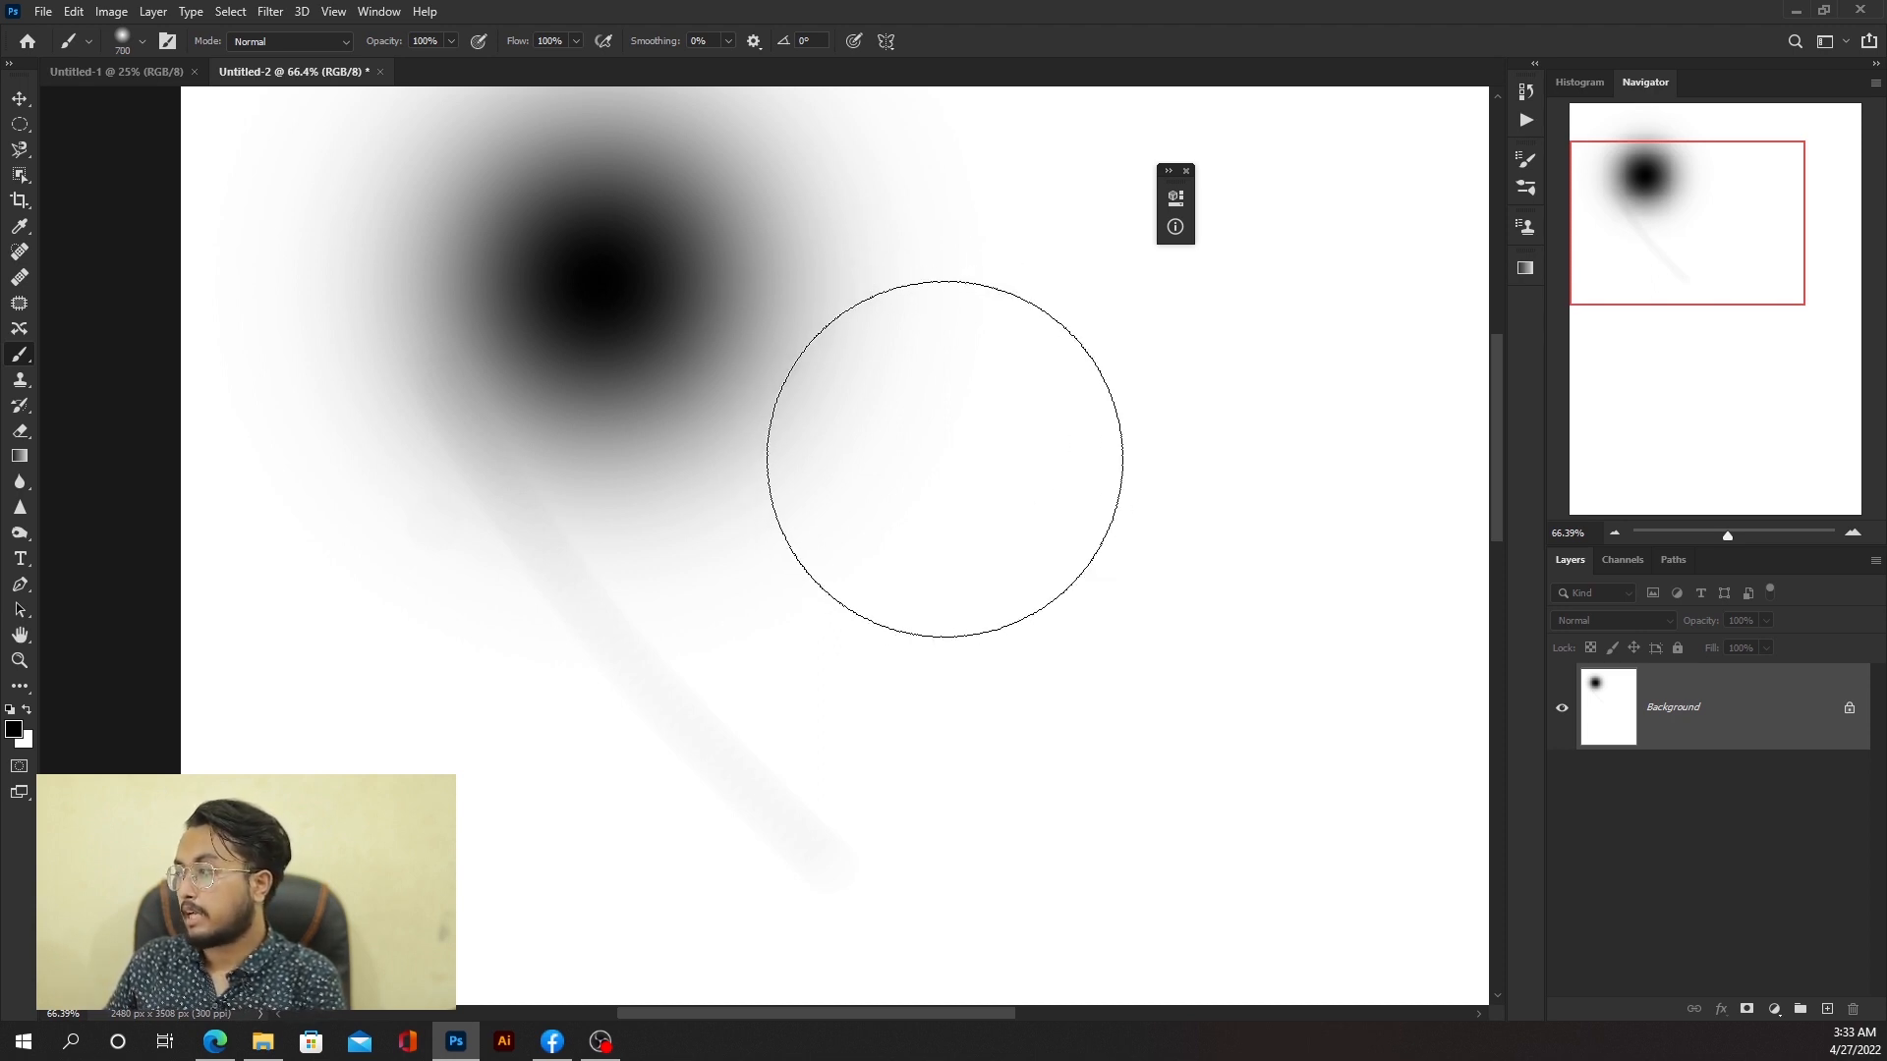
key("bracketleft")
key("bracketleft")
key("bracketleft")
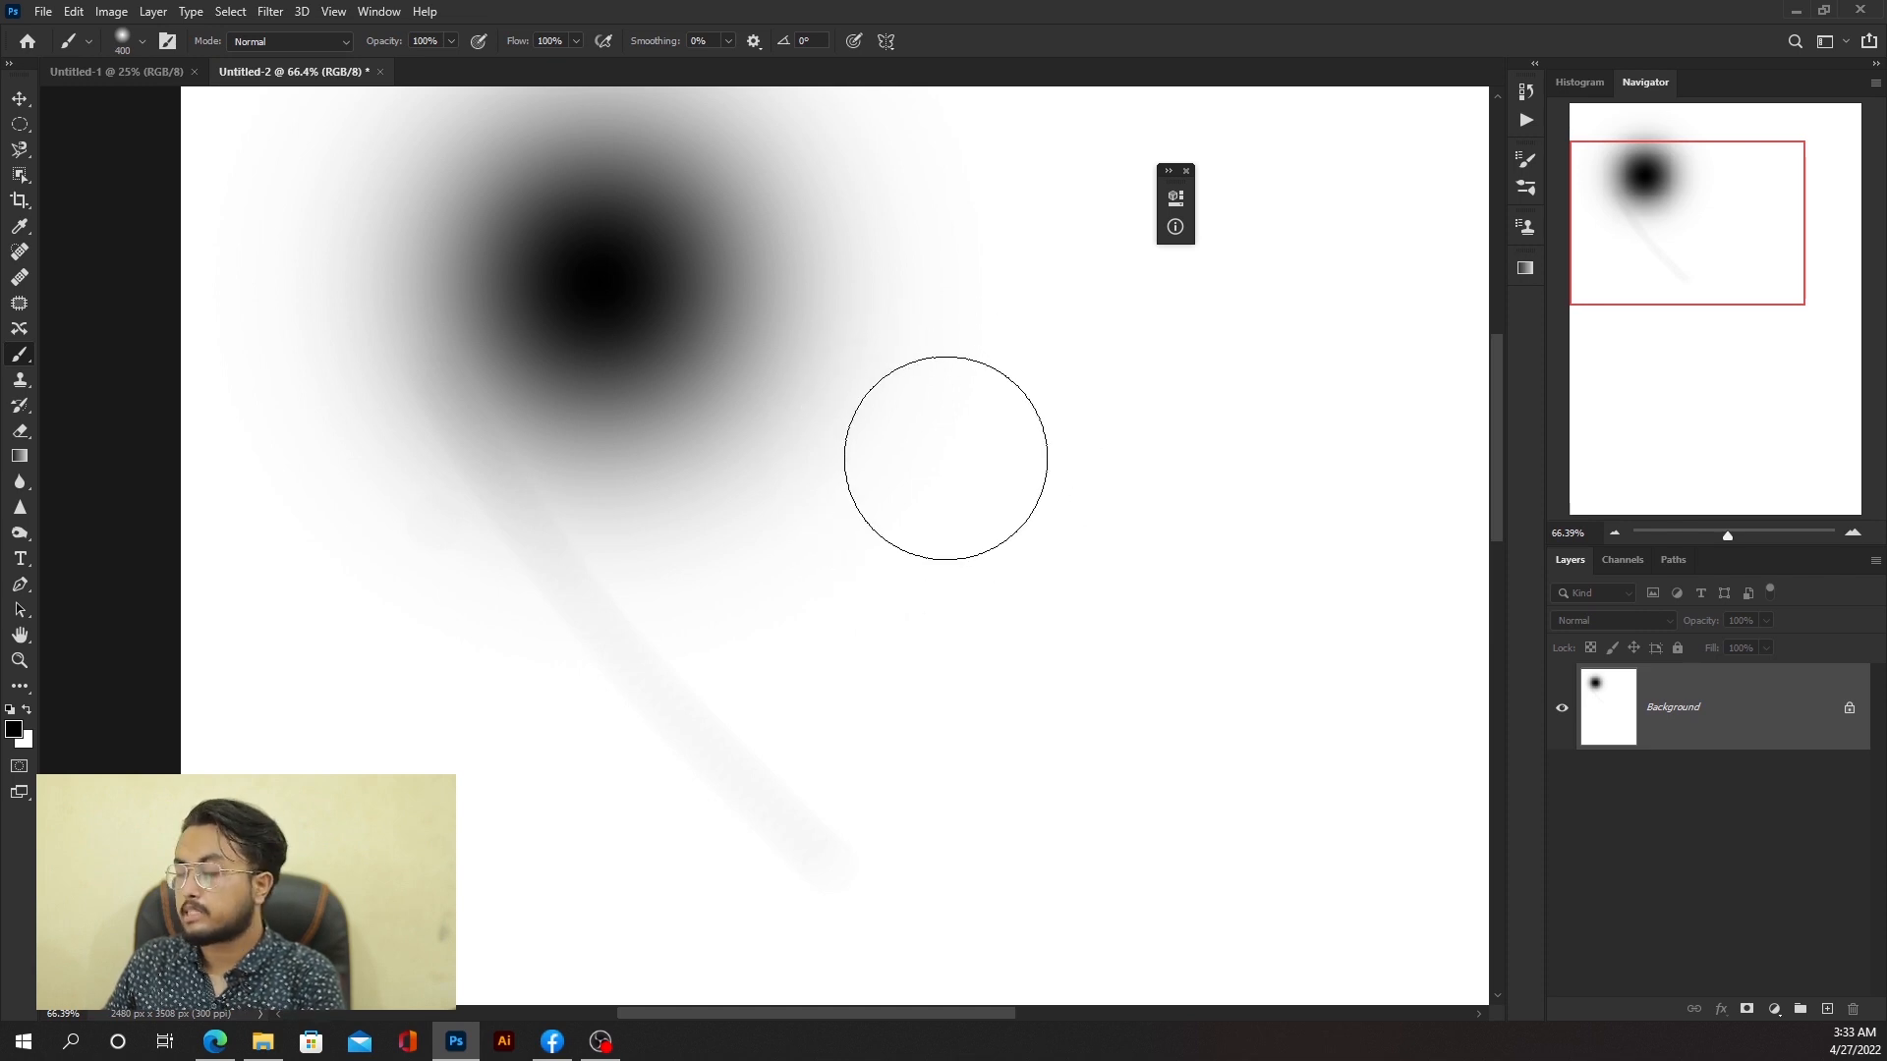
key("bracketright")
key("bracketright")
key("bracketright")
key("bracketright")
key("bracketright")
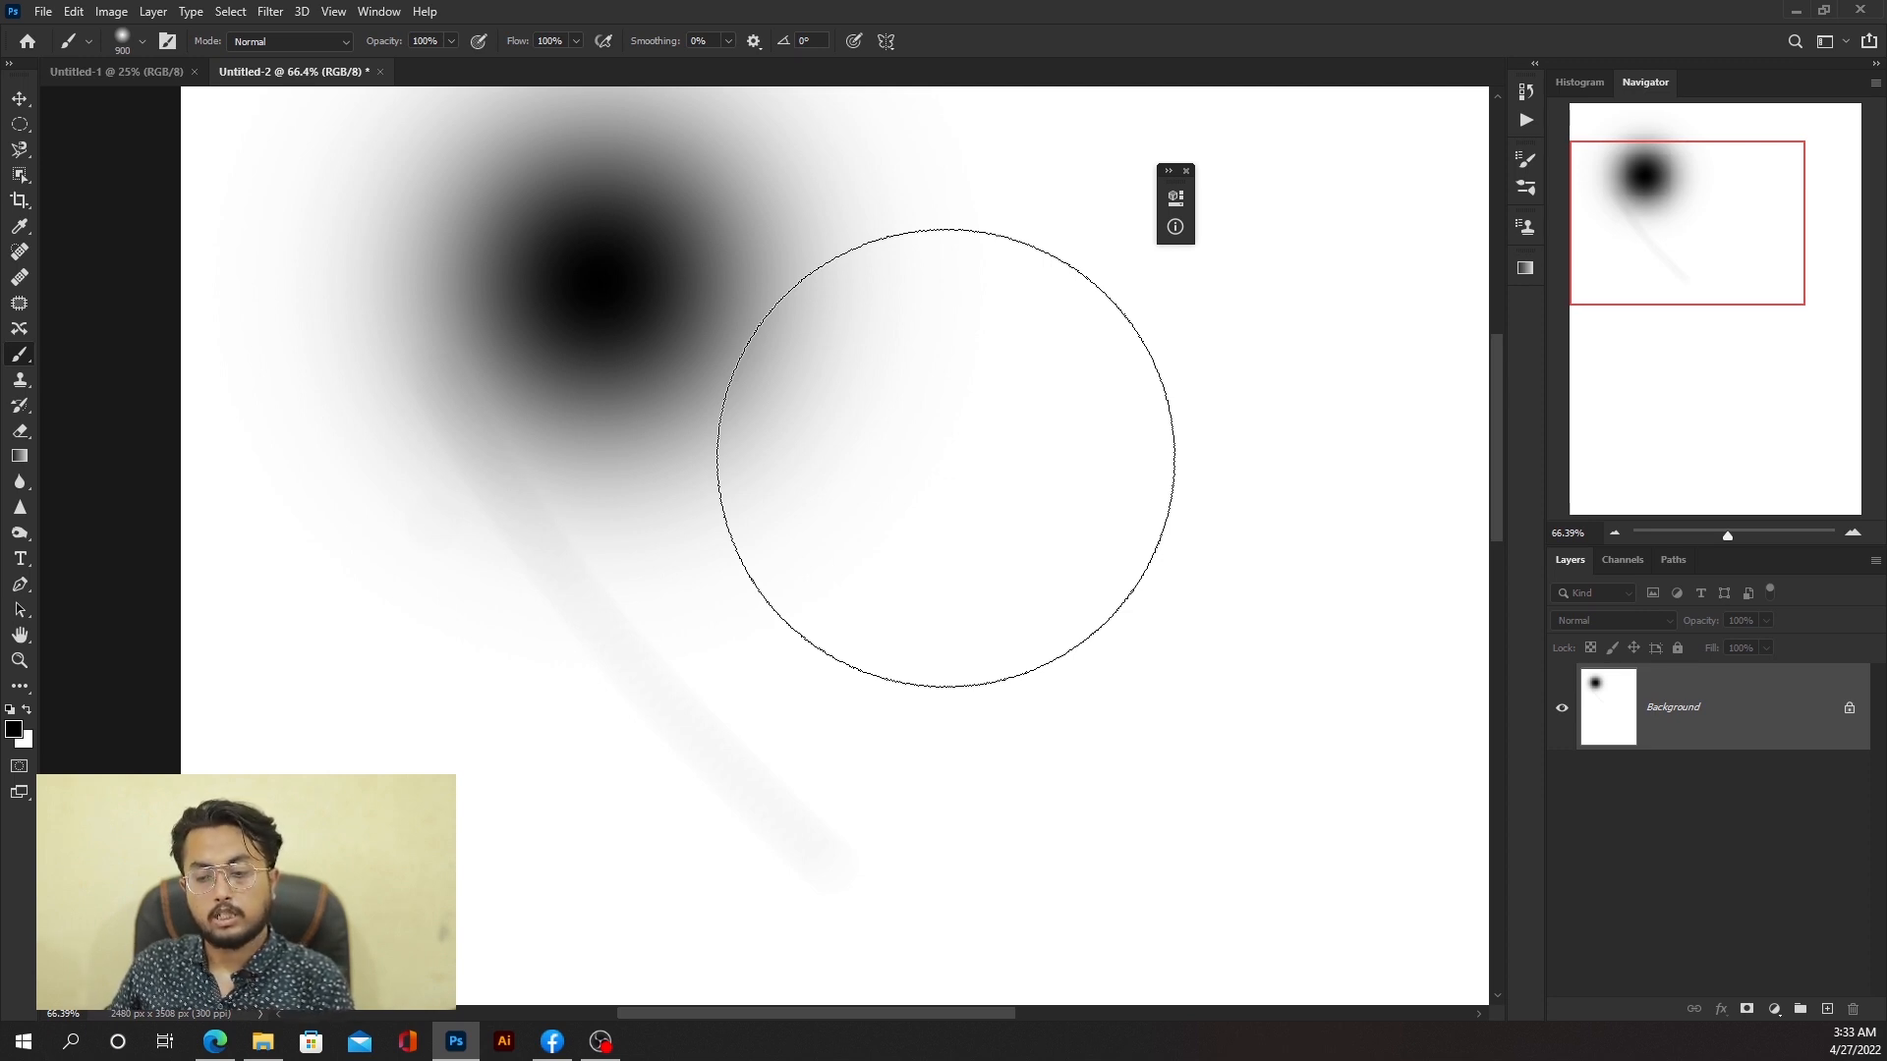
key("alt")
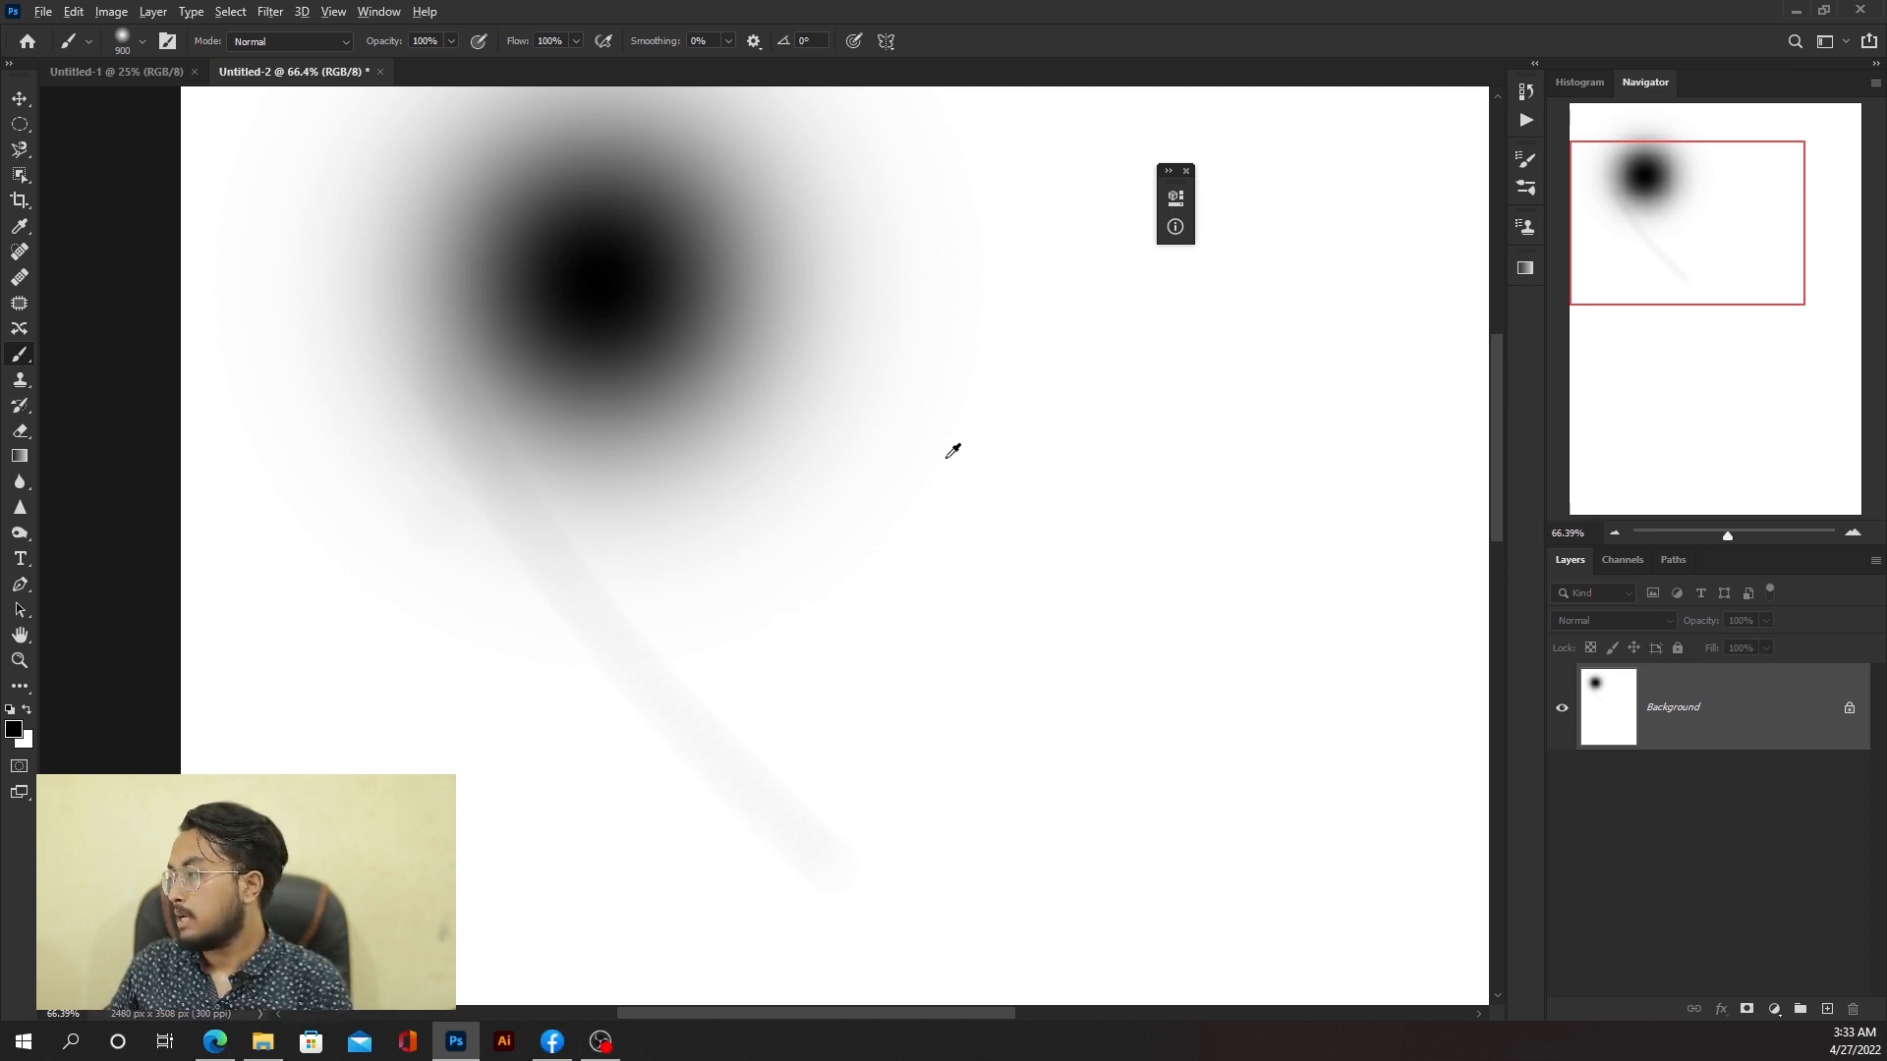
right_click(945, 458, "alt")
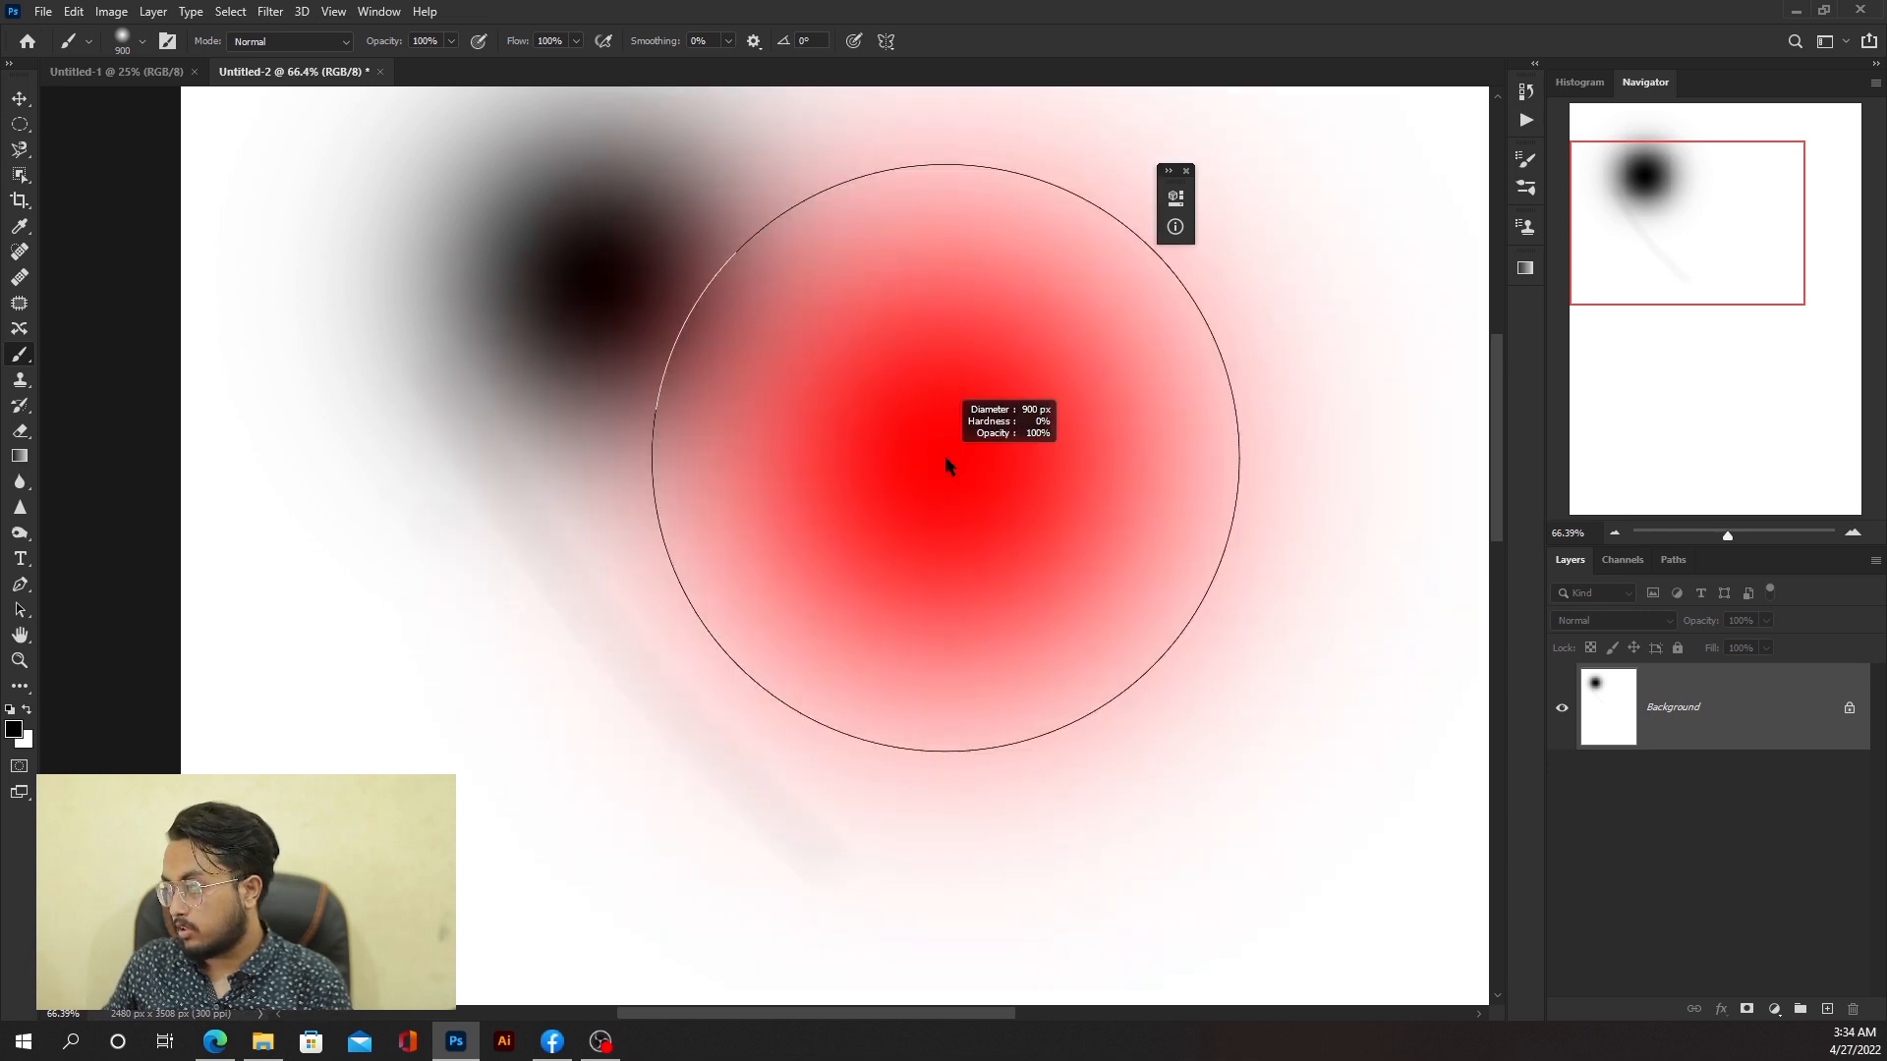
mouse_move(946, 458)
left_mouse_down()
mouse_move(939, 362)
mouse_move(941, 800)
mouse_move(971, 267)
mouse_move(958, 429)
mouse_move(756, 424)
mouse_move(1036, 423)
left_mouse_up()
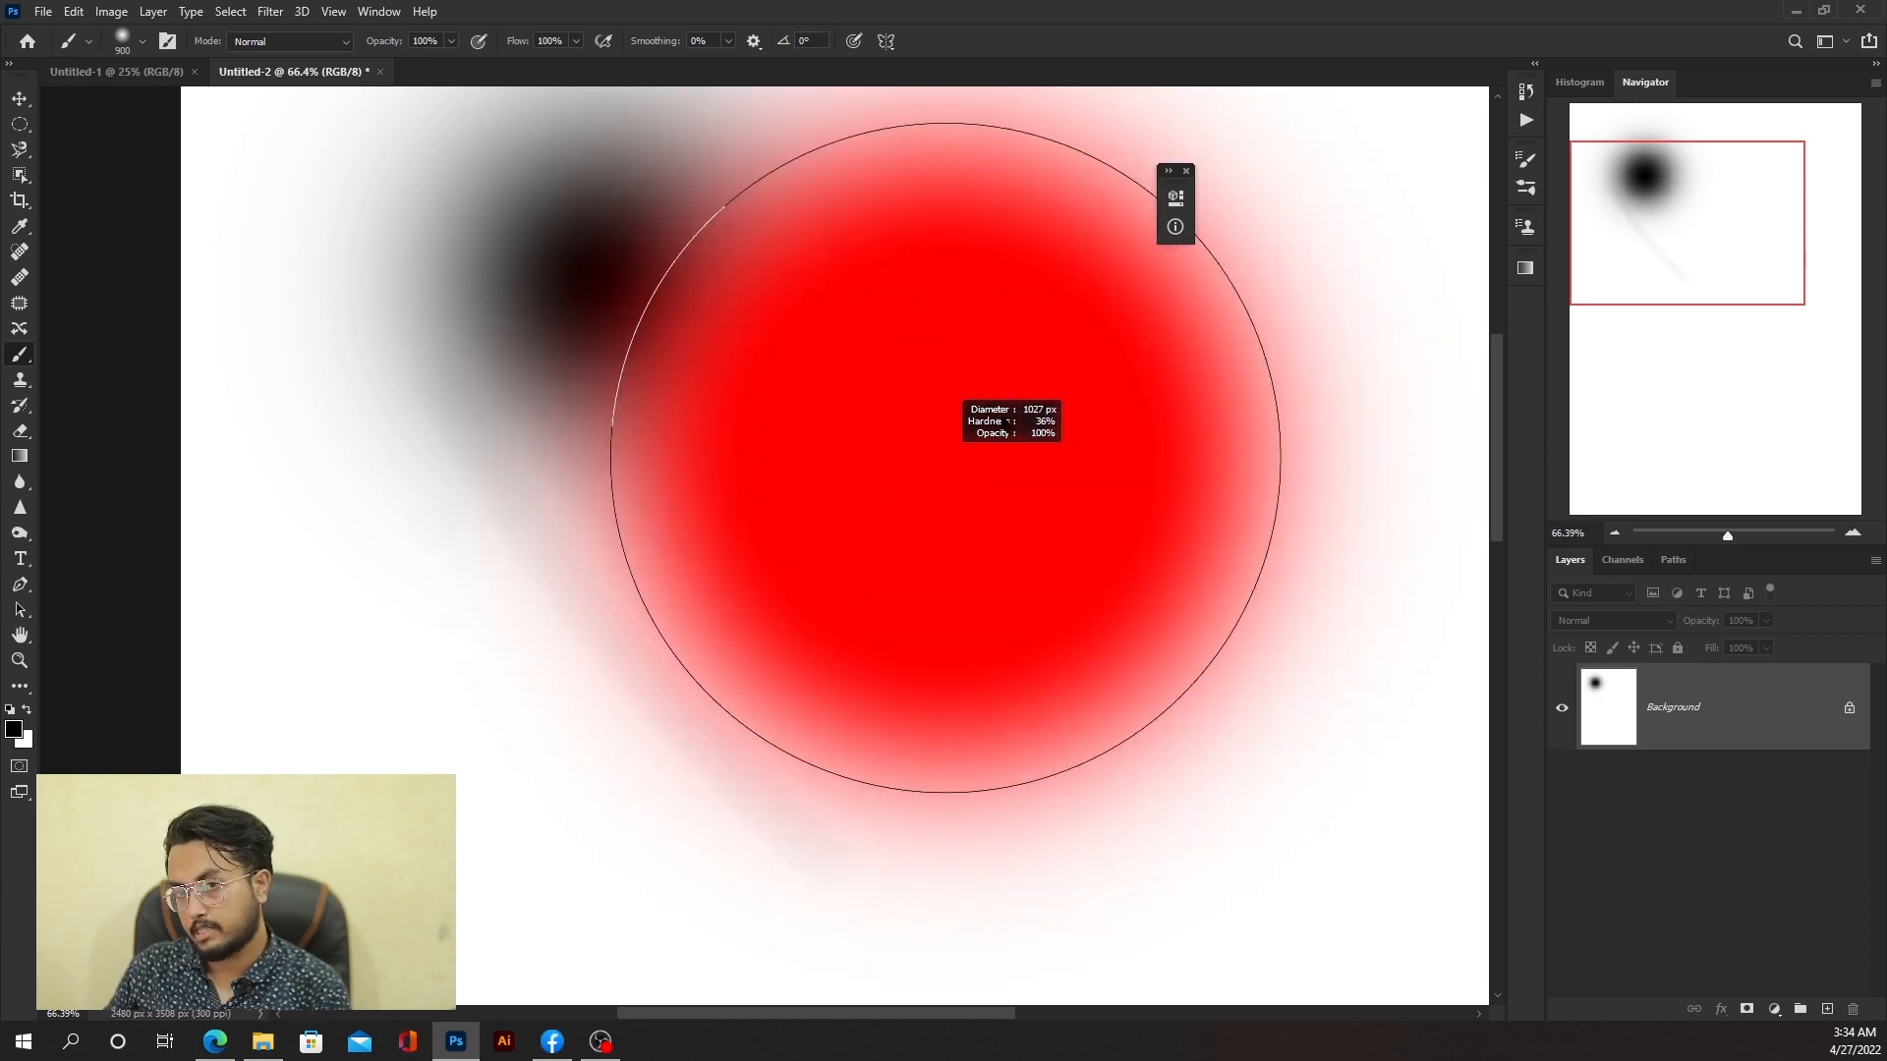
mouse_move(1036, 424)
left_mouse_down()
mouse_move(886, 871)
mouse_move(578, 840)
mouse_move(487, 515)
left_mouse_up()
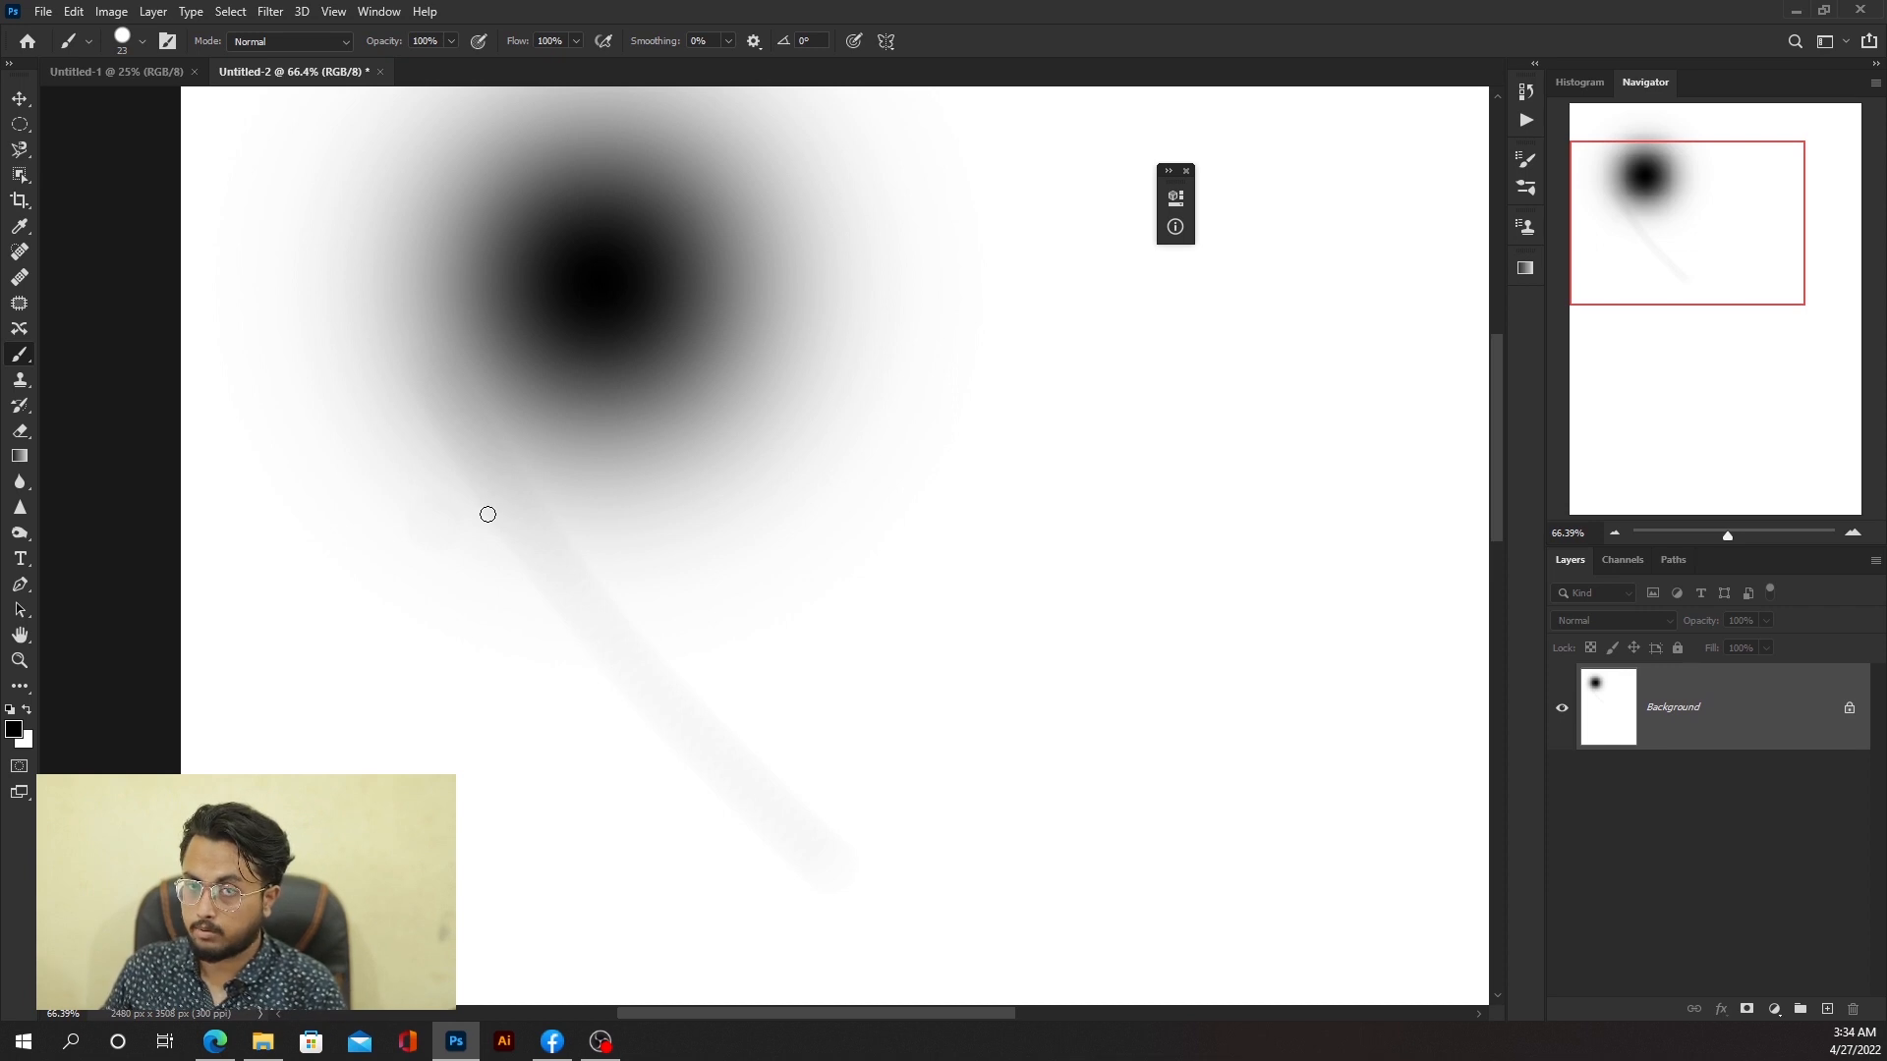
Step: Undo the painted dot and add two new empty layers, keeping the default name Layer 2
key("ctrl+z")
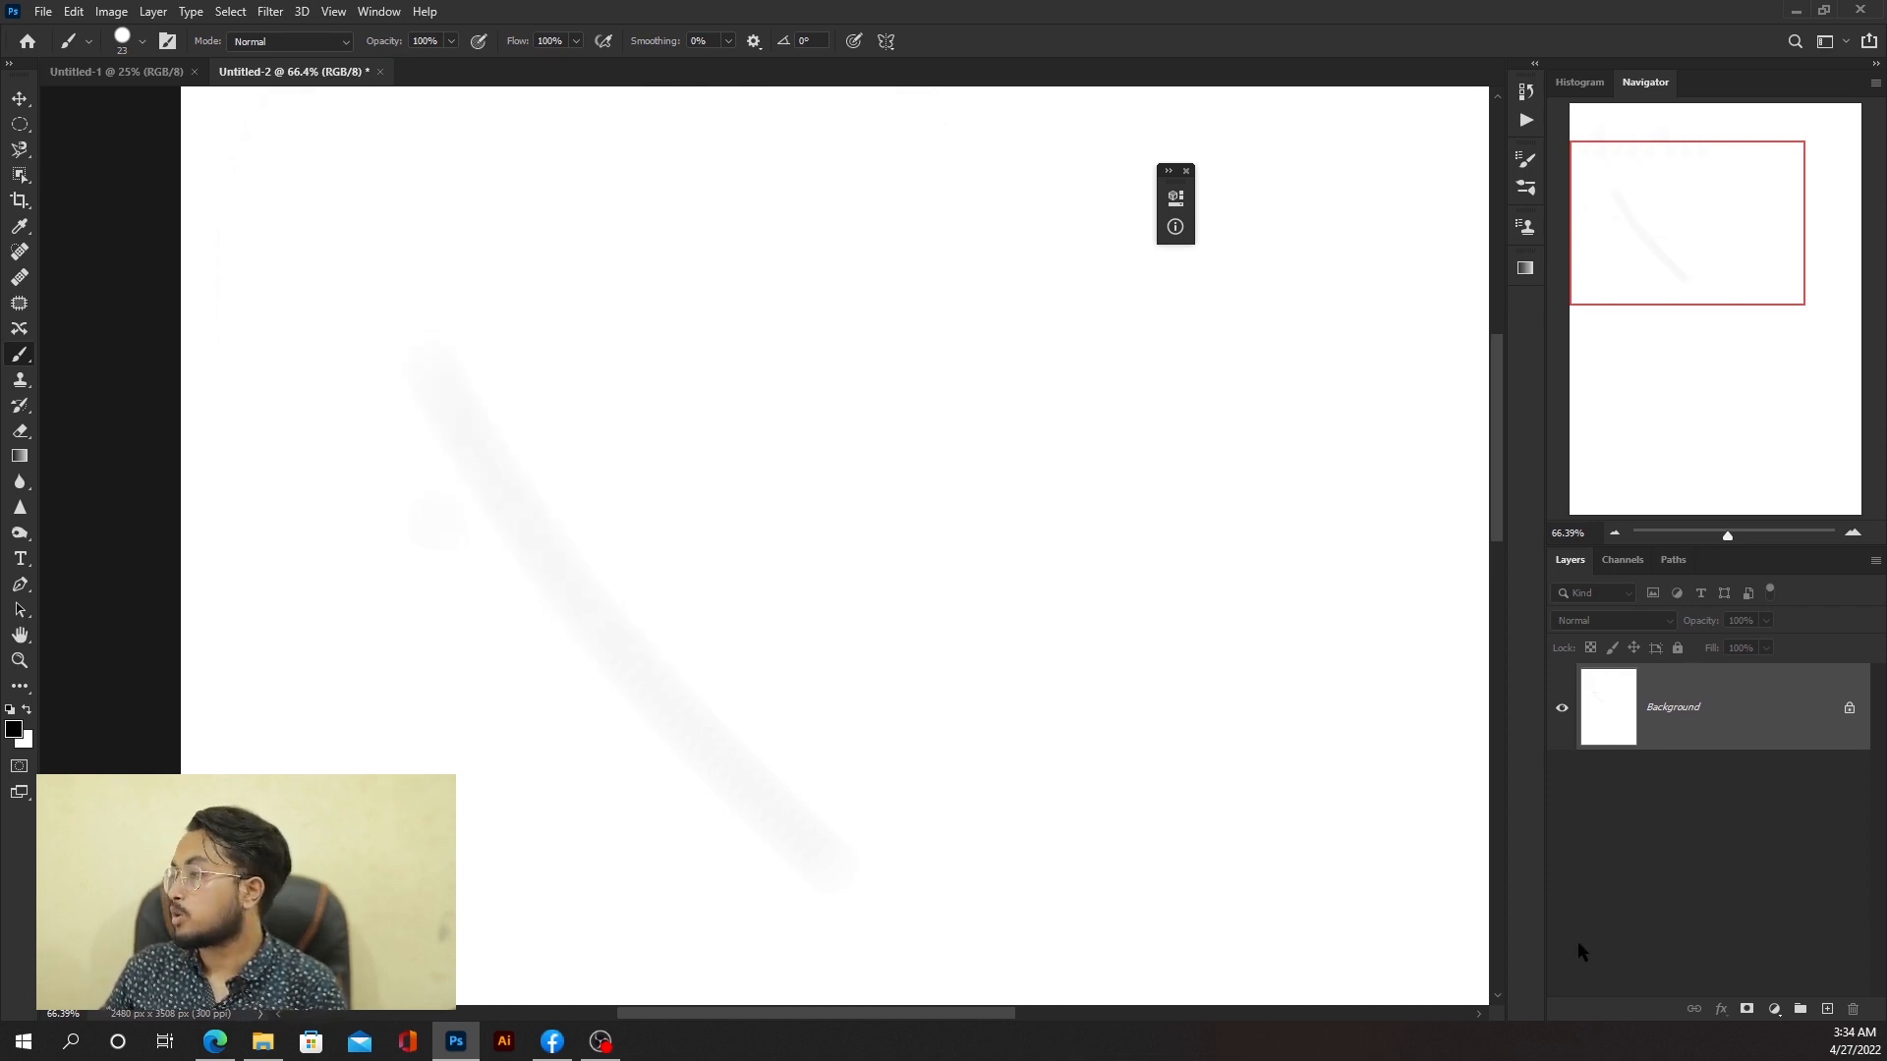
left_click(1825, 1009)
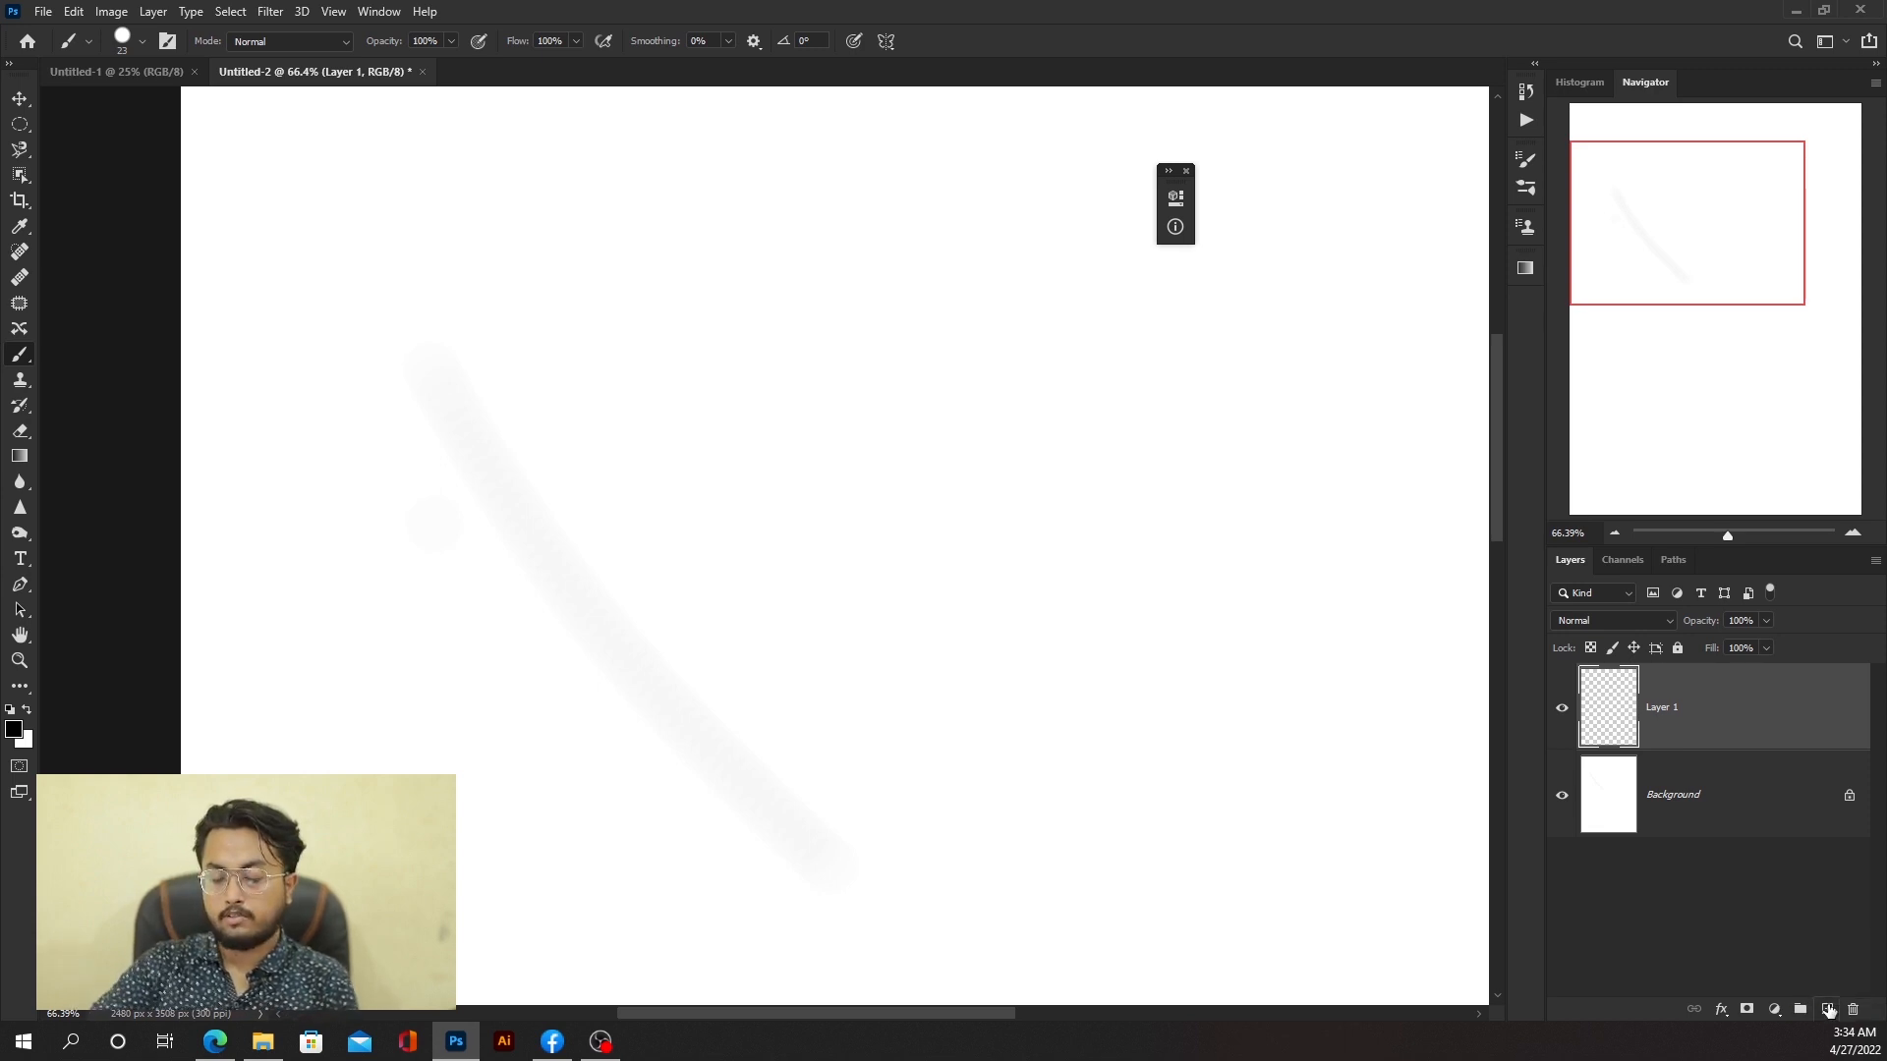
left_click(1827, 1009, "alt")
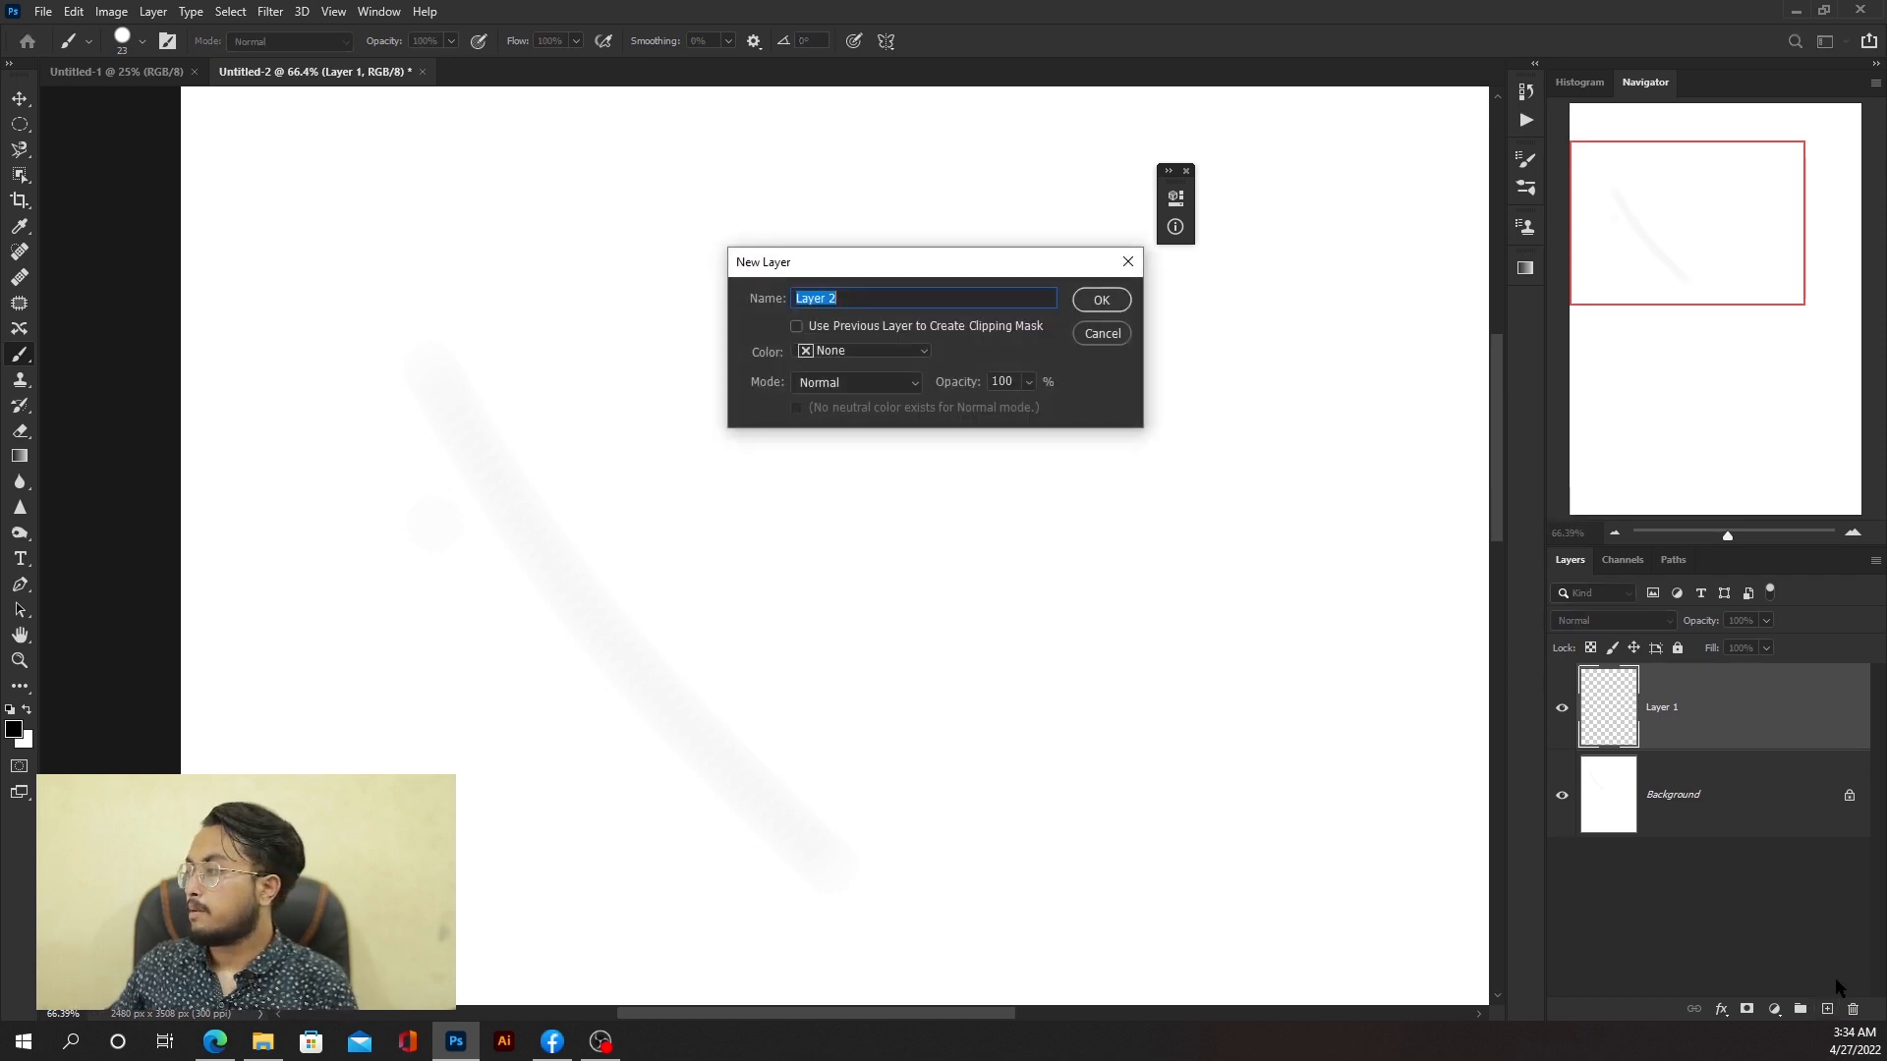
left_click(1110, 305)
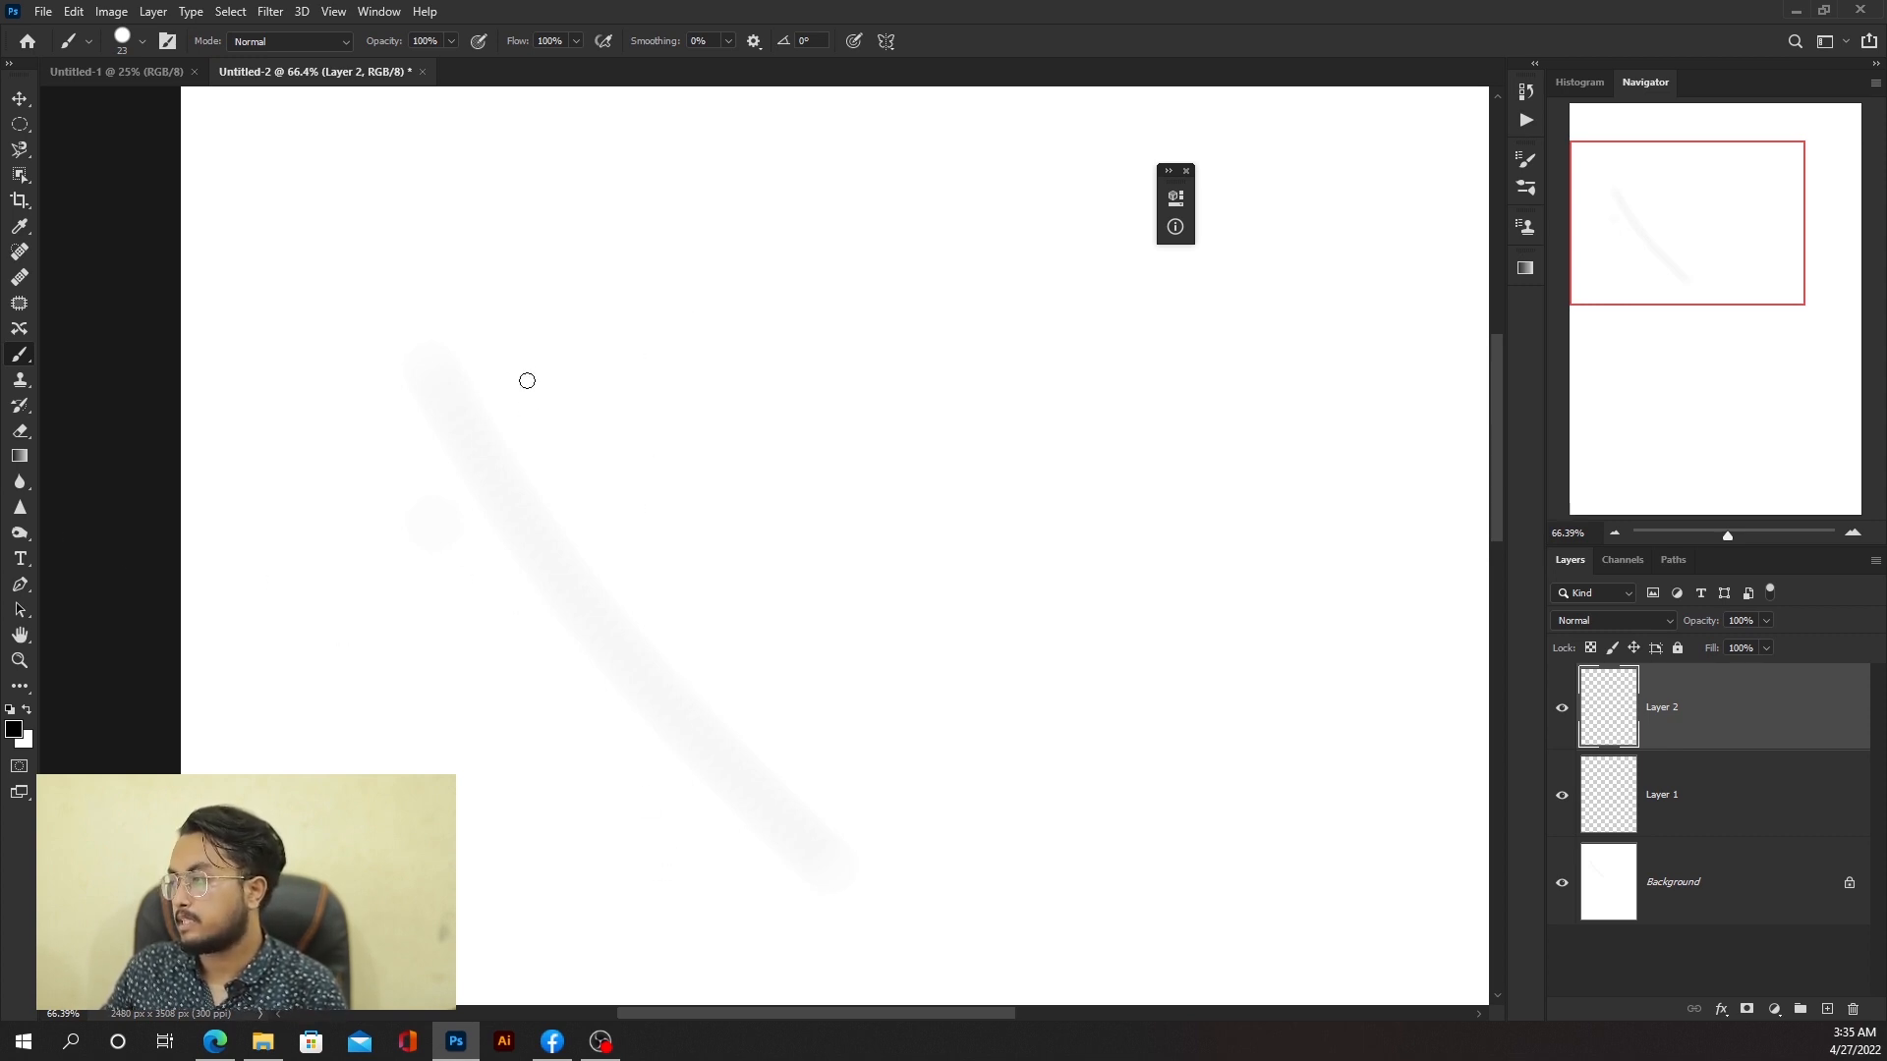
Step: Draw a black capital letter R with two brush strokes on Layer 2
left_click_drag(529, 323, 516, 484)
mouse_move(462, 297)
left_mouse_down()
mouse_move(745, 252)
mouse_move(545, 398)
mouse_move(687, 477)
left_mouse_up()
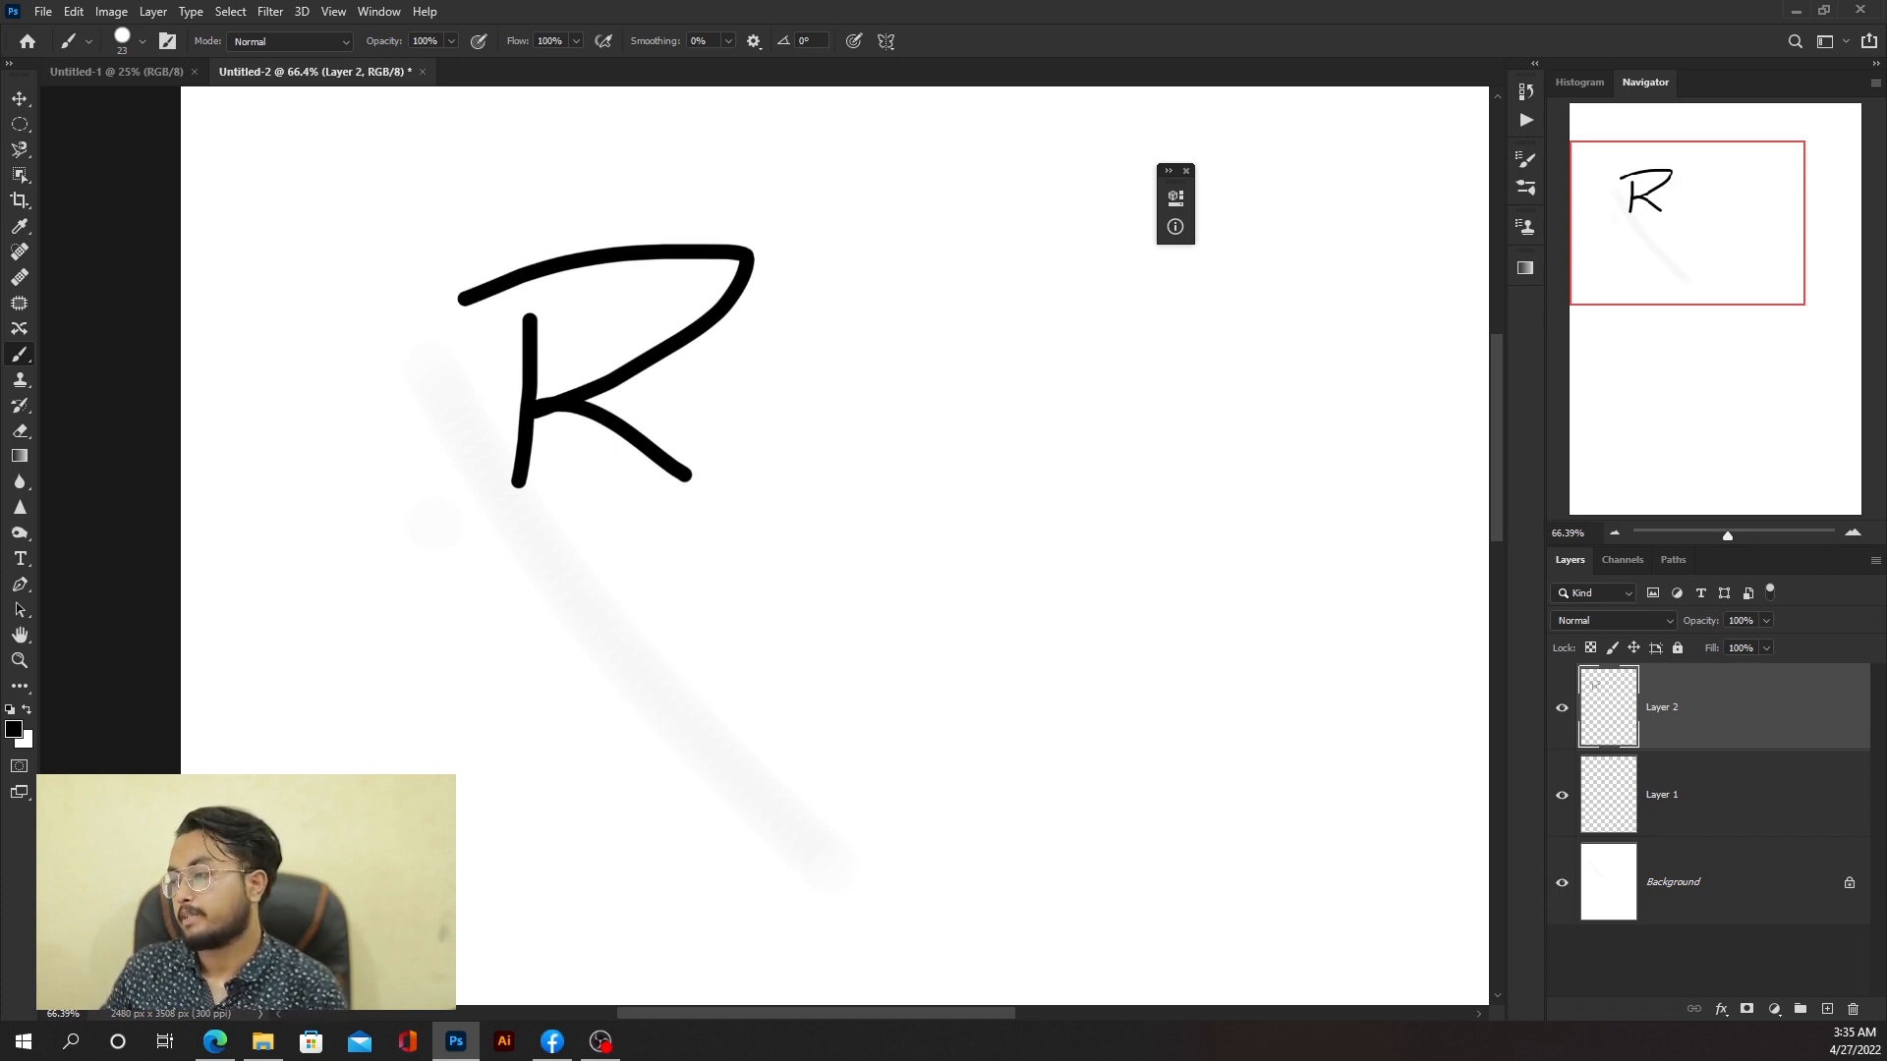
Step: Set the foreground colour to blue 005aff and draw a letter i beside the R
left_click(17, 732)
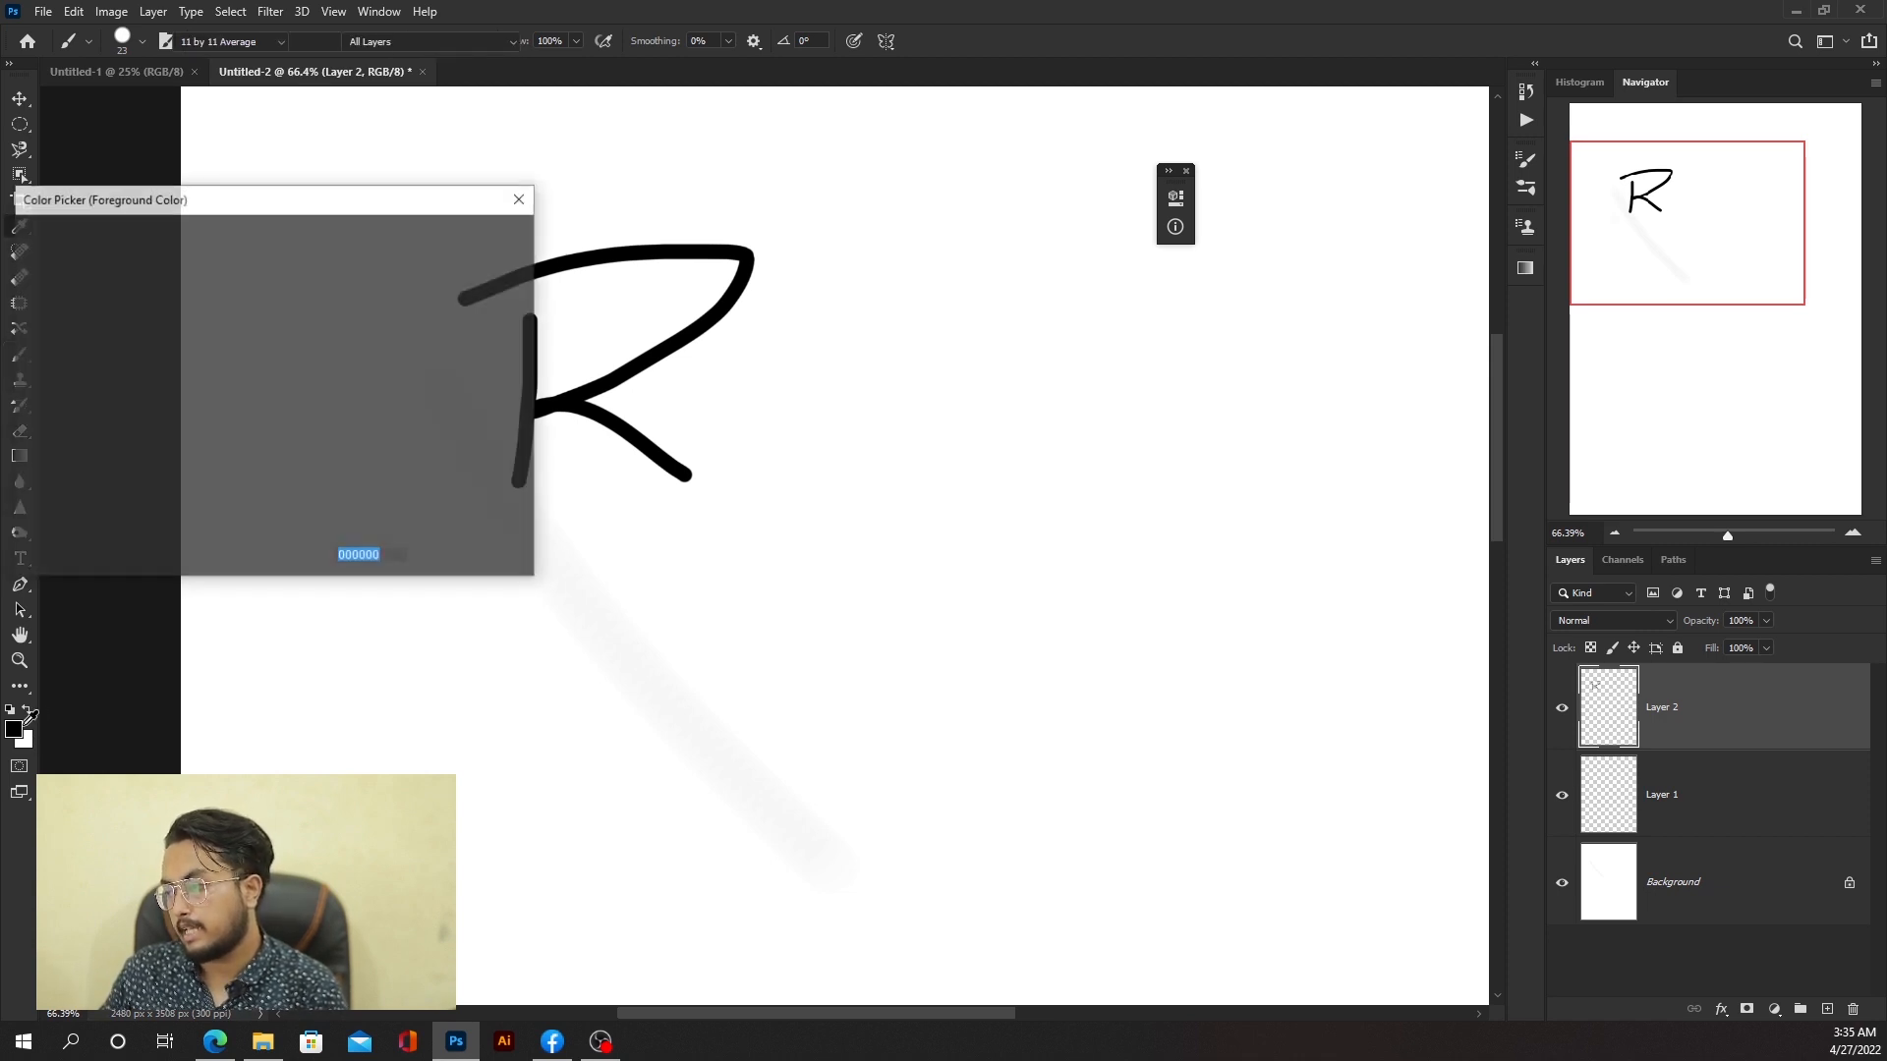
left_click(243, 332)
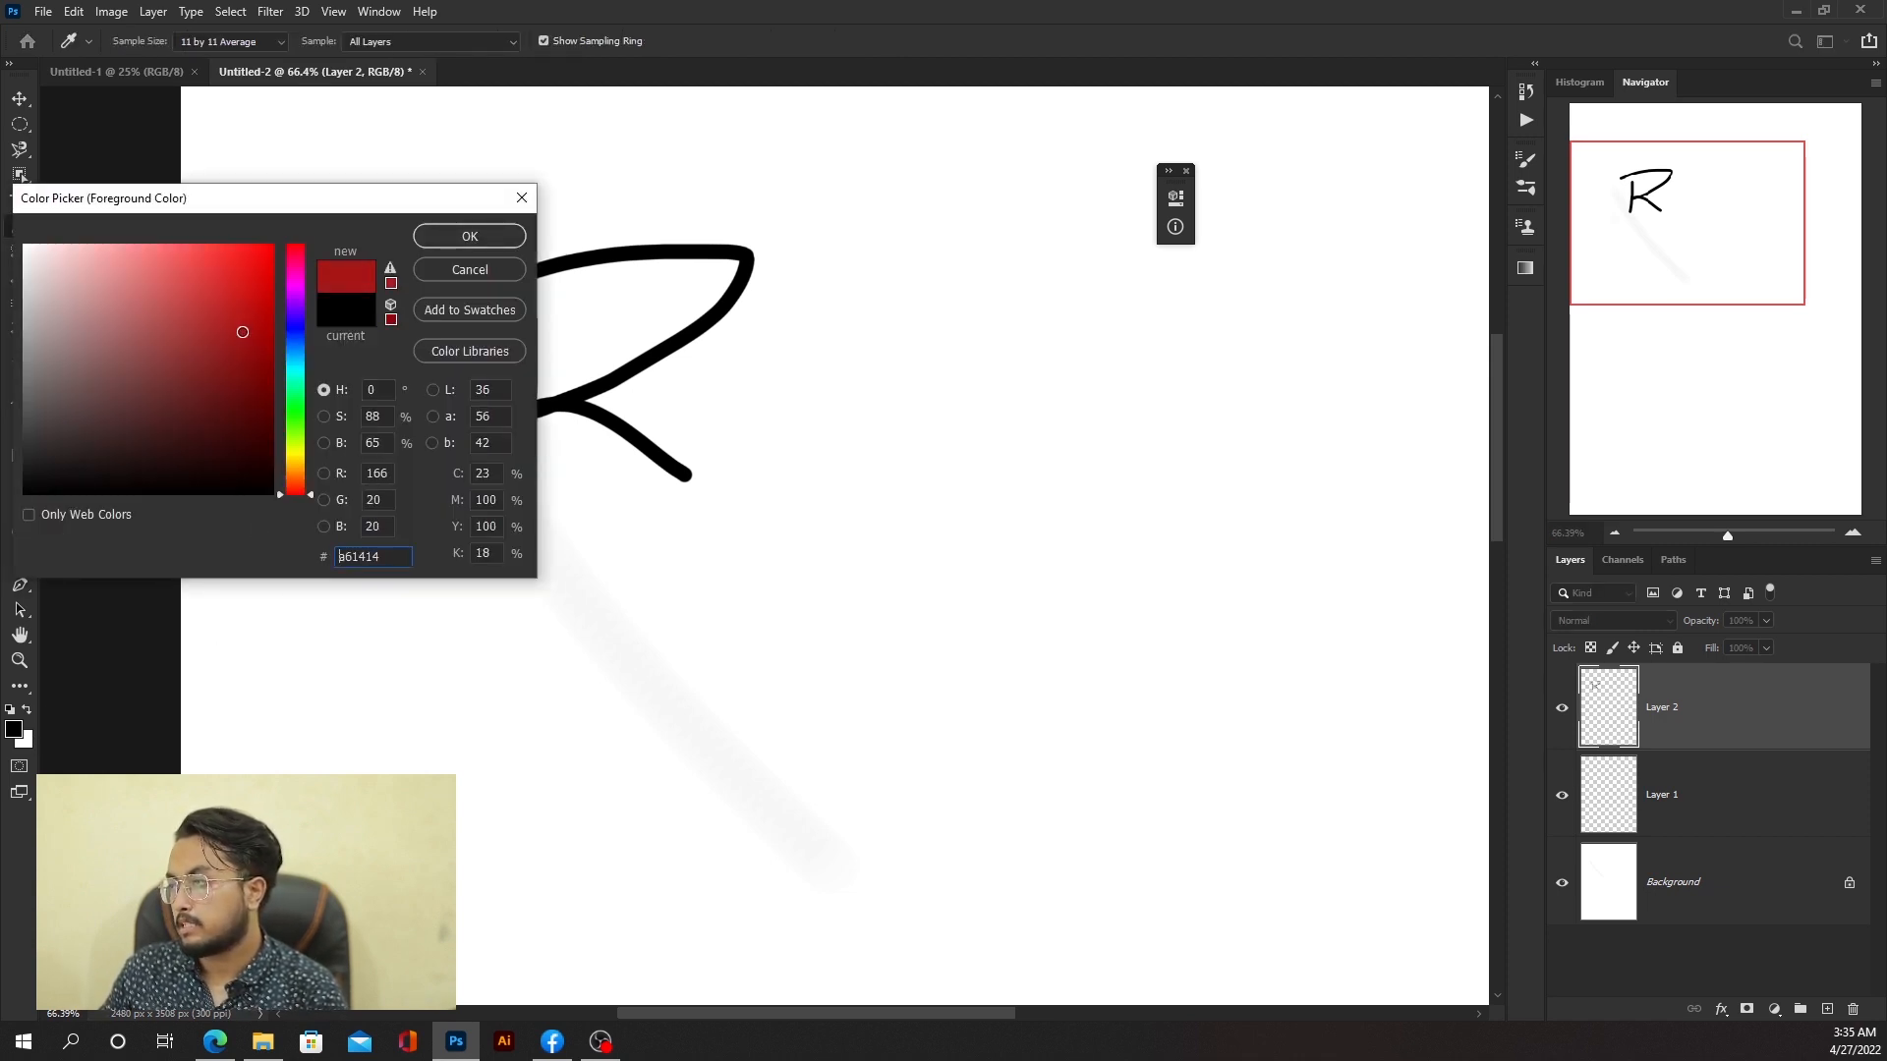
left_click(294, 349)
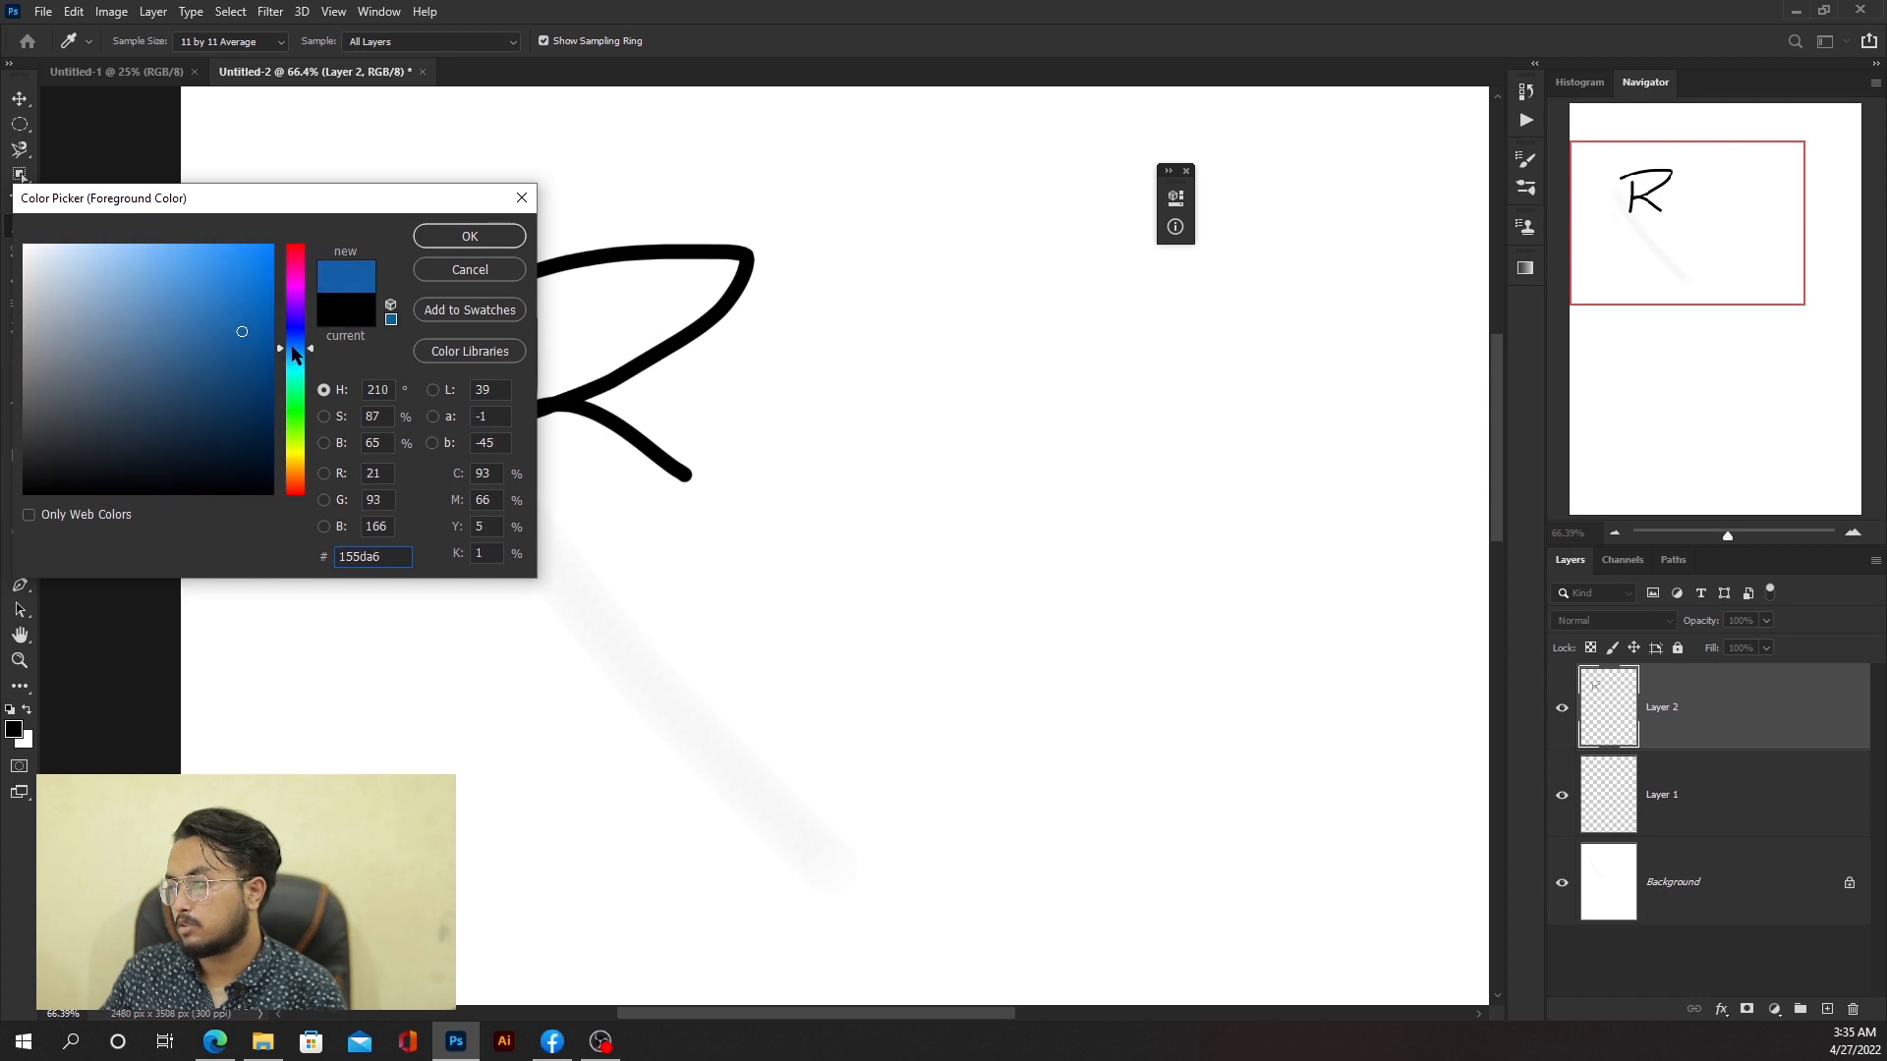
mouse_move(292, 348)
left_mouse_down()
mouse_move(261, 276)
mouse_move(302, 239)
left_mouse_up()
left_click(468, 236)
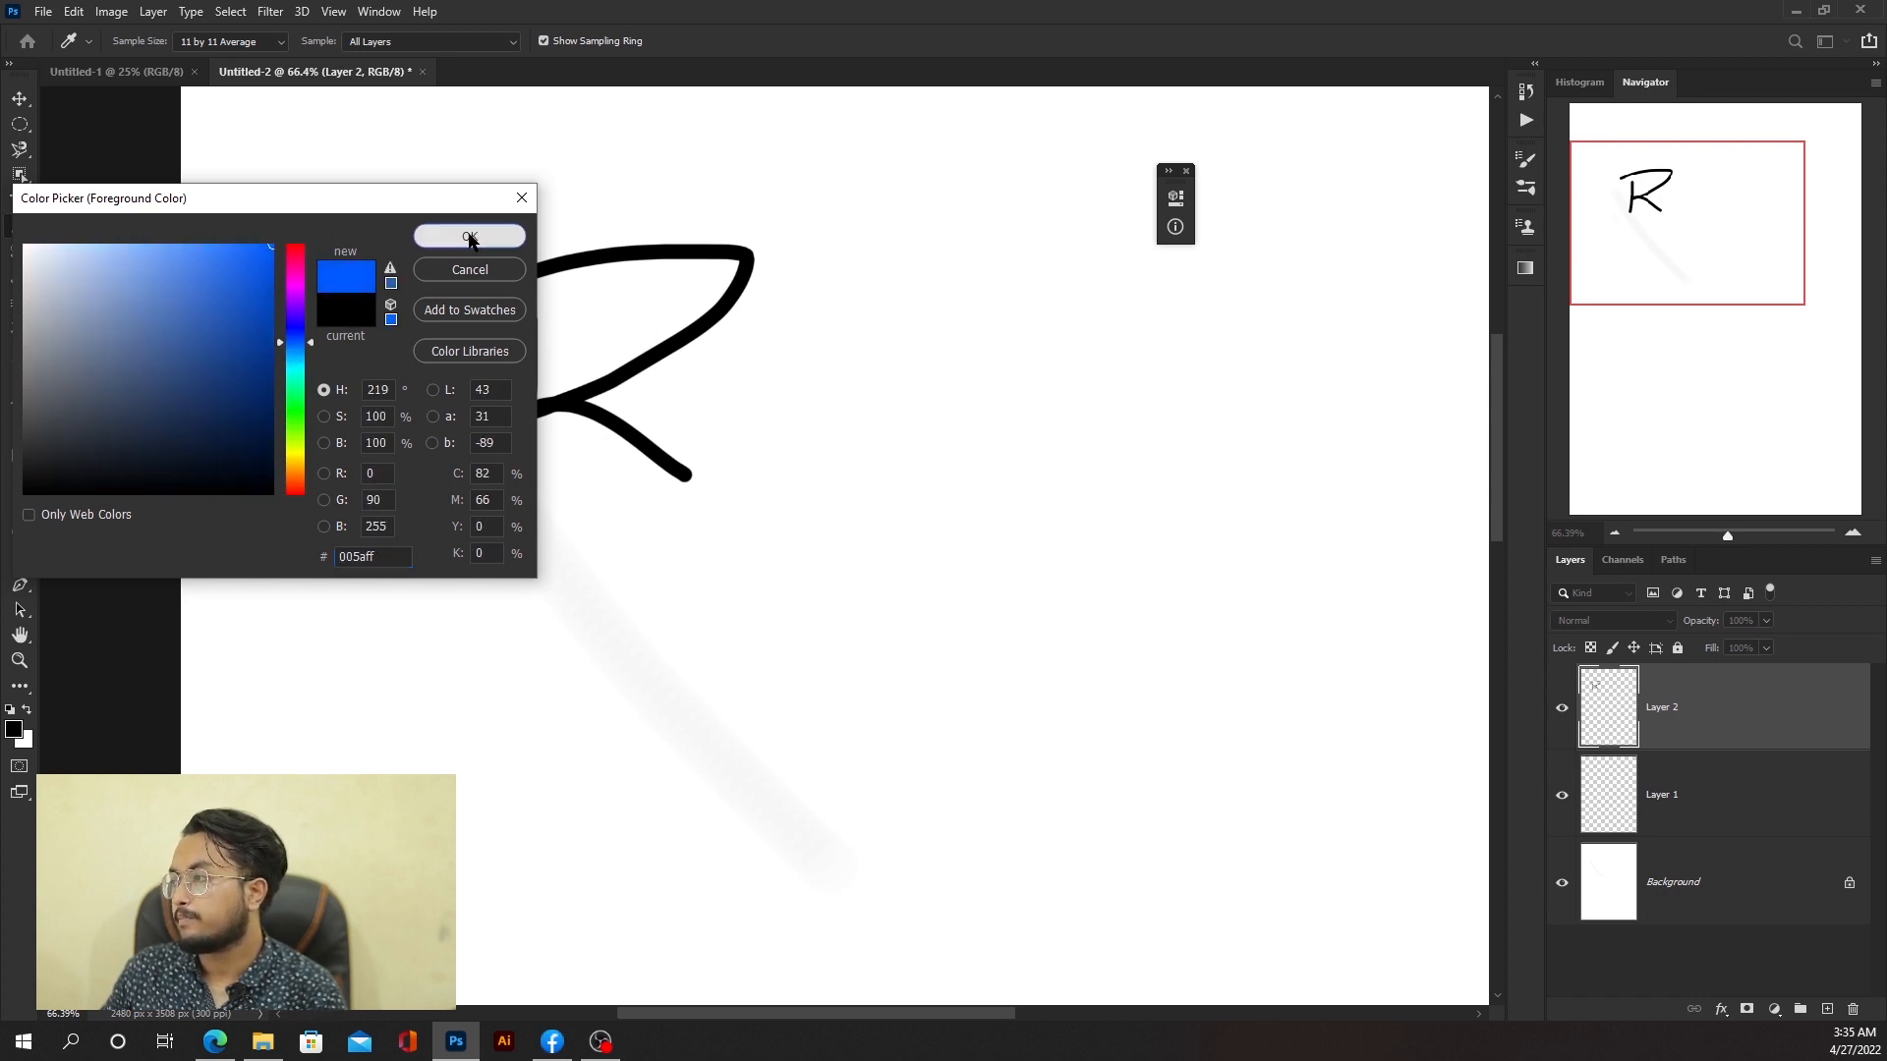
left_click_drag(727, 378, 720, 472)
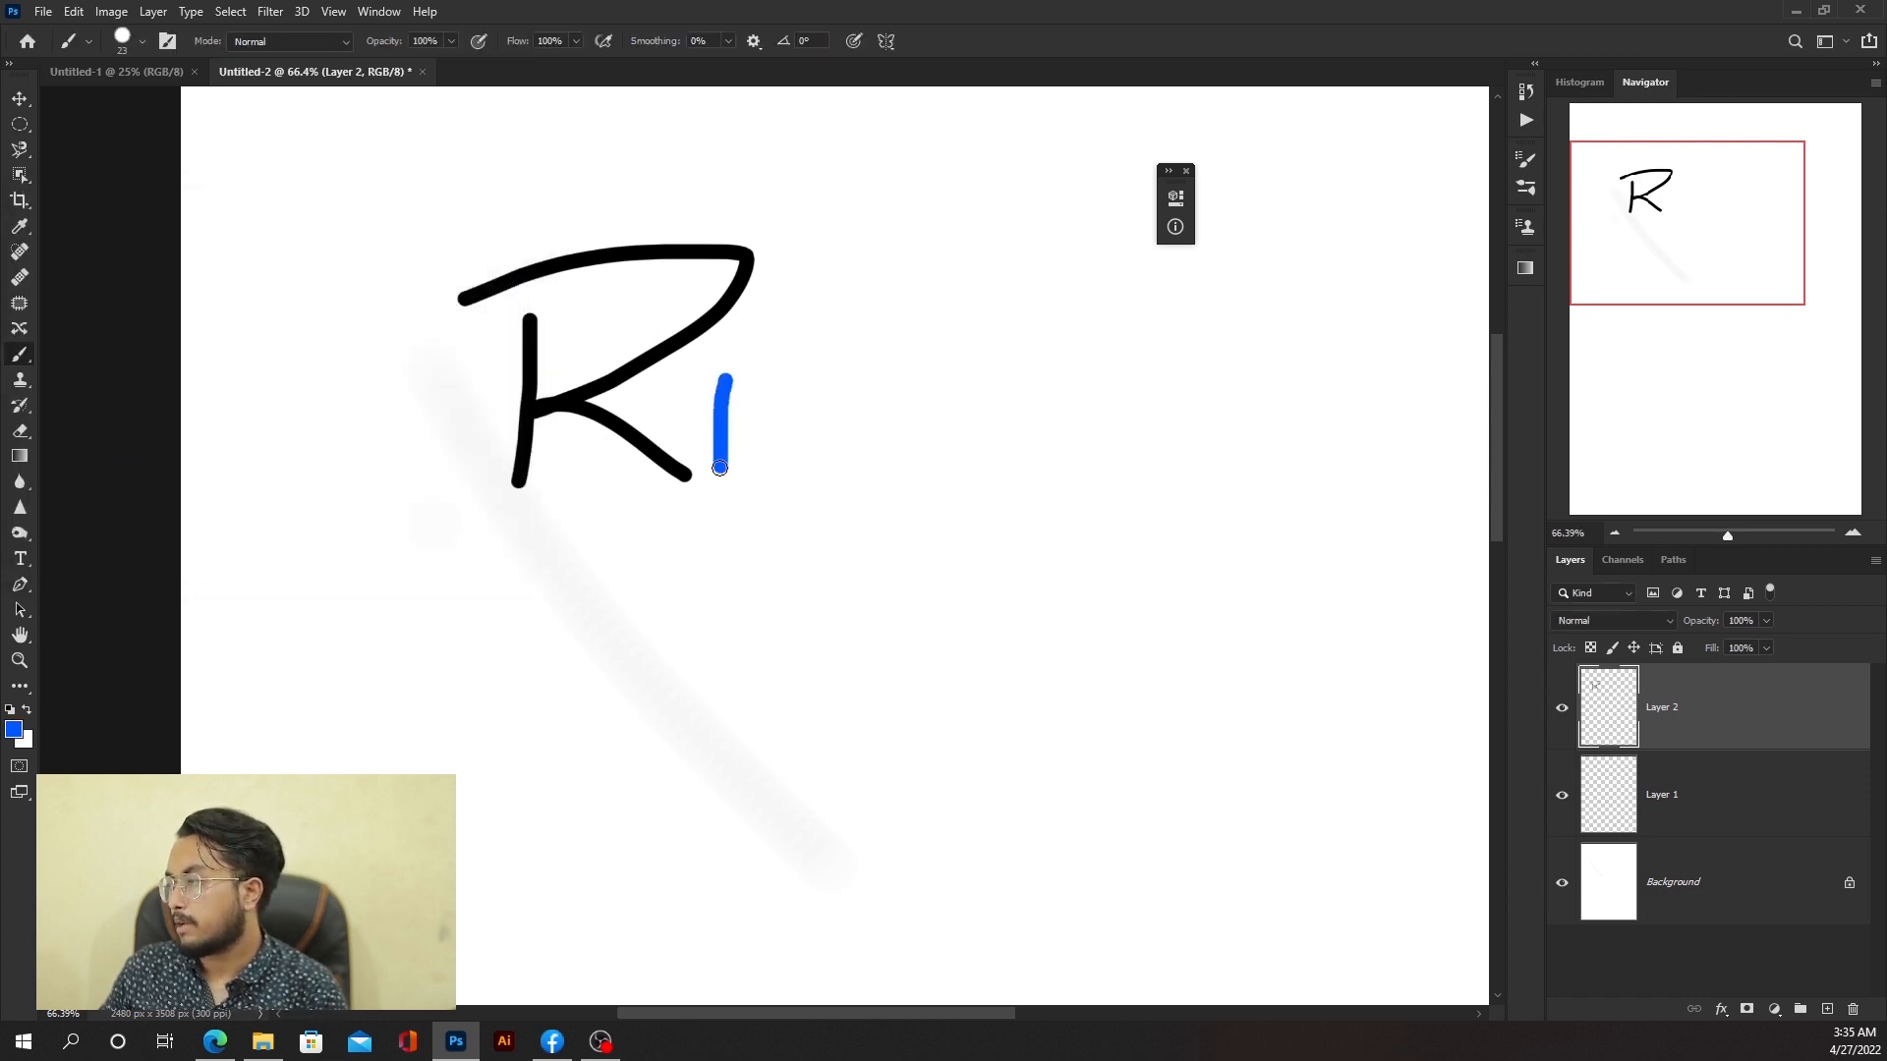
left_click(730, 349)
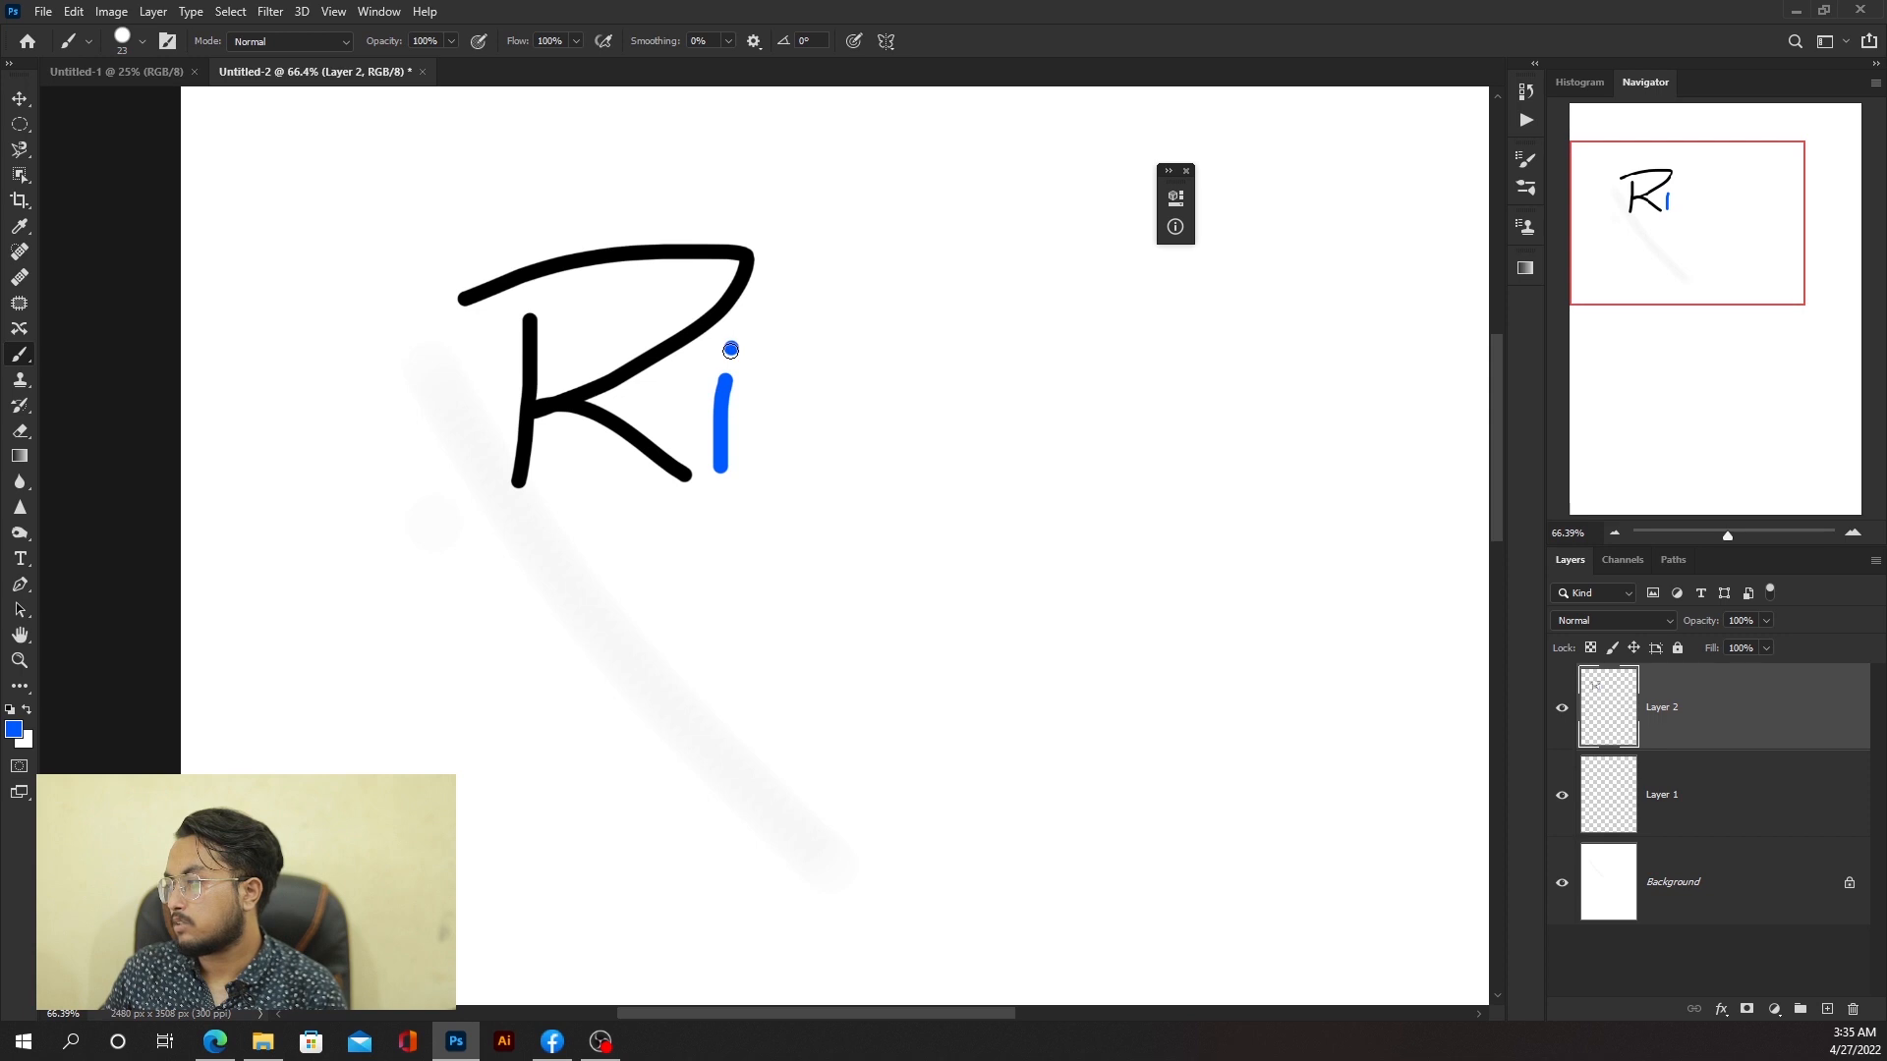
Step: Set the foreground colour to red ff0036 and draw a letter c after the i
left_click(14, 729)
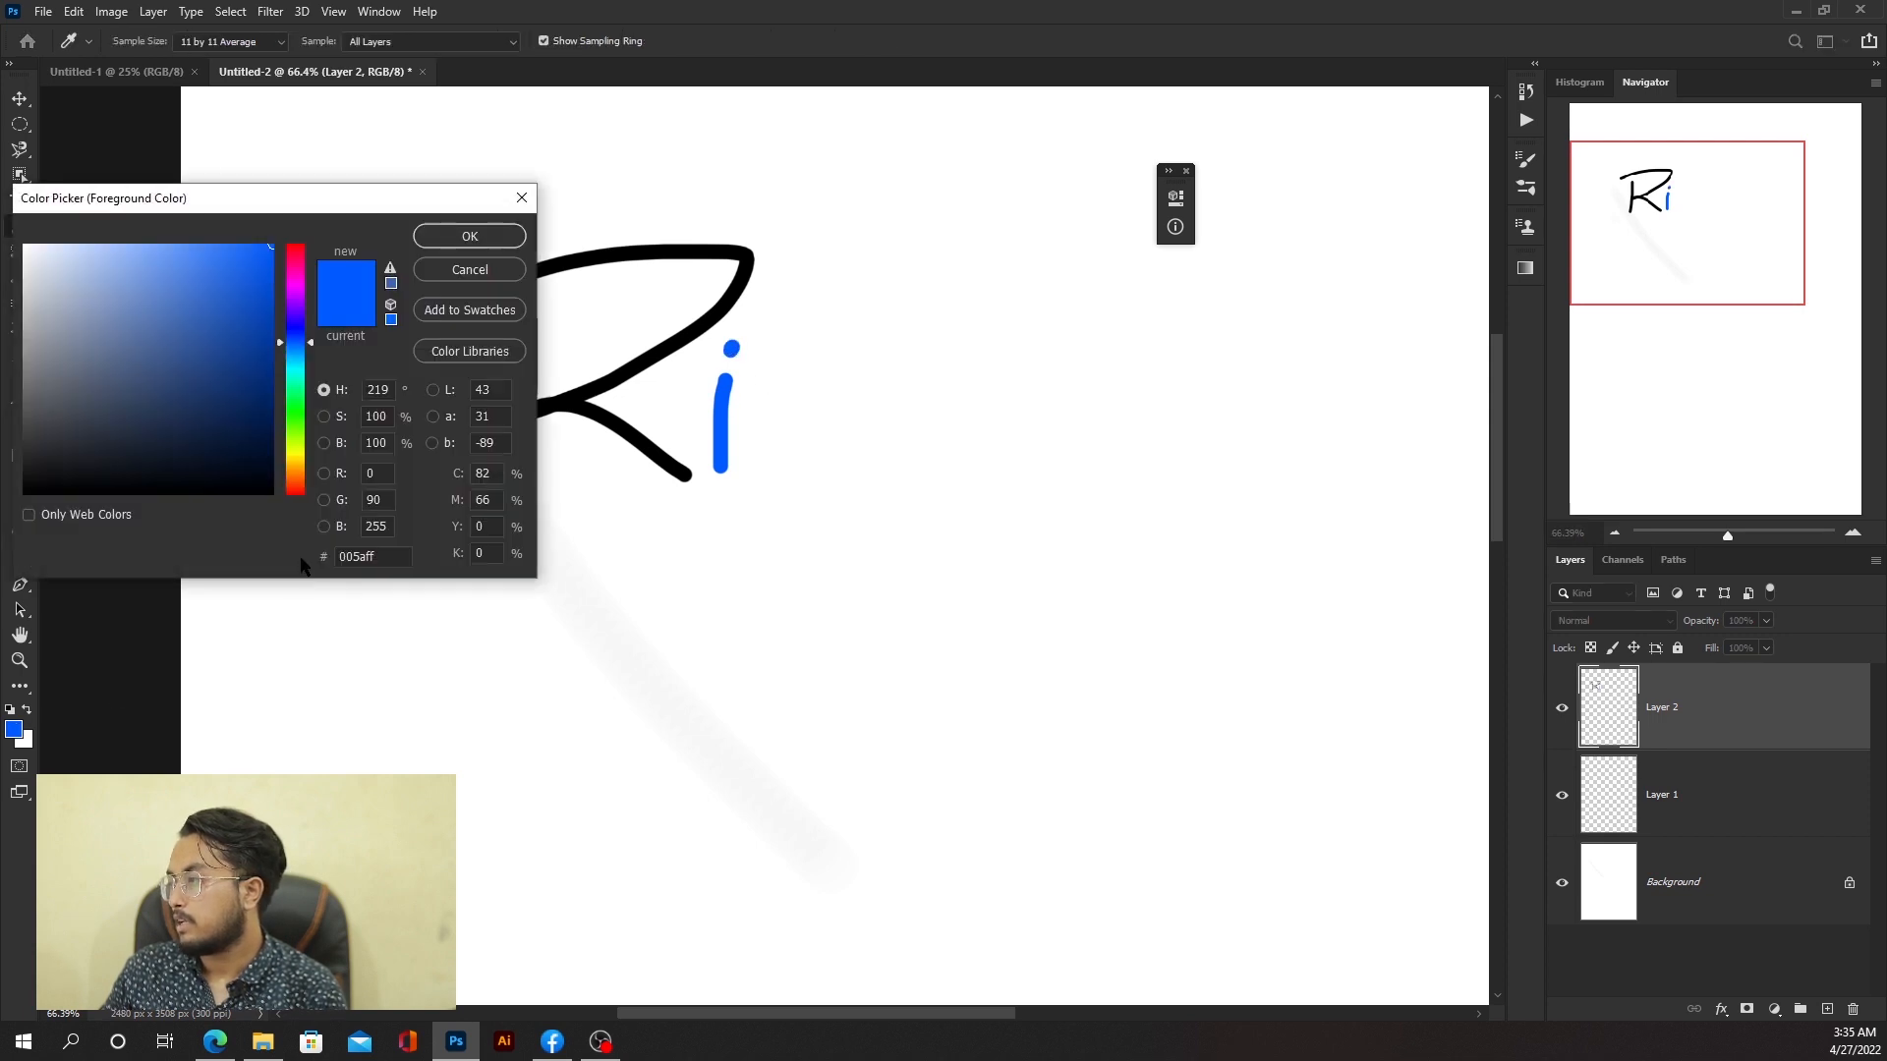
left_click(301, 253)
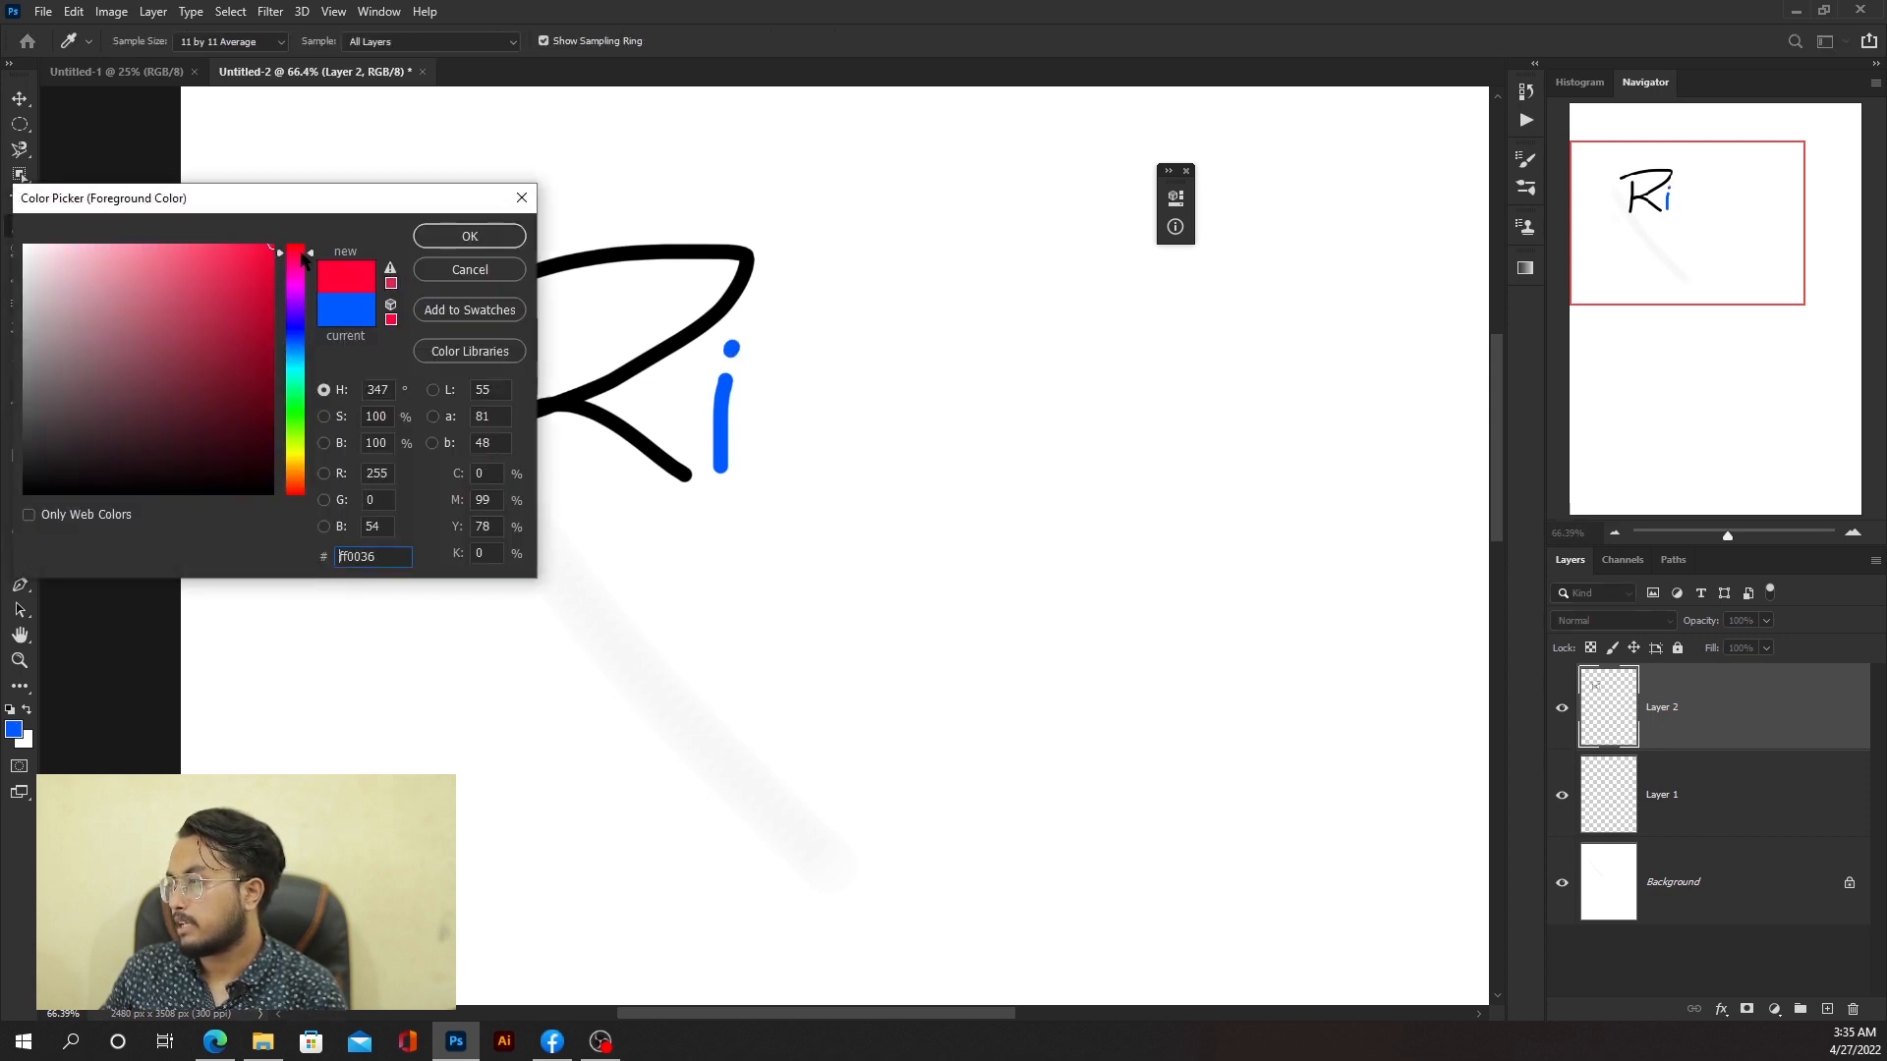
left_click(469, 238)
mouse_move(794, 372)
left_mouse_down()
mouse_move(761, 440)
mouse_move(835, 432)
left_mouse_up()
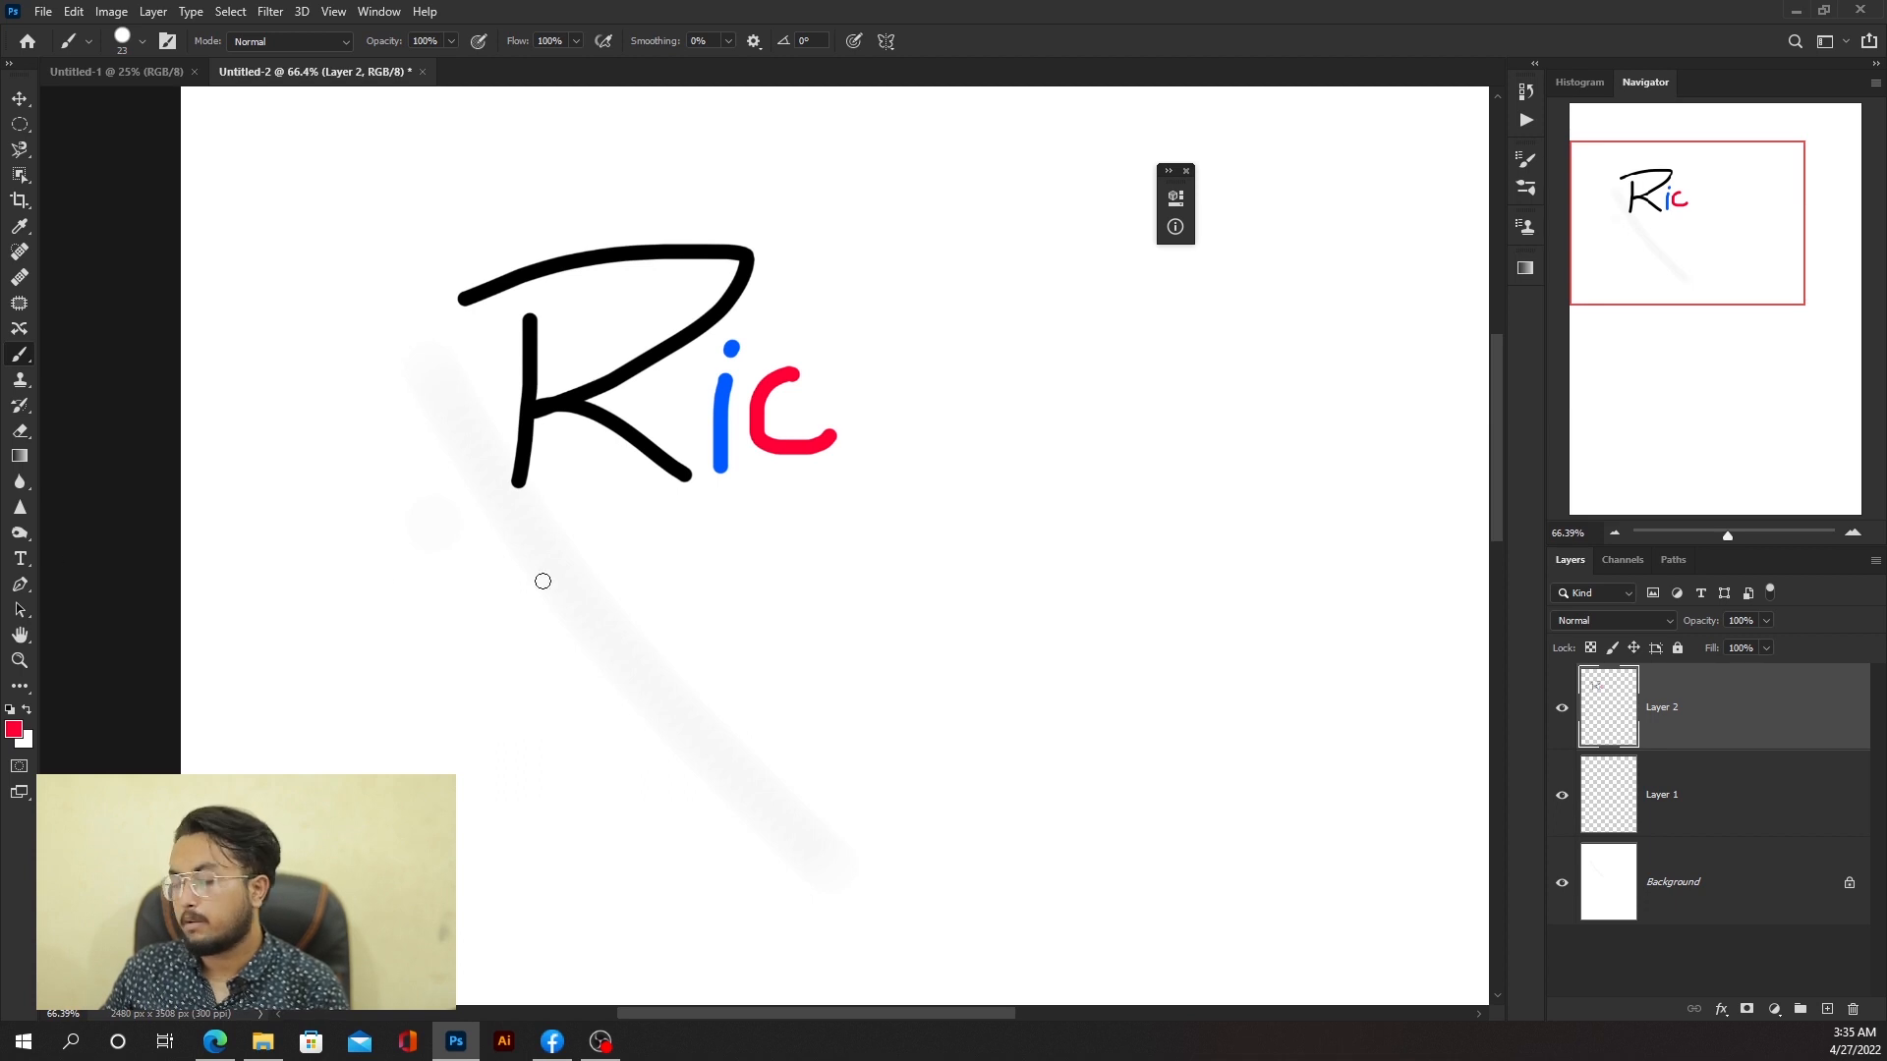
Step: Lower the brush hardness and draw a red letter k after the c with three strokes
right_click(878, 328, "alt")
left_click_drag(879, 350, 885, 268)
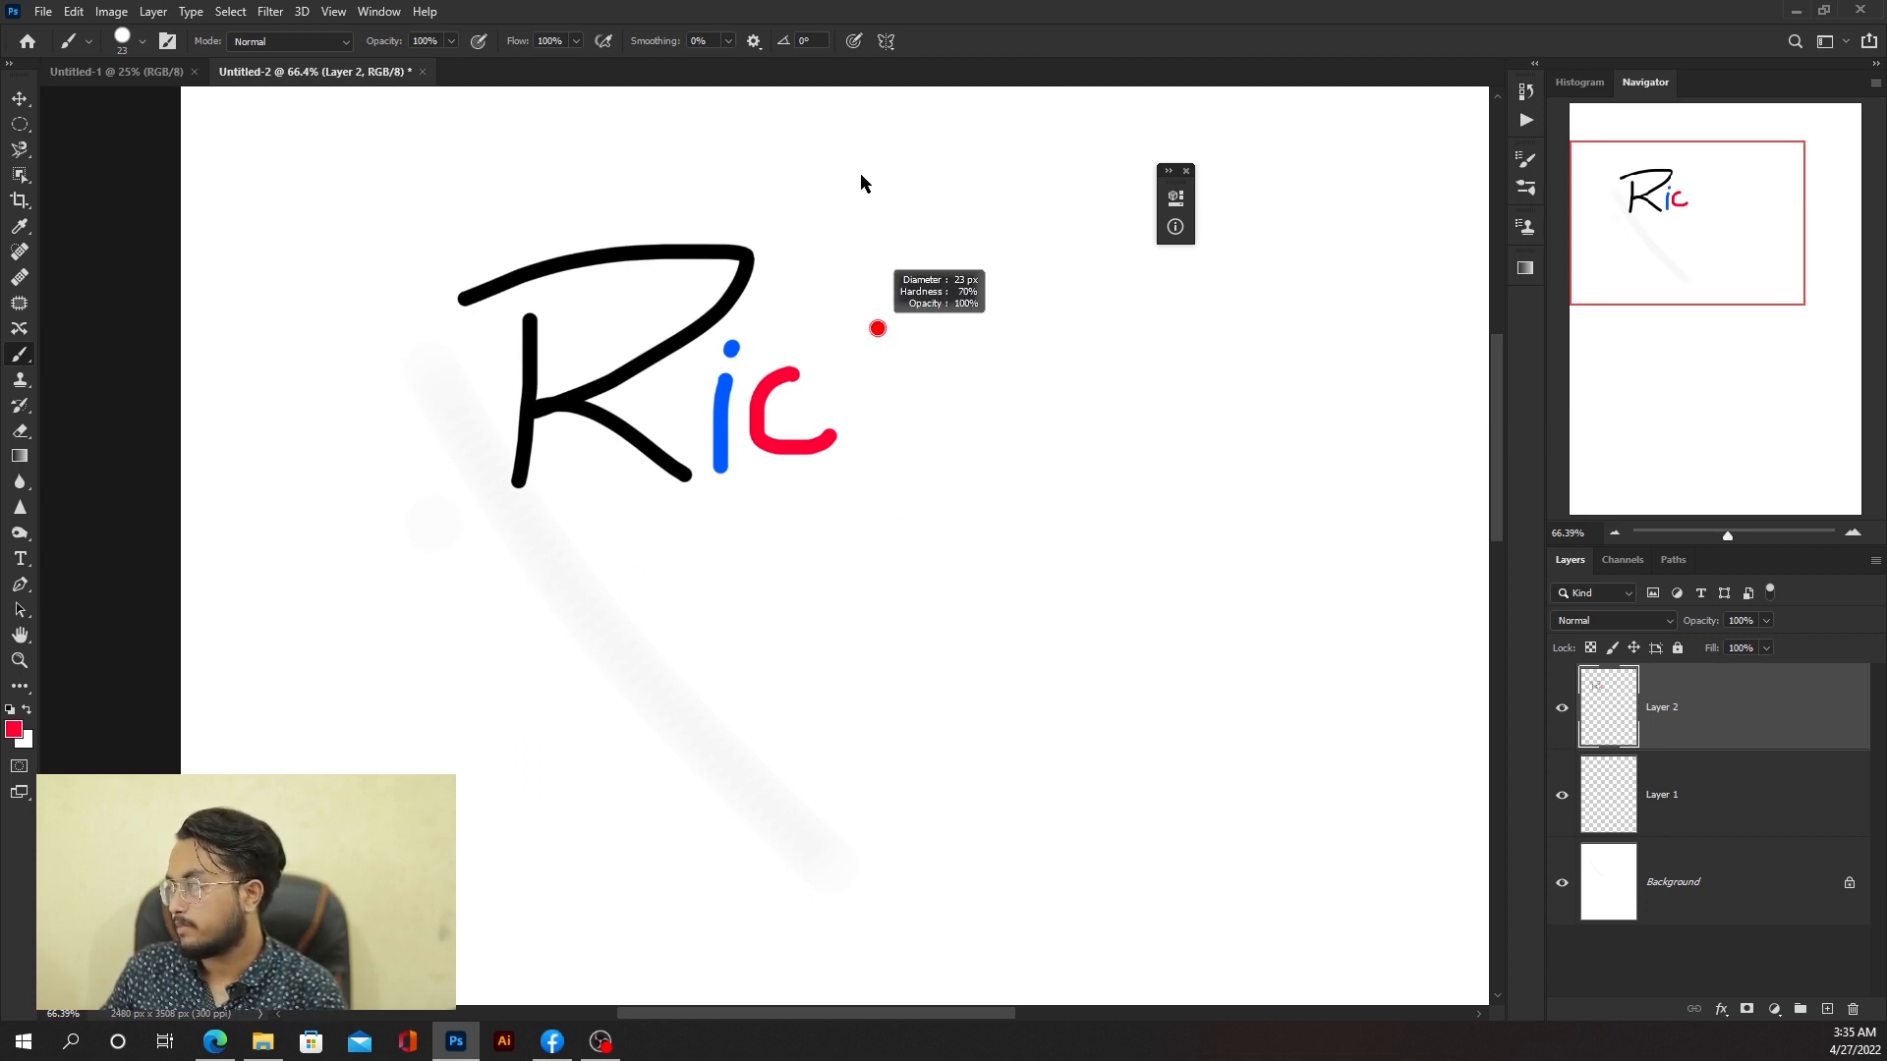
mouse_move(858, 173)
left_mouse_down()
mouse_move(844, 788)
mouse_move(843, 628)
left_mouse_up()
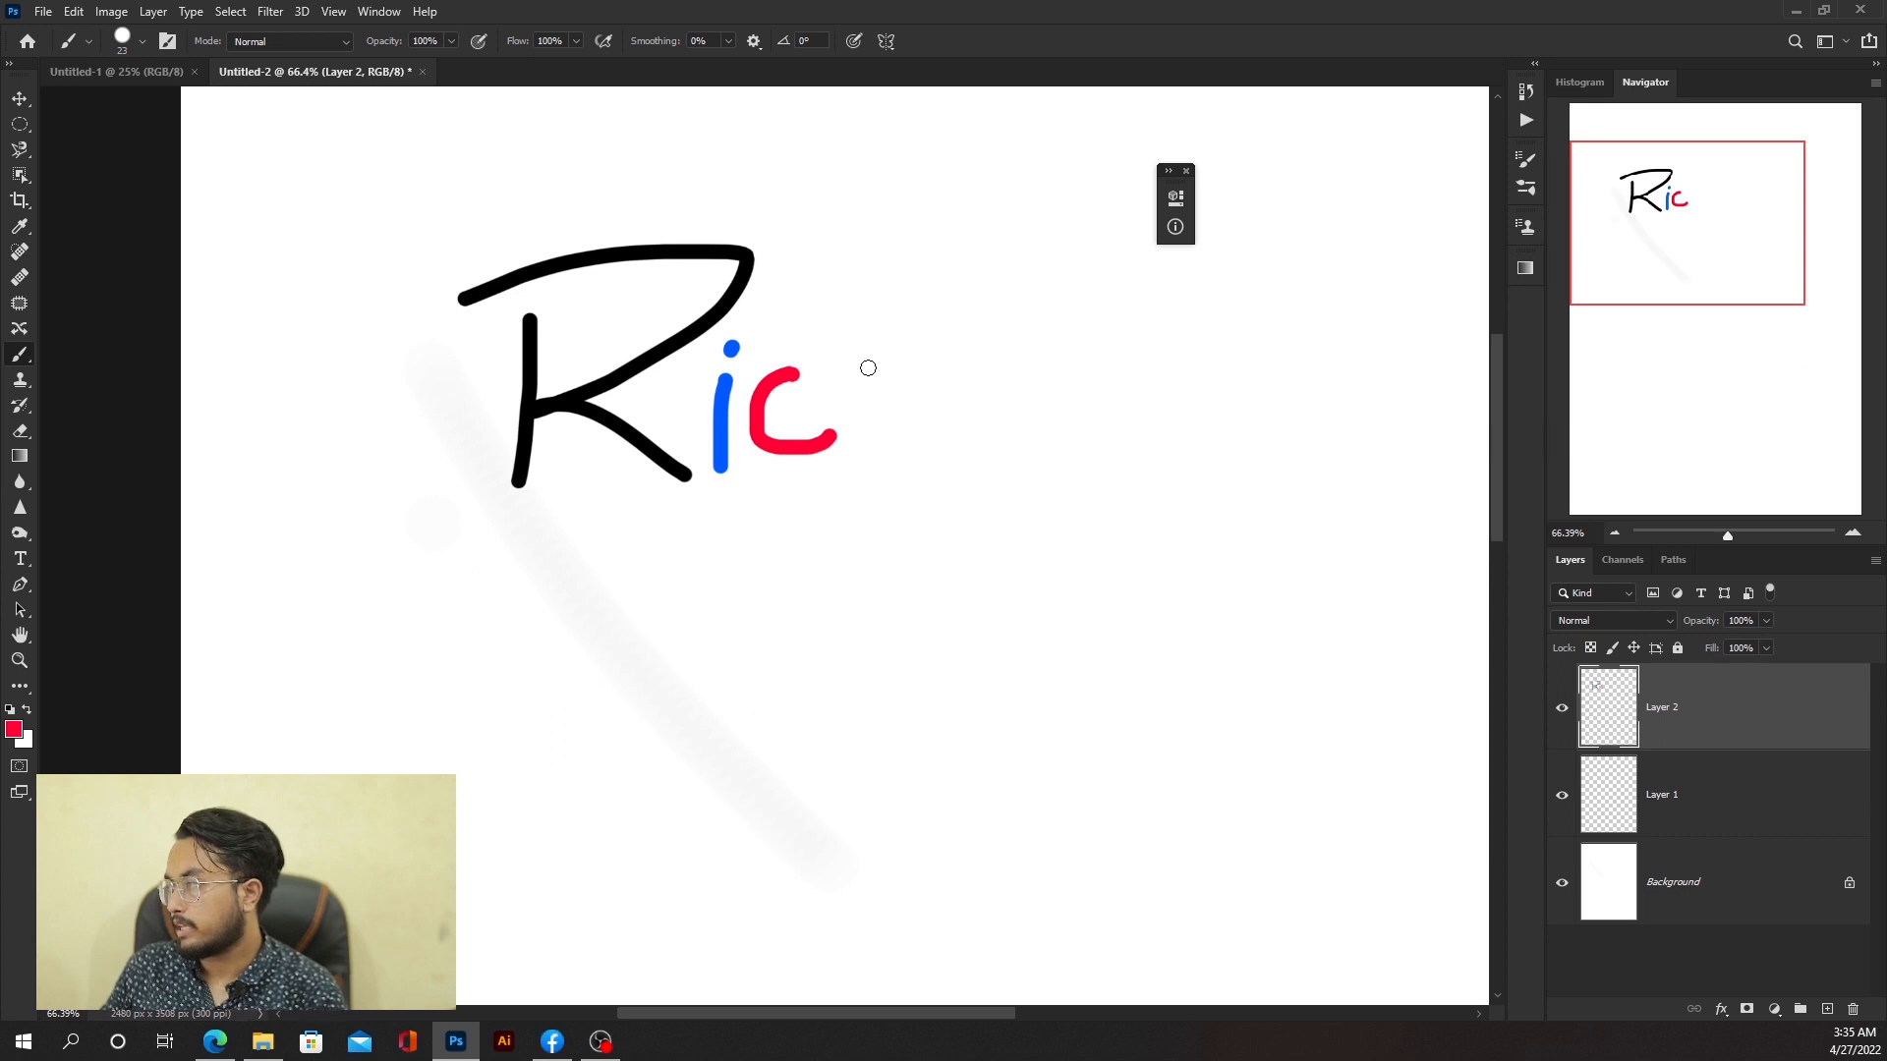
right_click(865, 374, "alt")
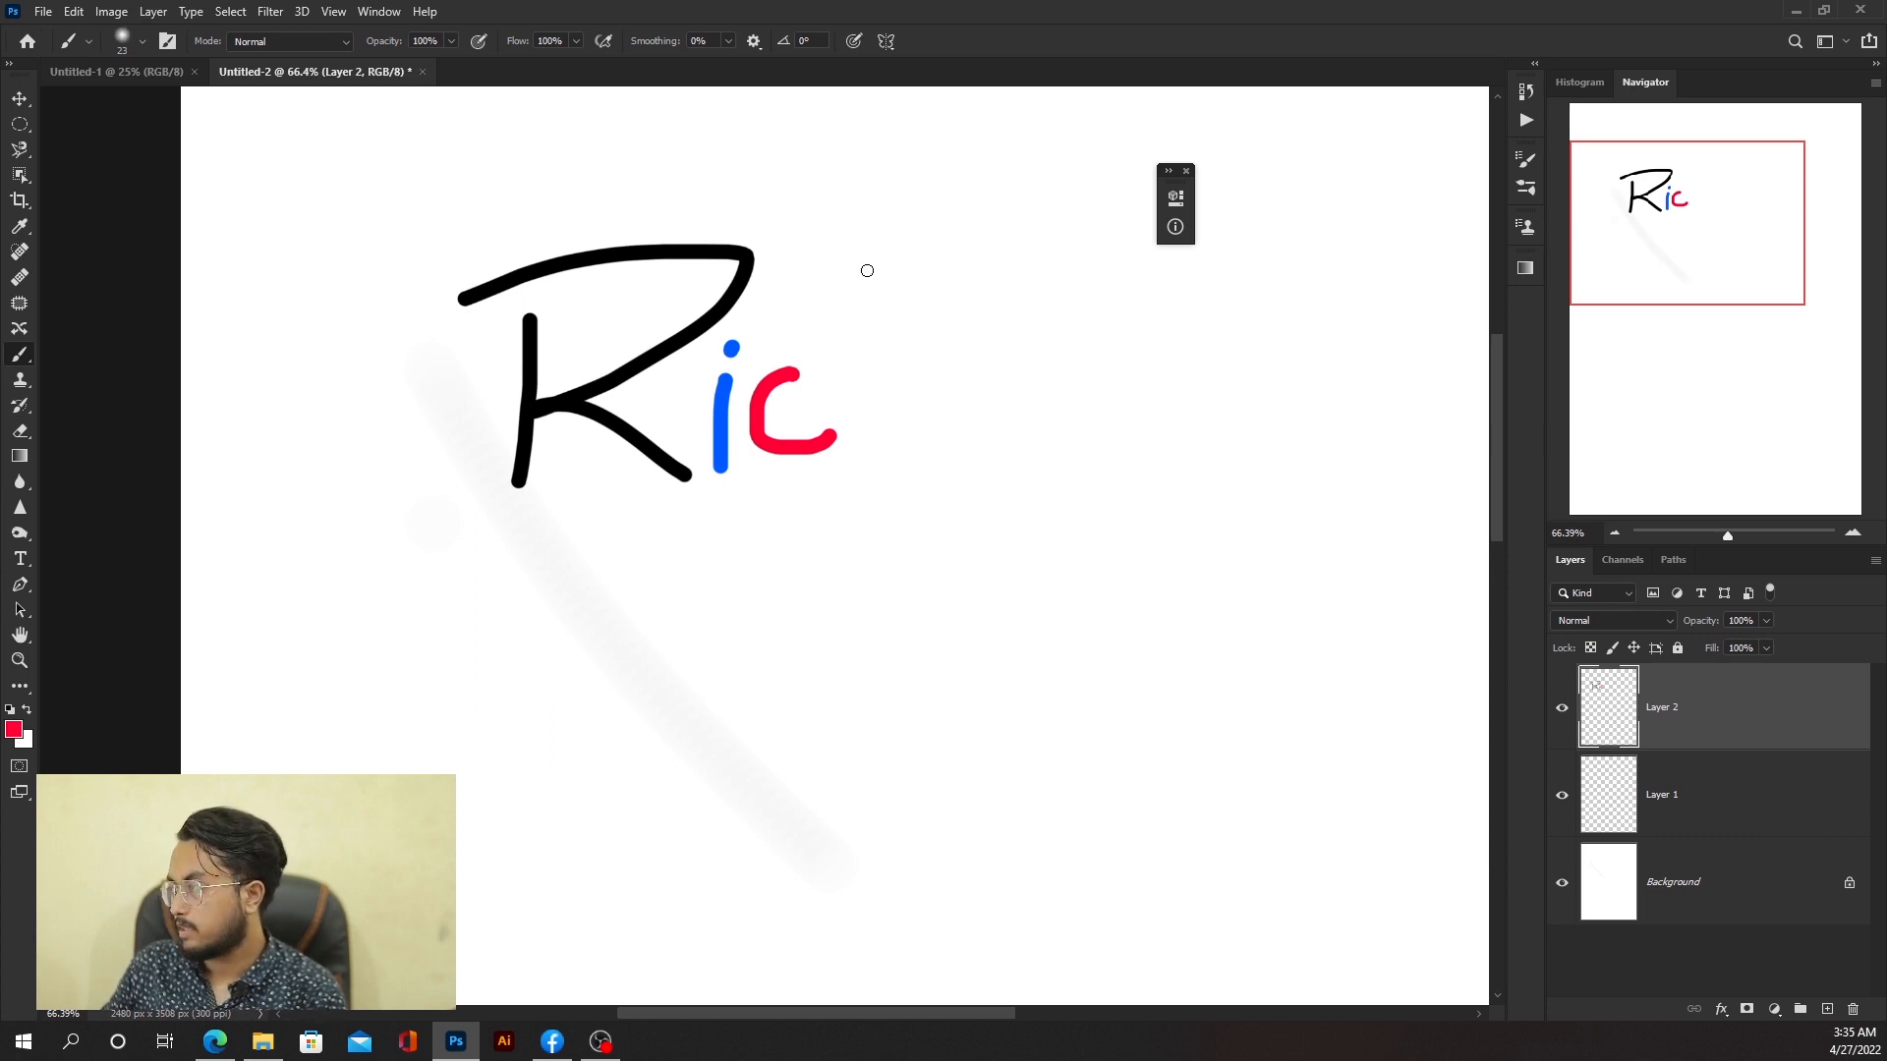
left_click_drag(868, 254, 867, 470)
left_click_drag(871, 386, 928, 337)
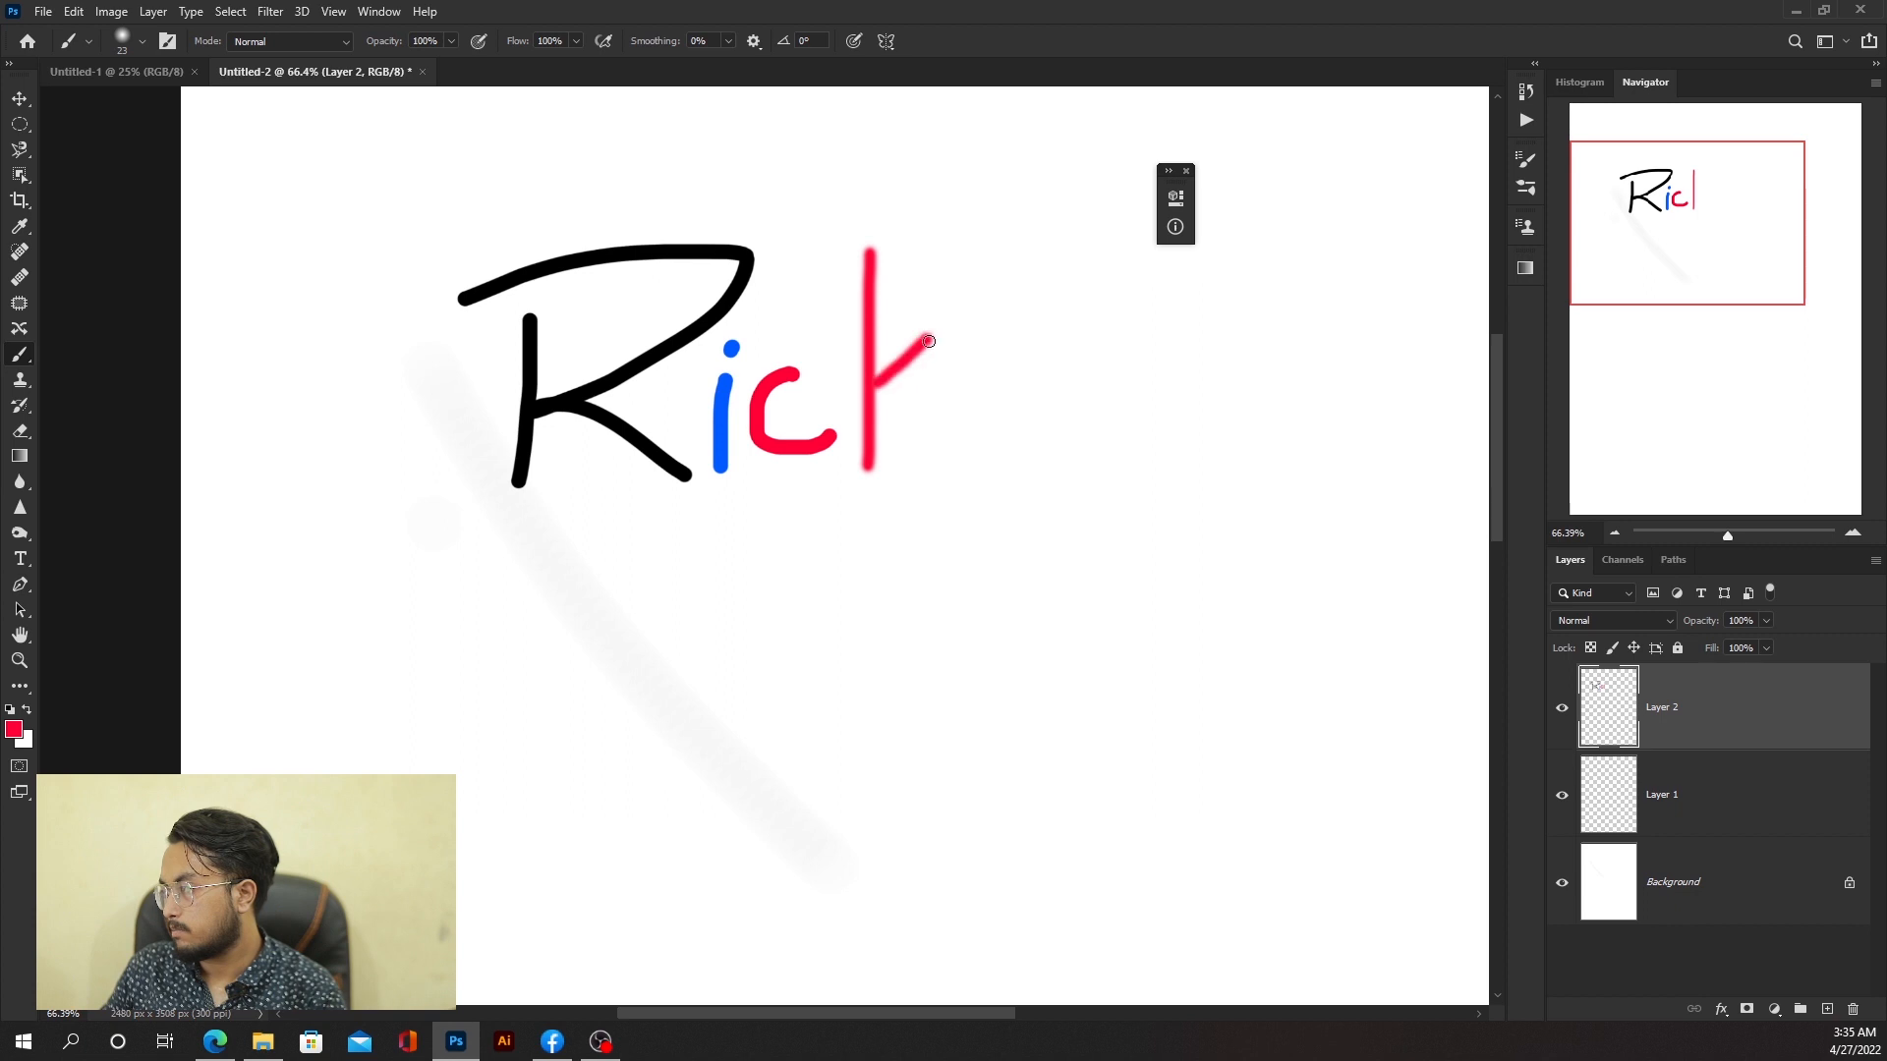
left_click_drag(883, 397, 971, 461)
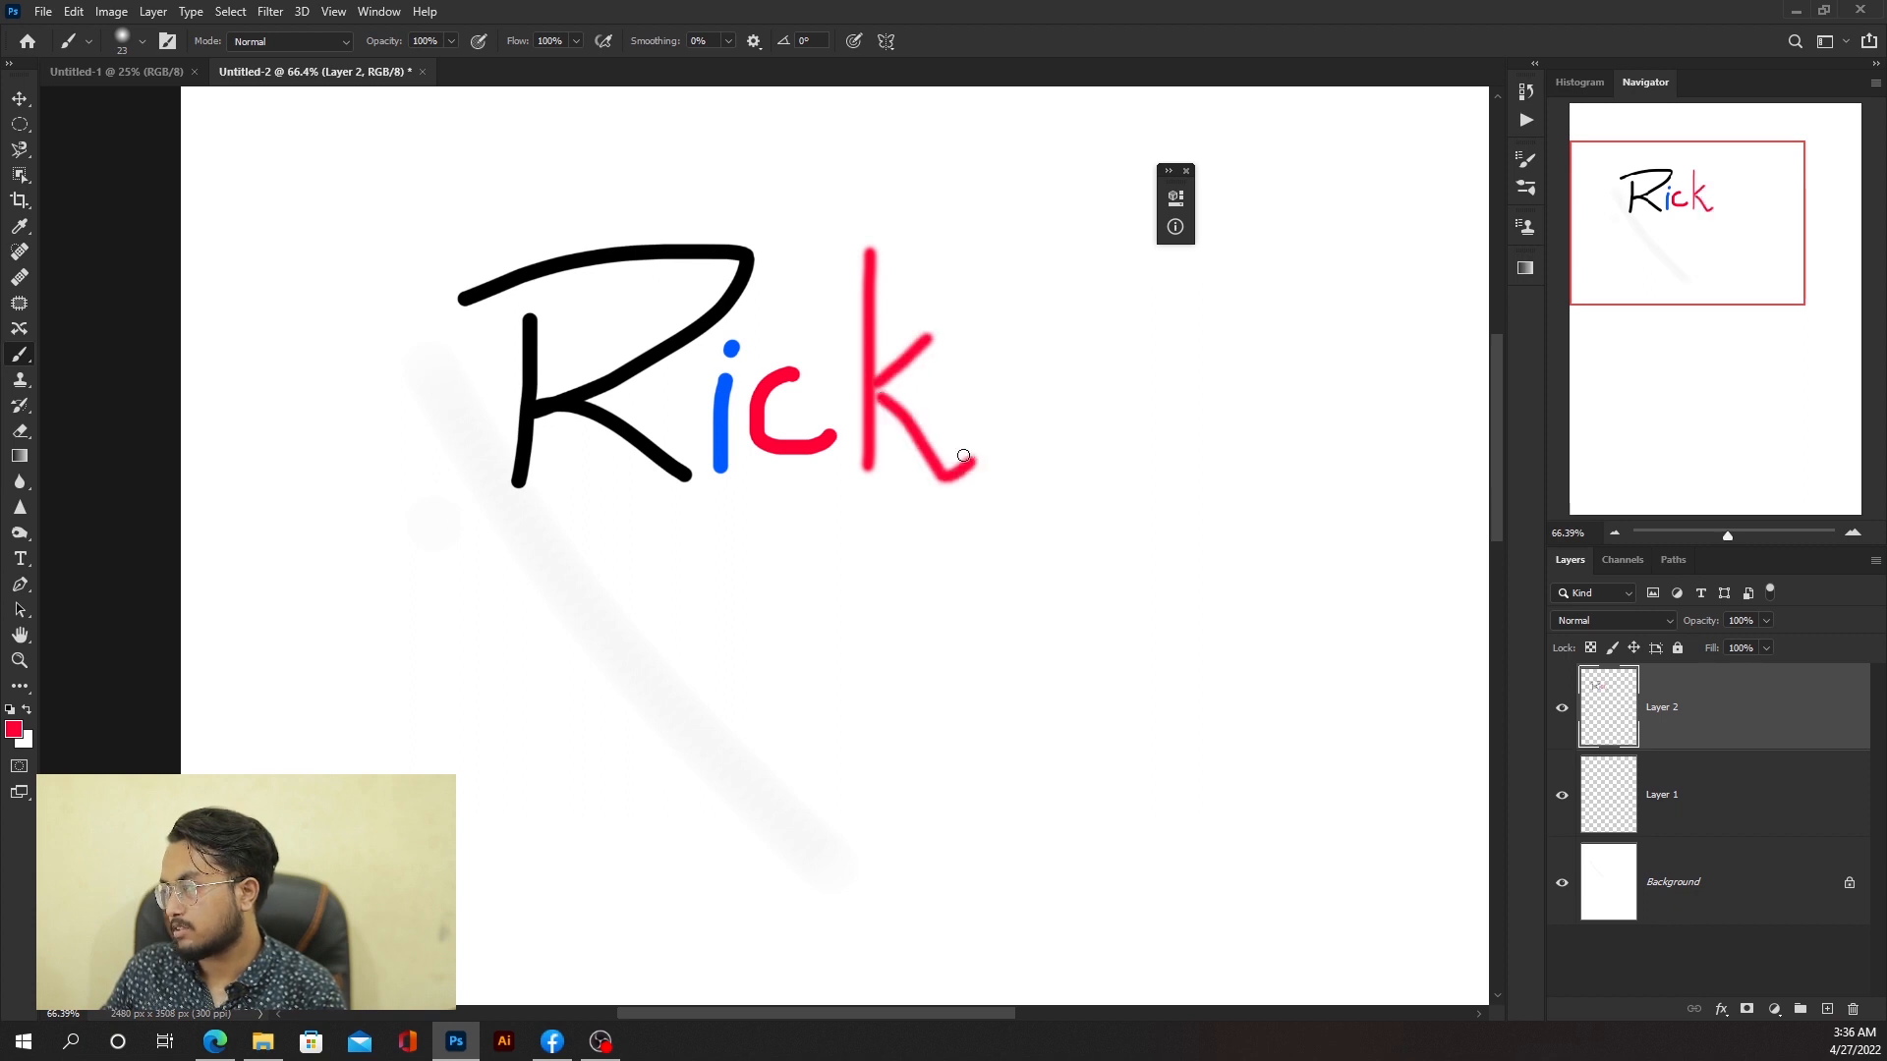
Step: Undo the three k strokes and zoom in on the letters
key("ctrl+z")
key("ctrl+z")
key("ctrl+z")
scroll(713, 322, "up", 3)
scroll(716, 237, "up", 1)
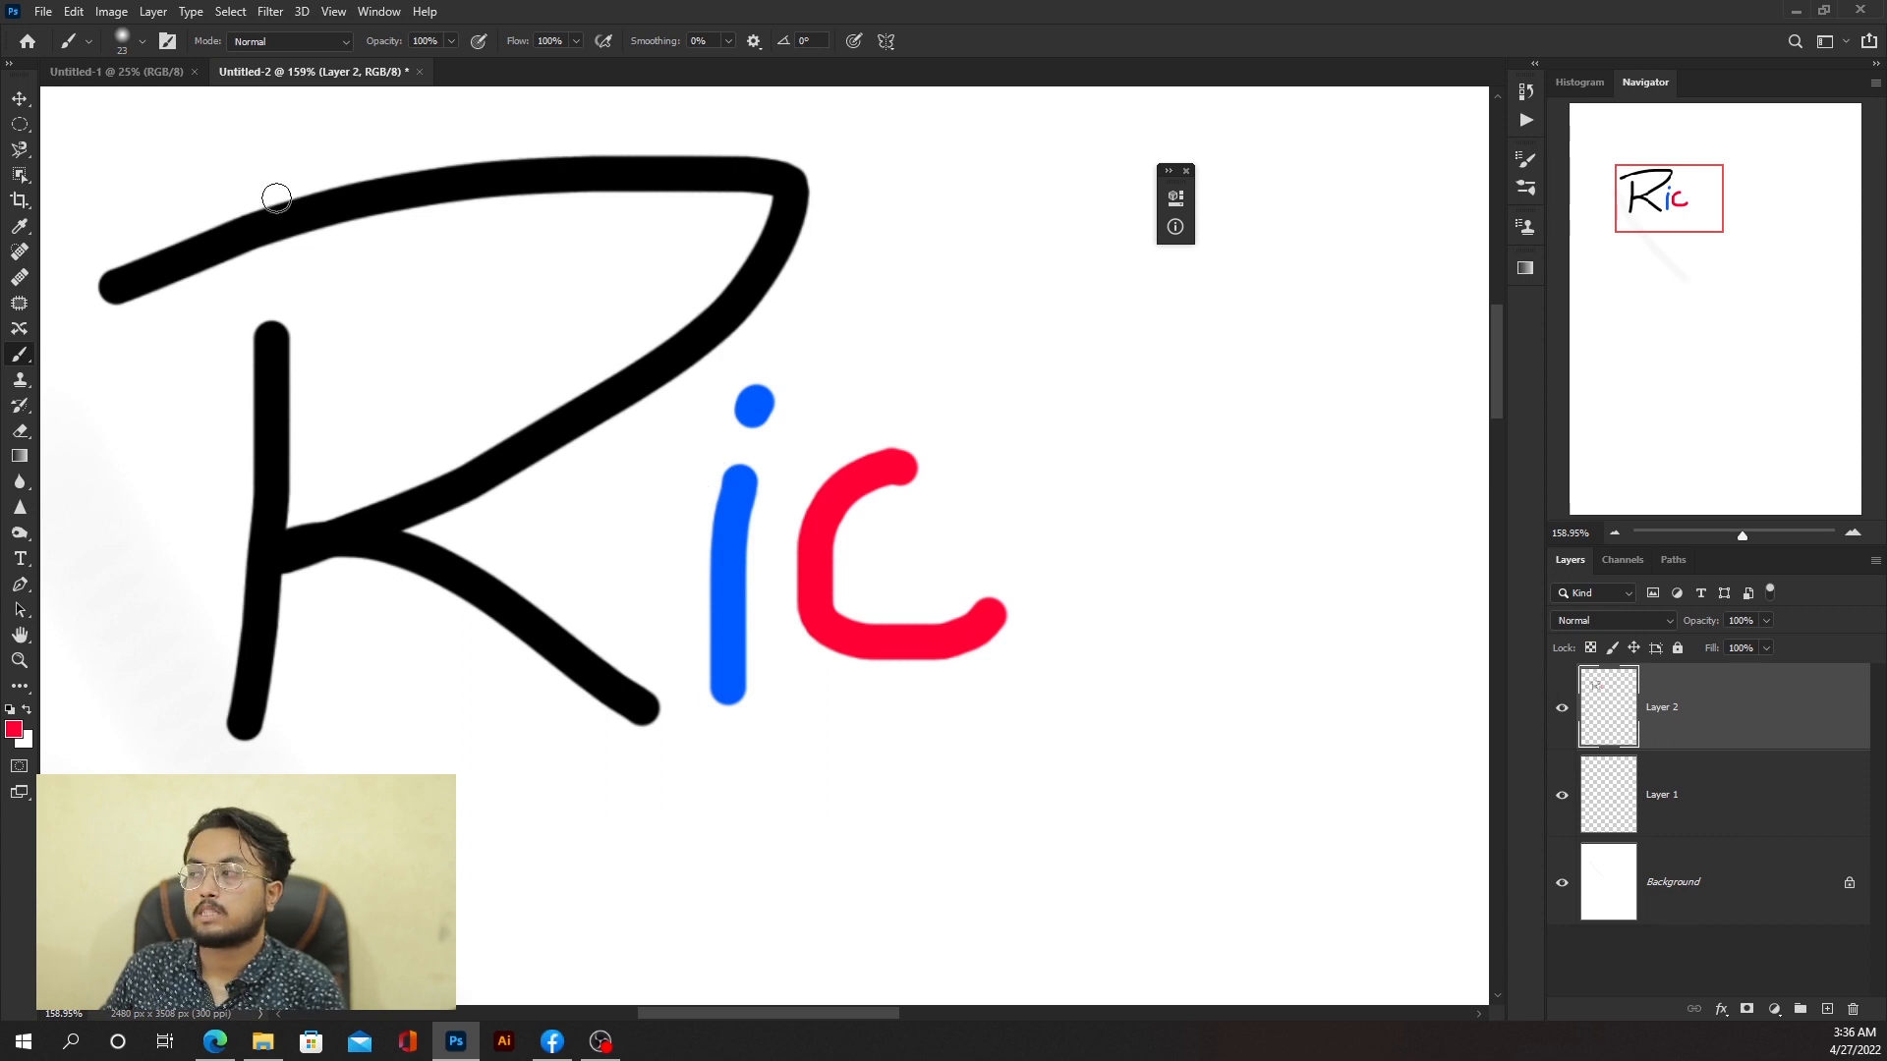
Step: Set the brush size to 20 px and draw a short red diagonal stroke above the c
left_click(141, 41)
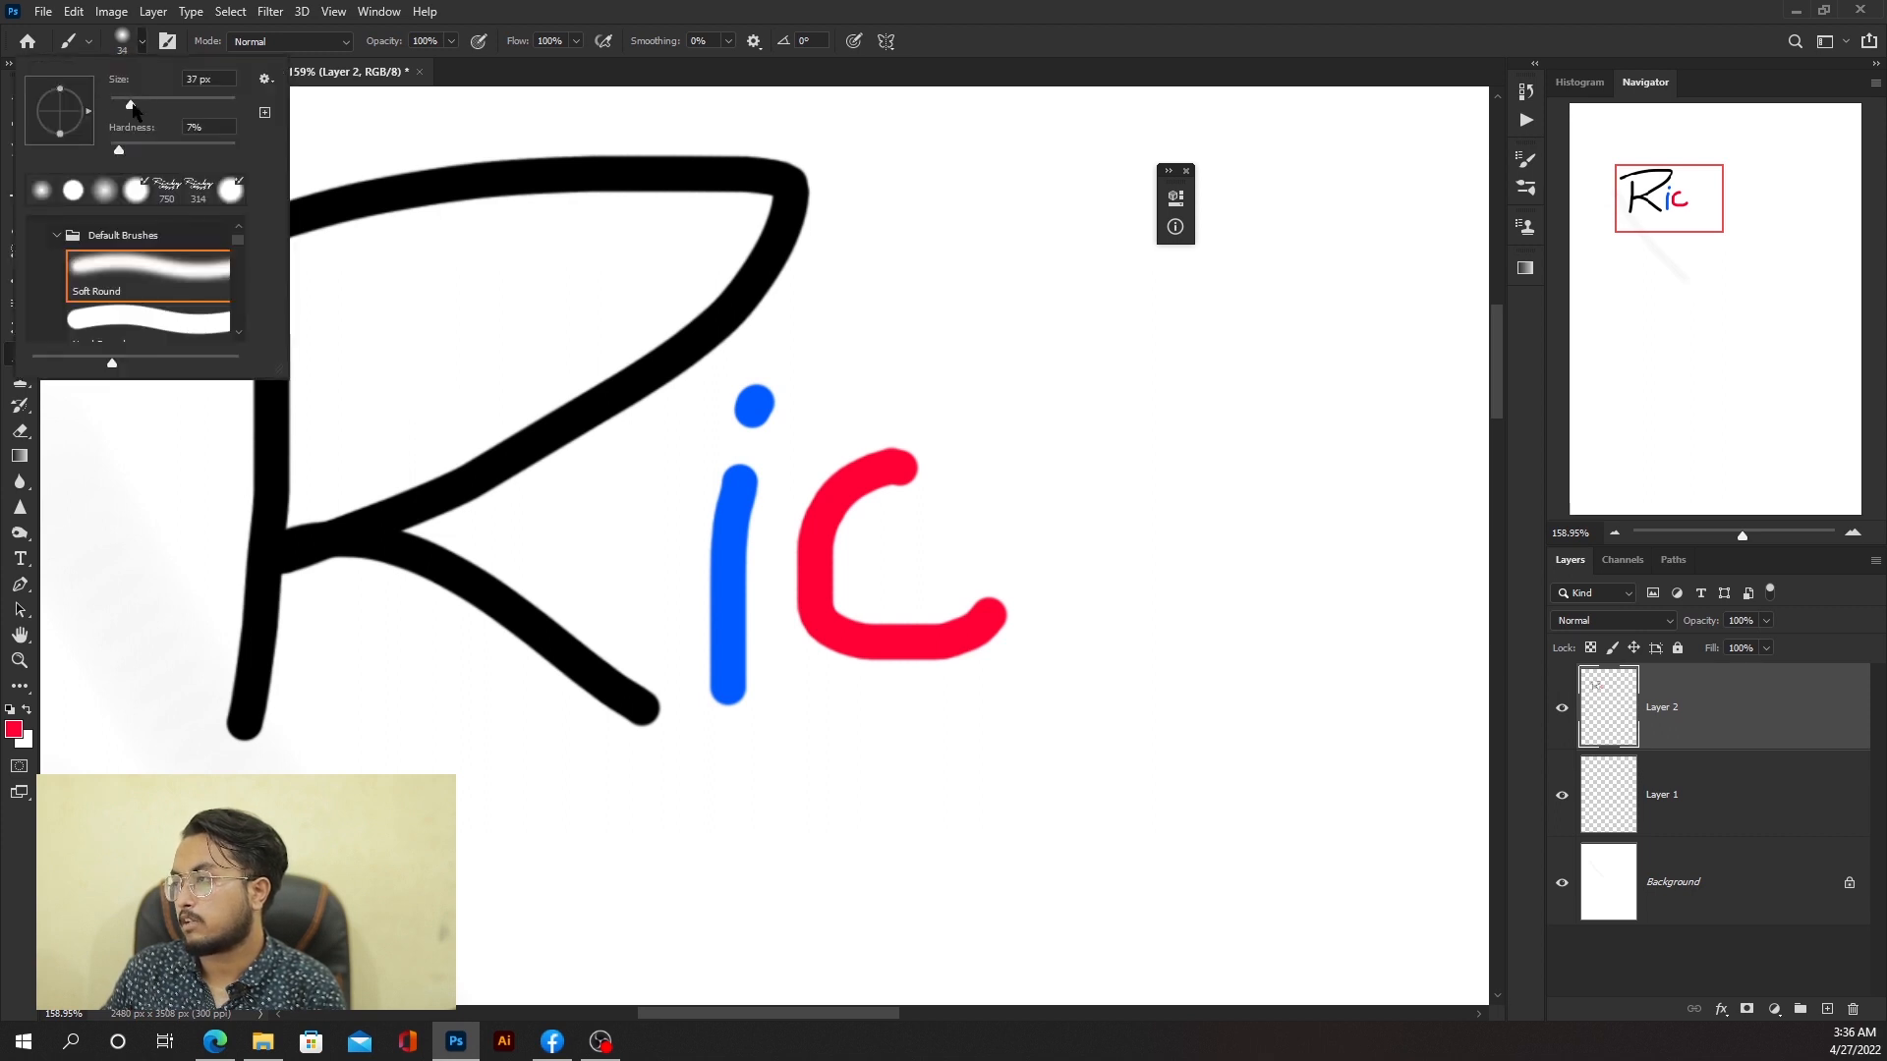
mouse_move(122, 104)
left_mouse_down()
mouse_move(217, 106)
mouse_move(122, 106)
mouse_move(172, 149)
left_mouse_up()
left_click_drag(936, 313, 996, 398)
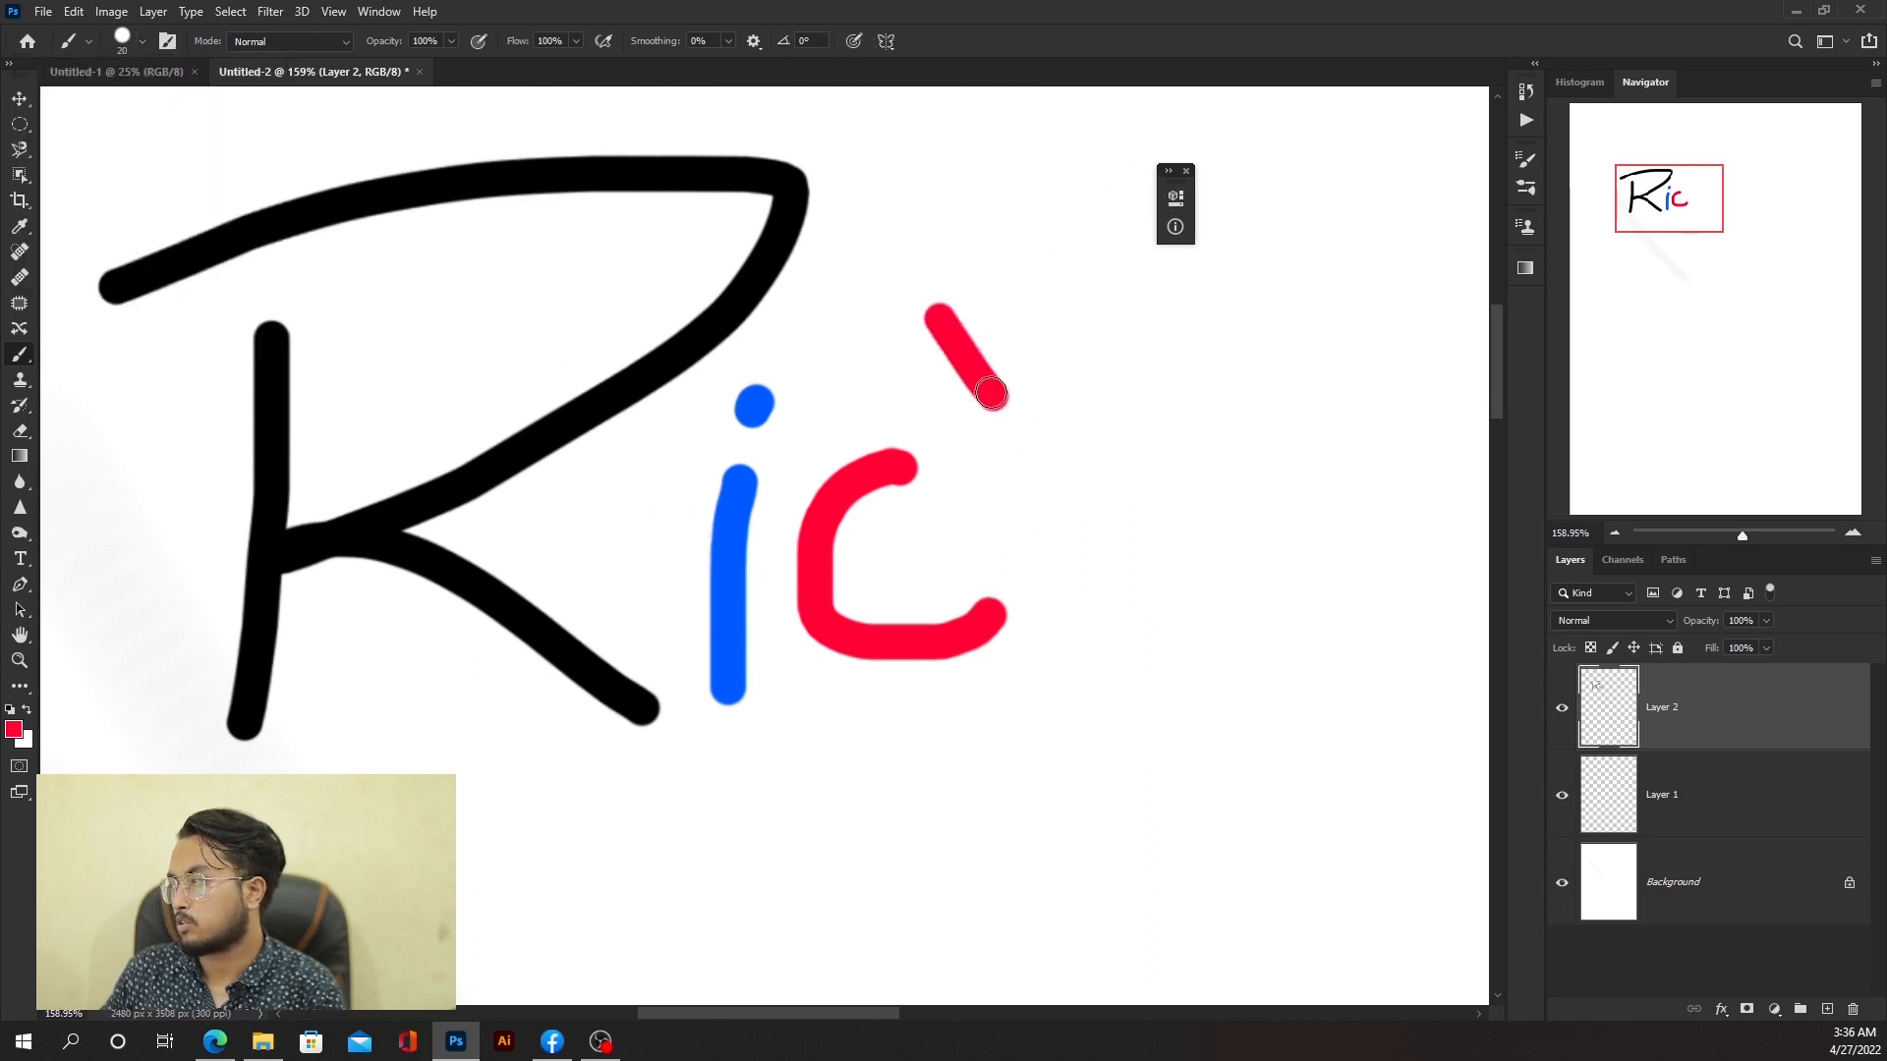
Step: Set the brush hardness to 0% and draw a long soft red diagonal stroke beside it
left_click(136, 41)
left_click_drag(152, 148, 98, 149)
left_click_drag(940, 165, 1199, 547)
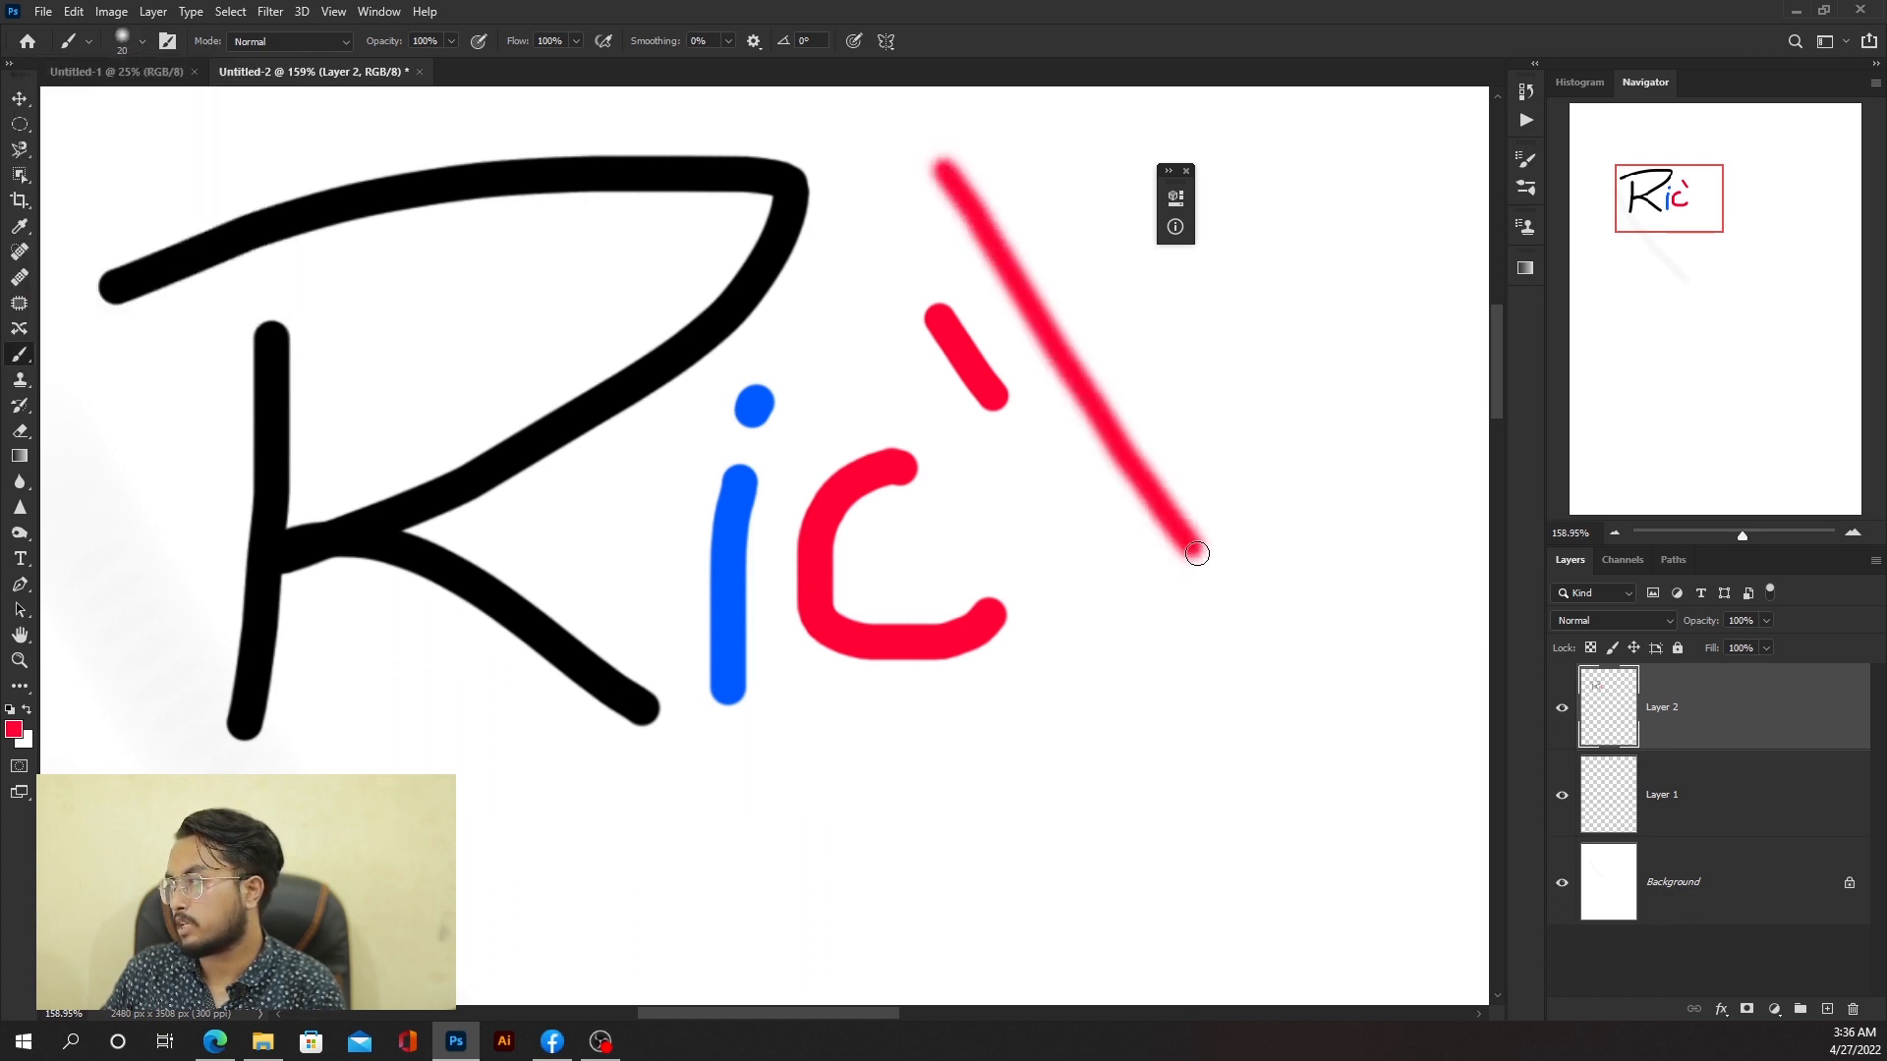
Step: Set the brush to 80 px with 36% hardness, then open and cancel the New Brush preset dialog
left_click(140, 43)
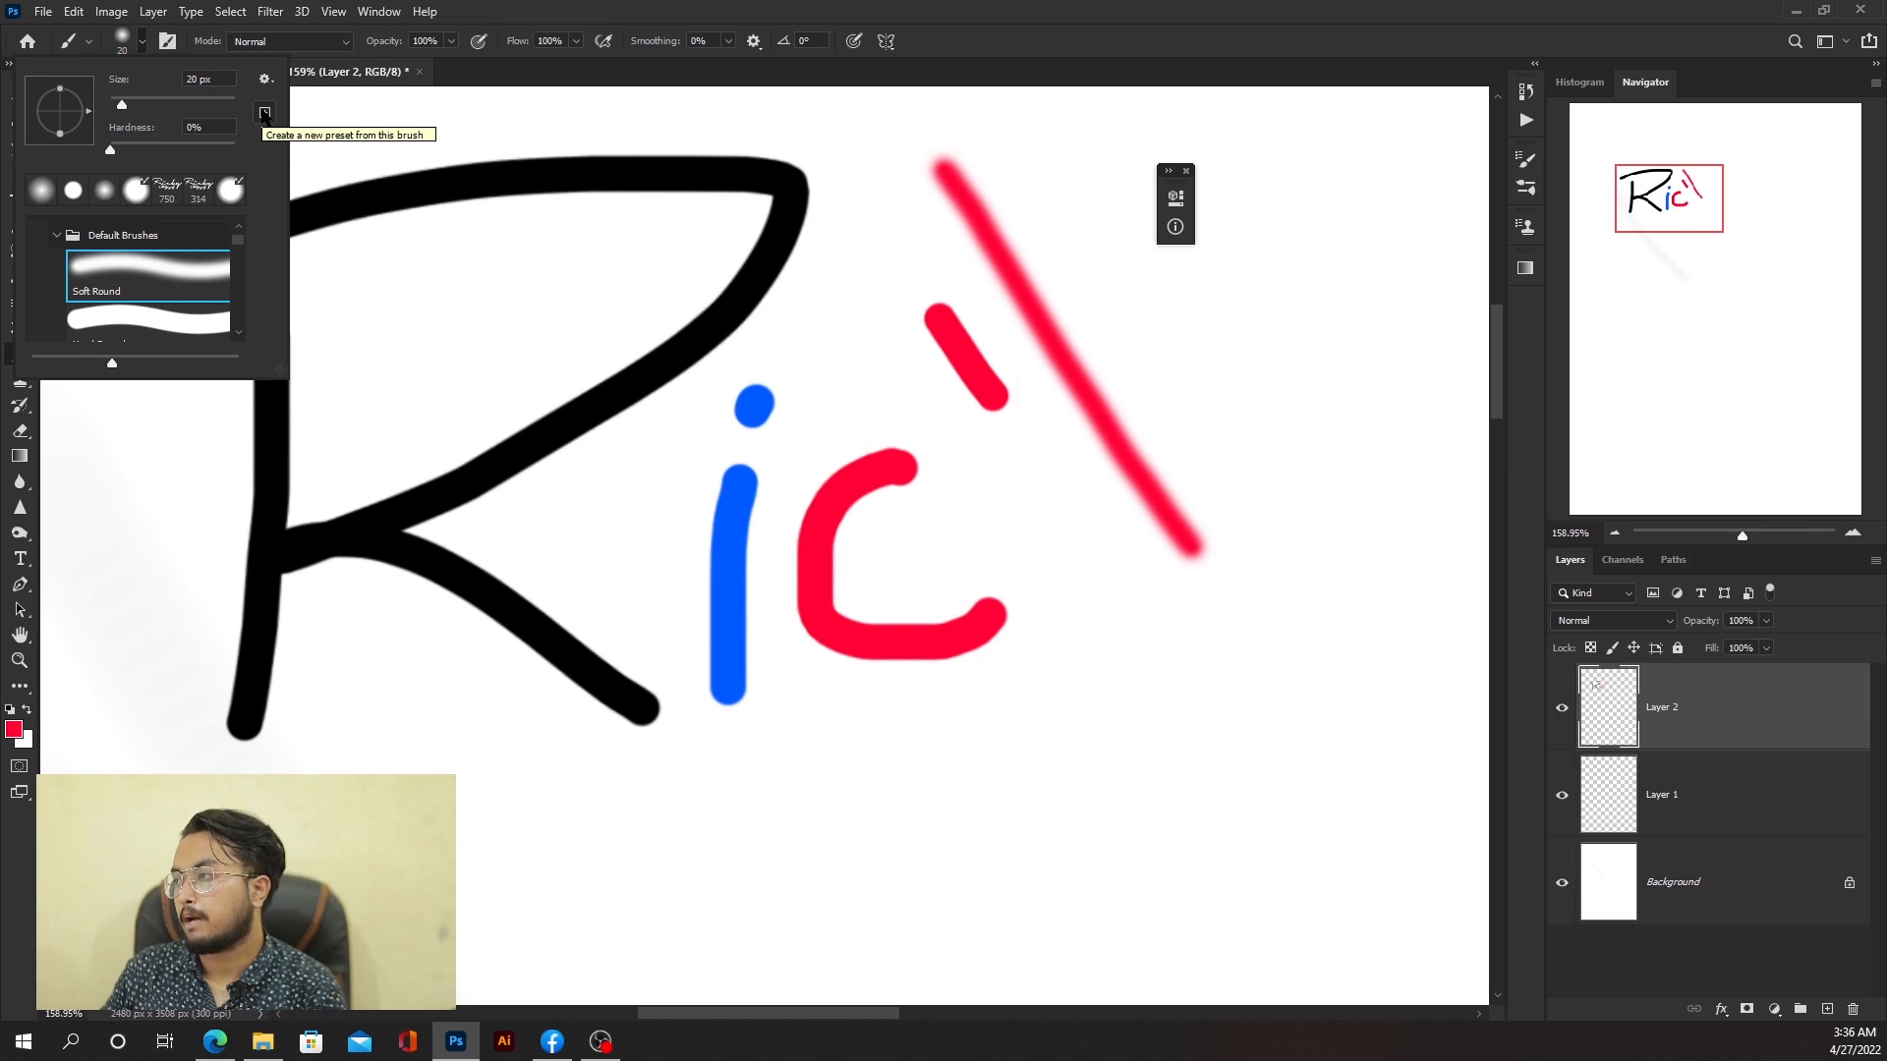
left_click(158, 103)
left_click(155, 147)
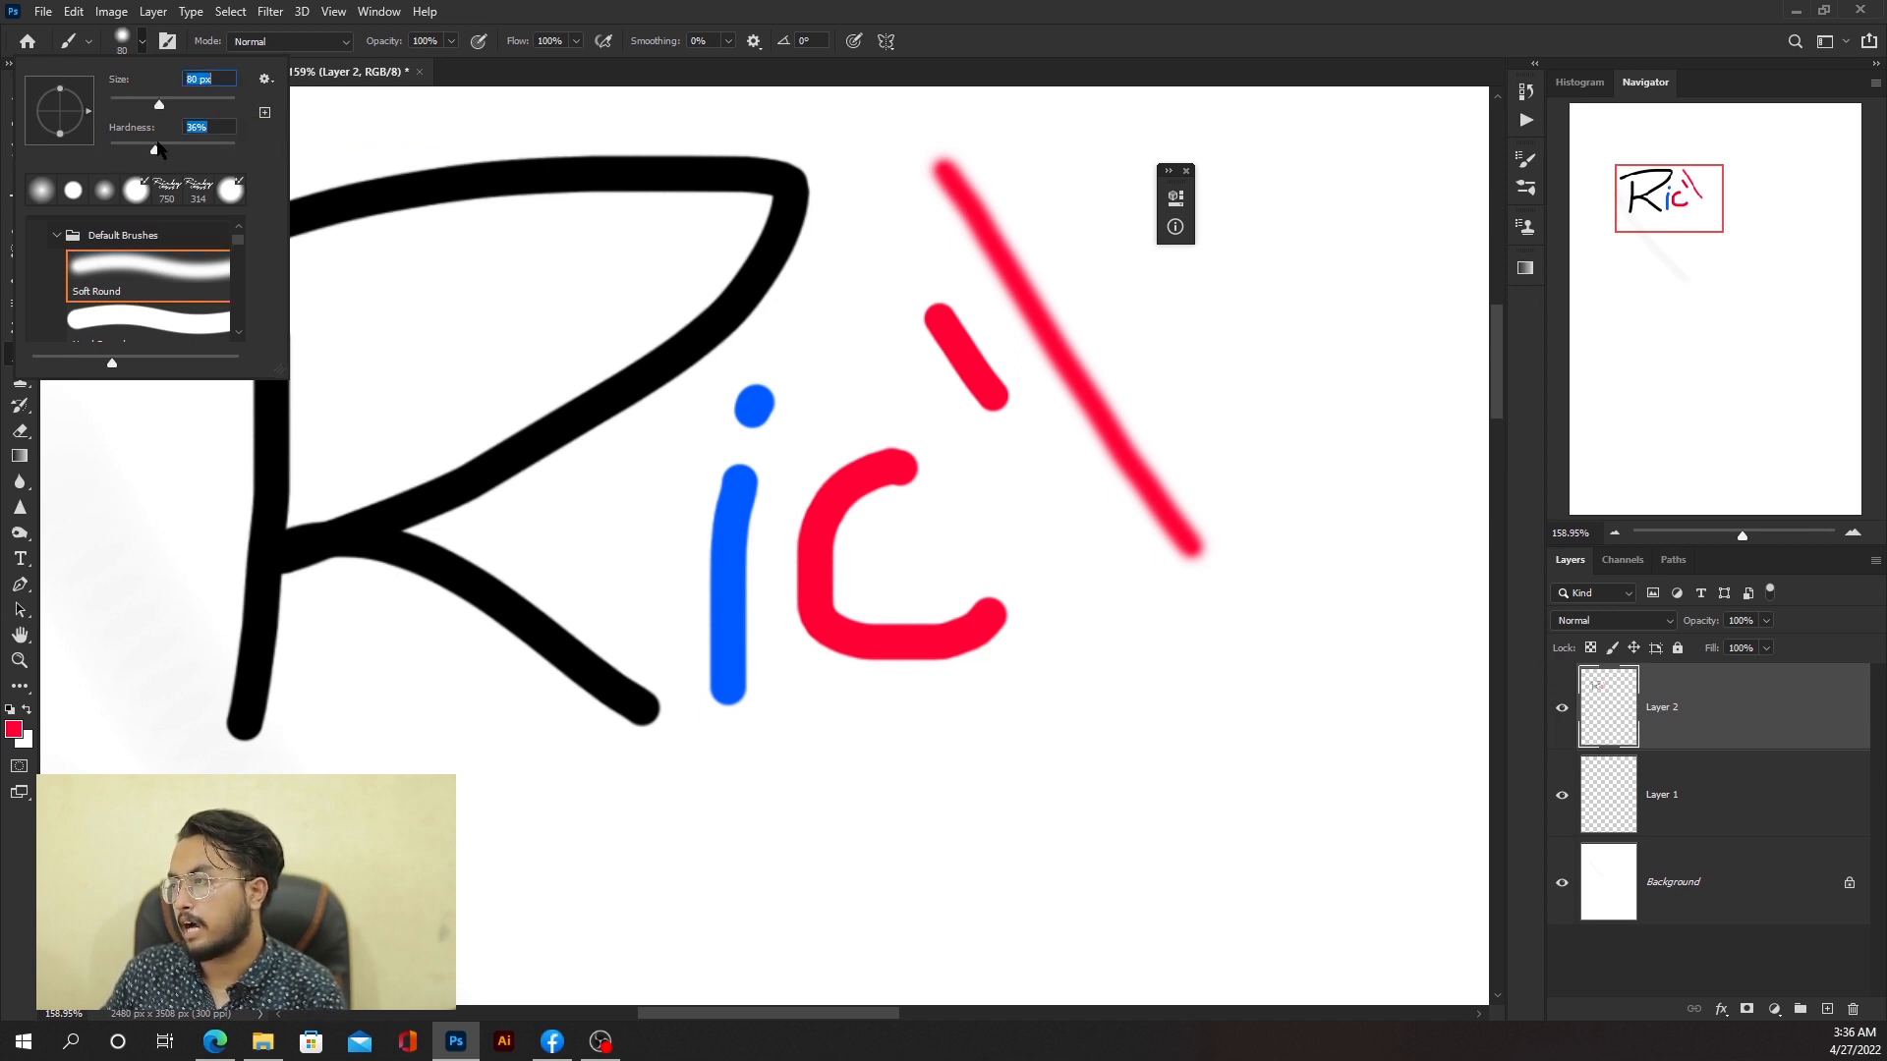
left_click(265, 112)
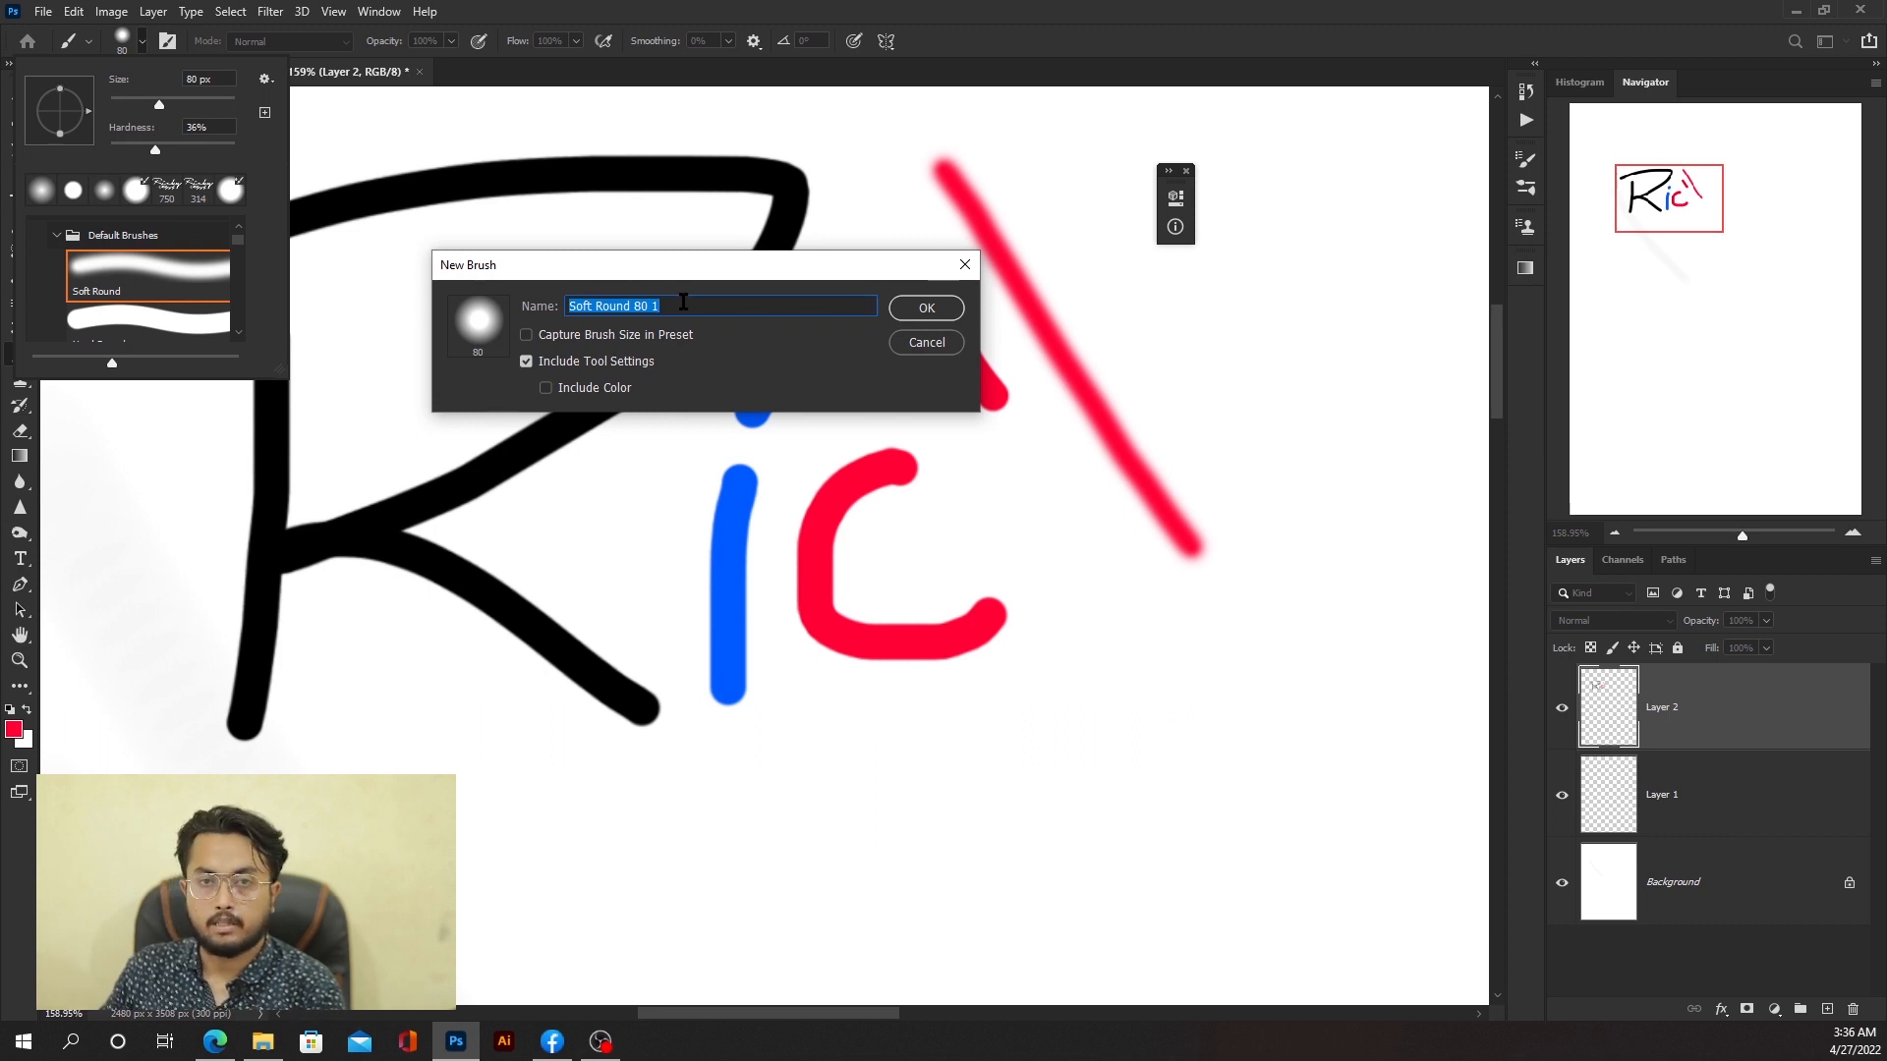
left_click(927, 343)
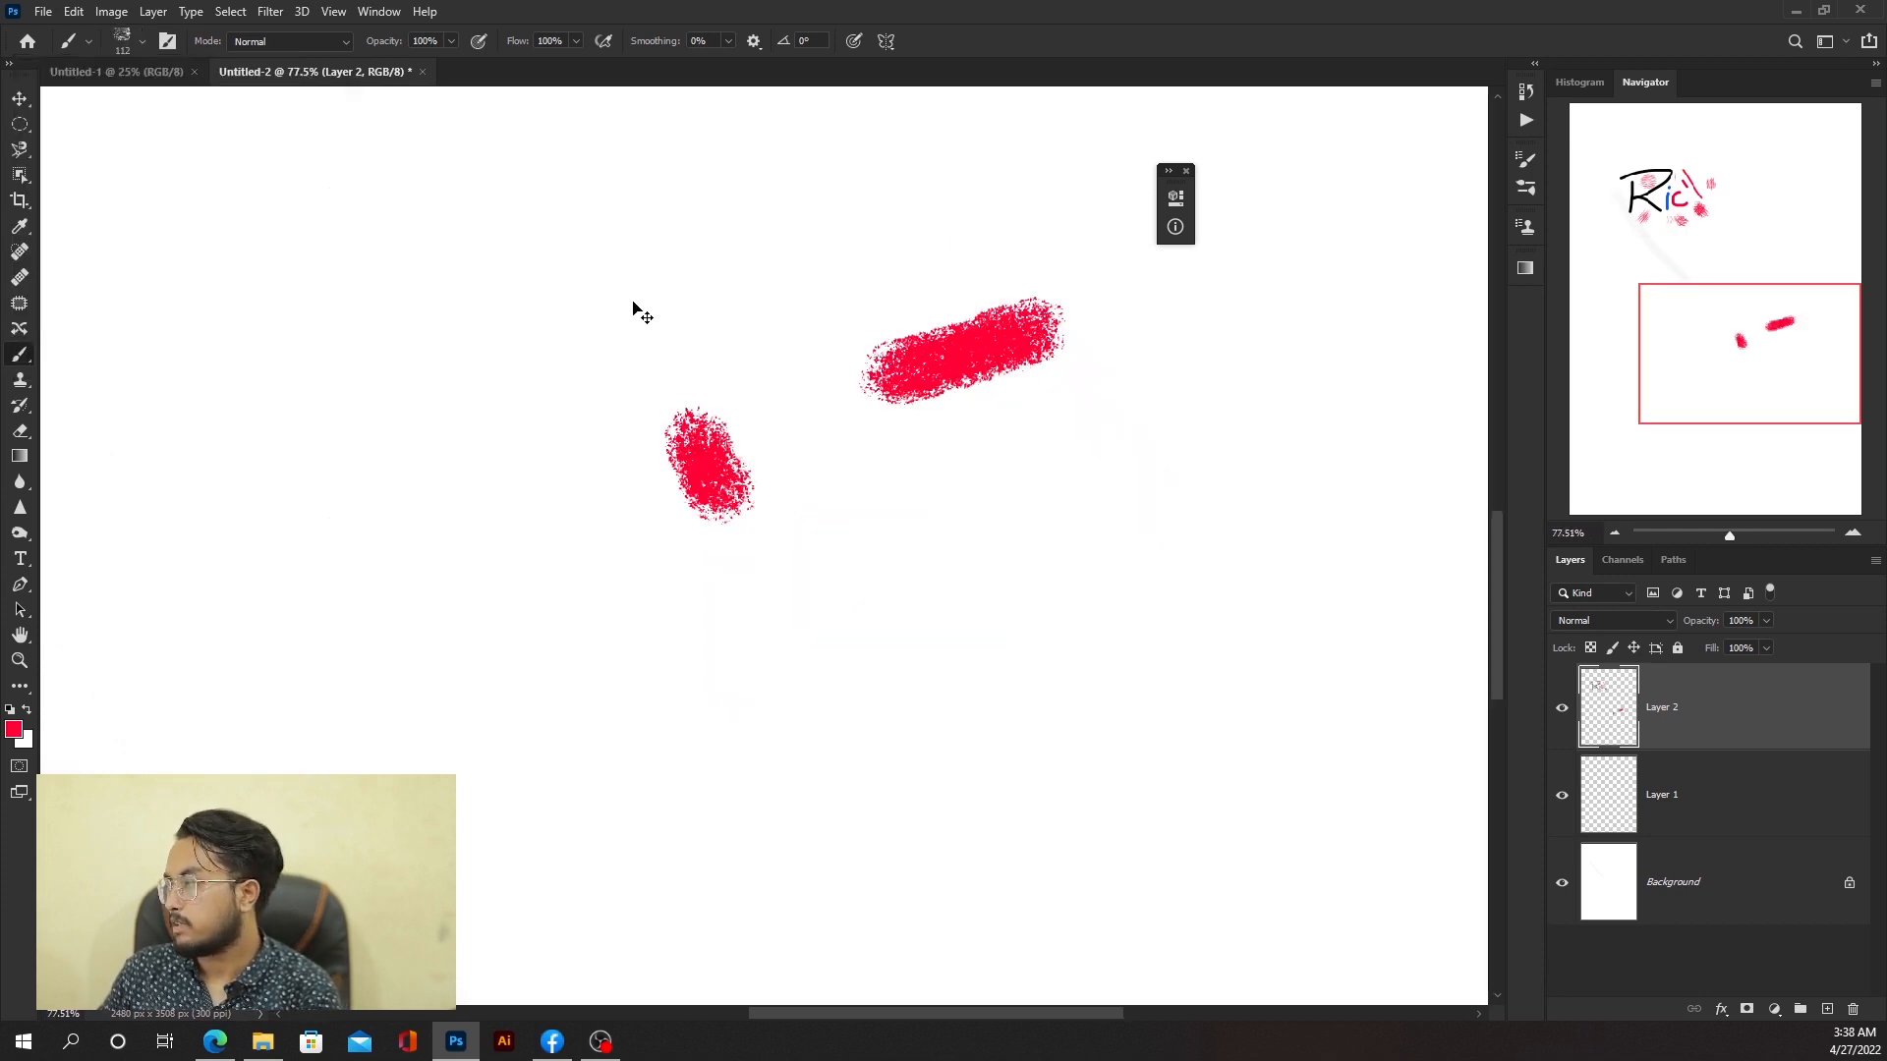
Step: Paint red wavy strokes with the KYLE Bonus Chunky Charcoal brush and undo them
key("ctrl+z")
left_click_drag(330, 307, 850, 398)
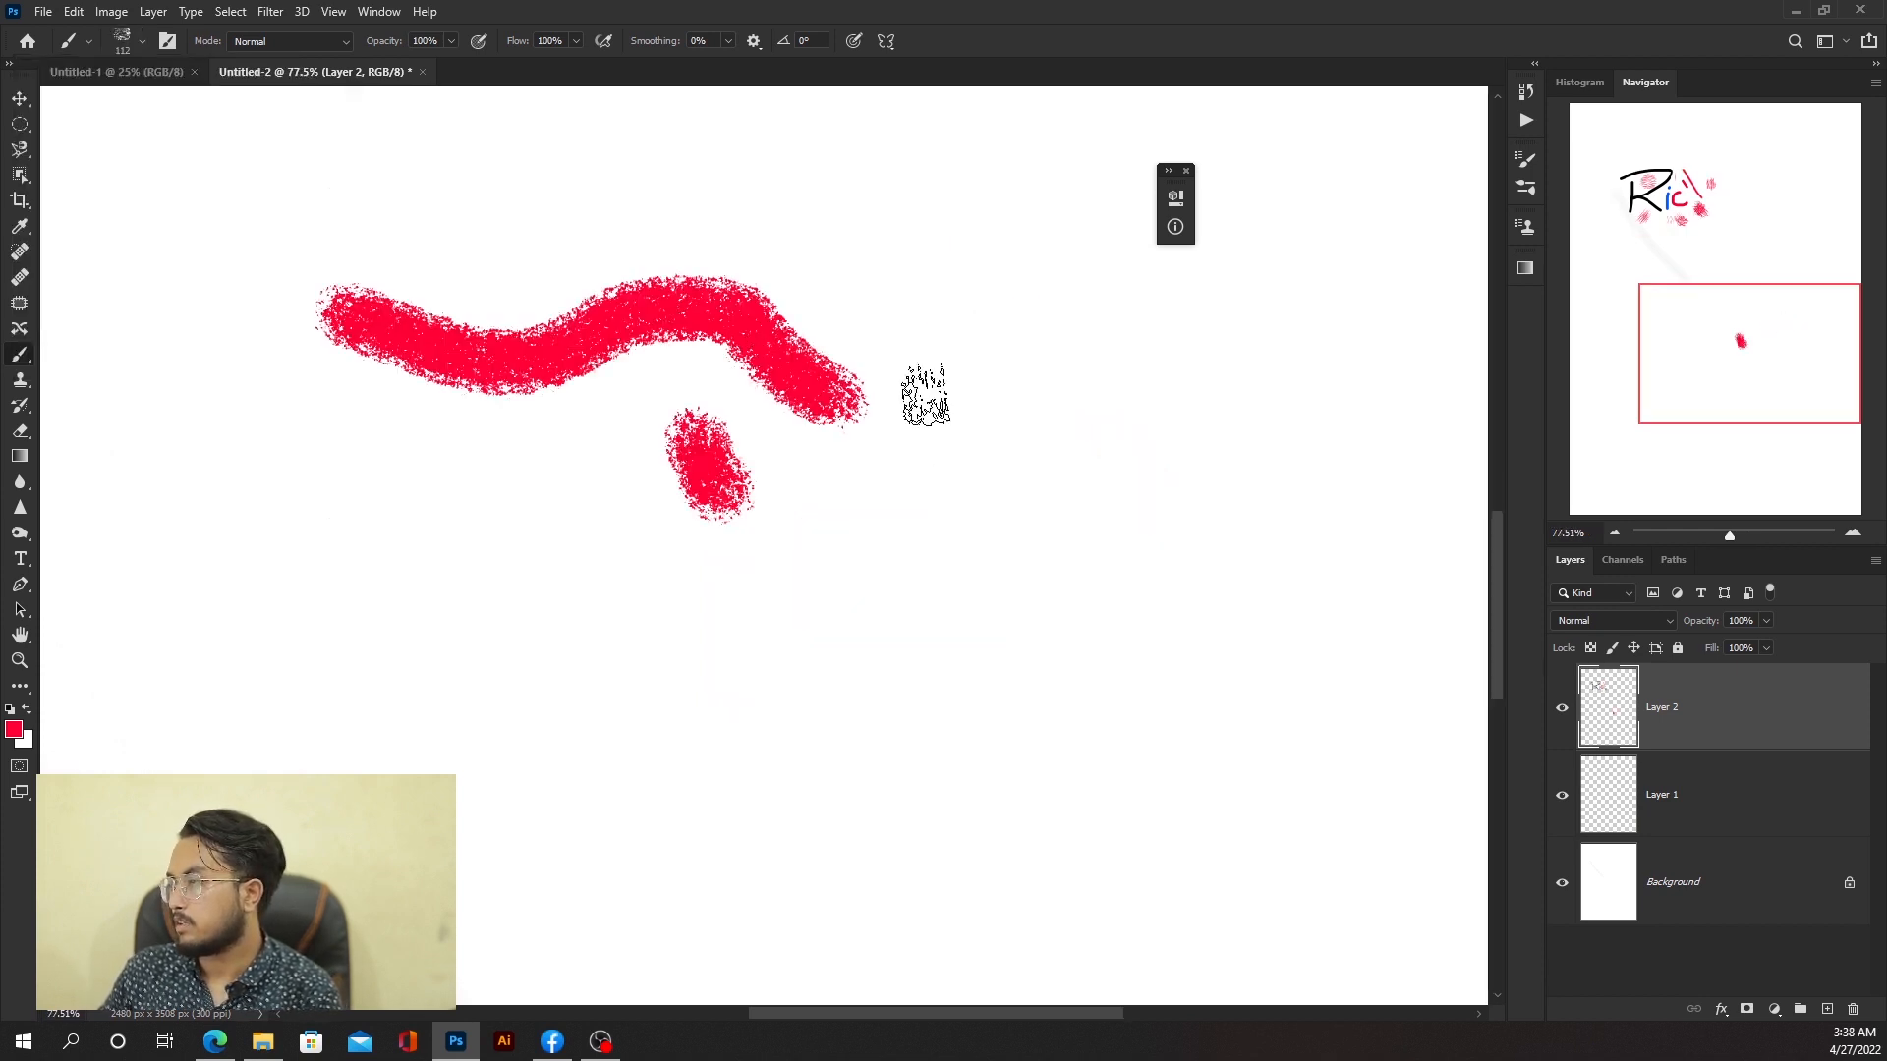
key("ctrl+z")
mouse_move(417, 228)
left_mouse_down()
mouse_move(770, 245)
mouse_move(936, 329)
mouse_move(1027, 359)
left_mouse_up()
key("ctrl+z")
key("ctrl+z")
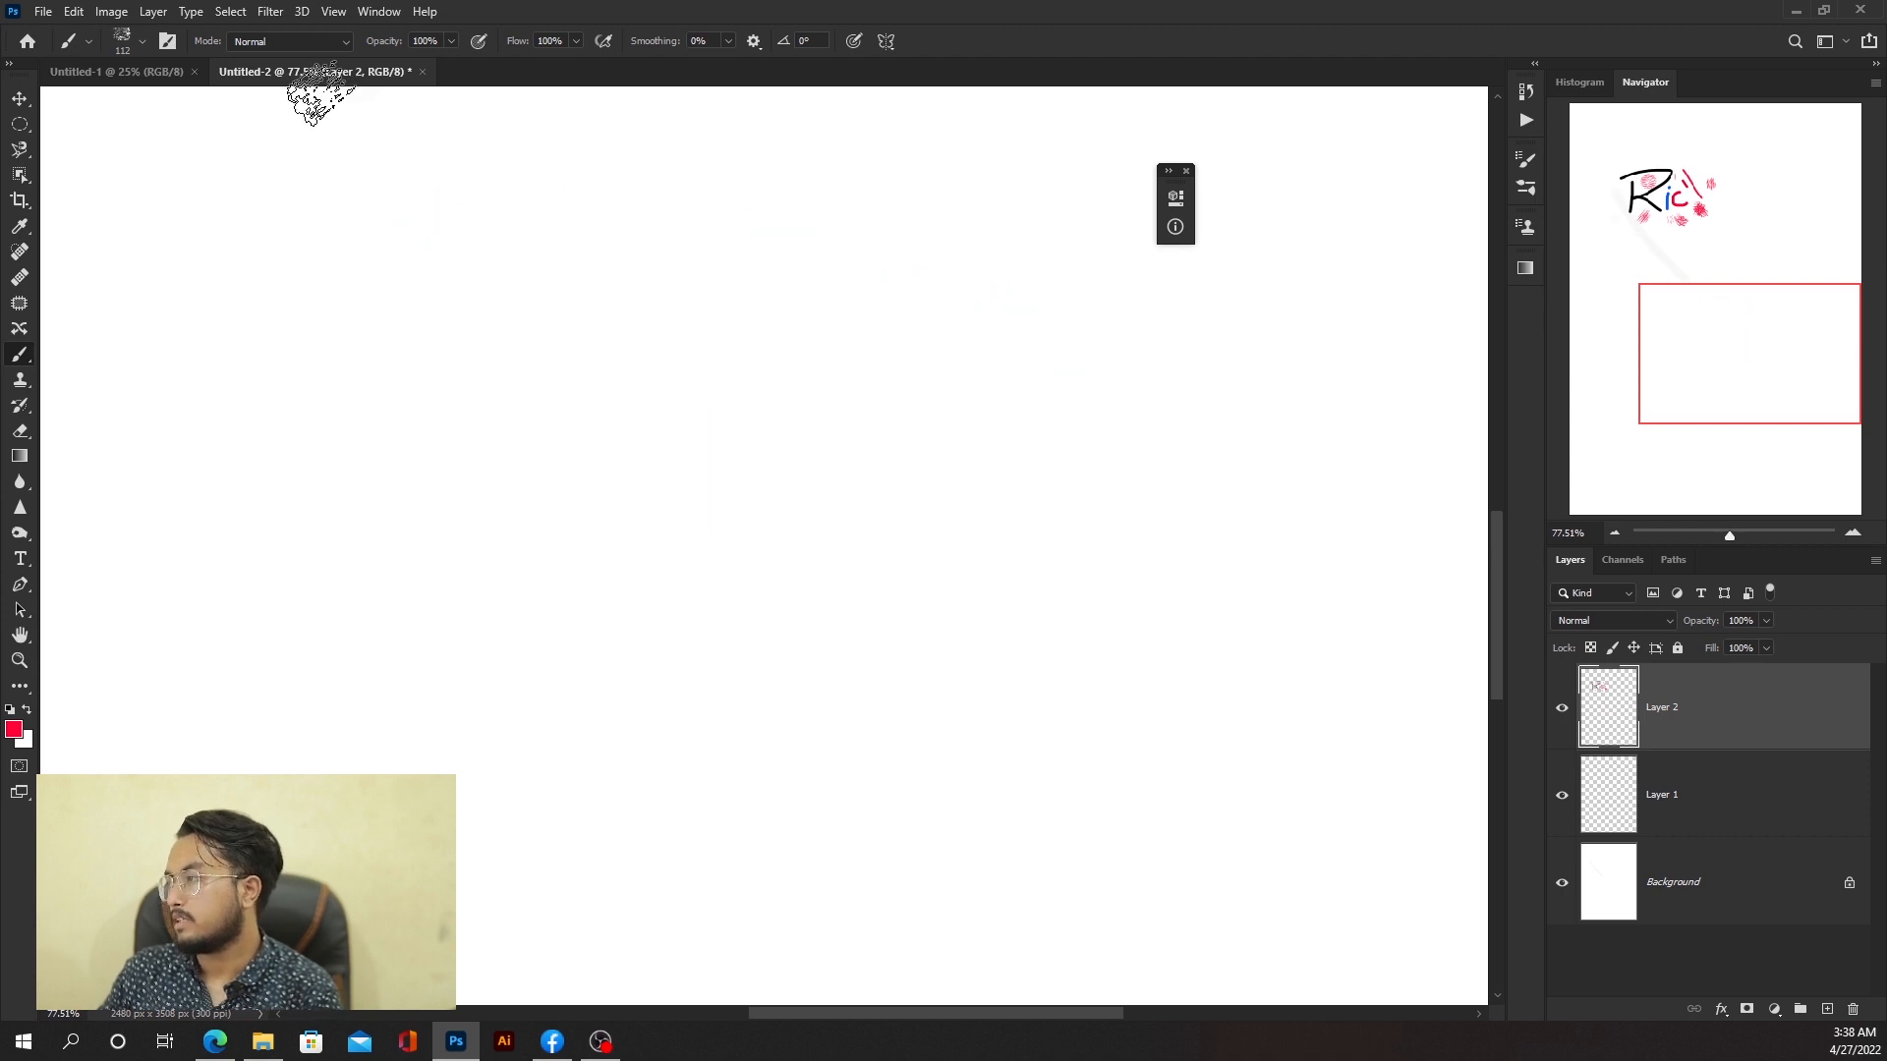
Step: Rotate the charcoal brush tip to 90° and paint several red test strokes on the canvas
left_click(142, 41)
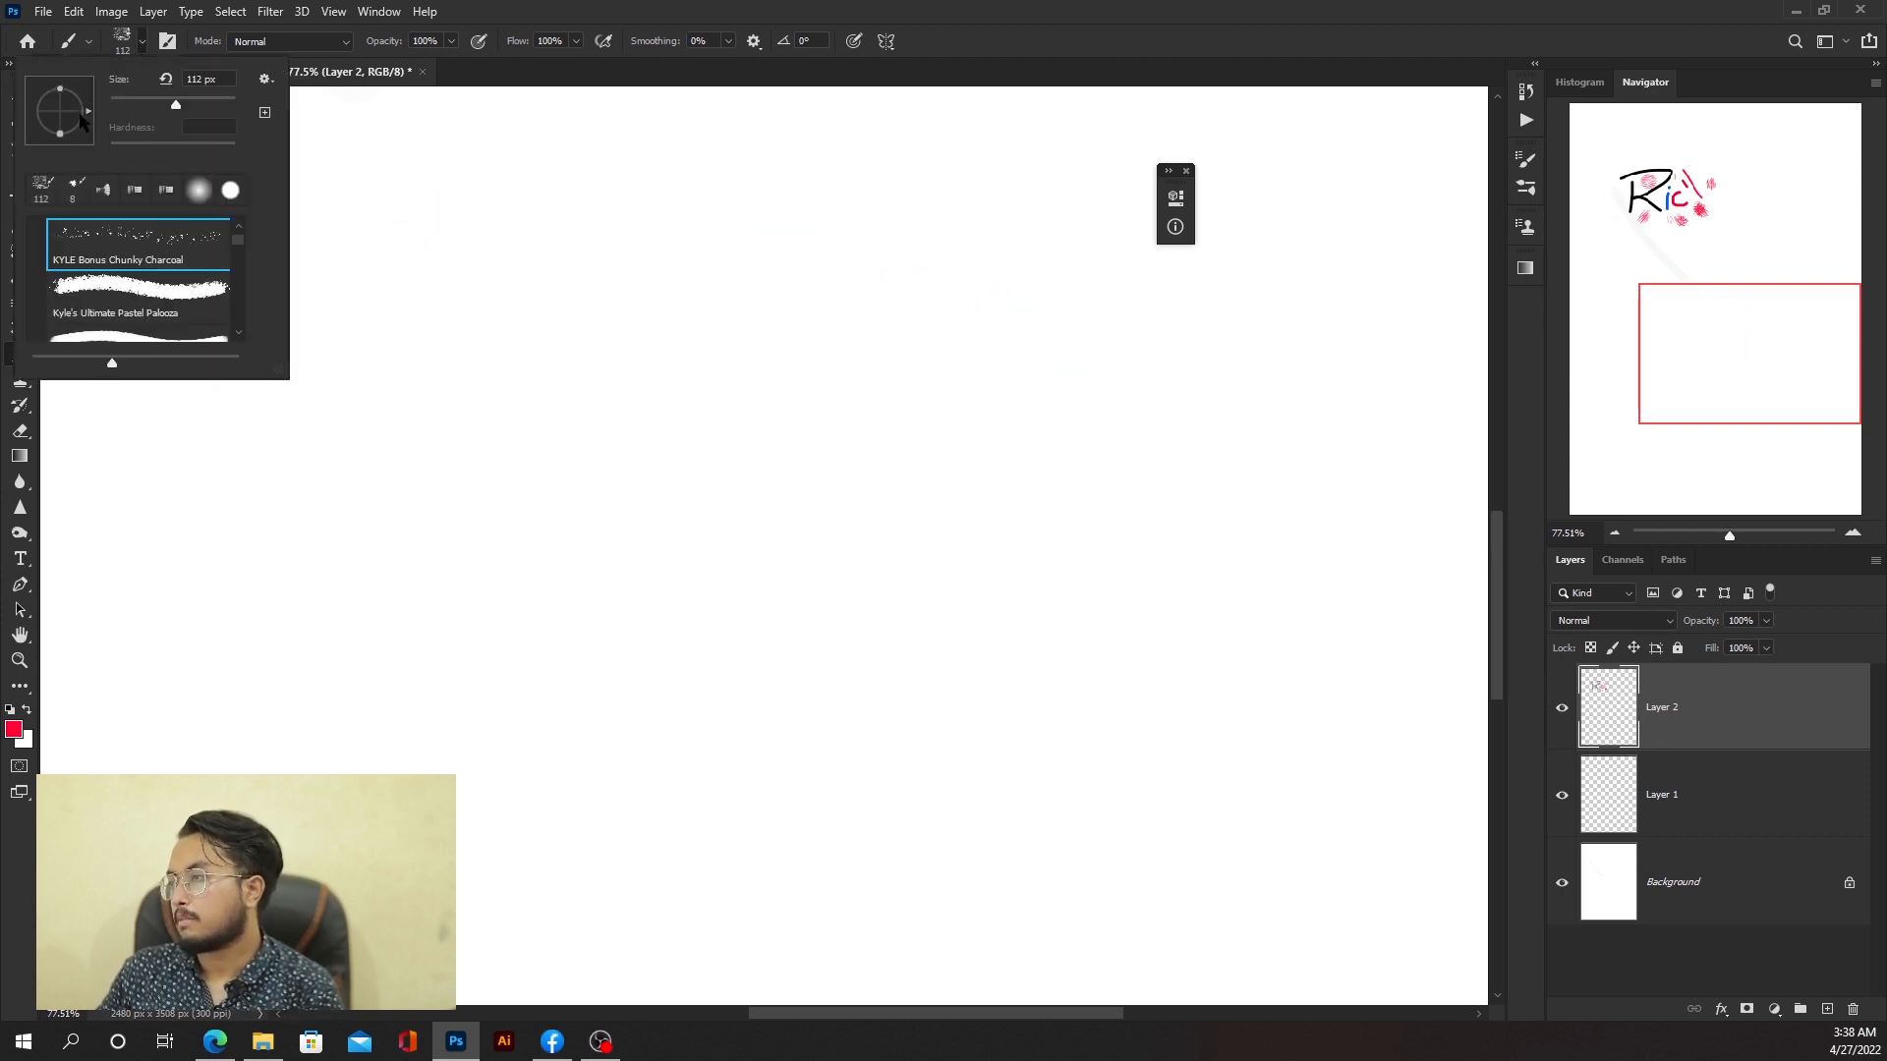
left_click_drag(69, 76, 69, 115)
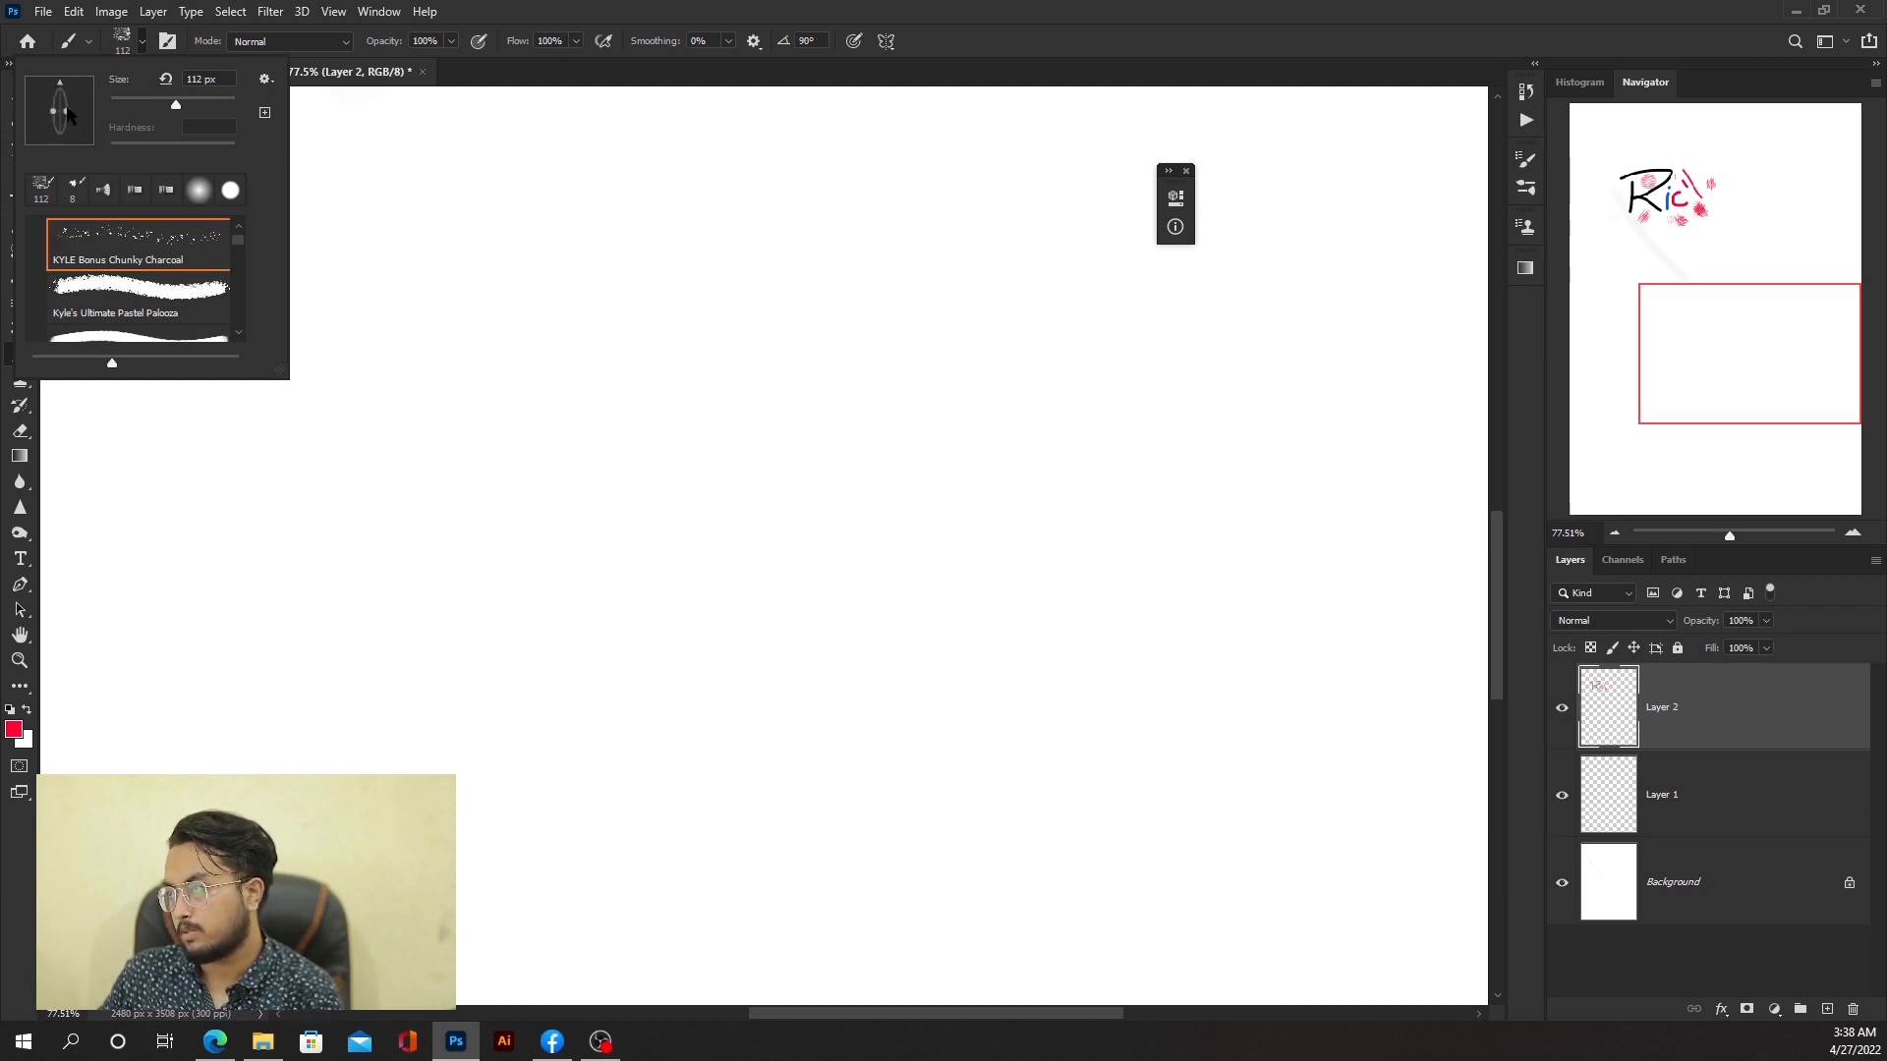
left_click(505, 295)
left_click_drag(507, 277, 512, 410)
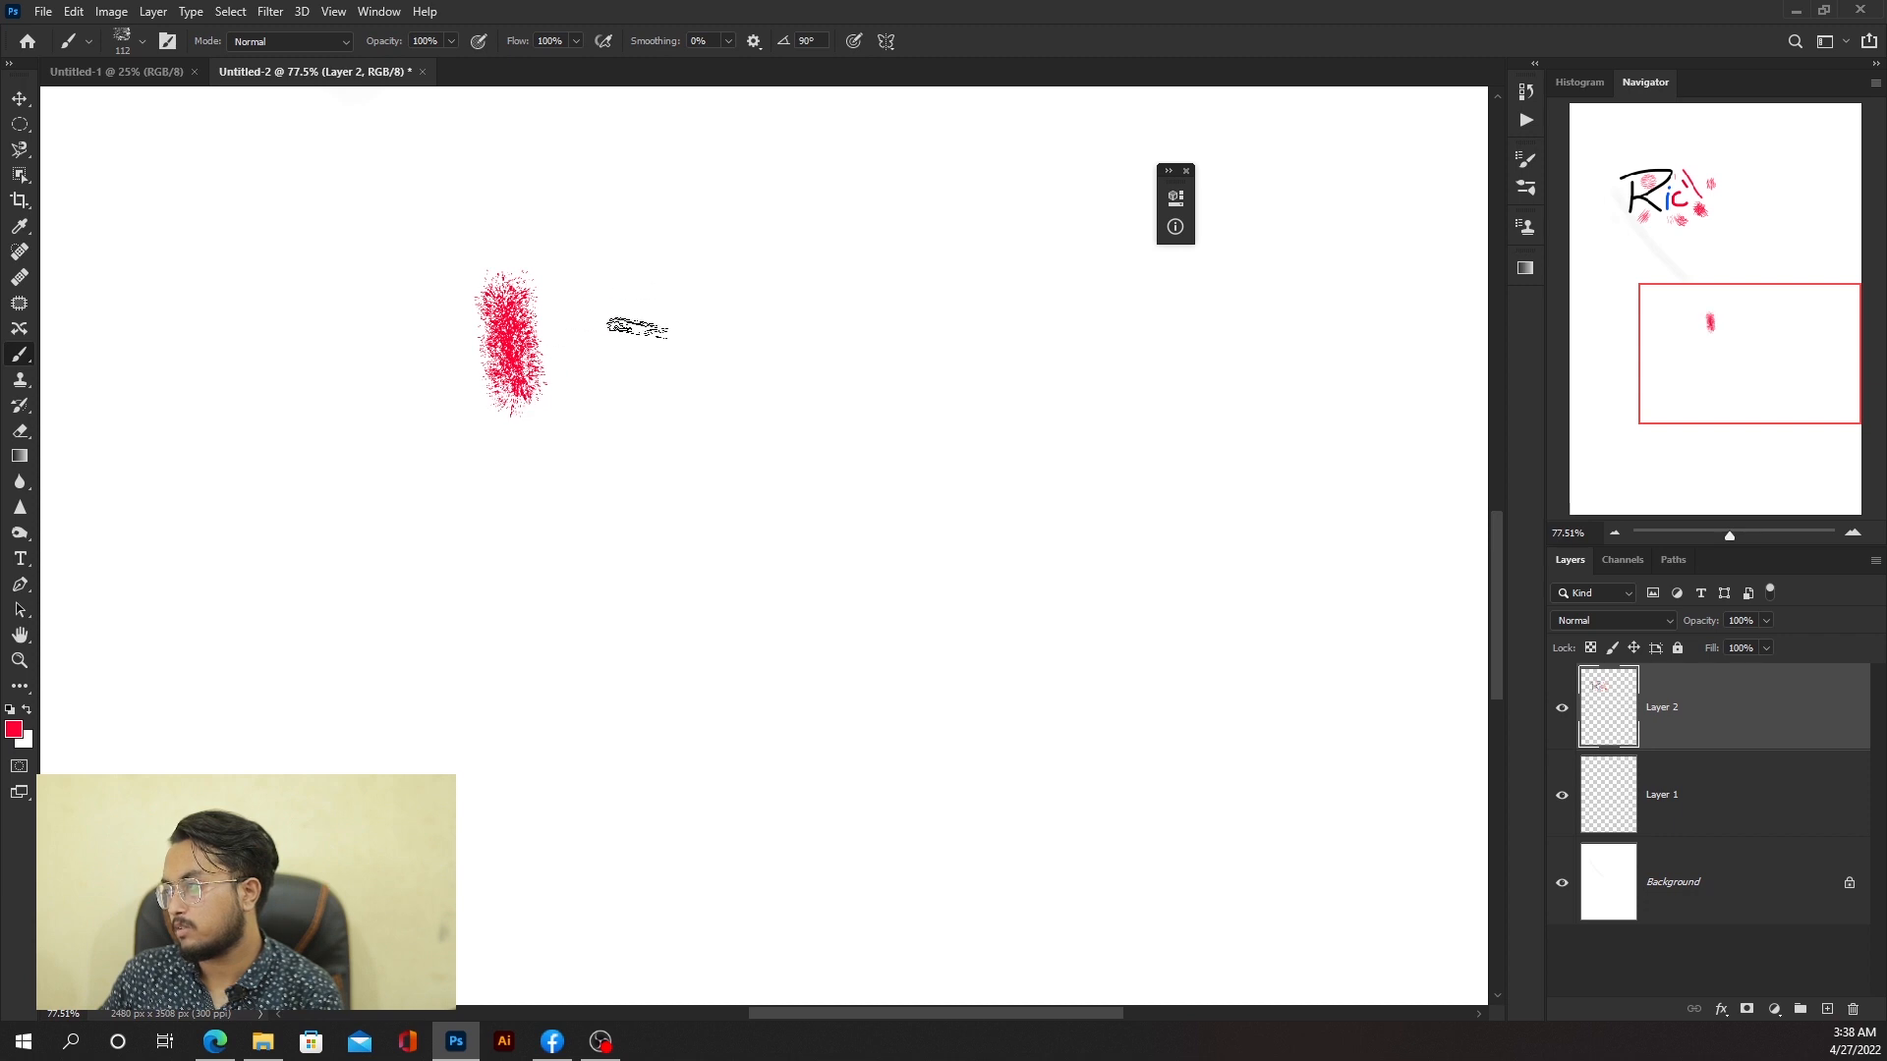
left_click_drag(648, 253, 624, 460)
mouse_move(444, 224)
left_mouse_down()
mouse_move(683, 212)
mouse_move(726, 260)
mouse_move(778, 404)
mouse_move(865, 358)
mouse_move(963, 346)
left_mouse_up()
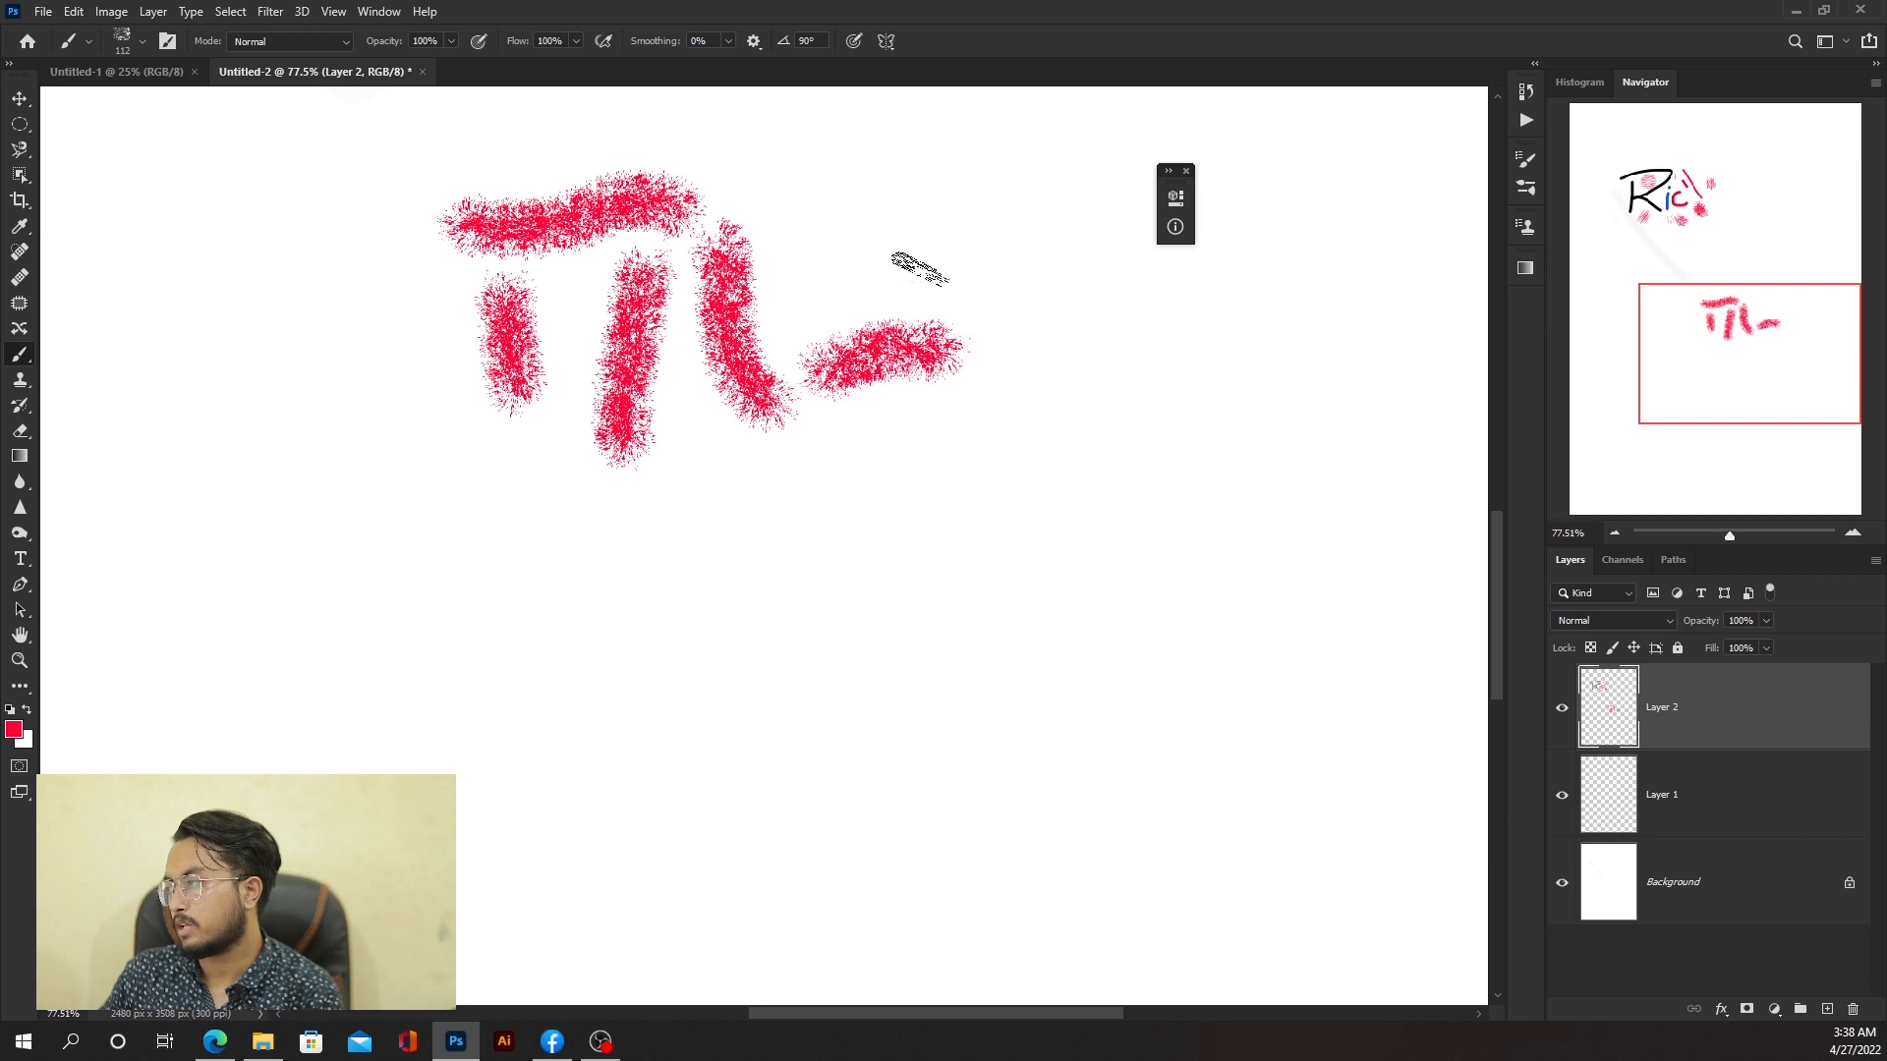
left_click_drag(906, 208, 900, 300)
mouse_move(735, 147)
left_mouse_down()
mouse_move(821, 228)
mouse_move(832, 275)
mouse_move(511, 526)
mouse_move(519, 613)
mouse_move(764, 498)
left_mouse_up()
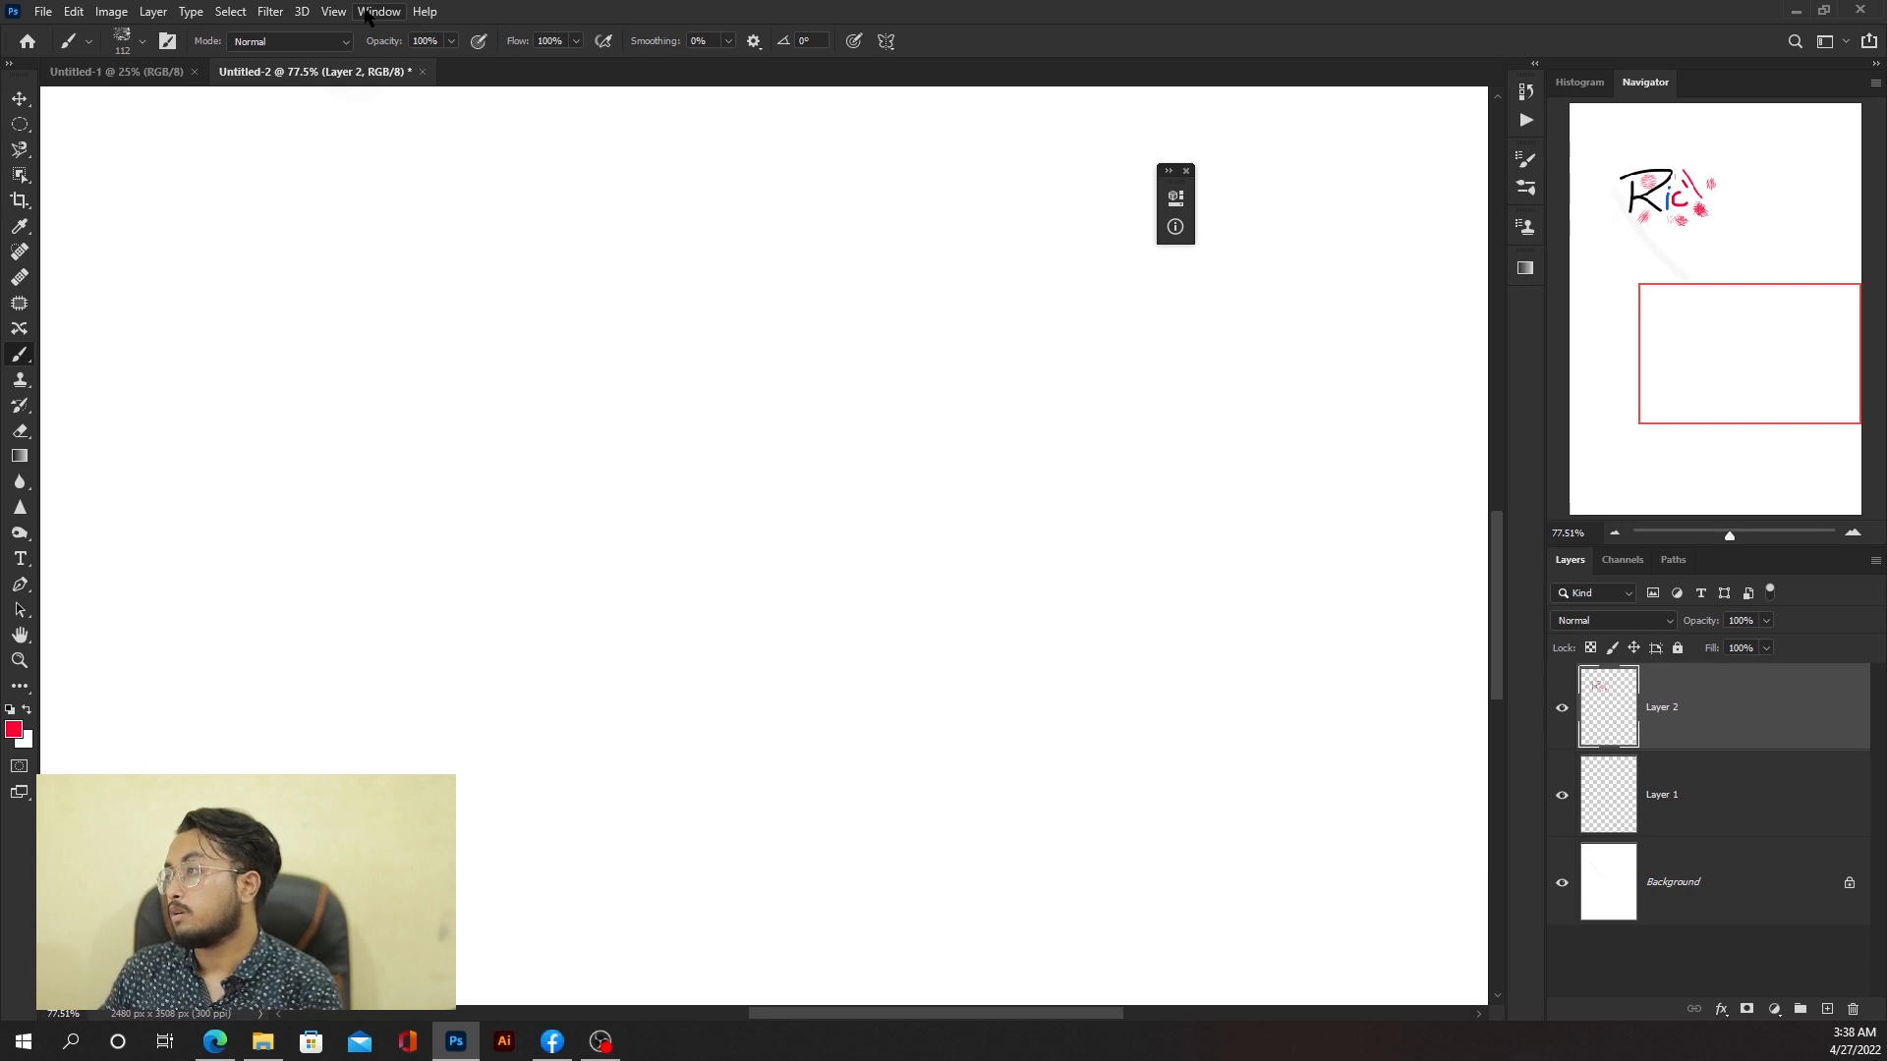
Step: Open the Brush Settings panel and set the brush tip angle to 72°
left_click(364, 12)
left_click(393, 204)
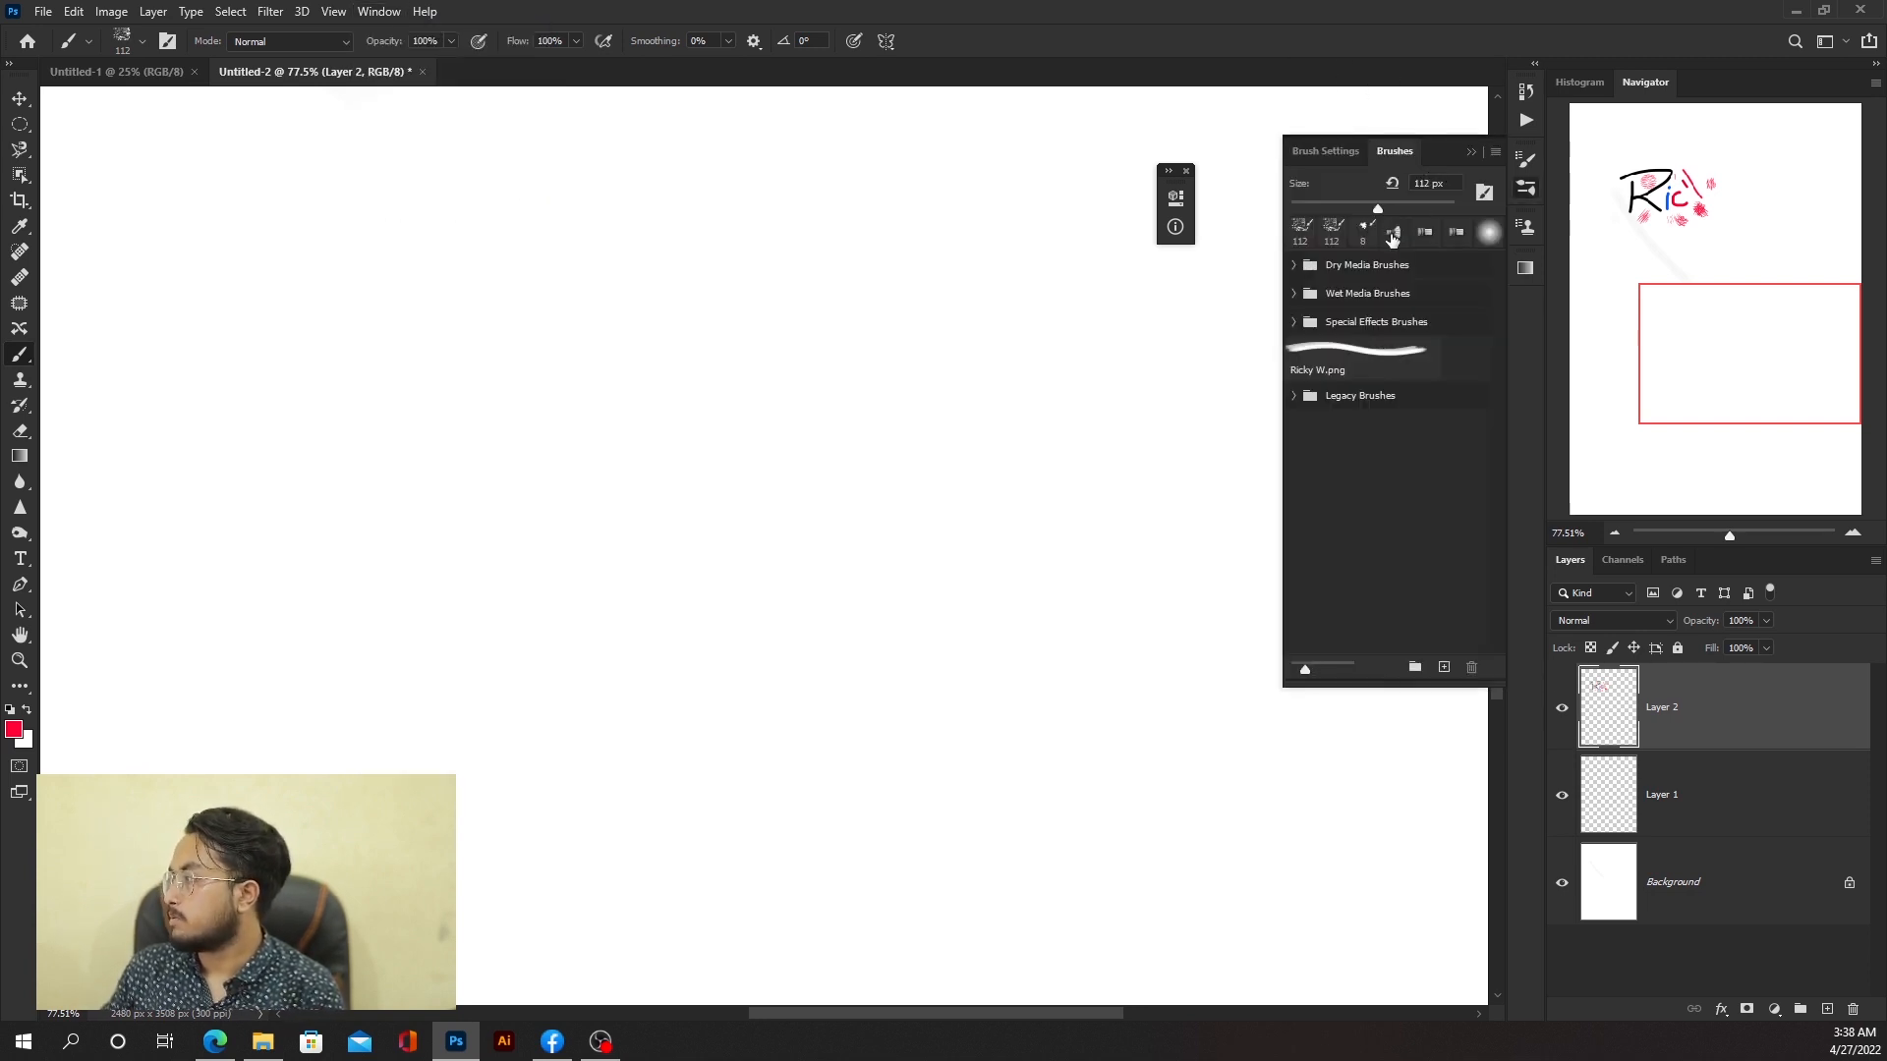
left_click(1336, 155)
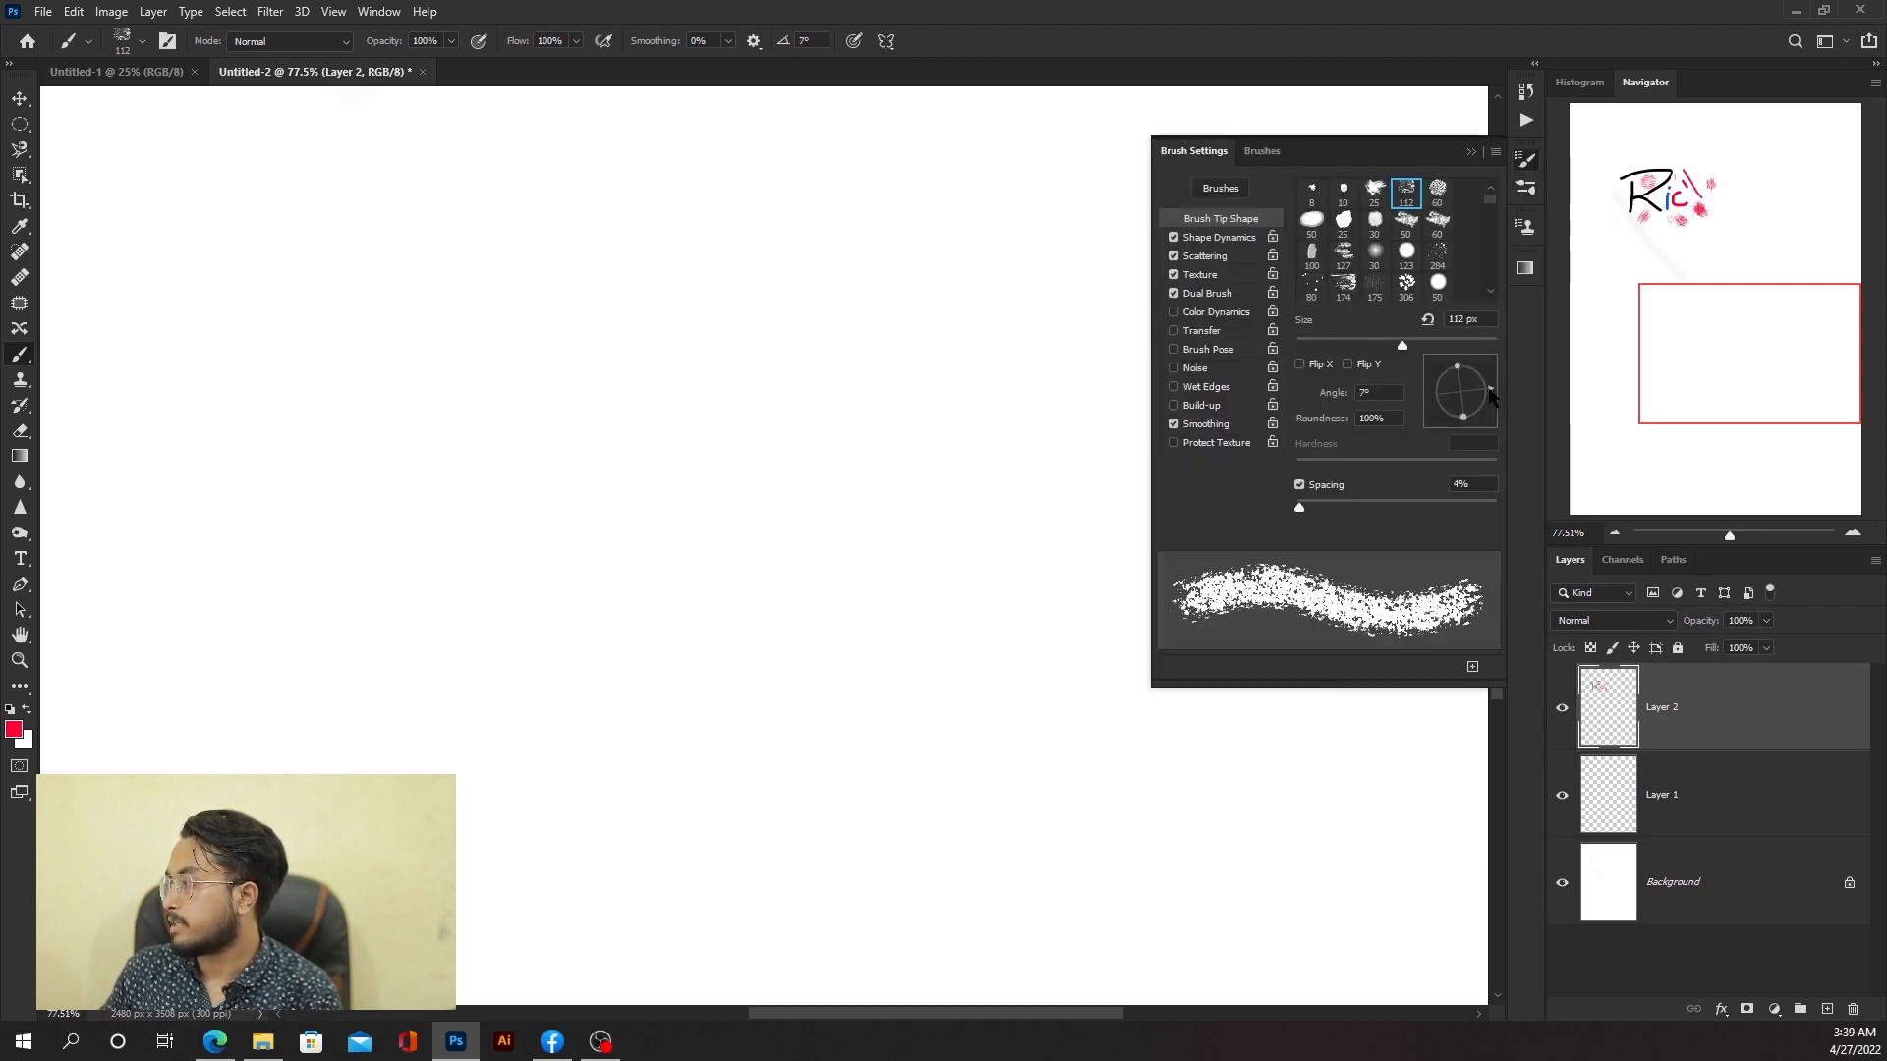
left_click_drag(1491, 395, 1470, 360)
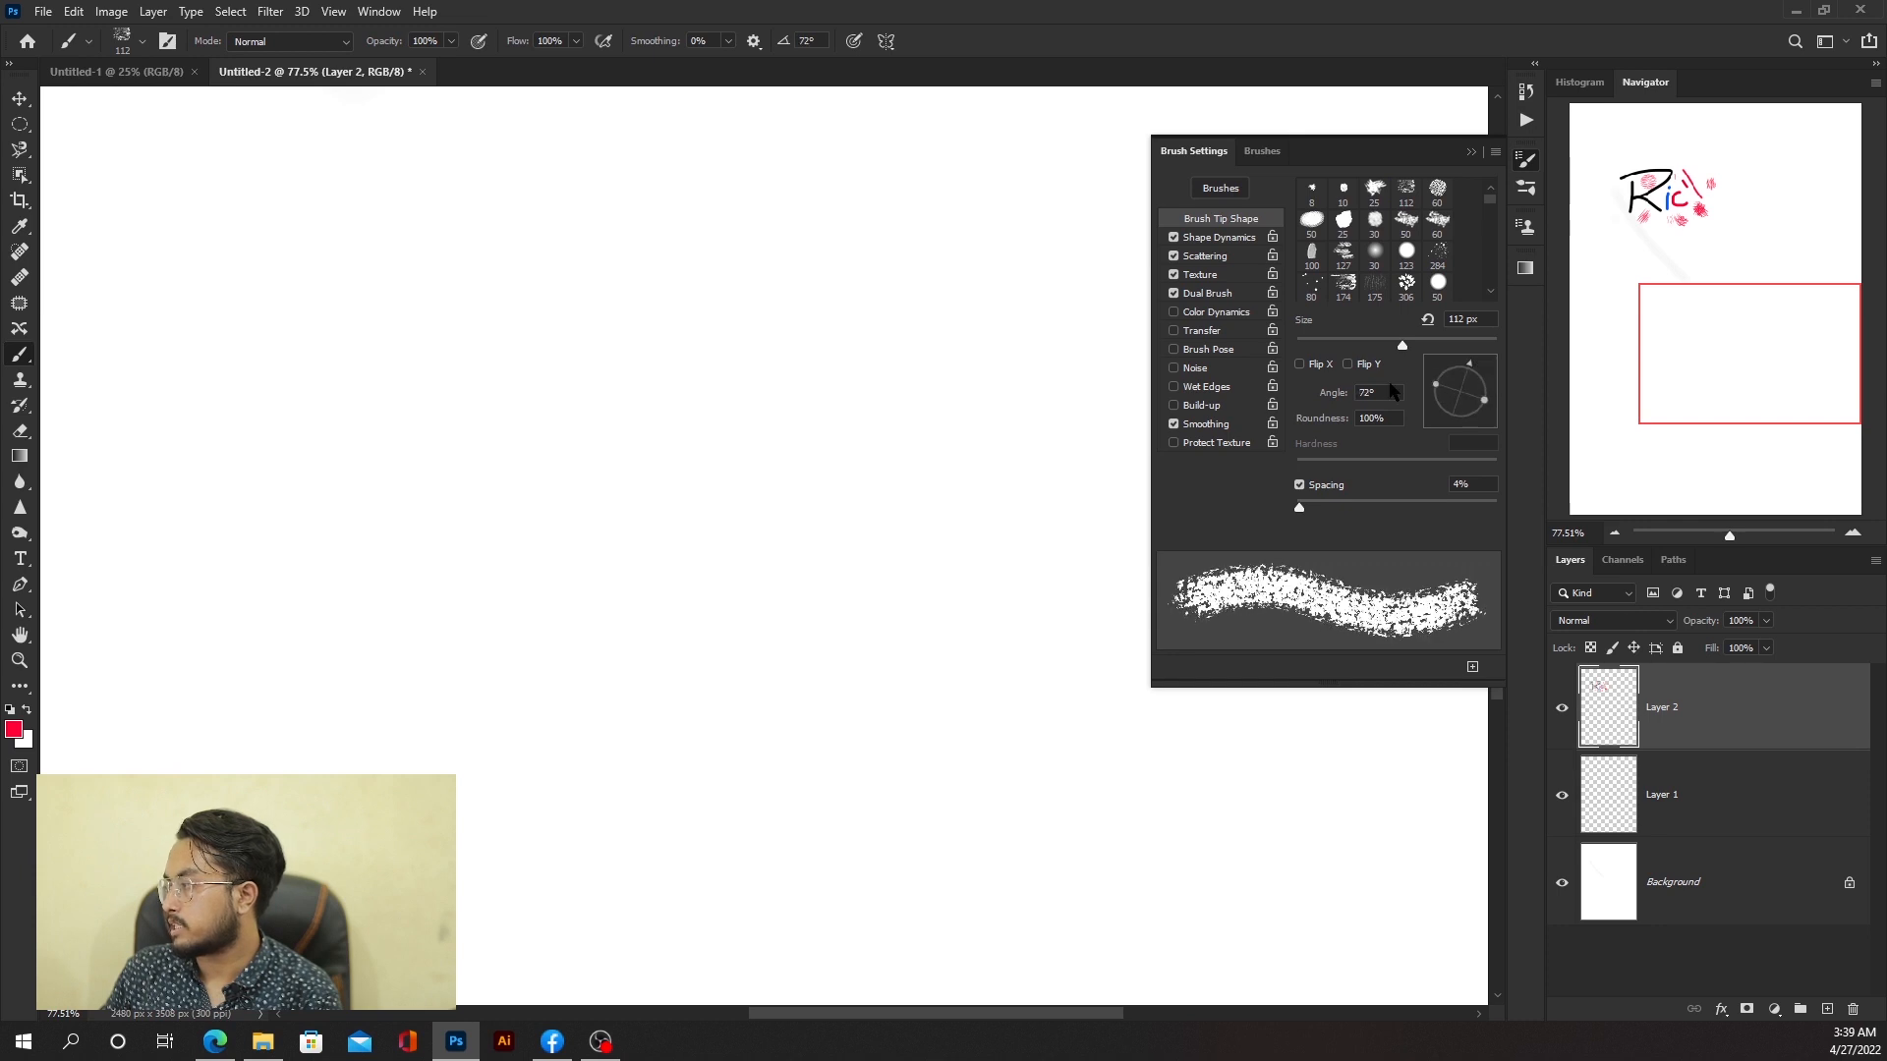
Step: Toggle the brush tip's Flip X and Flip Y options, leaving both enabled
left_click(1300, 365)
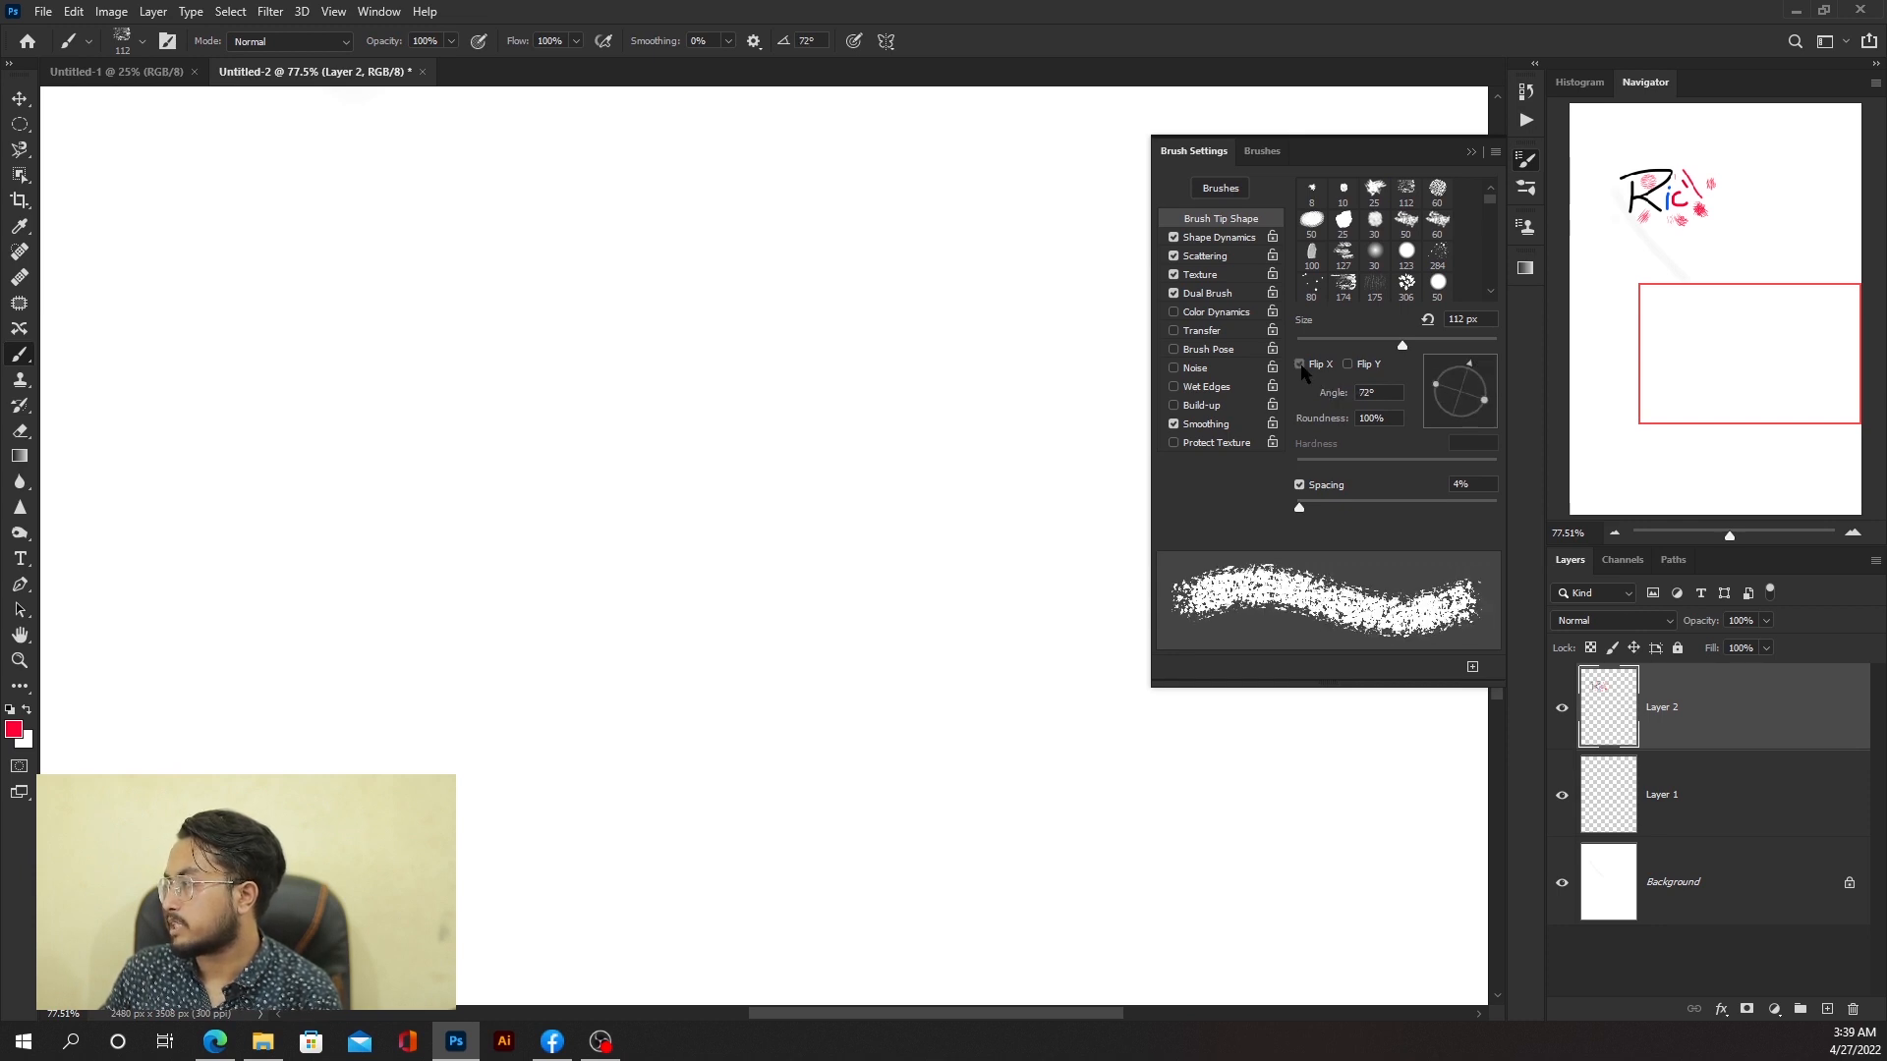
left_click(1300, 364)
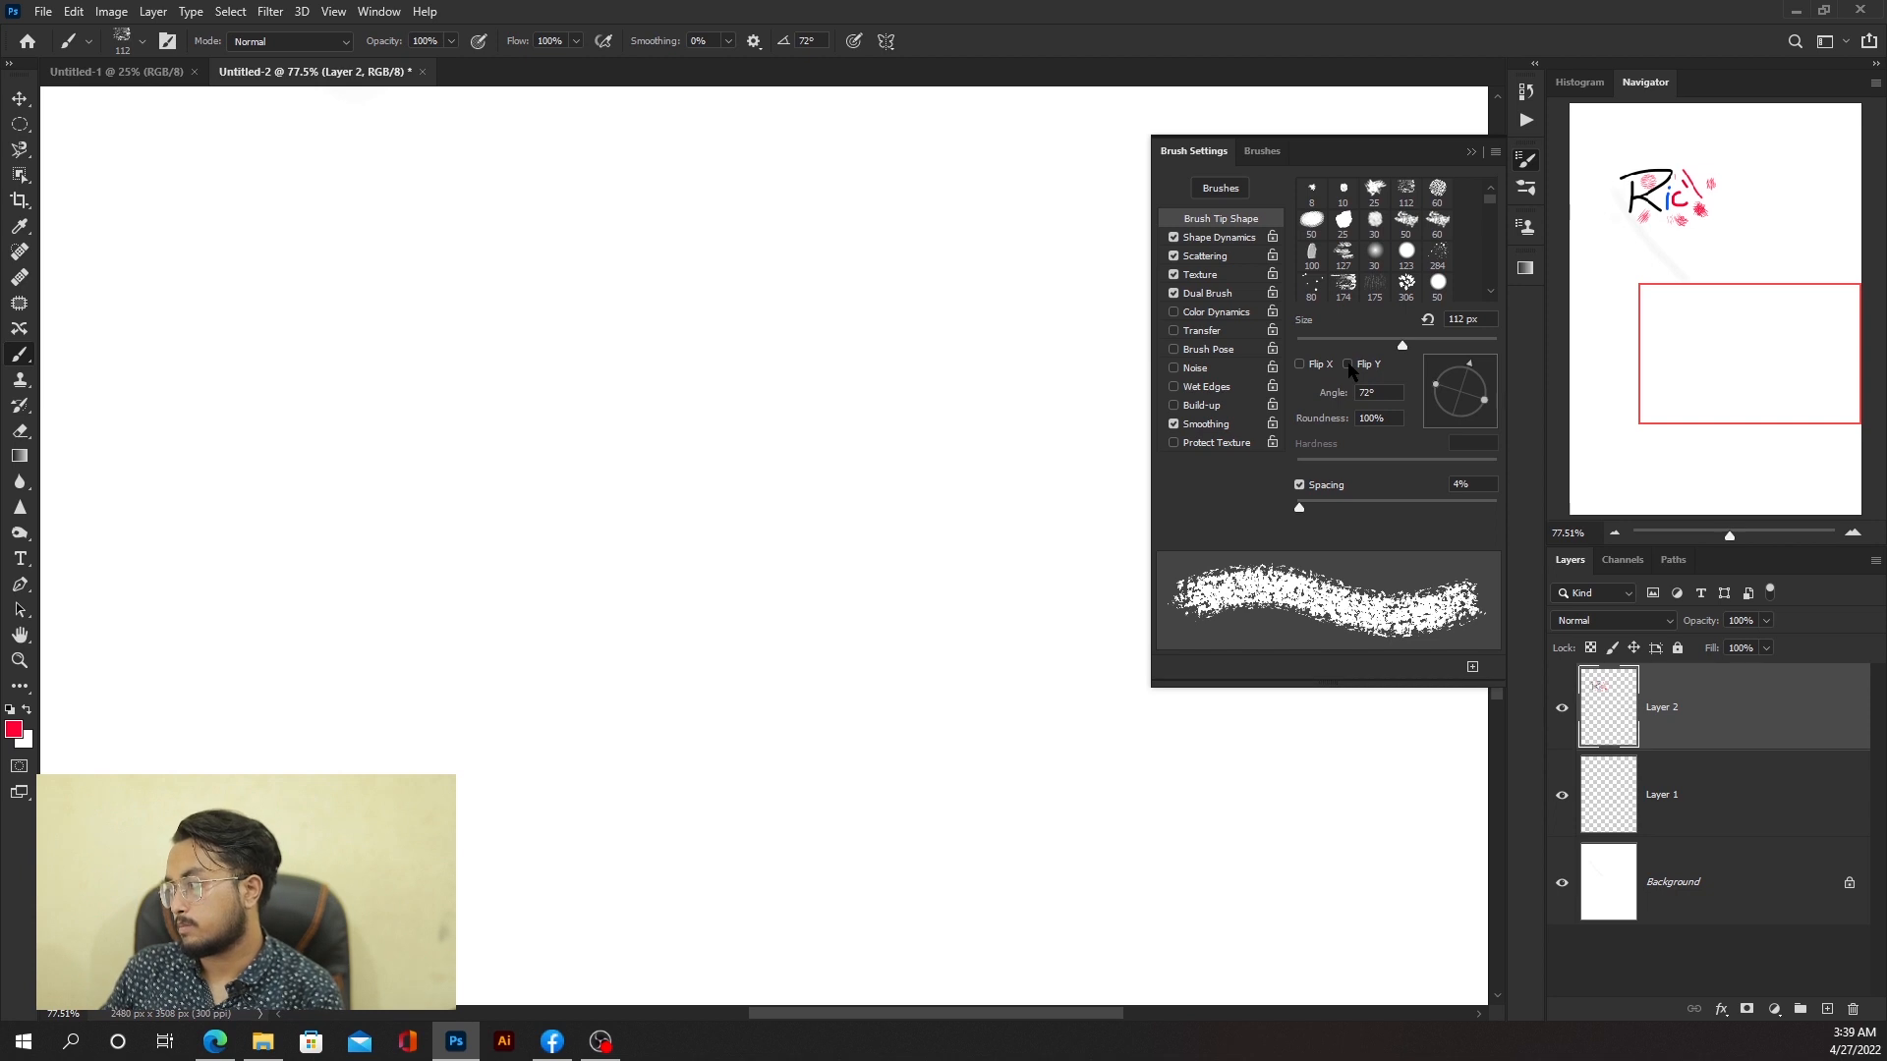
left_click(1348, 364)
left_click(1348, 365)
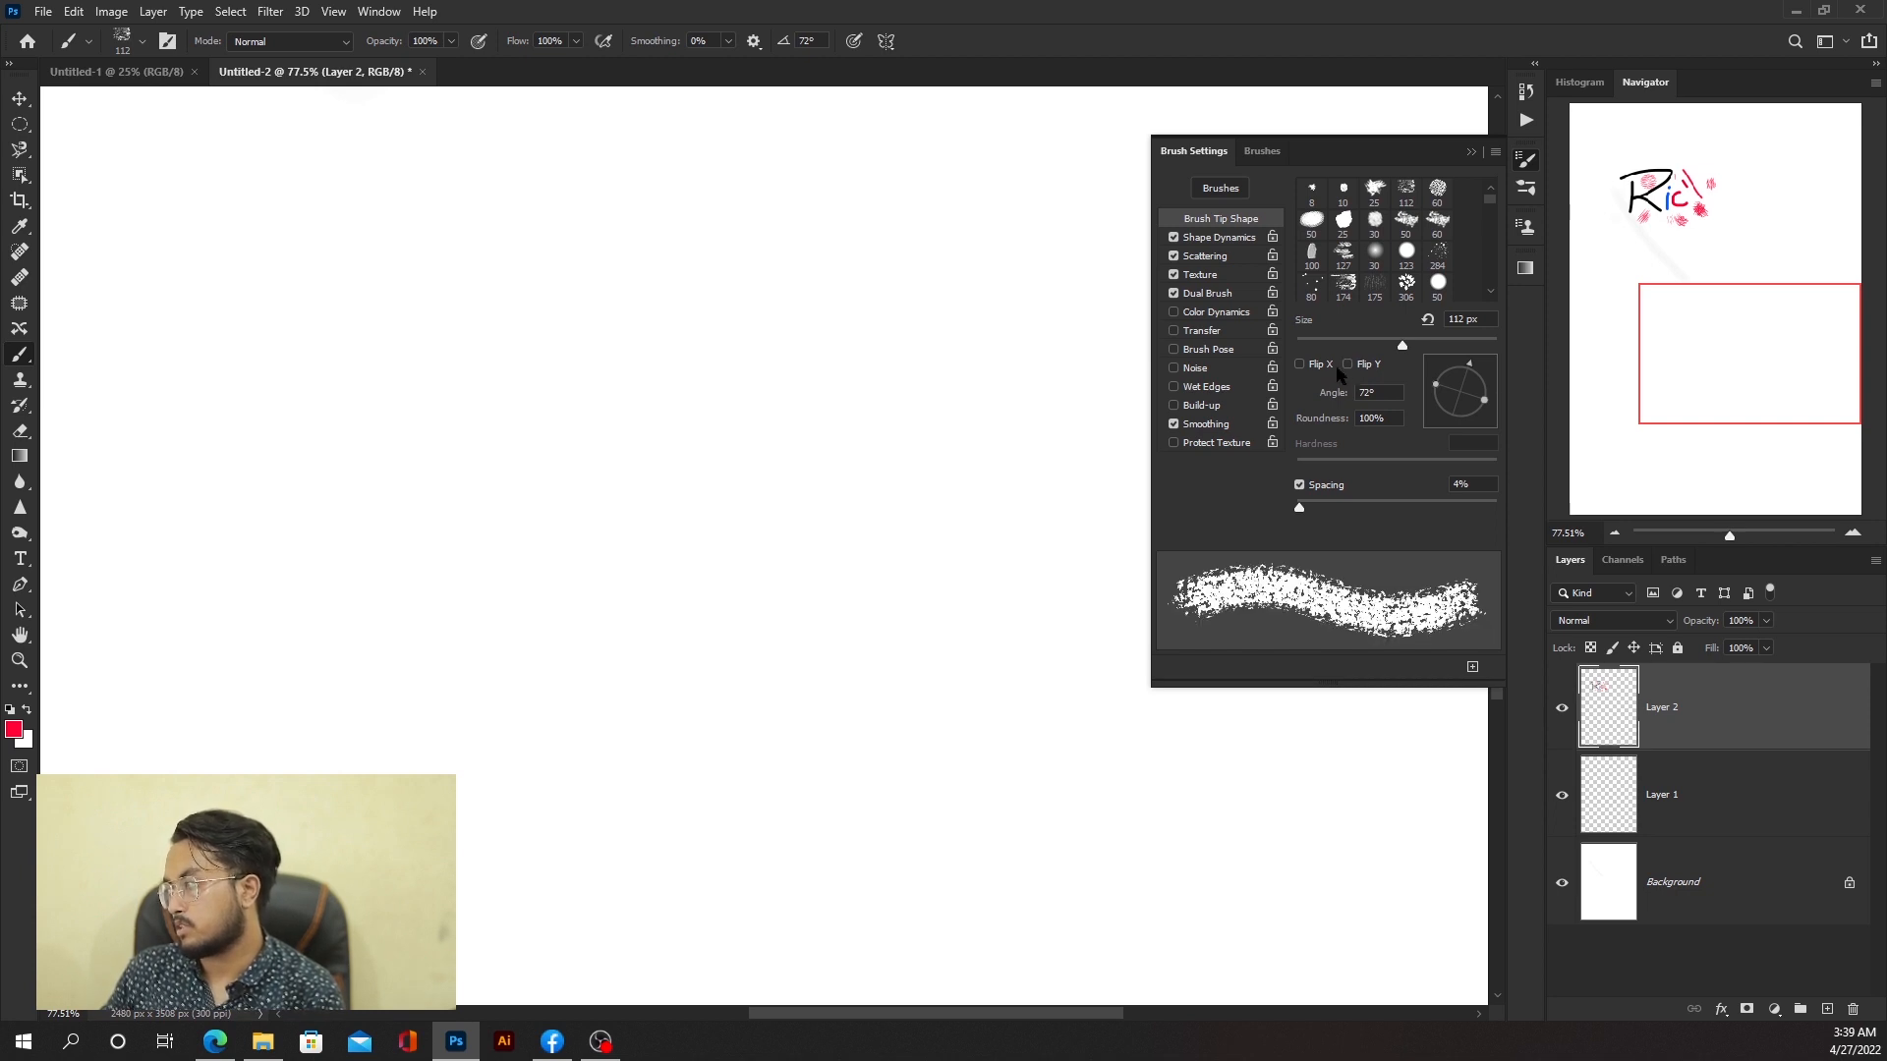
left_click(1302, 370)
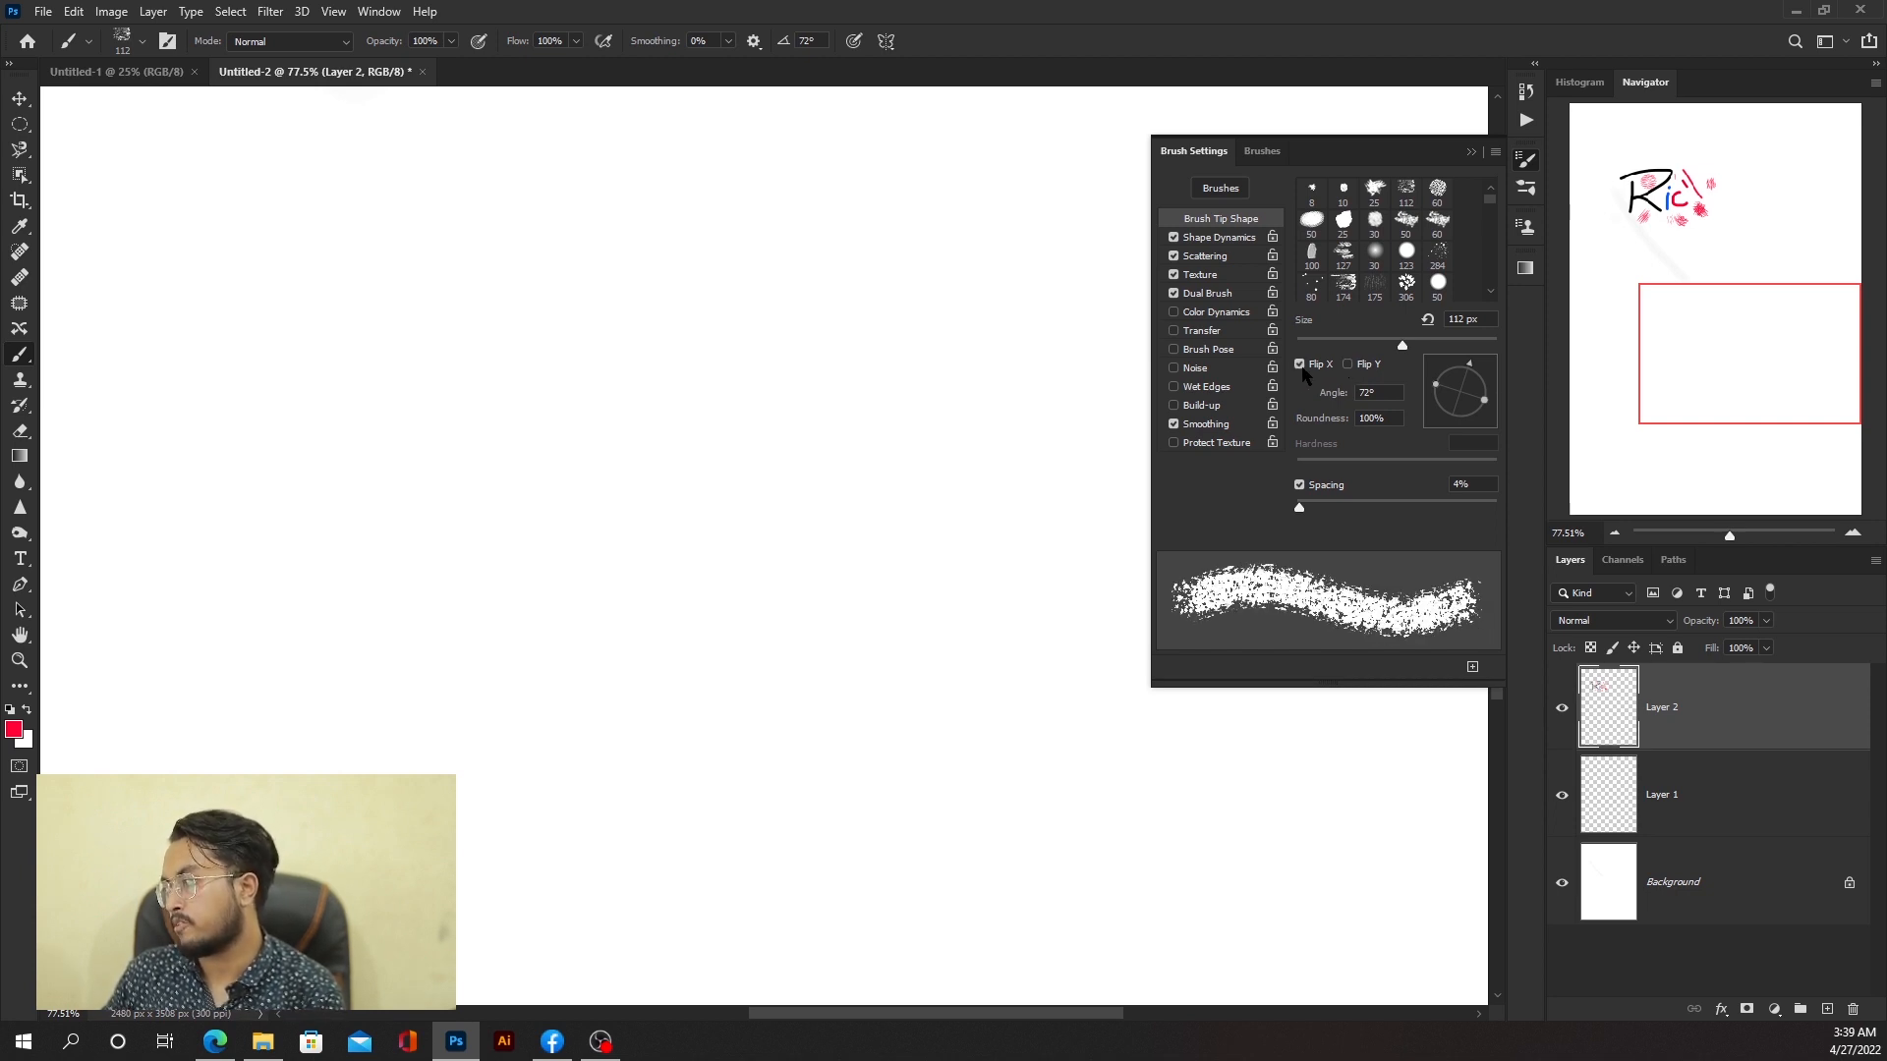
left_click(1350, 366)
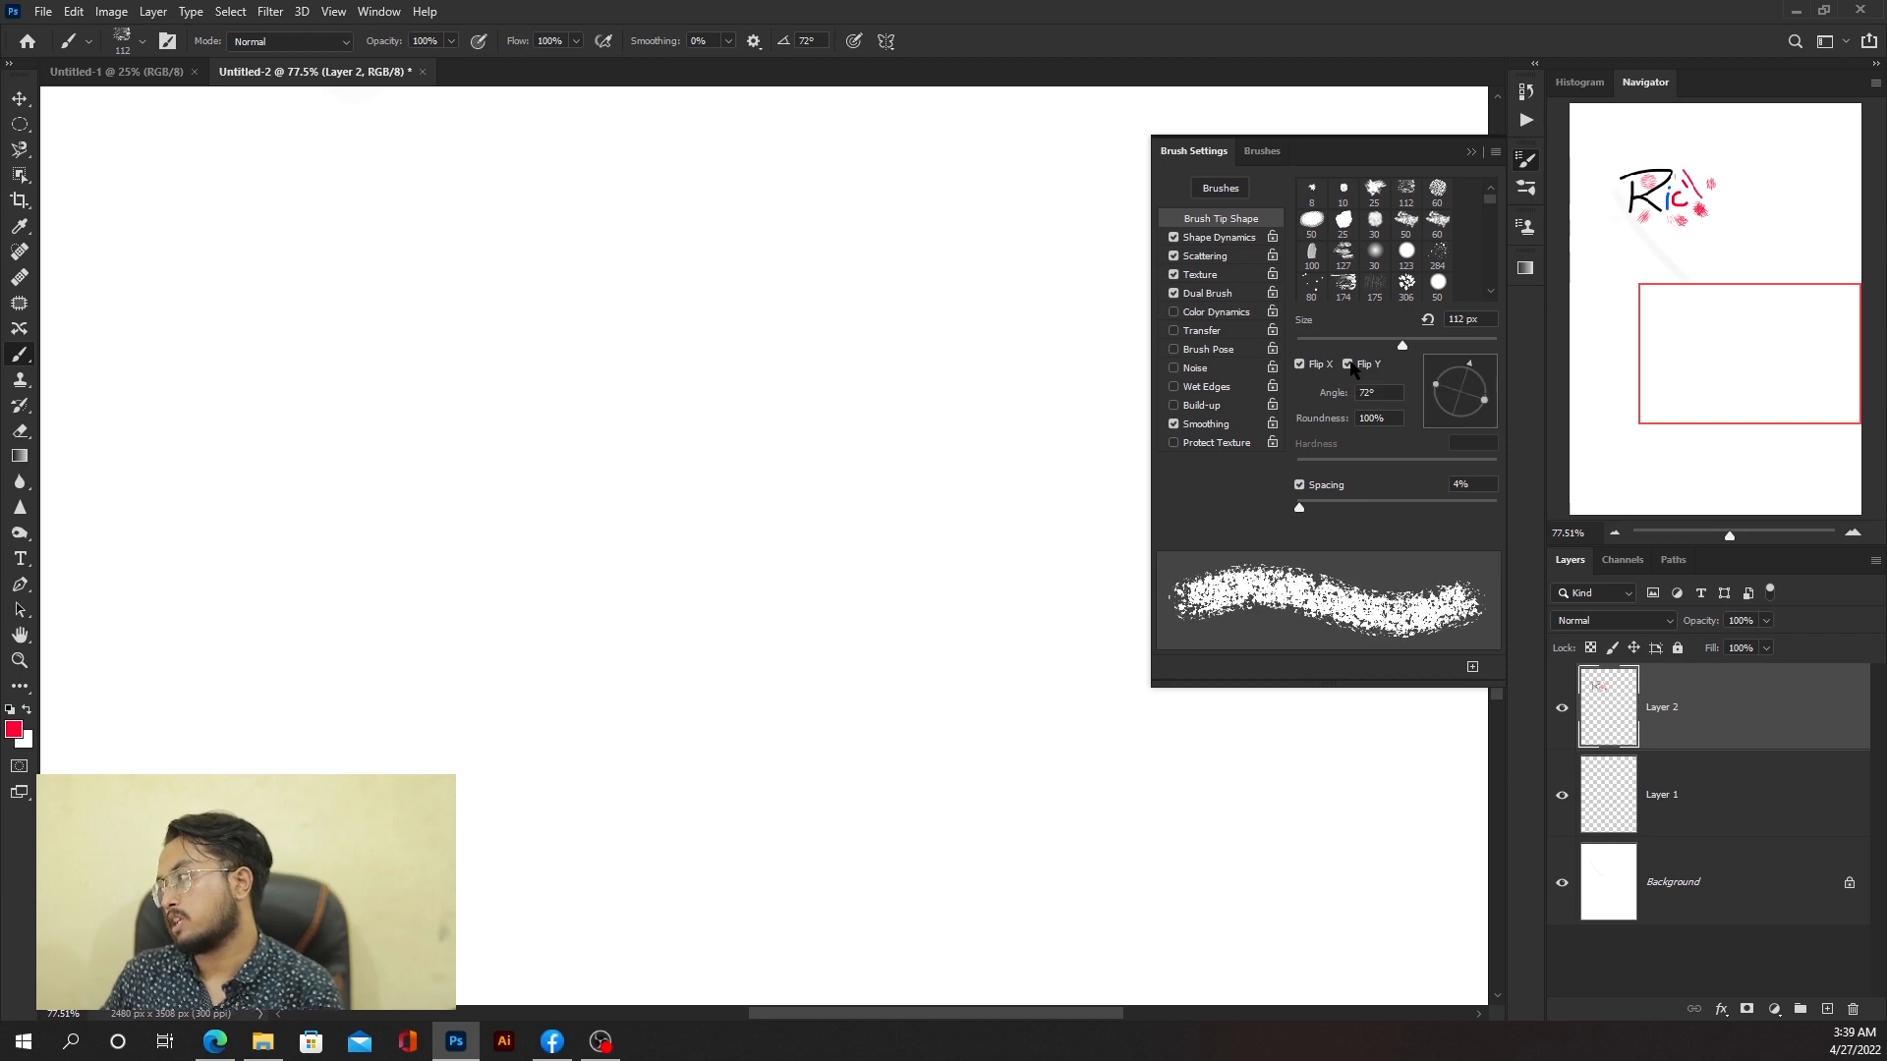
left_click(1349, 366)
left_click(1299, 365)
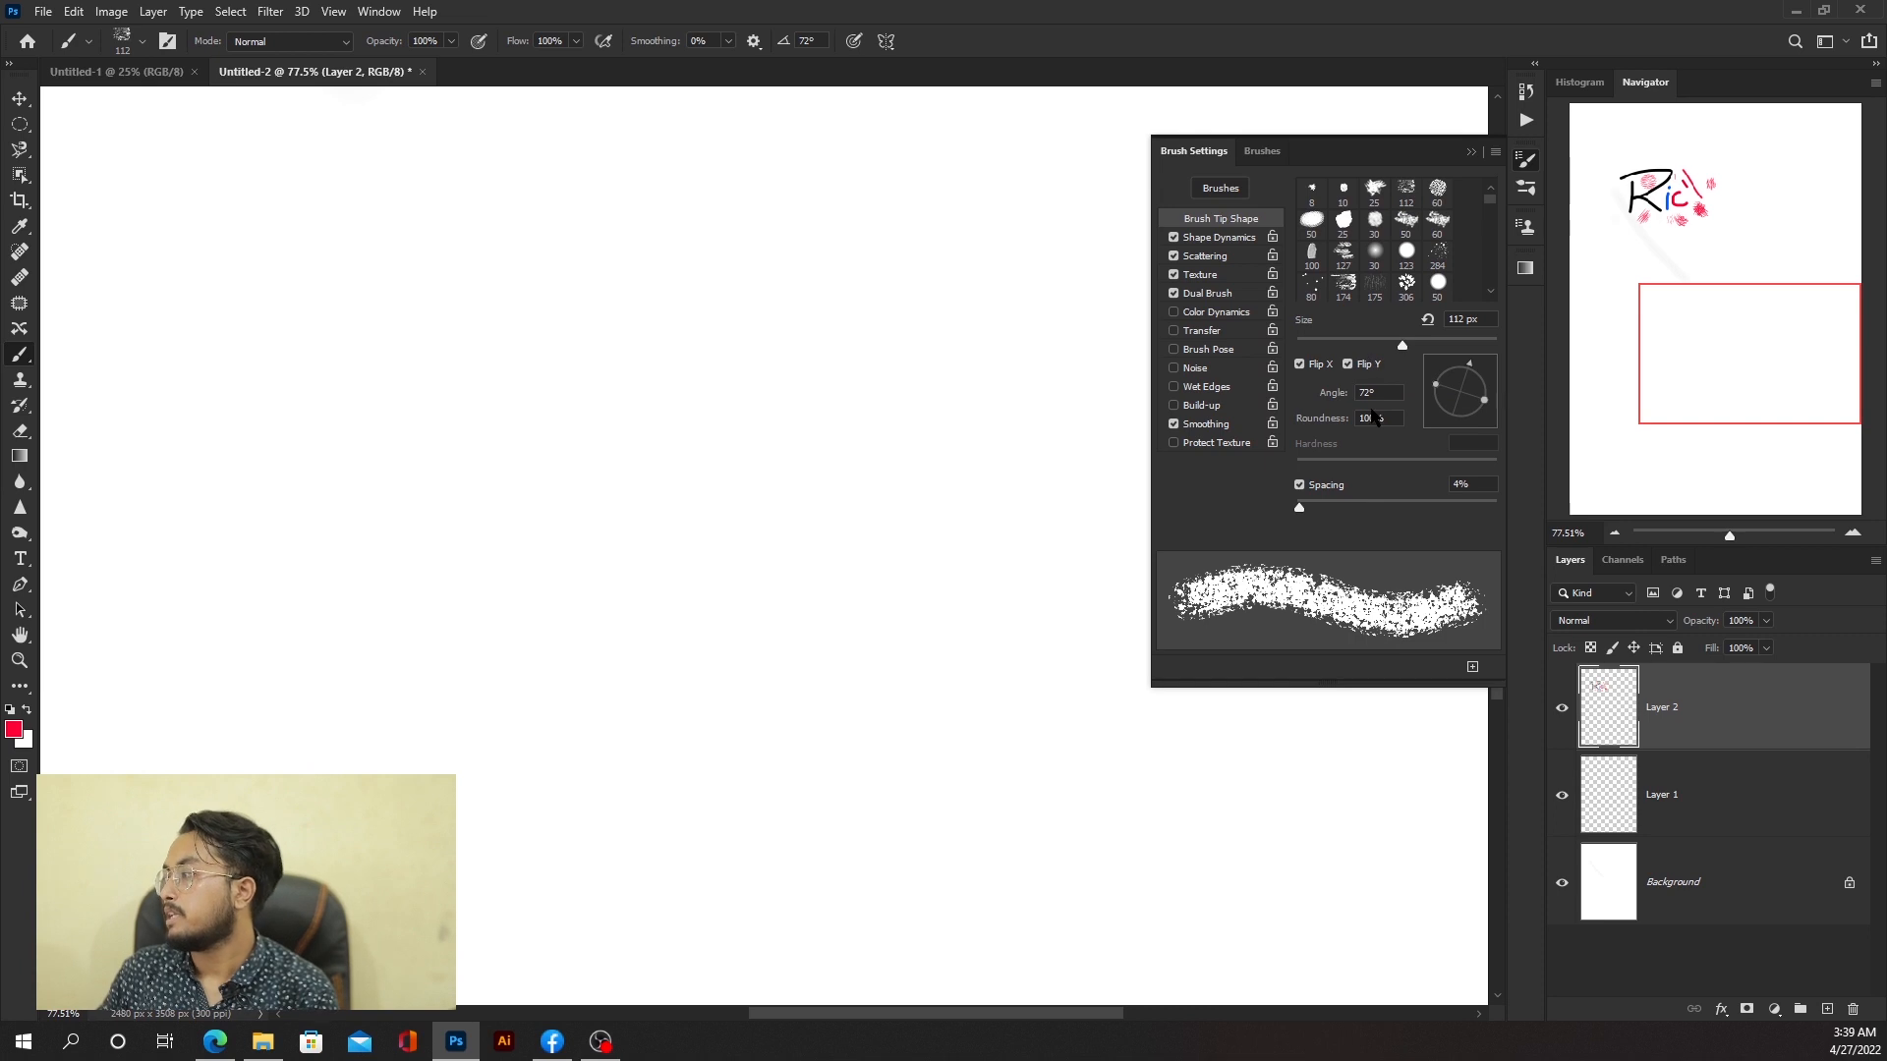
Step: Set the brush tip roundness to 66%
left_click_drag(1382, 419, 1356, 420)
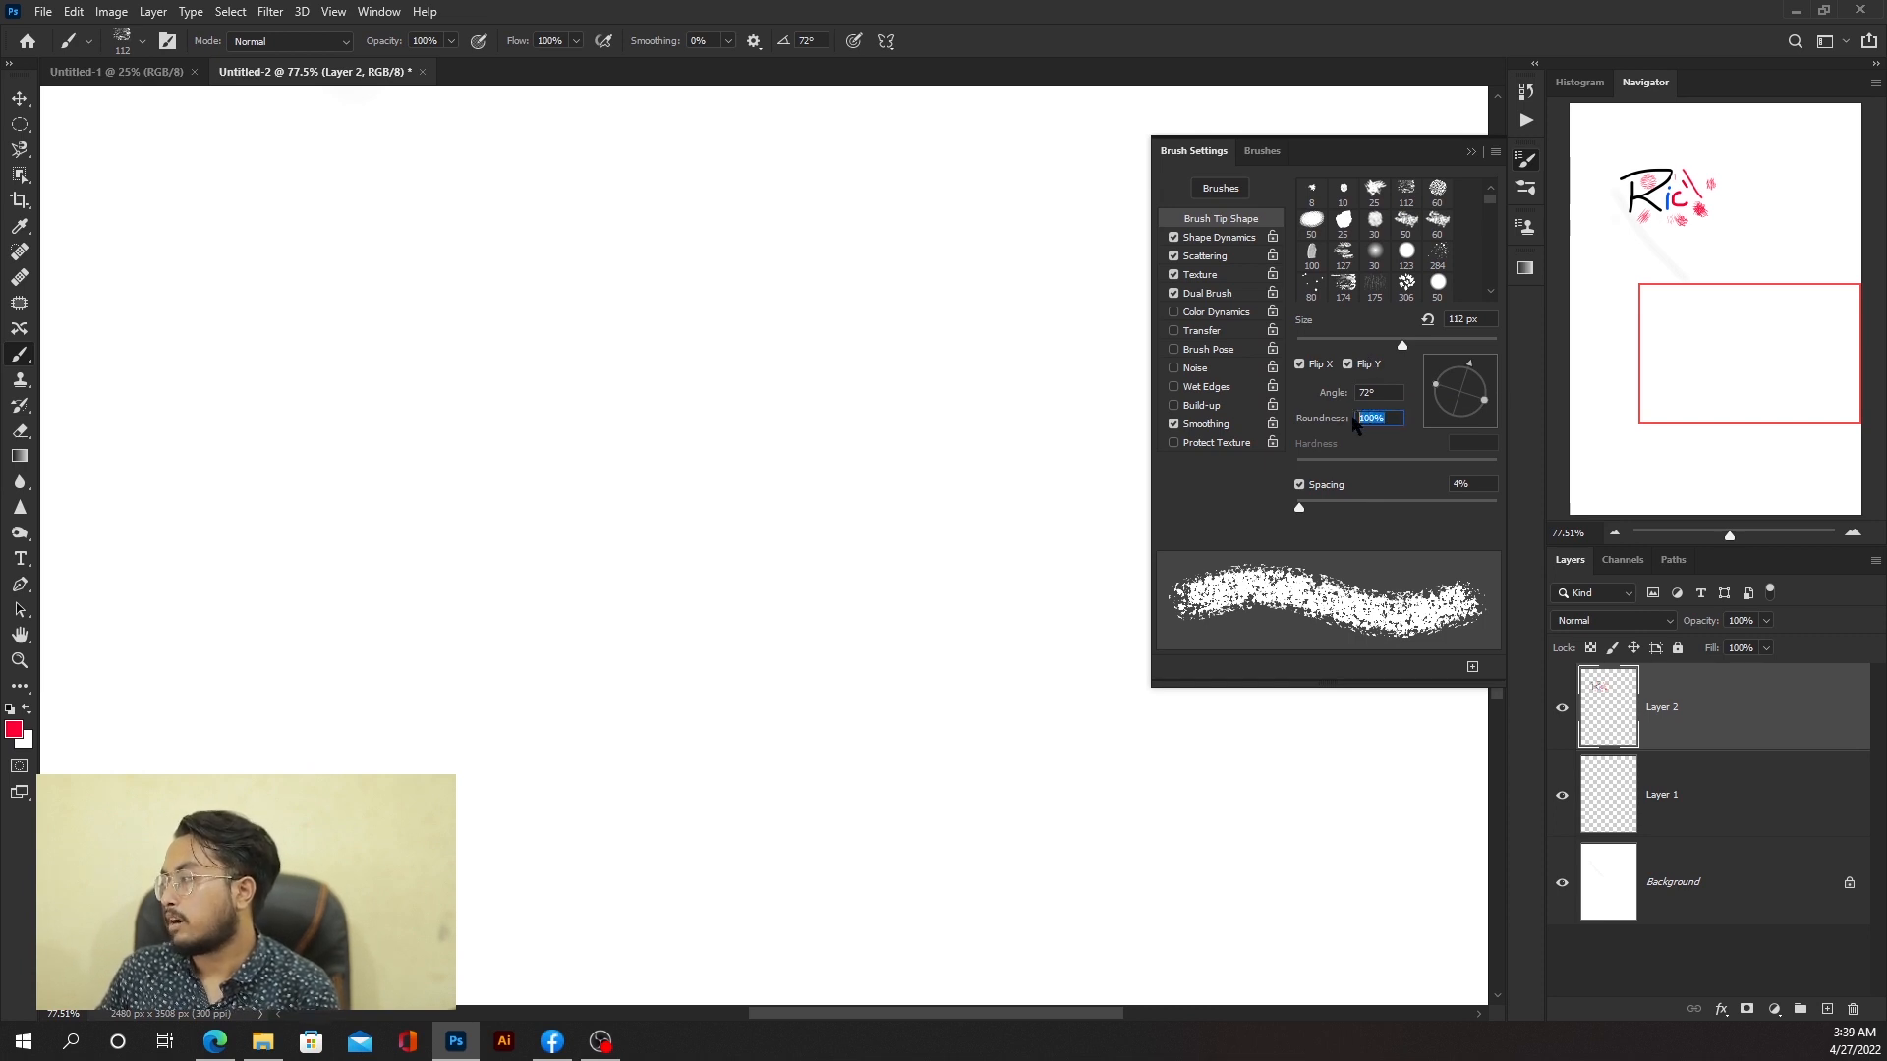
type("75")
key("Return")
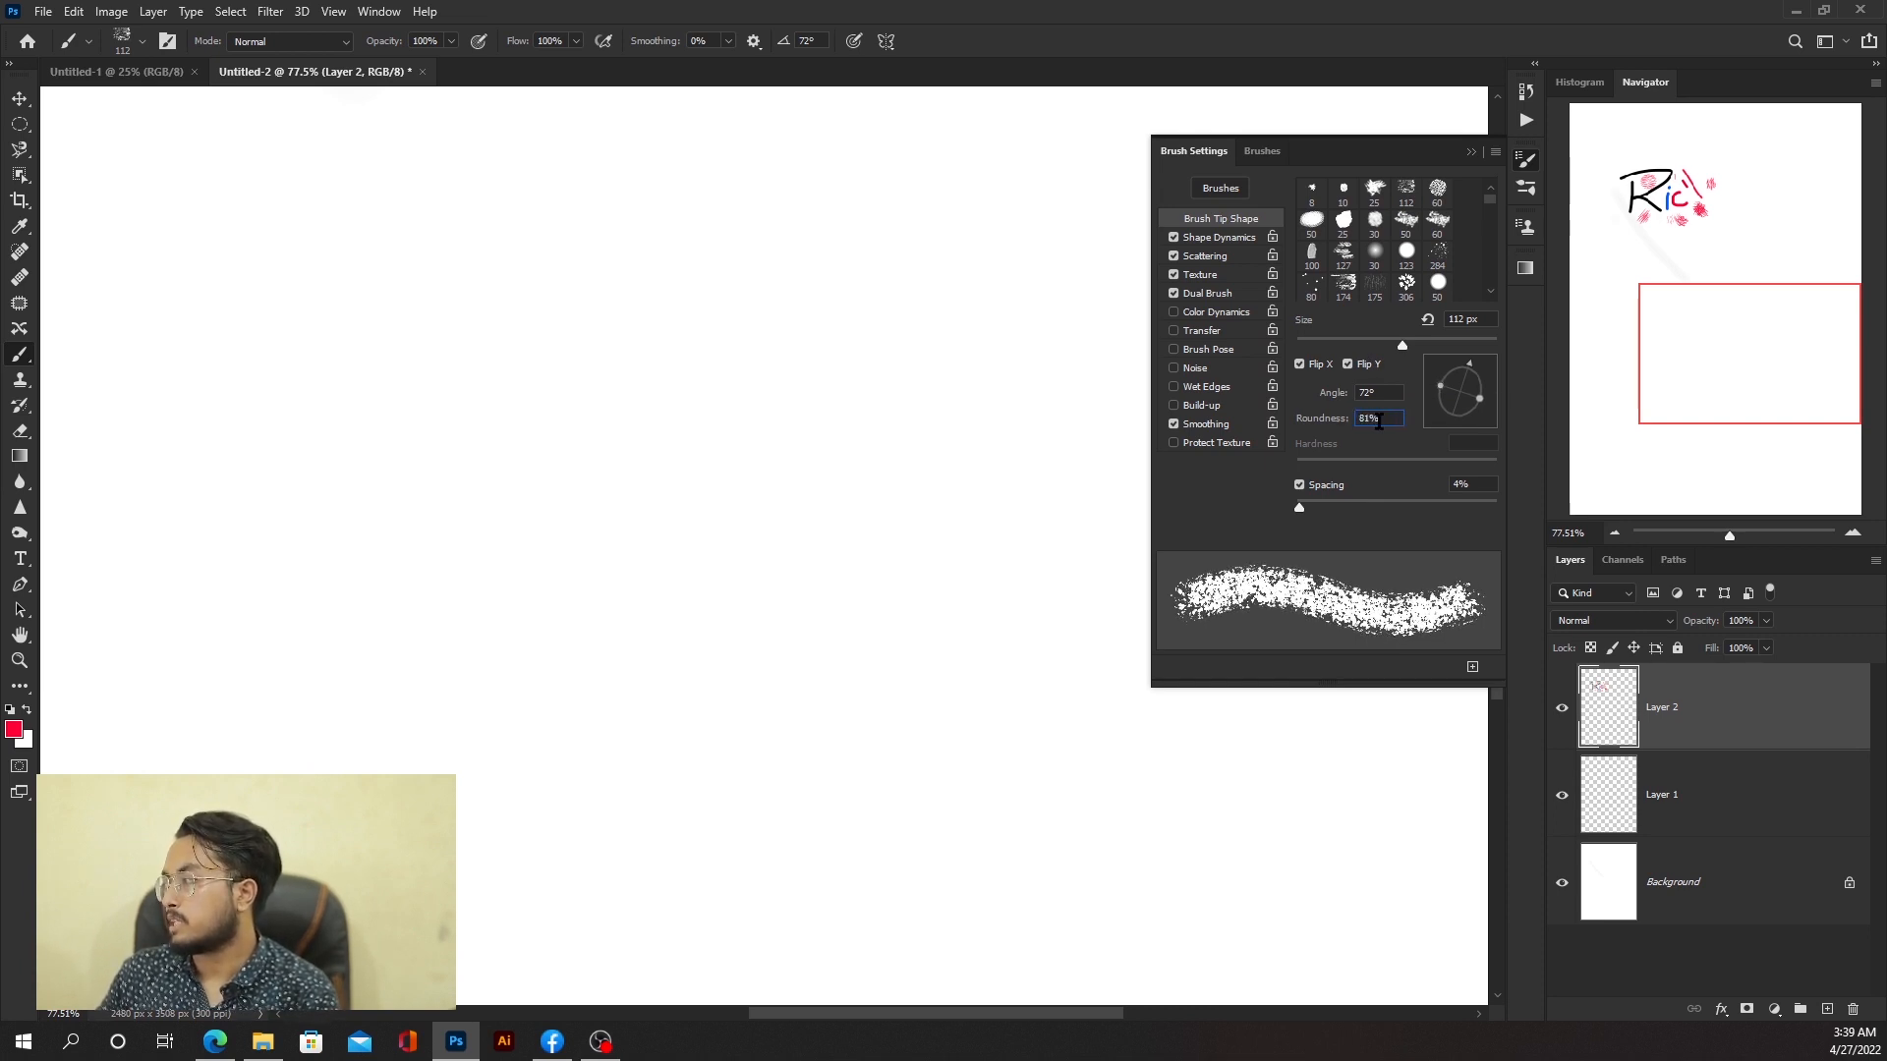
type("54")
key("Return")
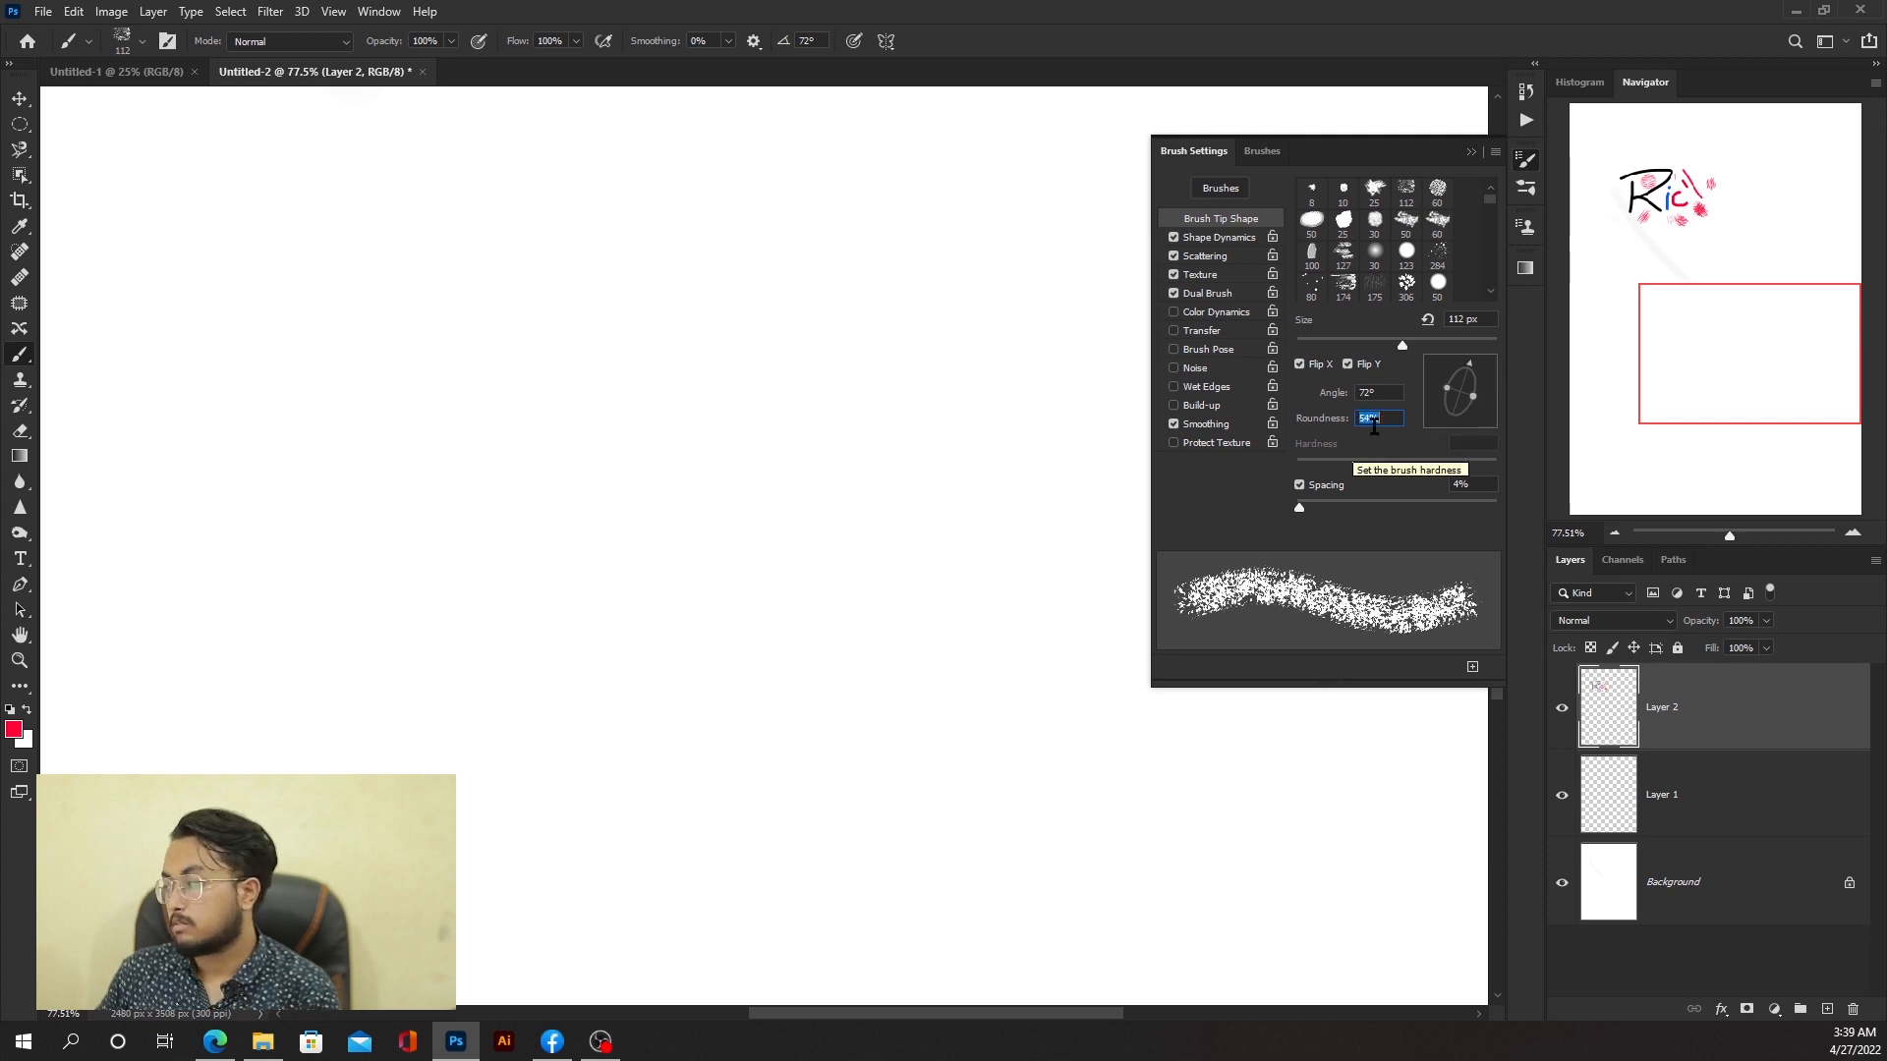
scroll(1374, 425, "up", 12)
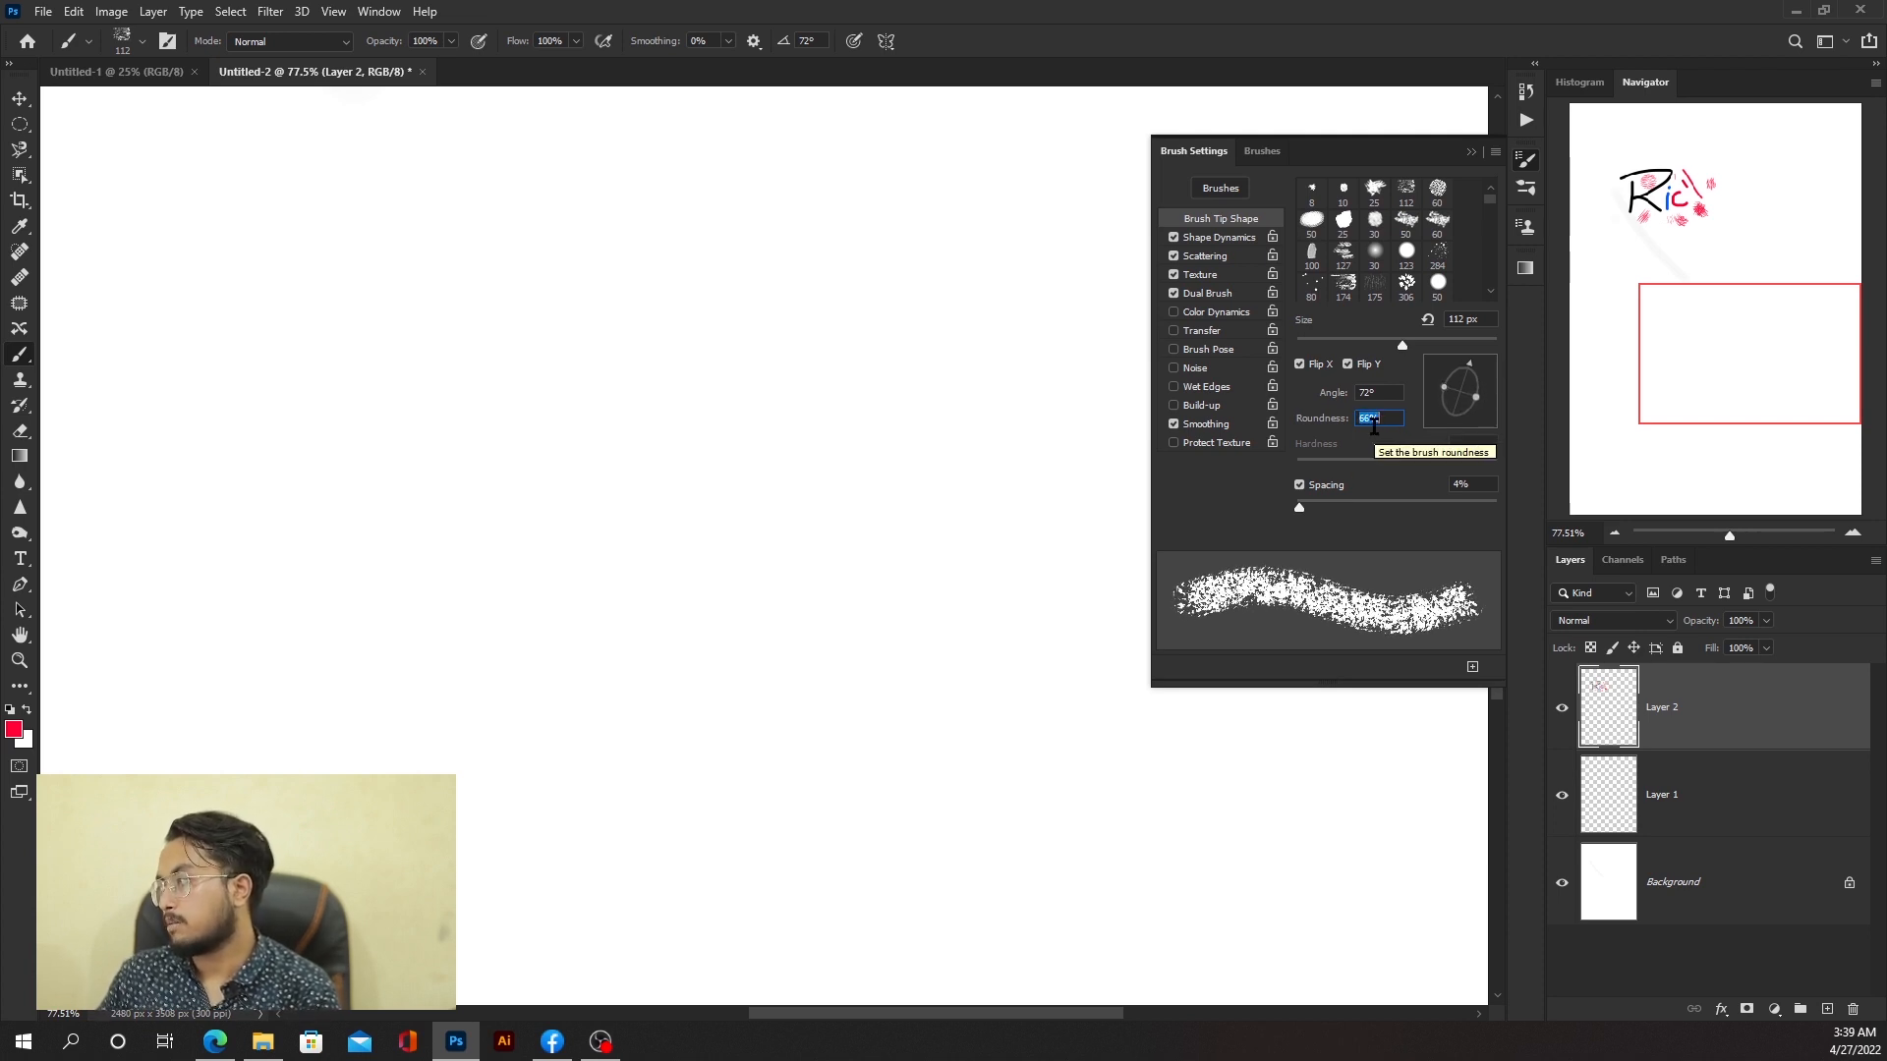
Step: Switch back to the soft round brush preset
left_click(142, 41)
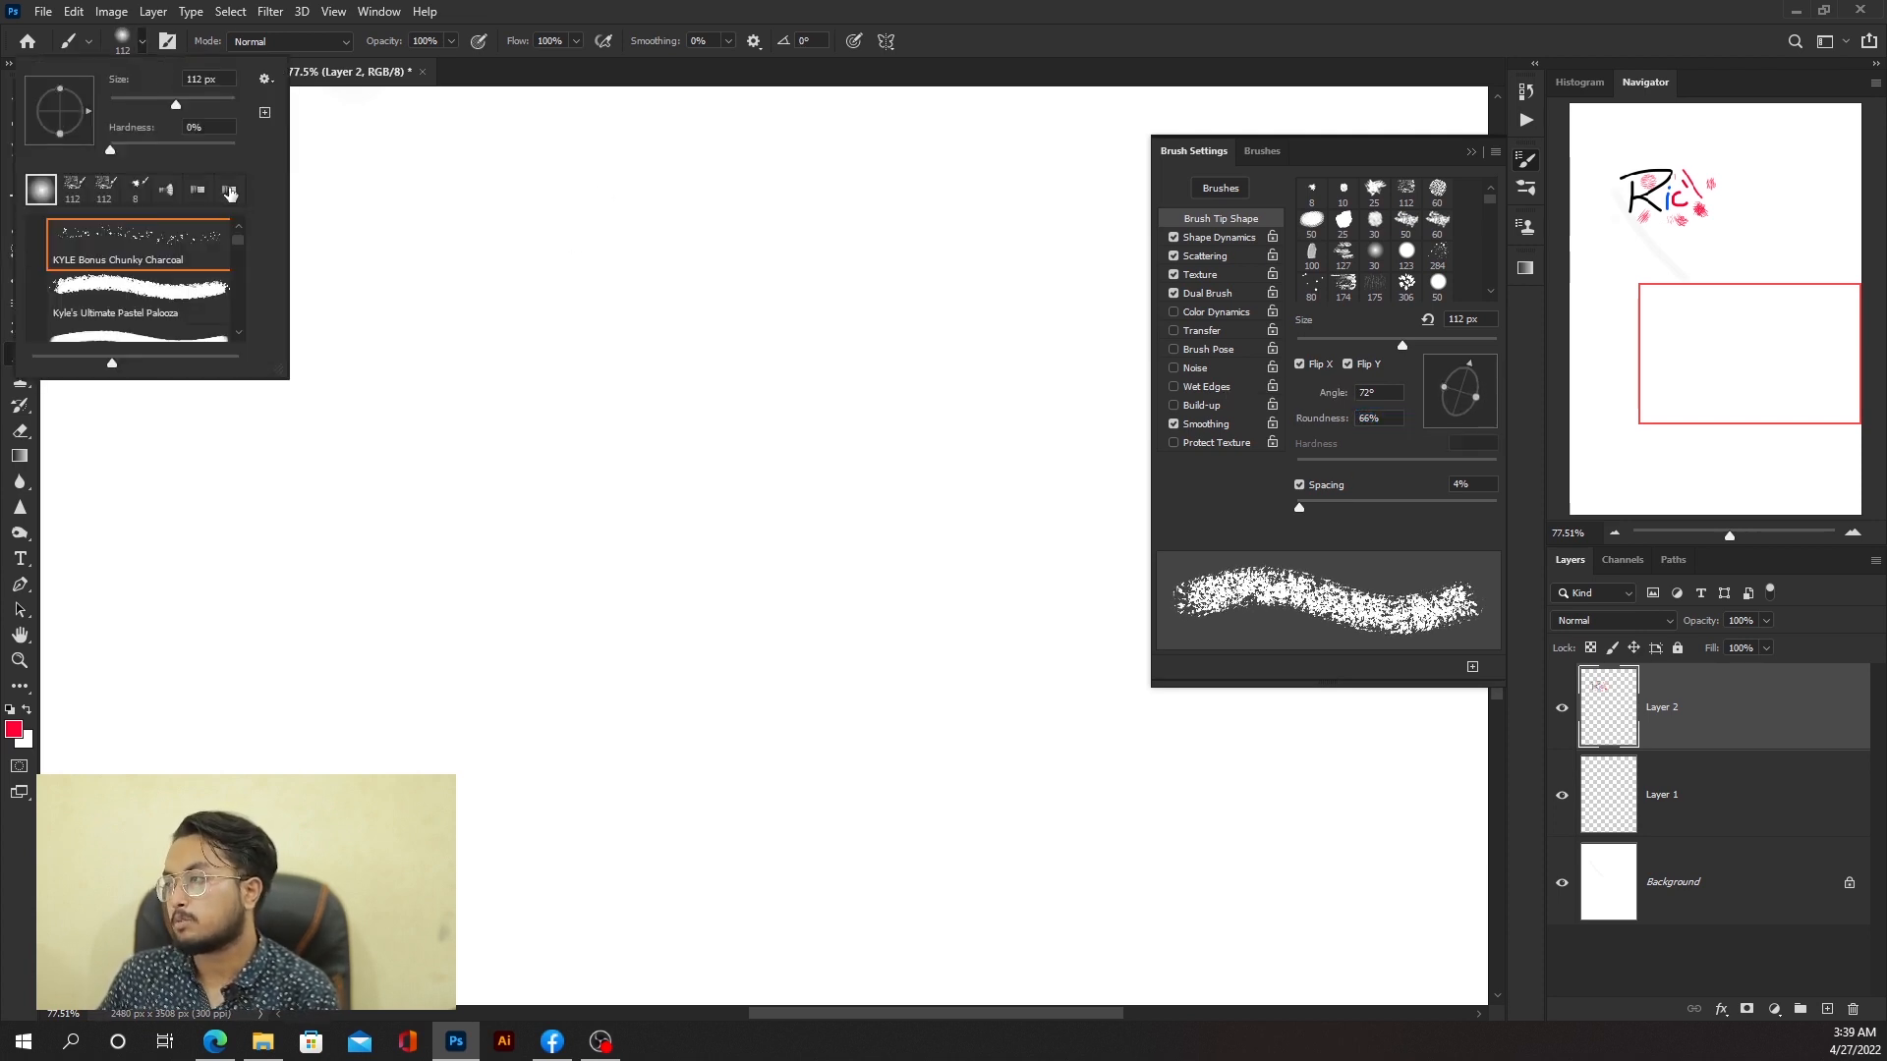
left_click(41, 189)
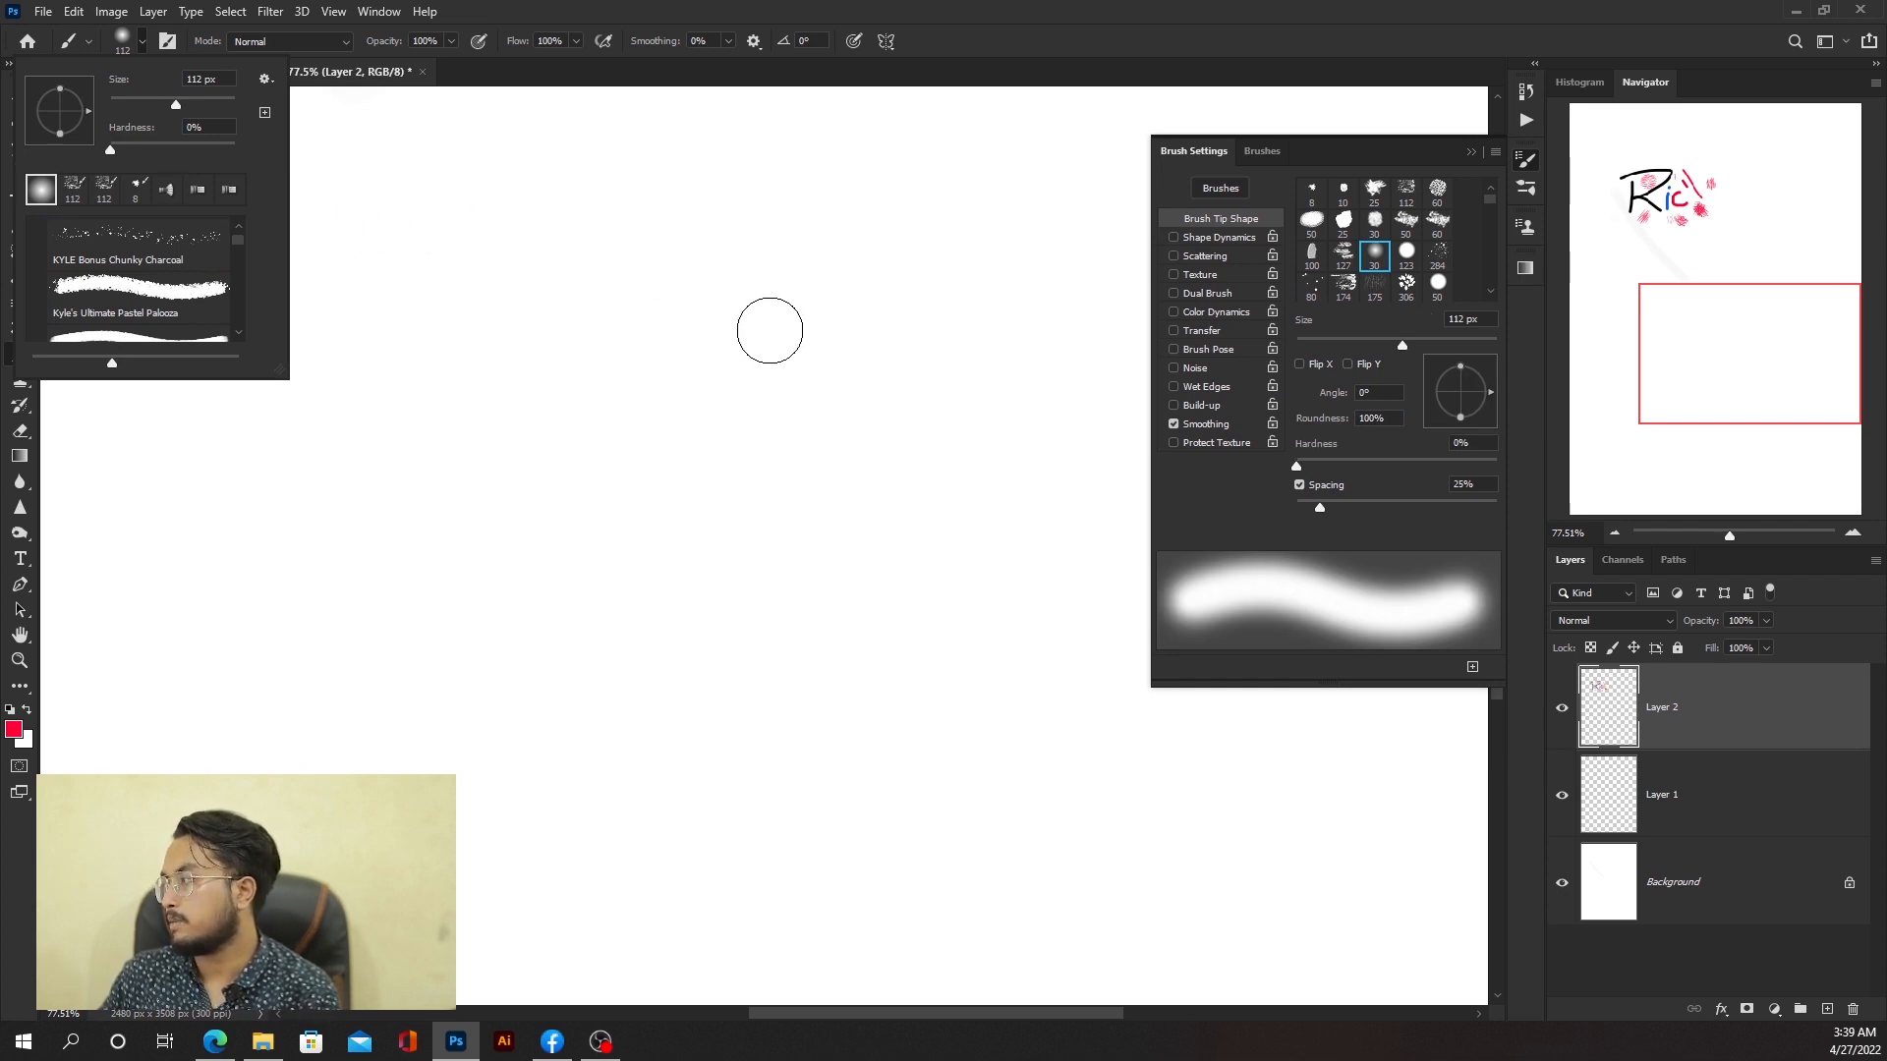
Step: Stamp four soft red dots on the canvas with the soft round brush
left_click(767, 327)
key("ctrl+z")
left_click(528, 360)
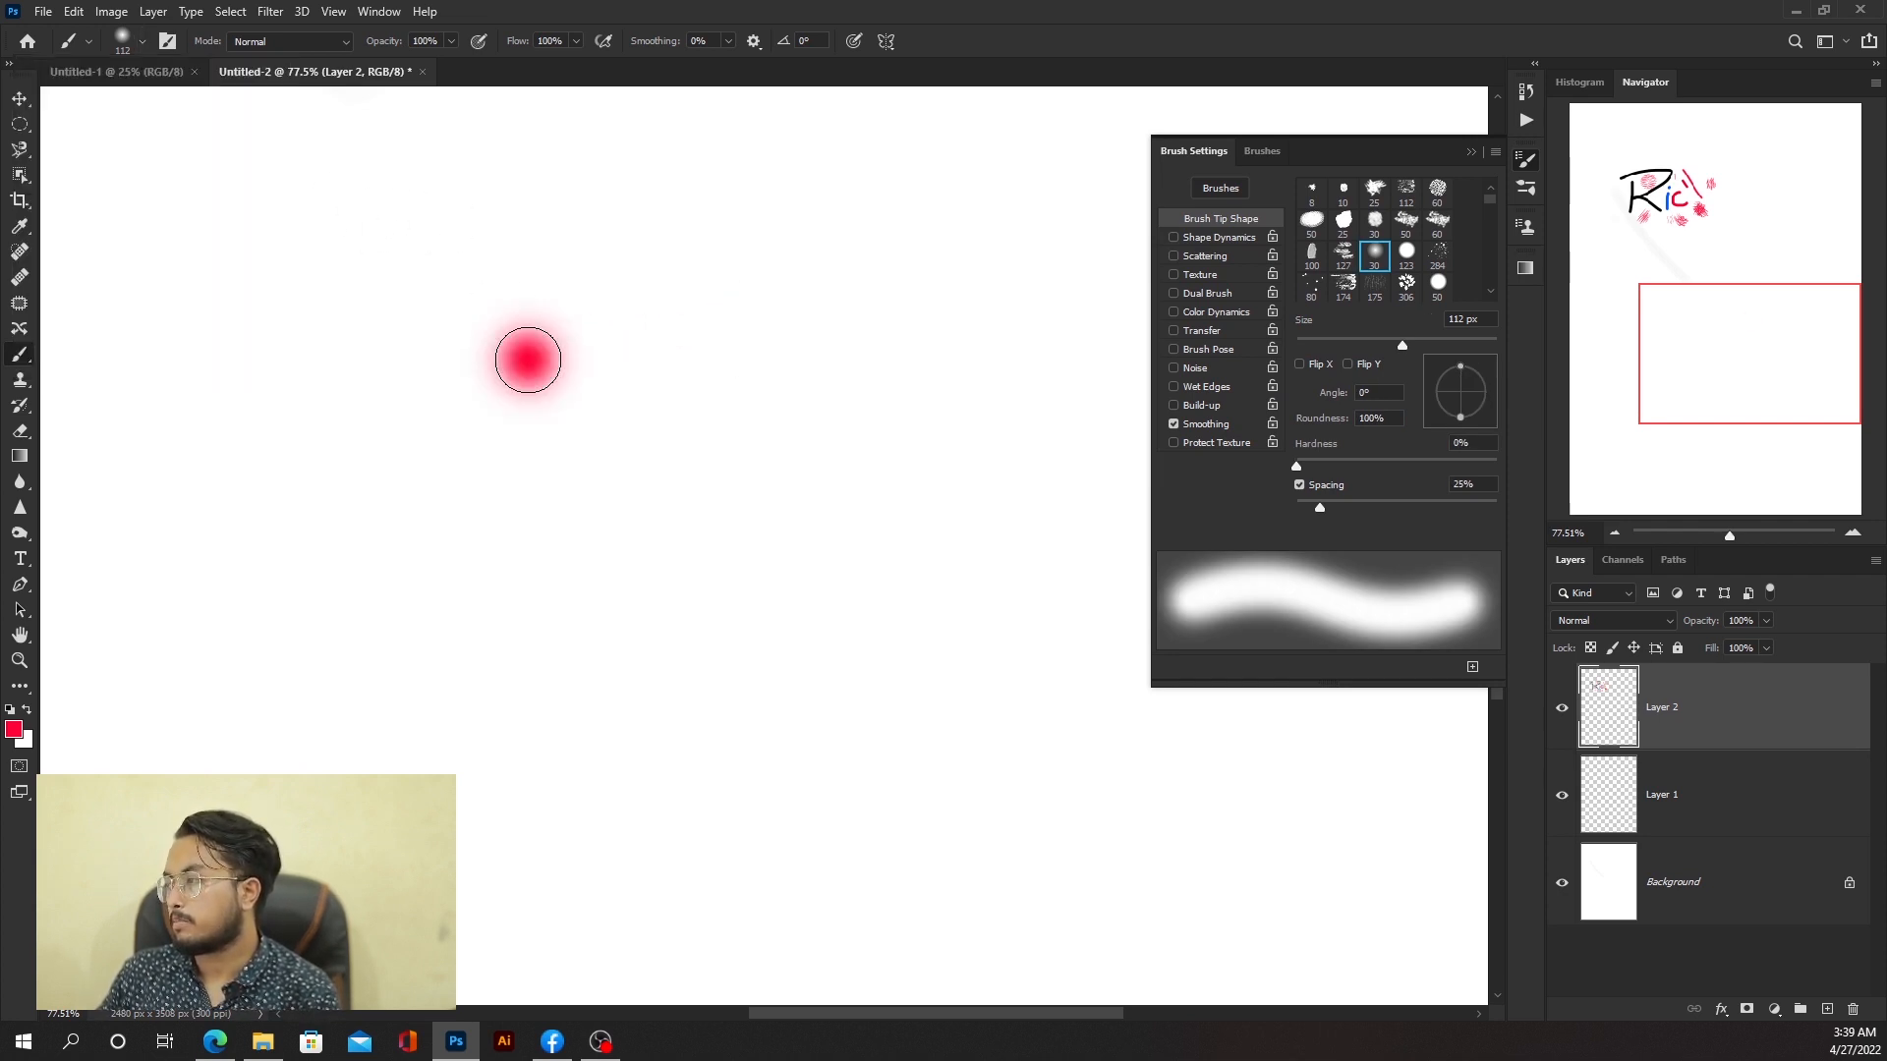
left_click(718, 359)
left_click(567, 482)
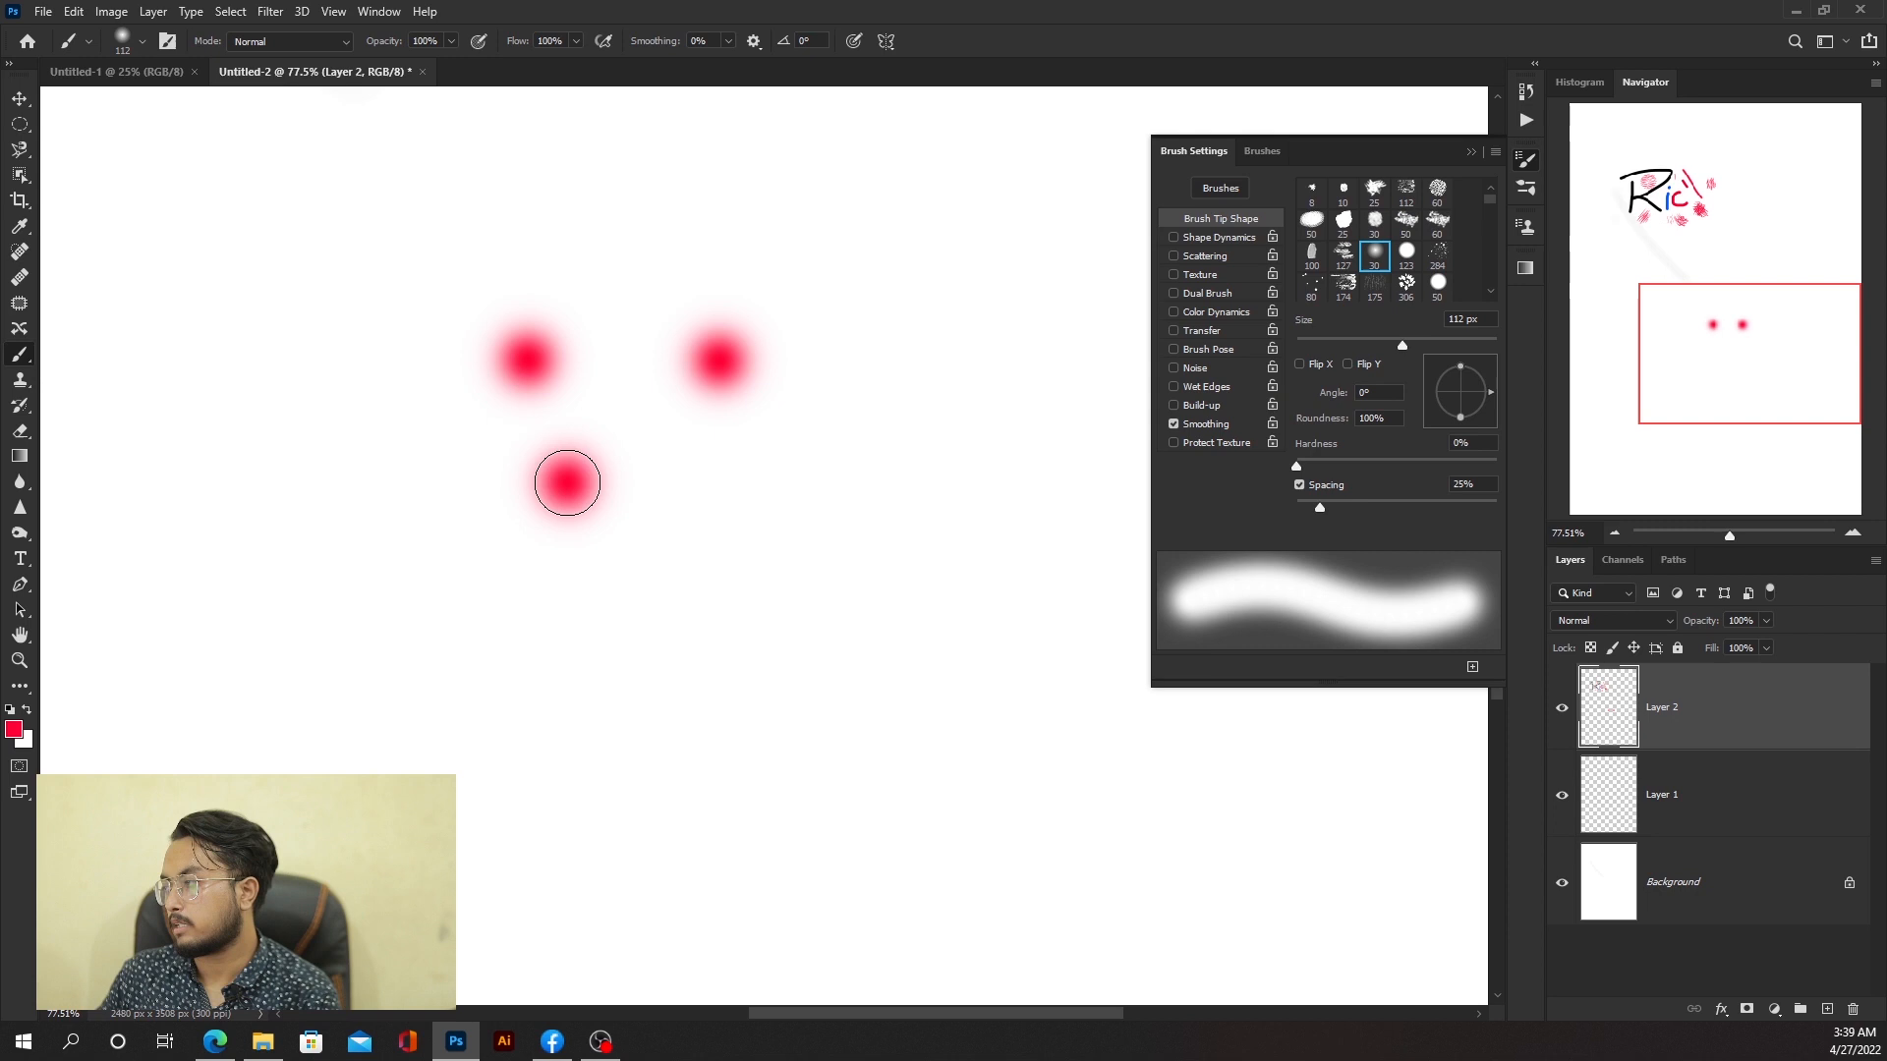
left_click(757, 483)
Step: Raise the brush hardness to 94% and stamp two hard-edged red dots below the soft ones
left_click(845, 362)
left_click_drag(846, 381, 834, 737)
left_click(664, 580)
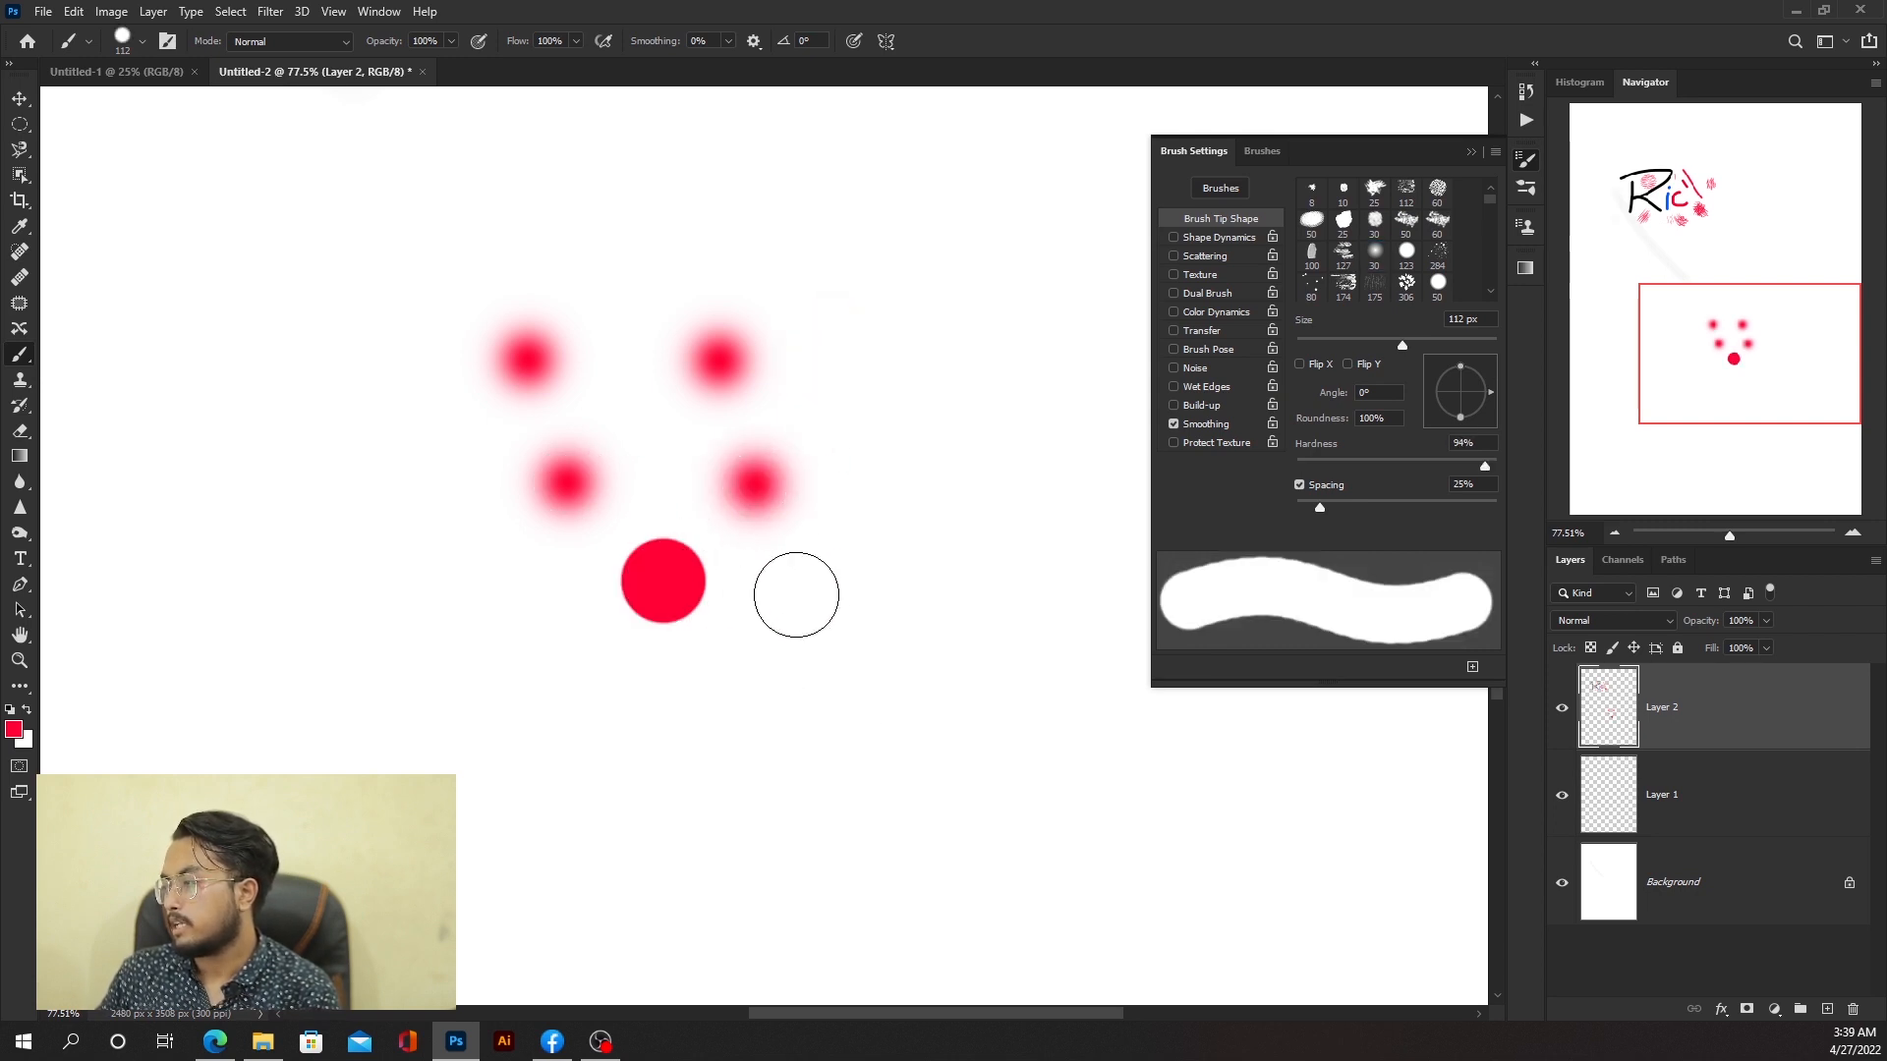
left_click(812, 586)
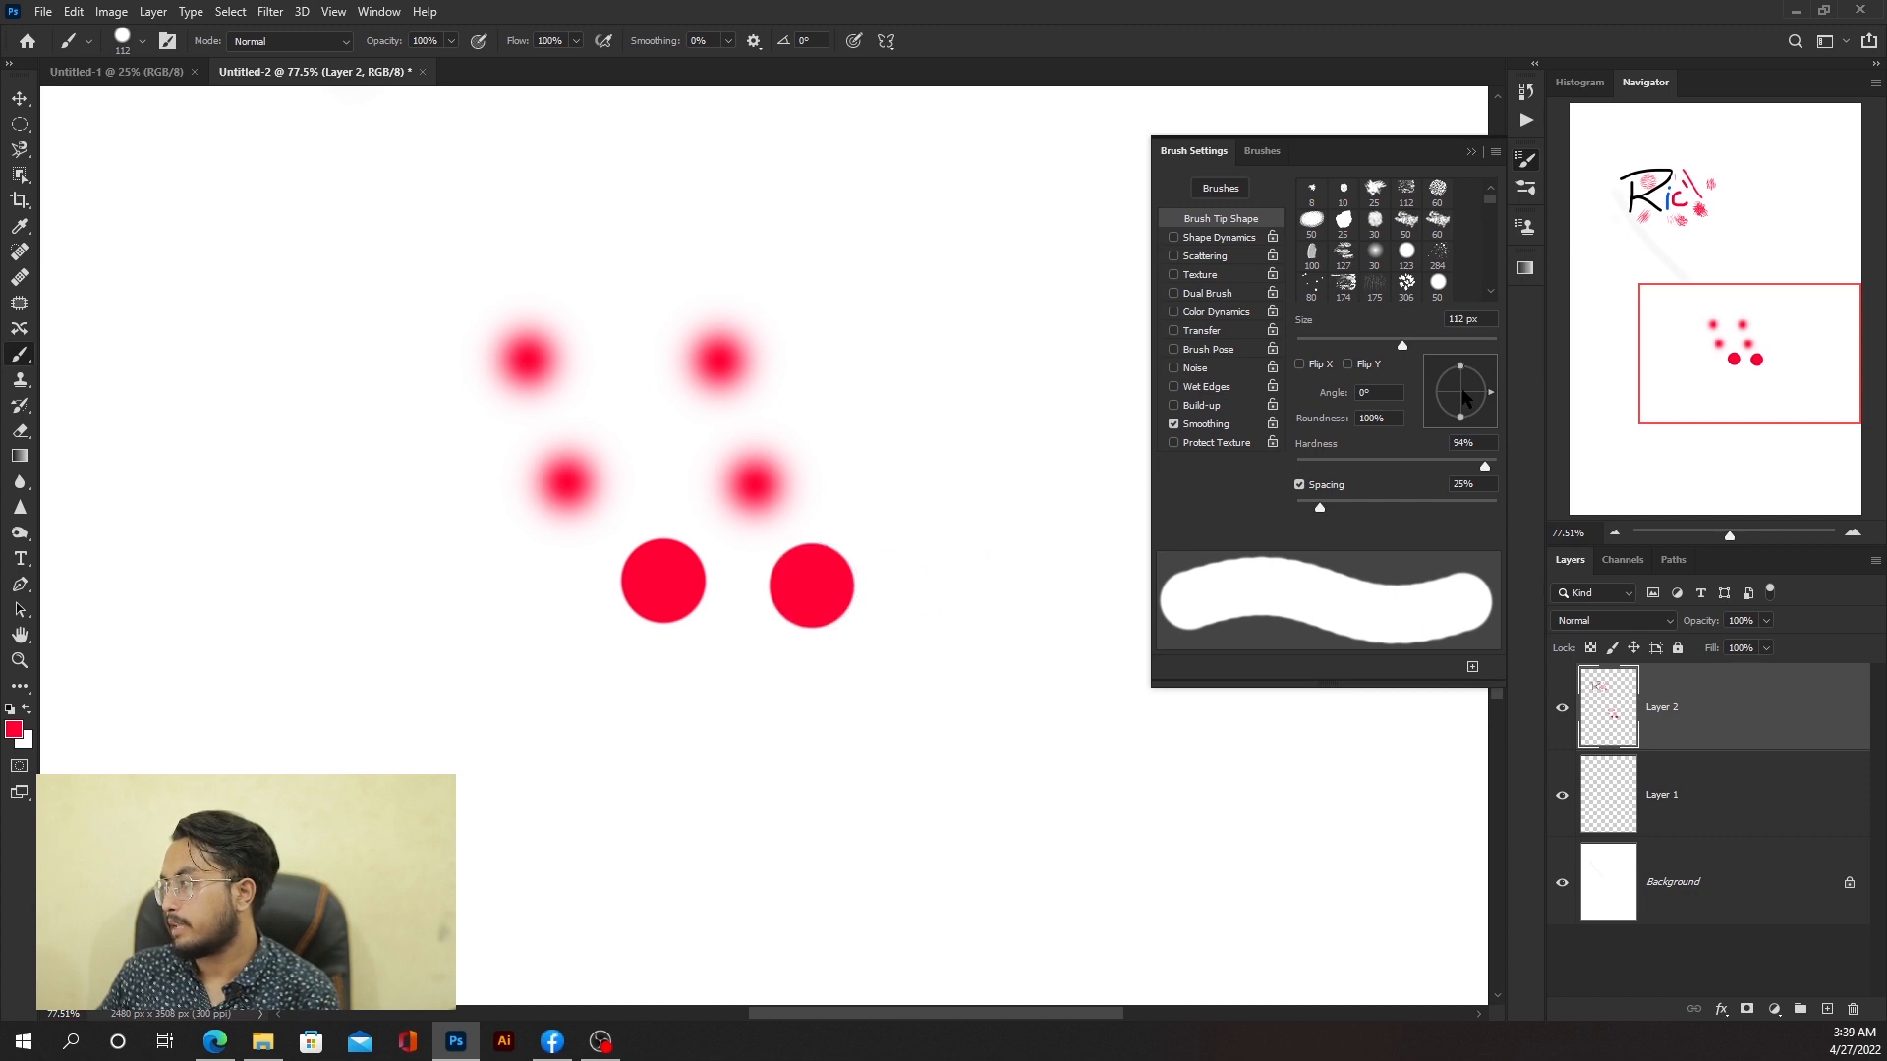
Step: Flatten the brush tip roundness to 2% and paint flat horizontal and vertical strokes
left_click_drag(1460, 416, 1460, 392)
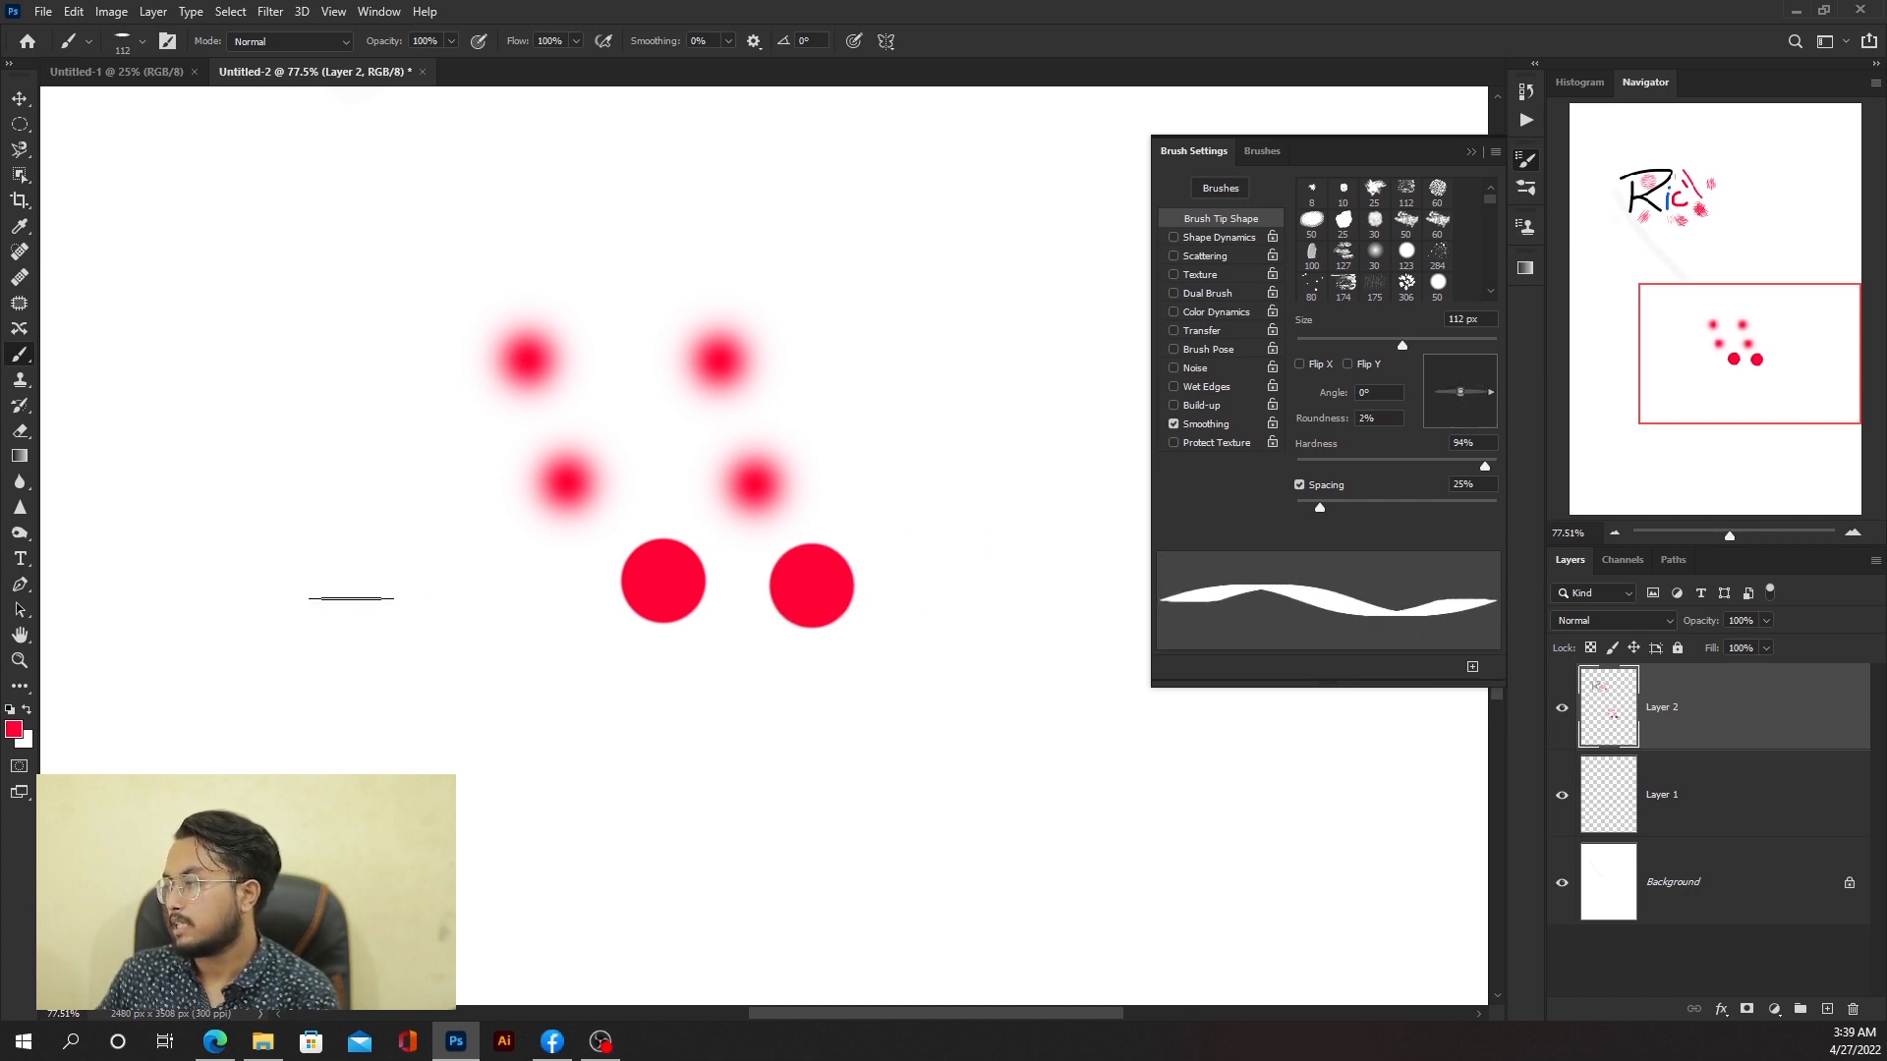
left_click_drag(350, 585, 350, 605)
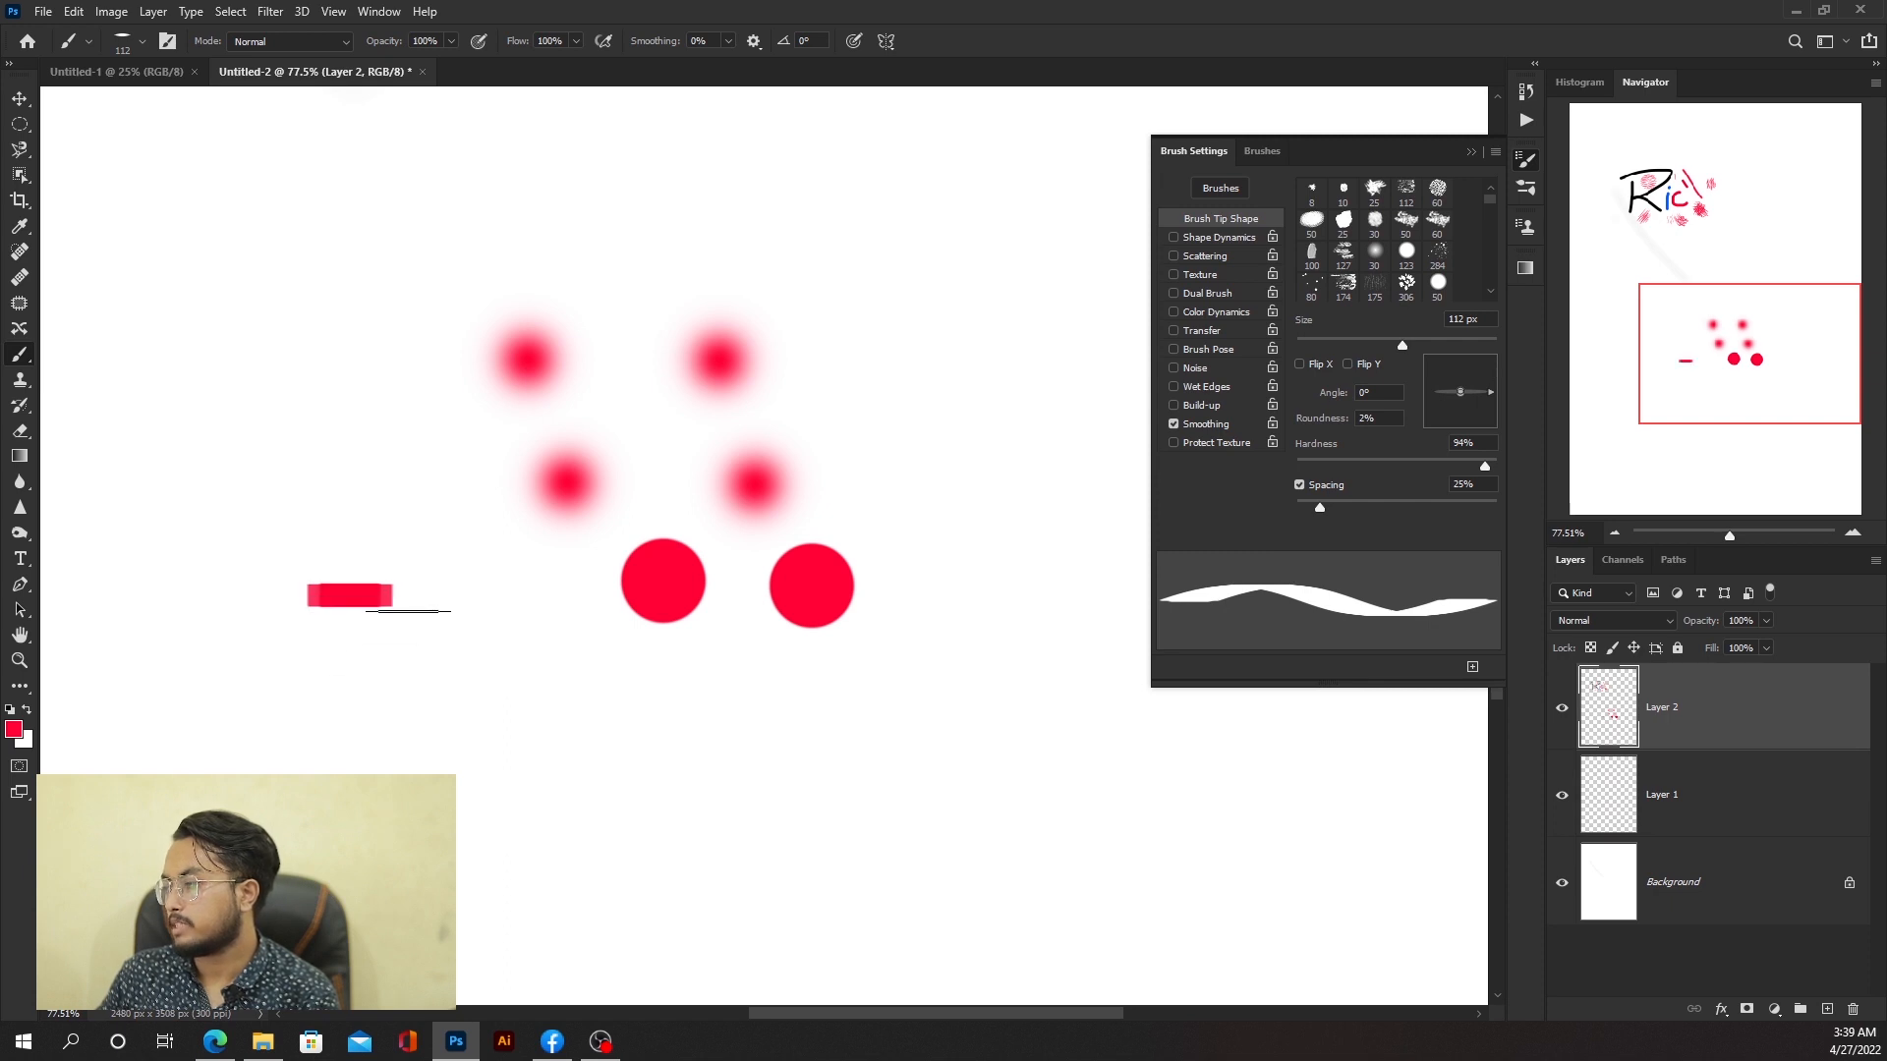
left_click_drag(393, 704, 603, 703)
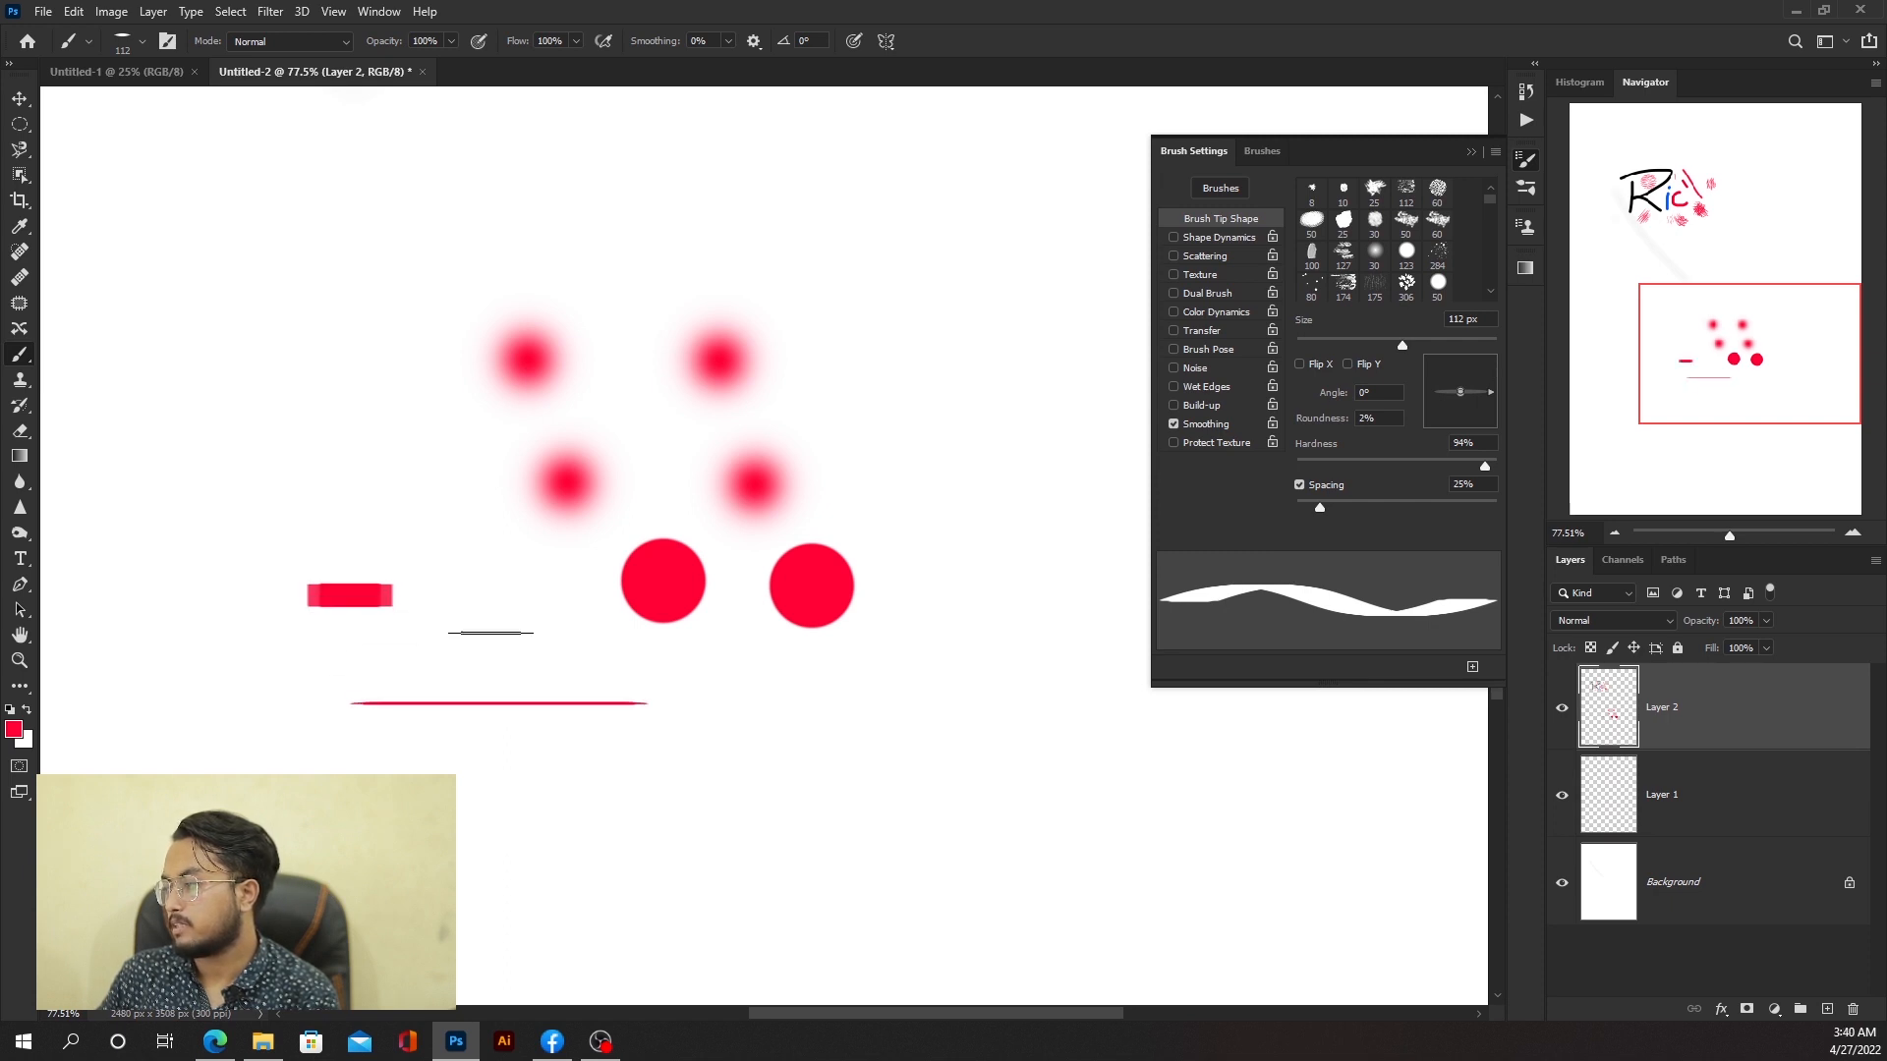
left_click_drag(488, 613, 489, 687)
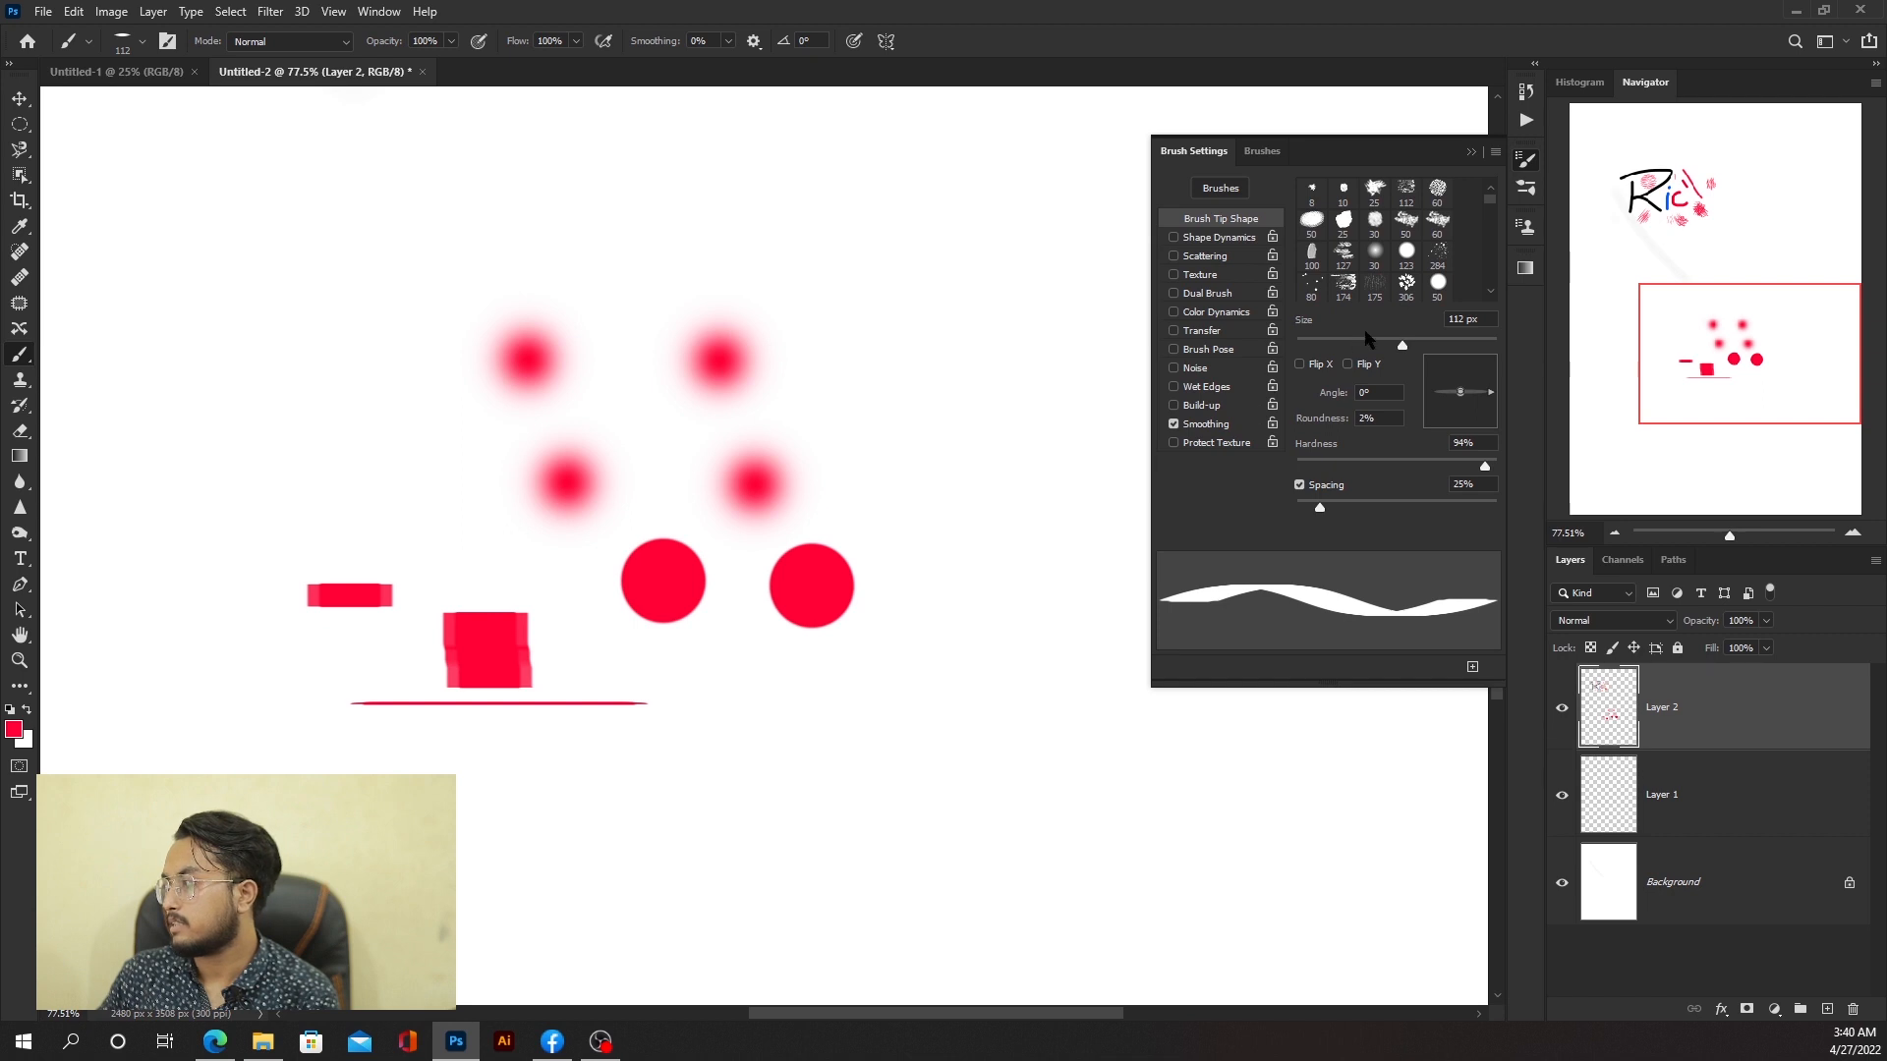
Step: Rotate the flat brush tip to a 39° angle and paint angled calligraphic strokes
left_click_drag(1488, 391, 1486, 376)
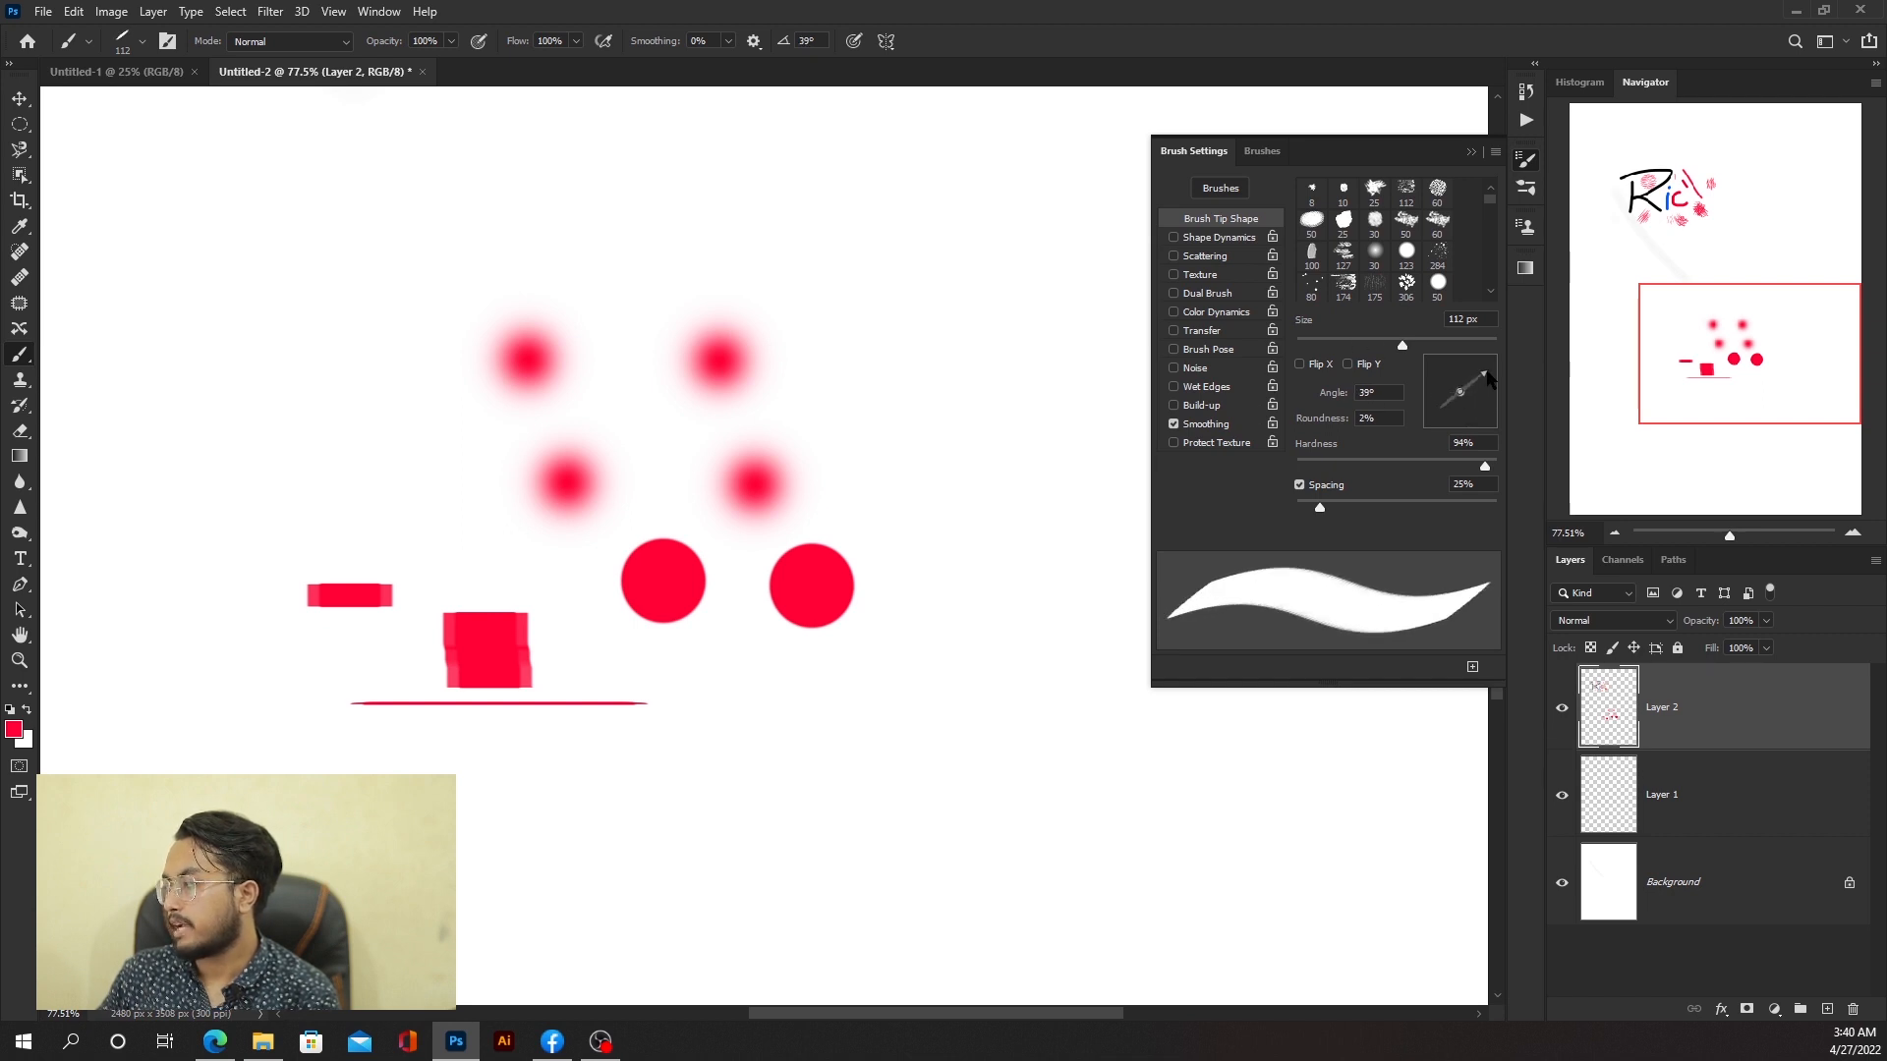
mouse_move(489, 743)
left_mouse_down()
mouse_move(542, 770)
mouse_move(594, 862)
left_mouse_up()
left_click(662, 743)
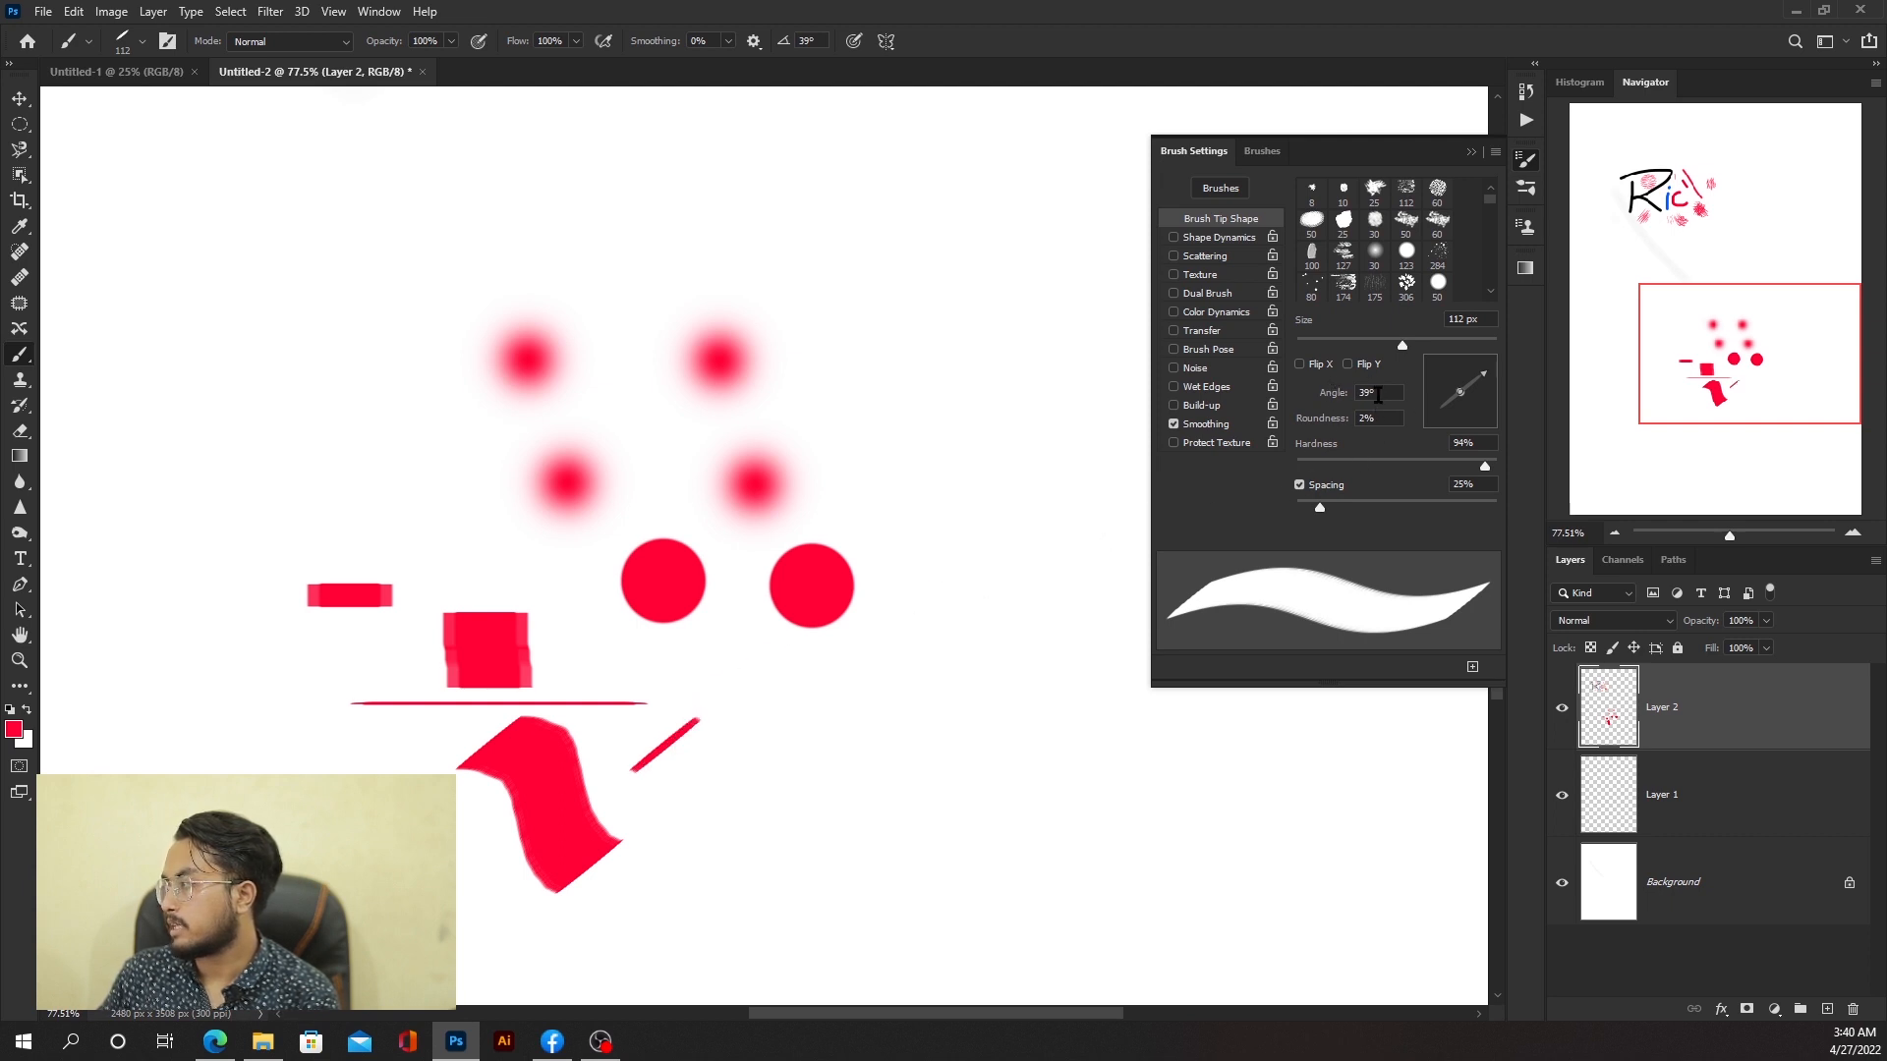
Step: Set the tip roundness to 39% and stamp several oval dabs on the canvas
left_click_drag(1461, 395, 1469, 403)
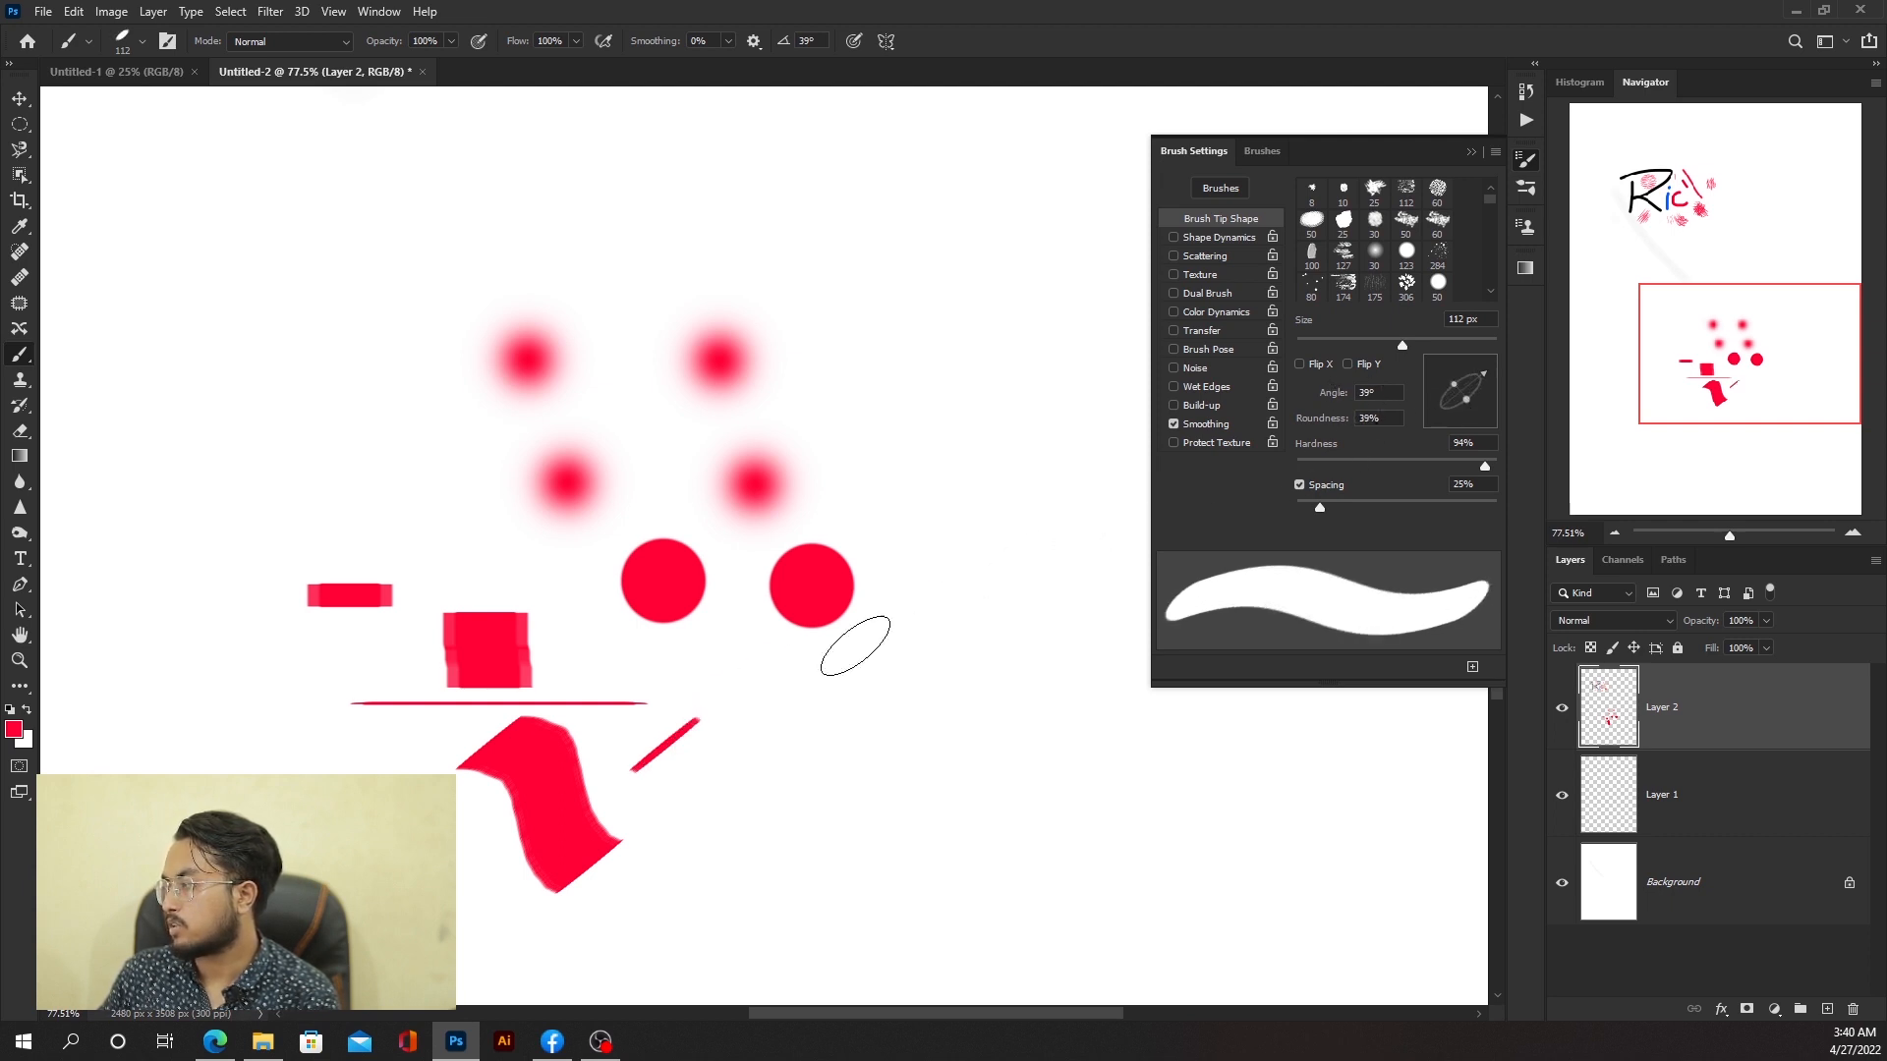
left_click_drag(690, 801, 722, 807)
left_click(835, 751)
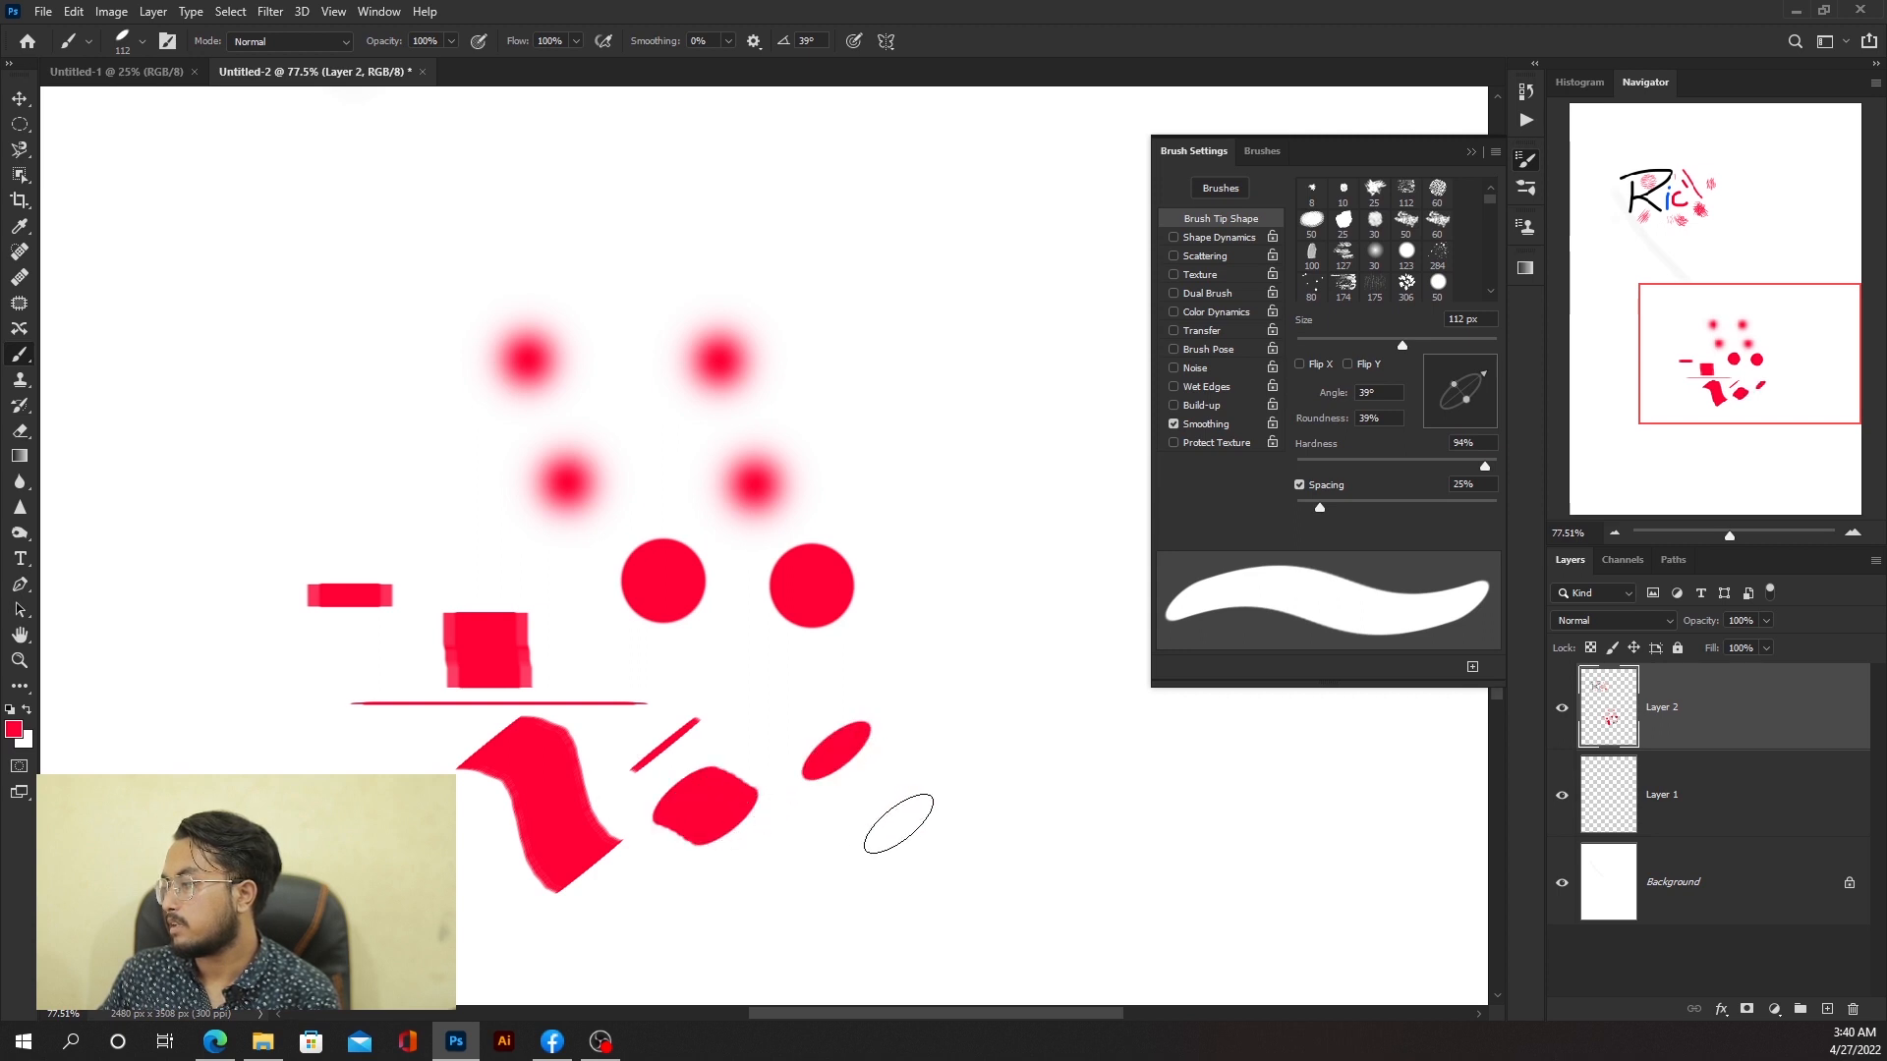
left_click(916, 659)
left_click(925, 504)
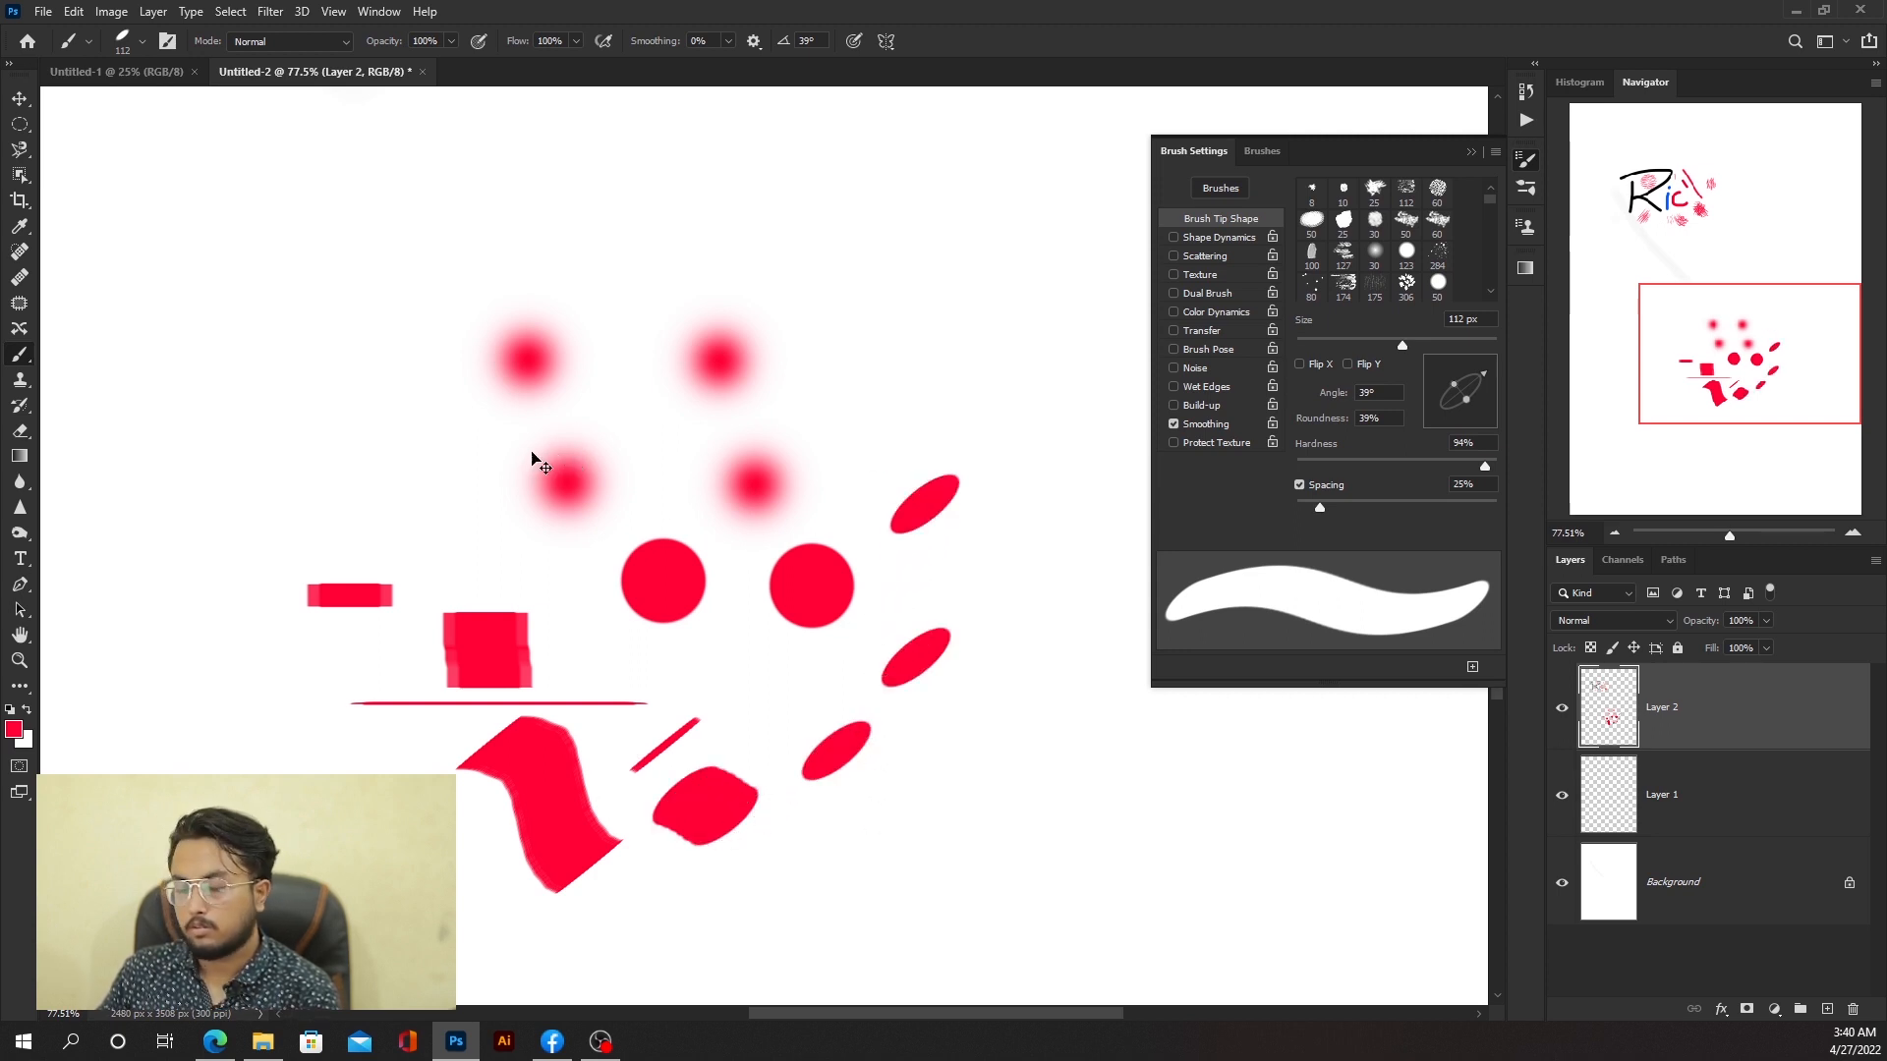
Step: Undo the last strokes, then clear the remaining paint with an elliptical selection and deselect
key("ctrl+z")
key("ctrl+z")
key("ctrl+z")
key("ctrl+z")
key("ctrl+z")
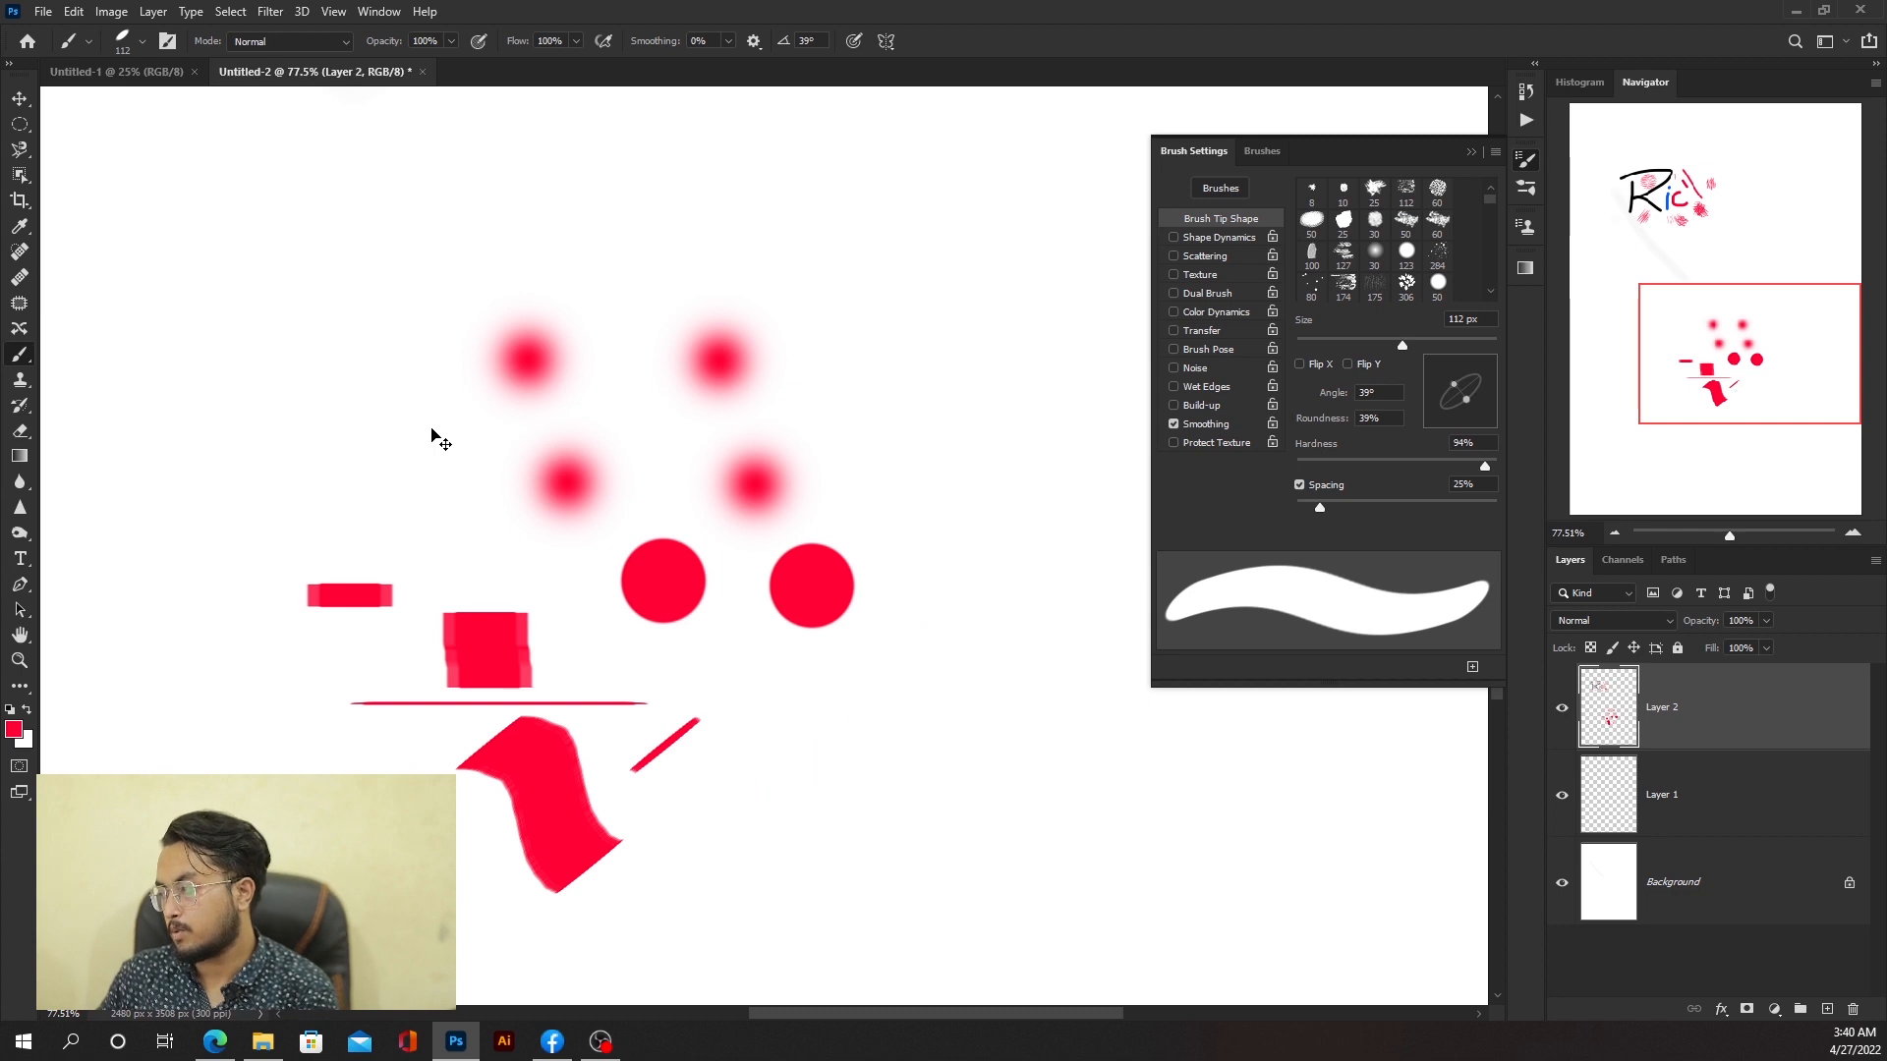
left_click(19, 124)
mouse_move(173, 219)
left_mouse_down()
mouse_move(669, 777)
mouse_move(1002, 948)
left_mouse_up()
key("Delete")
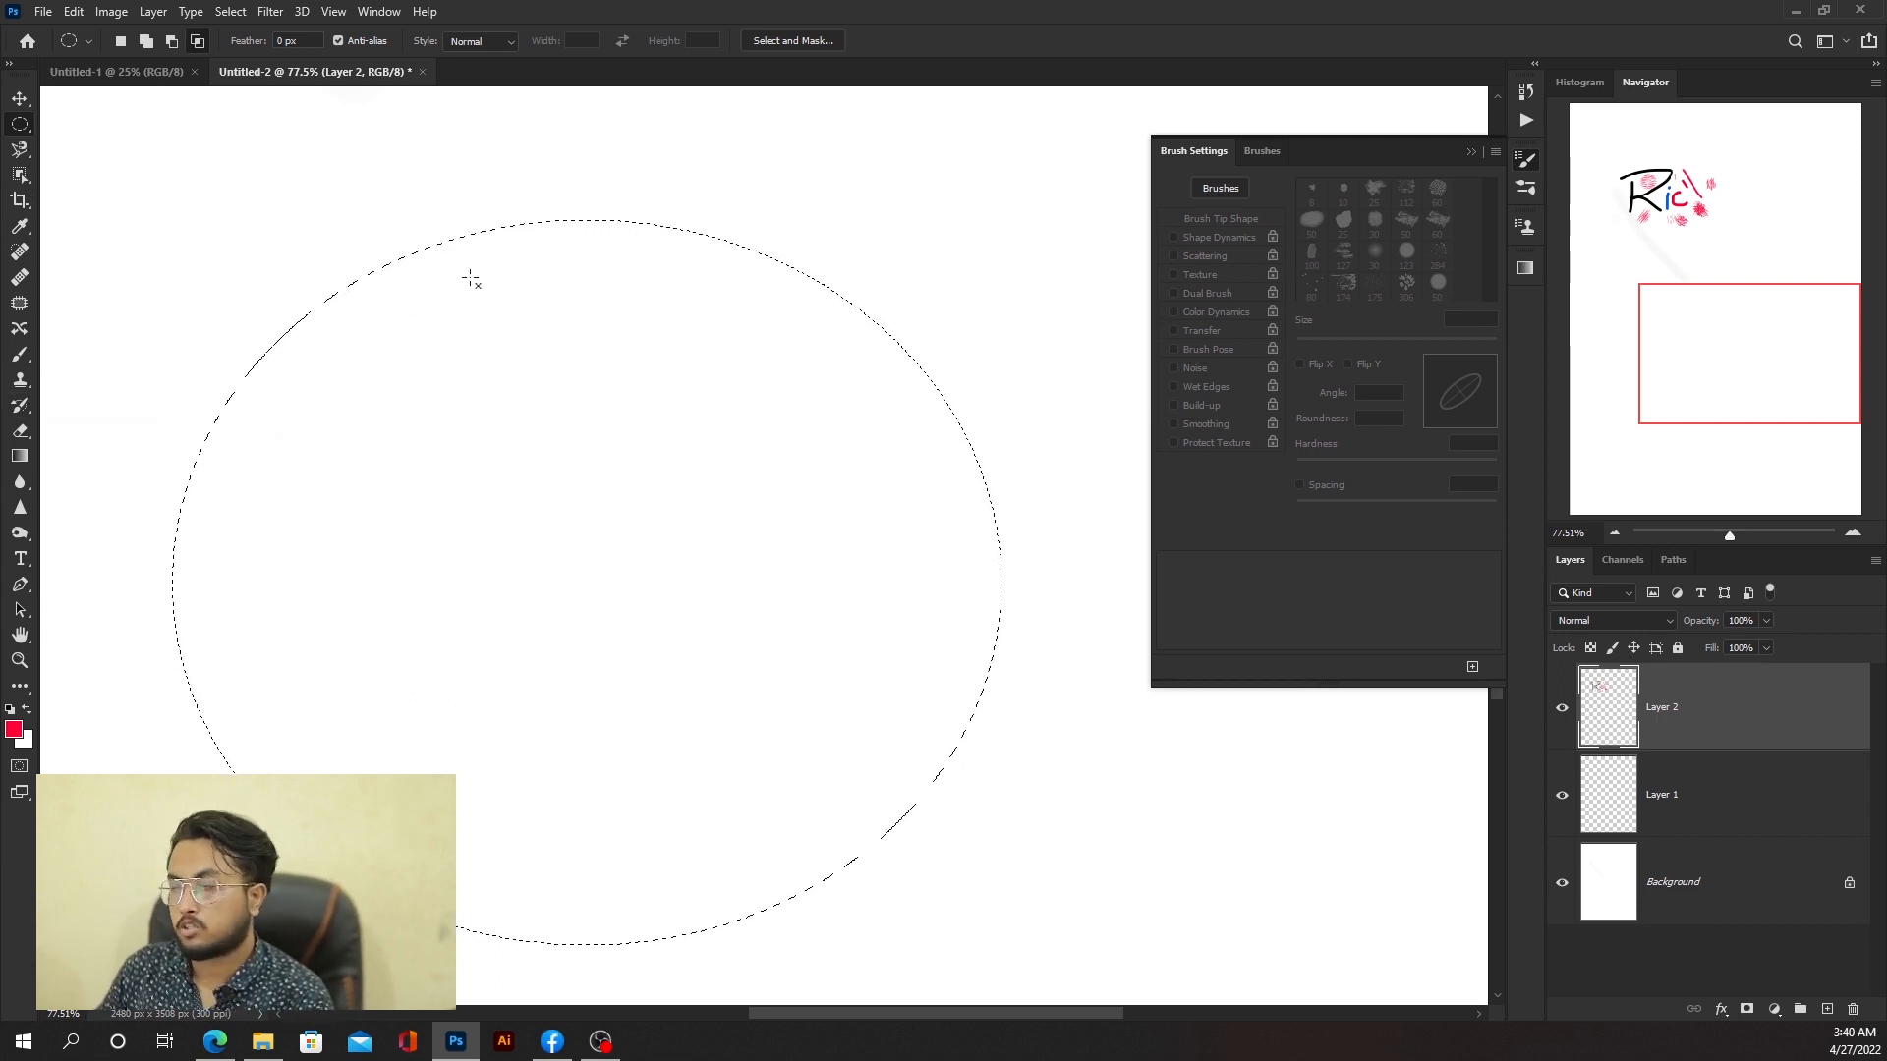
left_click(22, 102)
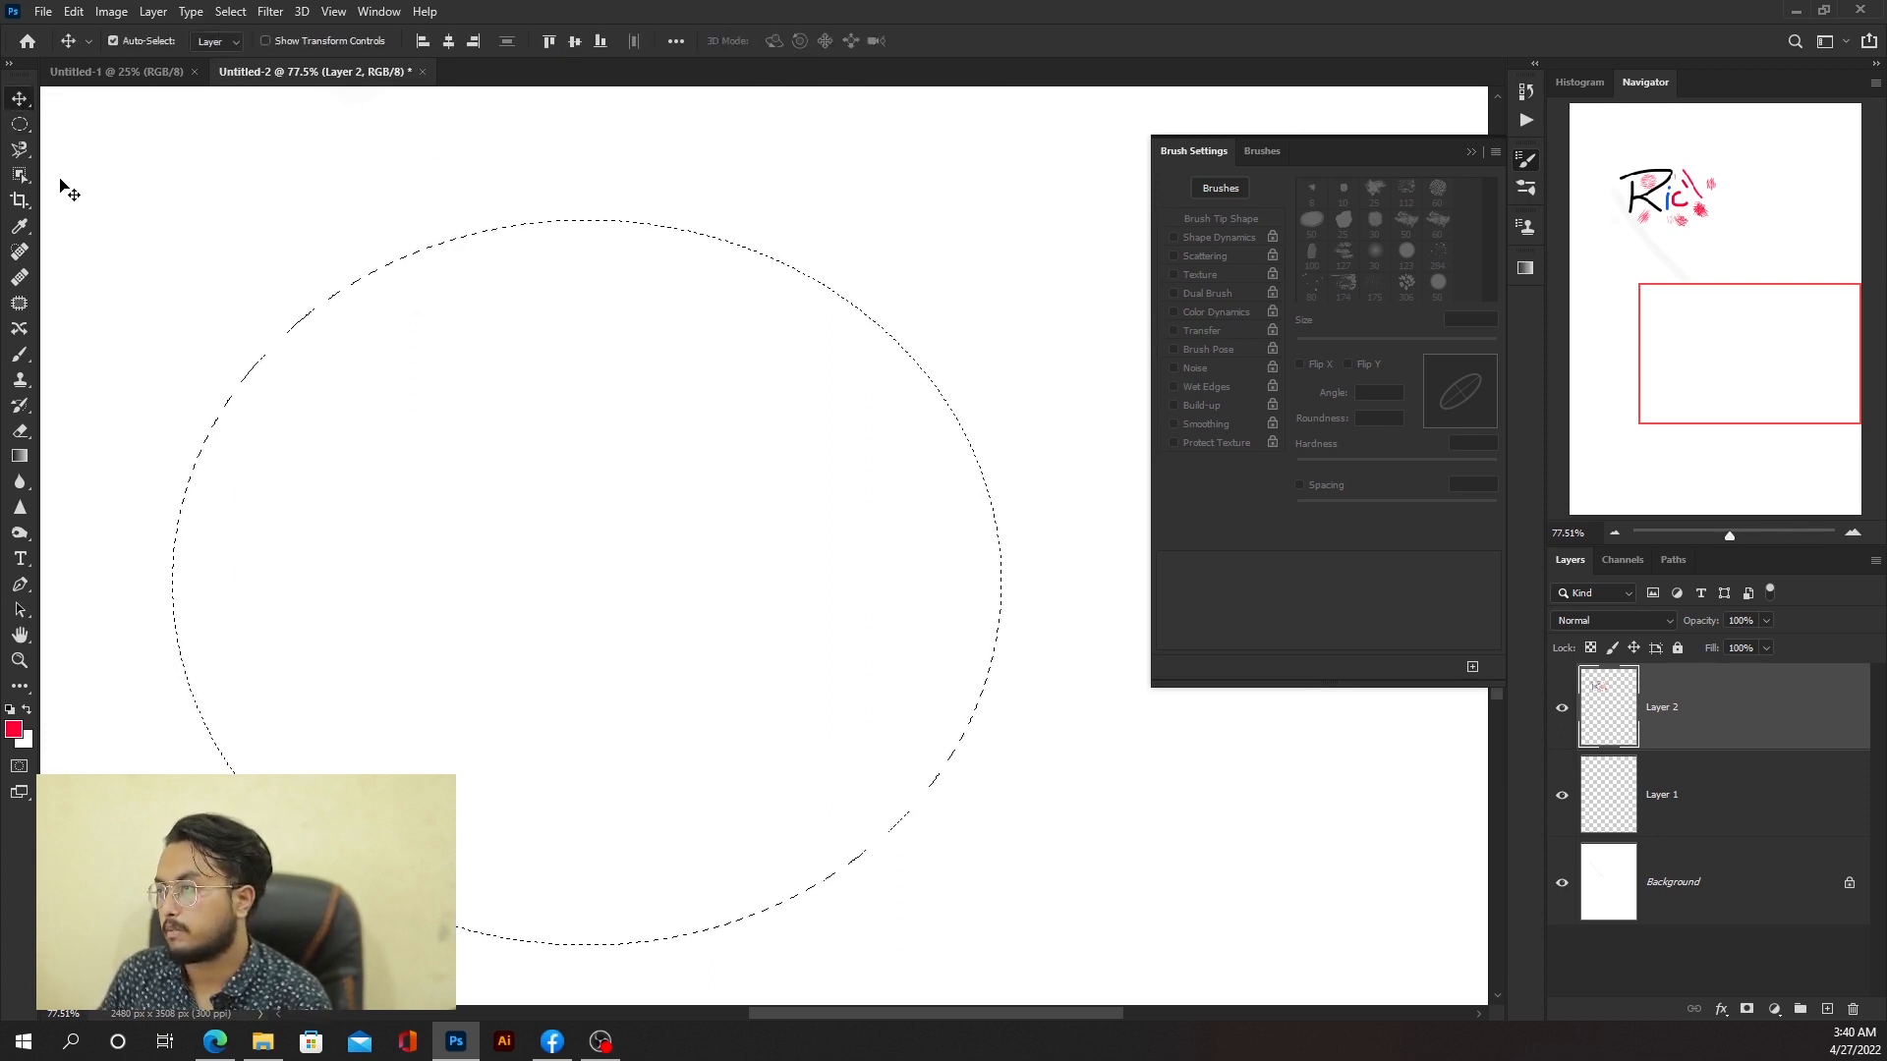
left_click(20, 123)
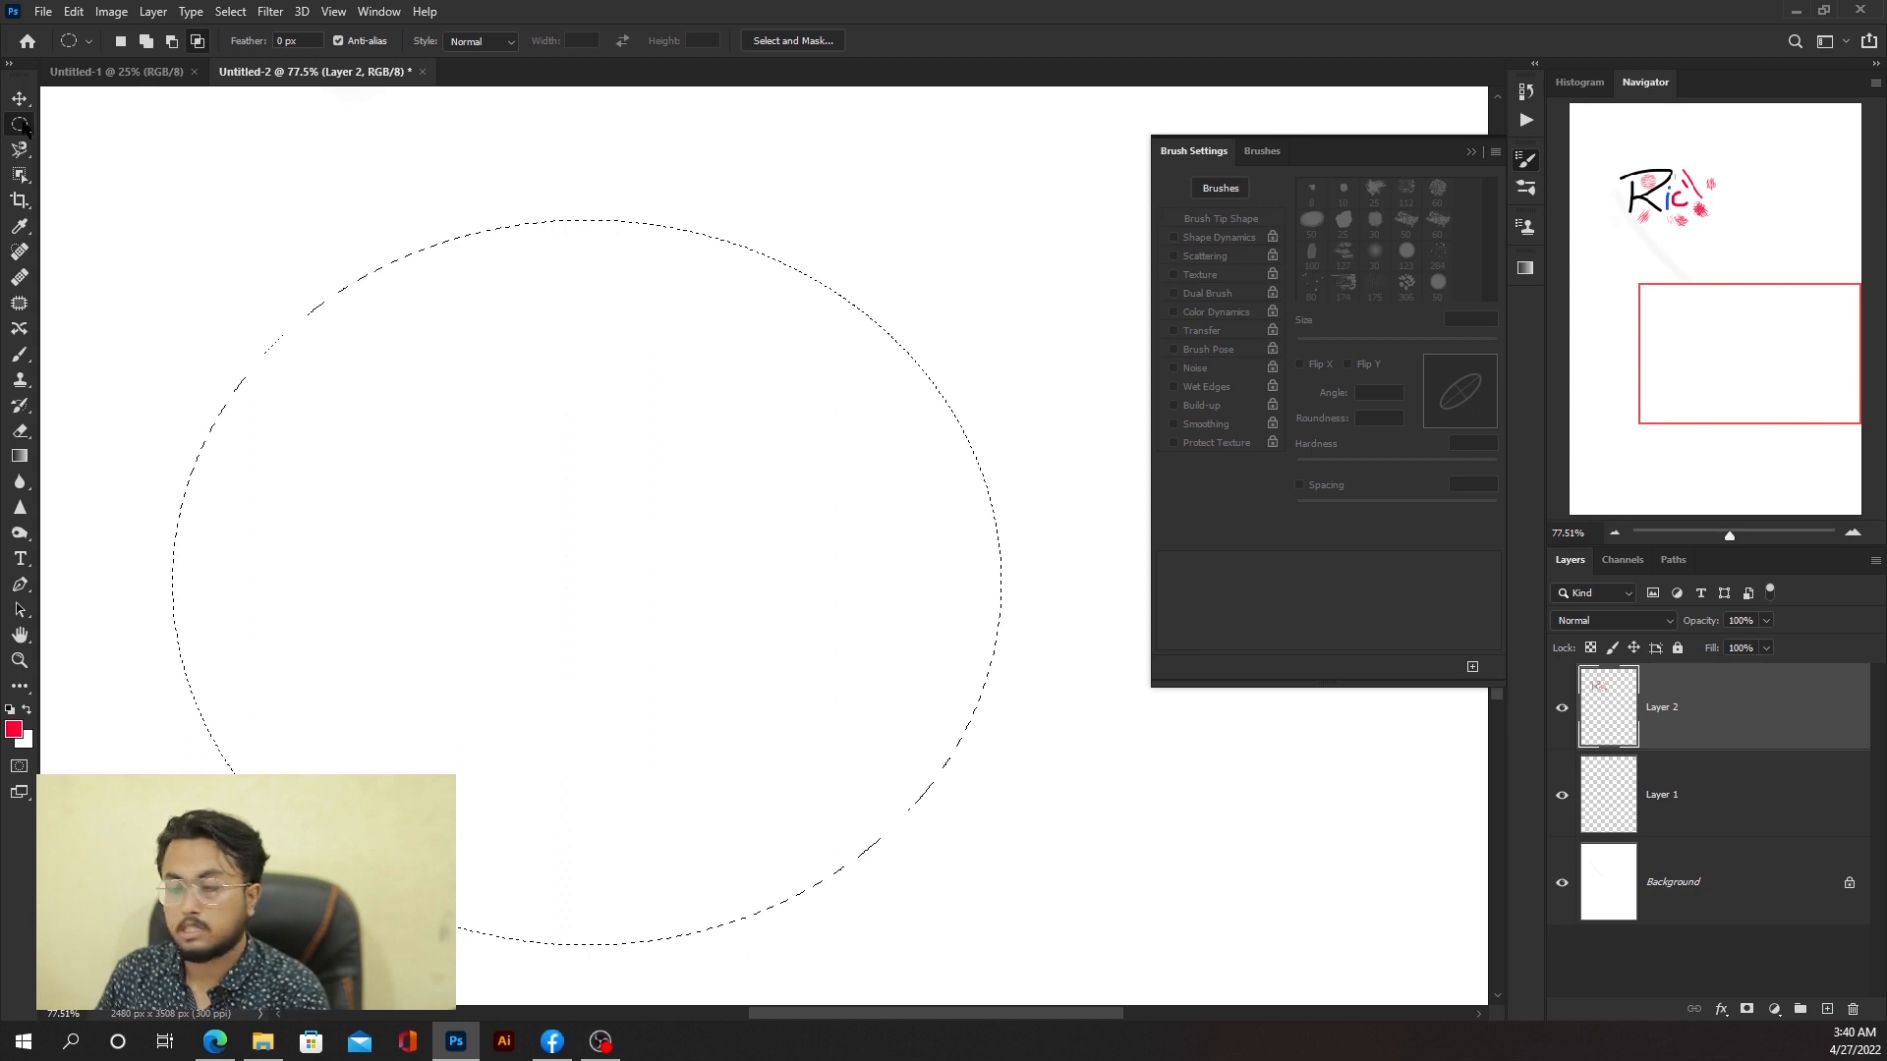
left_click(641, 299)
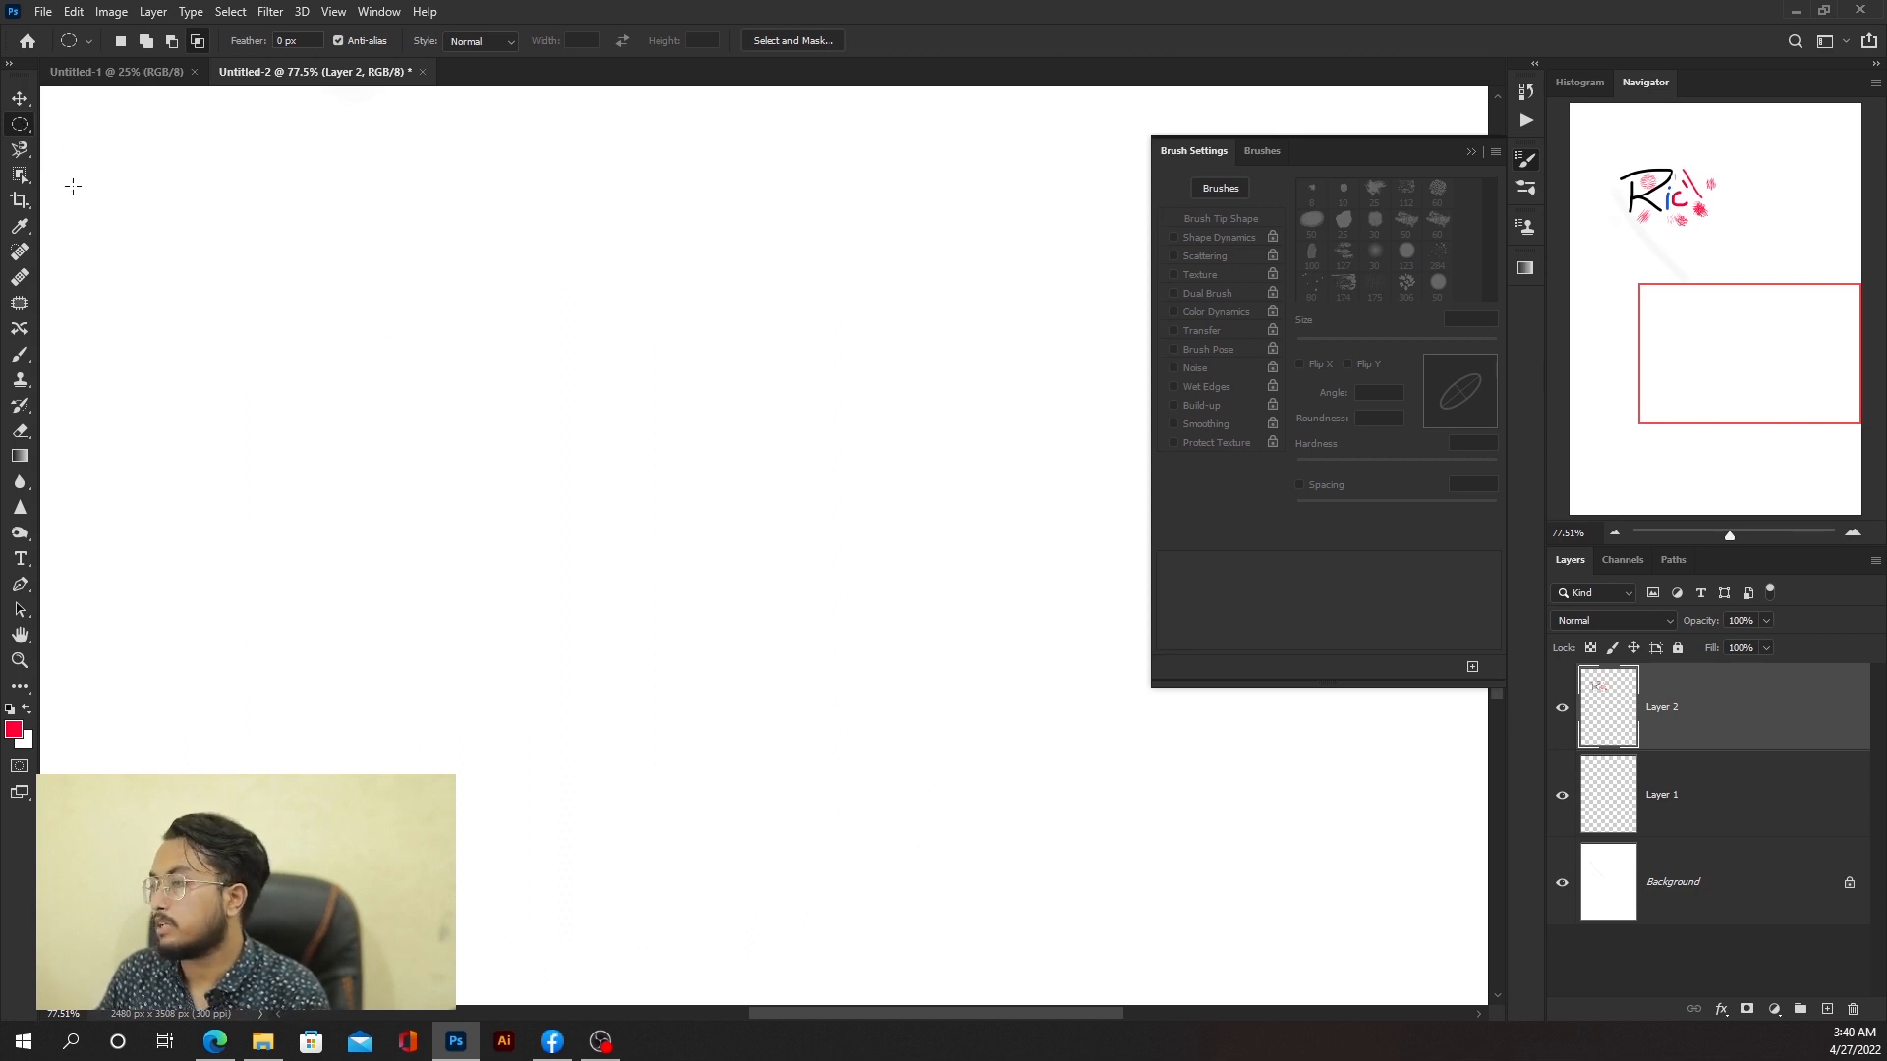
Step: Return to the Brush tool and pick the Charcoal Pencil preset from the Legacy Brushes group
key("b")
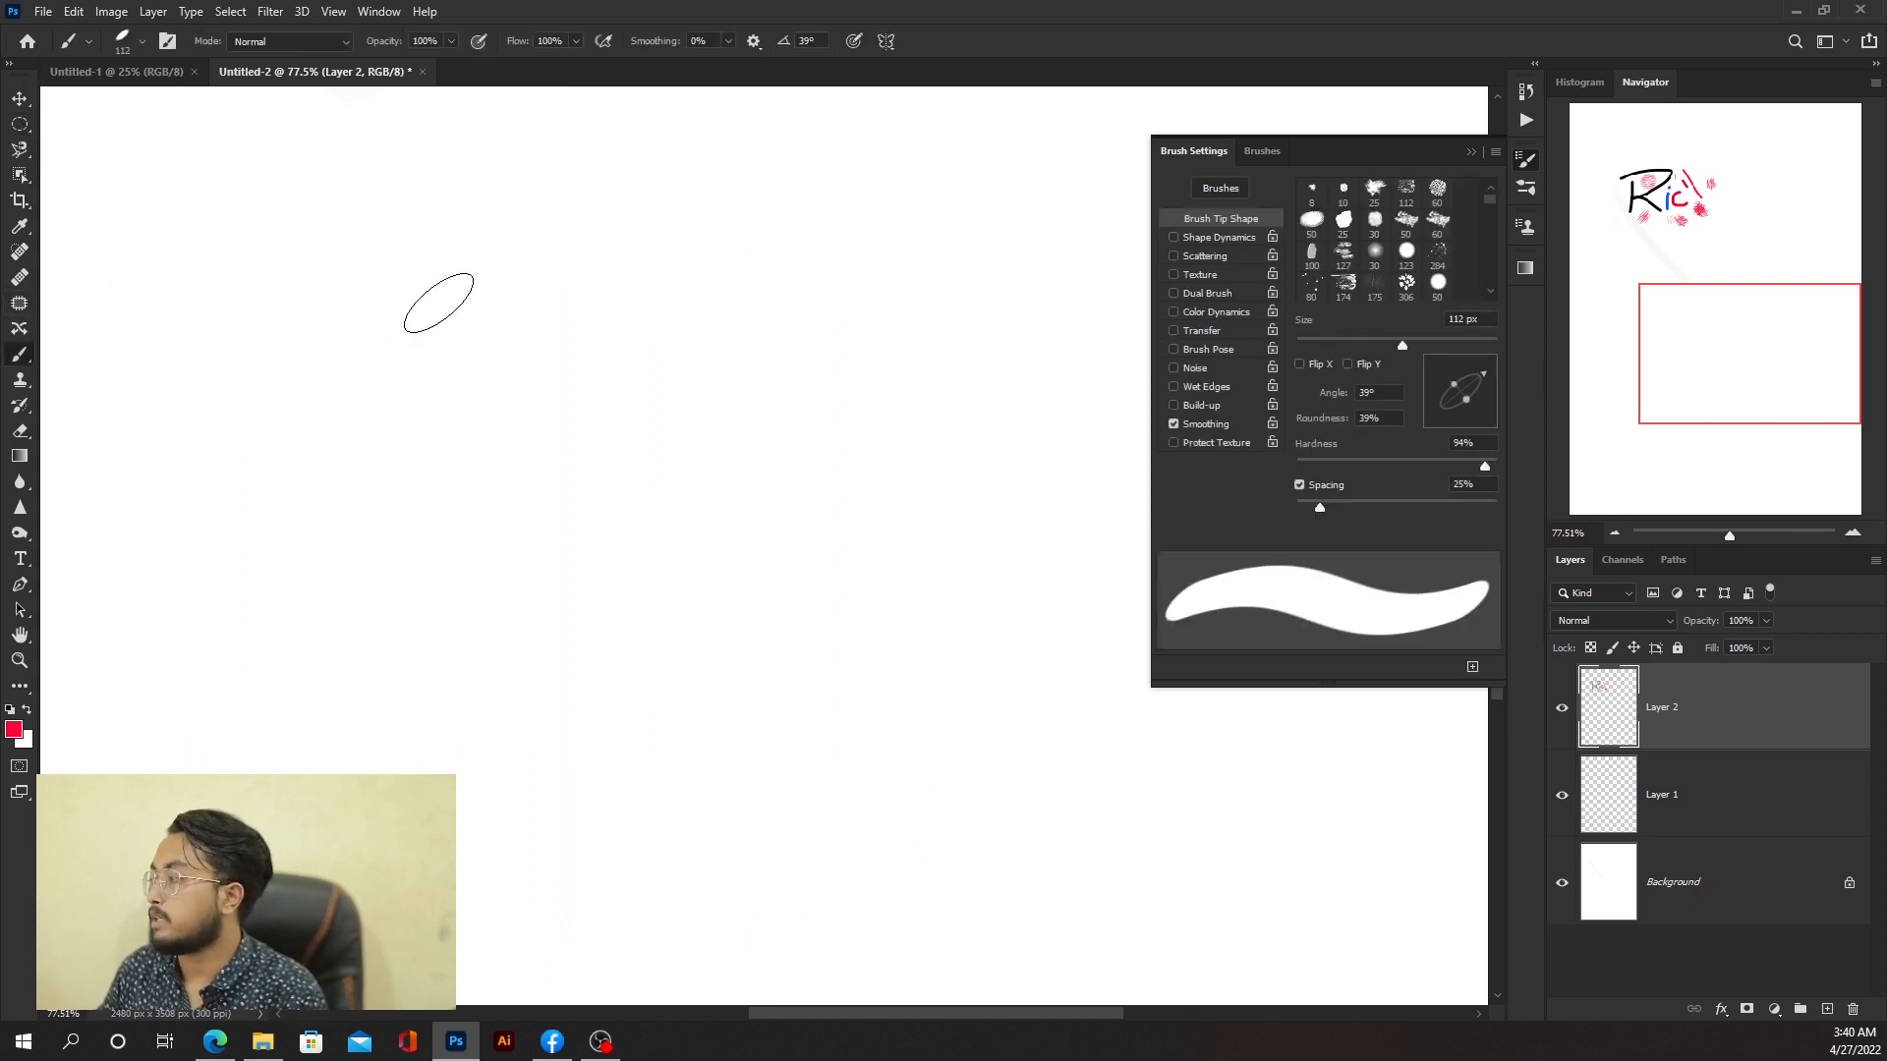
scroll(1187, 428, "down", 1)
left_click(1262, 152)
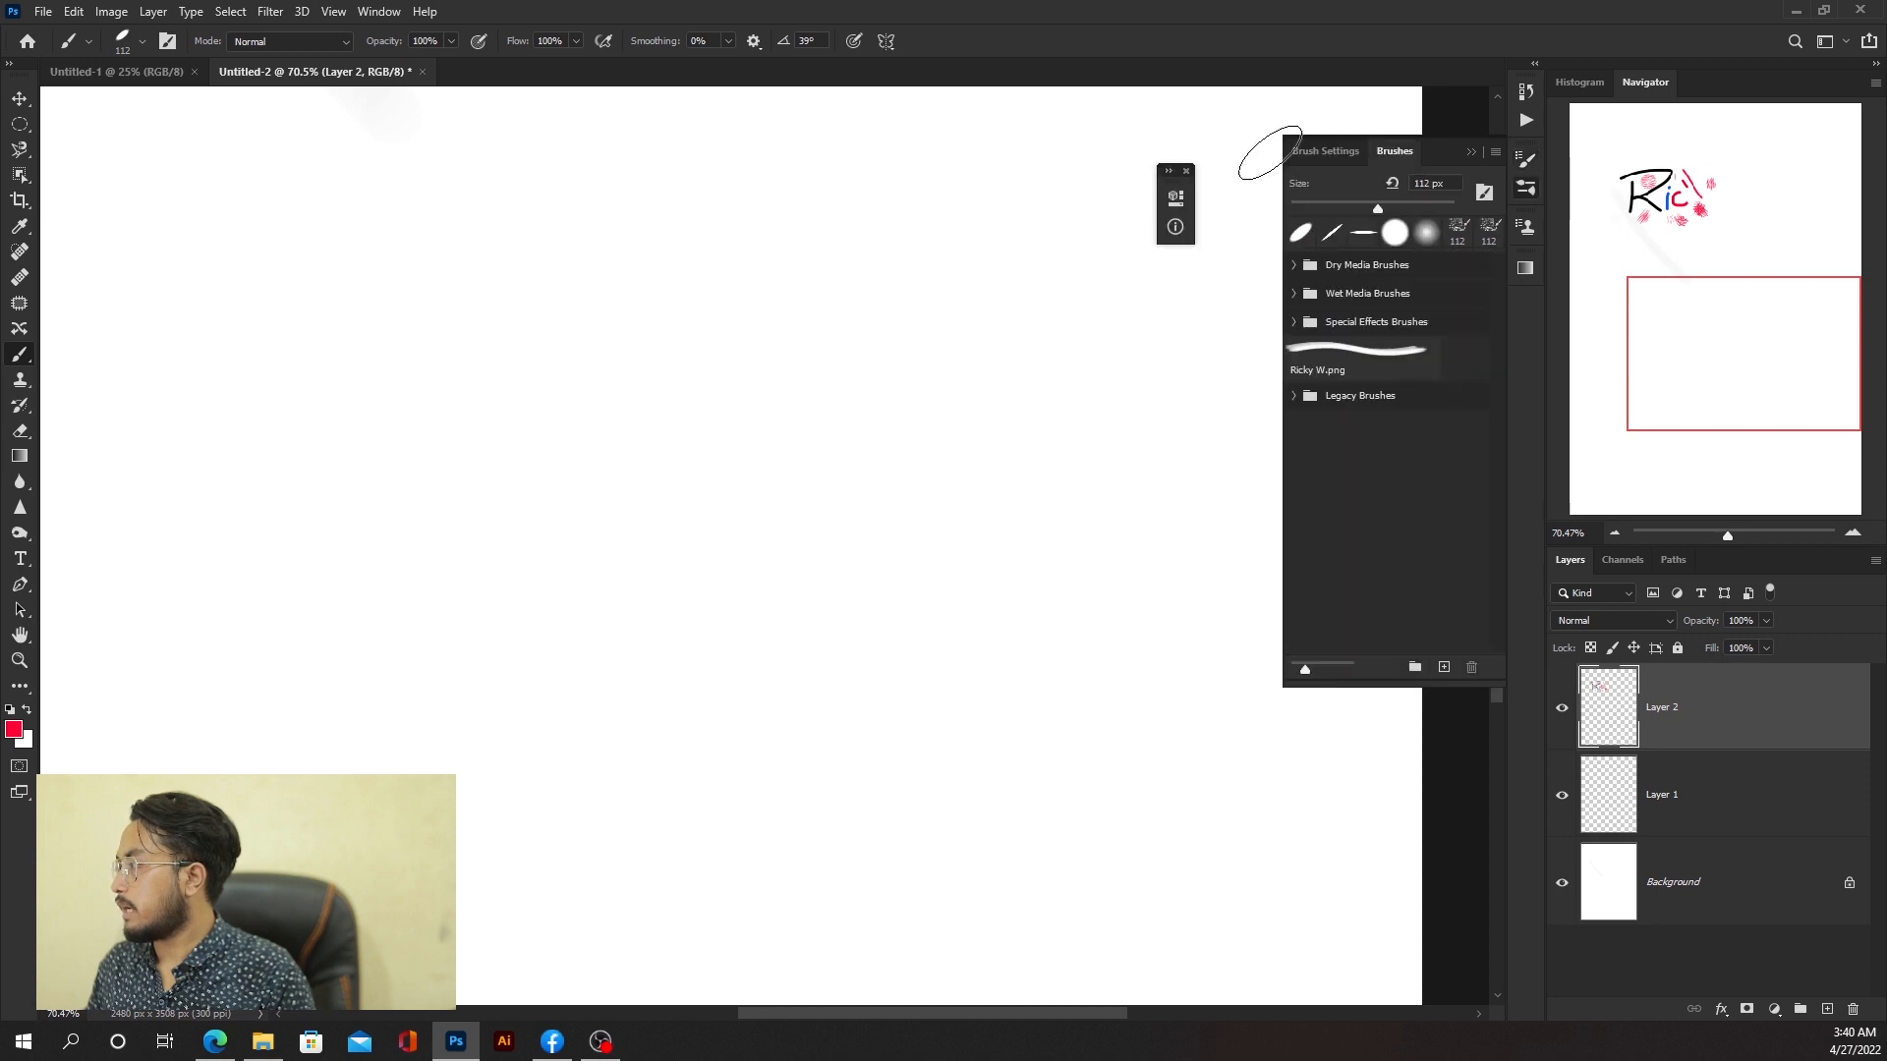
left_click(1295, 396)
left_click(1376, 433)
scroll(1395, 491, "down", 5)
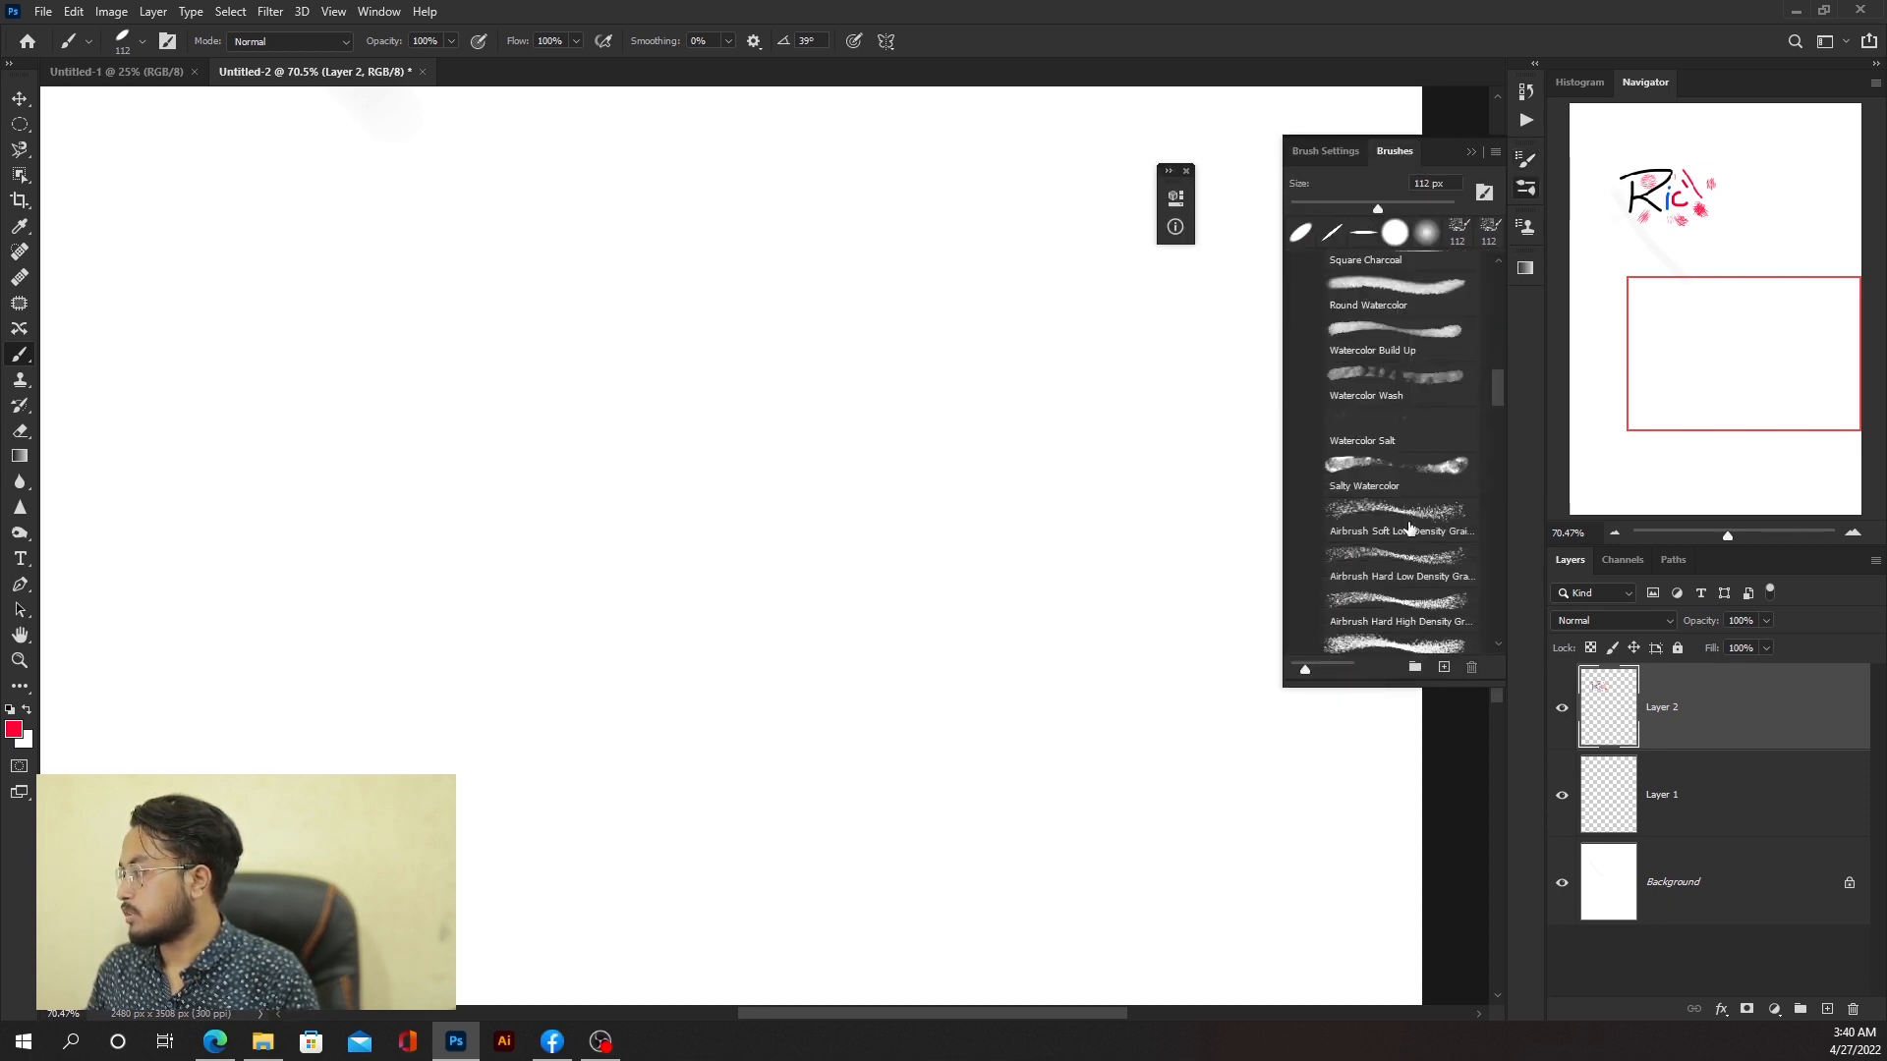
scroll(1409, 528, "down", 8)
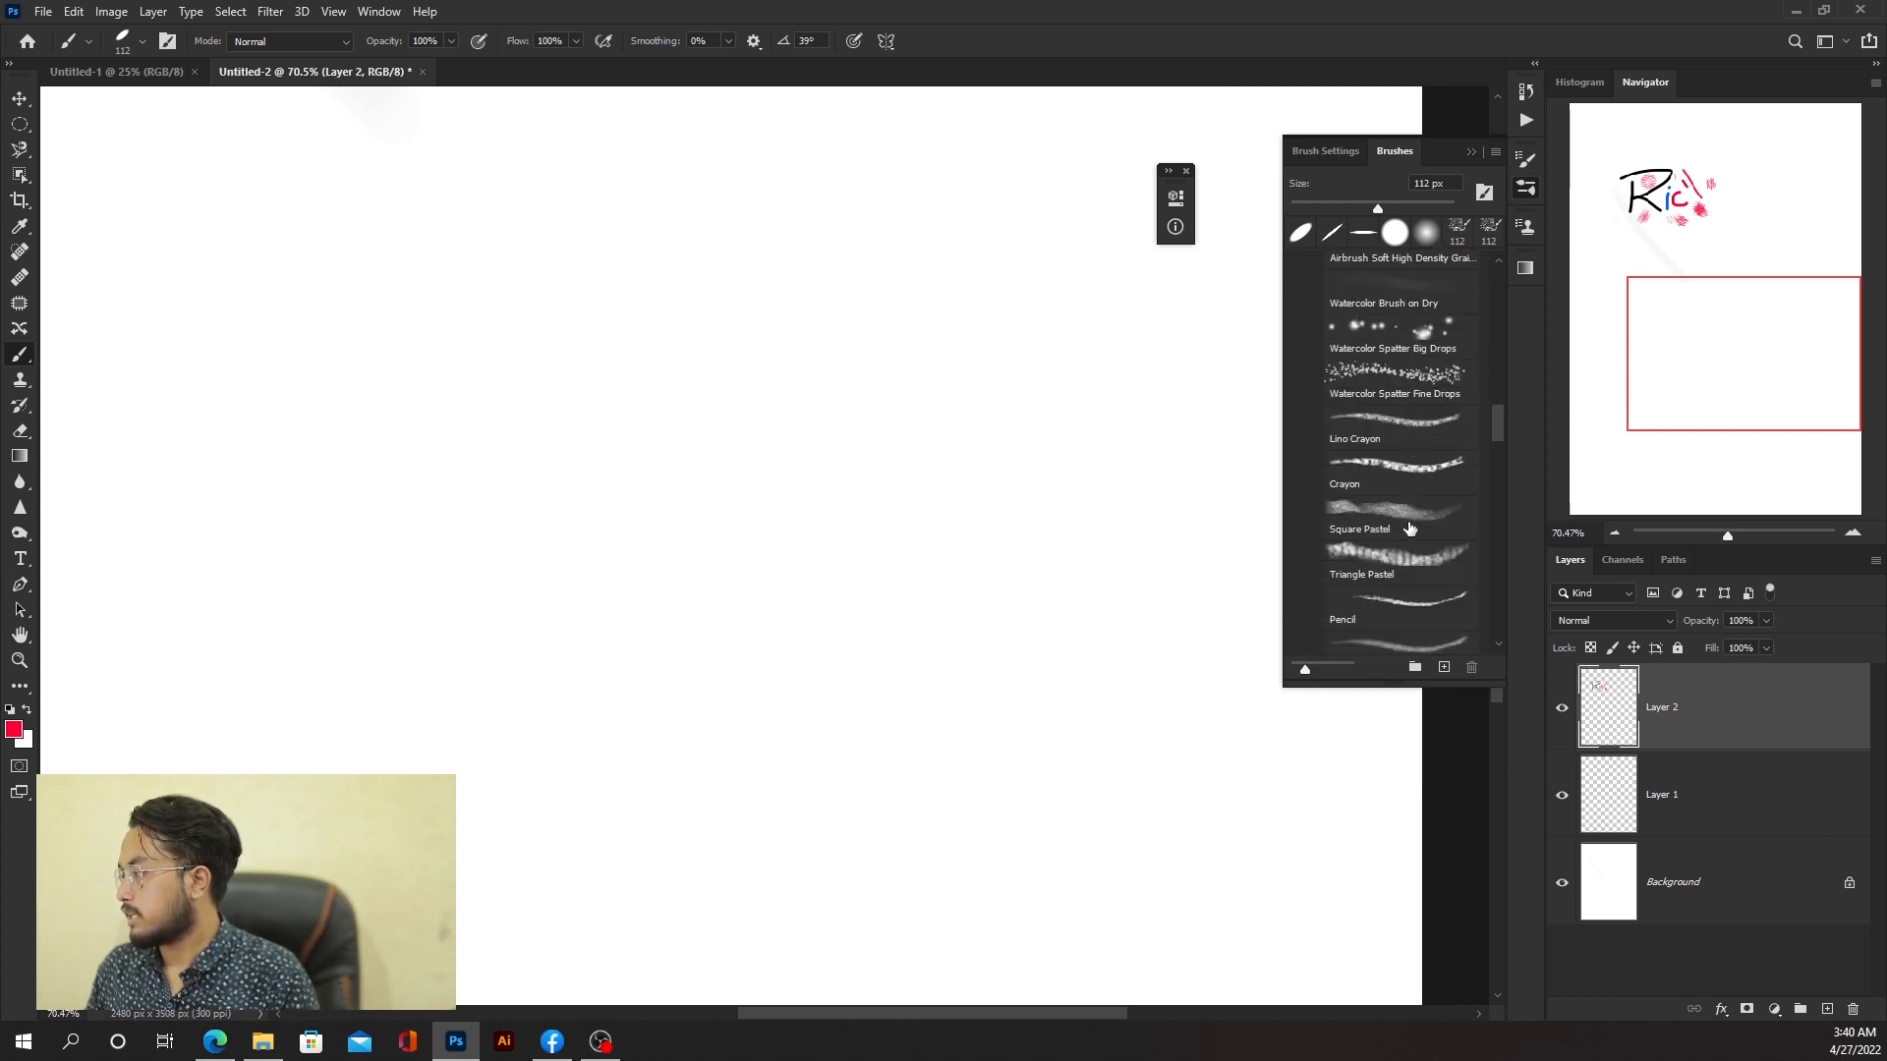
scroll(1409, 529, "down", 6)
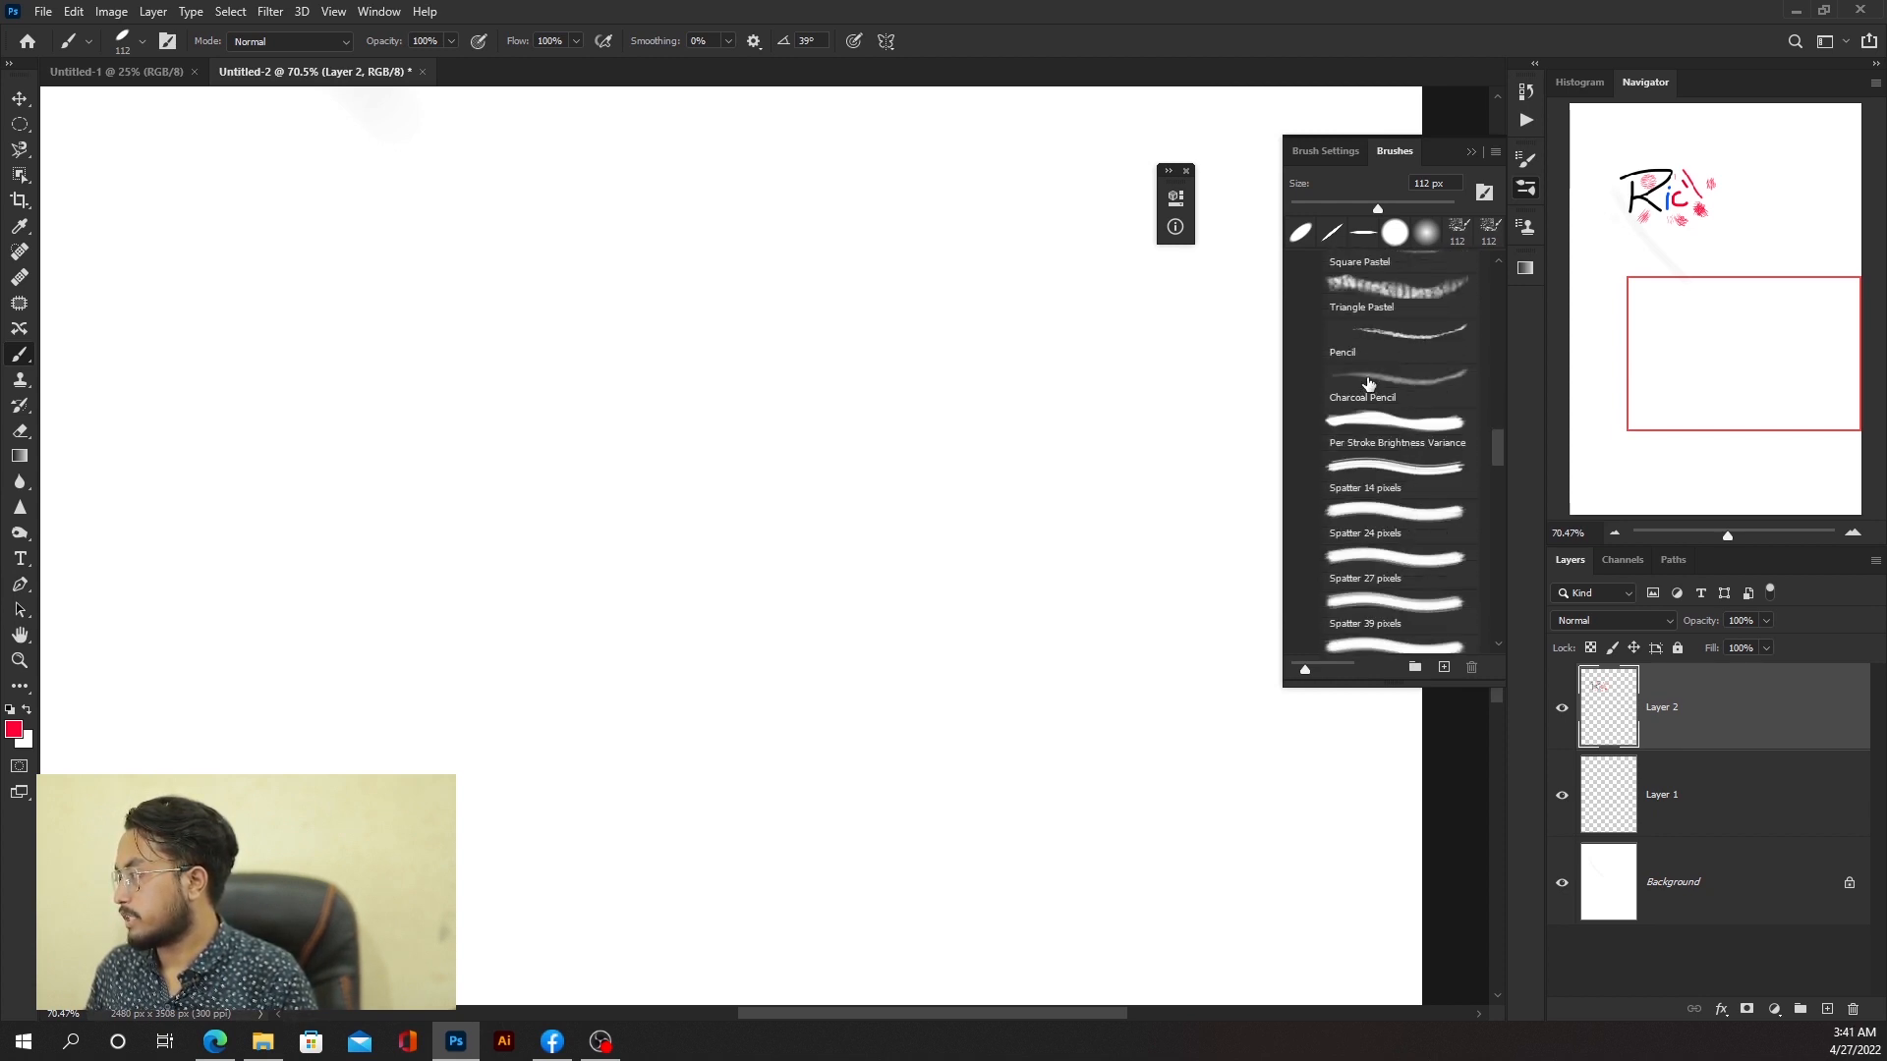
left_click(1369, 383)
Step: Paint a few red Charcoal Pencil strokes and undo them all
left_click_drag(548, 482, 777, 297)
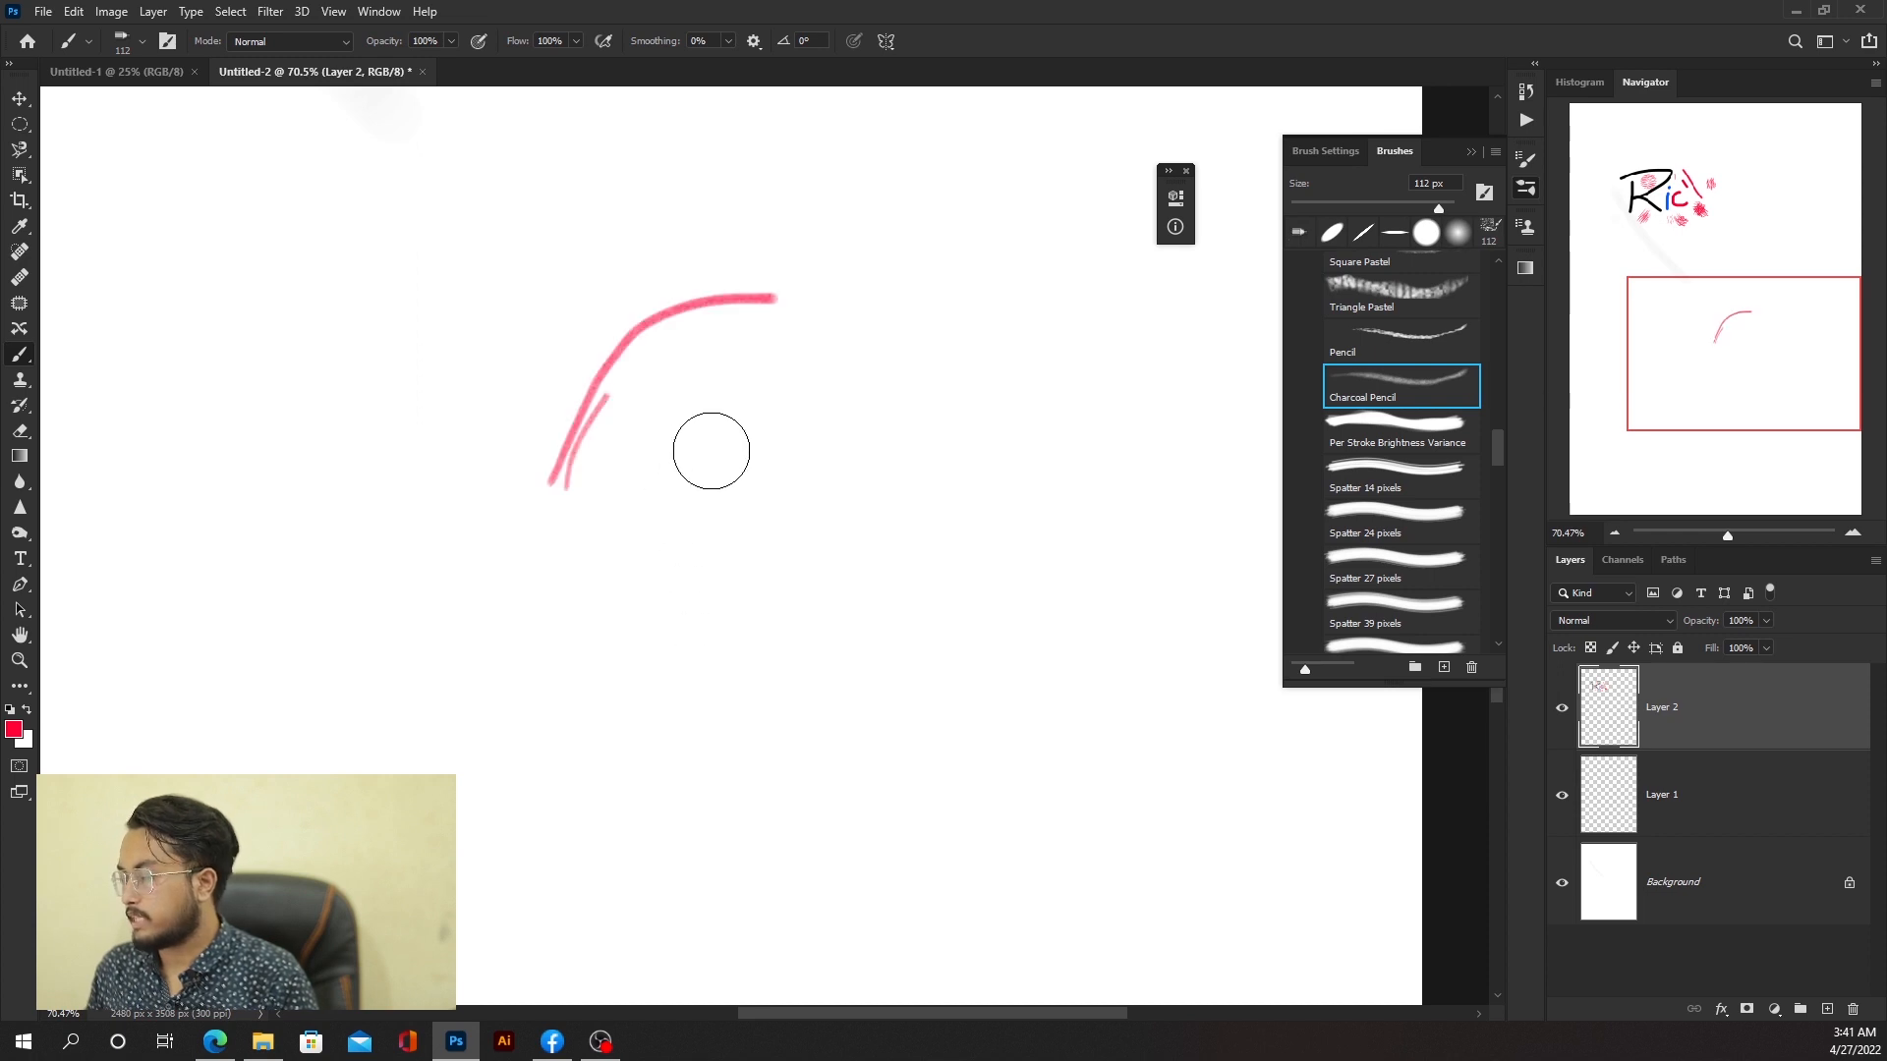
left_click_drag(699, 478, 674, 538)
mouse_move(680, 642)
left_mouse_down()
mouse_move(813, 377)
mouse_move(841, 621)
mouse_move(906, 692)
left_mouse_up()
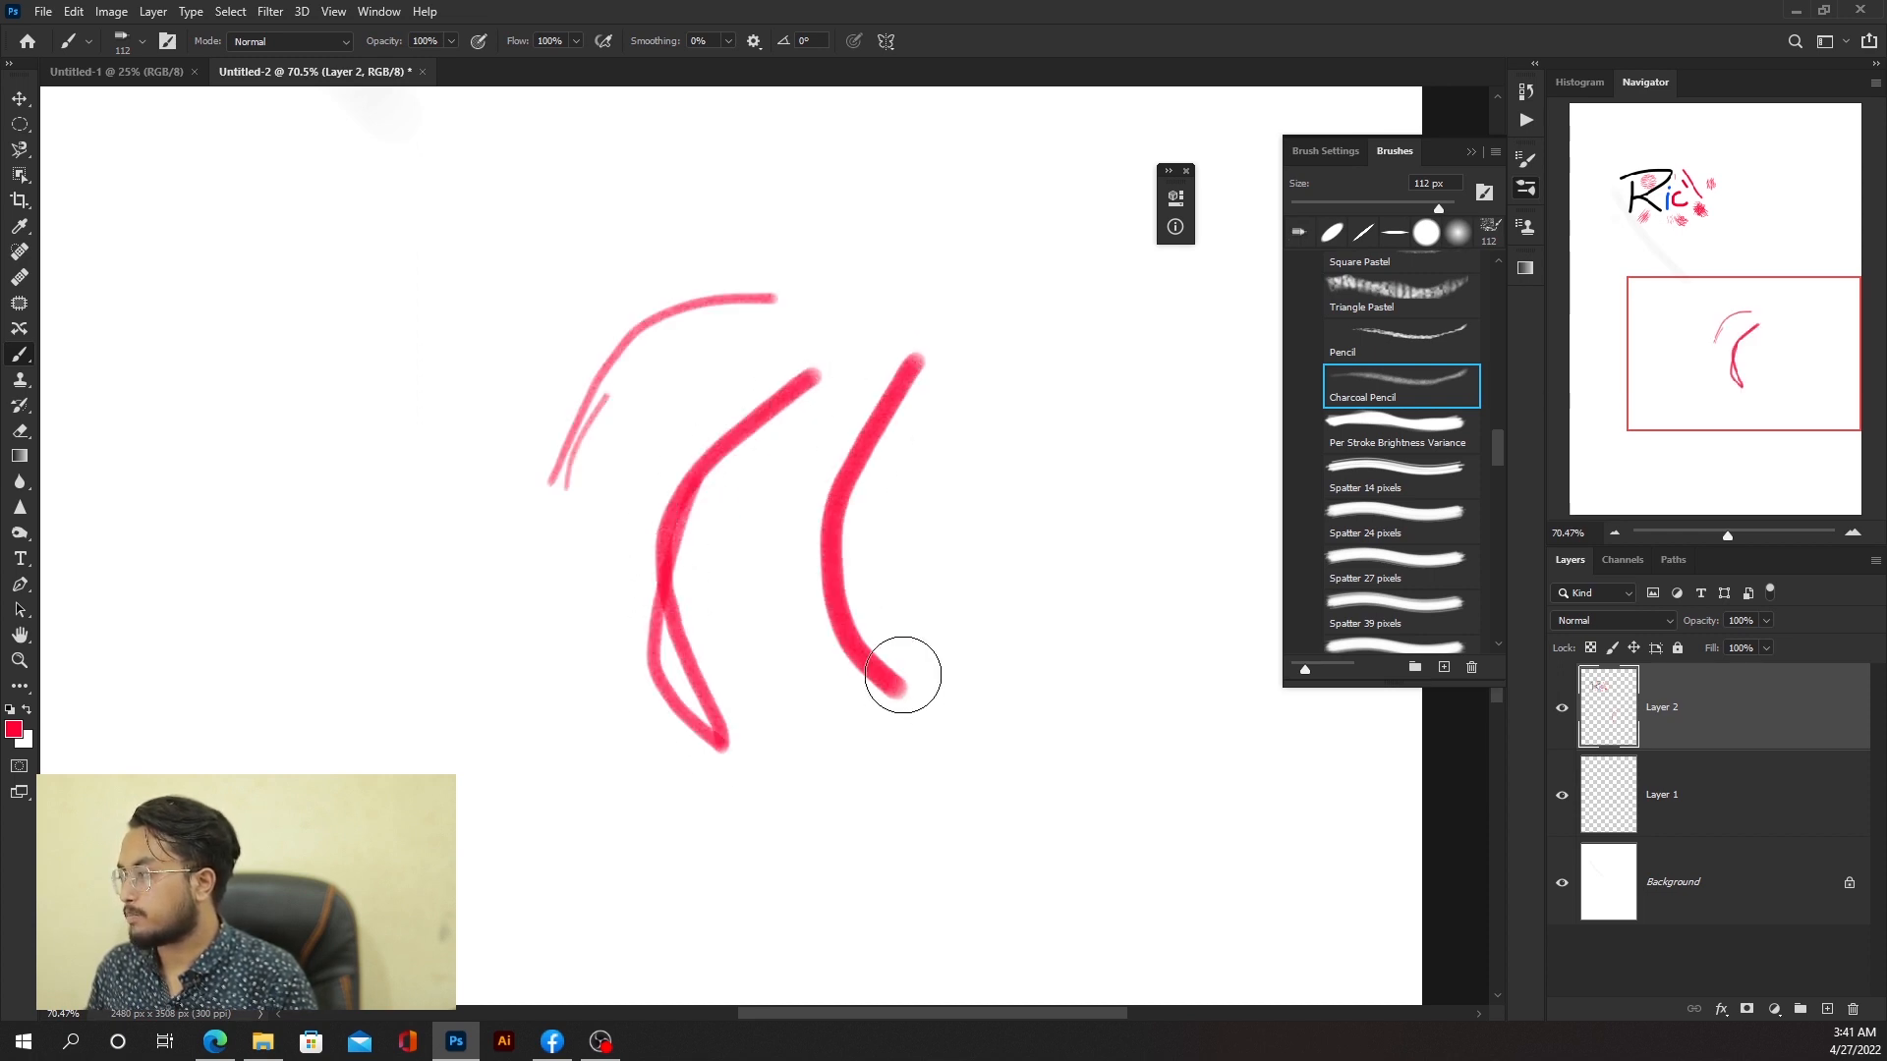
key("ctrl+z")
key("ctrl+z")
key("ctrl+z")
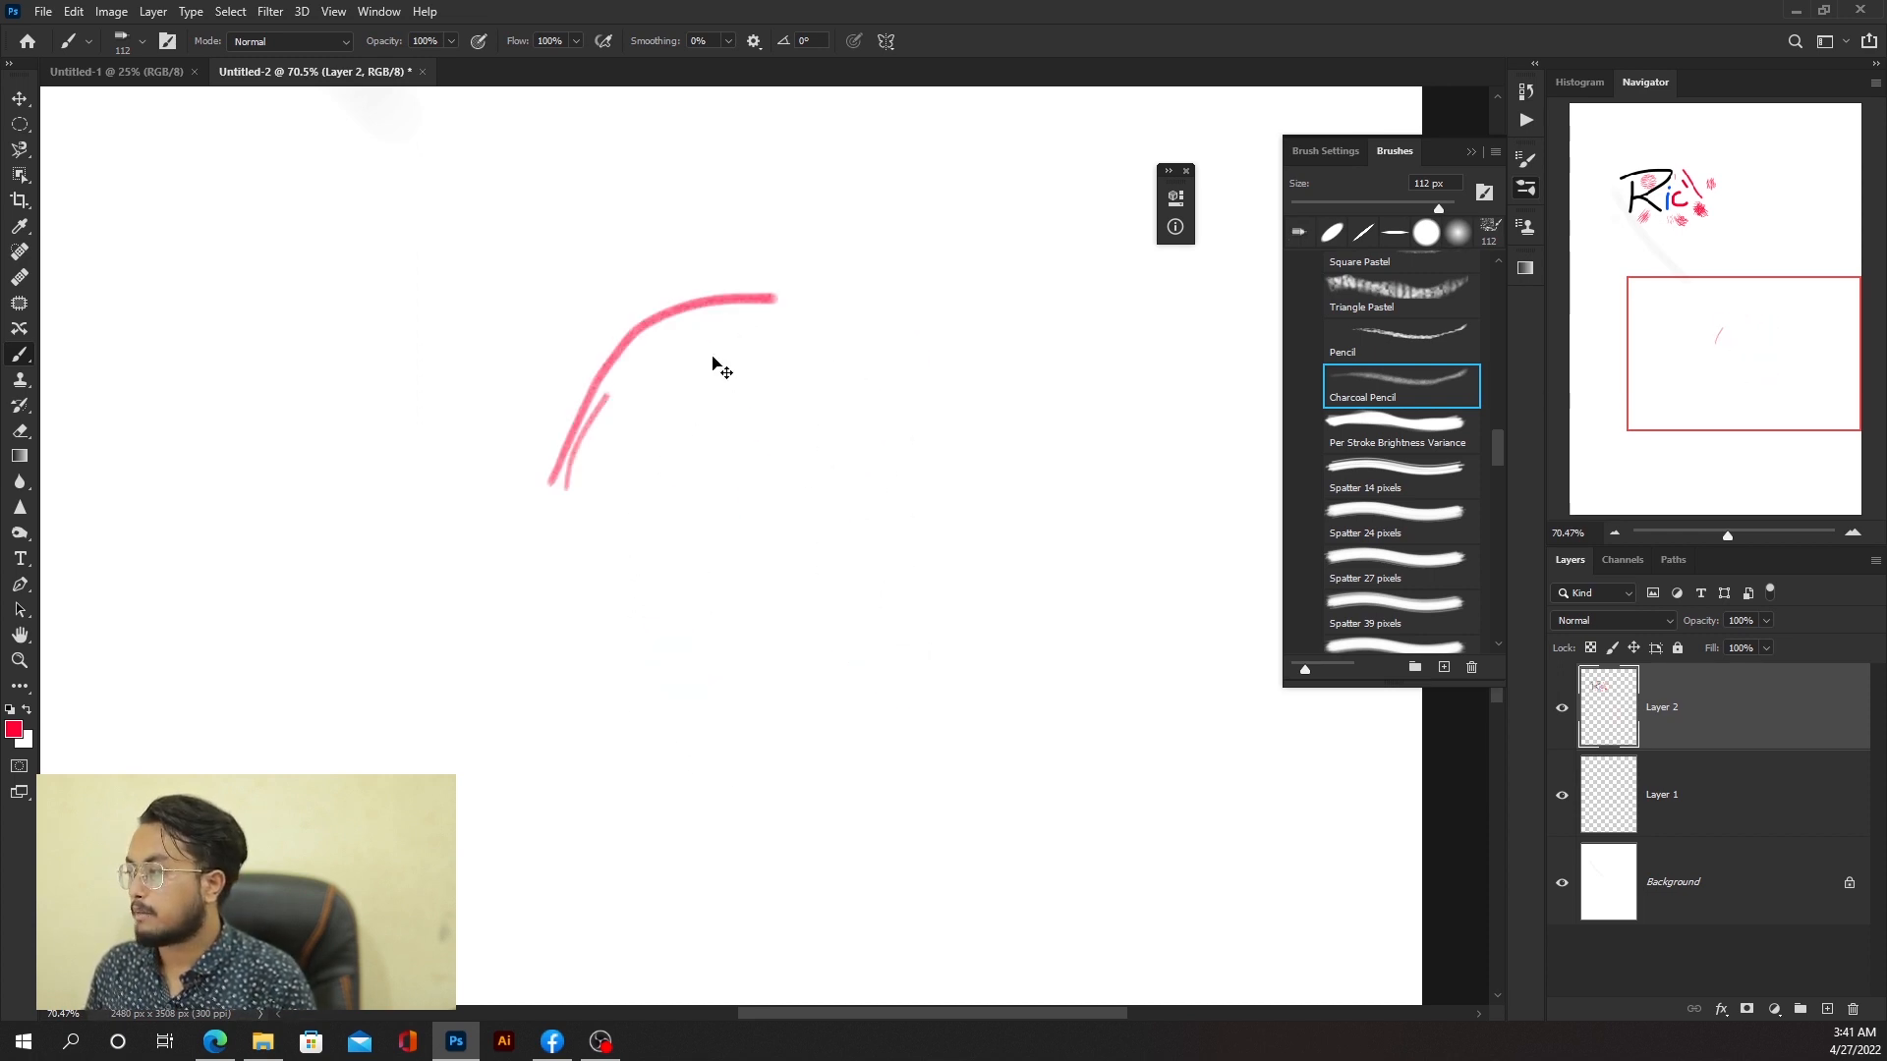
key("ctrl+z")
Step: Reset the colours to default black and paint three vertical charcoal strokes
key("d")
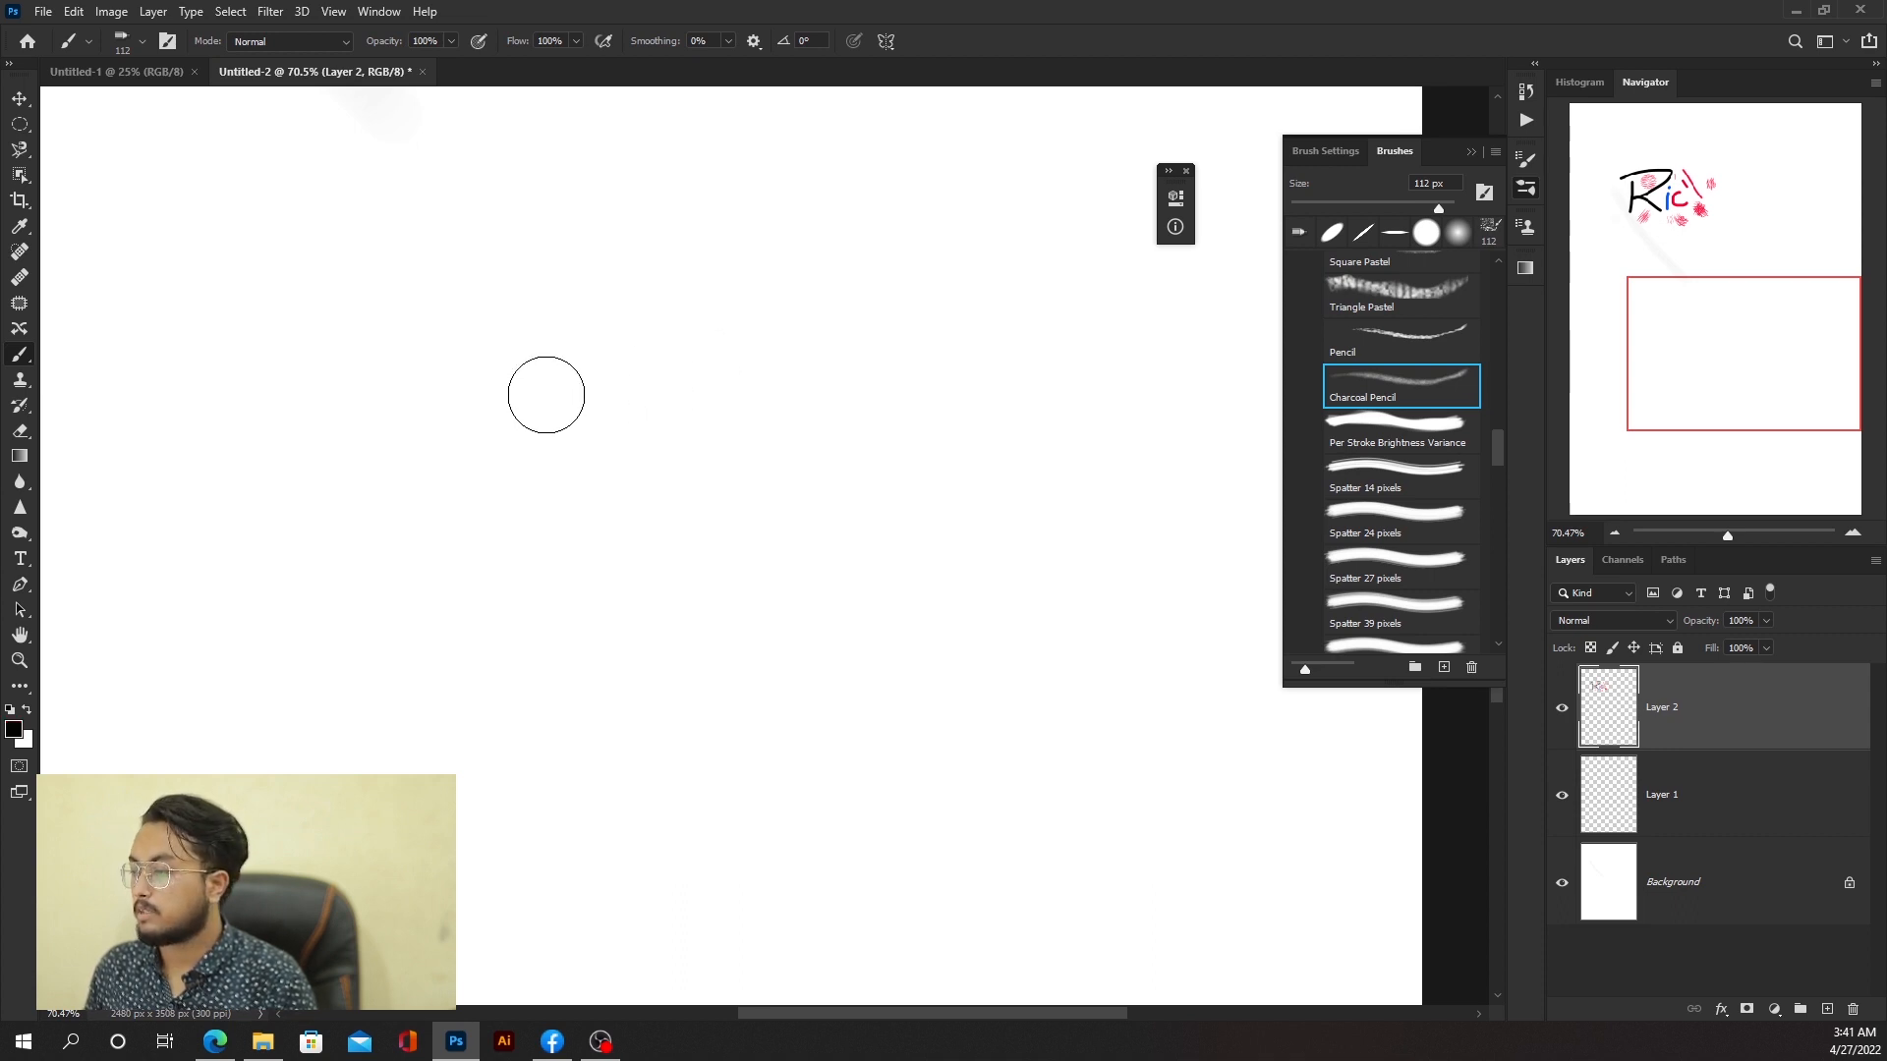
left_click_drag(703, 212, 496, 600)
mouse_move(742, 310)
left_mouse_down()
mouse_move(716, 551)
mouse_move(691, 587)
left_mouse_up()
left_click_drag(857, 369, 829, 541)
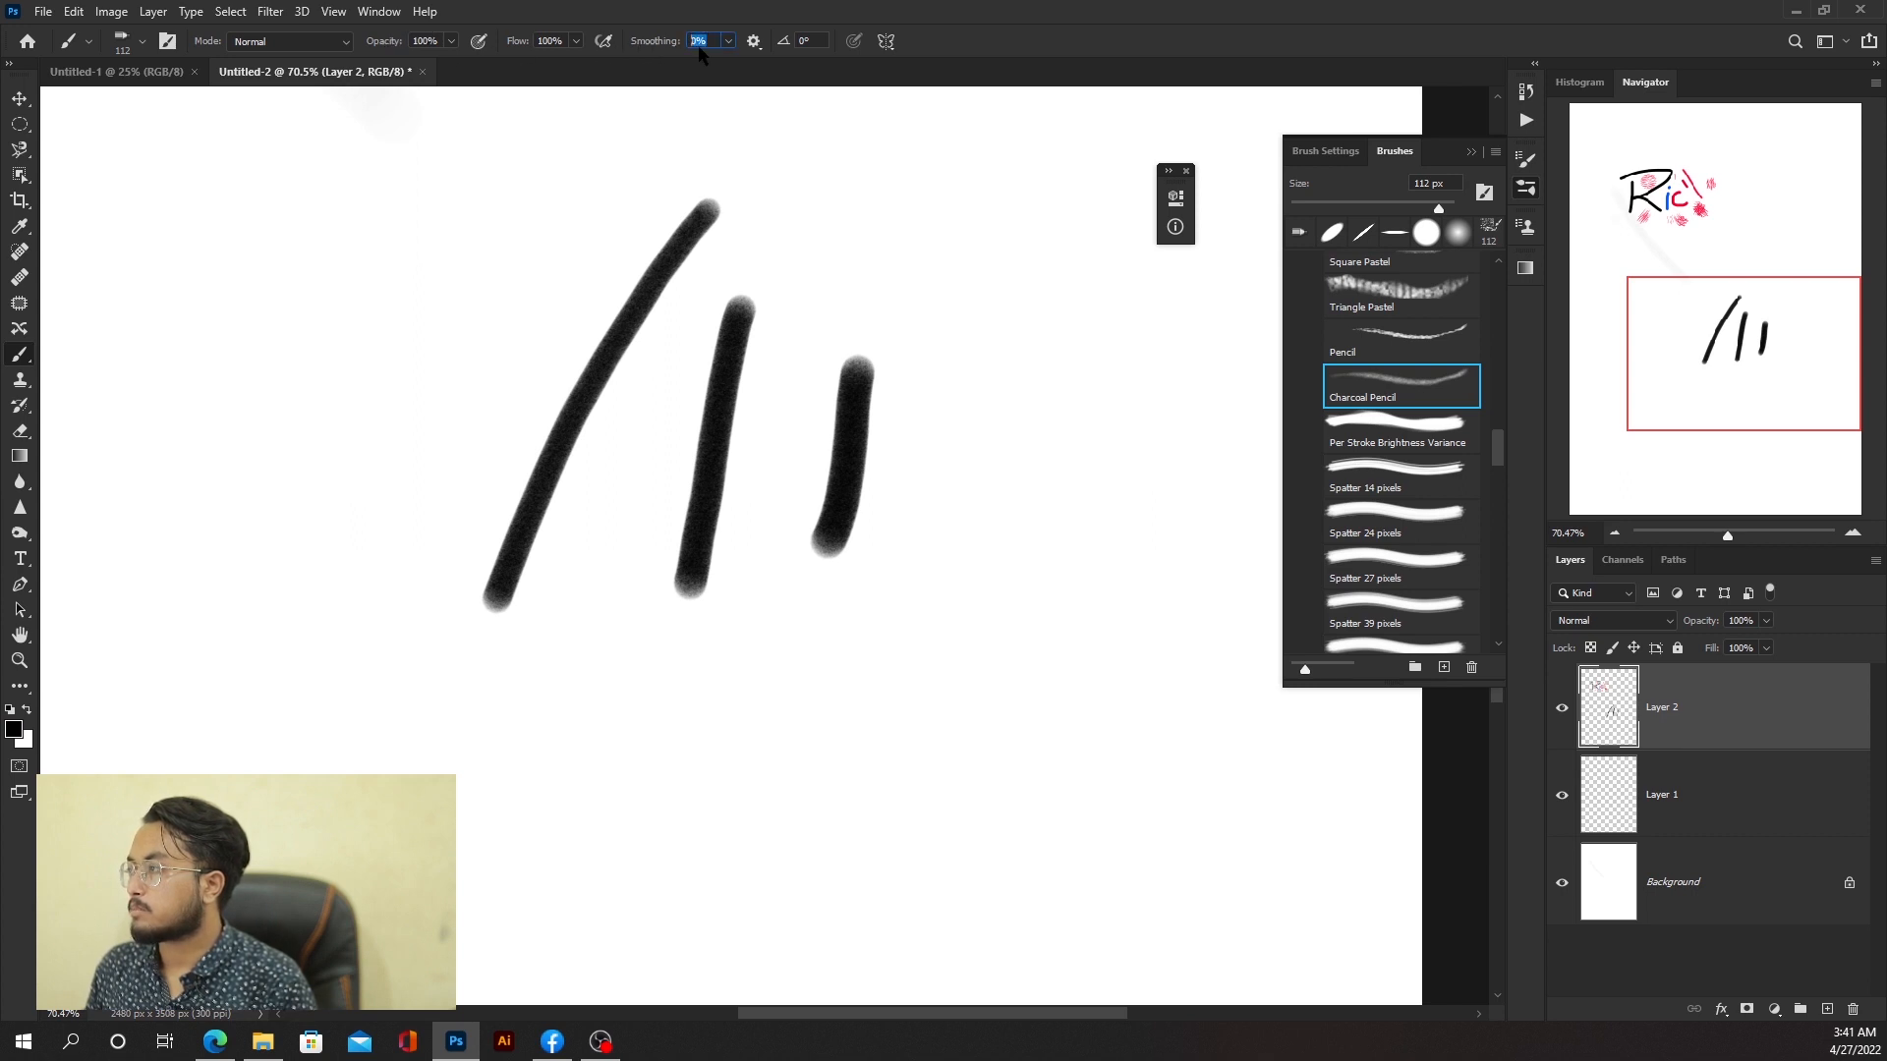
Step: Set brush Smoothing to 100% and paint a long looping stroke across the lines
left_click(729, 41)
left_click_drag(833, 74, 835, 74)
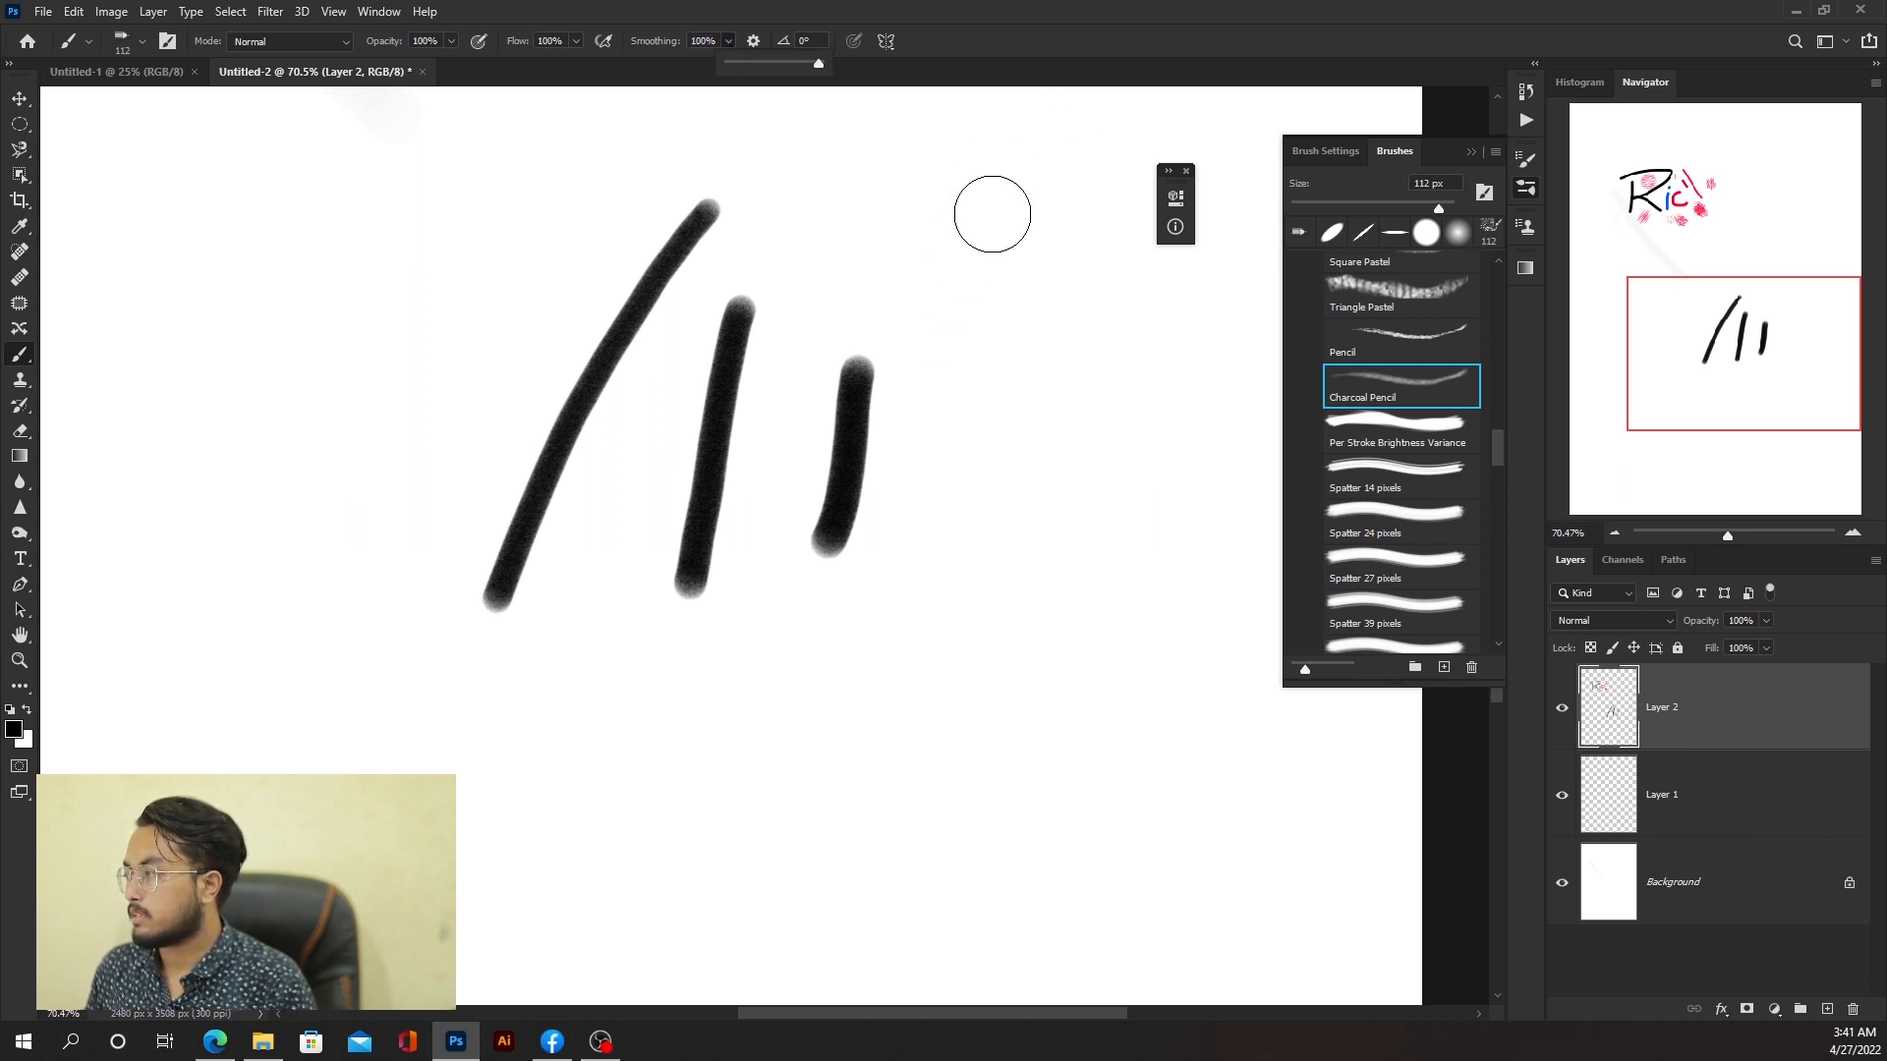
mouse_move(990, 210)
left_mouse_down()
mouse_move(953, 531)
mouse_move(1084, 705)
mouse_move(808, 248)
mouse_move(695, 232)
mouse_move(260, 556)
mouse_move(393, 691)
mouse_move(709, 727)
mouse_move(716, 256)
mouse_move(595, 238)
mouse_move(351, 303)
mouse_move(258, 422)
left_mouse_up()
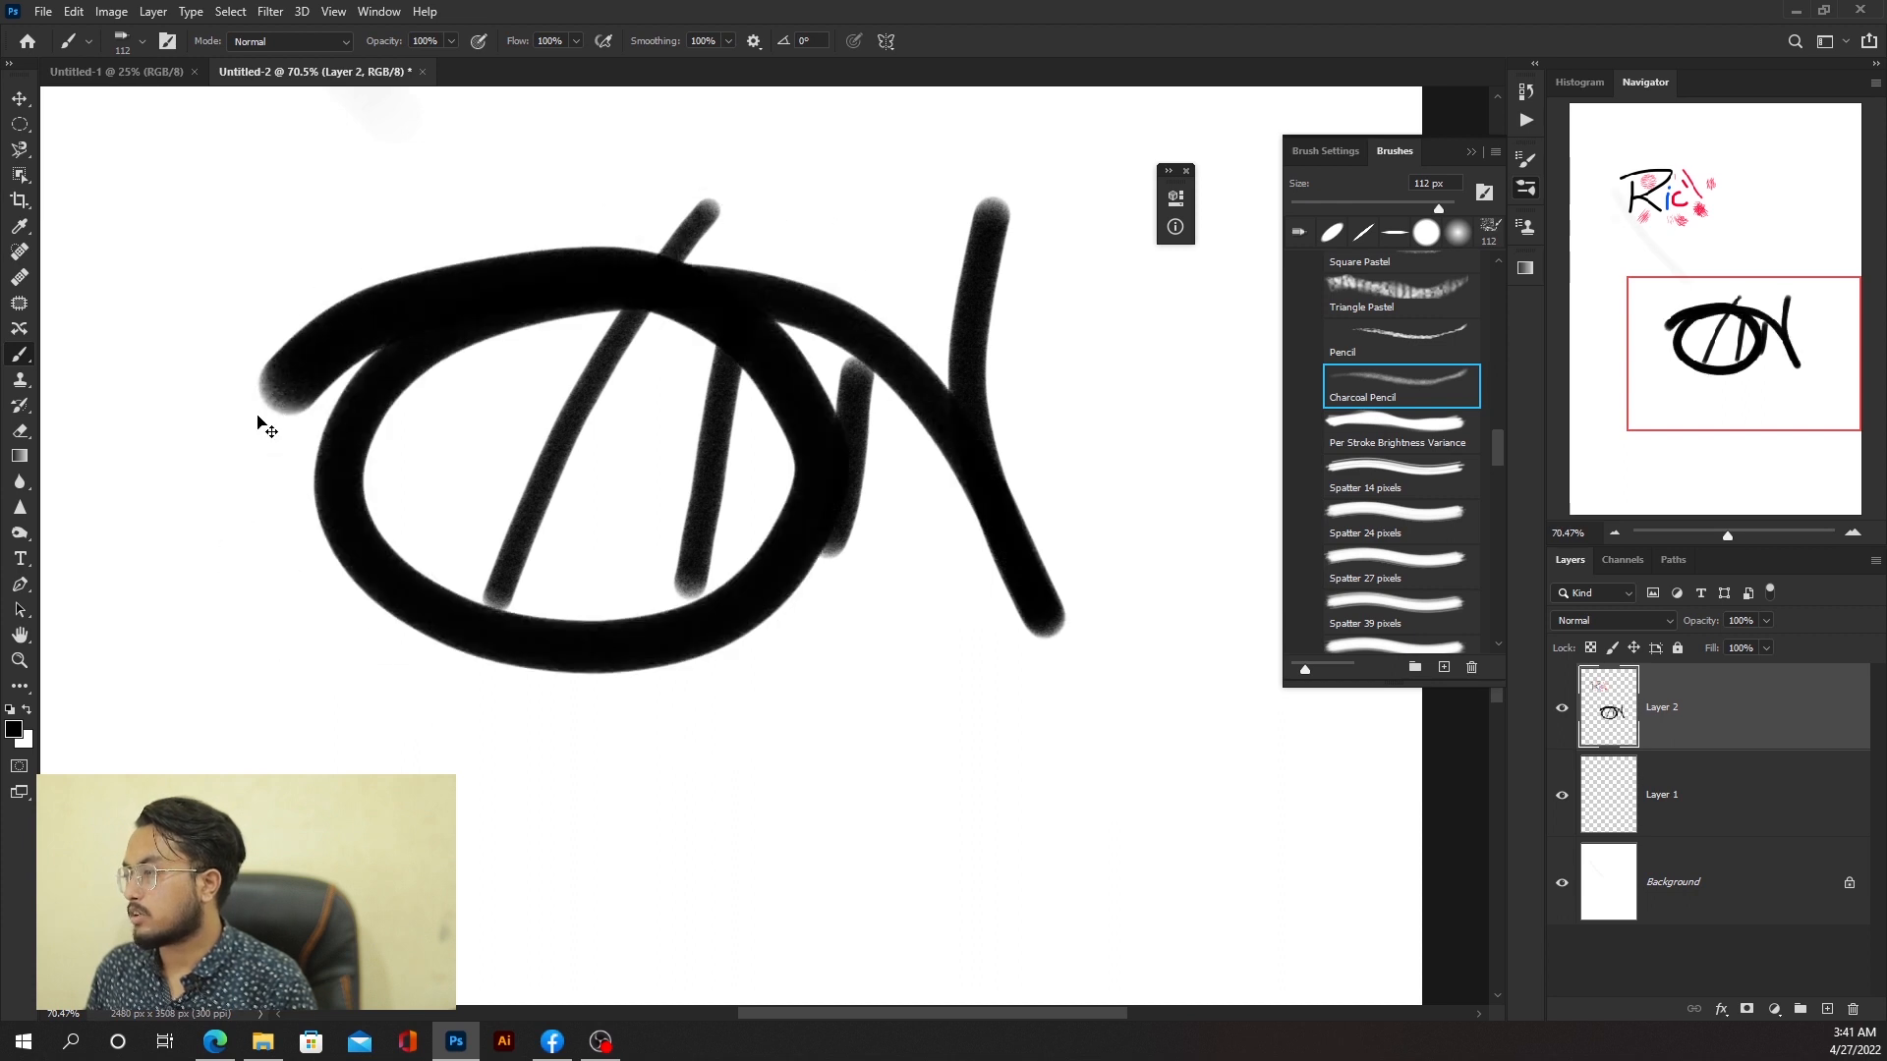
Step: Undo the looping stroke and the vertical strokes
key("ctrl+z")
key("ctrl+z")
key("ctrl+z")
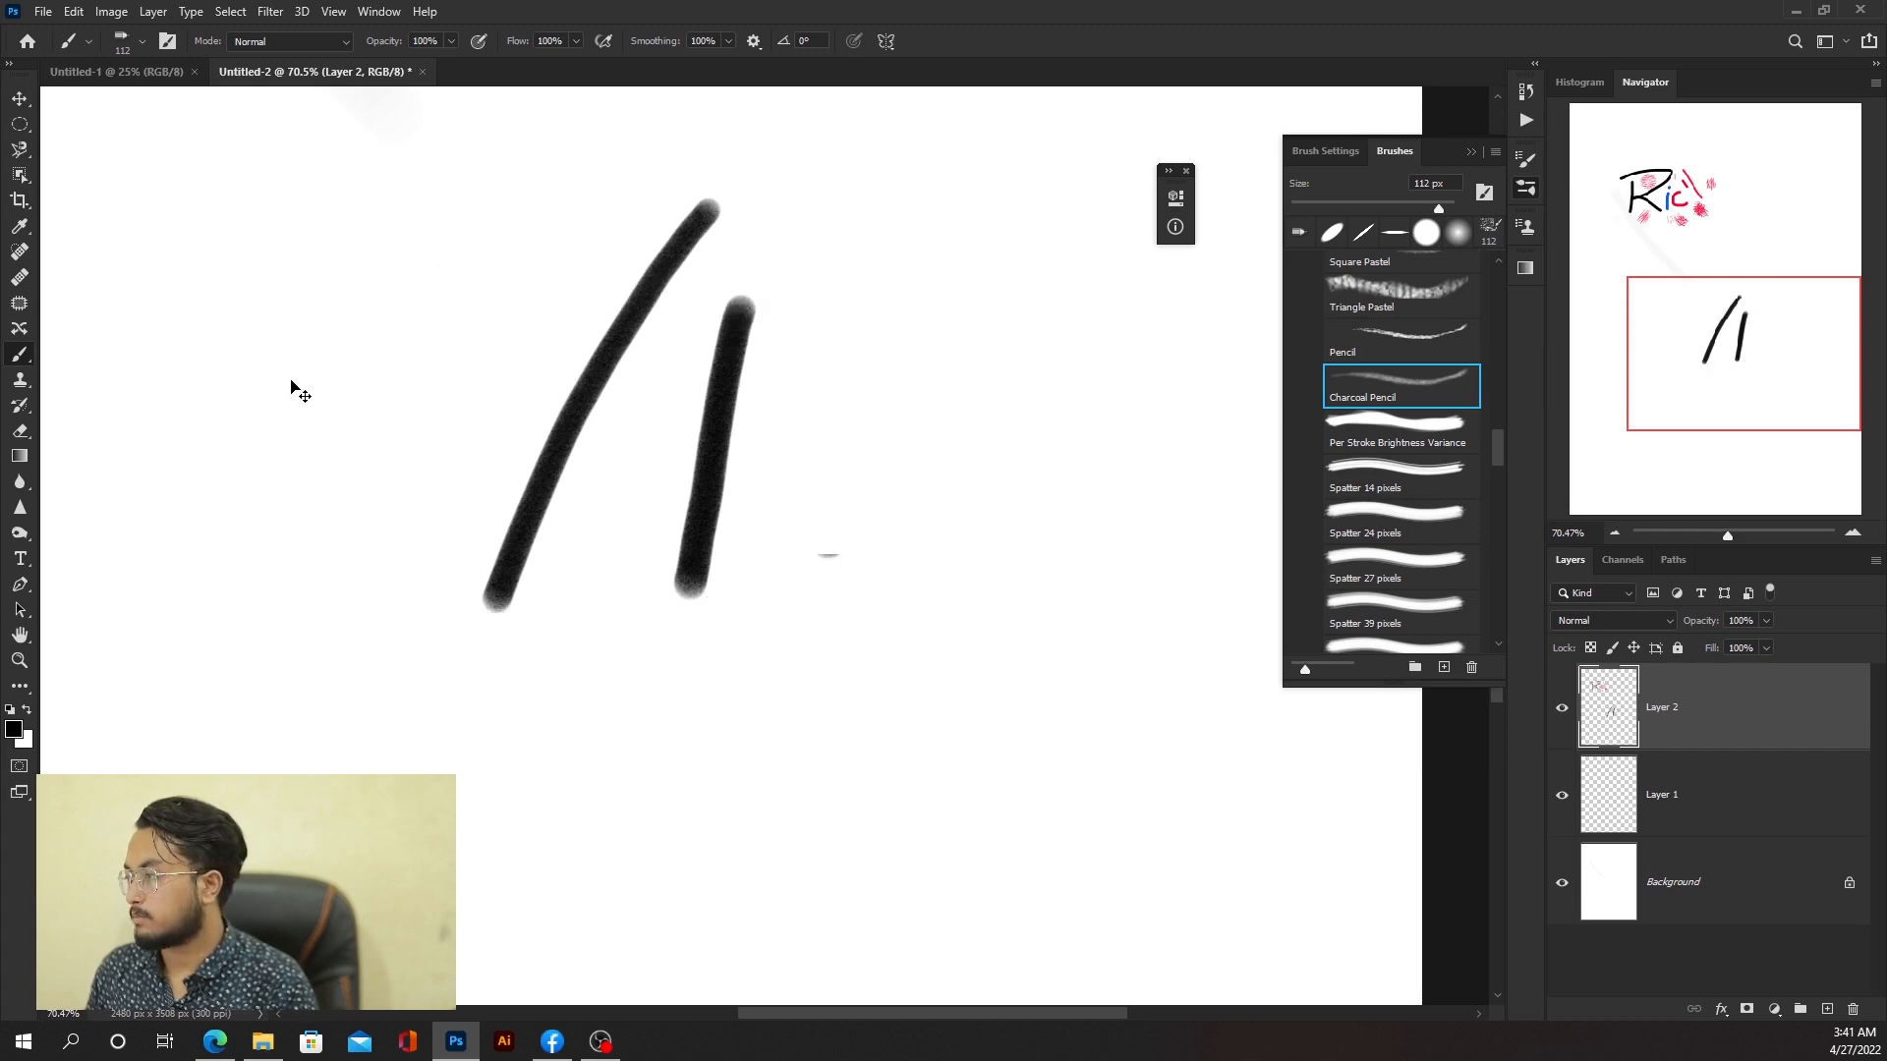
key("ctrl+z")
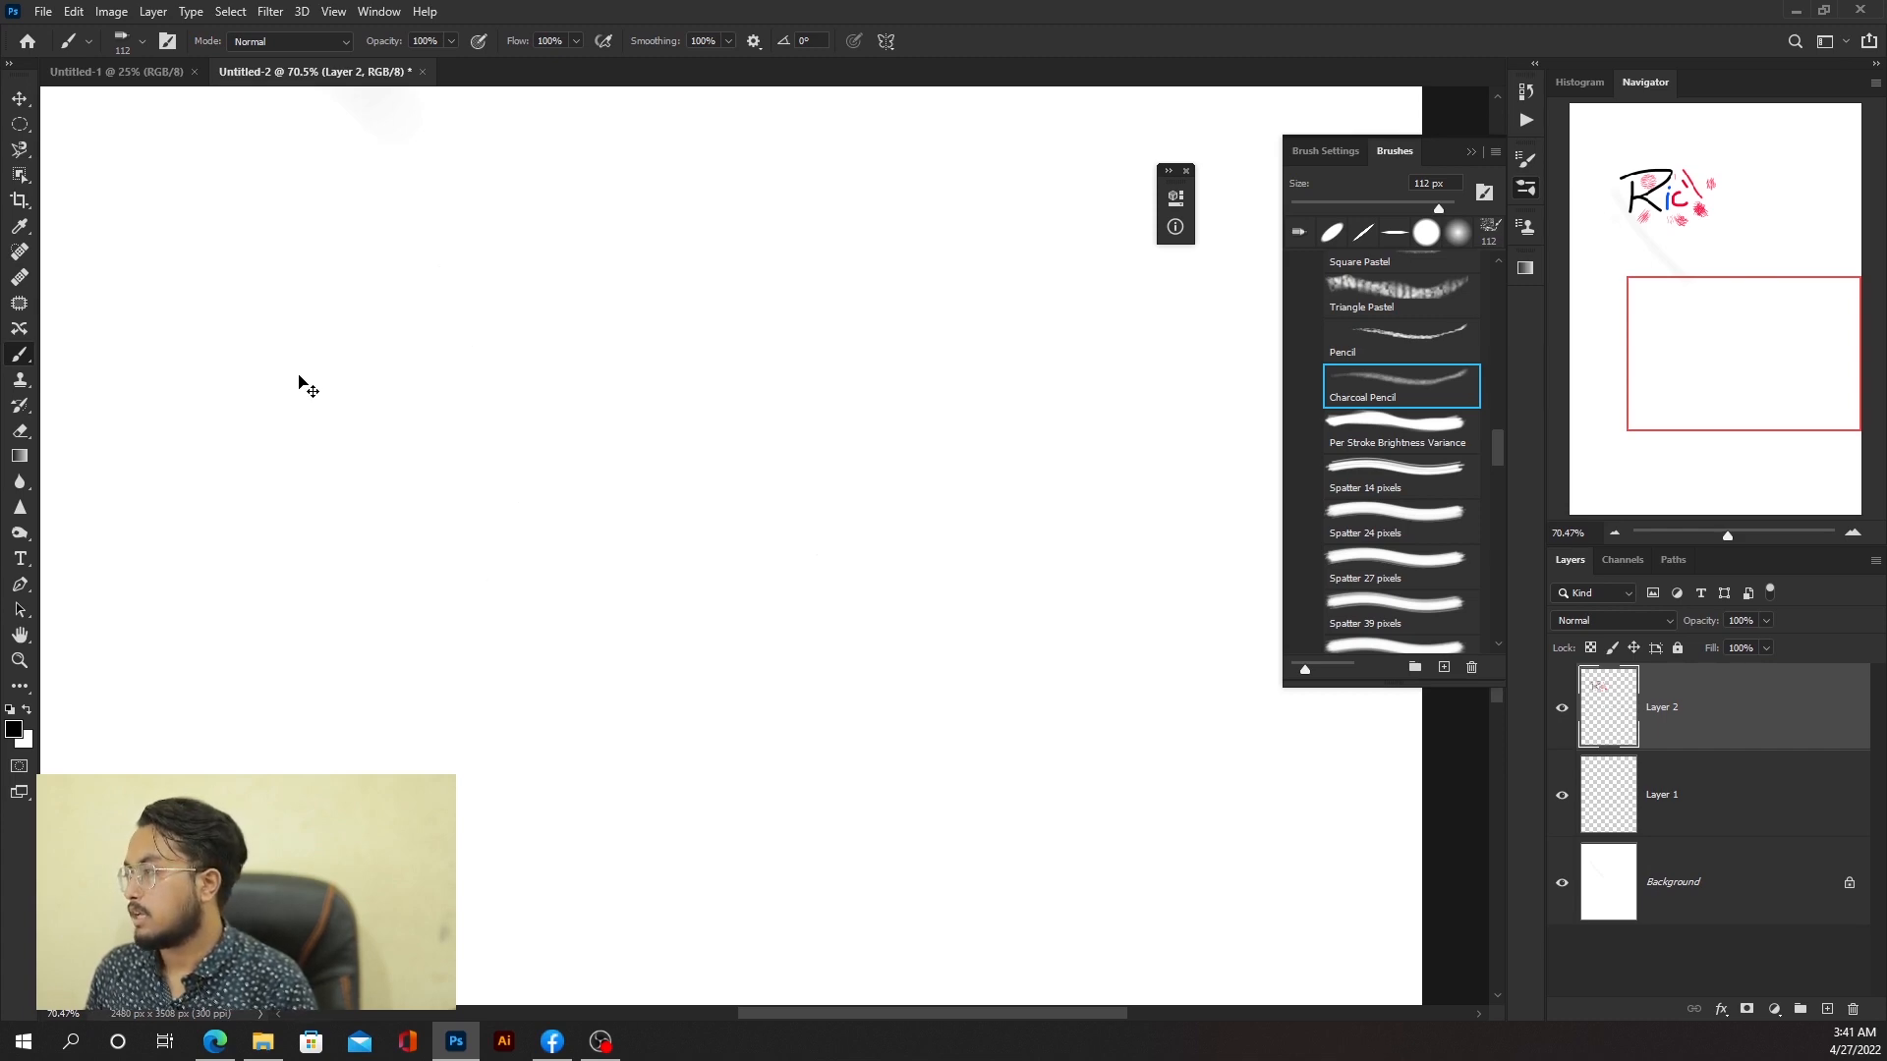
Step: Set Smoothing back to 0% and draw a C-shaped curve with the thin charcoal brush
left_click(728, 42)
key("ctrl+z")
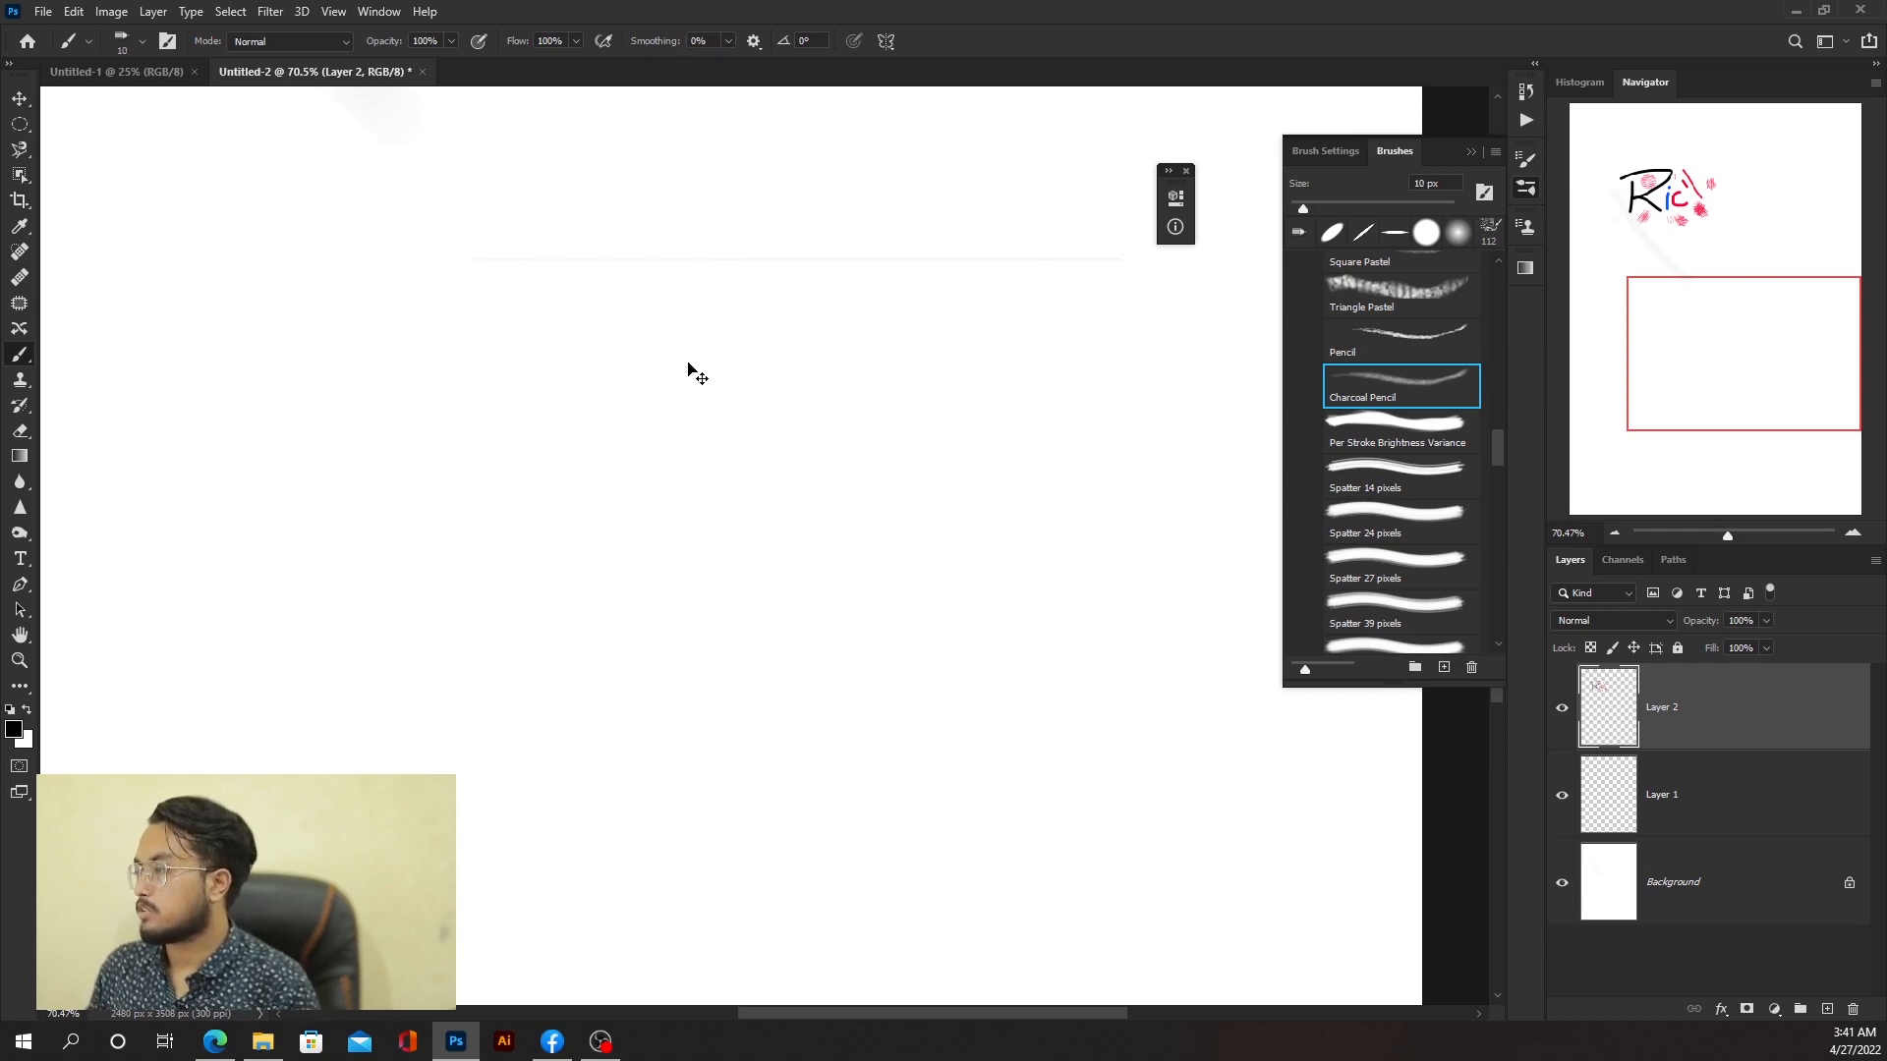
mouse_move(735, 261)
left_mouse_down()
mouse_move(735, 635)
mouse_move(865, 617)
left_mouse_up()
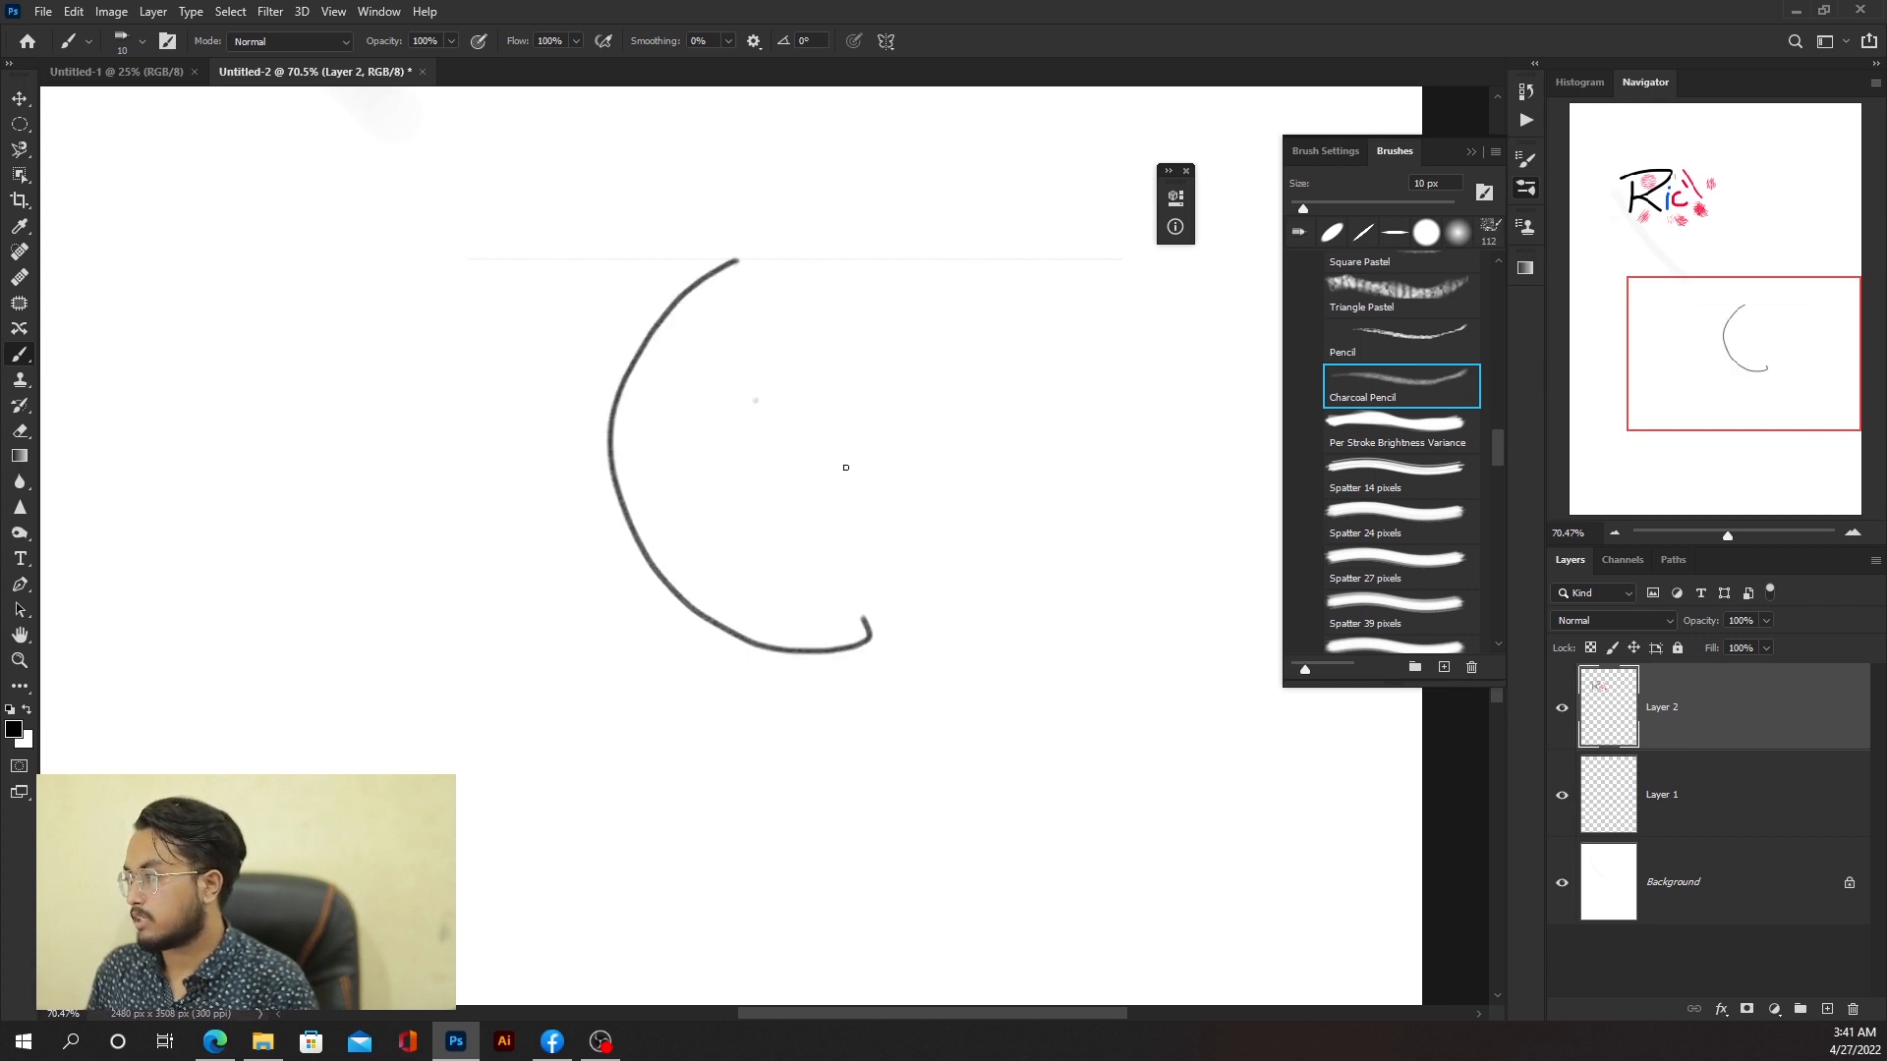
Step: Paint a short stroke inside the curve and undo it
mouse_move(754, 399)
left_mouse_down()
mouse_move(634, 676)
mouse_move(799, 557)
left_mouse_up()
key("ctrl+z")
key("ctrl+z")
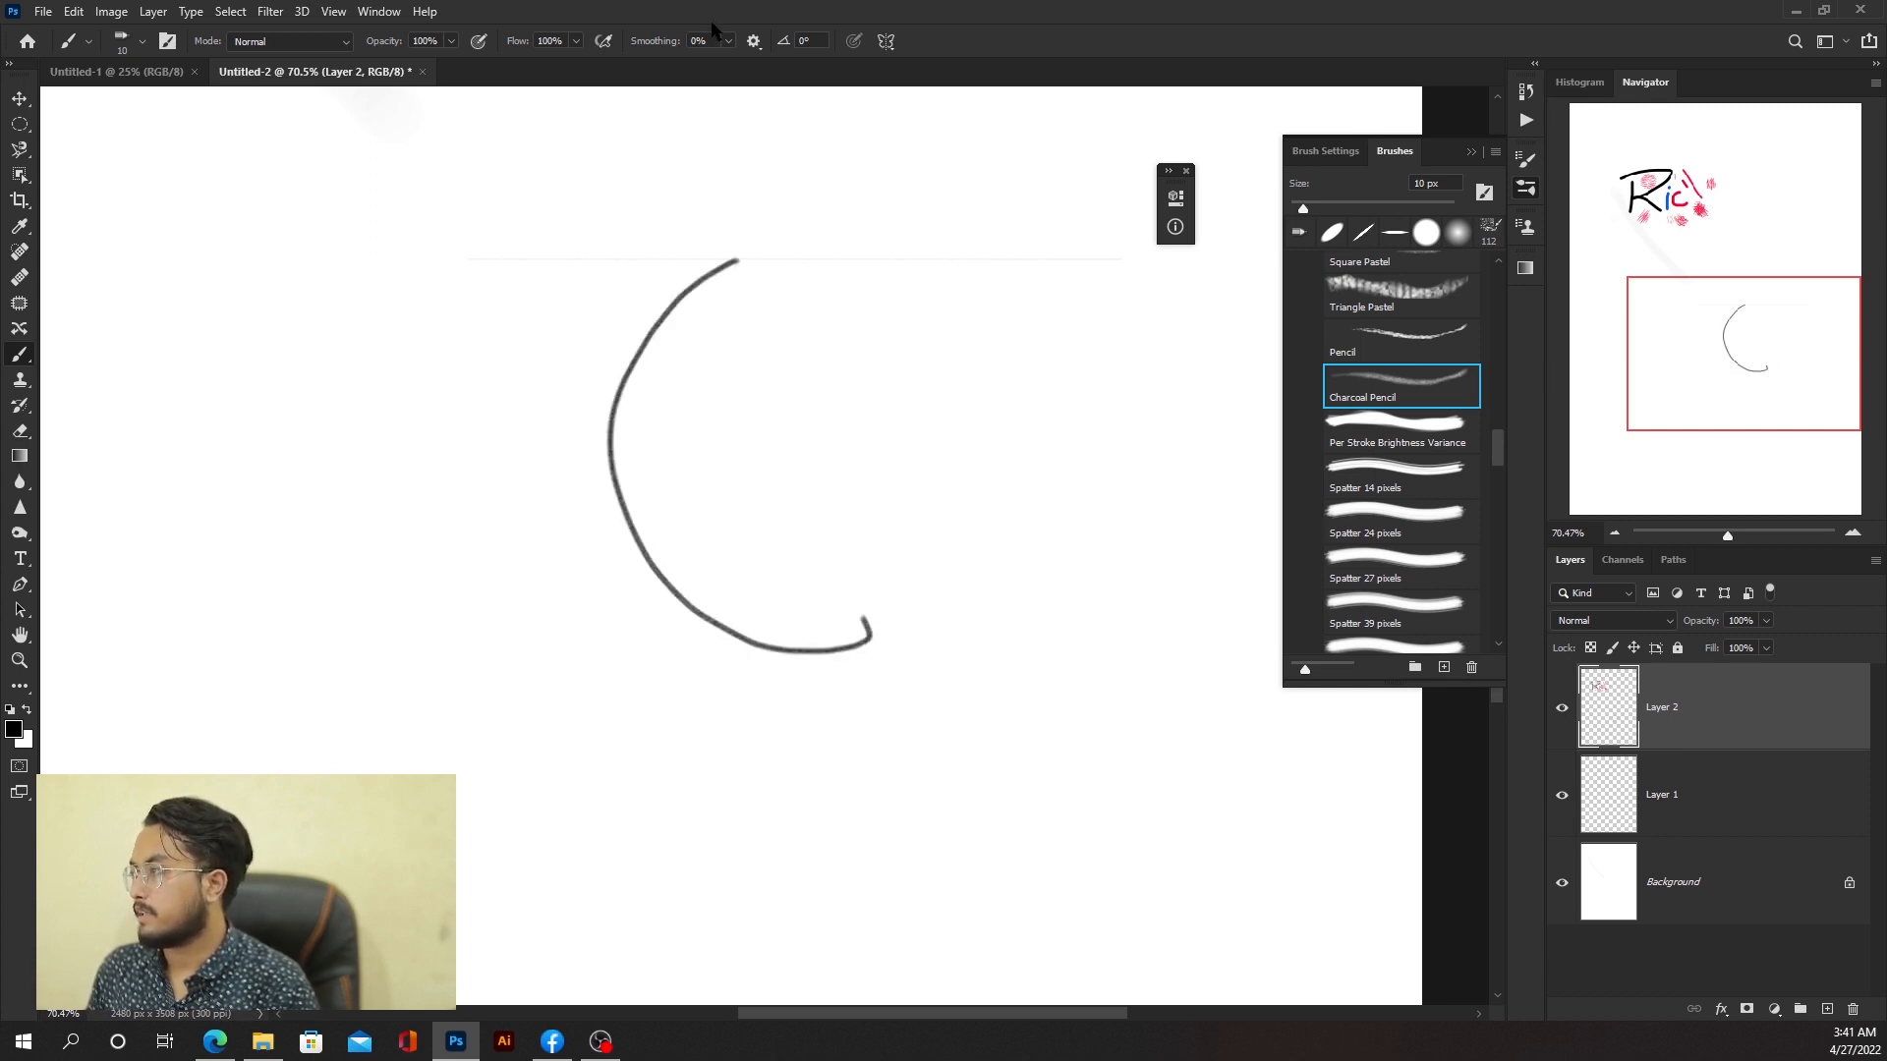
Step: Set brush Smoothing to 84%, paint two test strokes across the canvas, and undo them
left_click(728, 42)
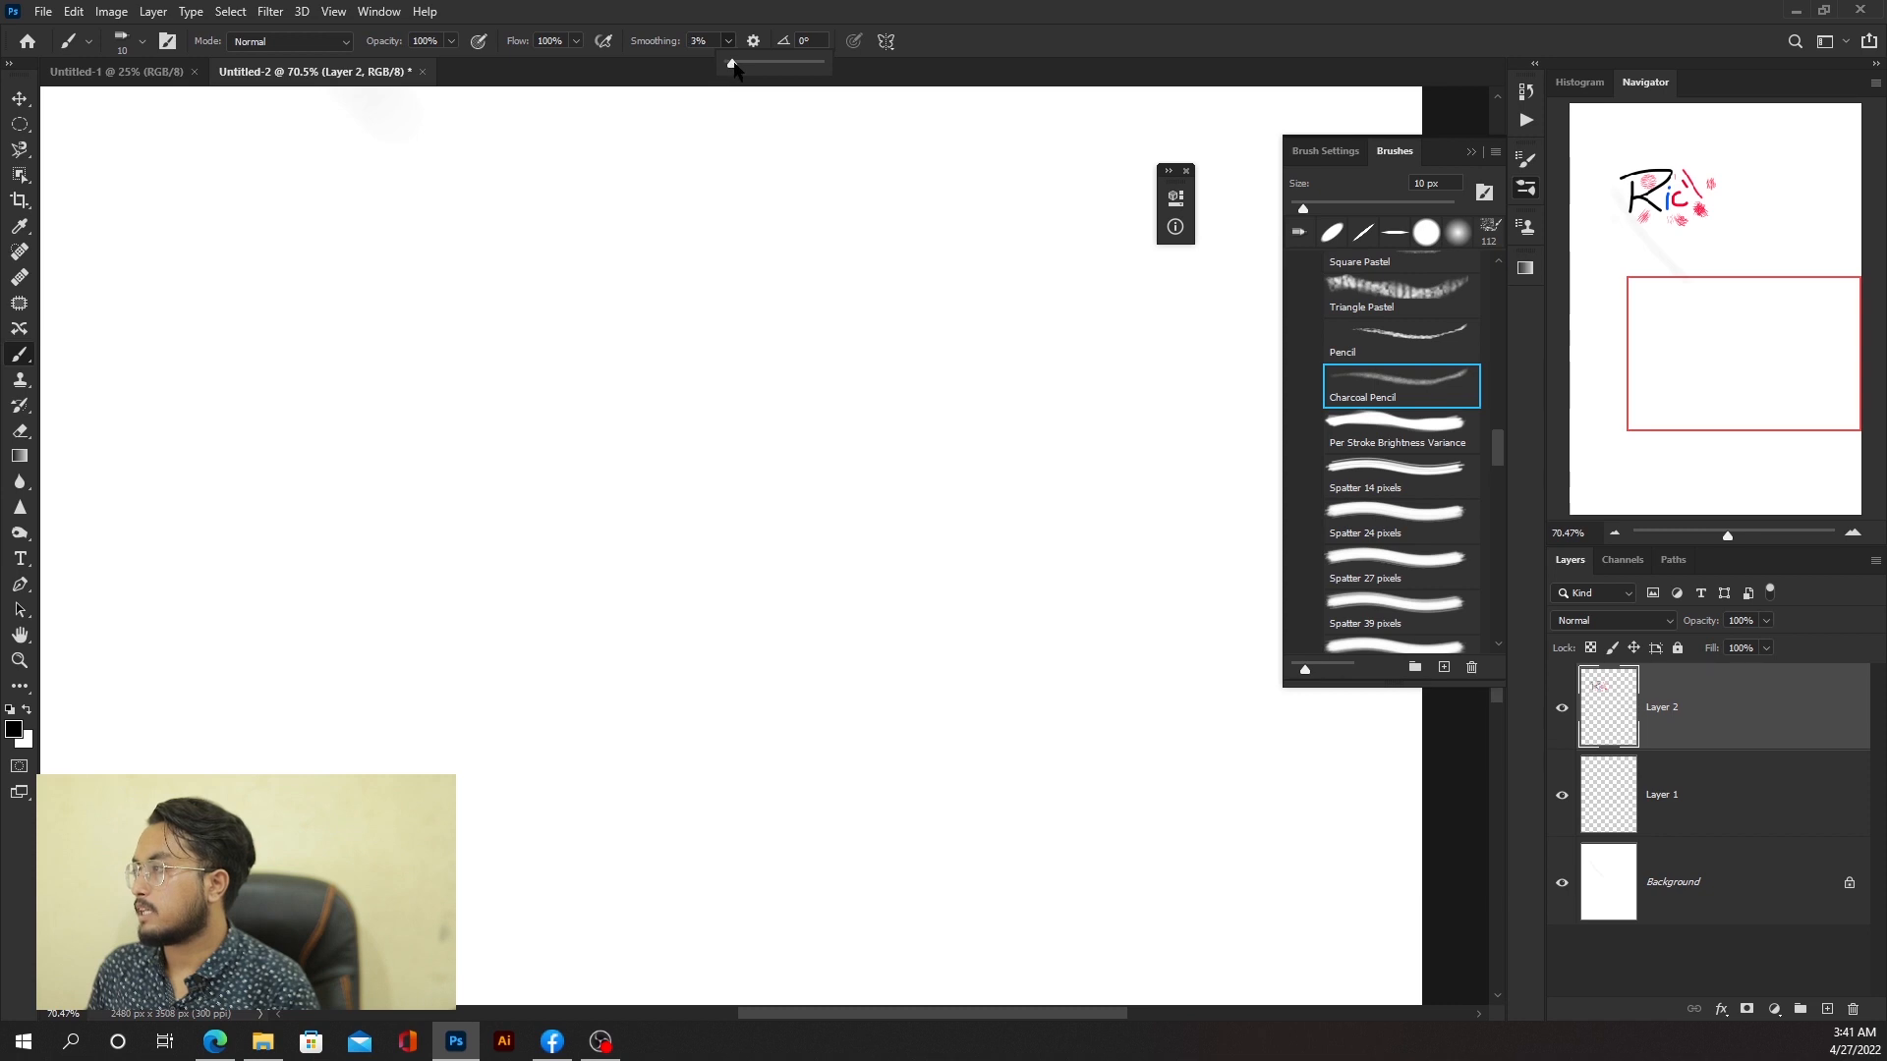
left_click(588, 268)
mouse_move(610, 245)
left_mouse_down()
mouse_move(813, 661)
mouse_move(961, 395)
left_mouse_up()
mouse_move(581, 442)
left_mouse_down()
mouse_move(885, 610)
mouse_move(876, 652)
mouse_move(860, 628)
left_mouse_up()
key("ctrl+z")
key("ctrl+z")
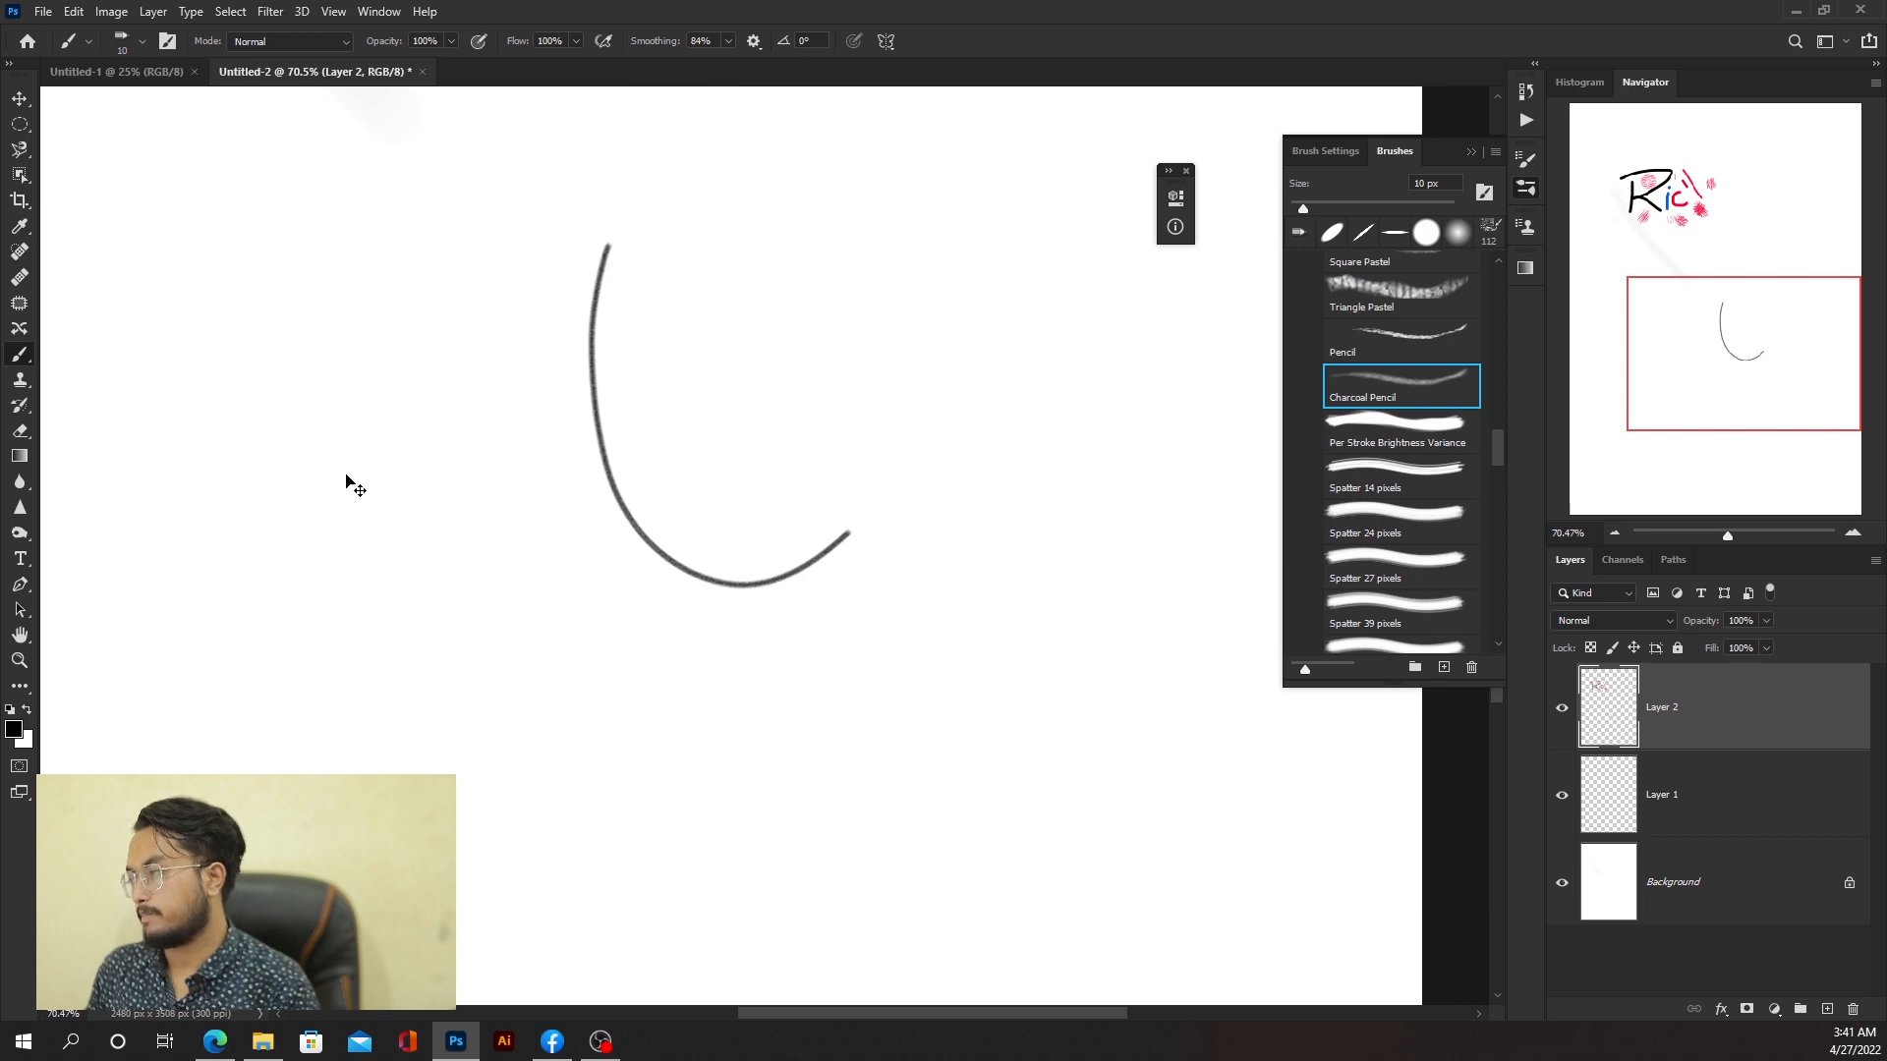
Step: Select the Dry Brush Tip Light Flow brush preset and paint three diagonal test strokes
scroll(1427, 580, "down", 10)
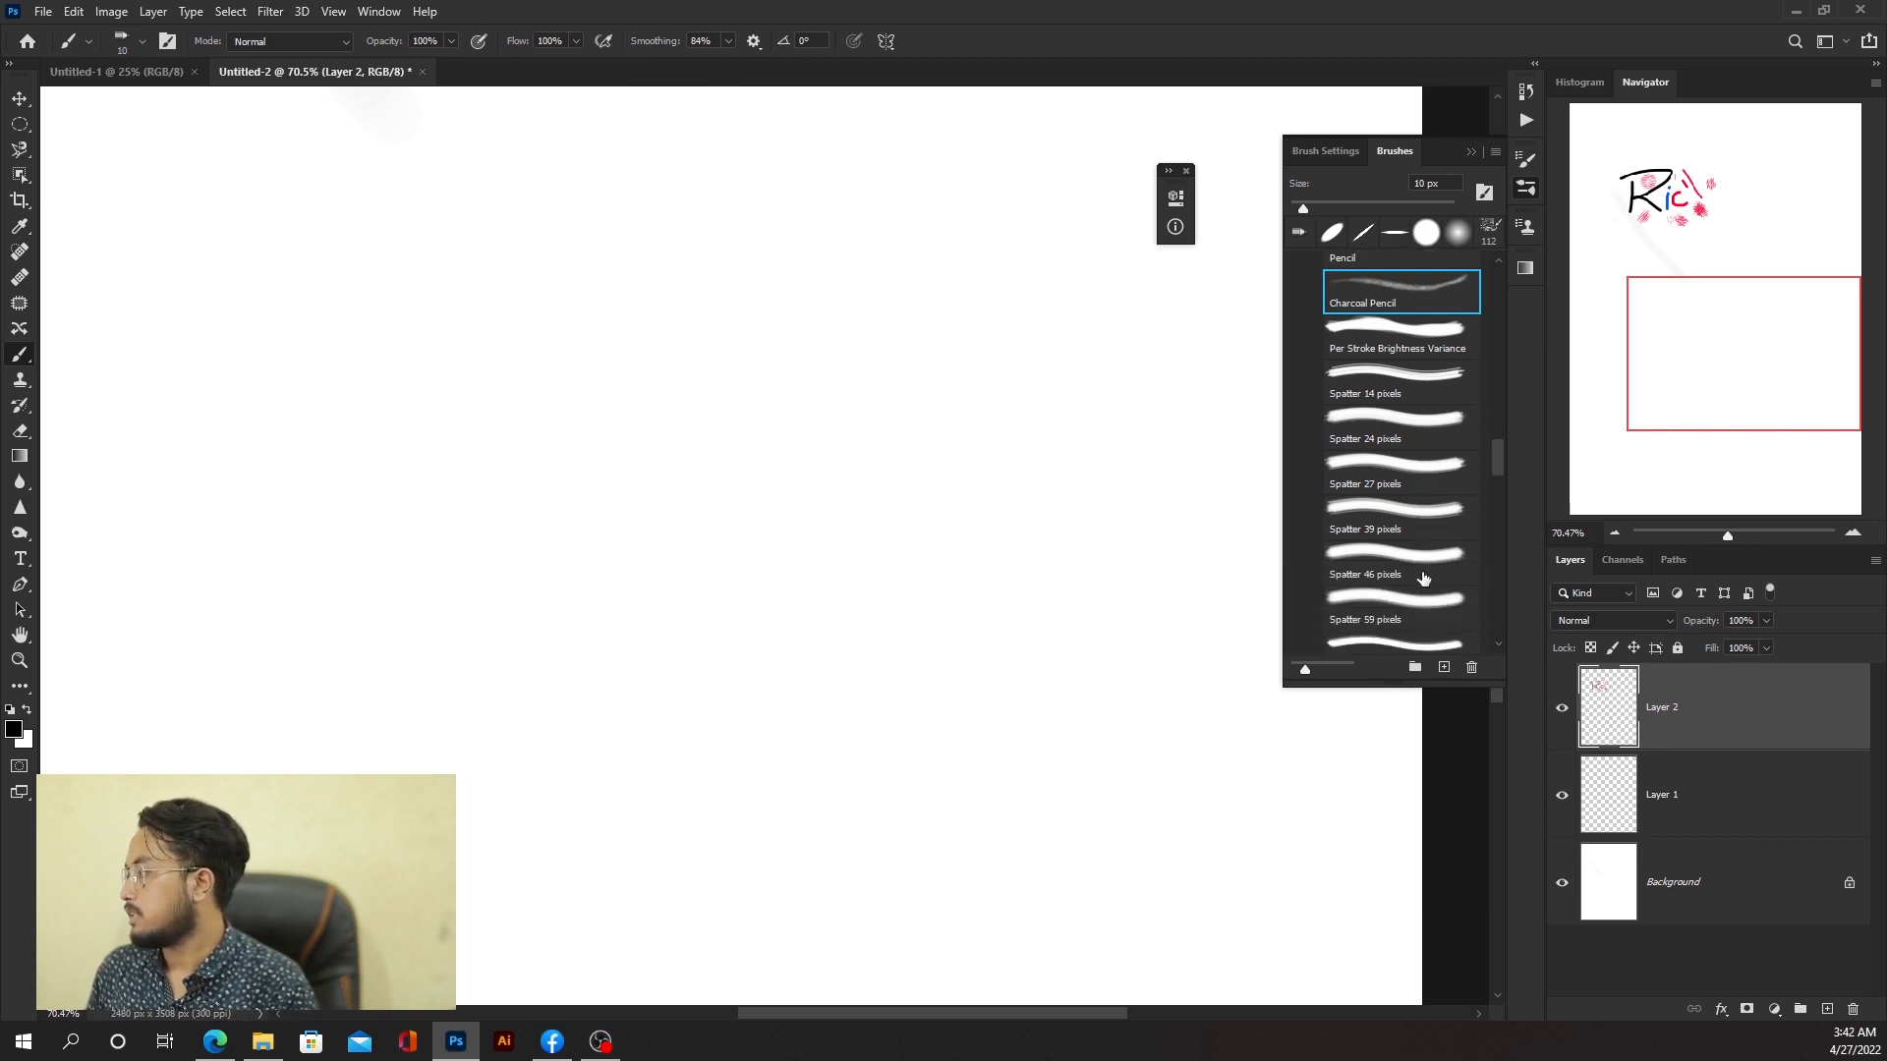
scroll(1444, 550, "down", 3)
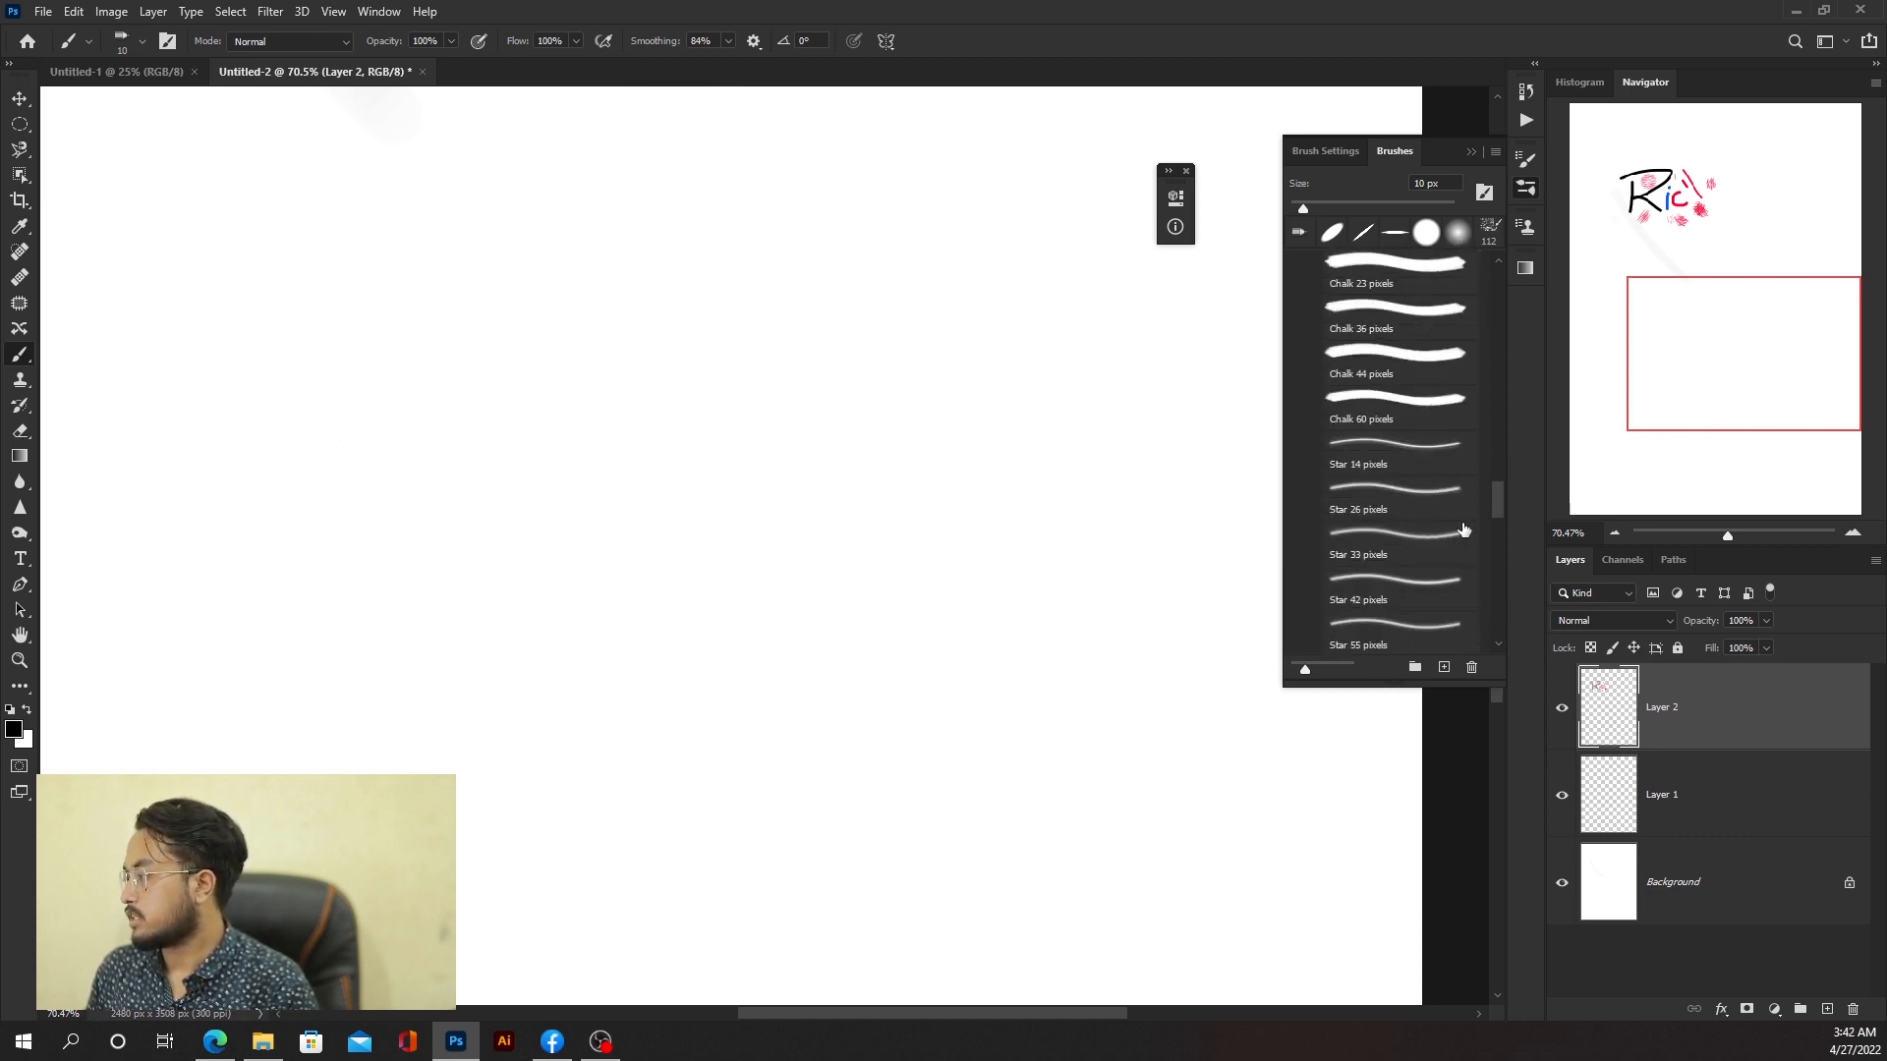
mouse_move(1491, 498)
left_mouse_down()
mouse_move(1501, 580)
mouse_move(1492, 533)
left_mouse_up()
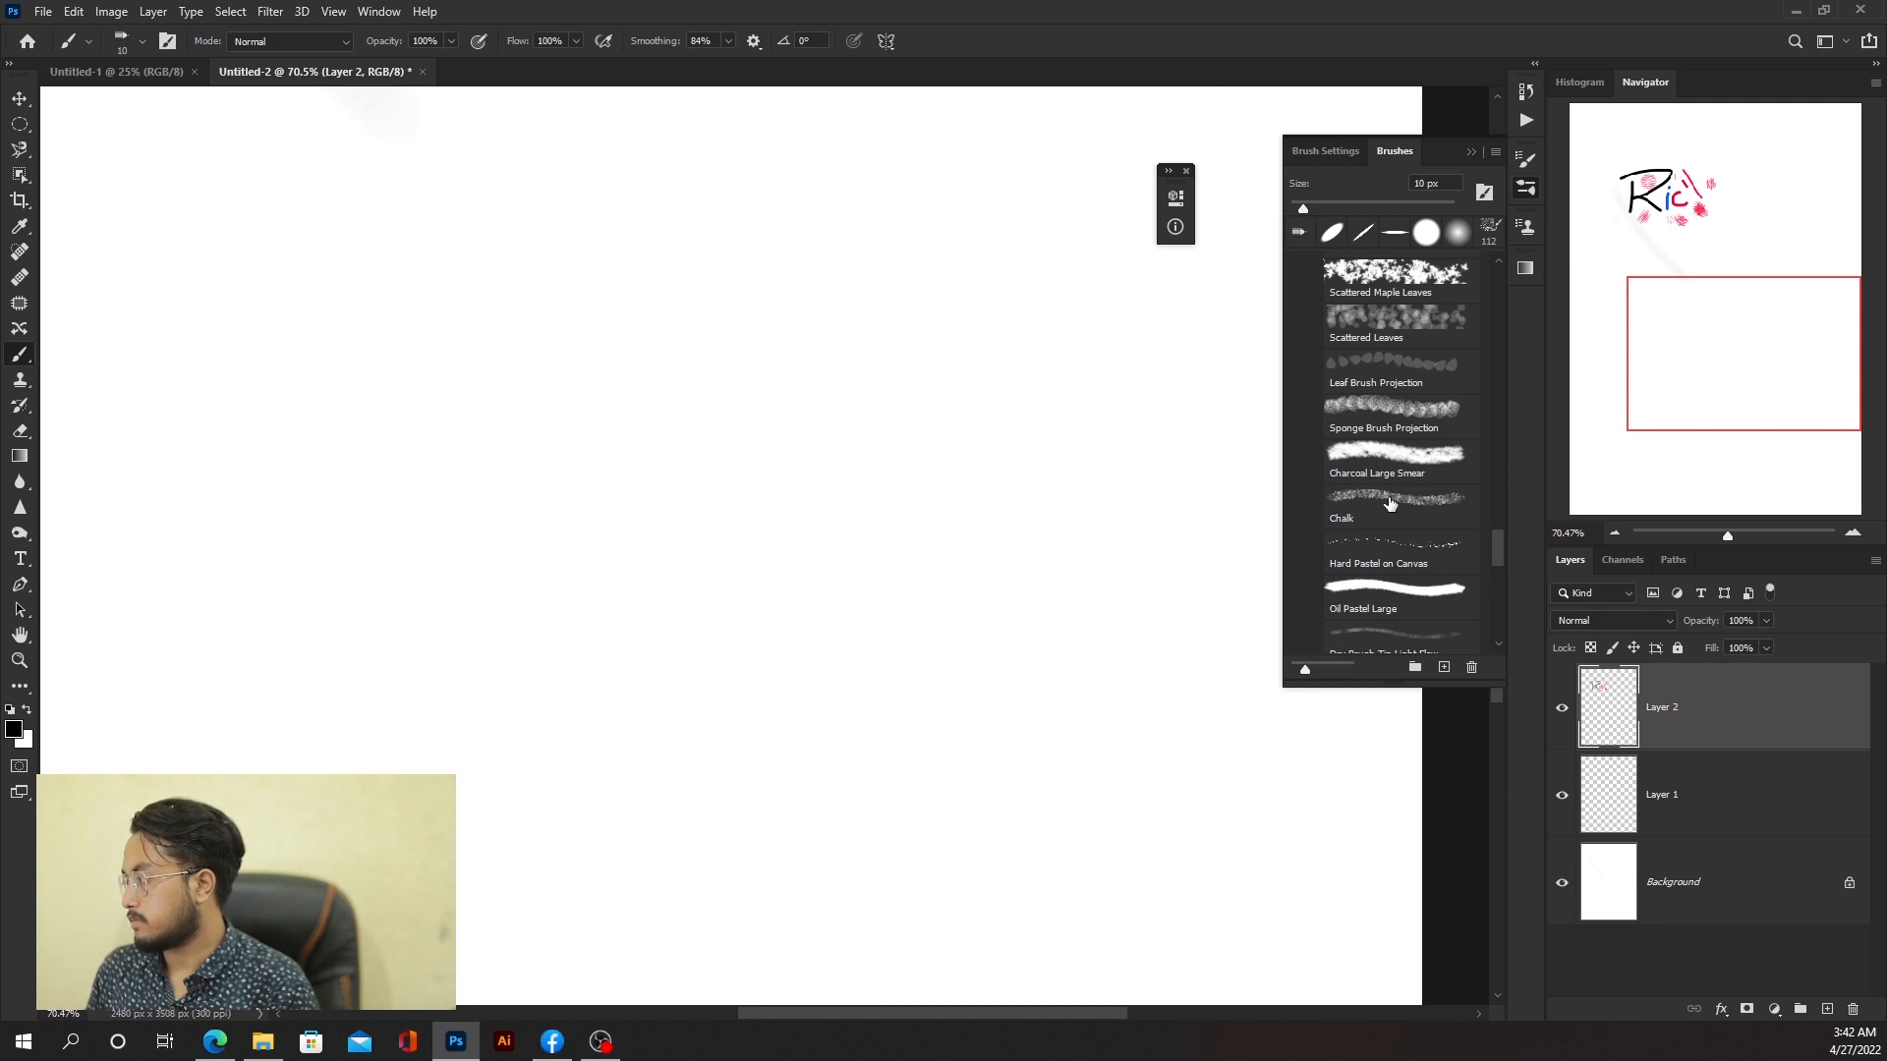
scroll(1383, 501, "down", 3)
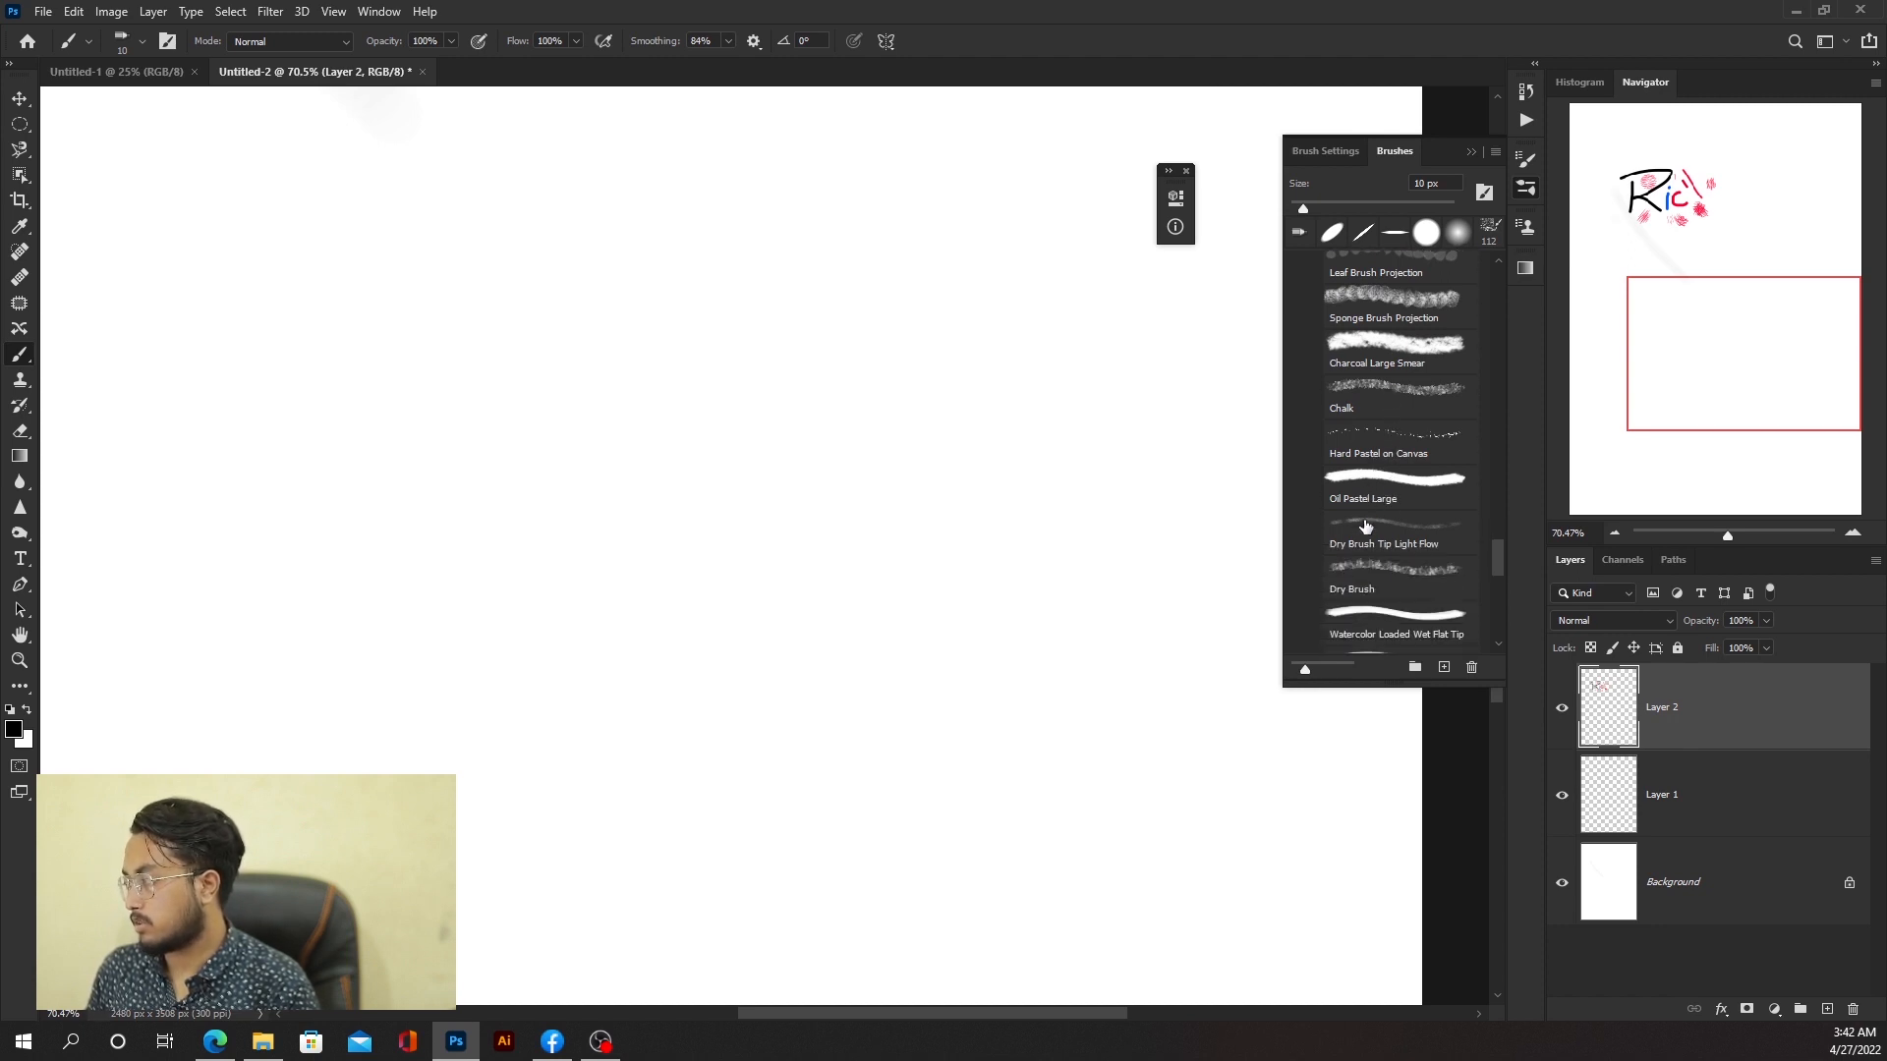
left_click(1366, 528)
mouse_move(501, 521)
left_mouse_down()
mouse_move(532, 468)
mouse_move(871, 393)
left_mouse_up()
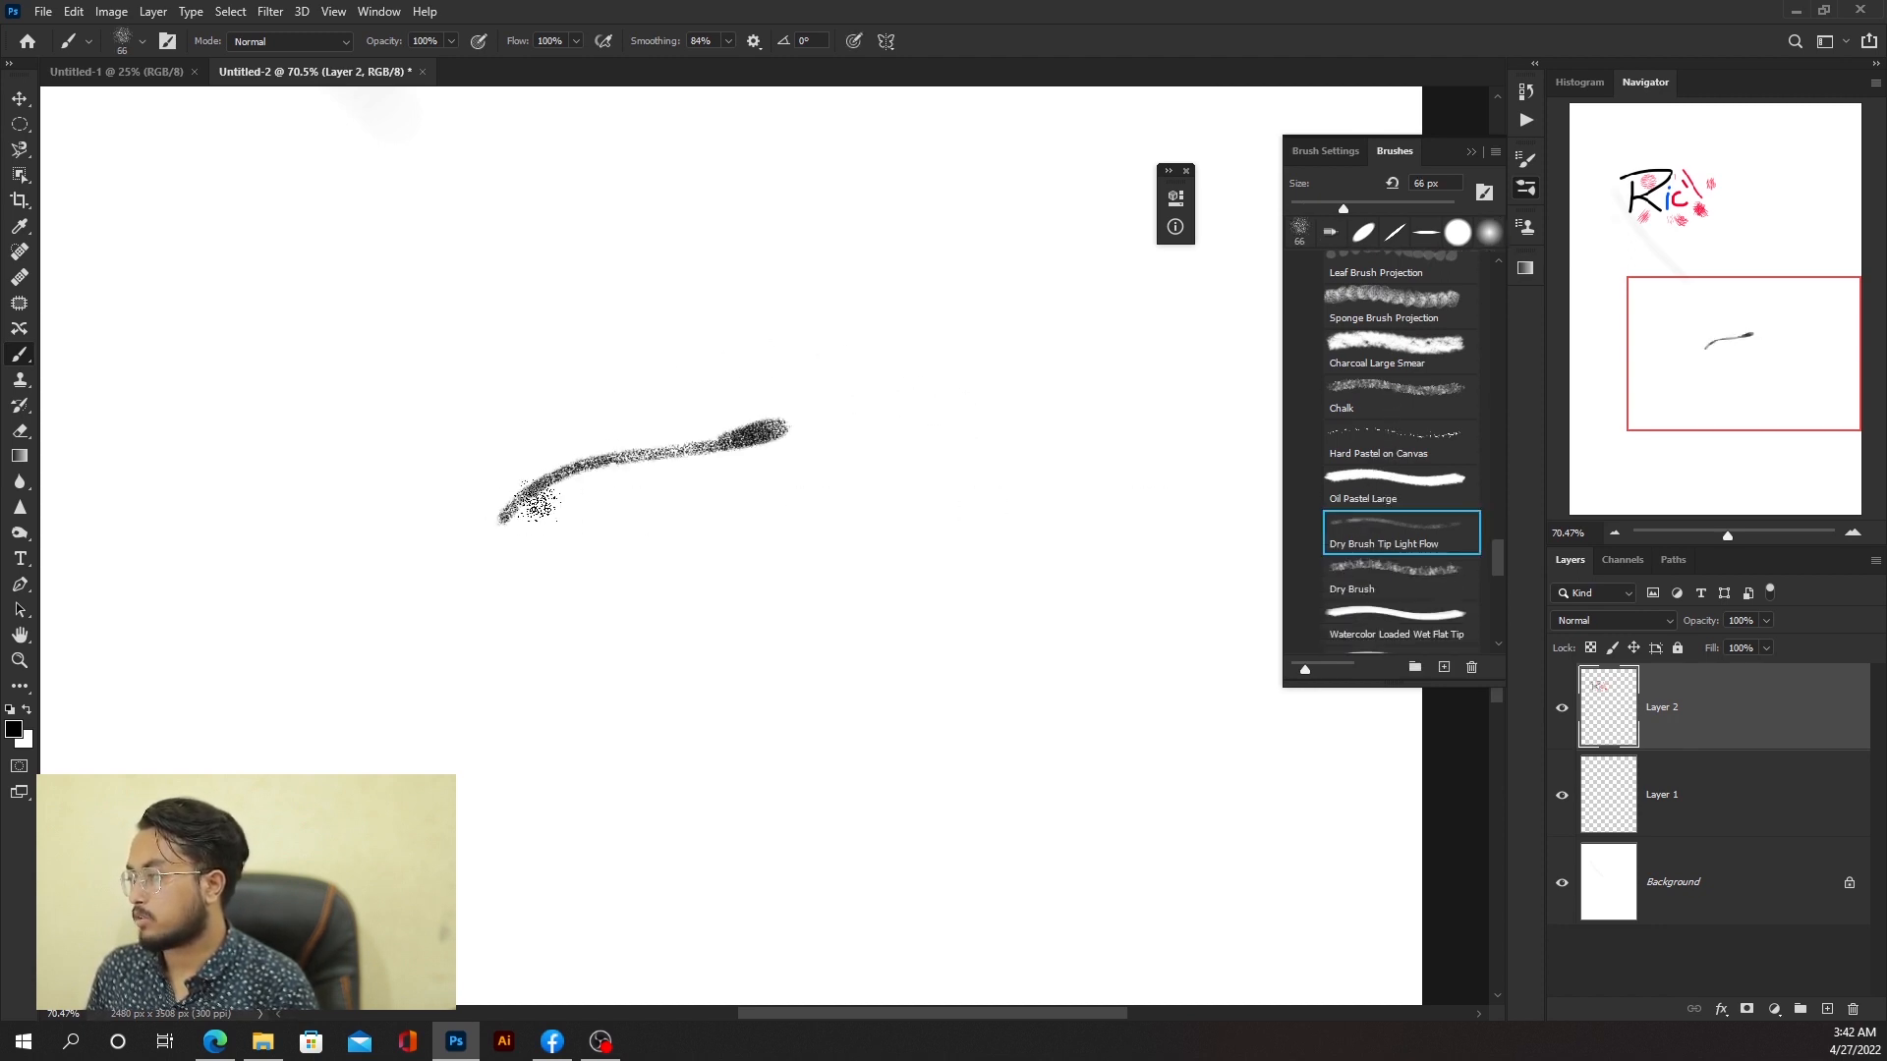
left_click_drag(432, 521, 942, 397)
mouse_move(211, 552)
left_mouse_down()
mouse_move(861, 381)
mouse_move(573, 426)
mouse_move(183, 540)
mouse_move(931, 462)
left_mouse_up()
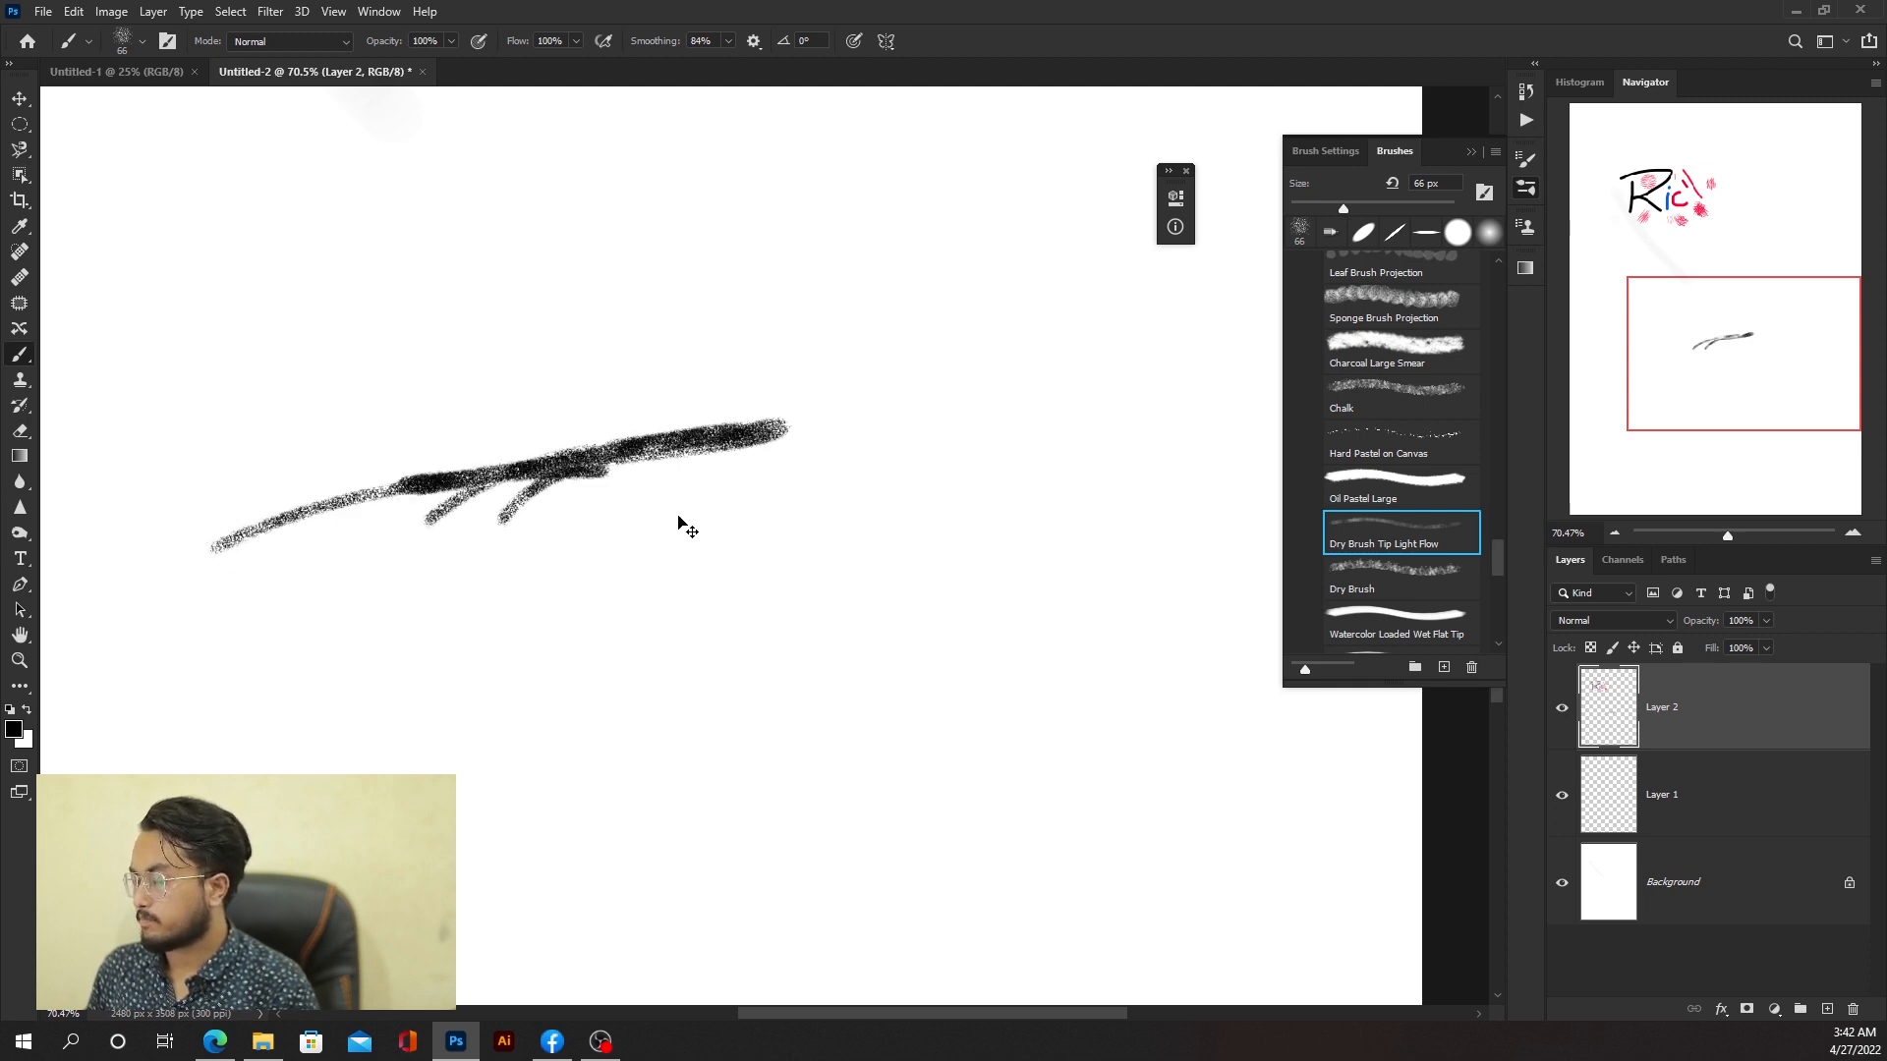
Step: Undo the three dry brush strokes
key("ctrl+z")
key("ctrl+z")
key("ctrl+z")
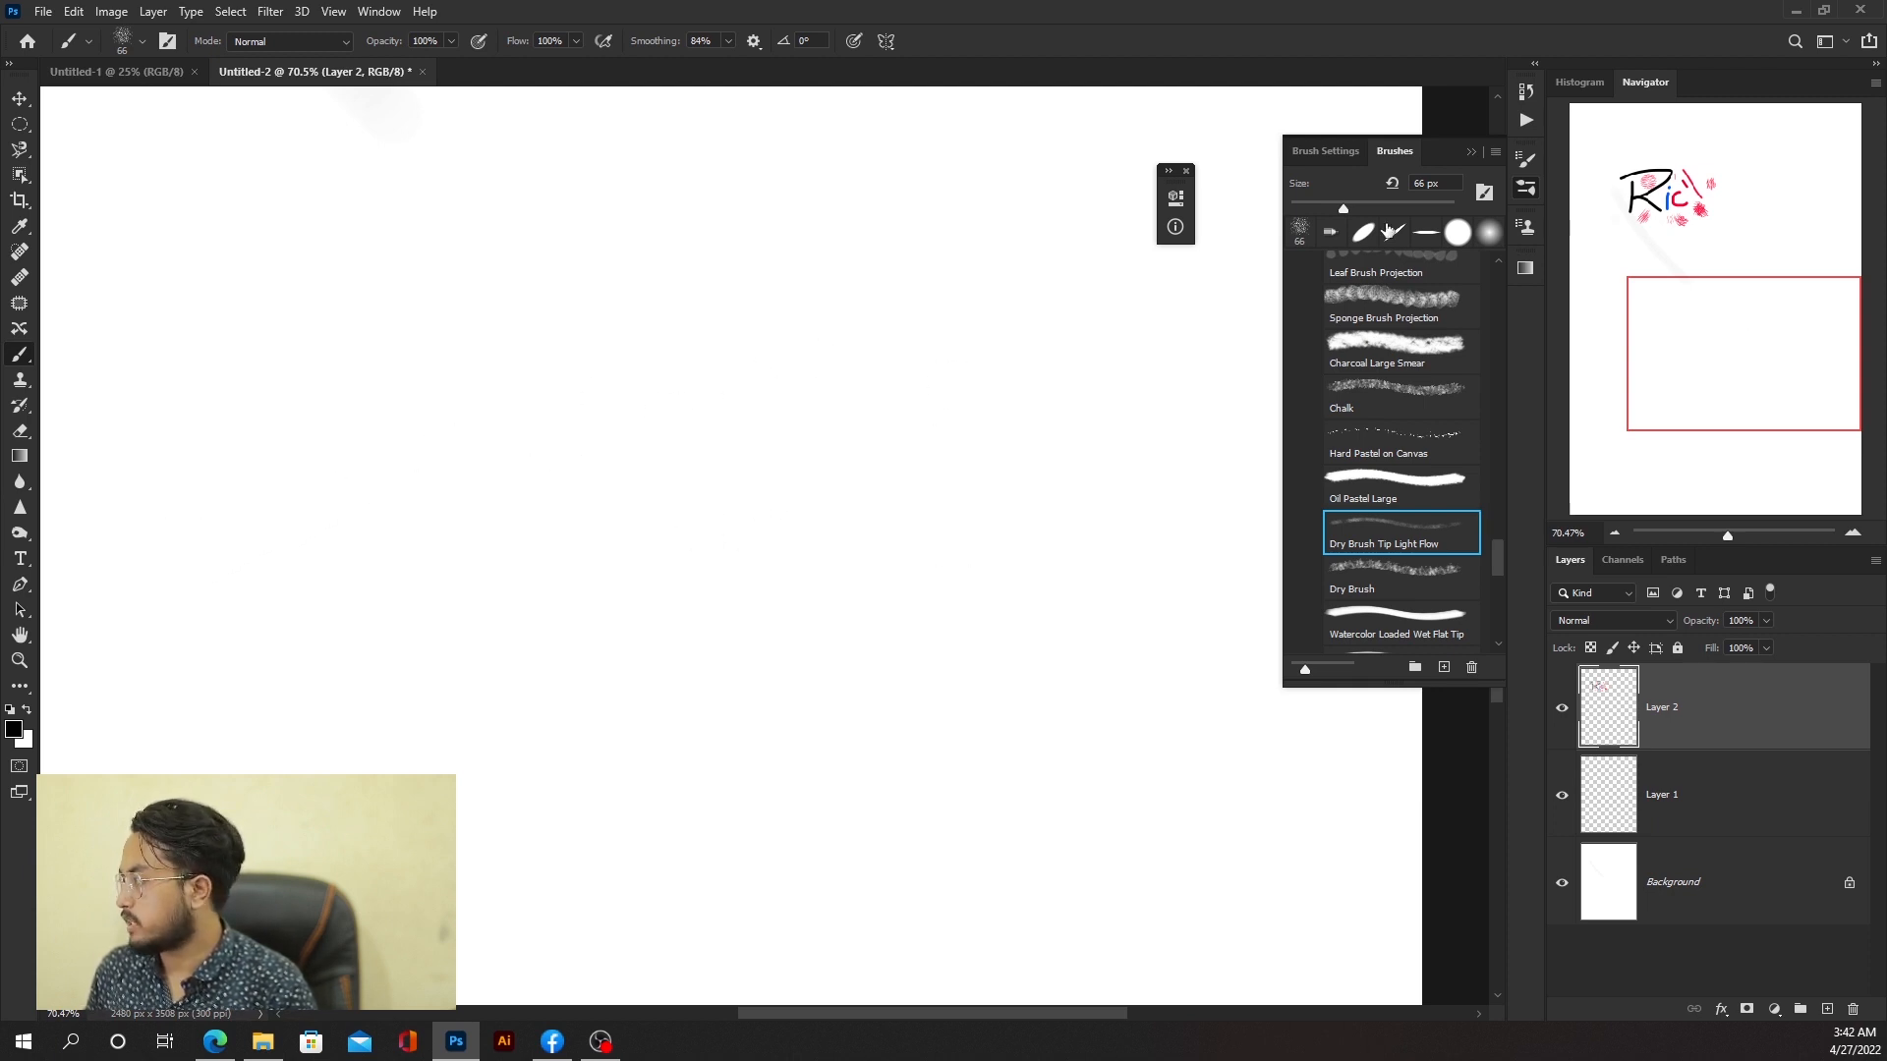
Step: Open Brush Settings, raise the brush Spacing to 93%, and paint several scattered test strokes
left_click(1325, 150)
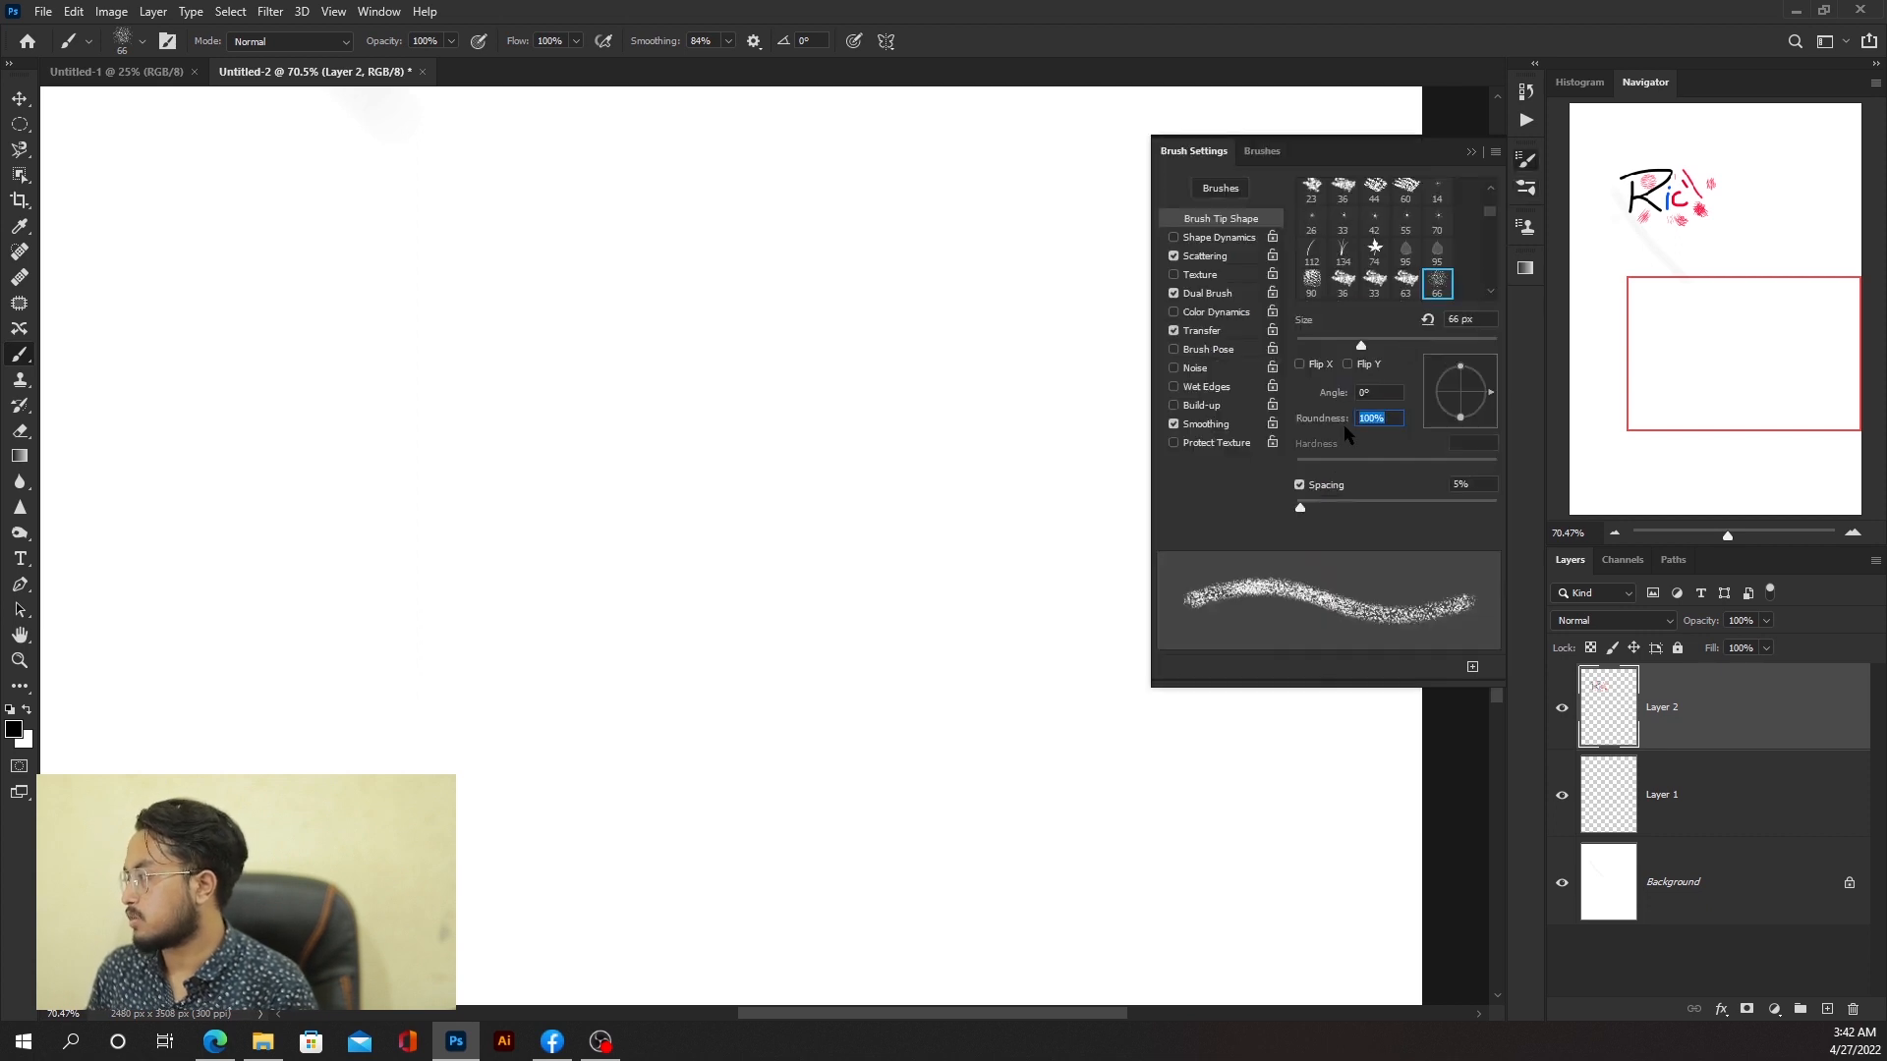
mouse_move(1341, 507)
left_mouse_down()
mouse_move(1373, 505)
mouse_move(1297, 506)
mouse_move(1389, 508)
left_mouse_up()
mouse_move(298, 474)
left_mouse_down()
mouse_move(763, 488)
mouse_move(888, 538)
left_mouse_up()
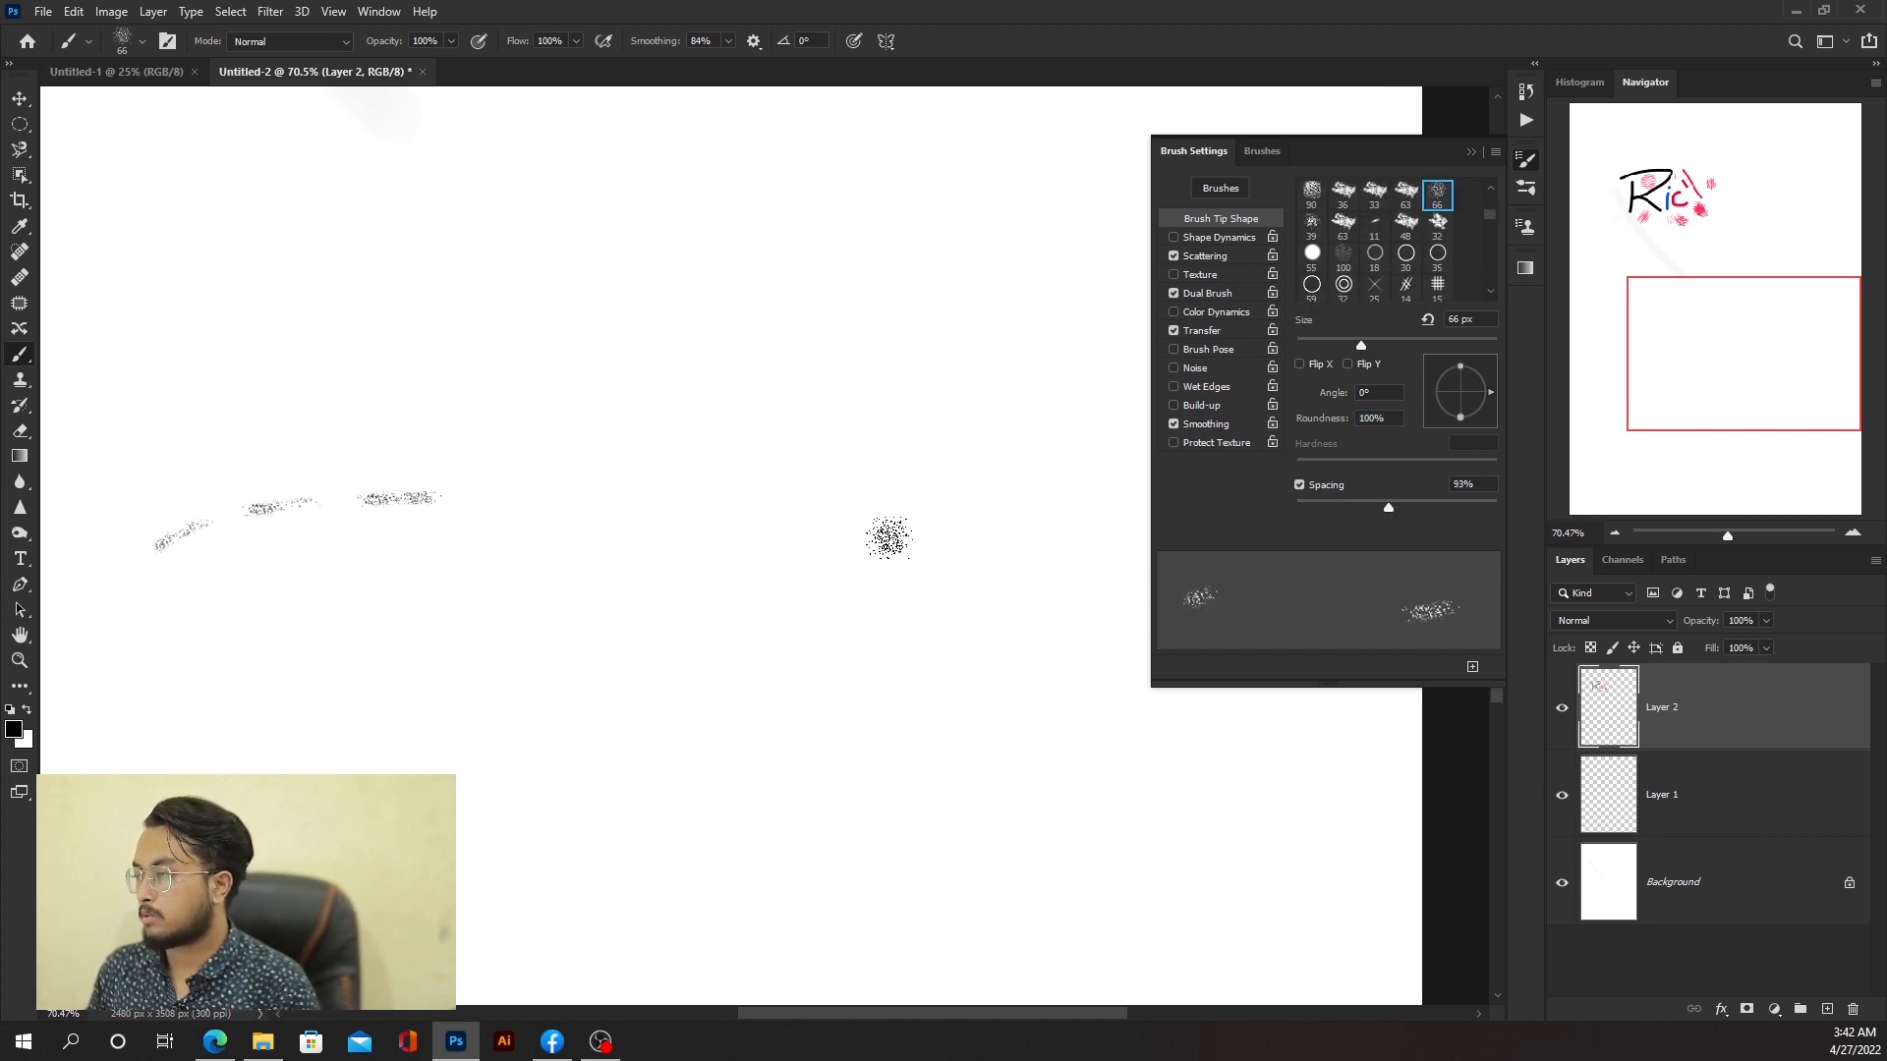
mouse_move(240, 371)
left_mouse_down()
mouse_move(1091, 417)
mouse_move(230, 438)
mouse_move(970, 487)
left_mouse_up()
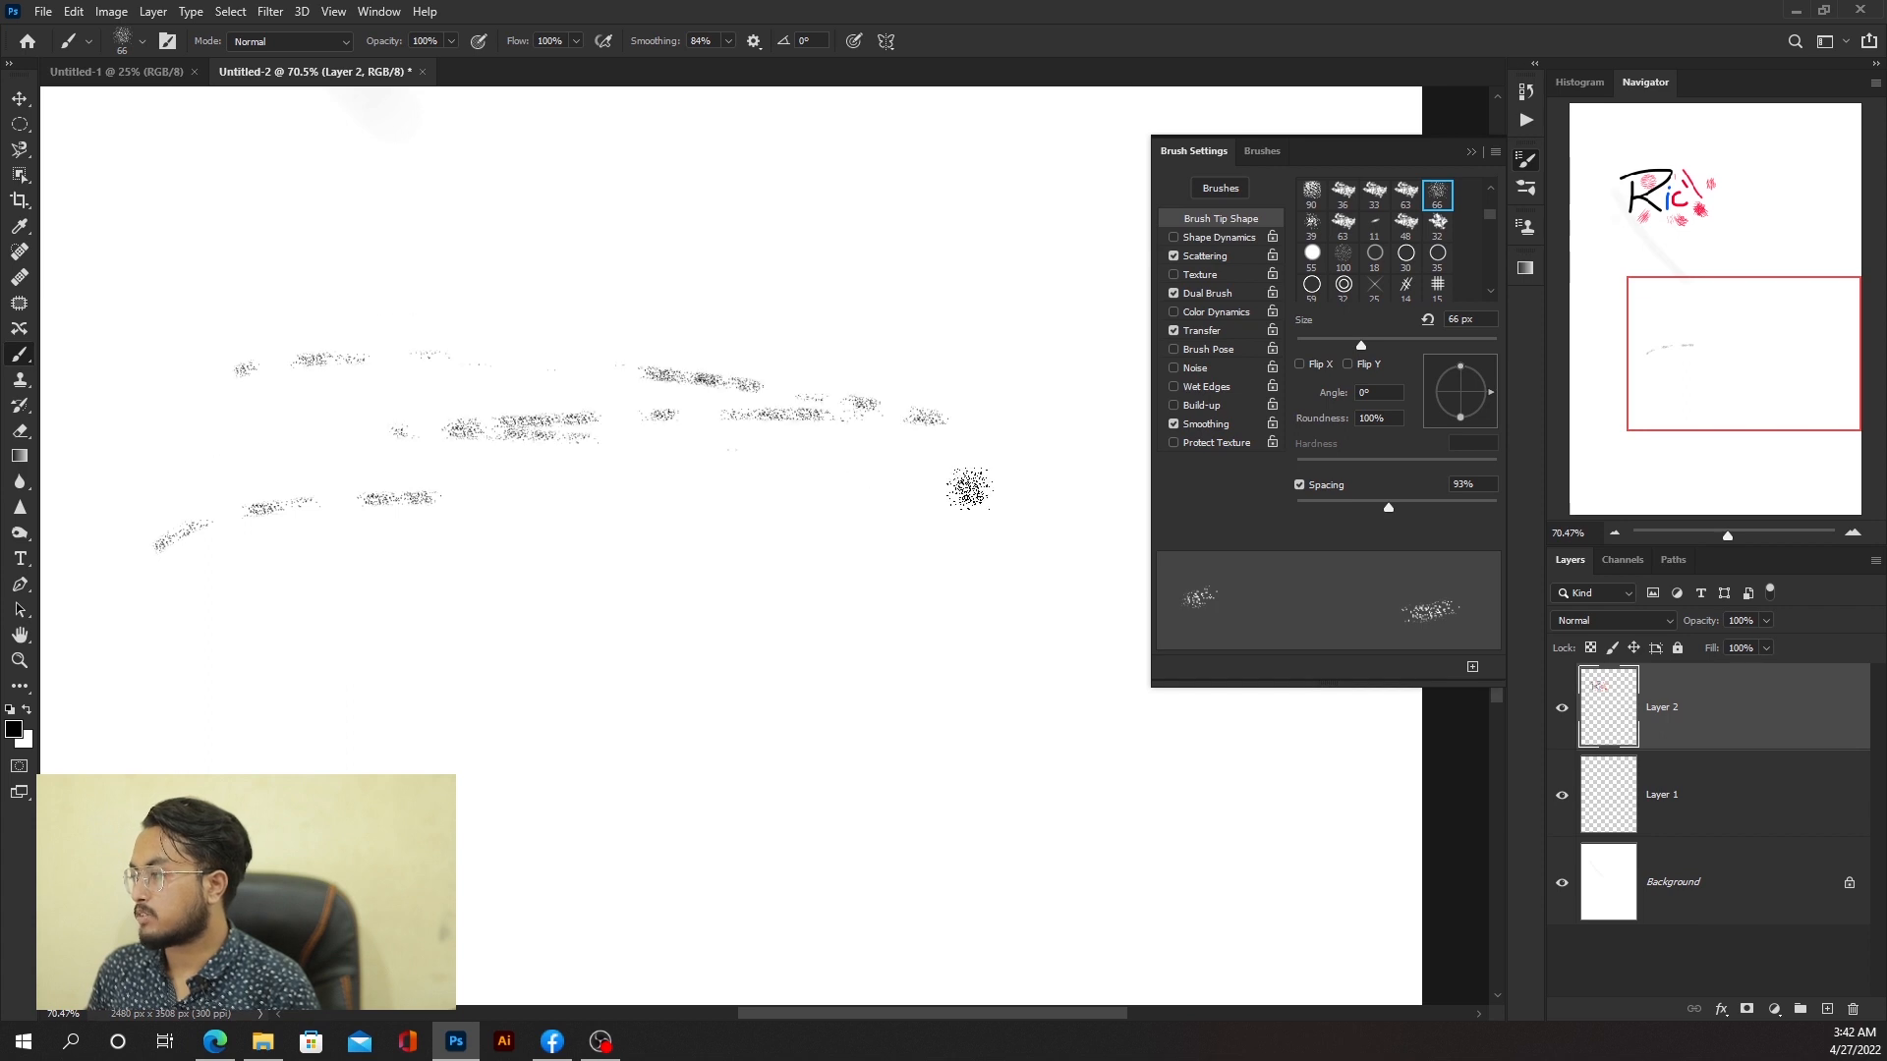
left_click_drag(776, 458, 831, 469)
Step: Select the 55 px hard round brush tip and paint long looping strokes across the lower canvas
left_click(1311, 253)
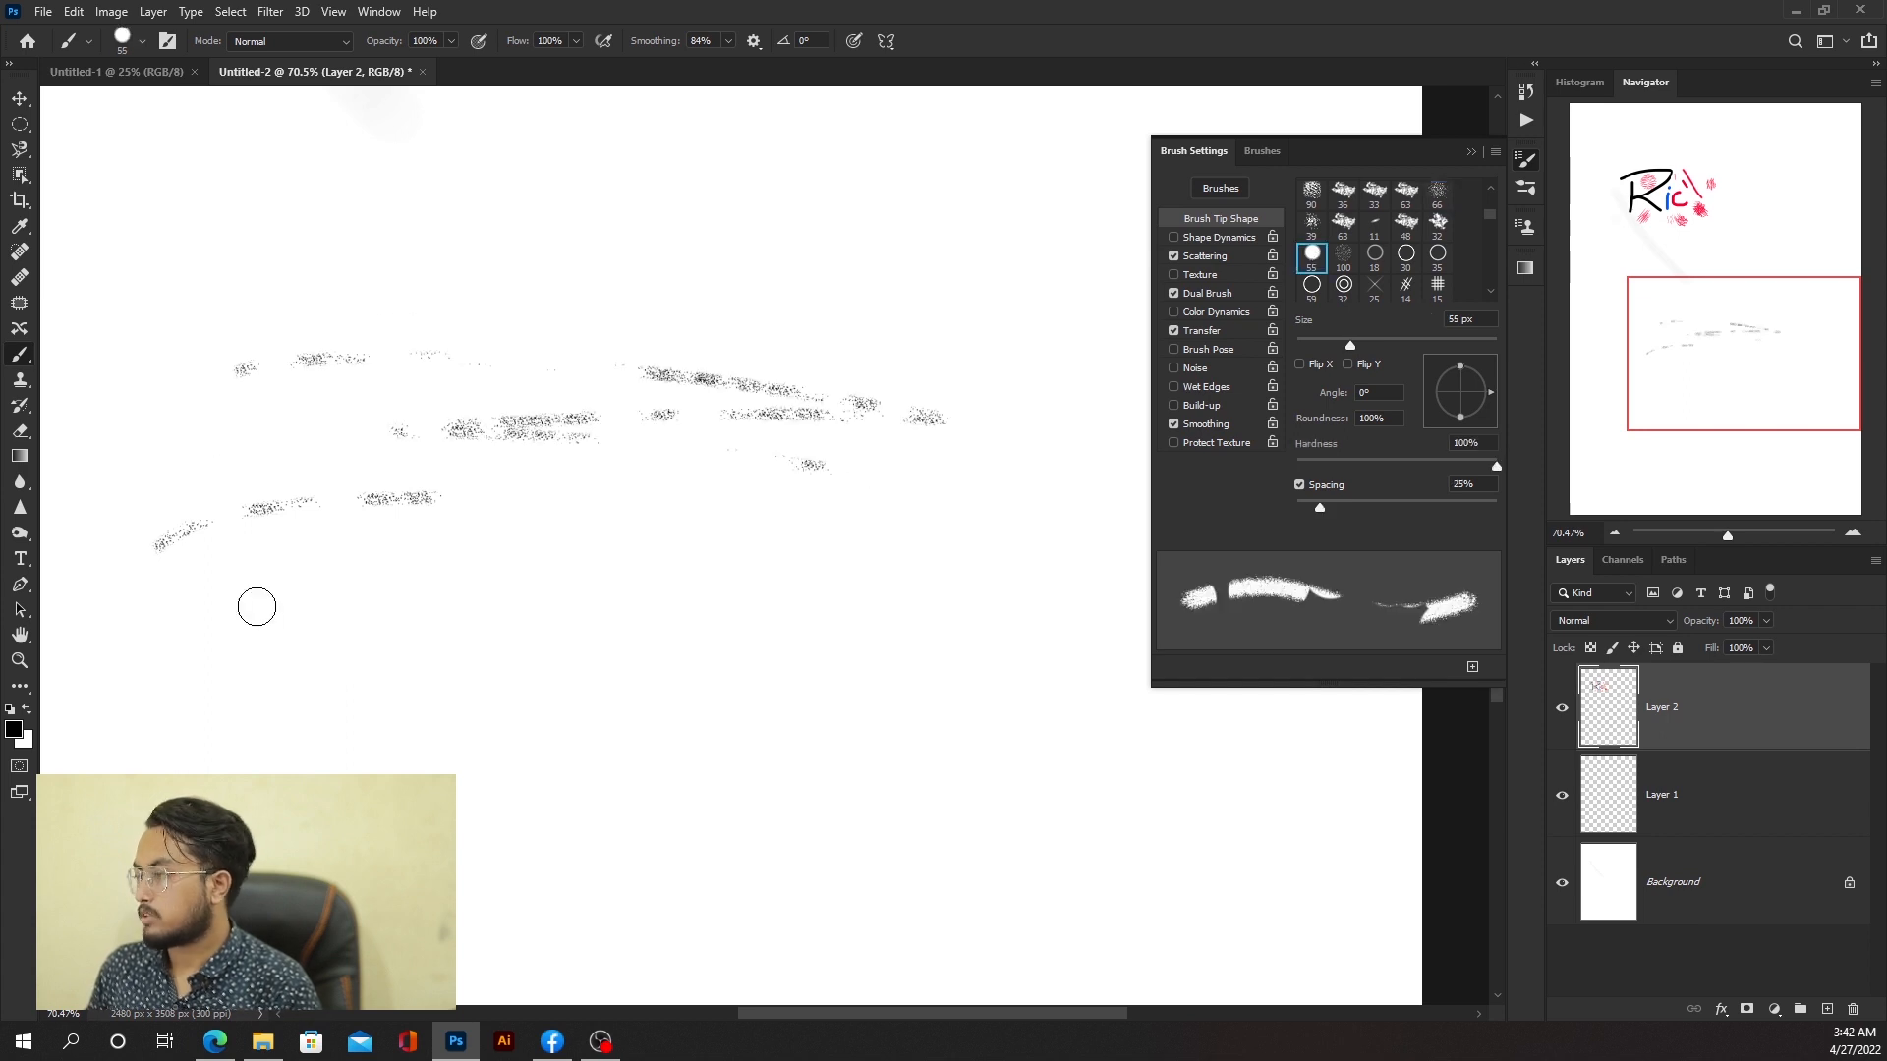
mouse_move(256, 606)
left_mouse_down()
mouse_move(948, 601)
mouse_move(250, 676)
mouse_move(967, 650)
mouse_move(303, 724)
mouse_move(1043, 766)
mouse_move(1195, 752)
left_mouse_up()
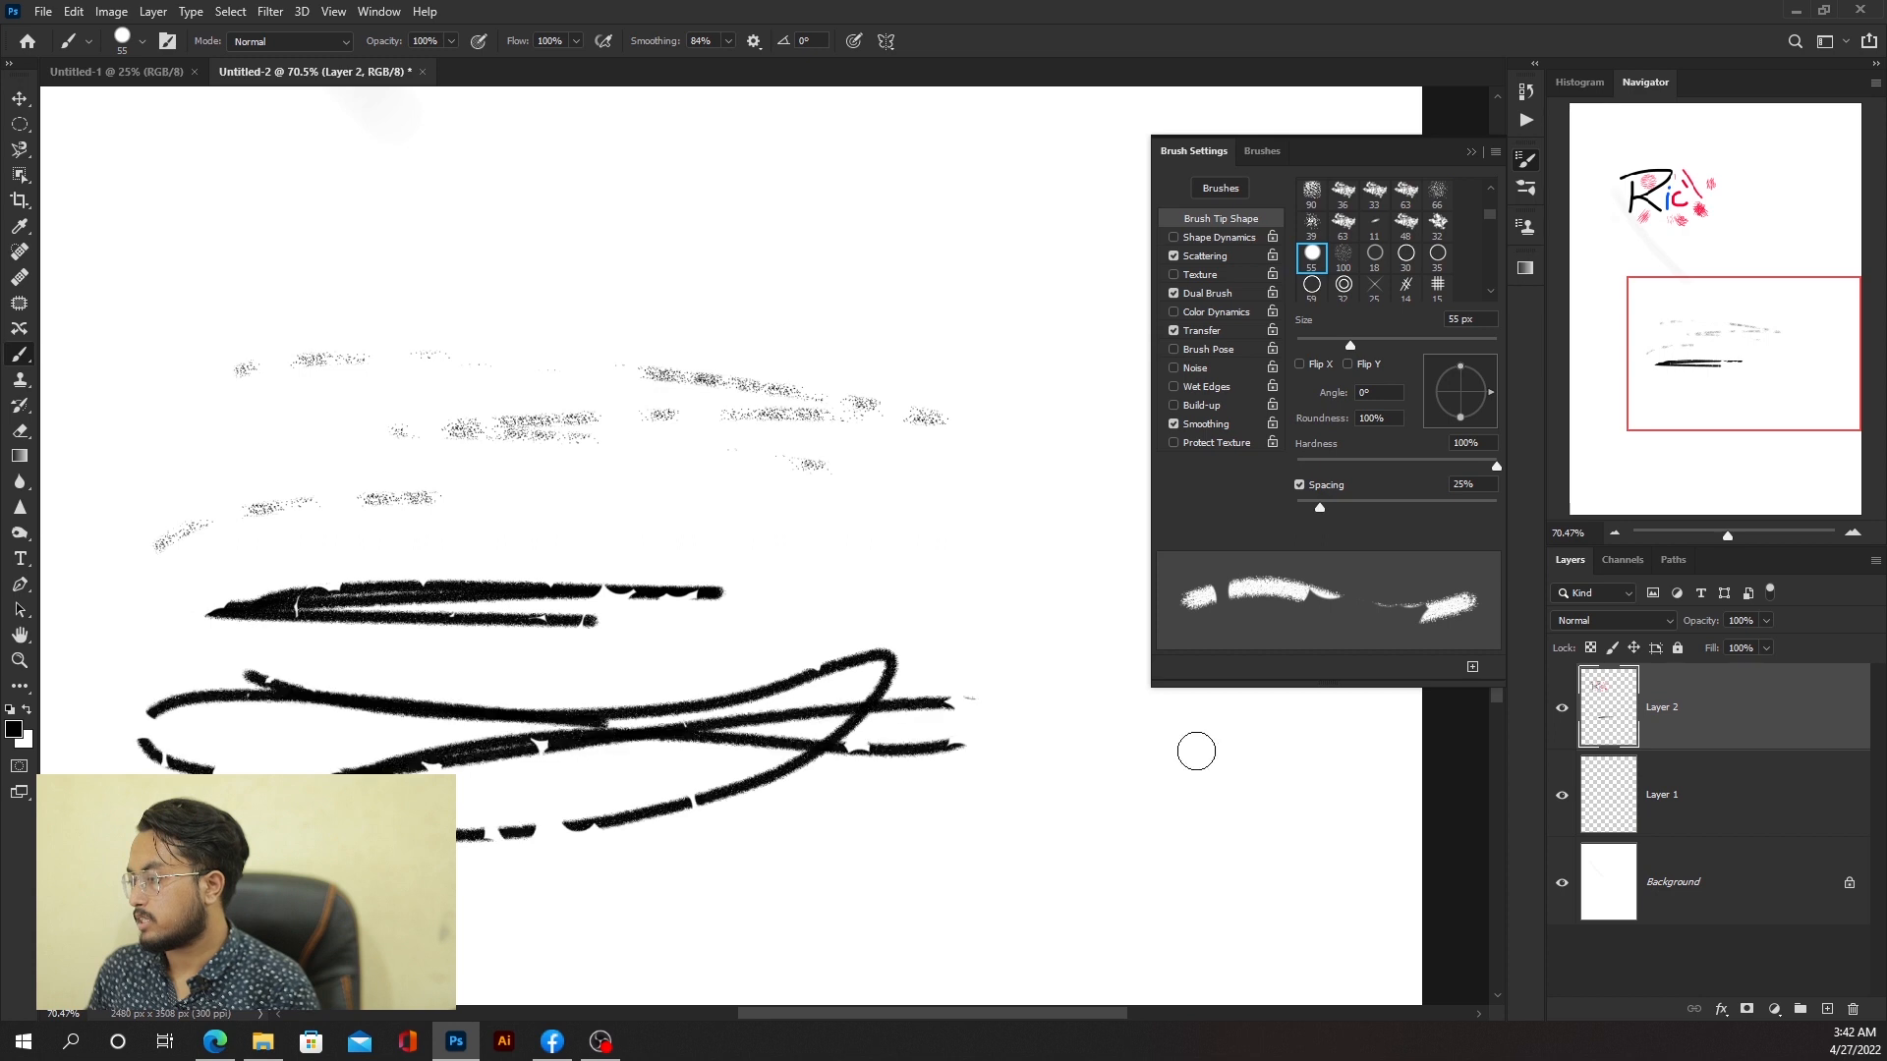
Step: Paint test strokes with Spacing set to 998%, then with Spacing set to 23%
left_click_drag(1373, 508, 1497, 507)
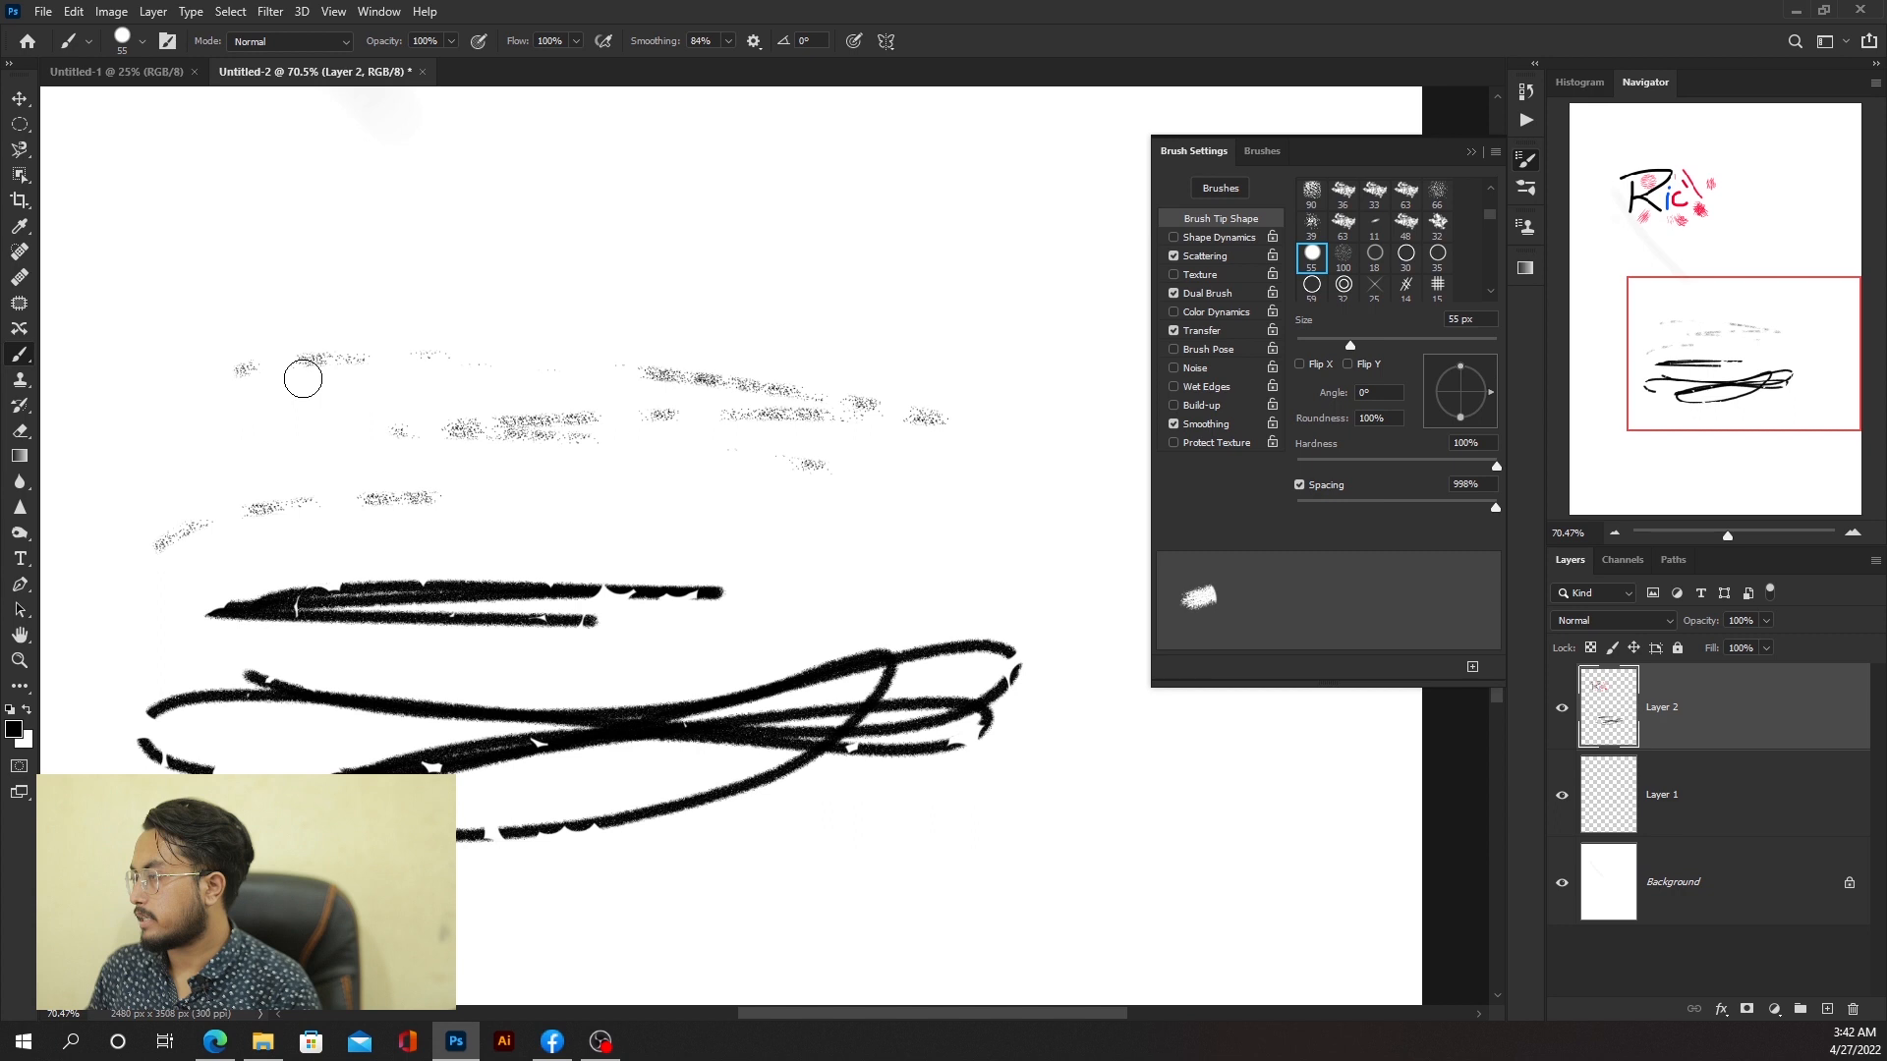
left_click_drag(303, 379, 1159, 359)
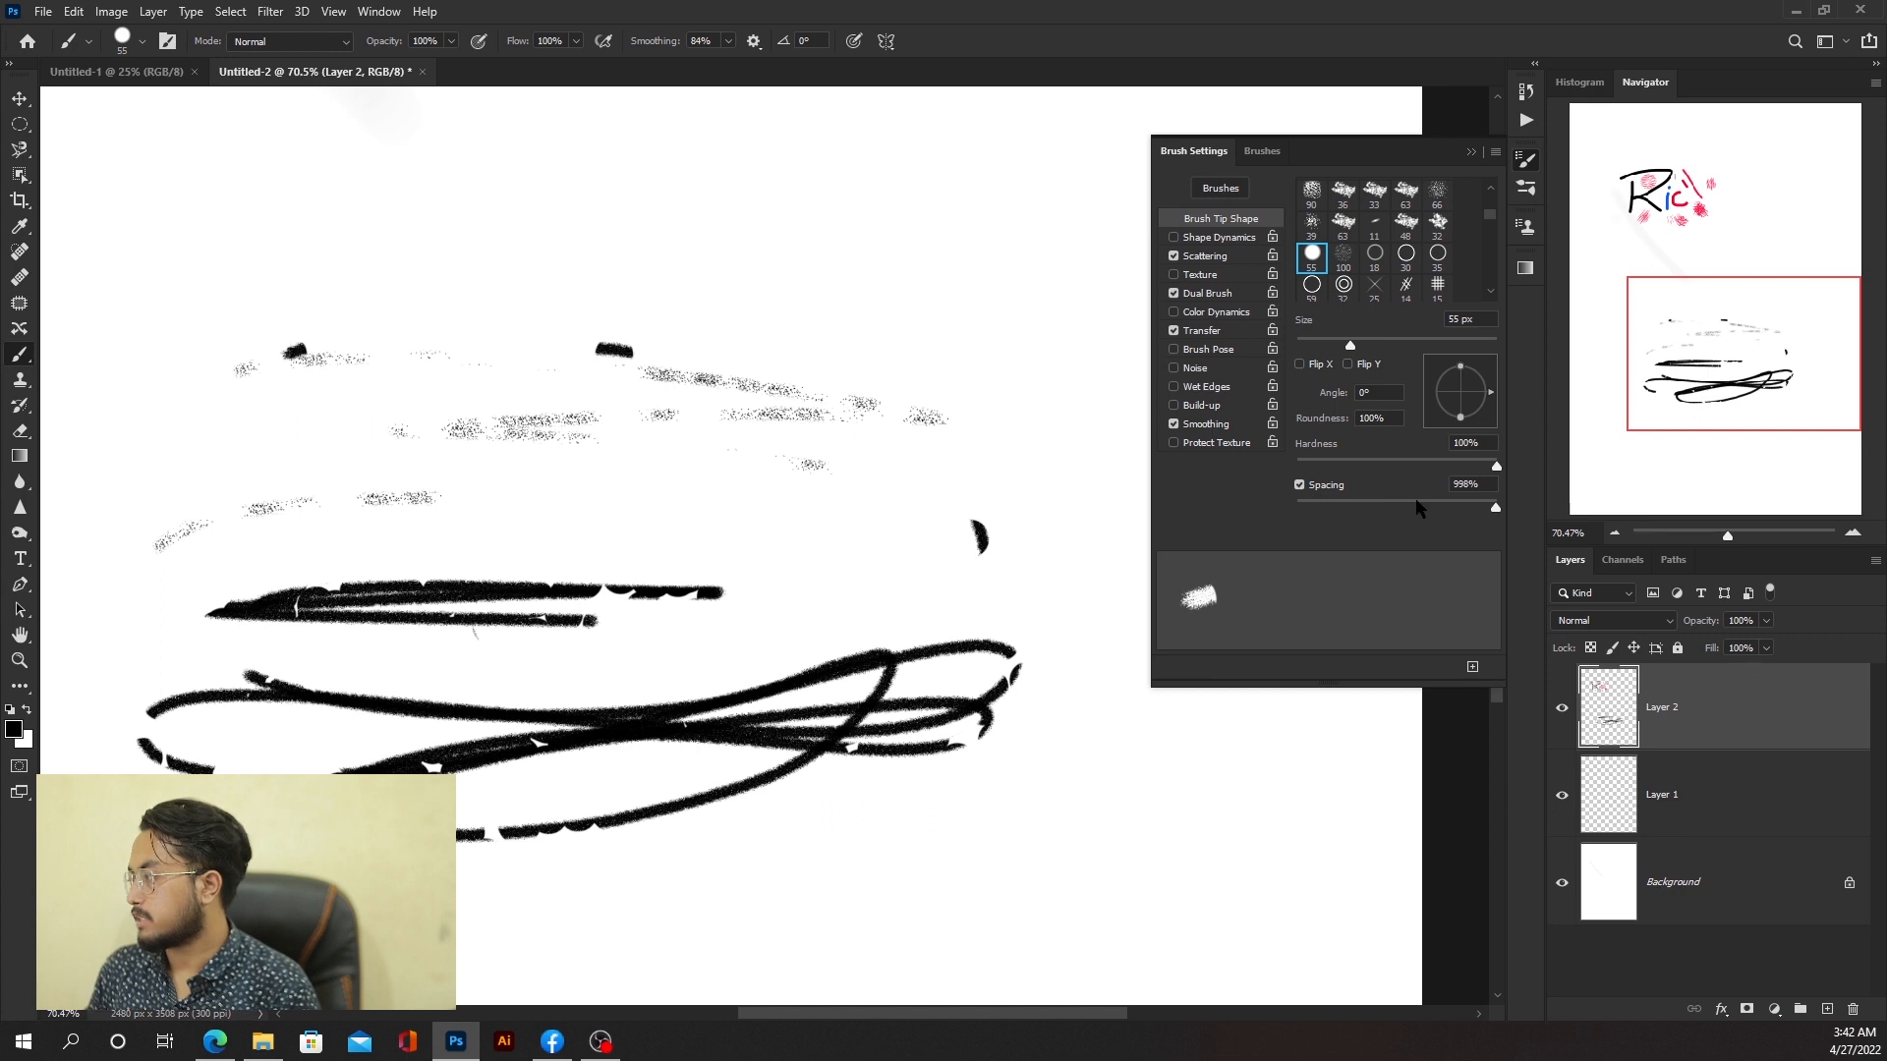
left_click_drag(1415, 501, 1318, 507)
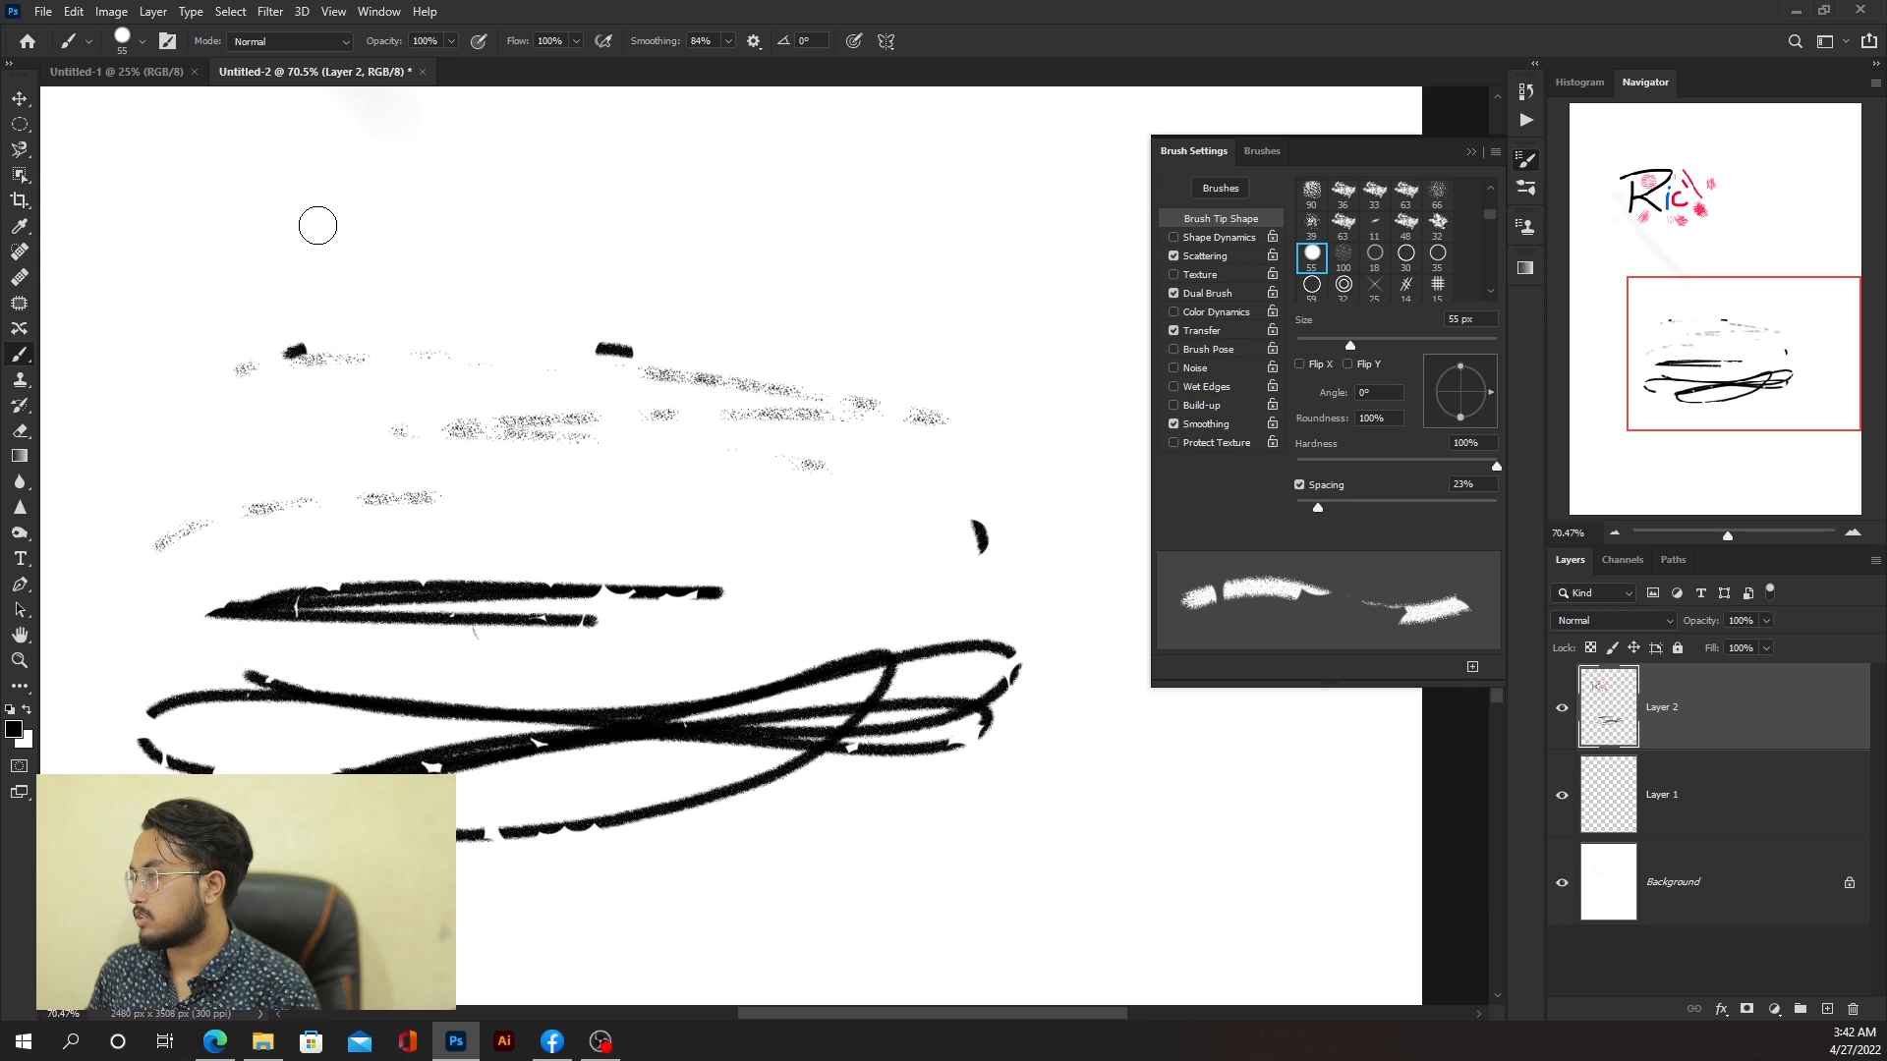
left_click_drag(318, 226, 545, 366)
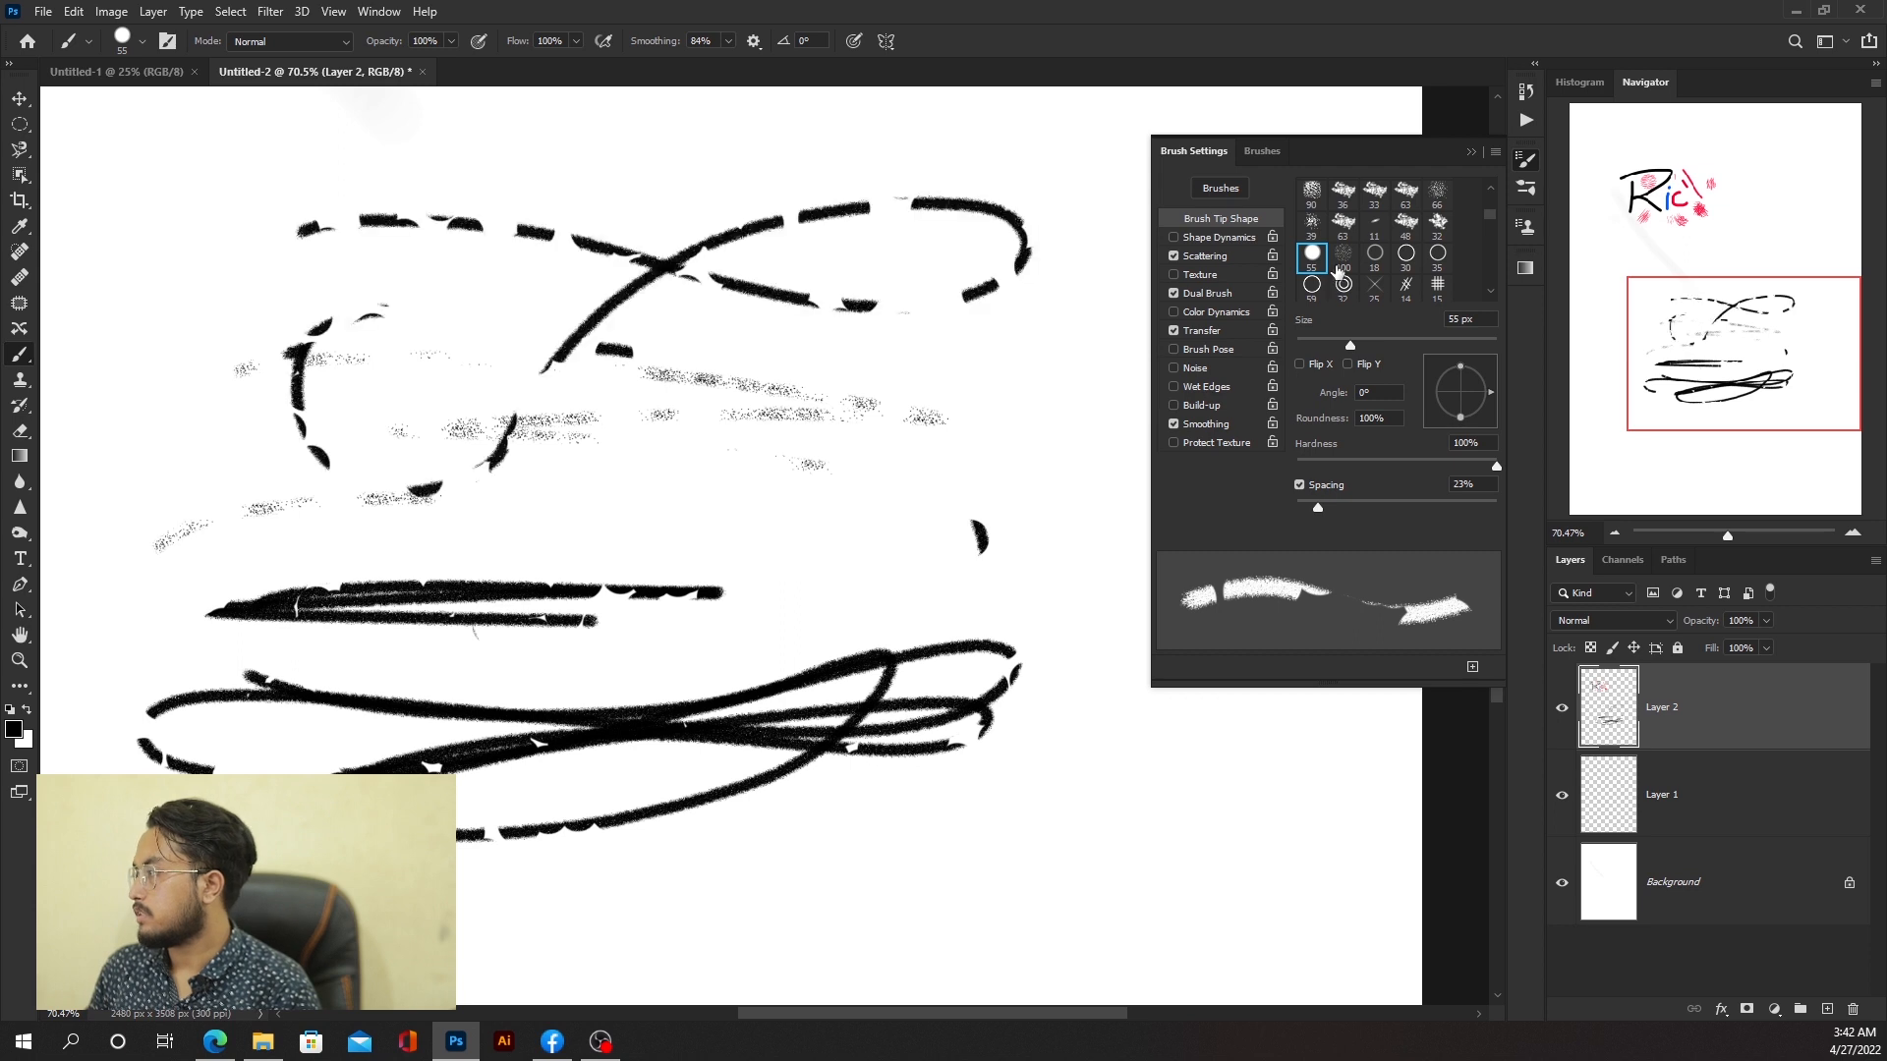
Step: Set the tip Roundness to 2%, paint a vertical stroke, and undo the last three strokes
left_click_drag(1460, 416, 1469, 400)
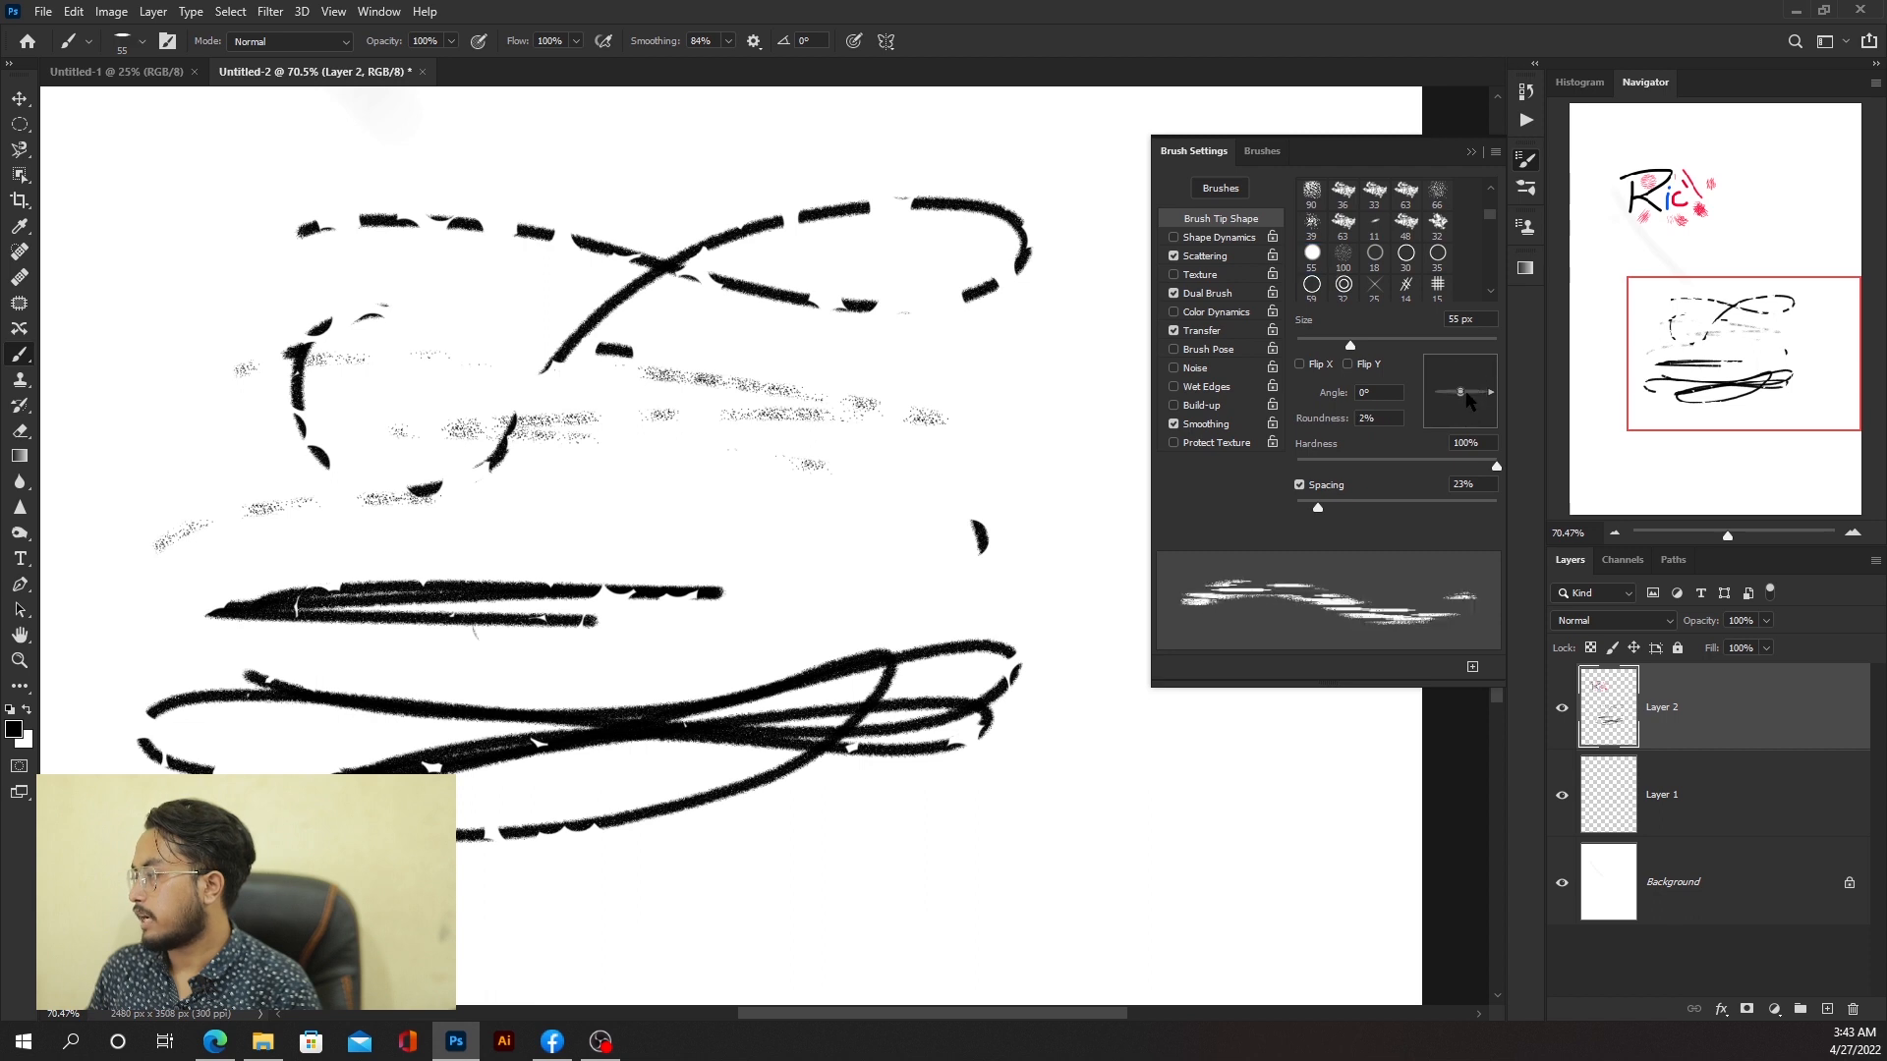
left_click_drag(461, 152, 672, 884)
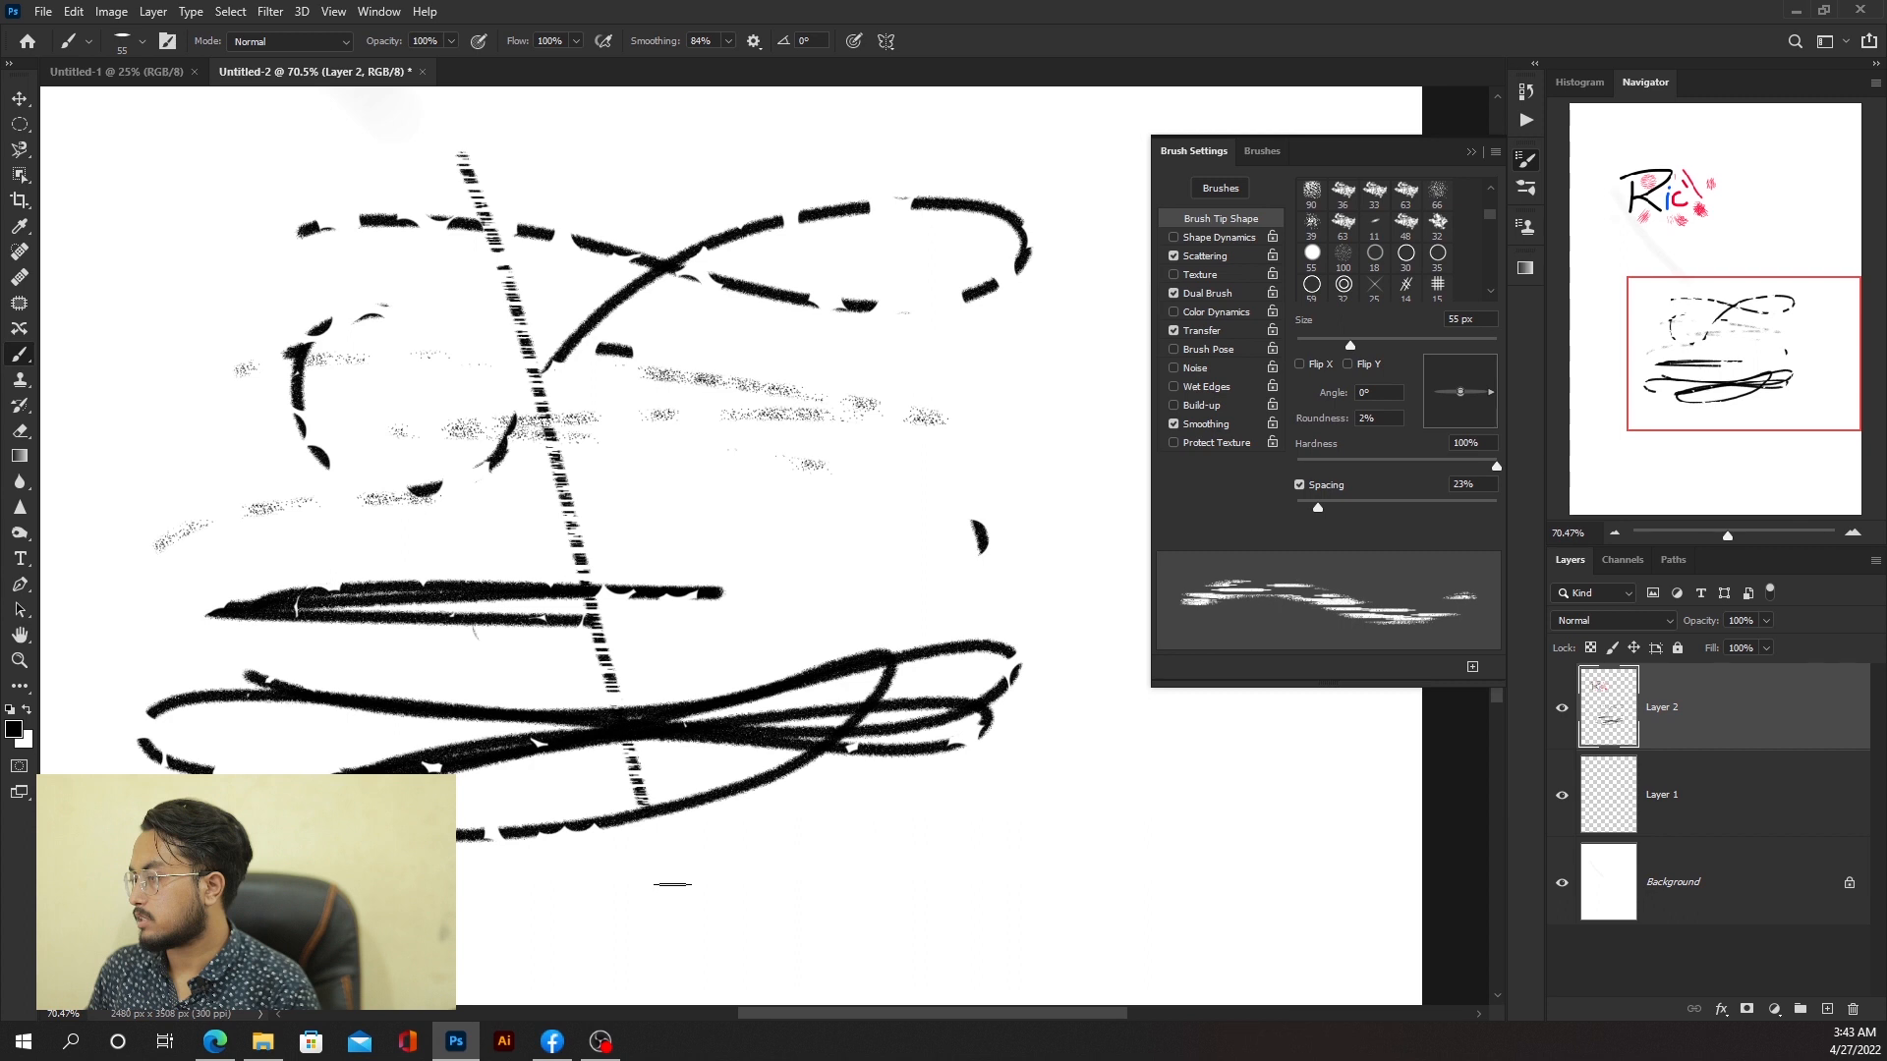
key("ctrl+z")
key("ctrl+z")
key("ctrl+z")
key("ctrl+z")
key("ctrl+z")
key("ctrl+z")
key("ctrl+z")
key("ctrl+z")
Step: Select the 112 px grass-blade brush tip and lower its Spacing
scroll(1341, 265, "up", 3)
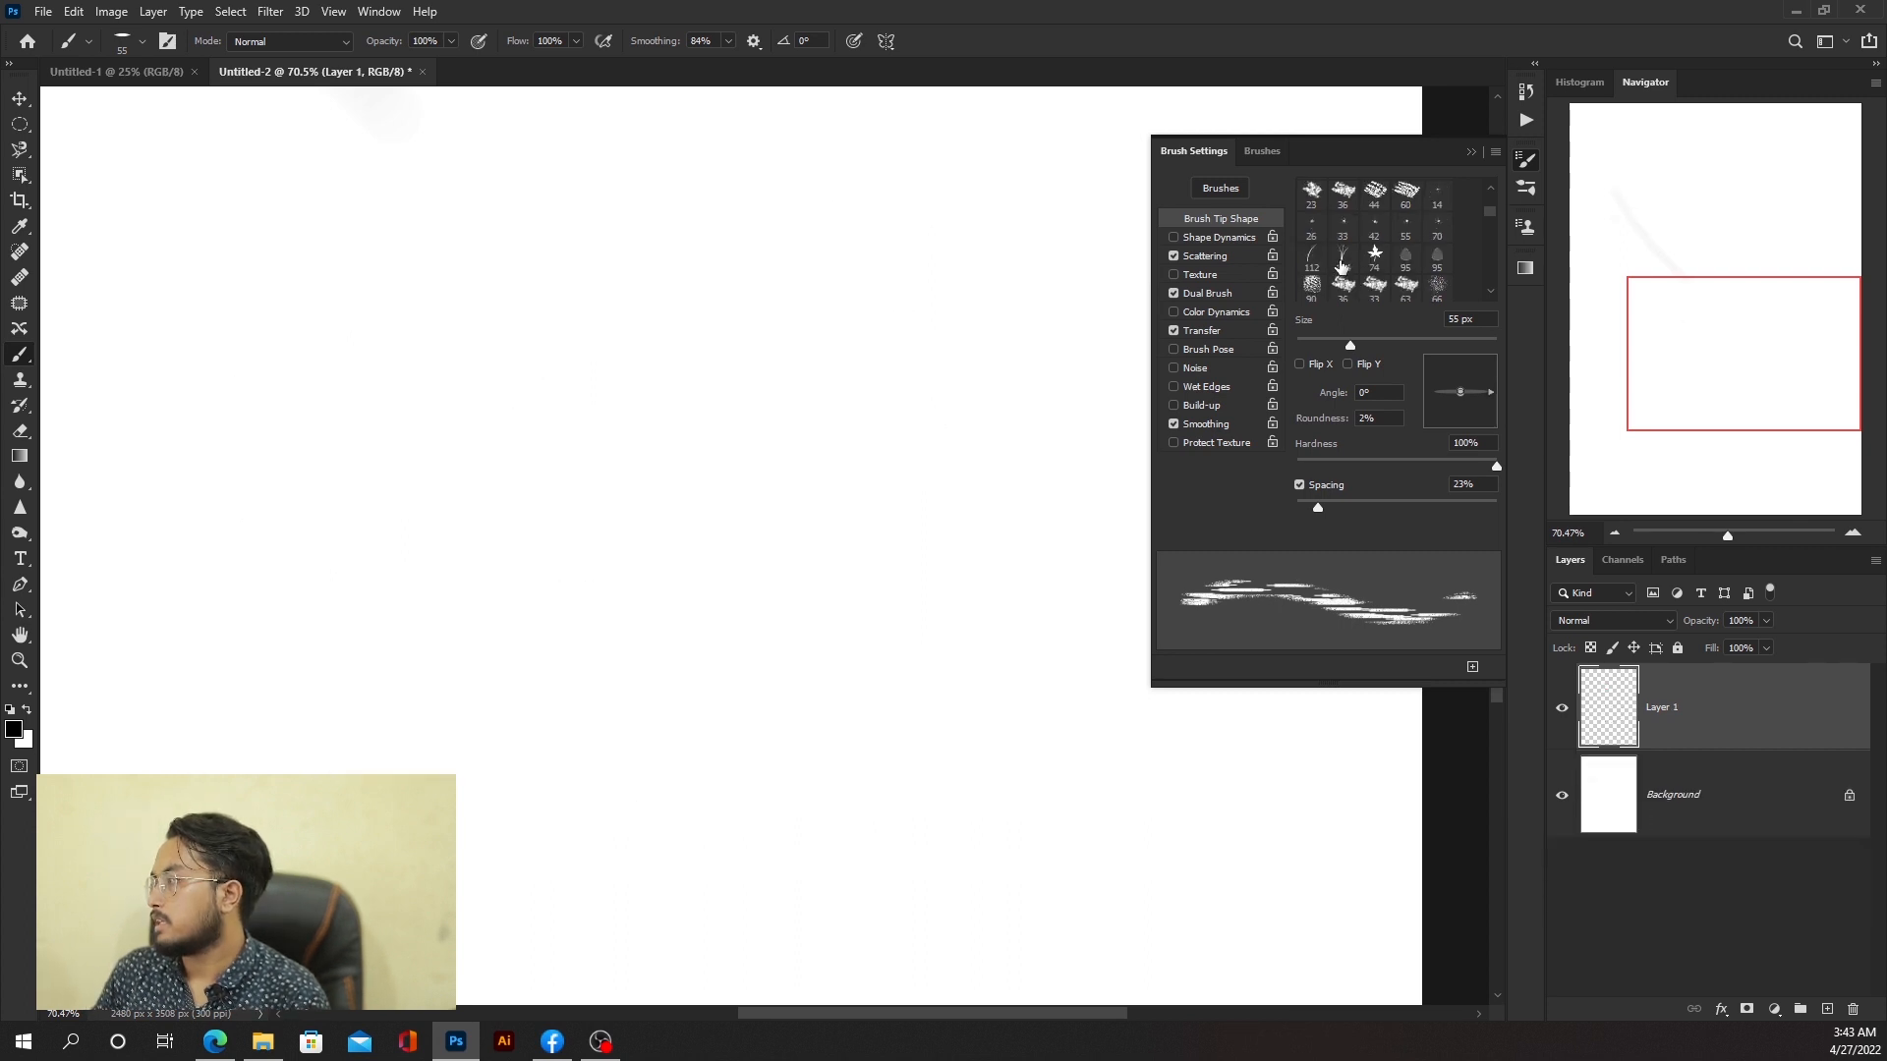
left_click(1311, 257)
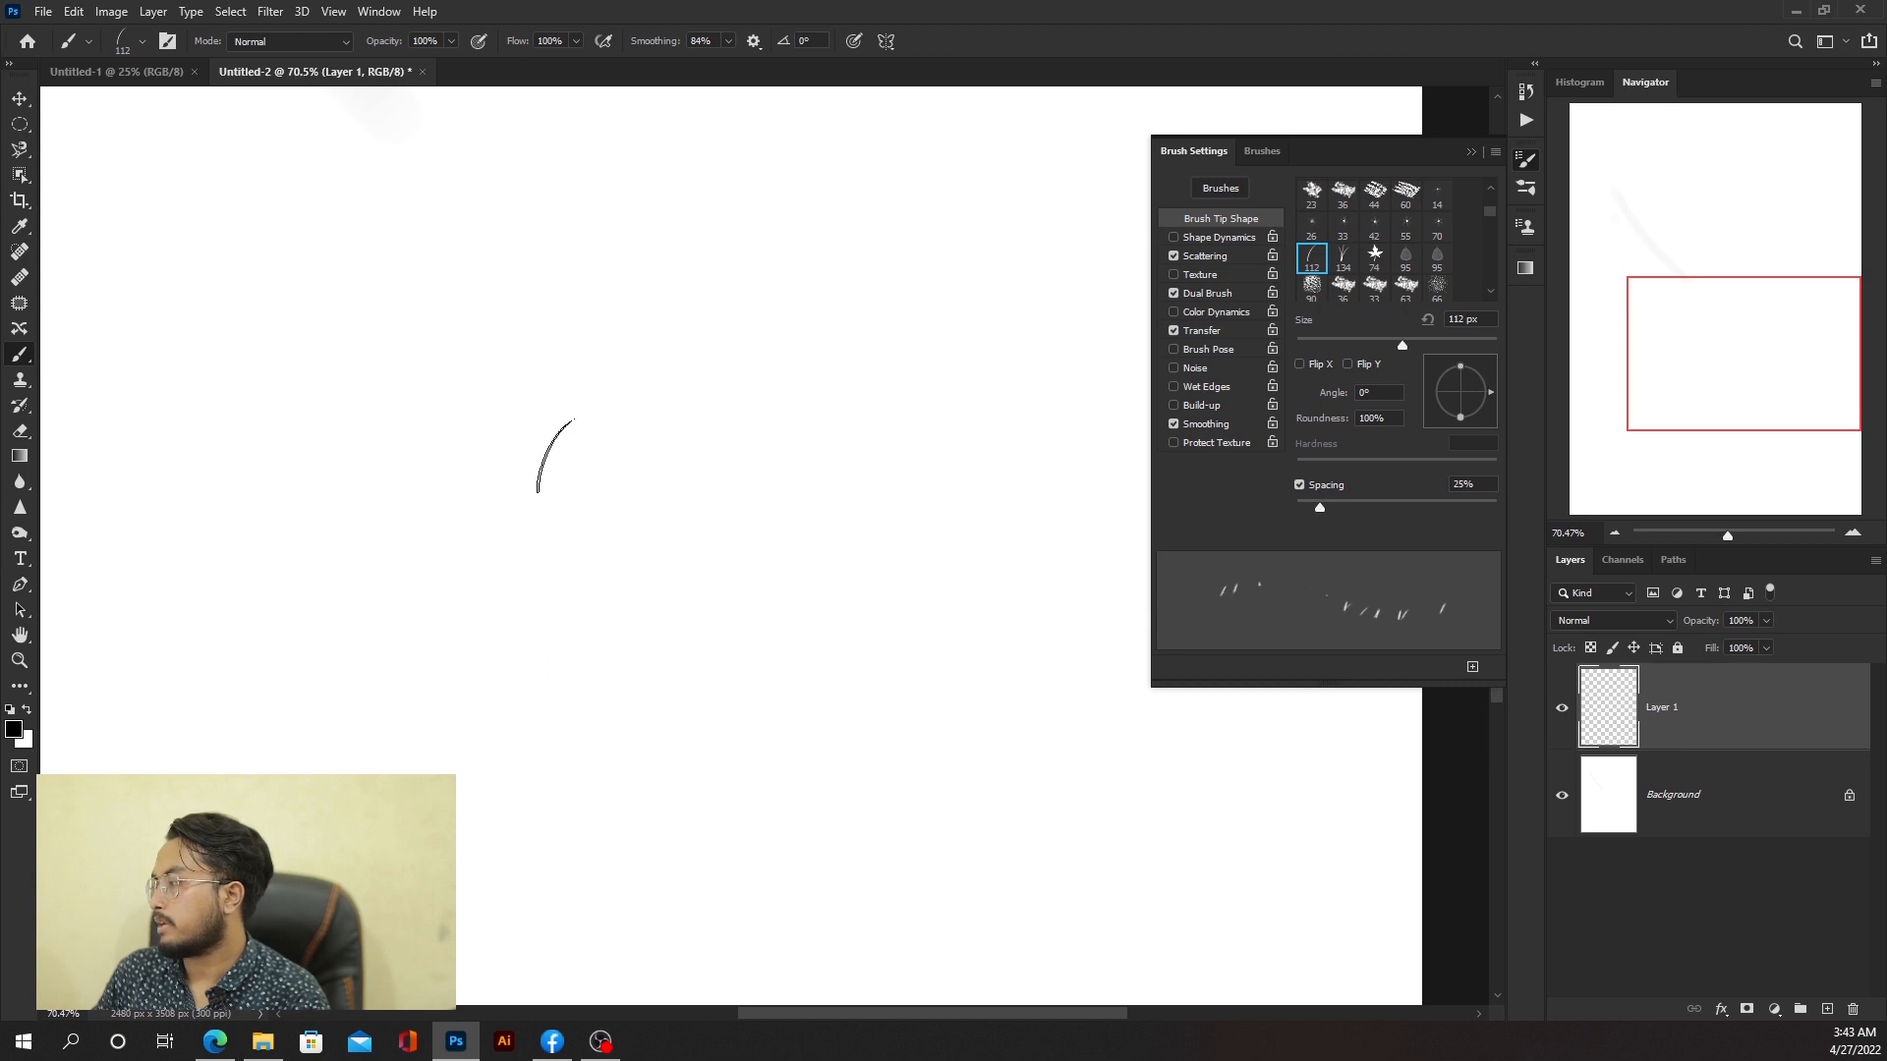
left_click_drag(1320, 507, 1296, 507)
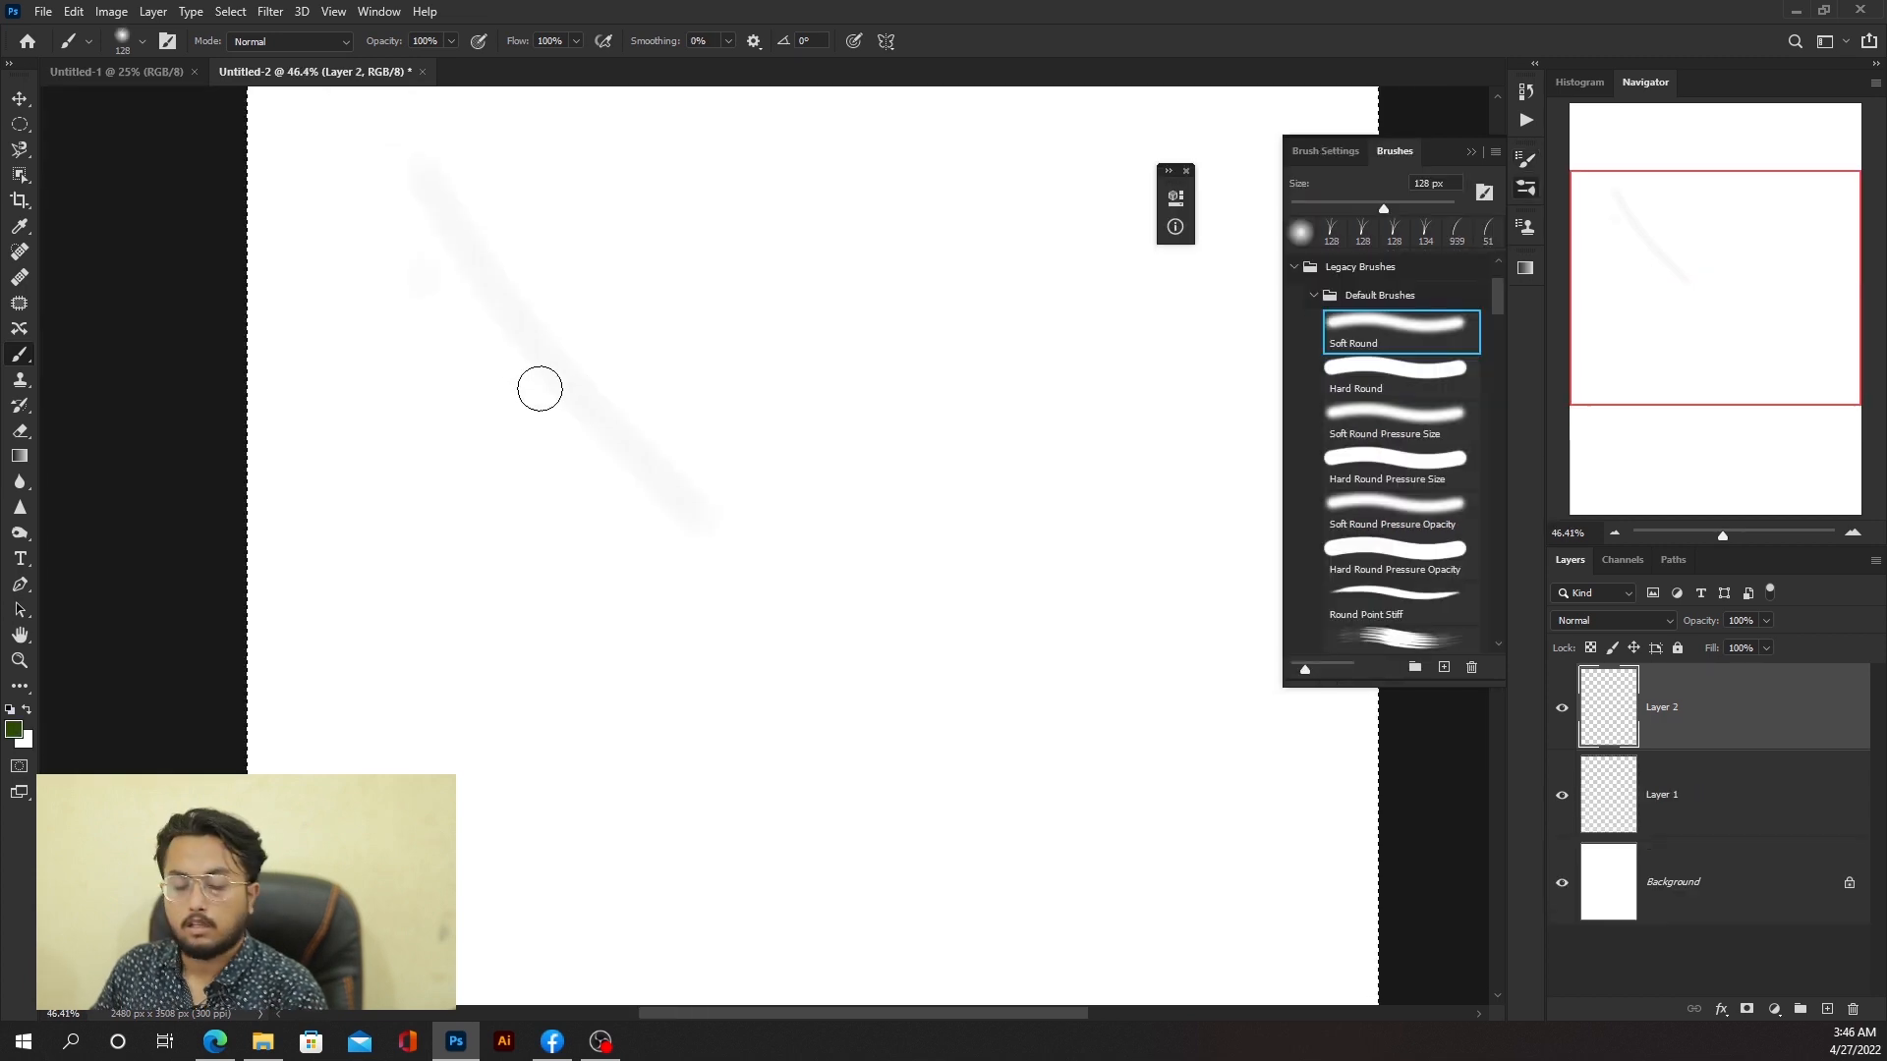
Step: Fit the canvas on screen and resize the Soft Round brush to 30 px
left_click_drag(539, 389, 438, 414)
scroll(570, 419, "up", 3)
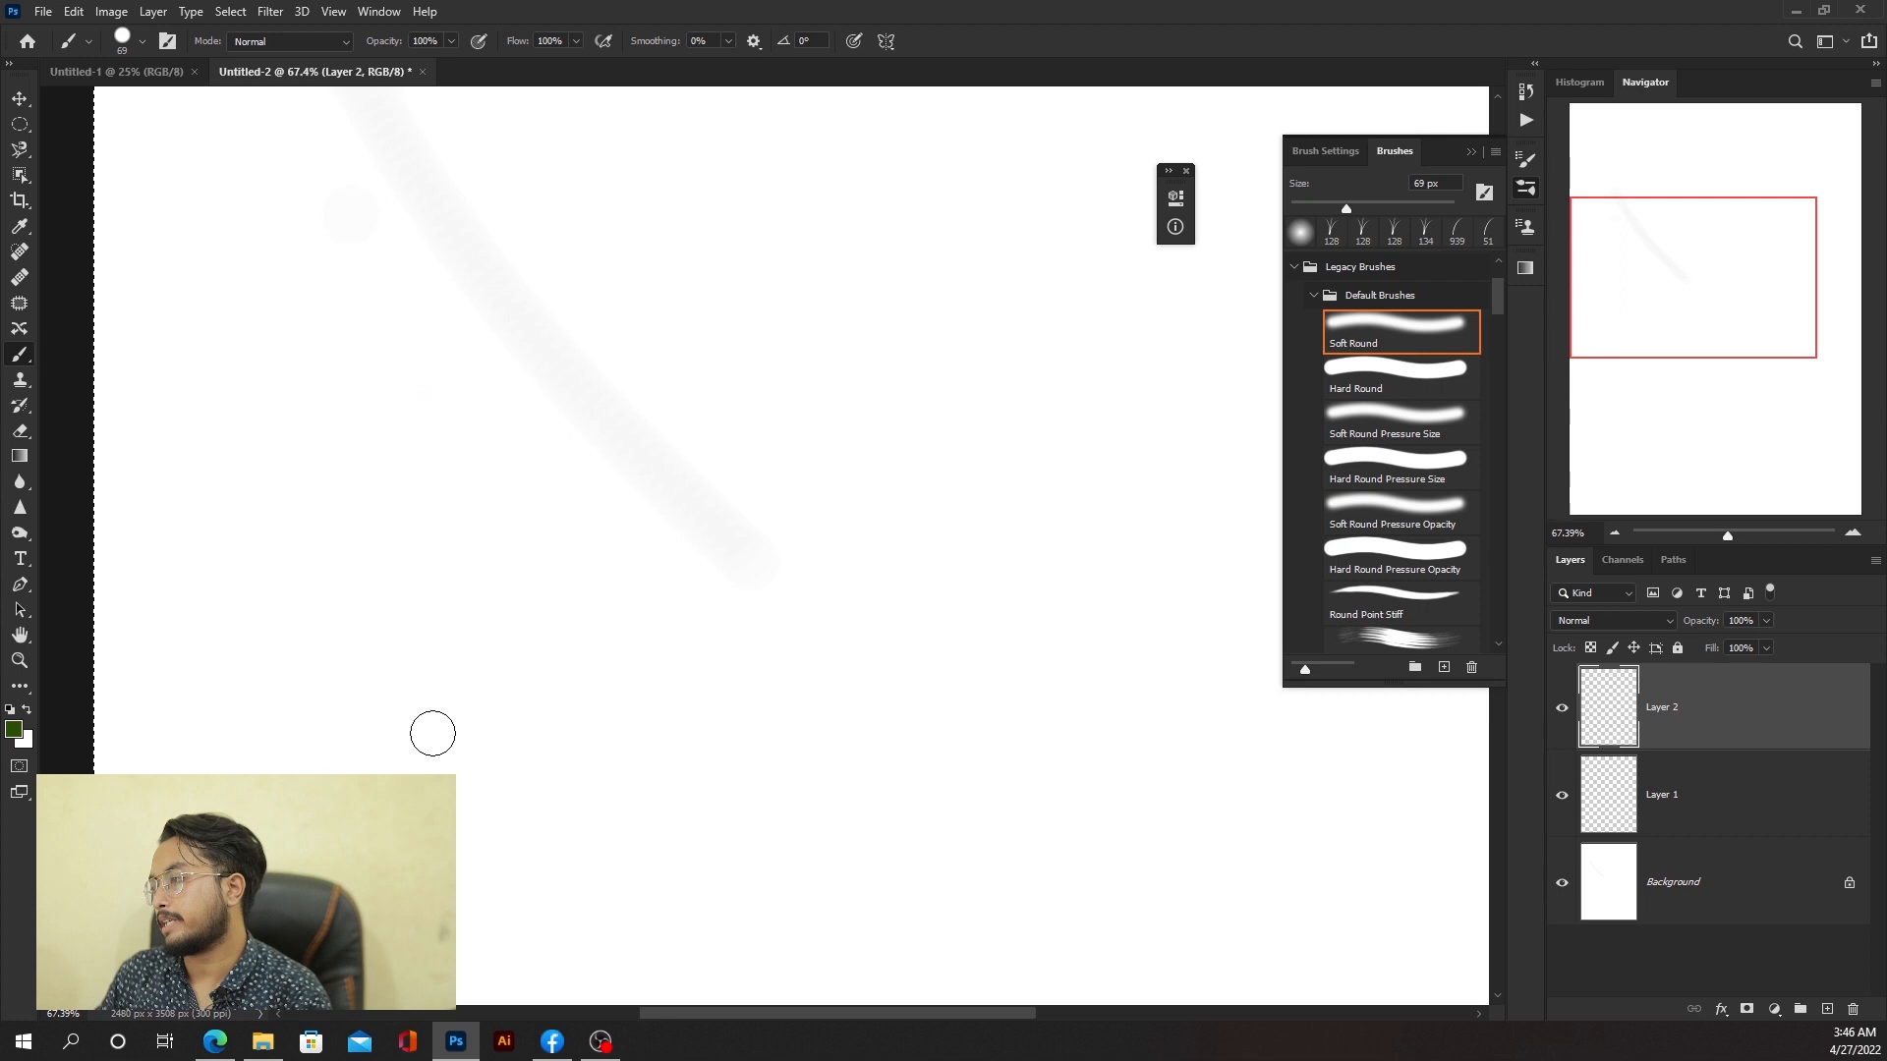
key("ctrl+0")
left_click_drag(525, 280, 801, 303)
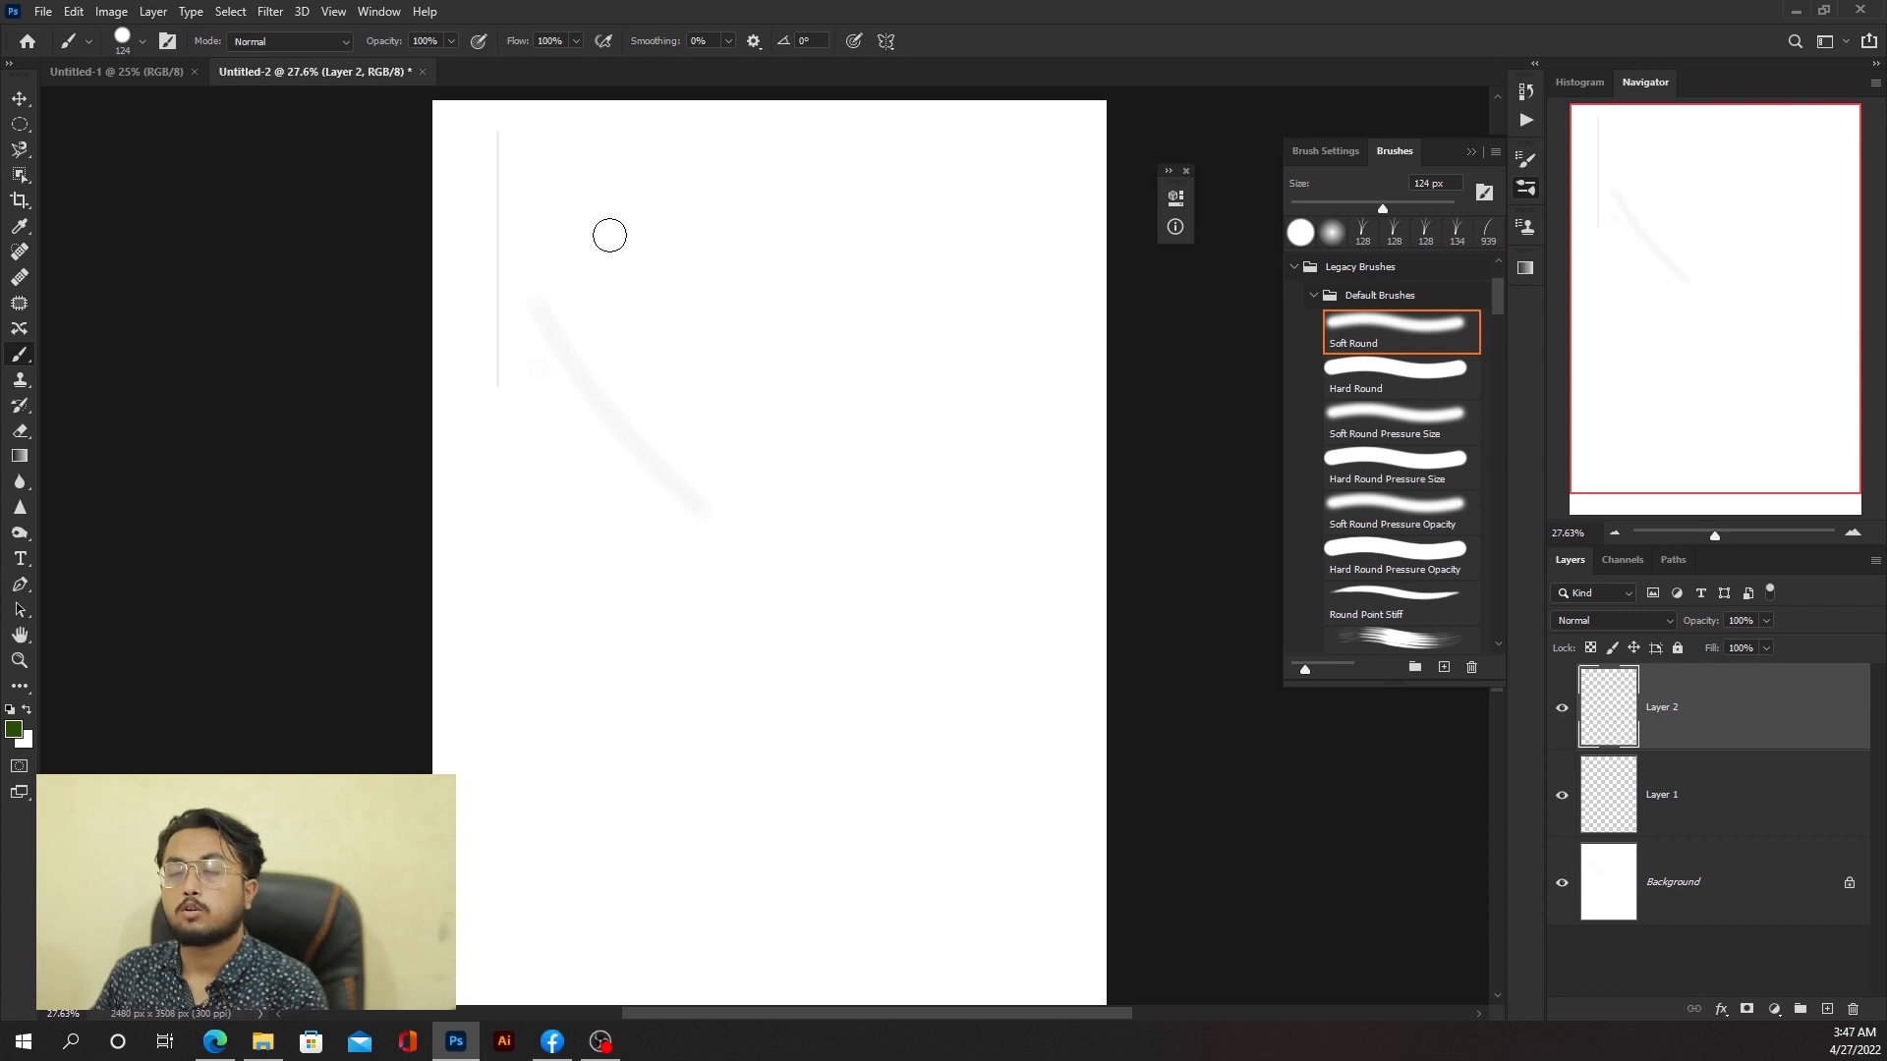
left_click_drag(609, 235, 595, 234)
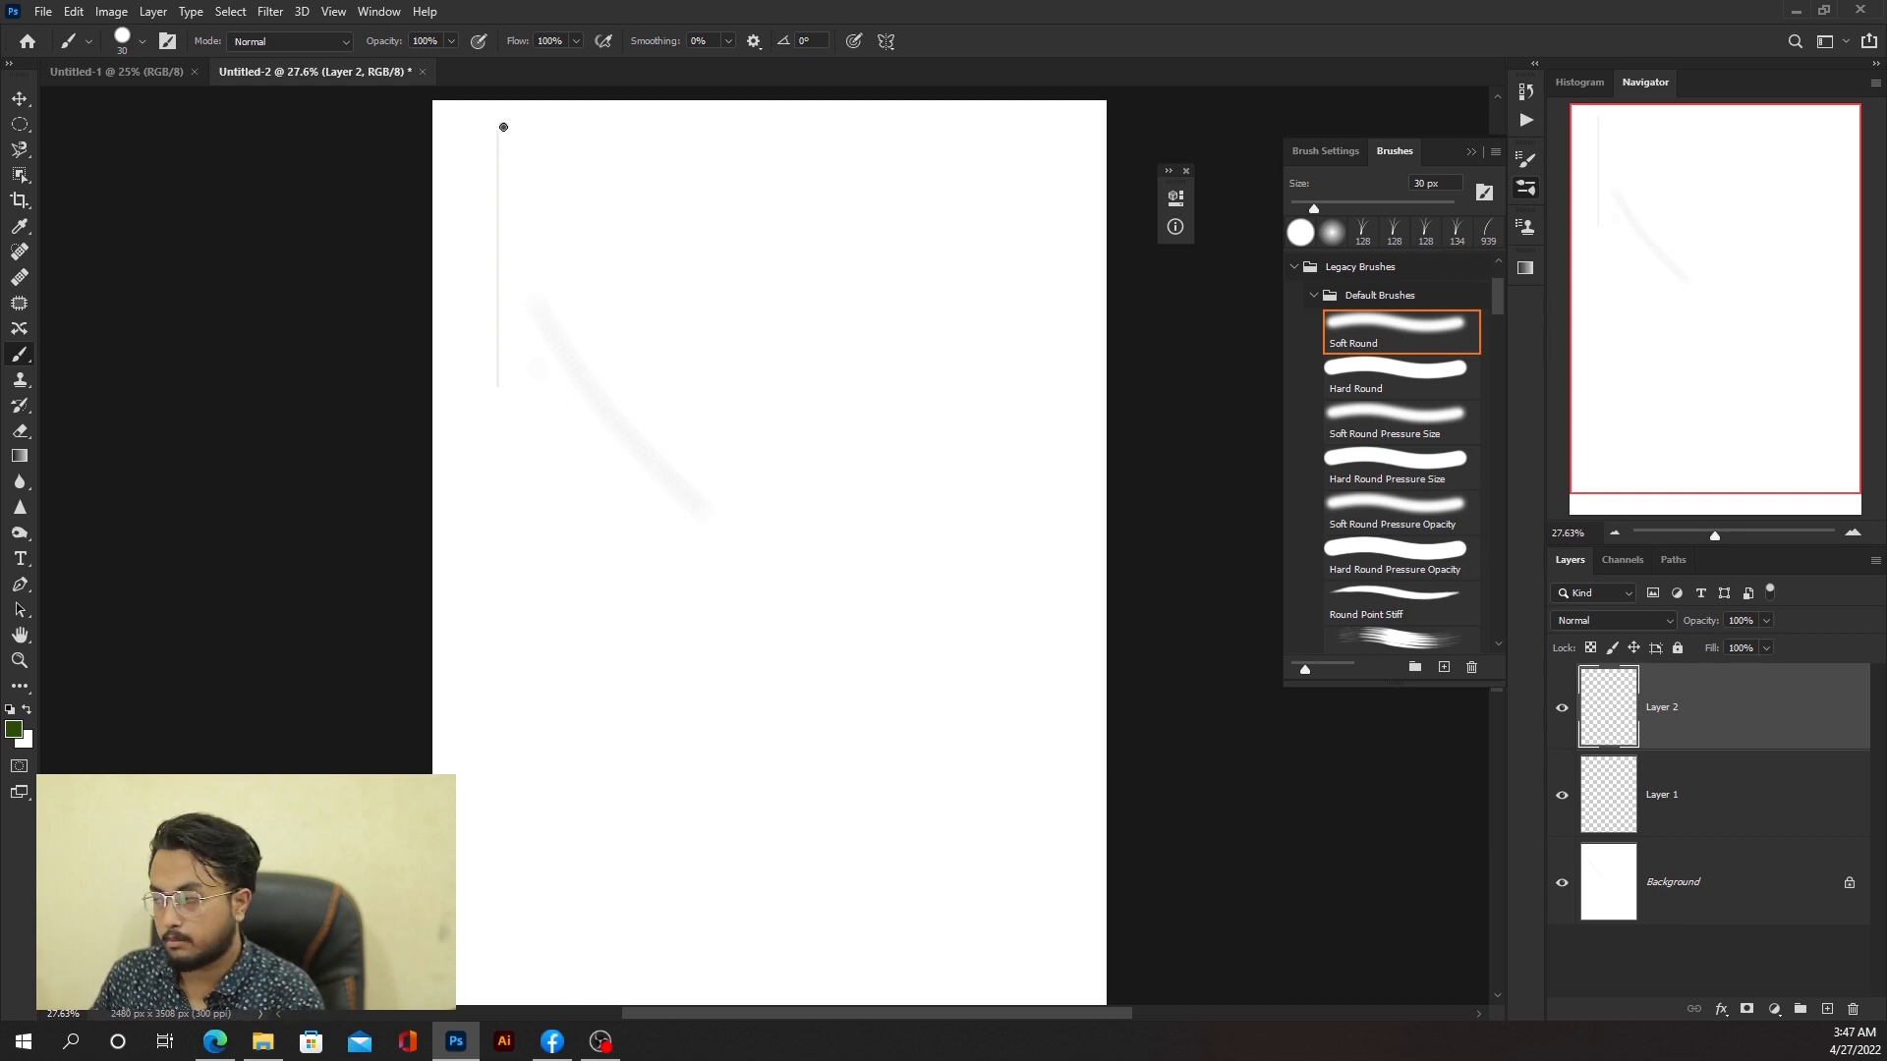
Step: Paint a straight vertical green line down the left side of the page
left_click_drag(503, 126, 514, 384)
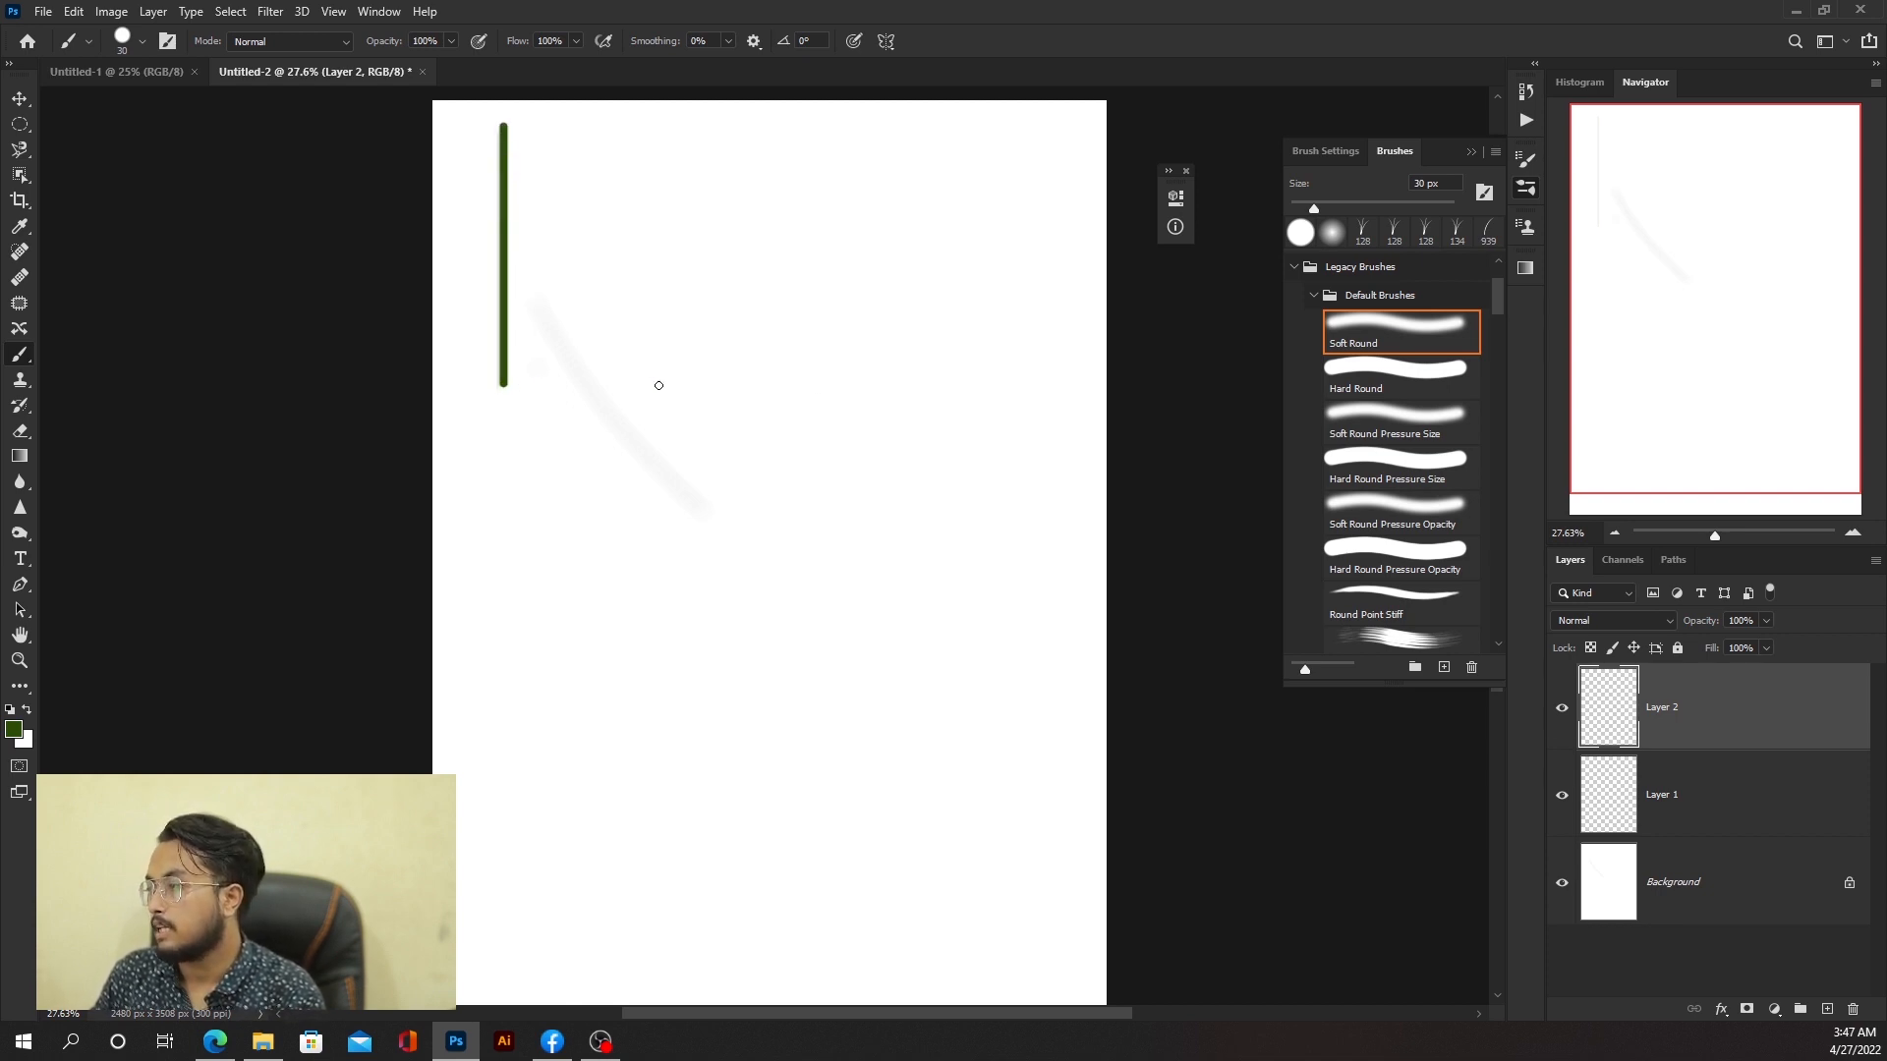
mouse_move(658, 385)
left_mouse_down()
mouse_move(1003, 387)
mouse_move(1023, 600)
mouse_move(940, 737)
mouse_move(835, 843)
mouse_move(648, 885)
mouse_move(622, 815)
left_mouse_up()
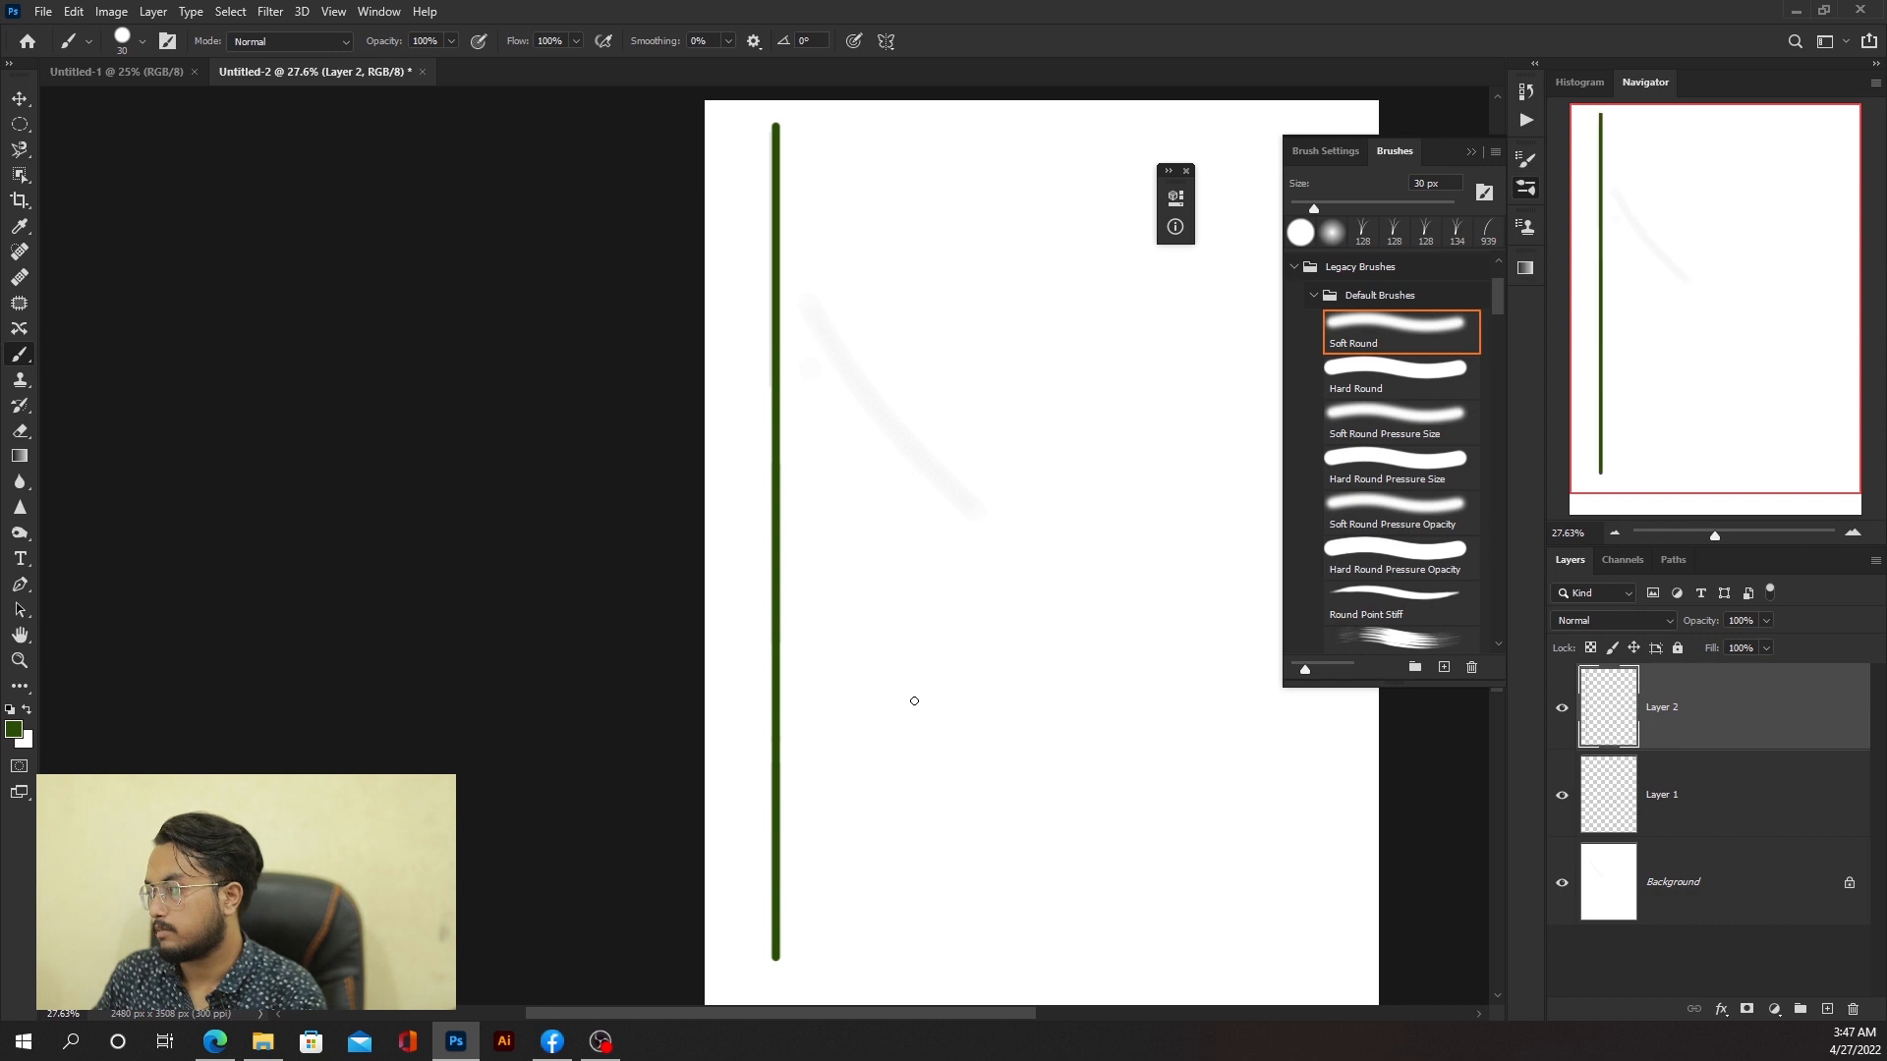
Step: Paint a straight diagonal line between two clicked points and undo it
scroll(796, 438, "down", 10)
scroll(776, 418, "up", 9)
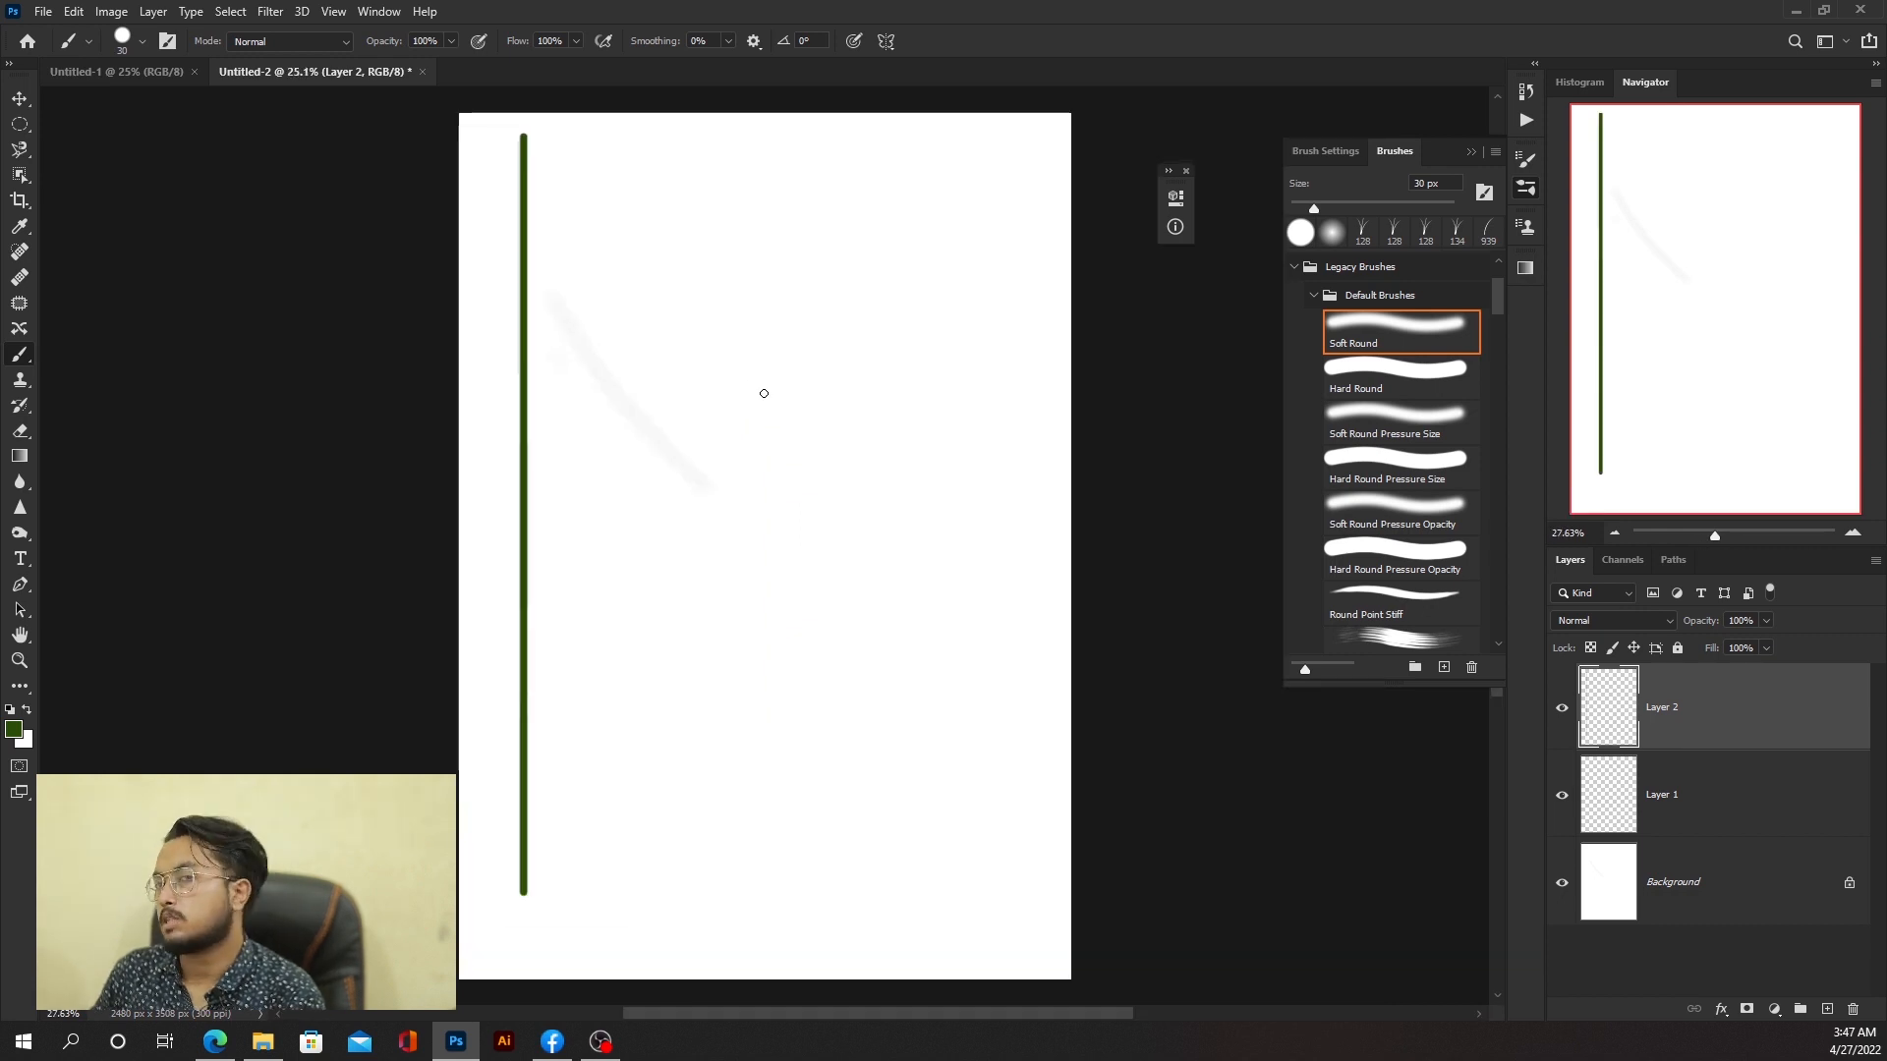
scroll(763, 393, "up", 2)
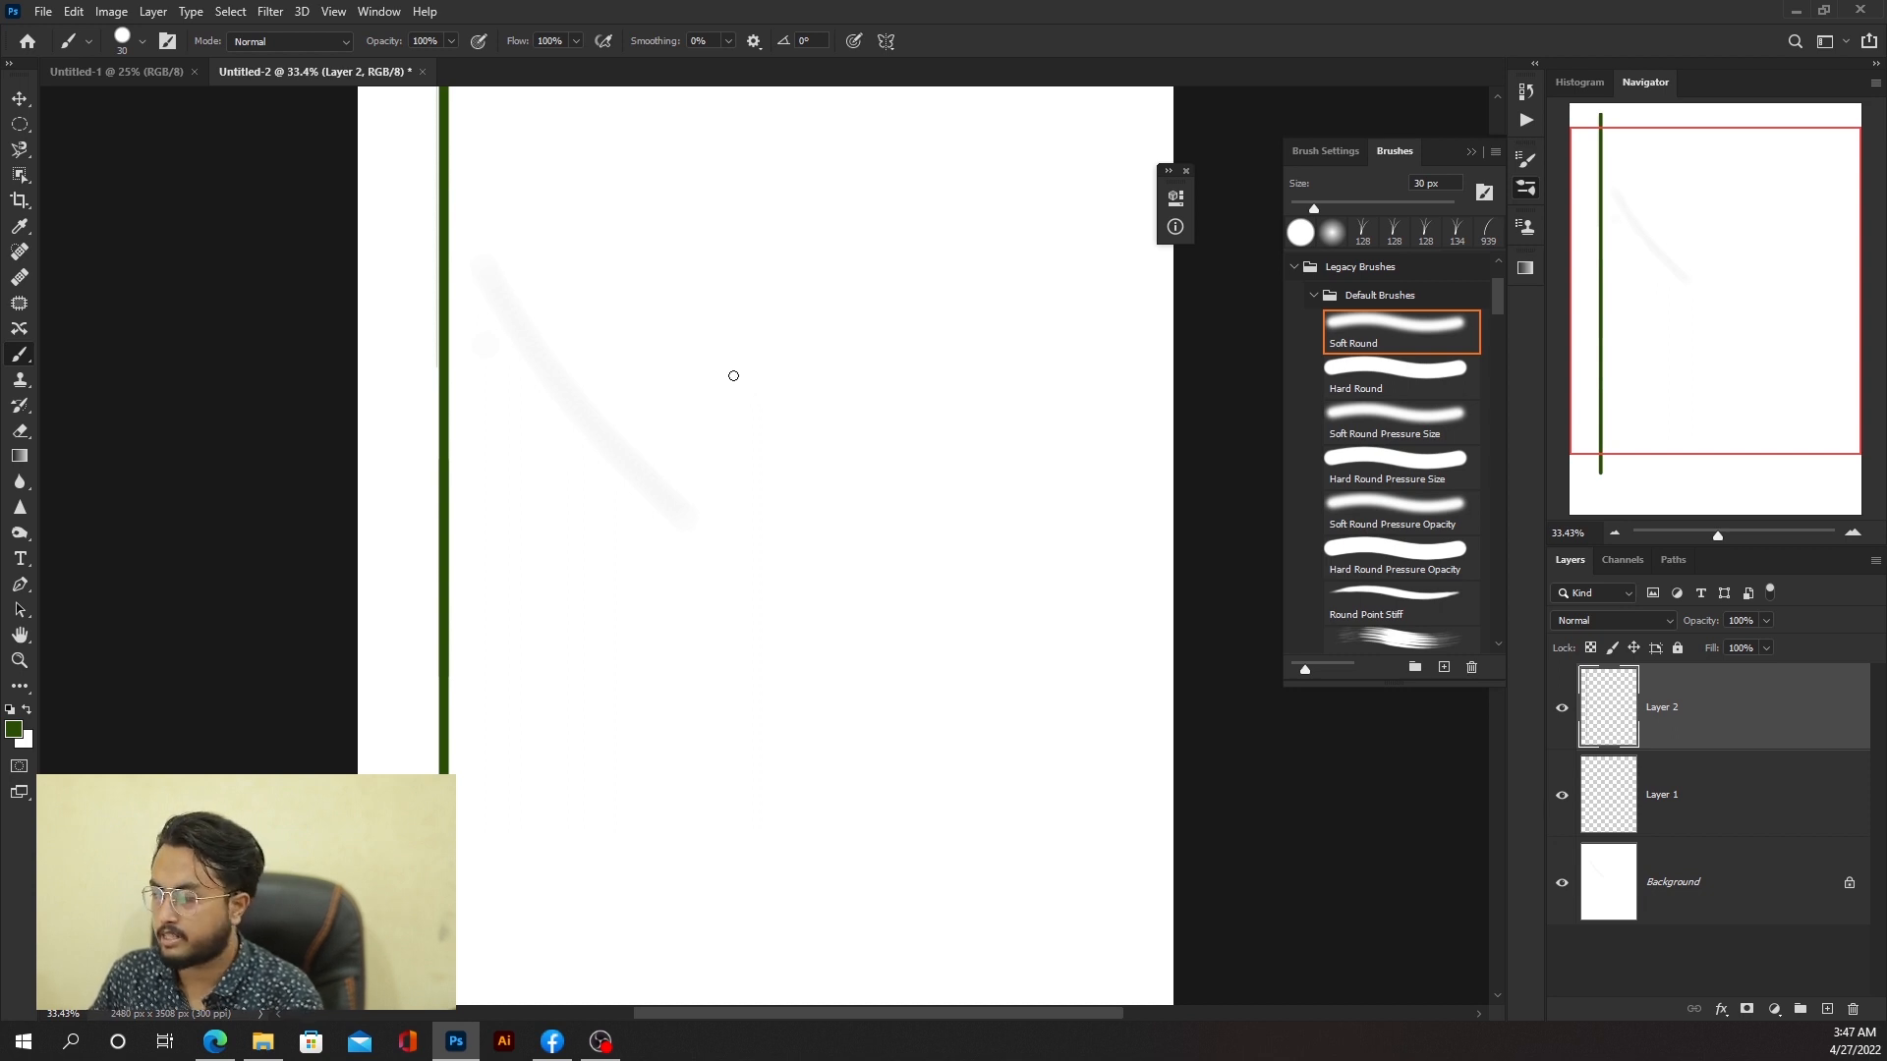
scroll(607, 486, "up", 3)
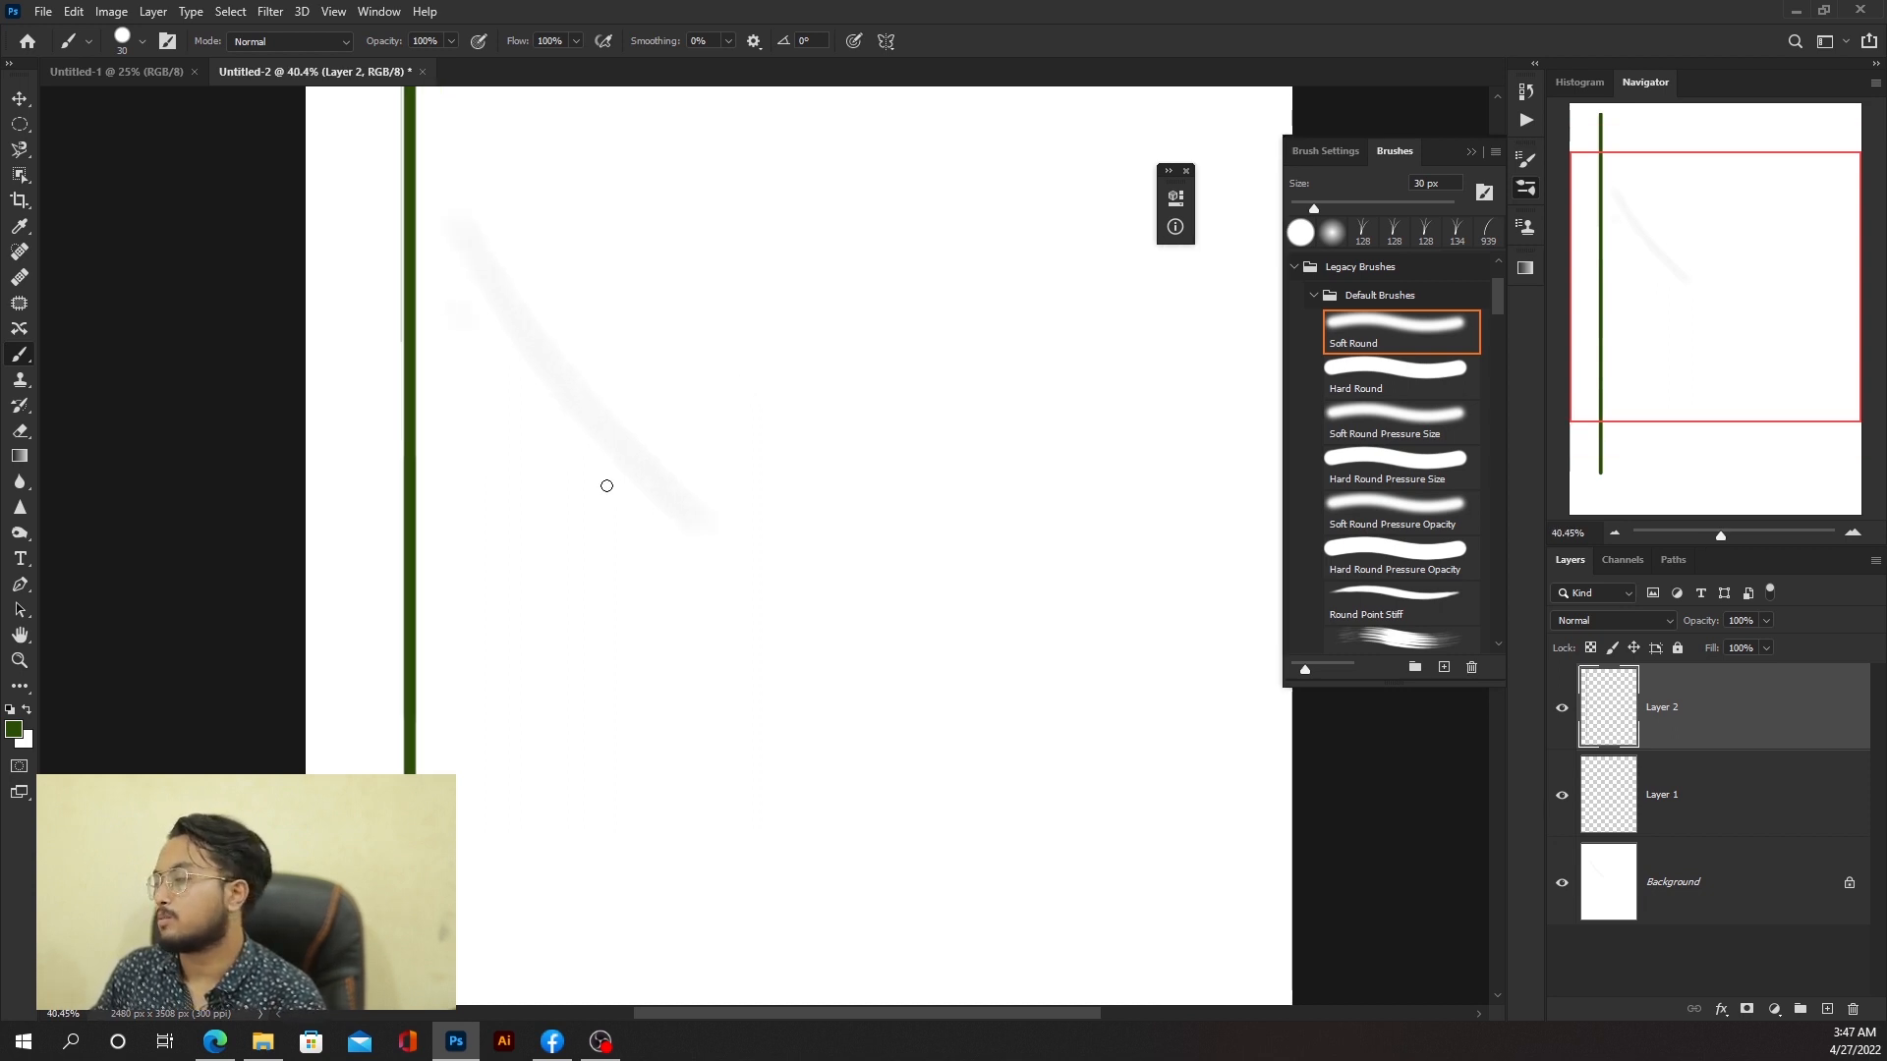
left_click(470, 433)
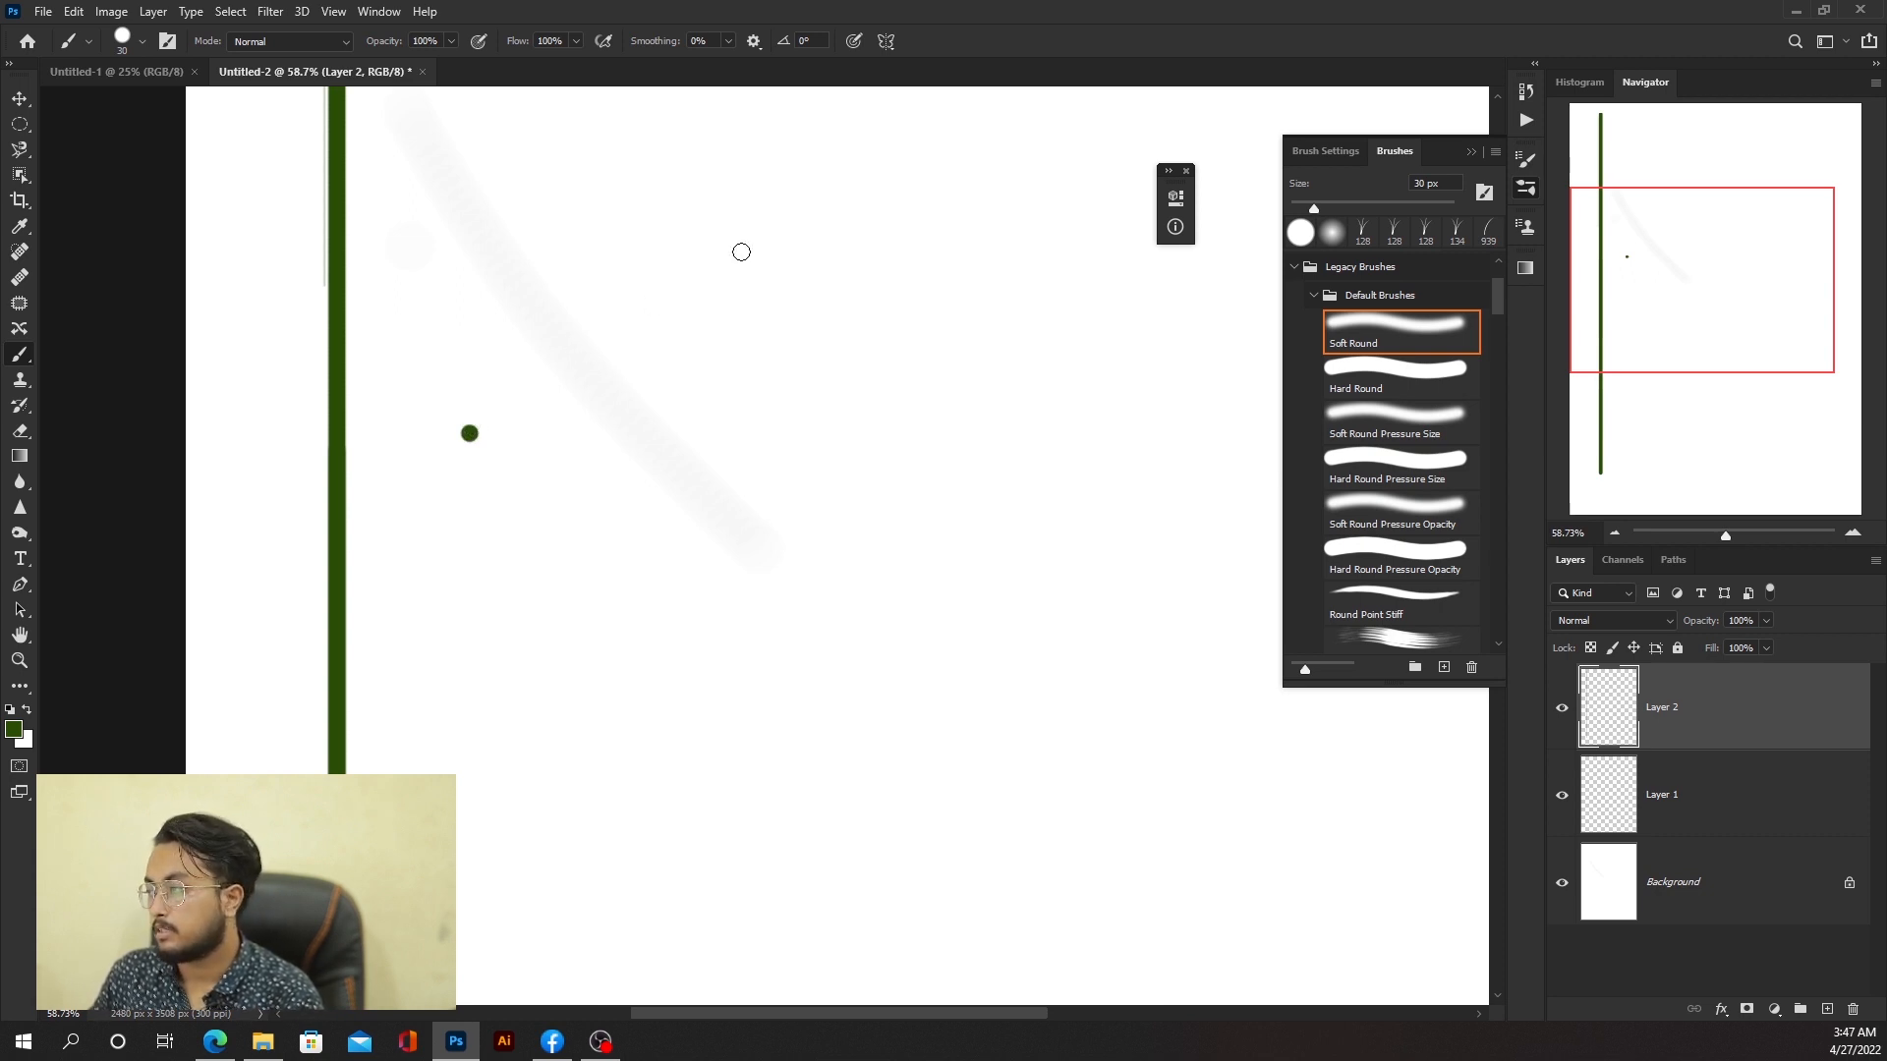
left_click(830, 178, "shift")
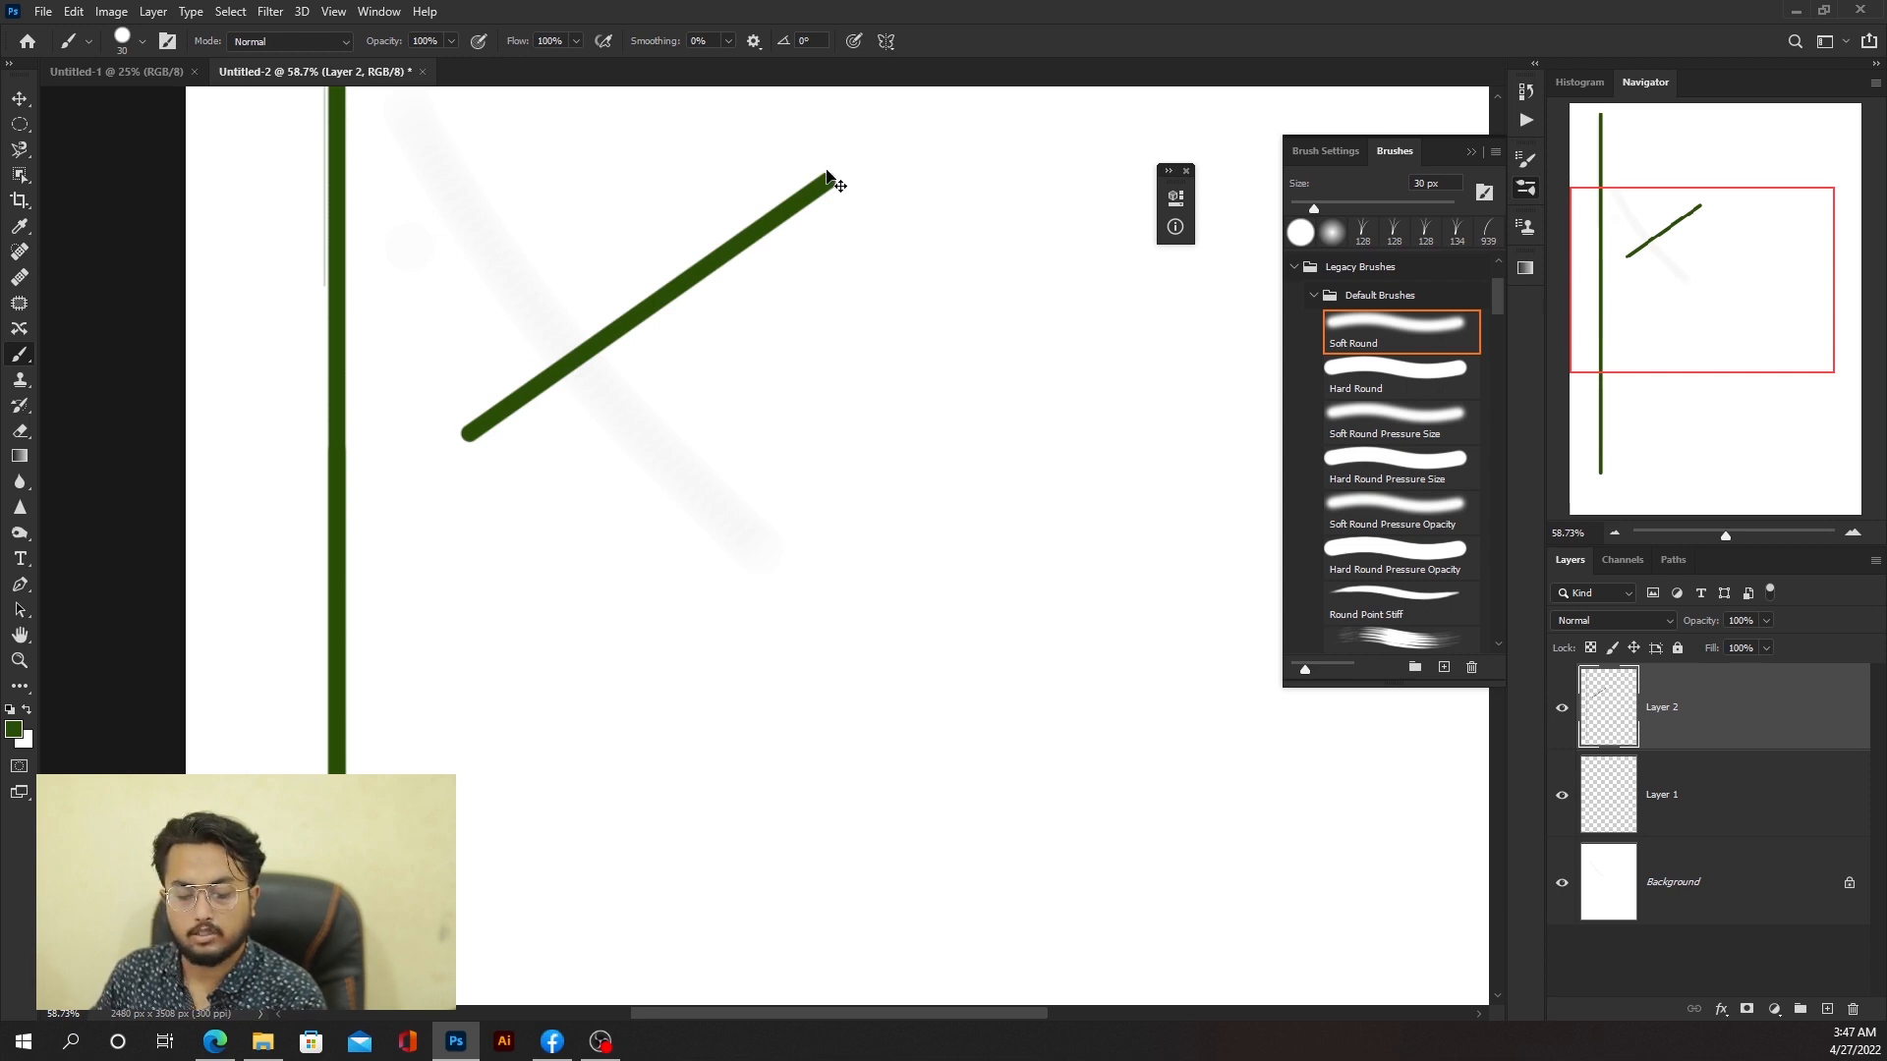
key("ctrl+z")
key("ctrl+z")
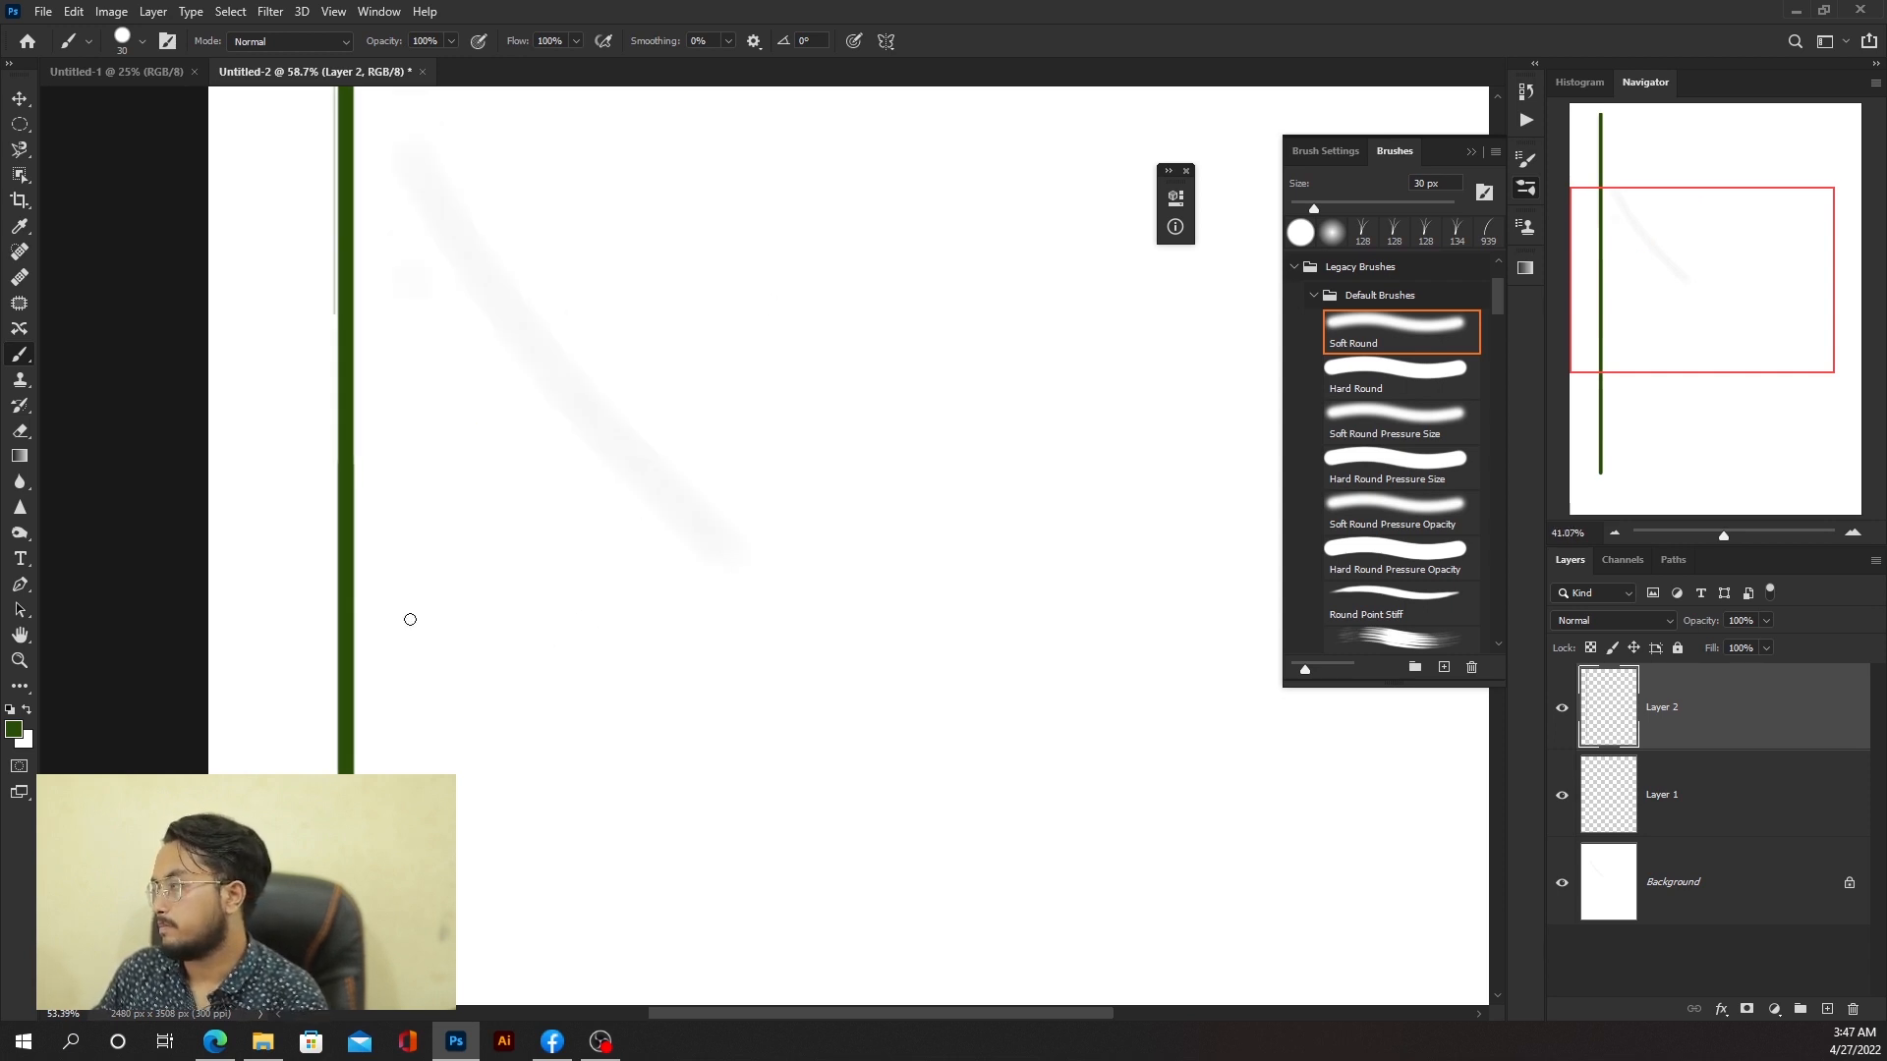
scroll(409, 619, "down", 5)
scroll(765, 548, "up", 3)
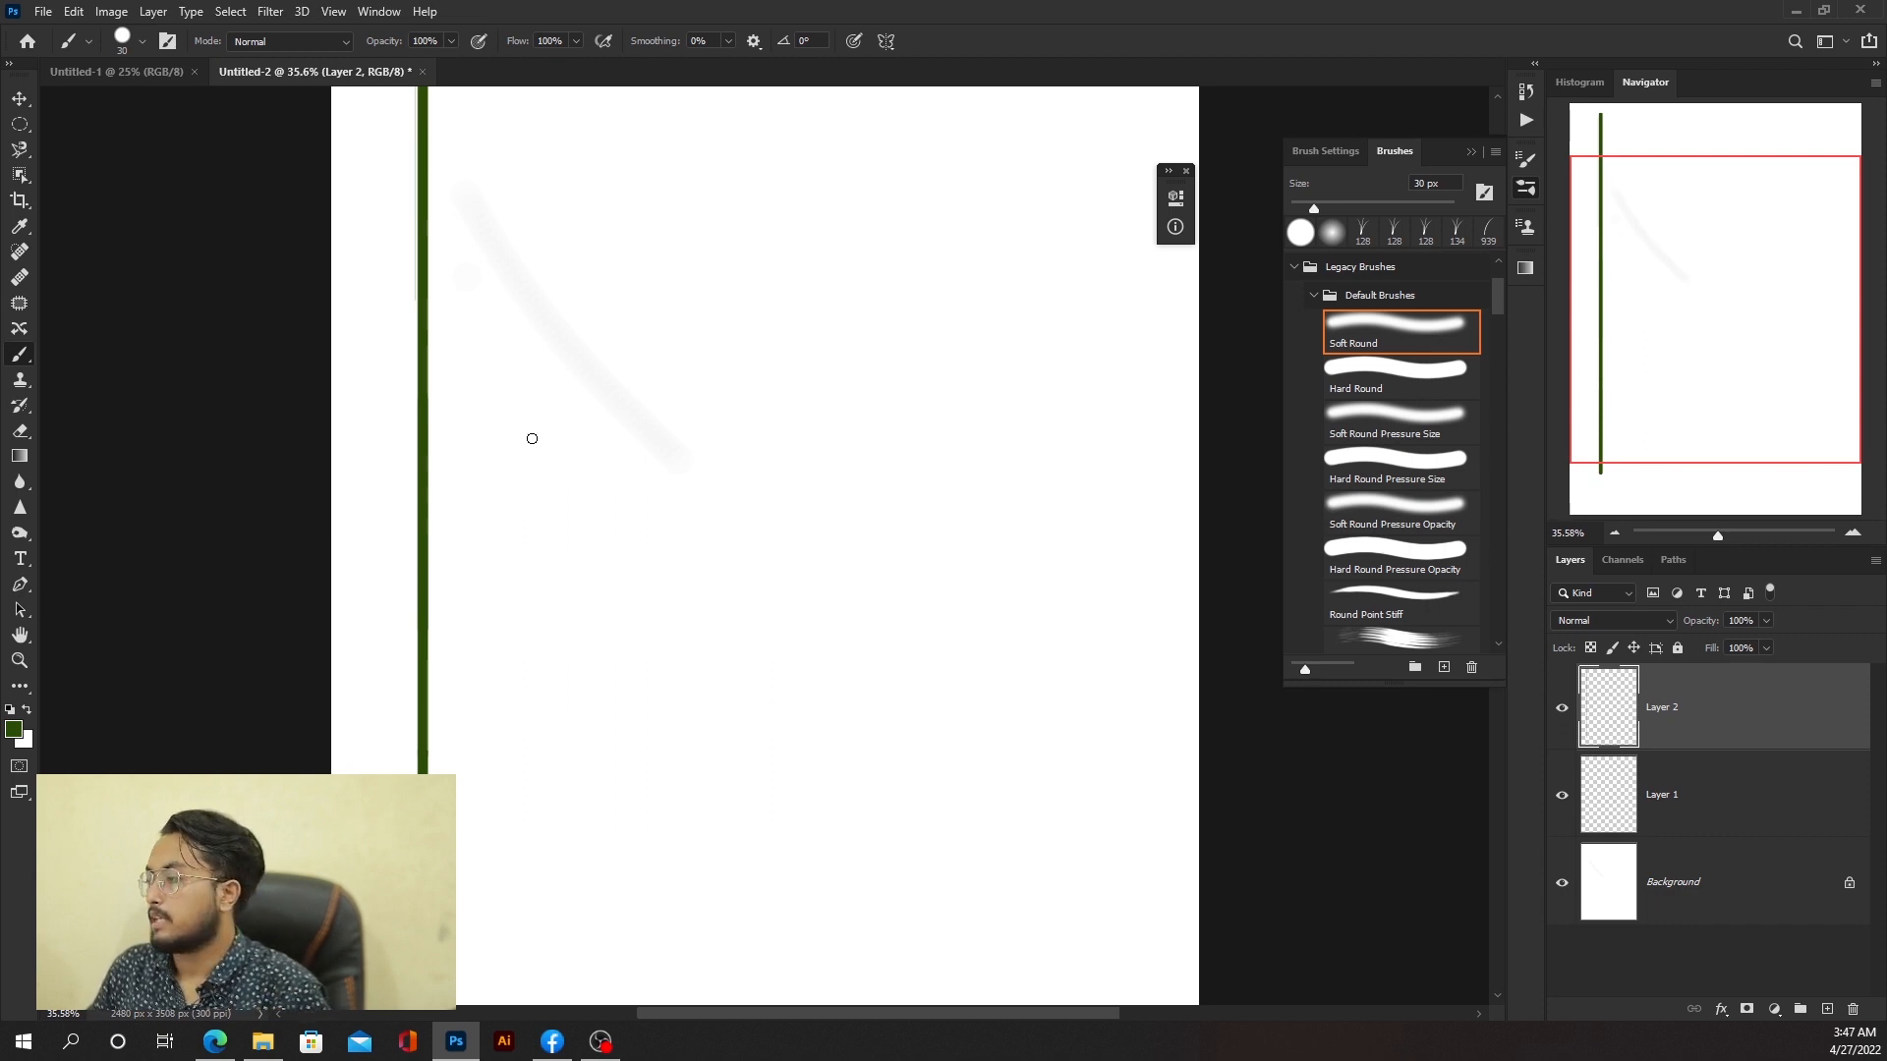
Step: Set the foreground colour to black and hand-write the letter A near the top left of the page
left_click(13, 728)
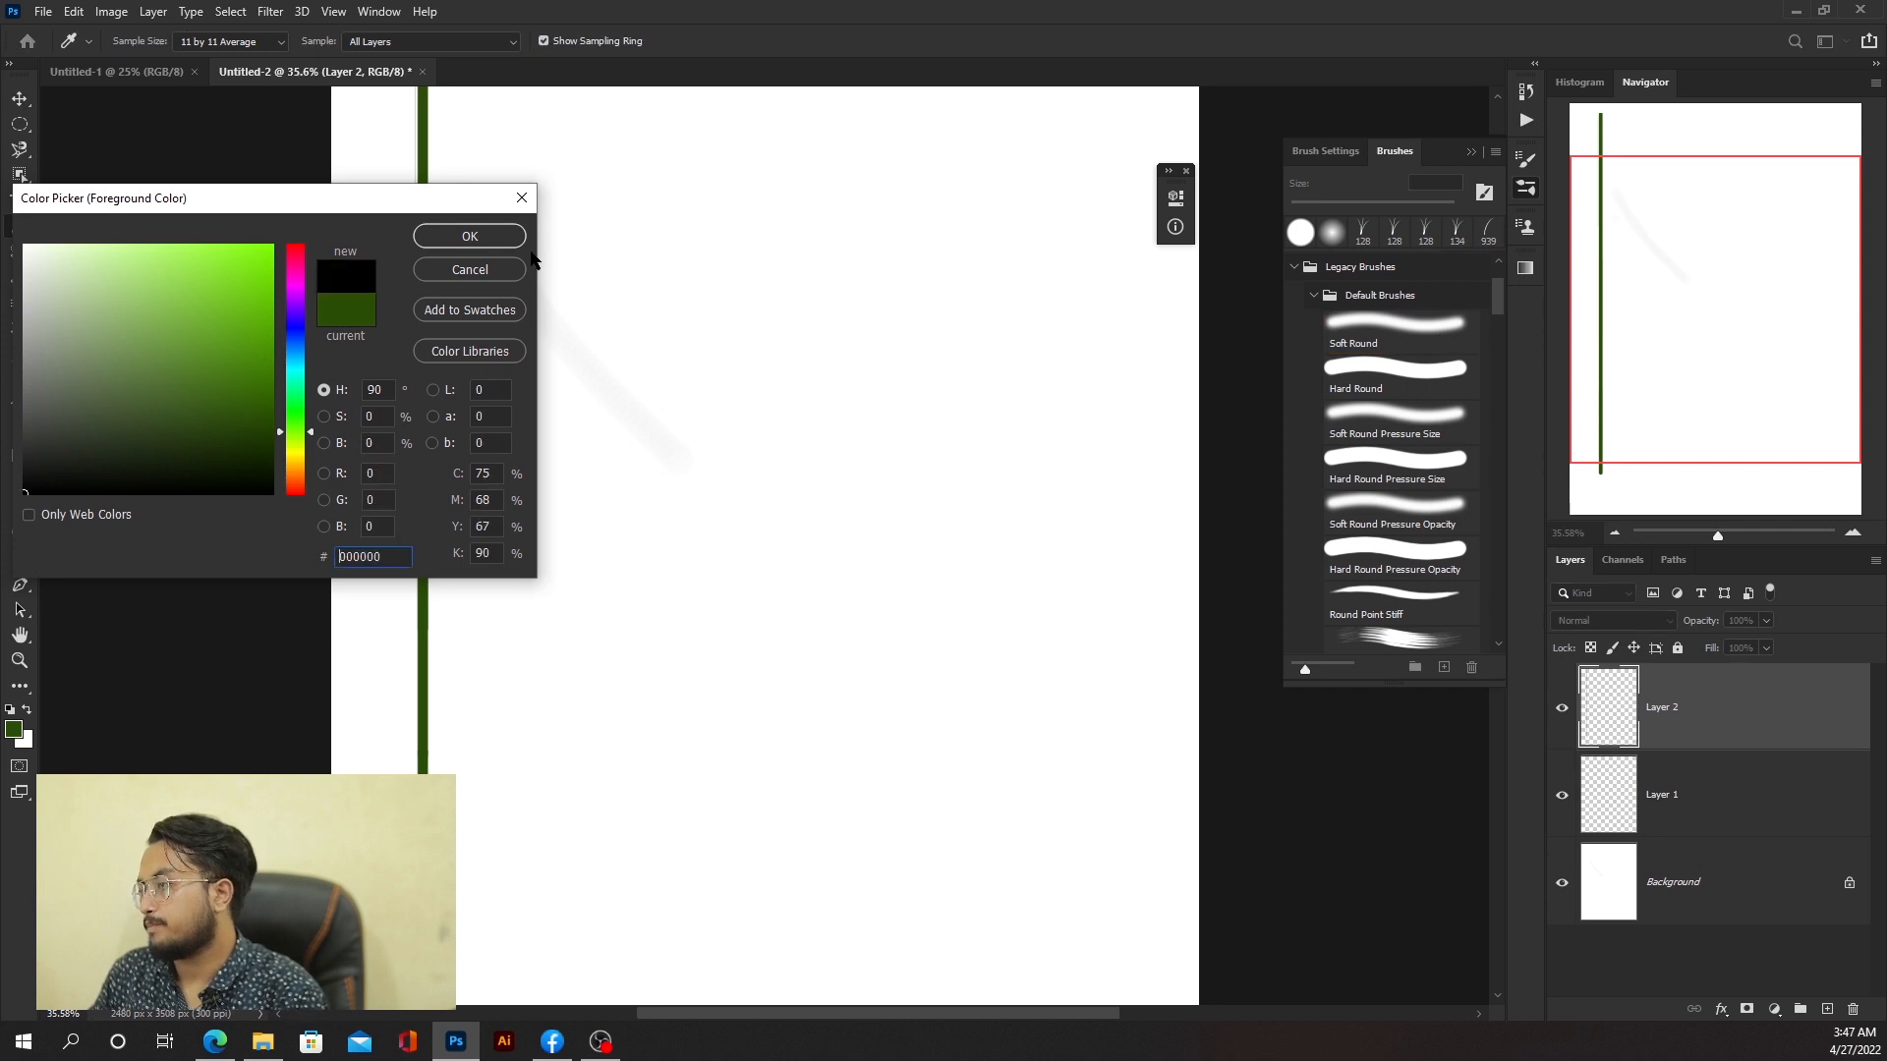
left_click(470, 236)
mouse_move(529, 293)
left_mouse_down()
mouse_move(512, 363)
mouse_move(545, 361)
mouse_move(542, 332)
left_mouse_up()
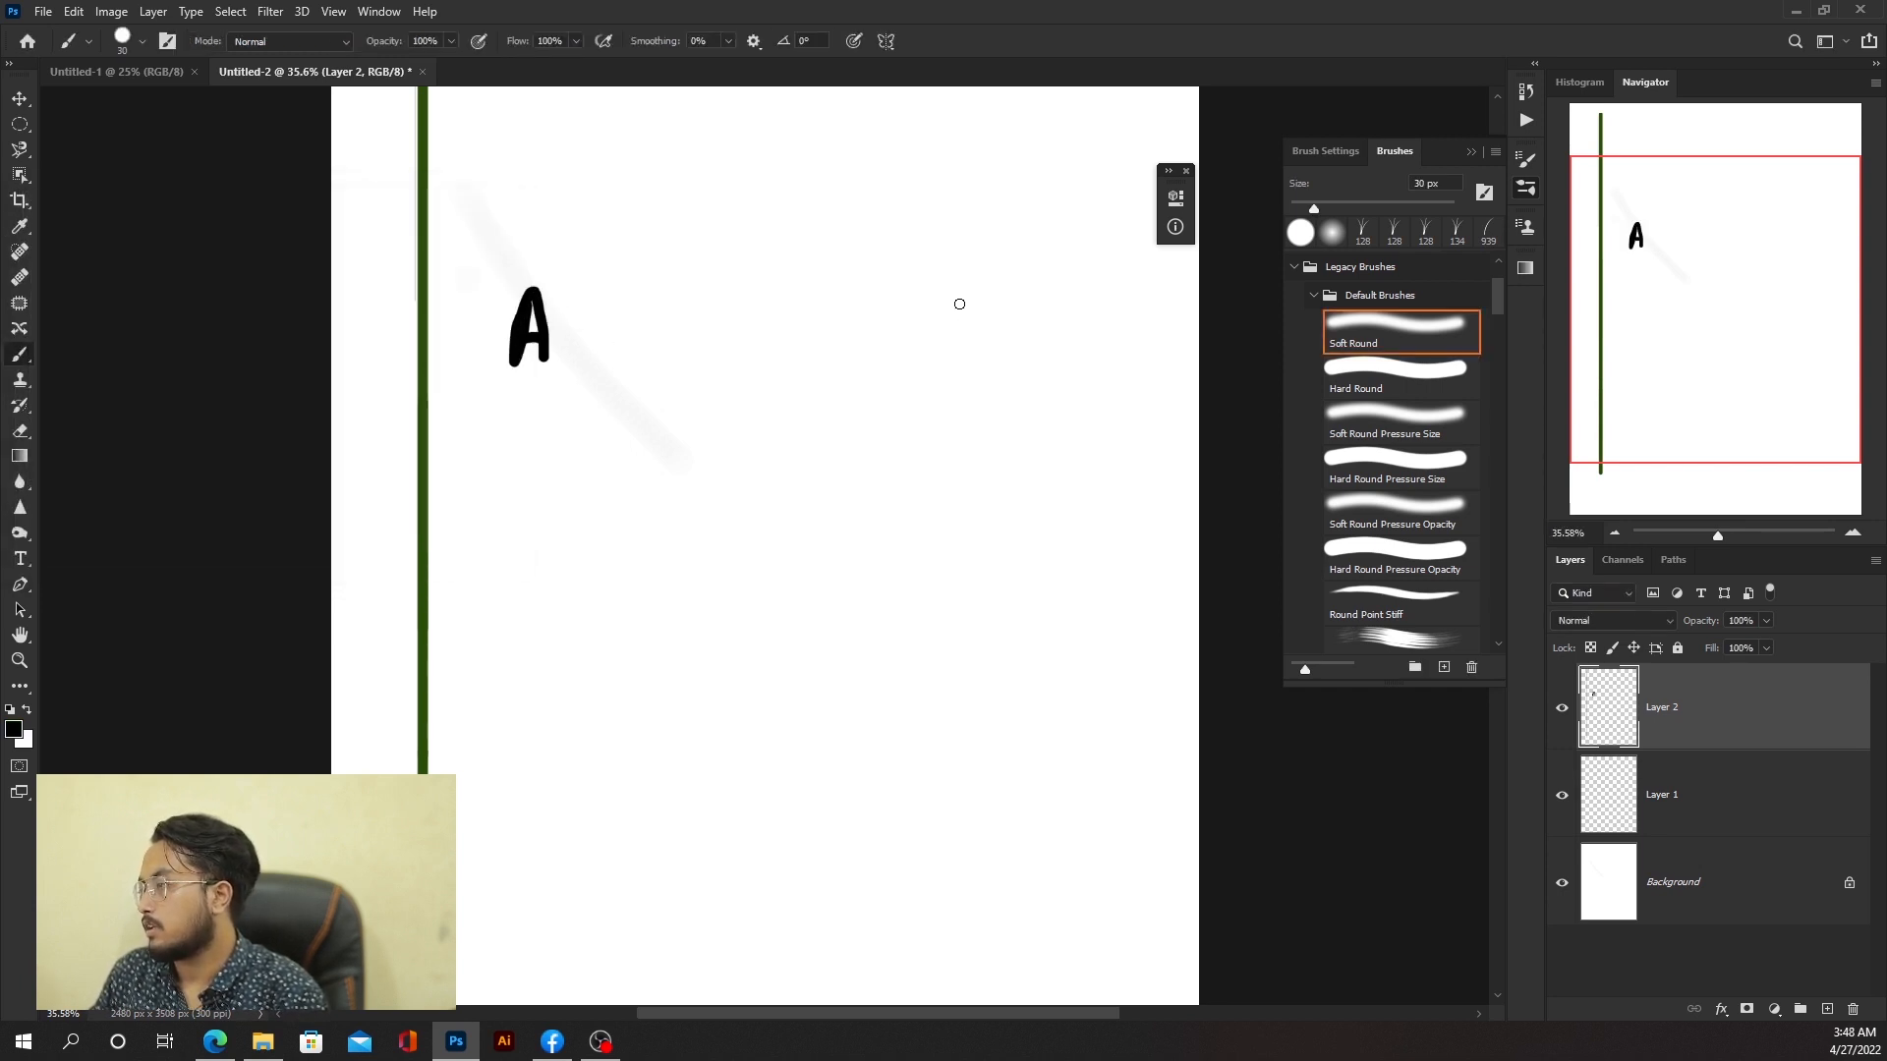
Step: Hand-write the letters B and C and add tick marks above A and B
left_click_drag(978, 282, 978, 344)
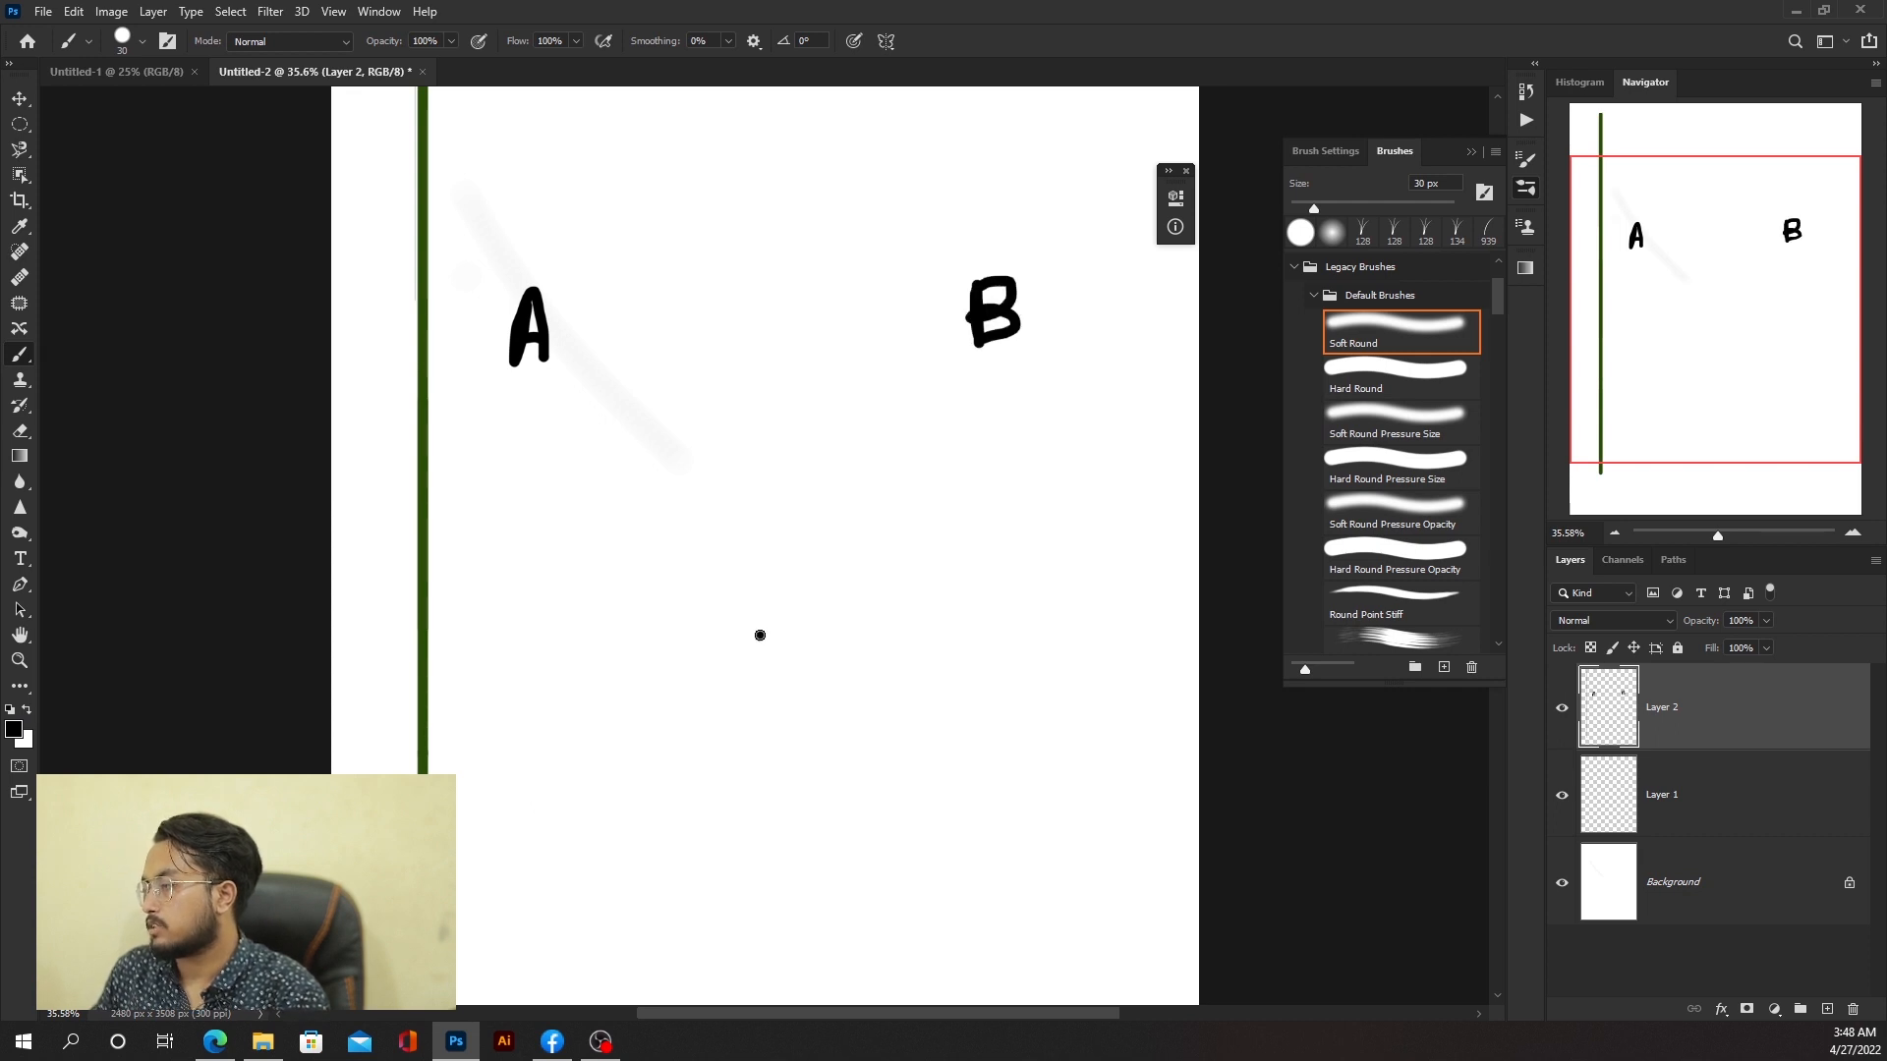
left_click_drag(763, 615, 798, 652)
left_click_drag(489, 228, 548, 184)
left_click_drag(1014, 236, 1107, 188)
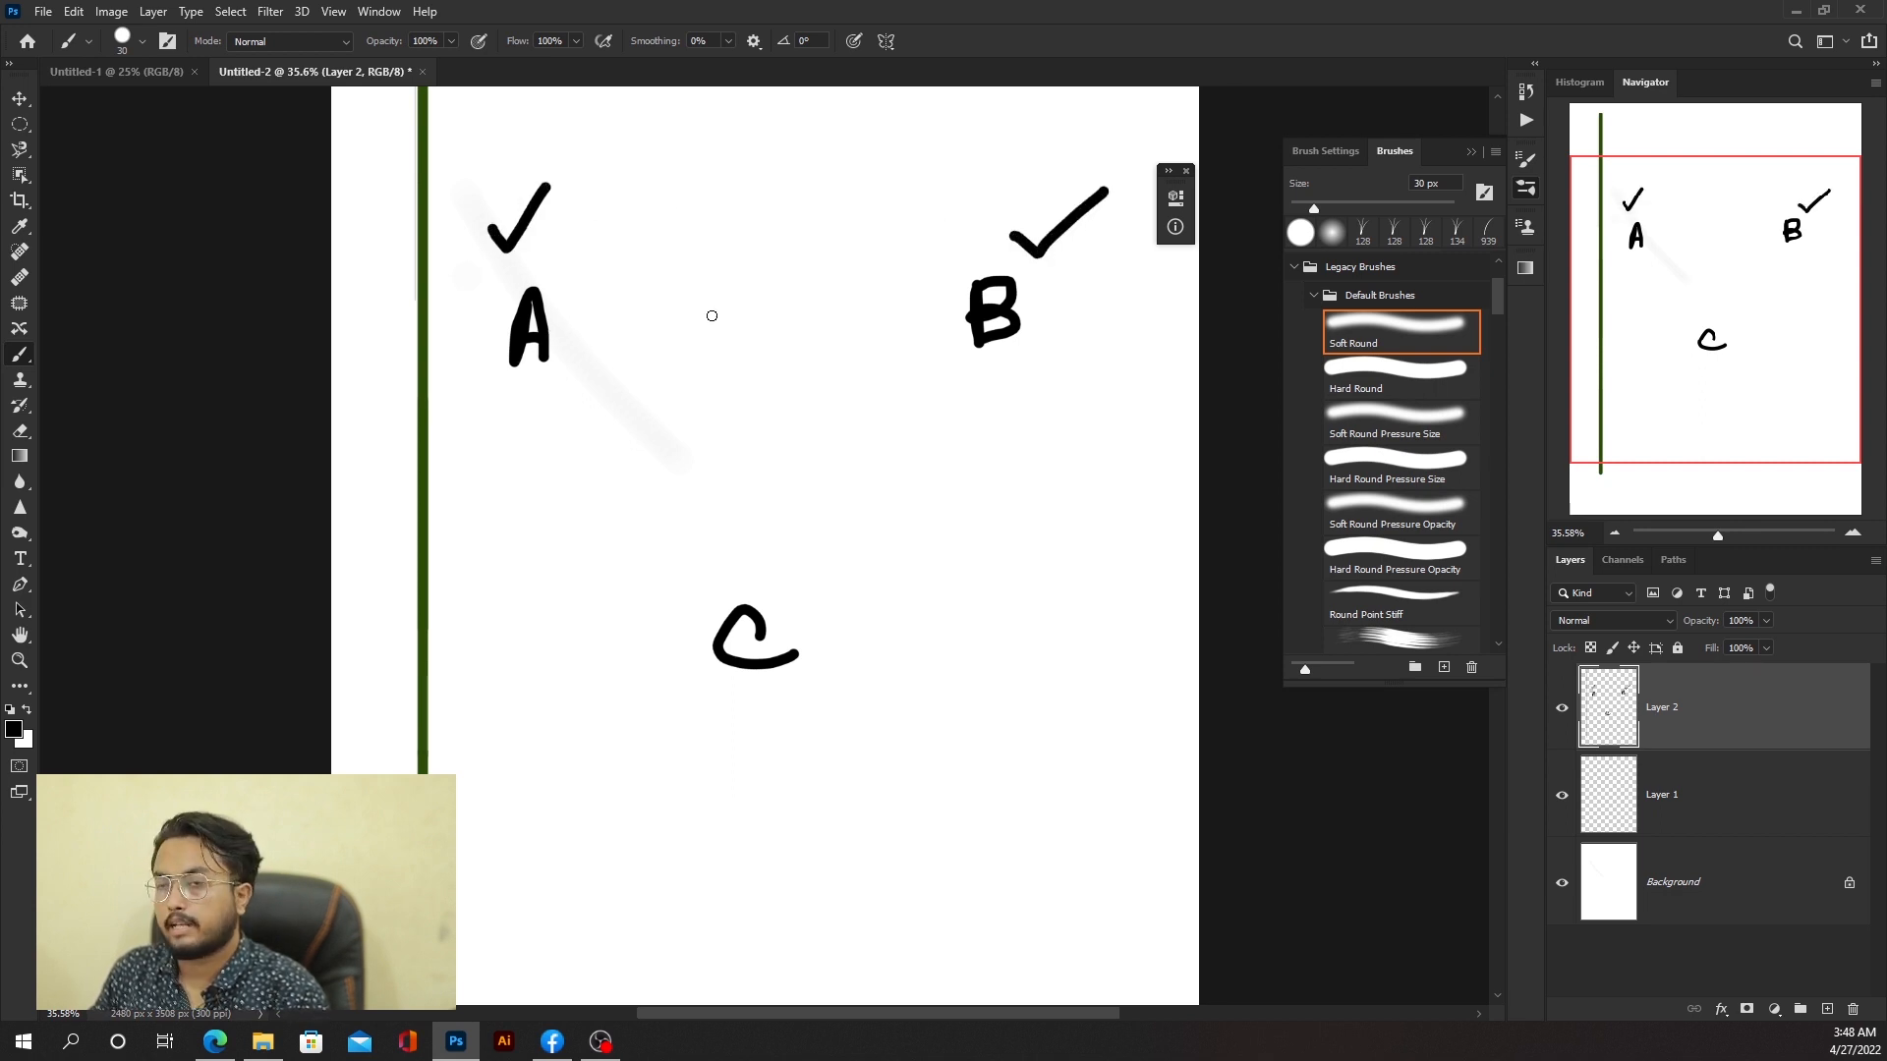
Step: Draw a straight horizontal line from letter A to letter B
left_click(572, 330)
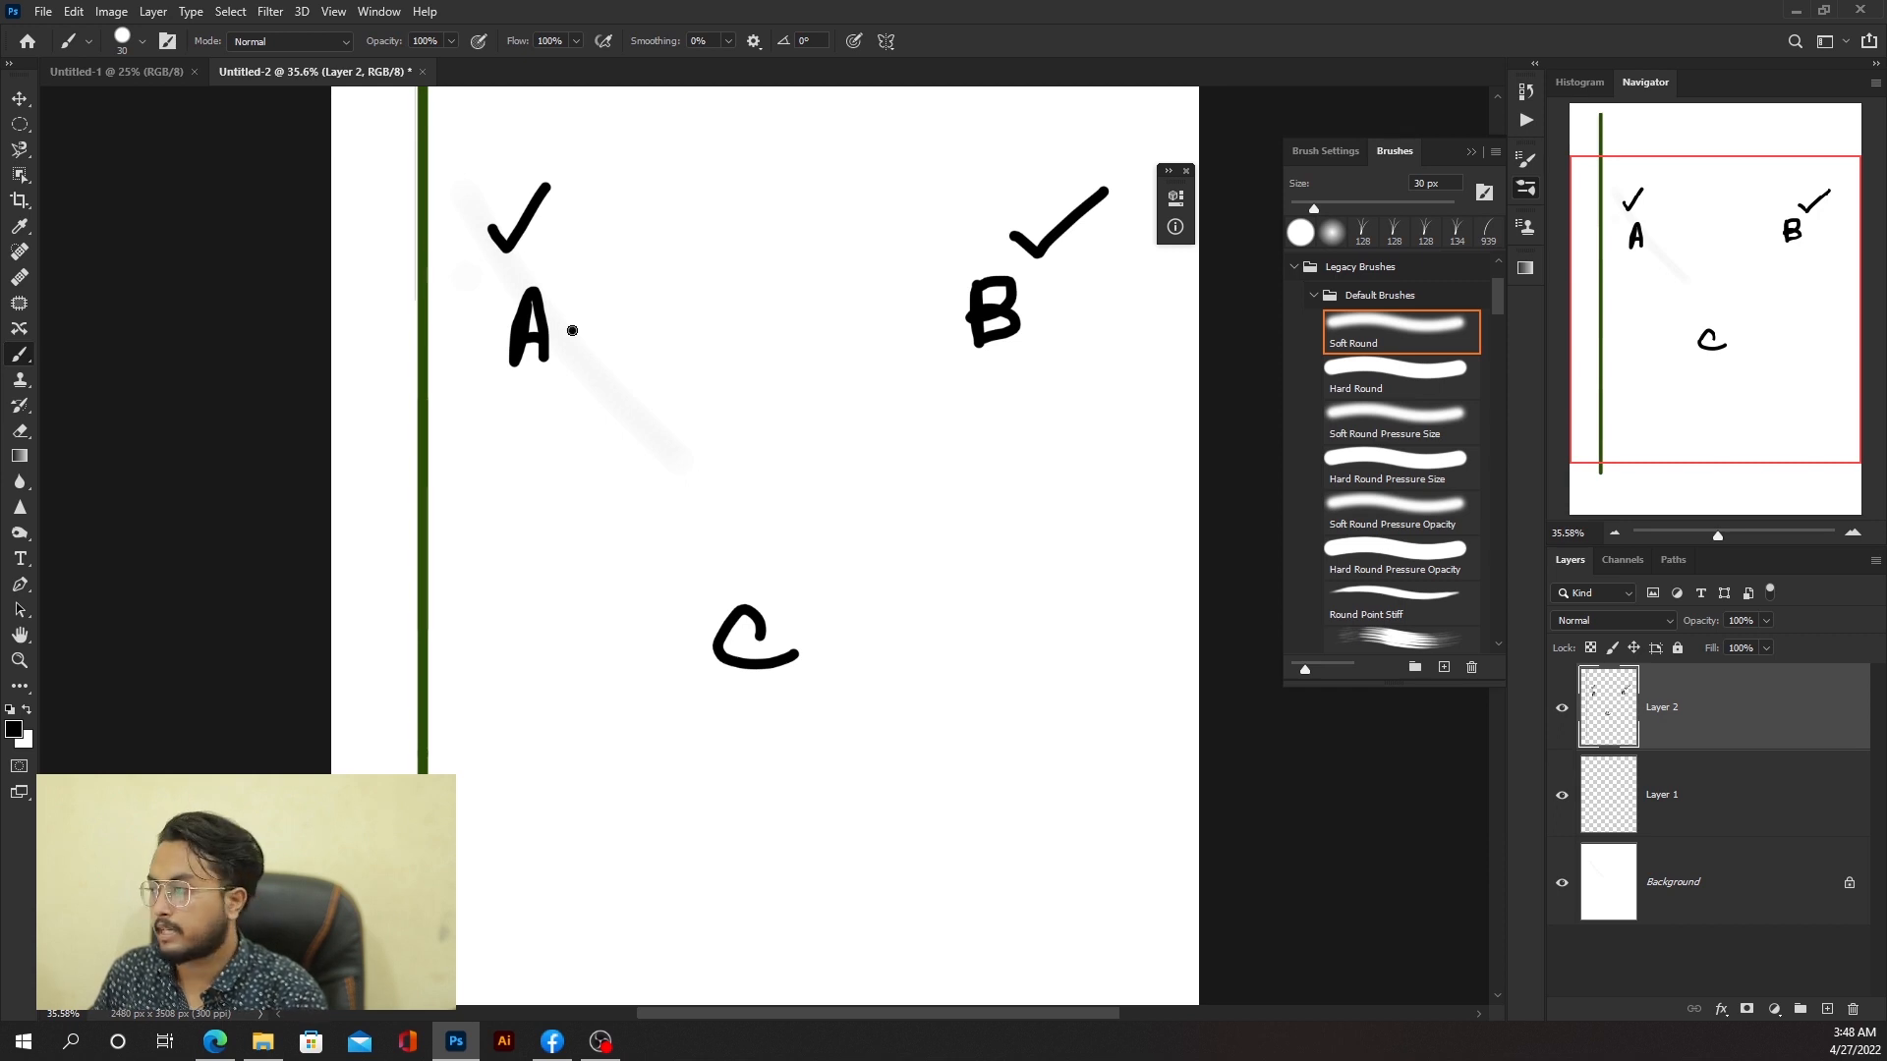
left_click_drag(572, 331, 951, 330)
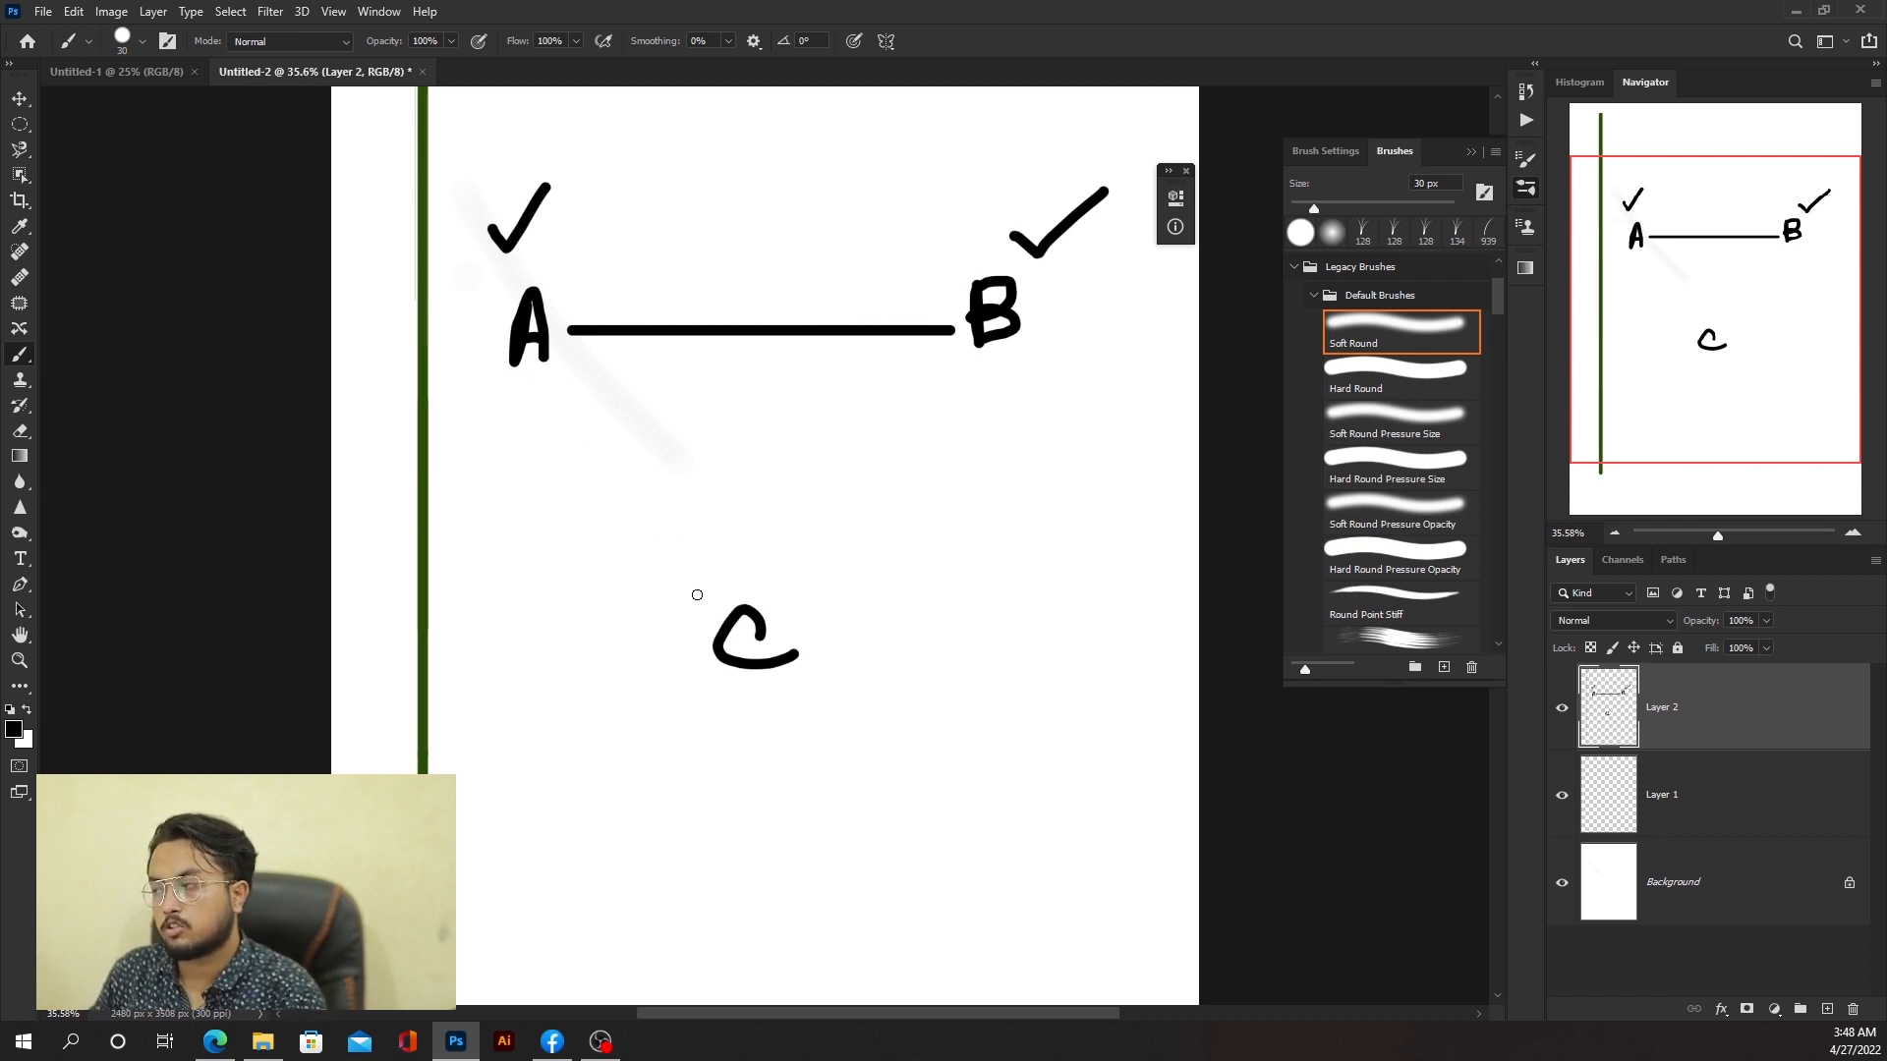
Step: Draw a straight vertical line down from letter A and undo it
left_click(530, 376)
left_click_drag(558, 409, 738, 668)
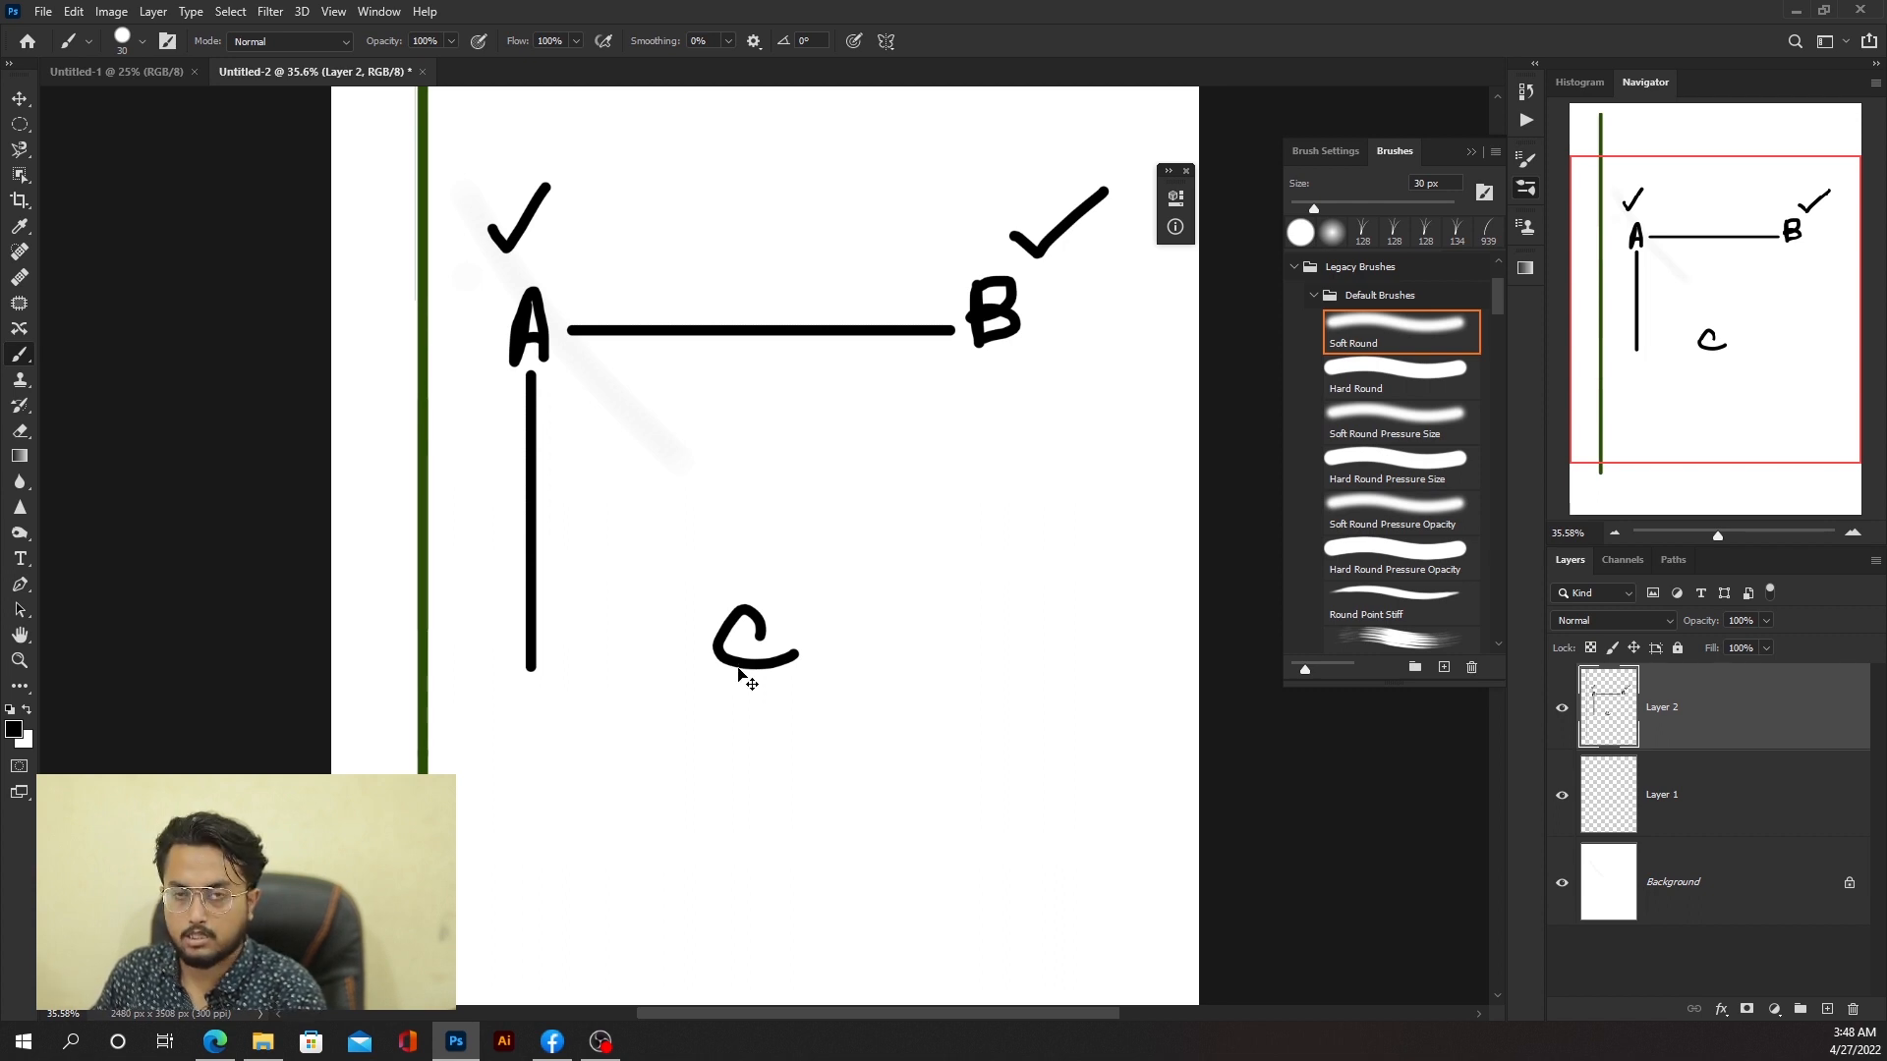
key("ctrl+z")
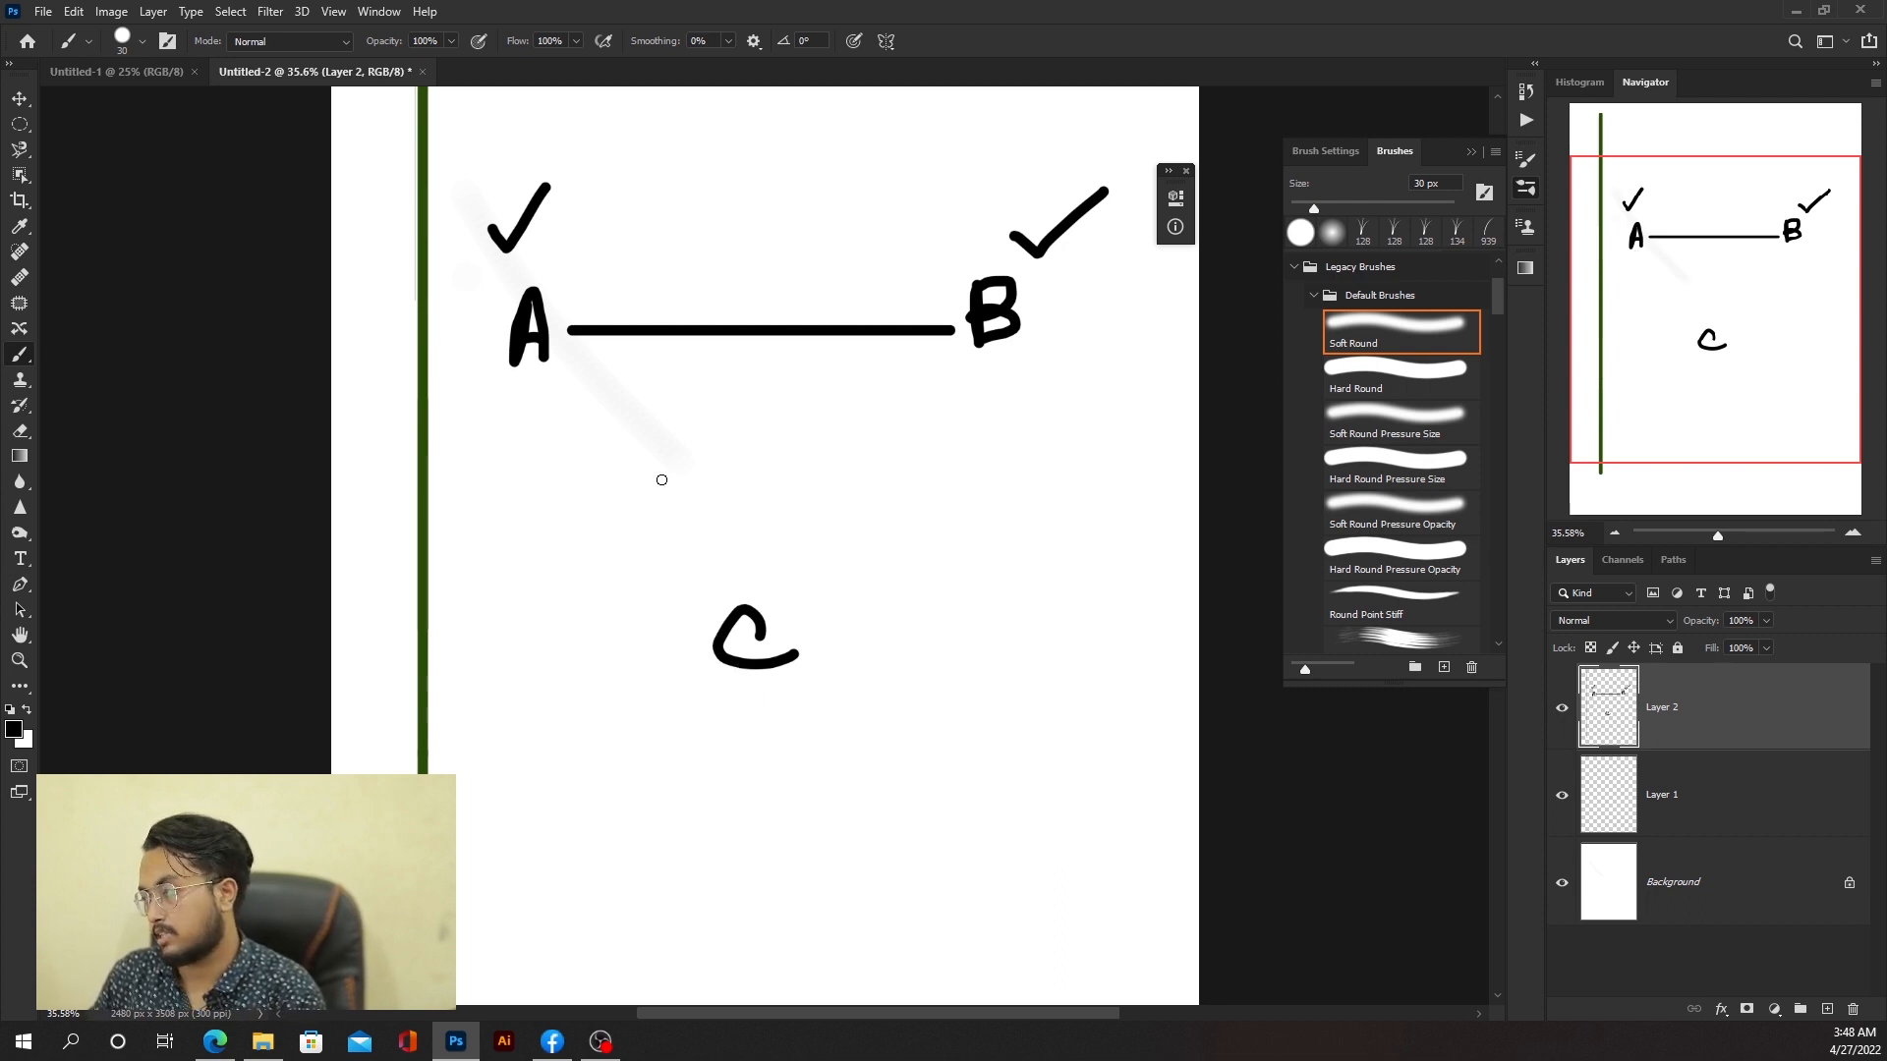
Step: Connect letter A to letter C with a straight line between two clicked points
left_click(531, 379)
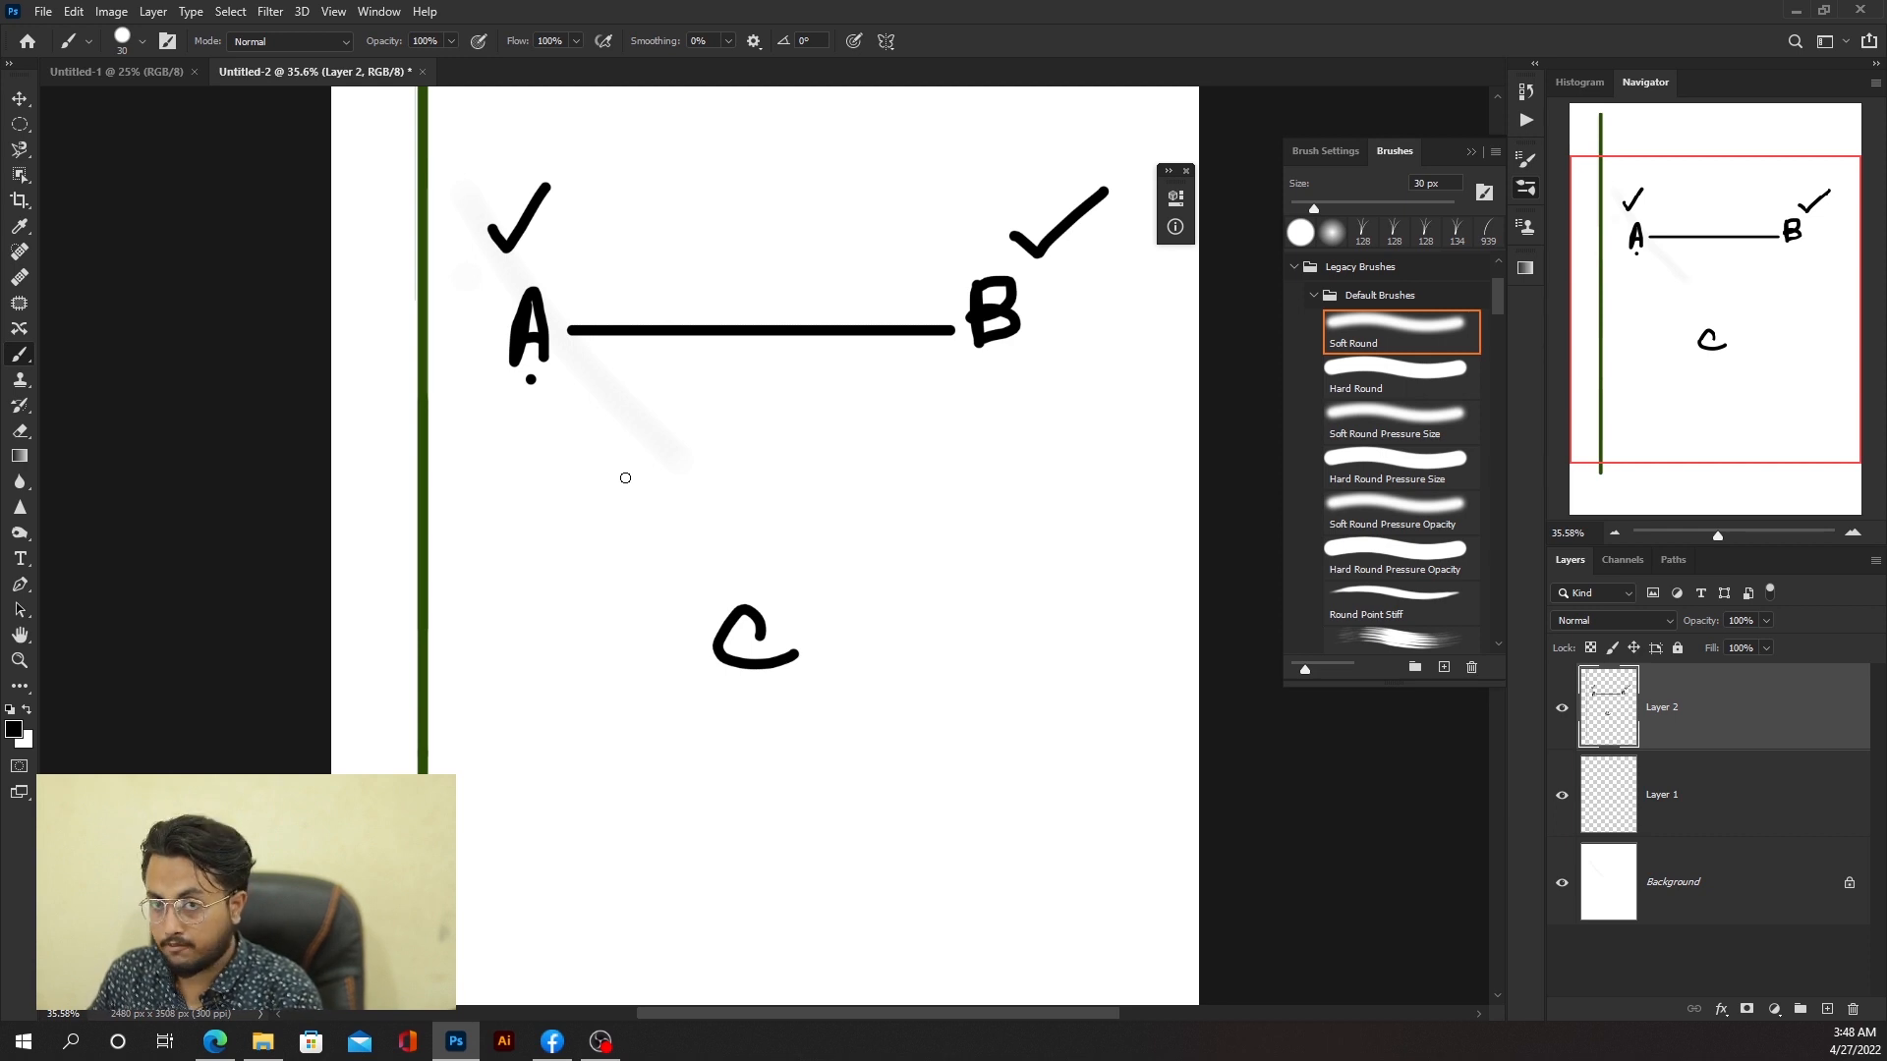
left_click(706, 626, "shift")
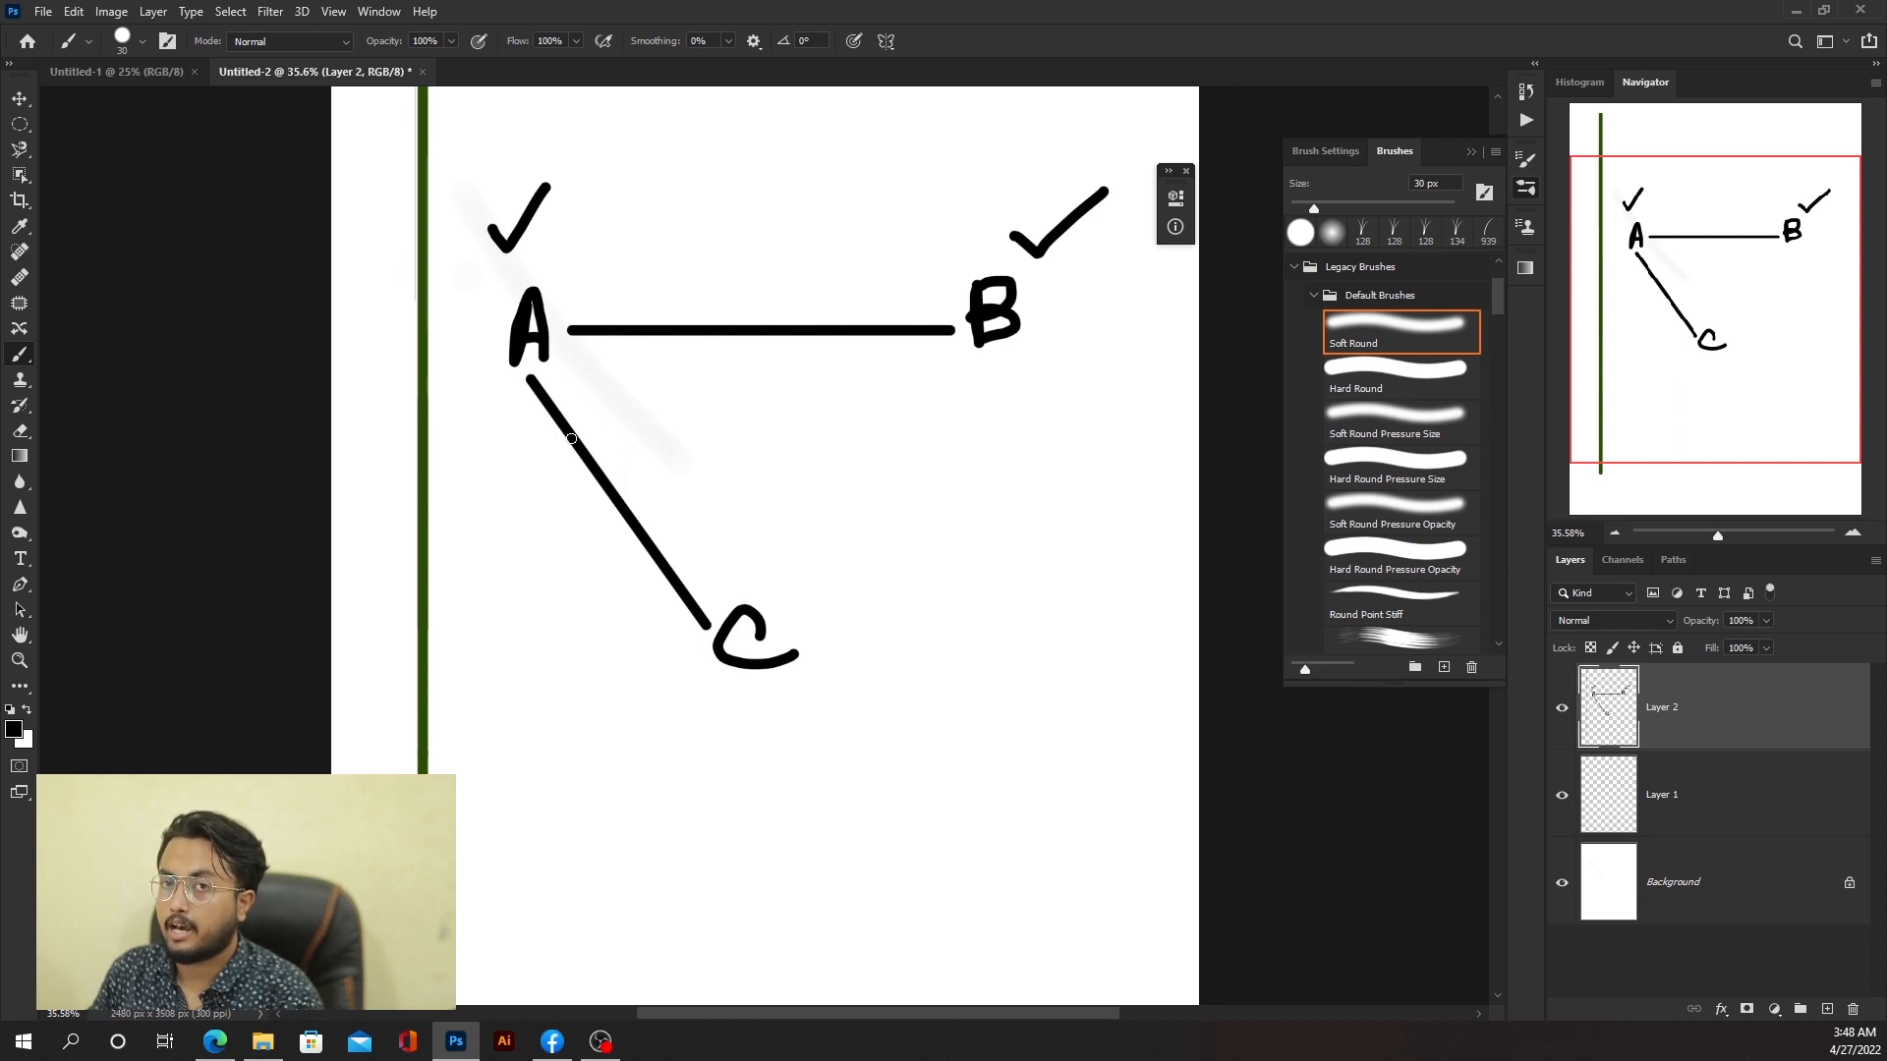
Step: Draw a five-pointed star from connected straight lines below letter B
left_click(999, 447)
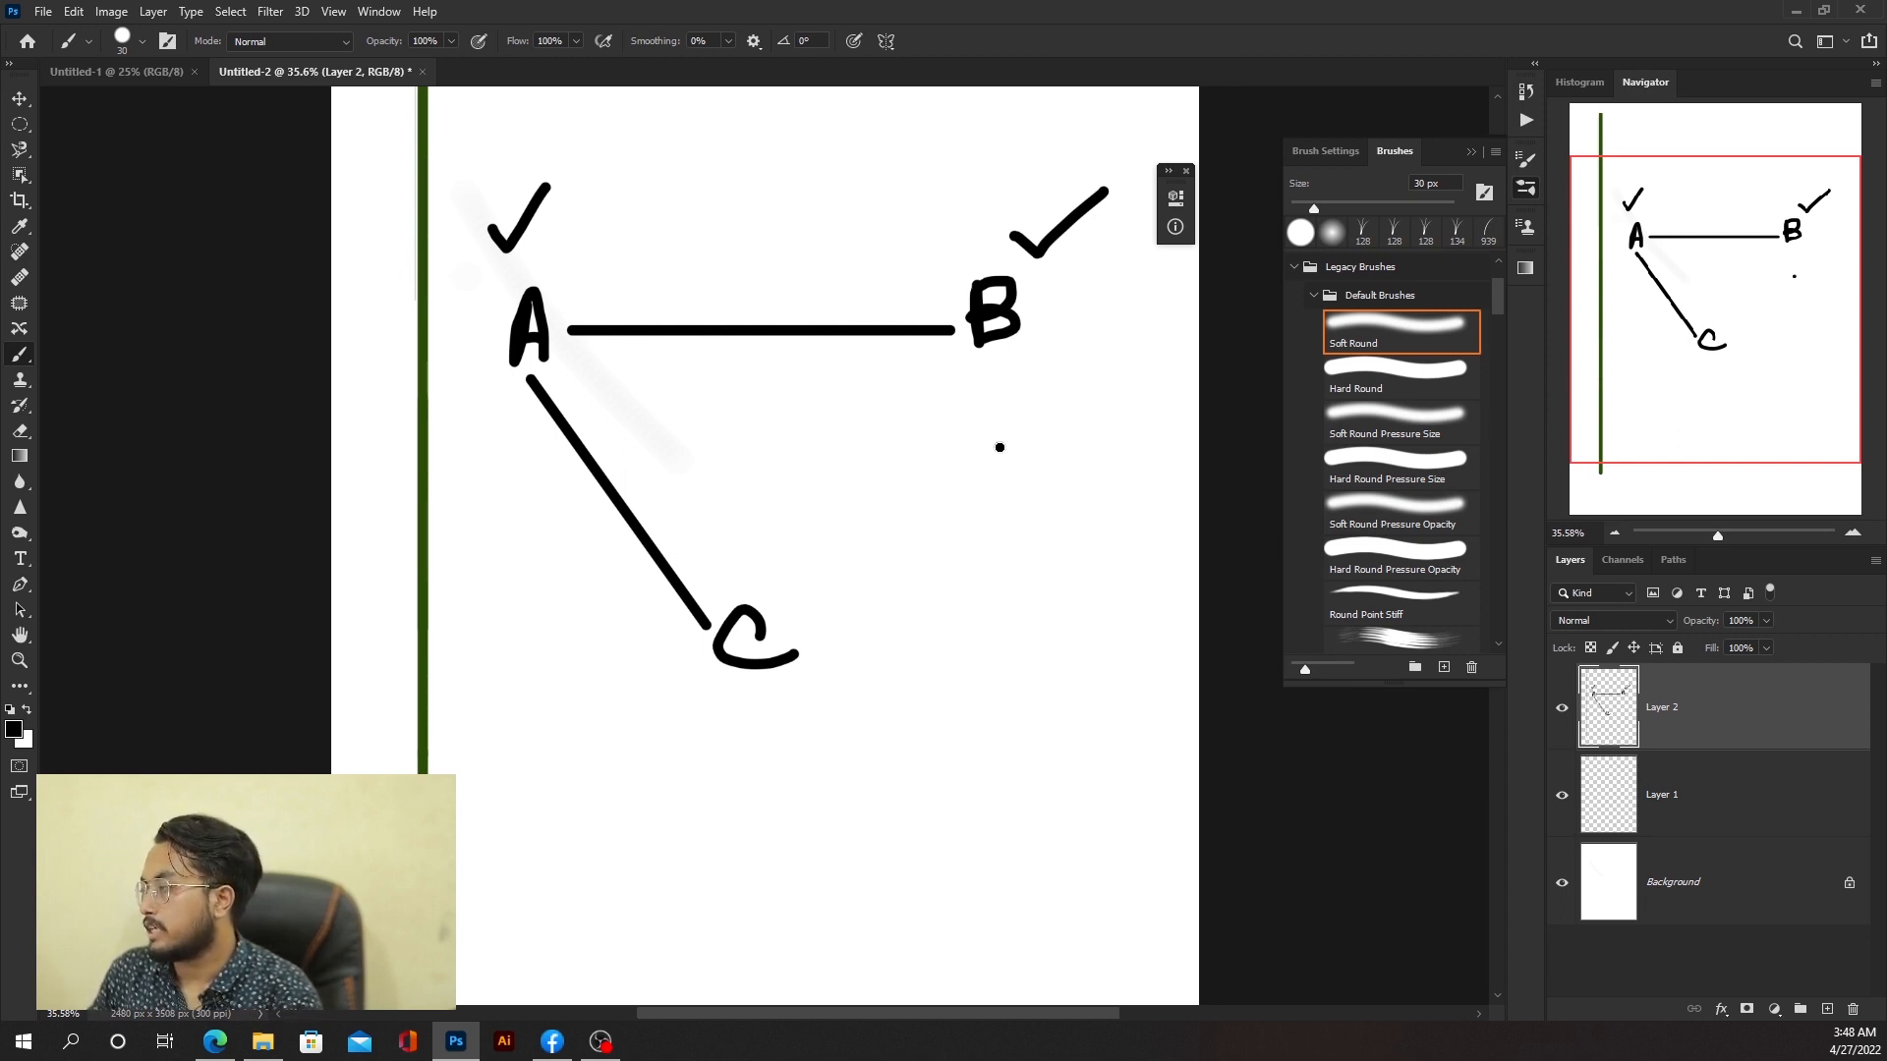
left_click(871, 736, "shift")
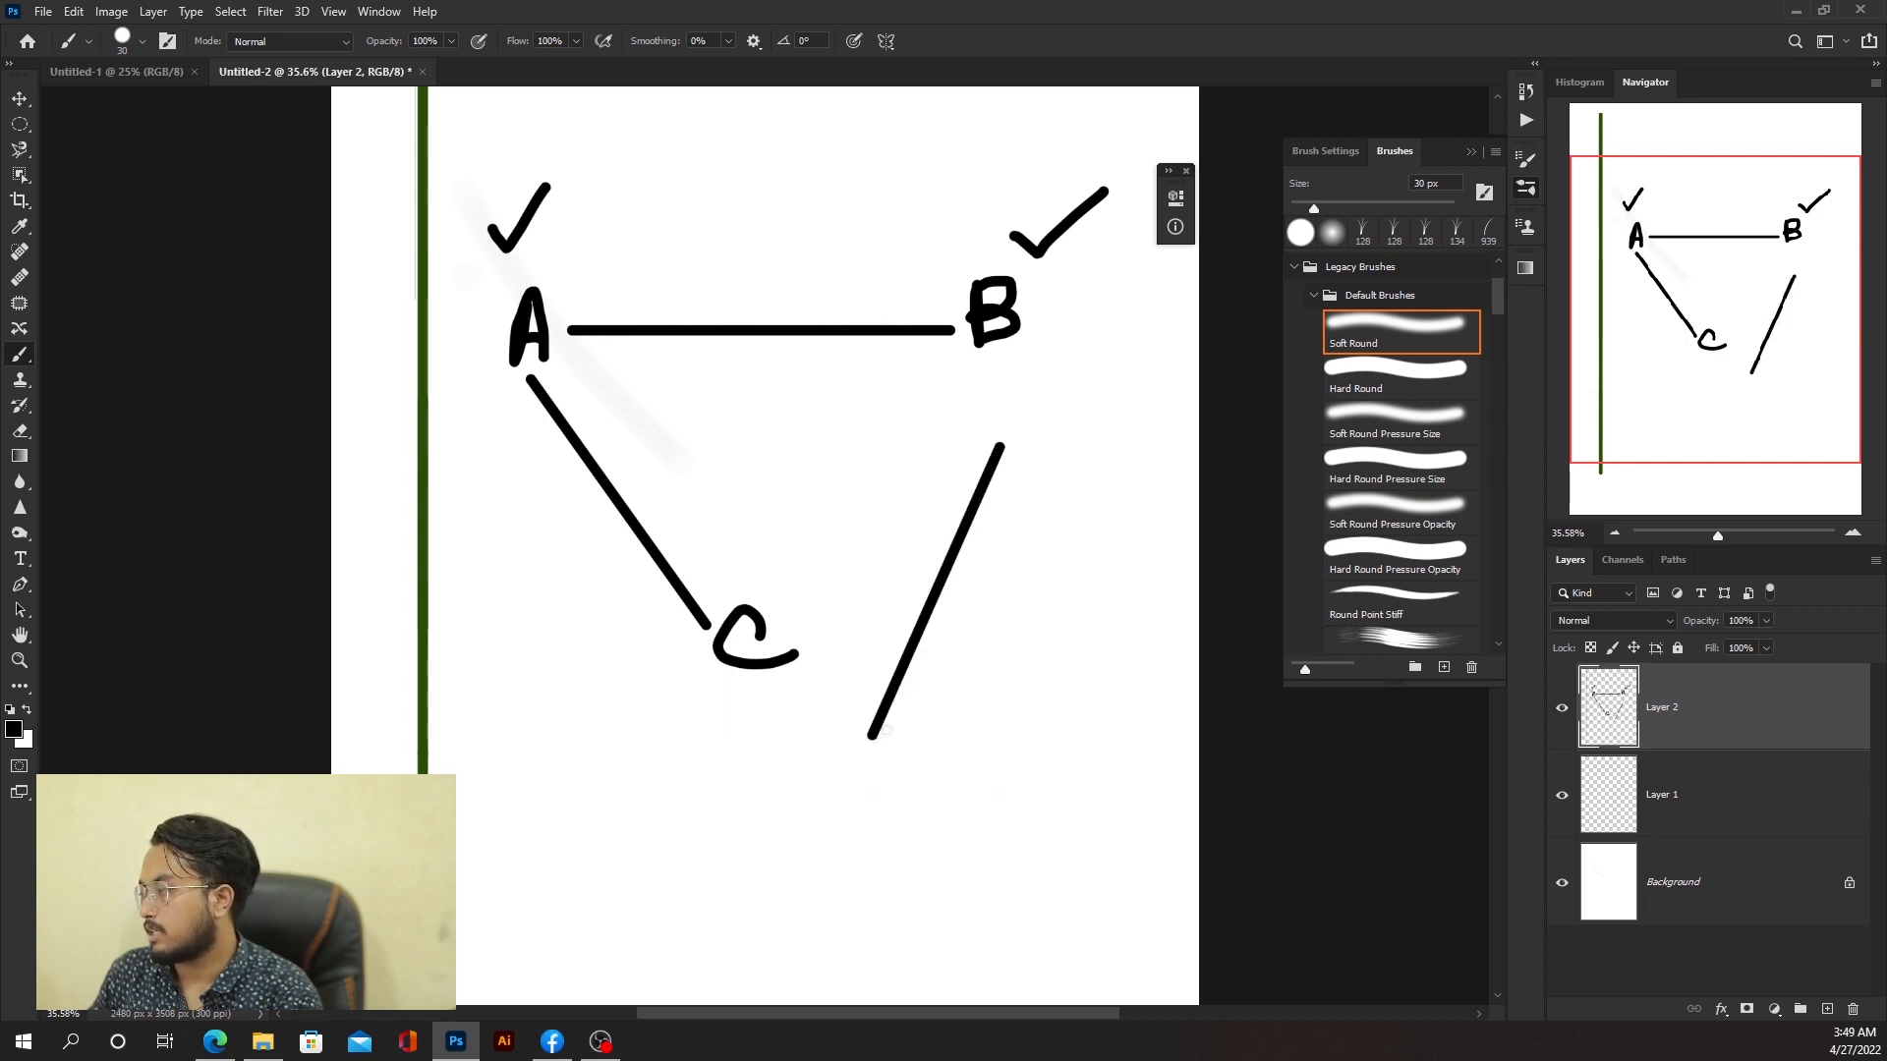
left_click(1148, 550, "shift")
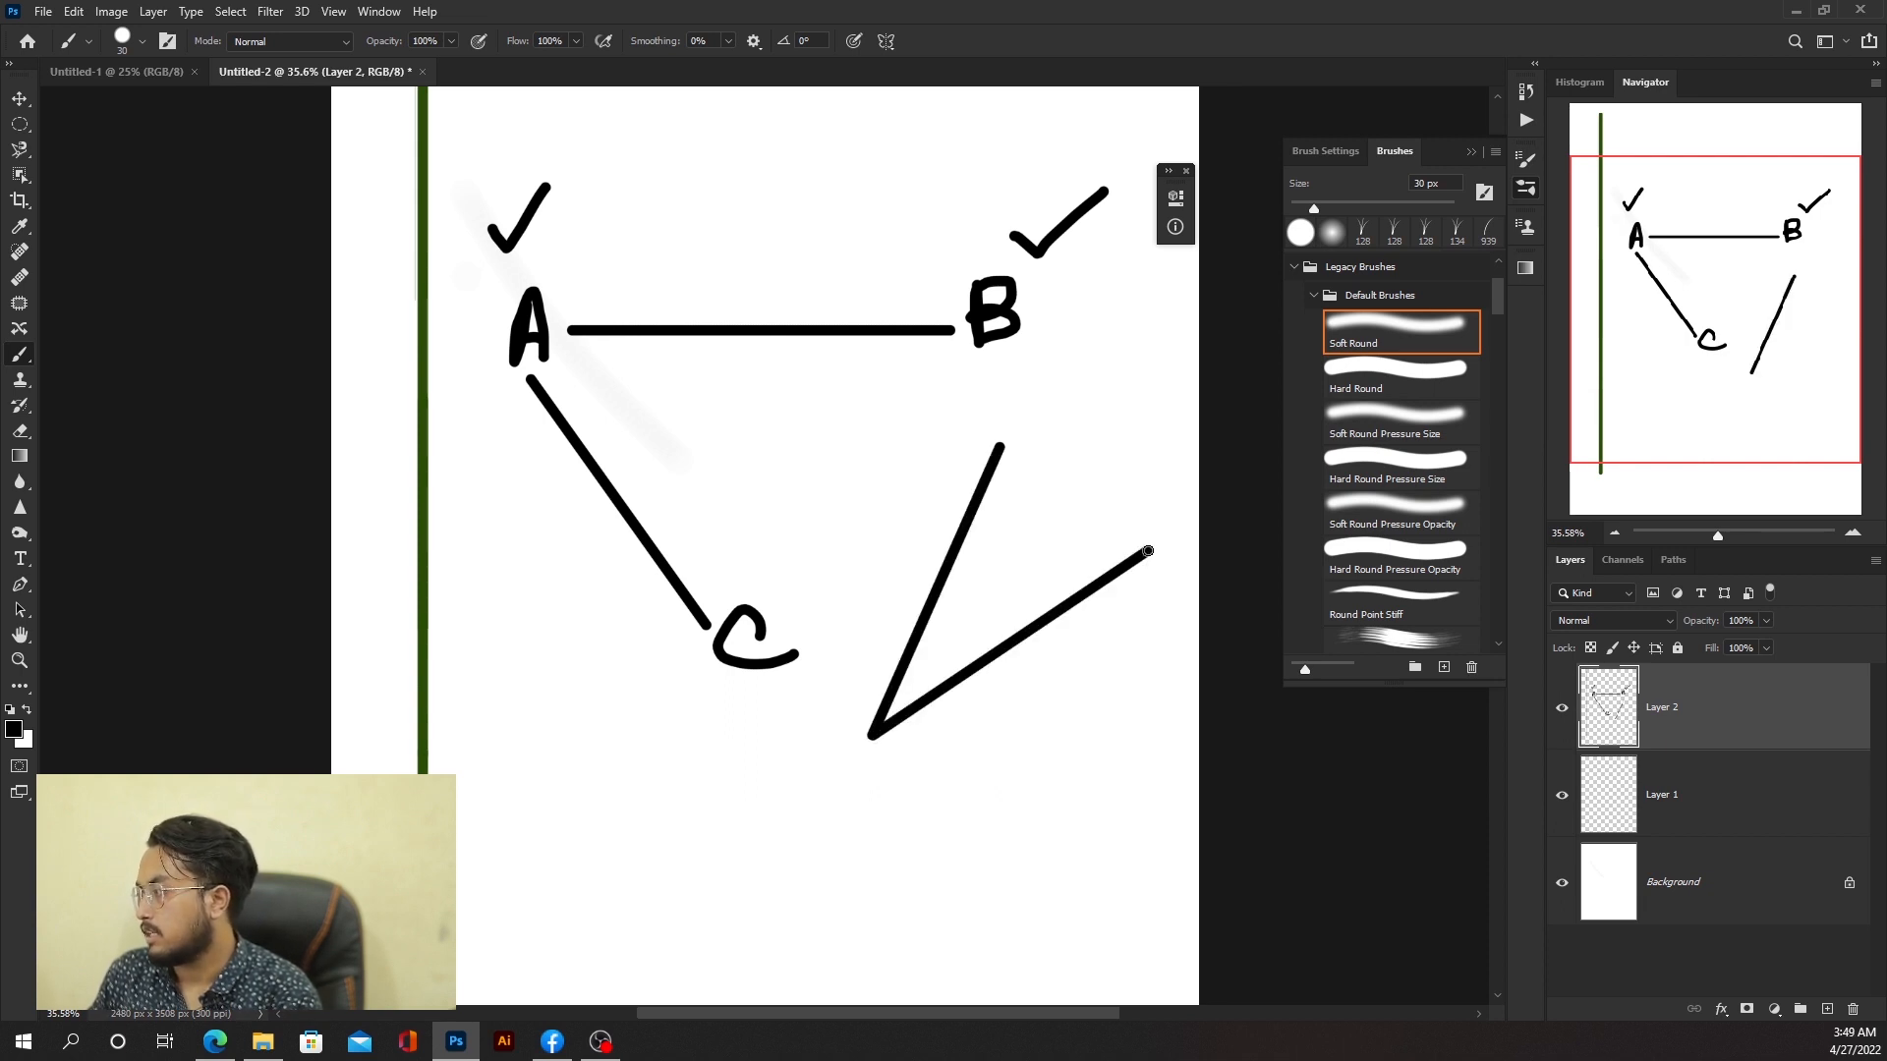
left_click(798, 535, "shift")
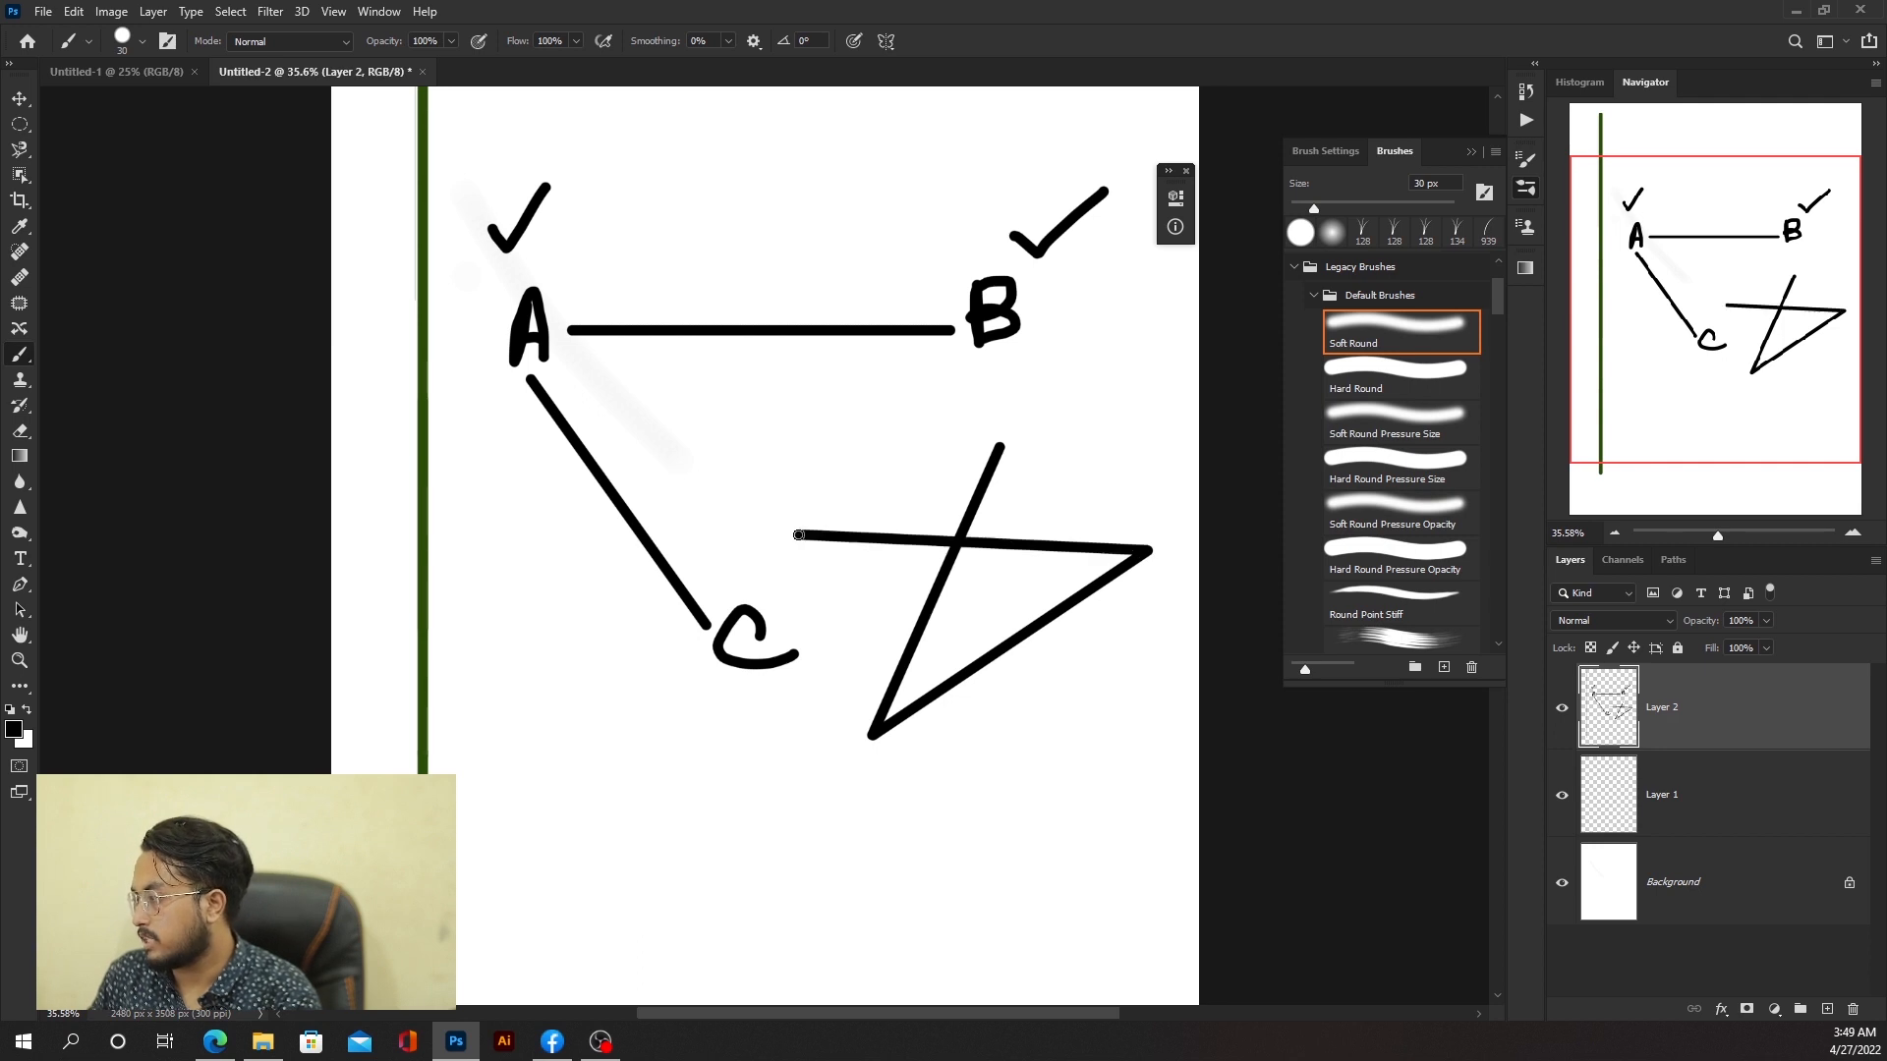
left_click(1109, 756, "shift")
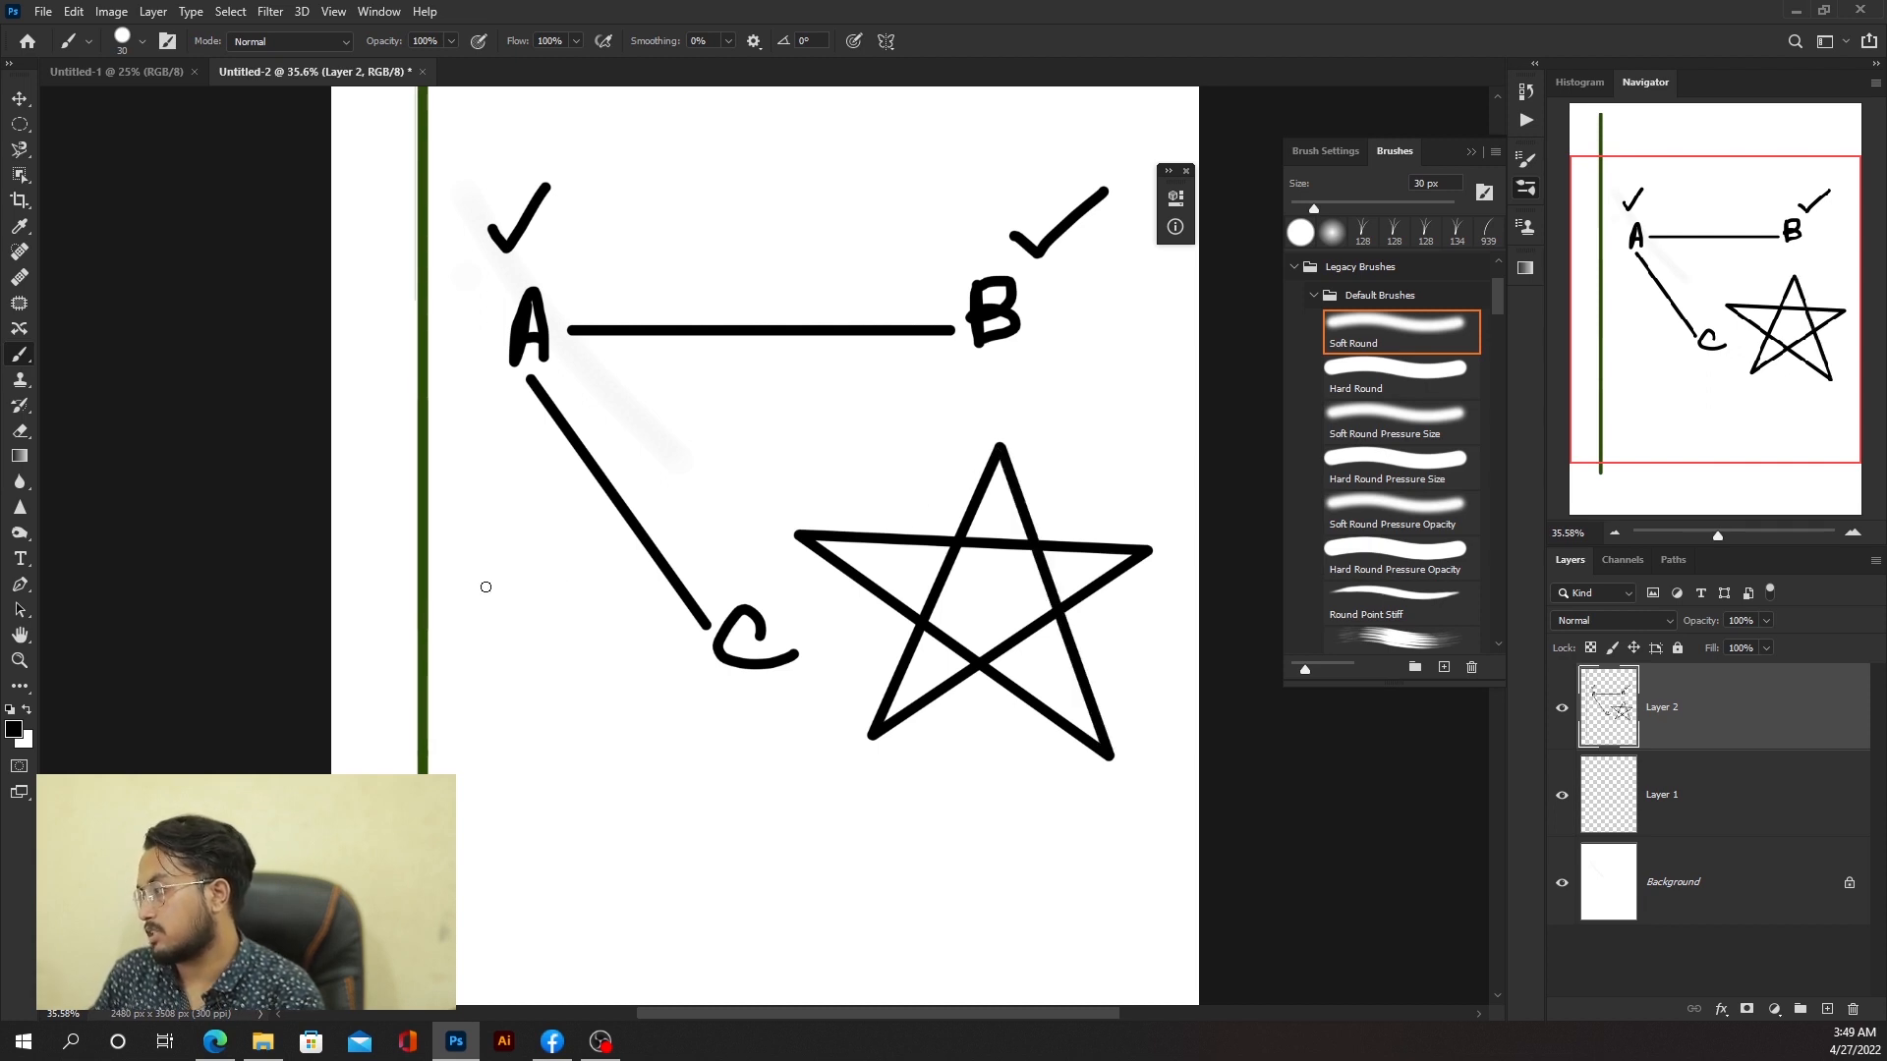
Step: Draw a smaller five-pointed star from connected straight lines below letter C
scroll(760, 640, "down", 5)
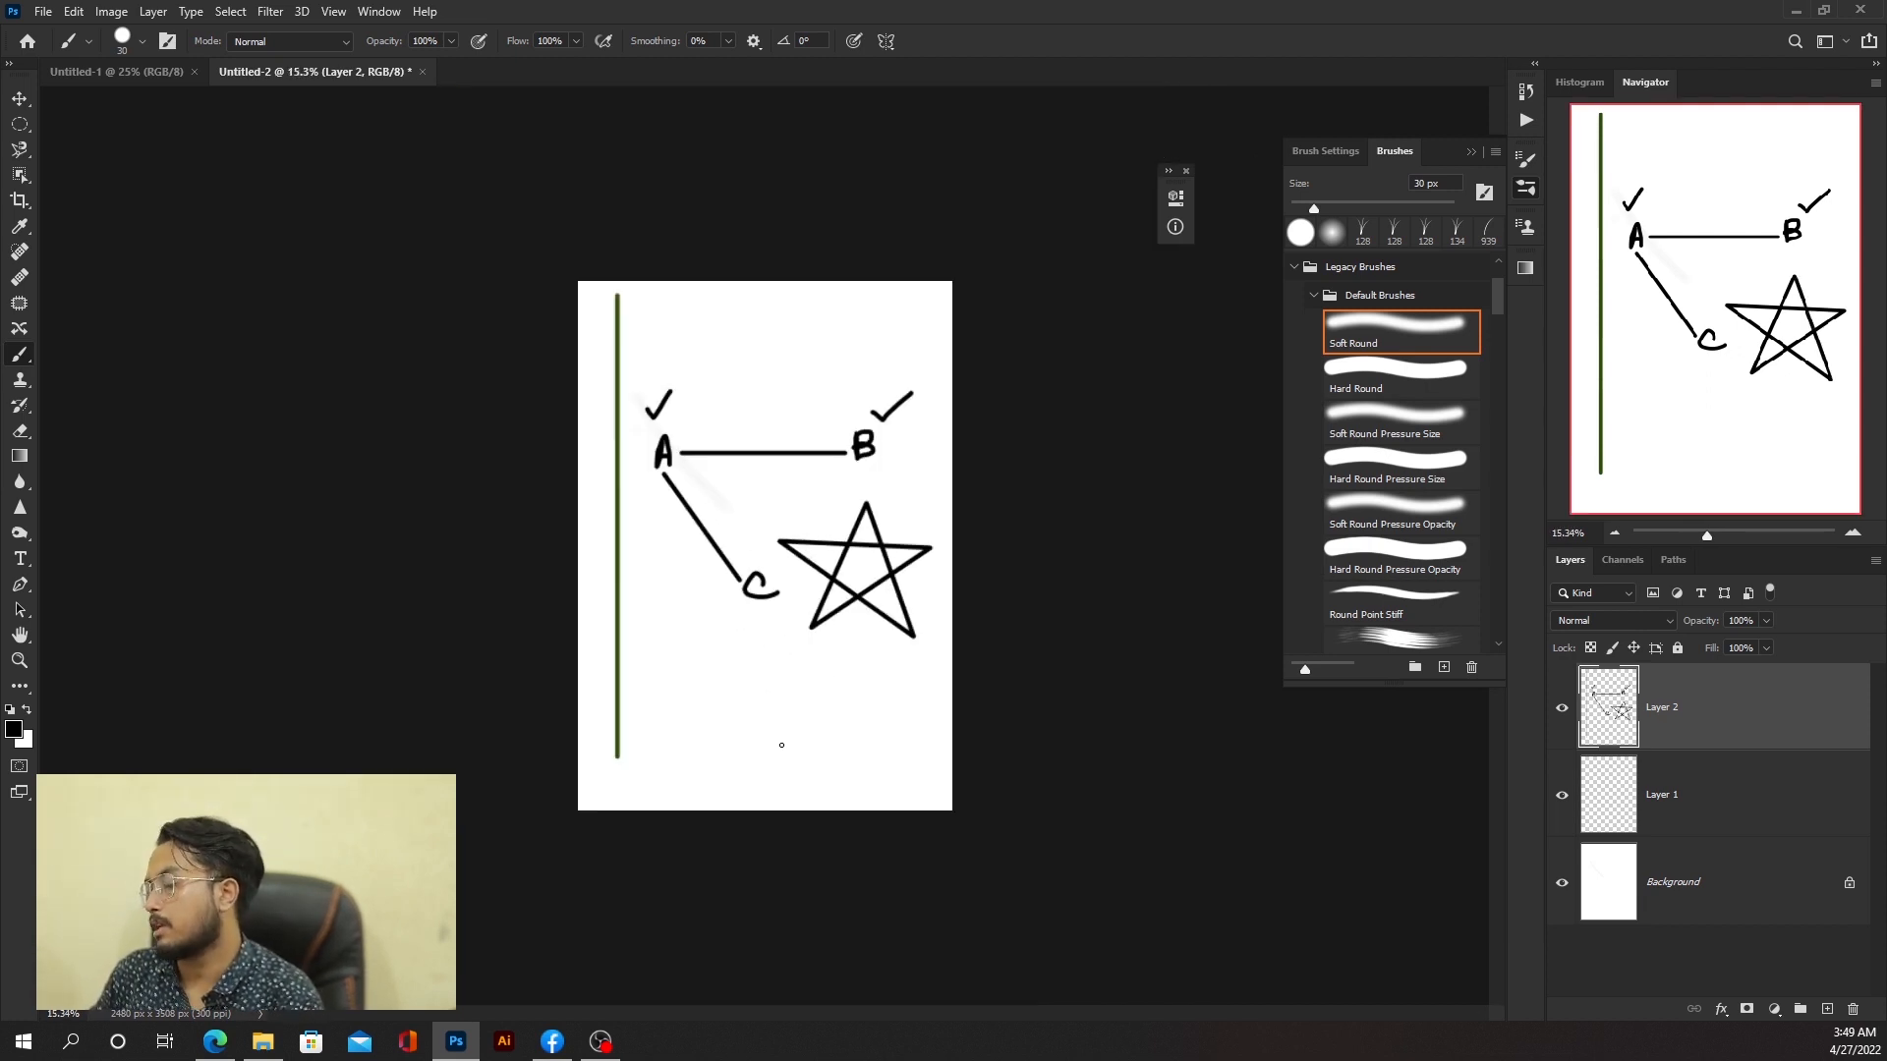
scroll(781, 745, "up", 8)
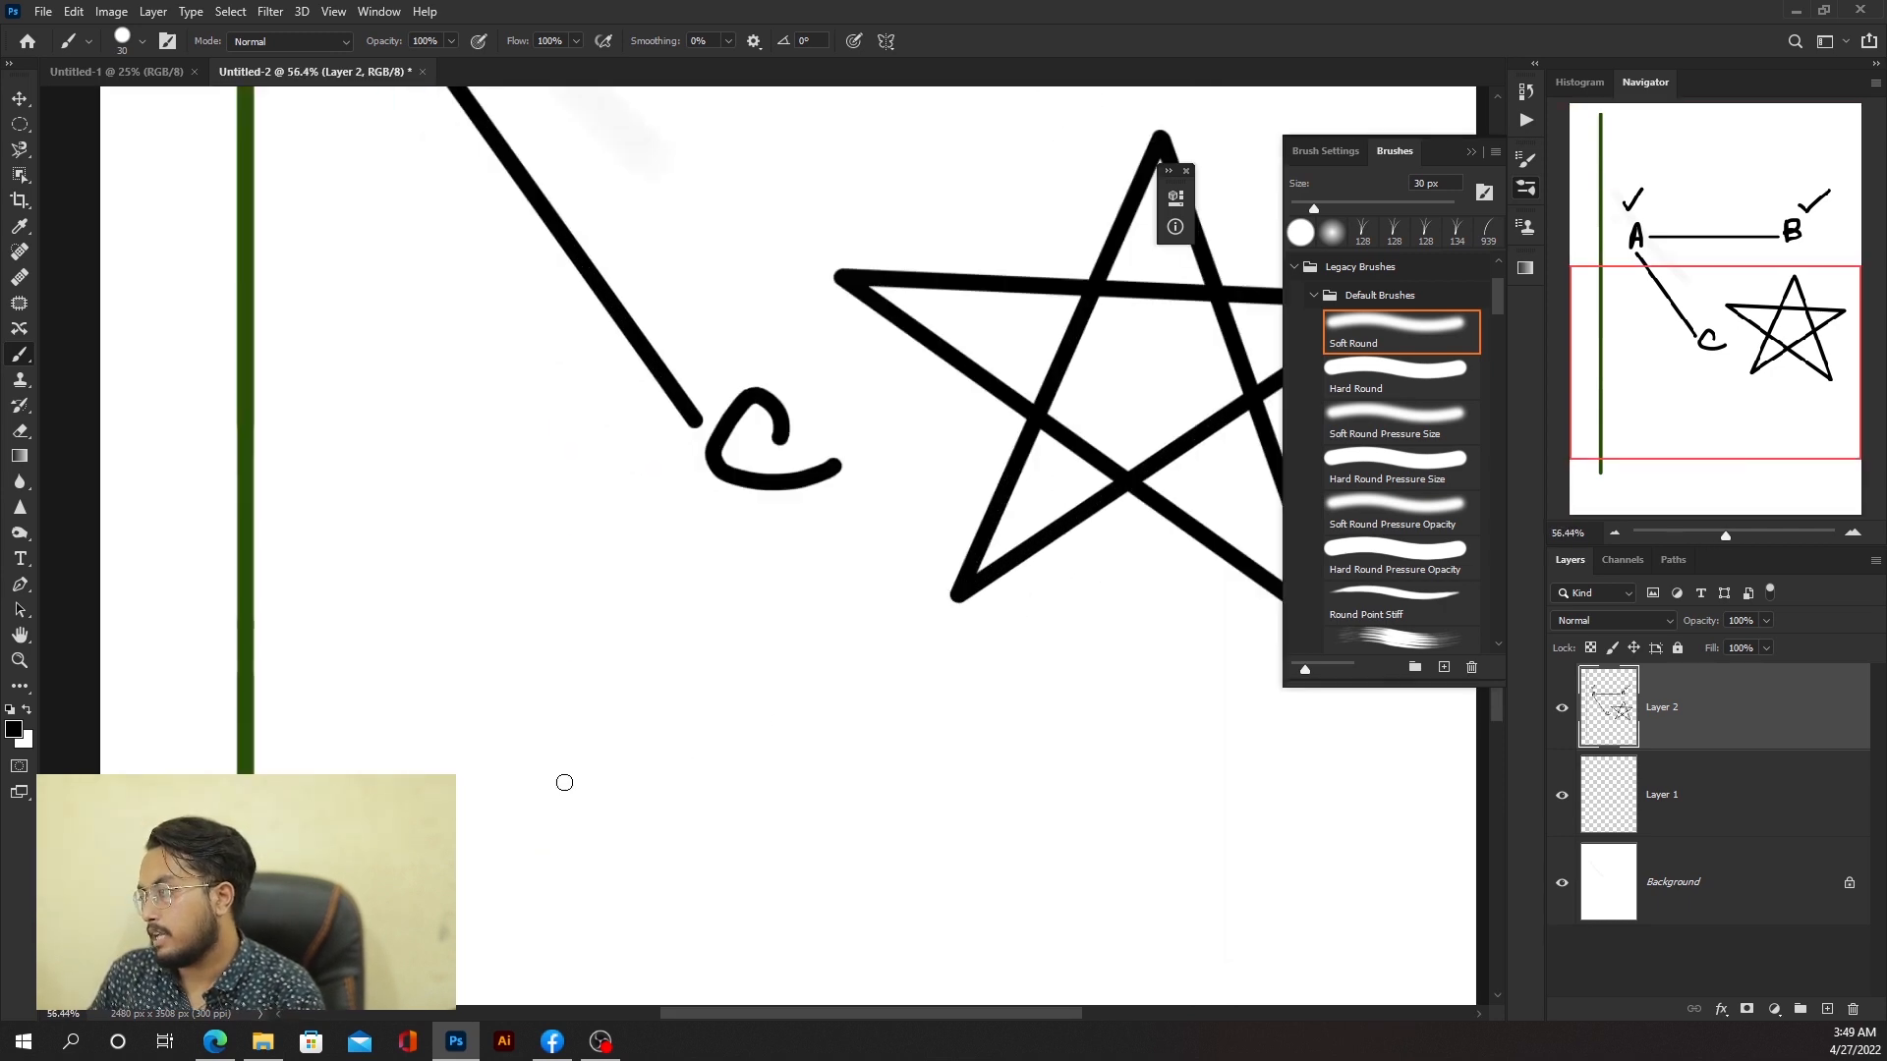
left_click_drag(564, 782, 633, 552)
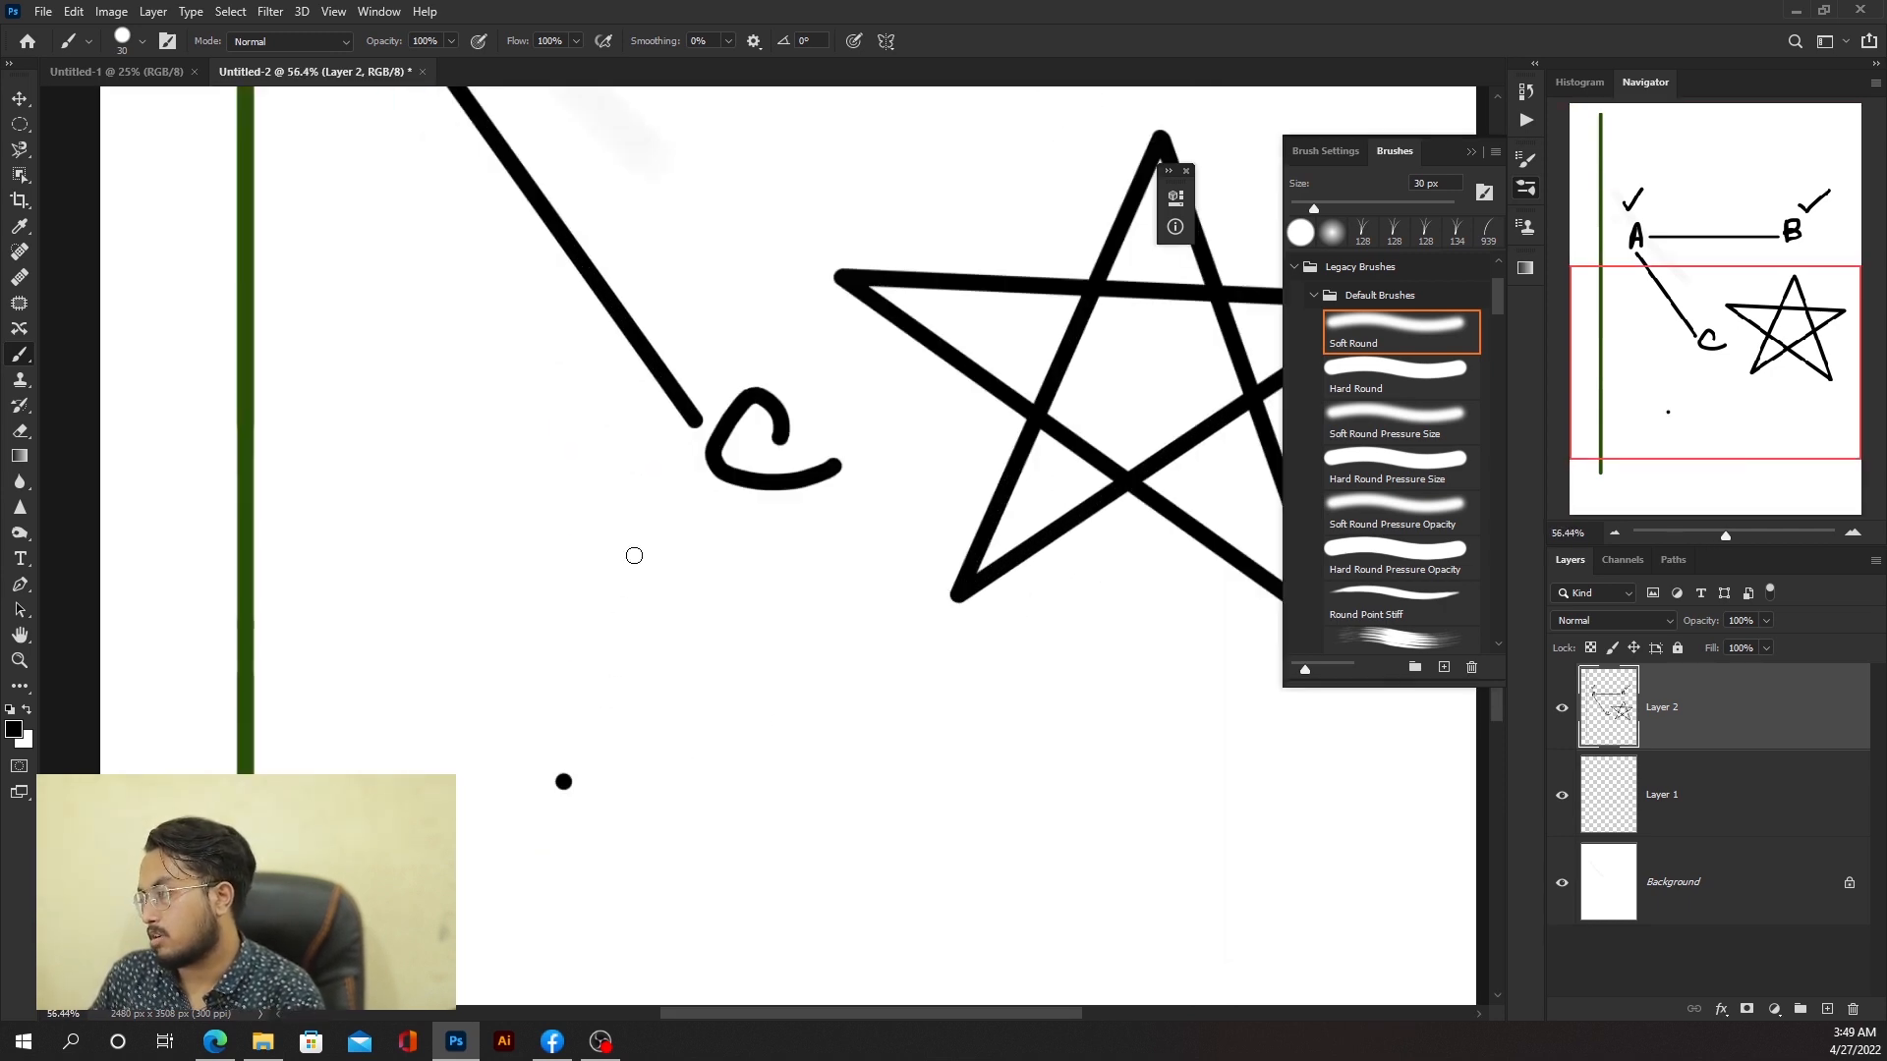
left_click(709, 810, "shift")
left_click(489, 657, "shift")
left_click(784, 655, "shift")
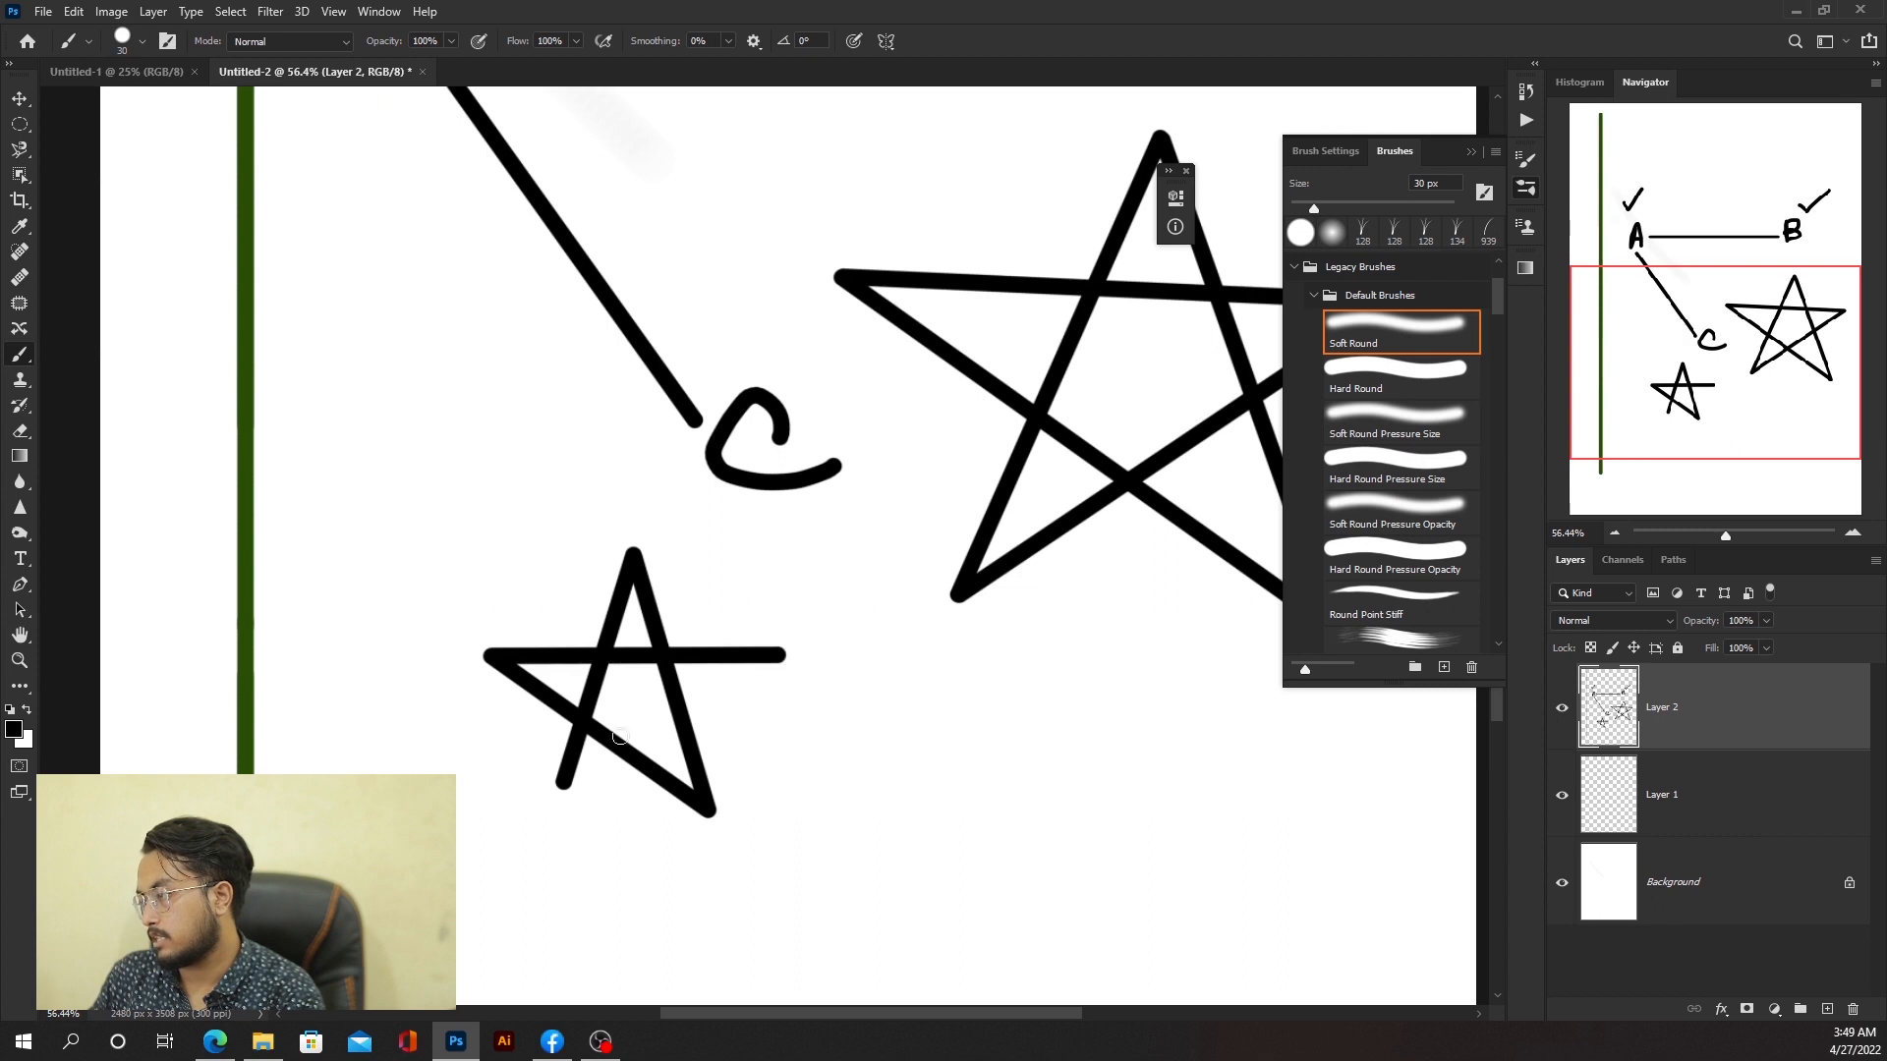
left_click(563, 783, "shift")
scroll(850, 634, "down", 8)
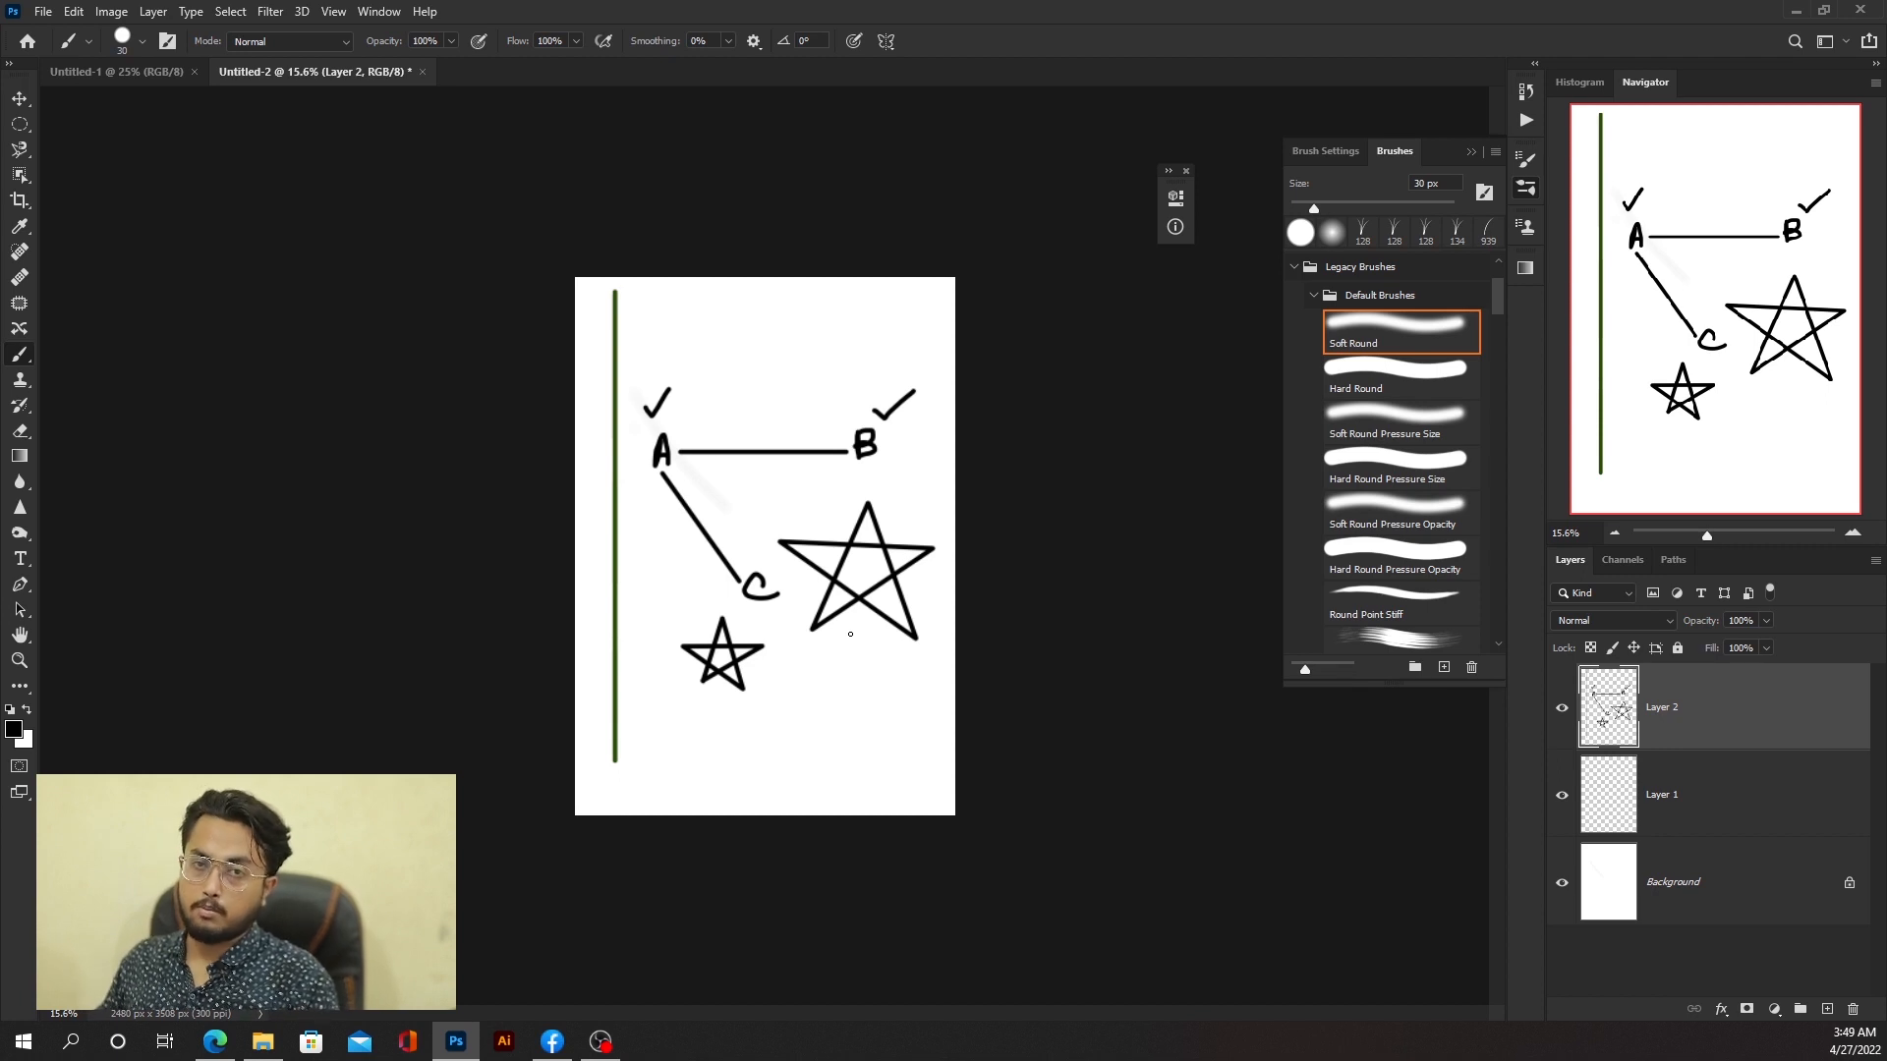
left_click(20, 252)
left_click_drag(747, 457, 779, 458)
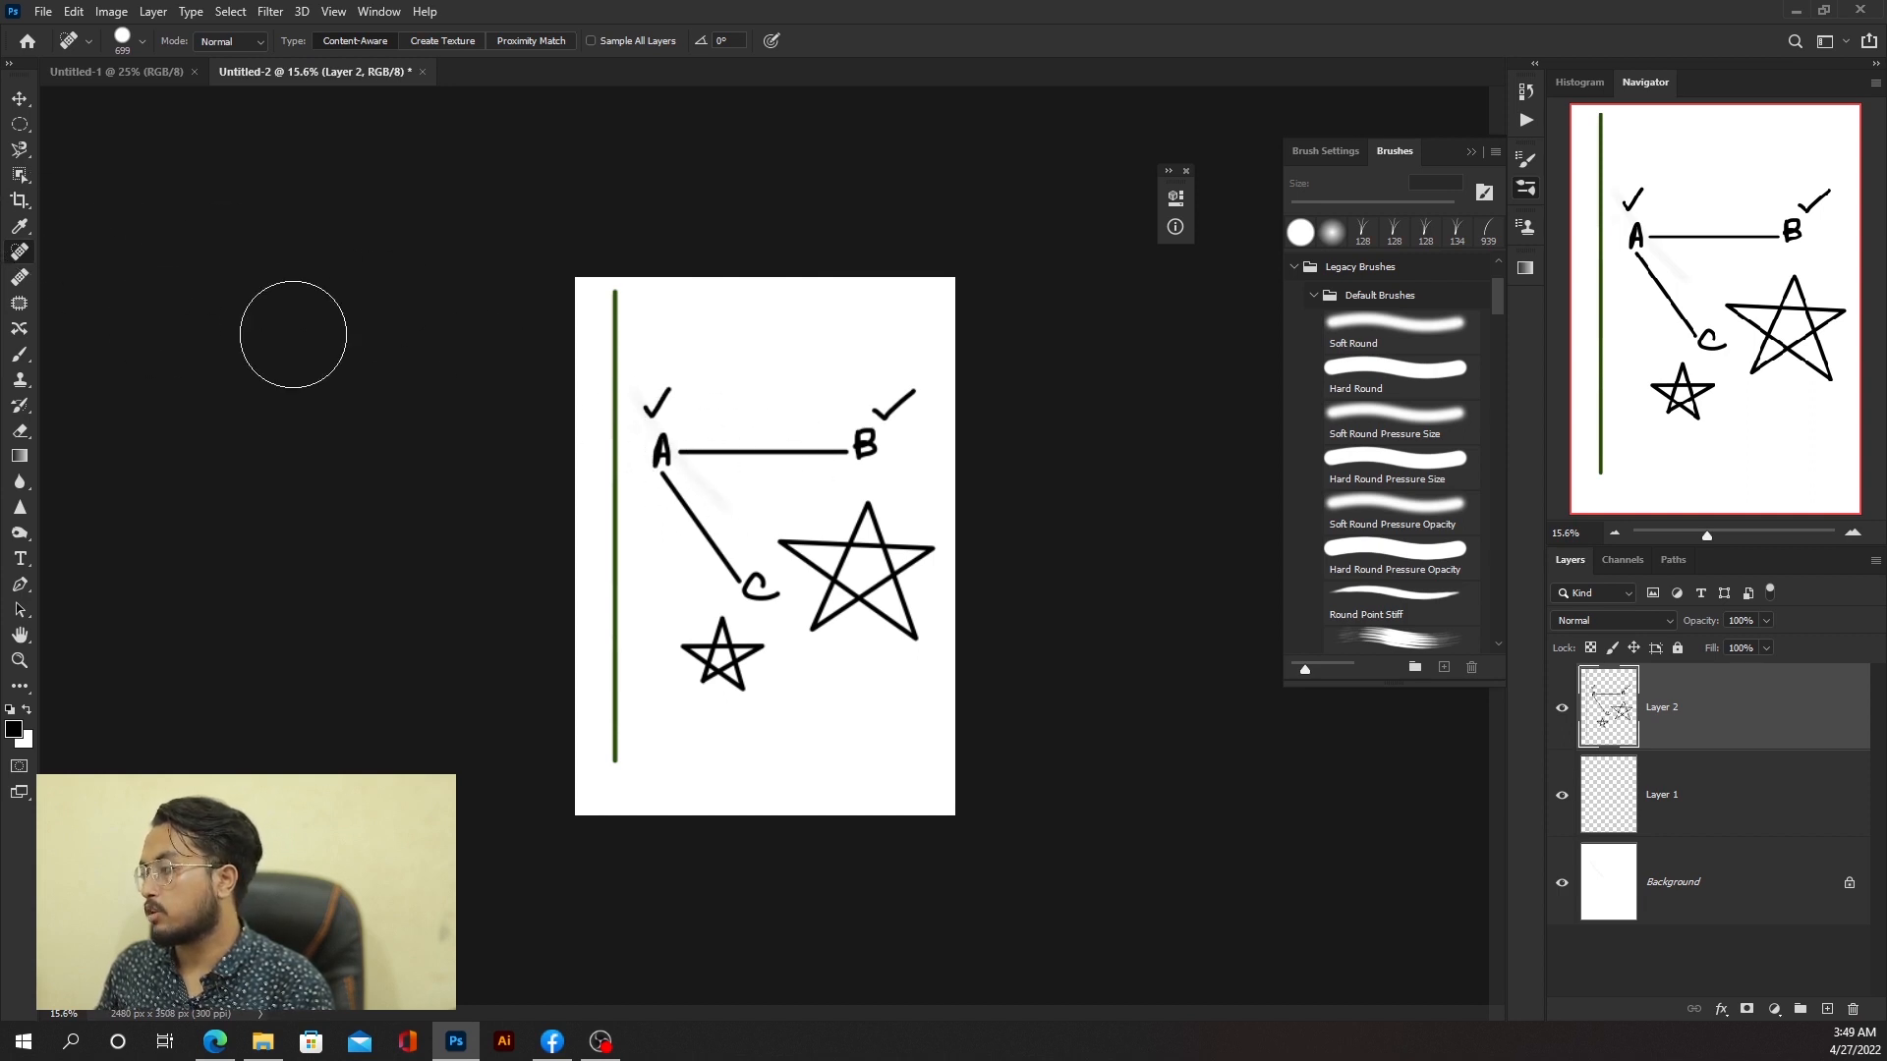
left_click(20, 380)
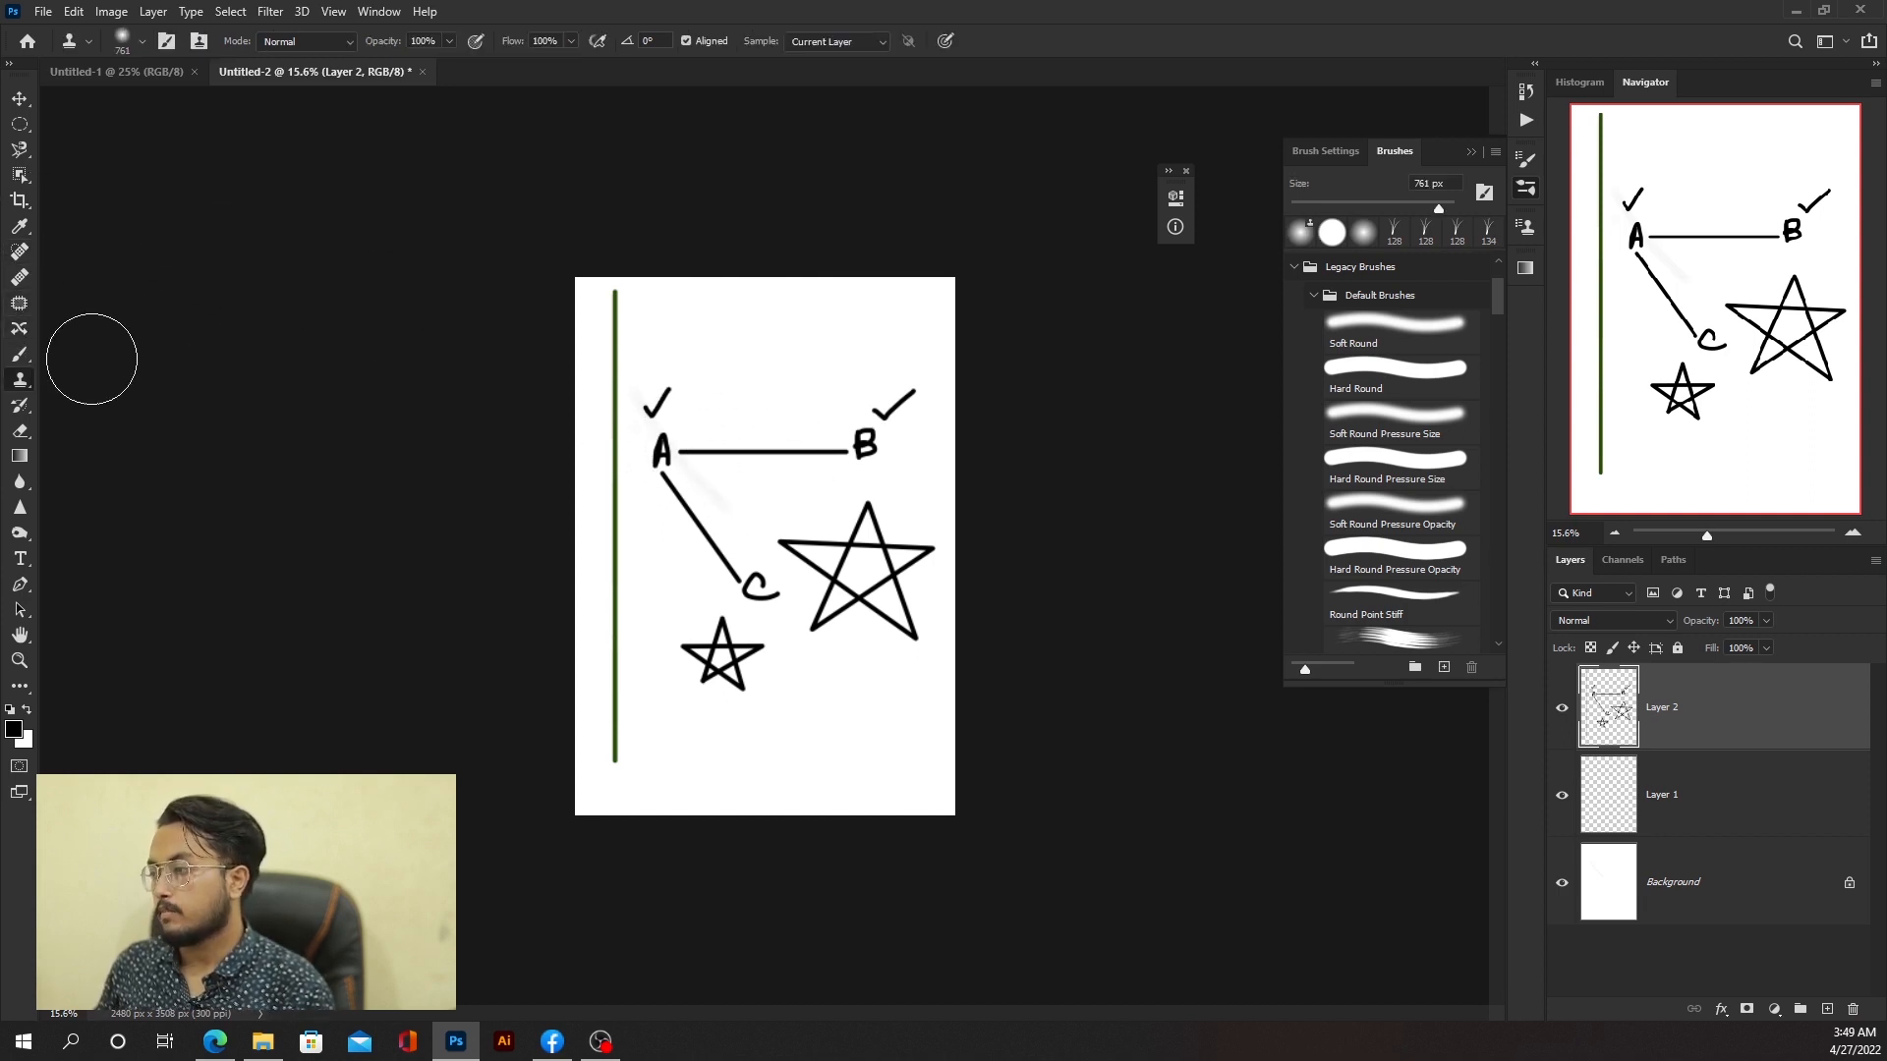
left_click(20, 481)
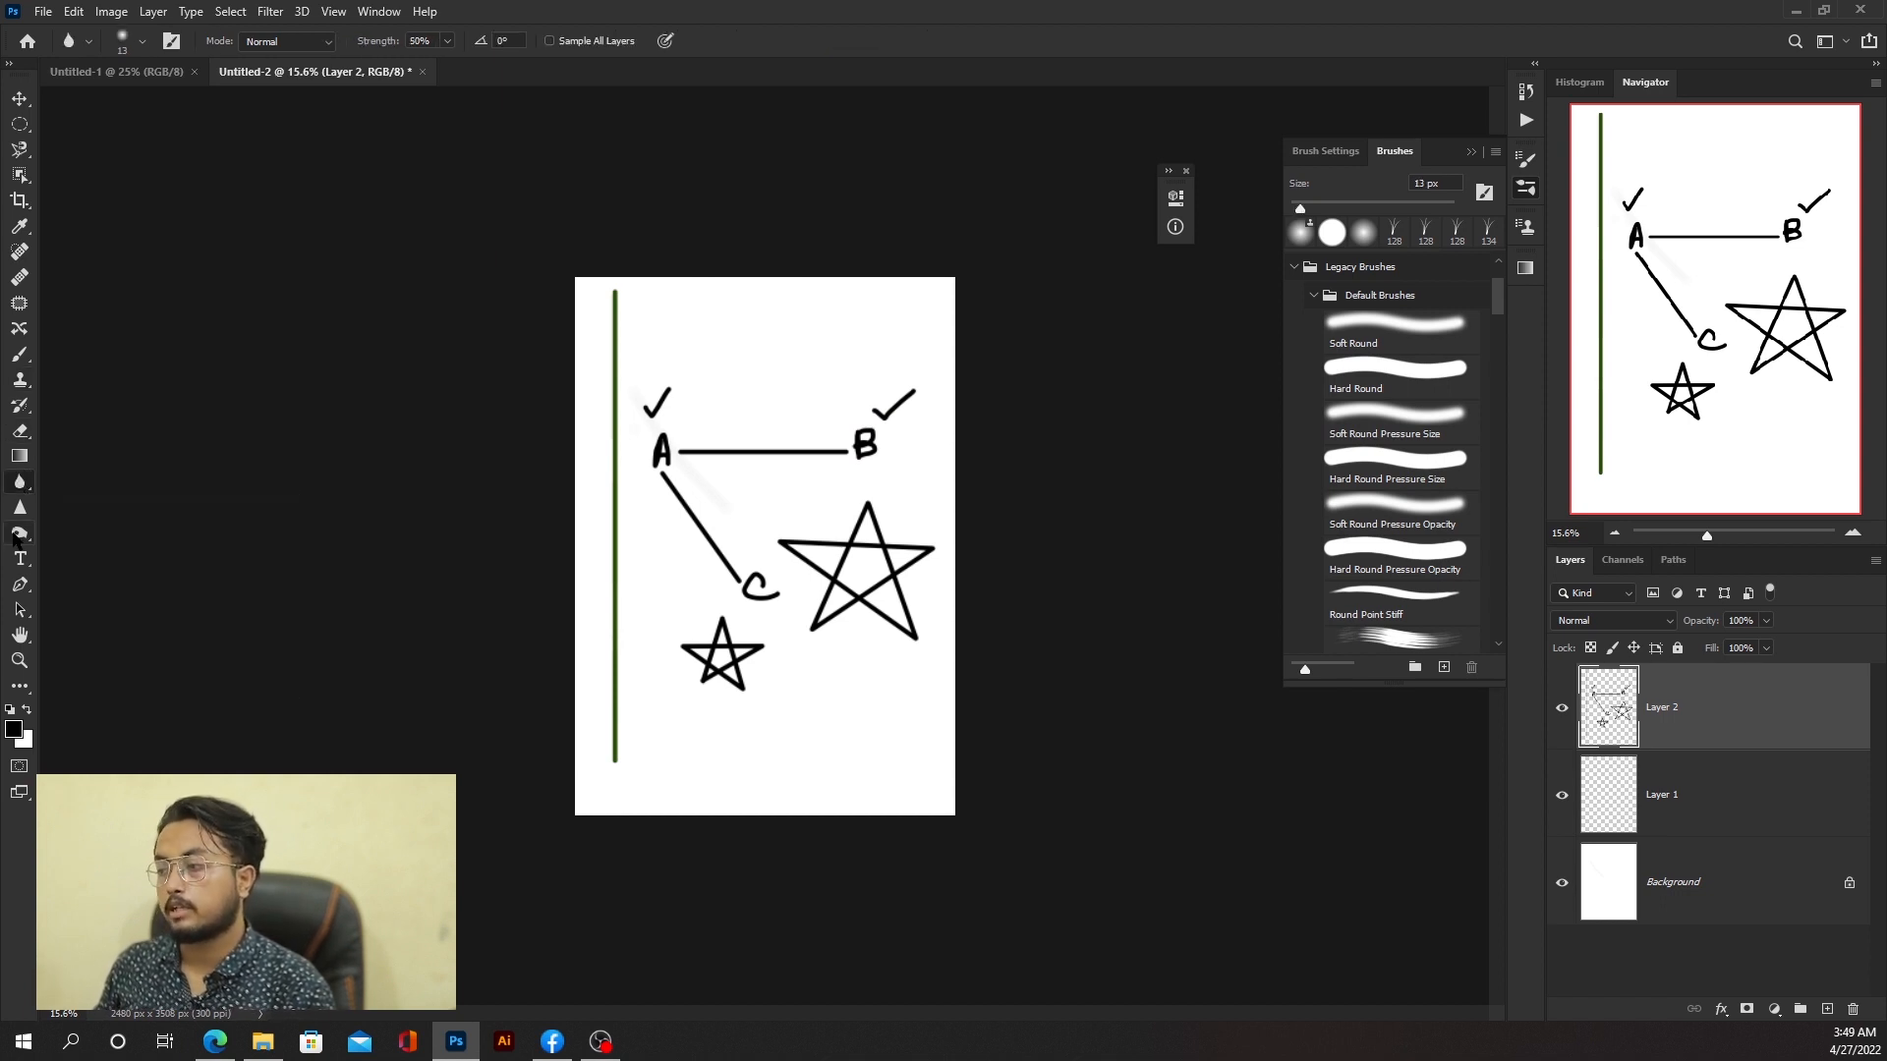
left_click(19, 533)
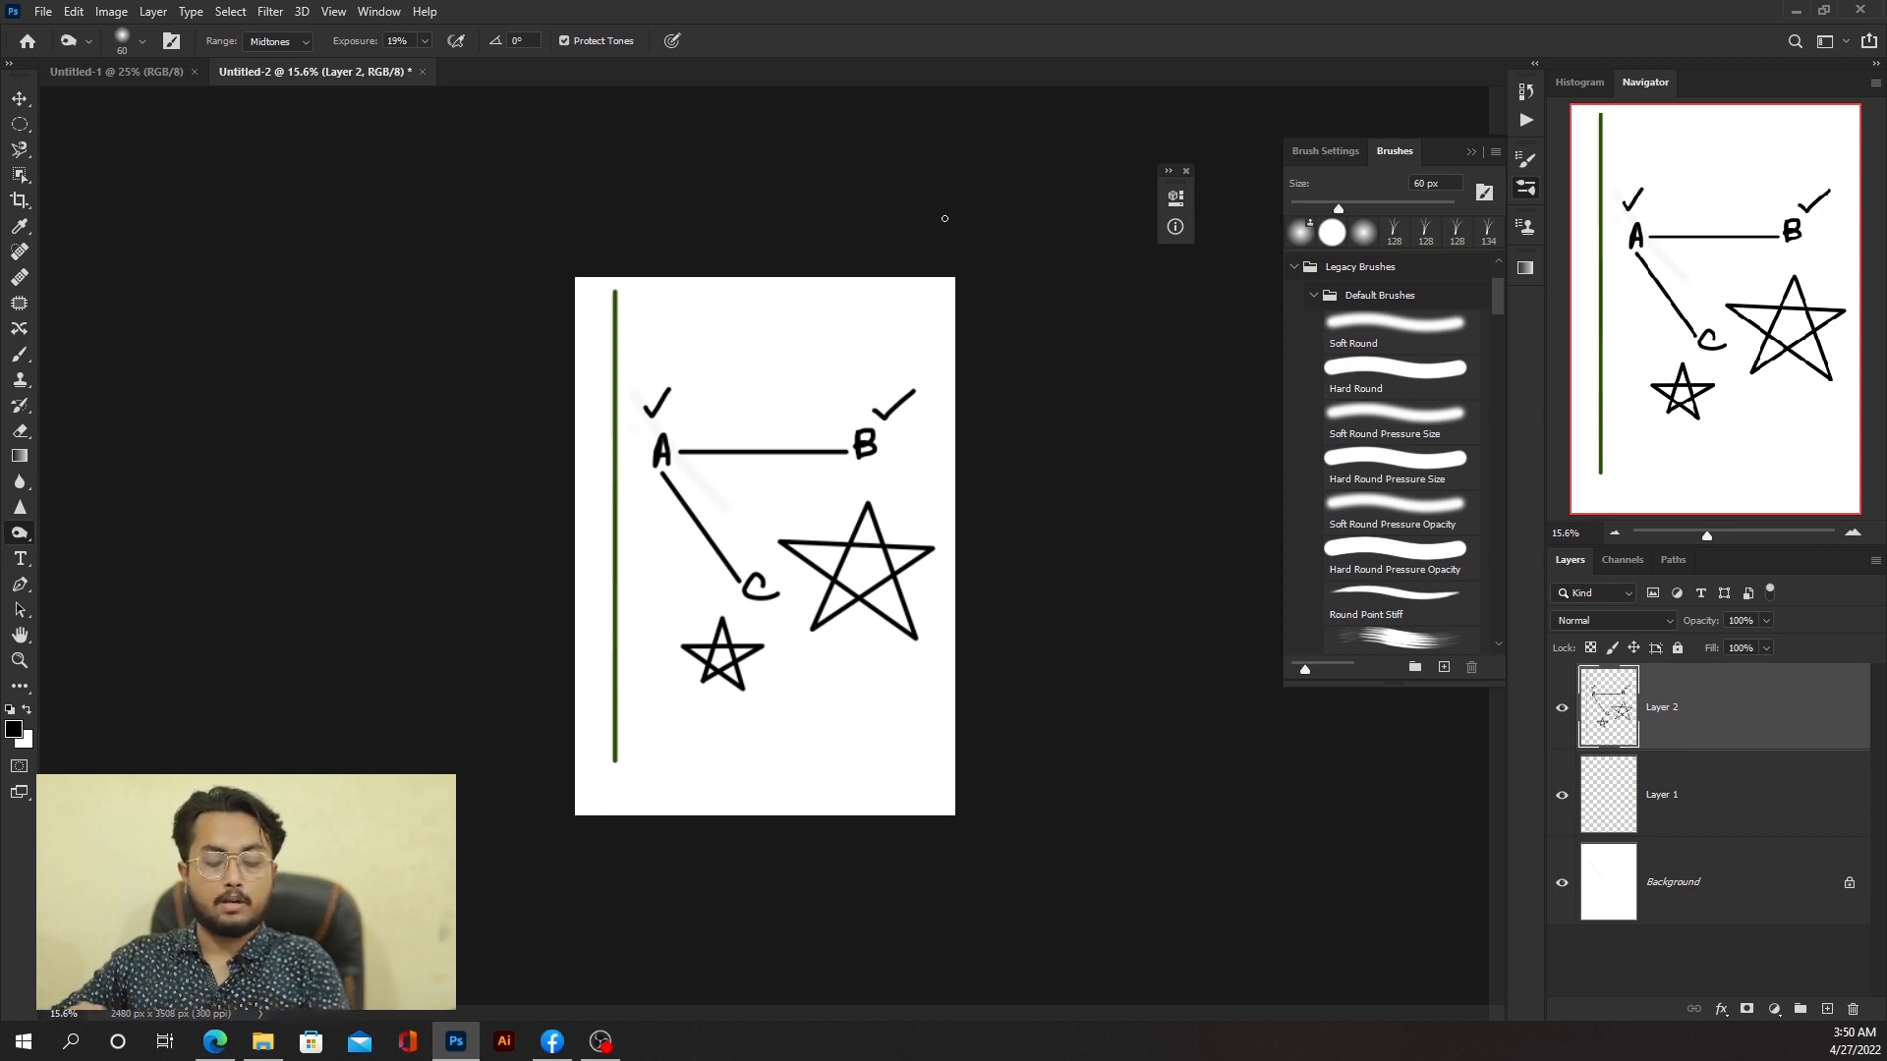
Step: Add a layer mask to Layer 2 and paint black on it over the green line to hide it
left_click(1746, 1009)
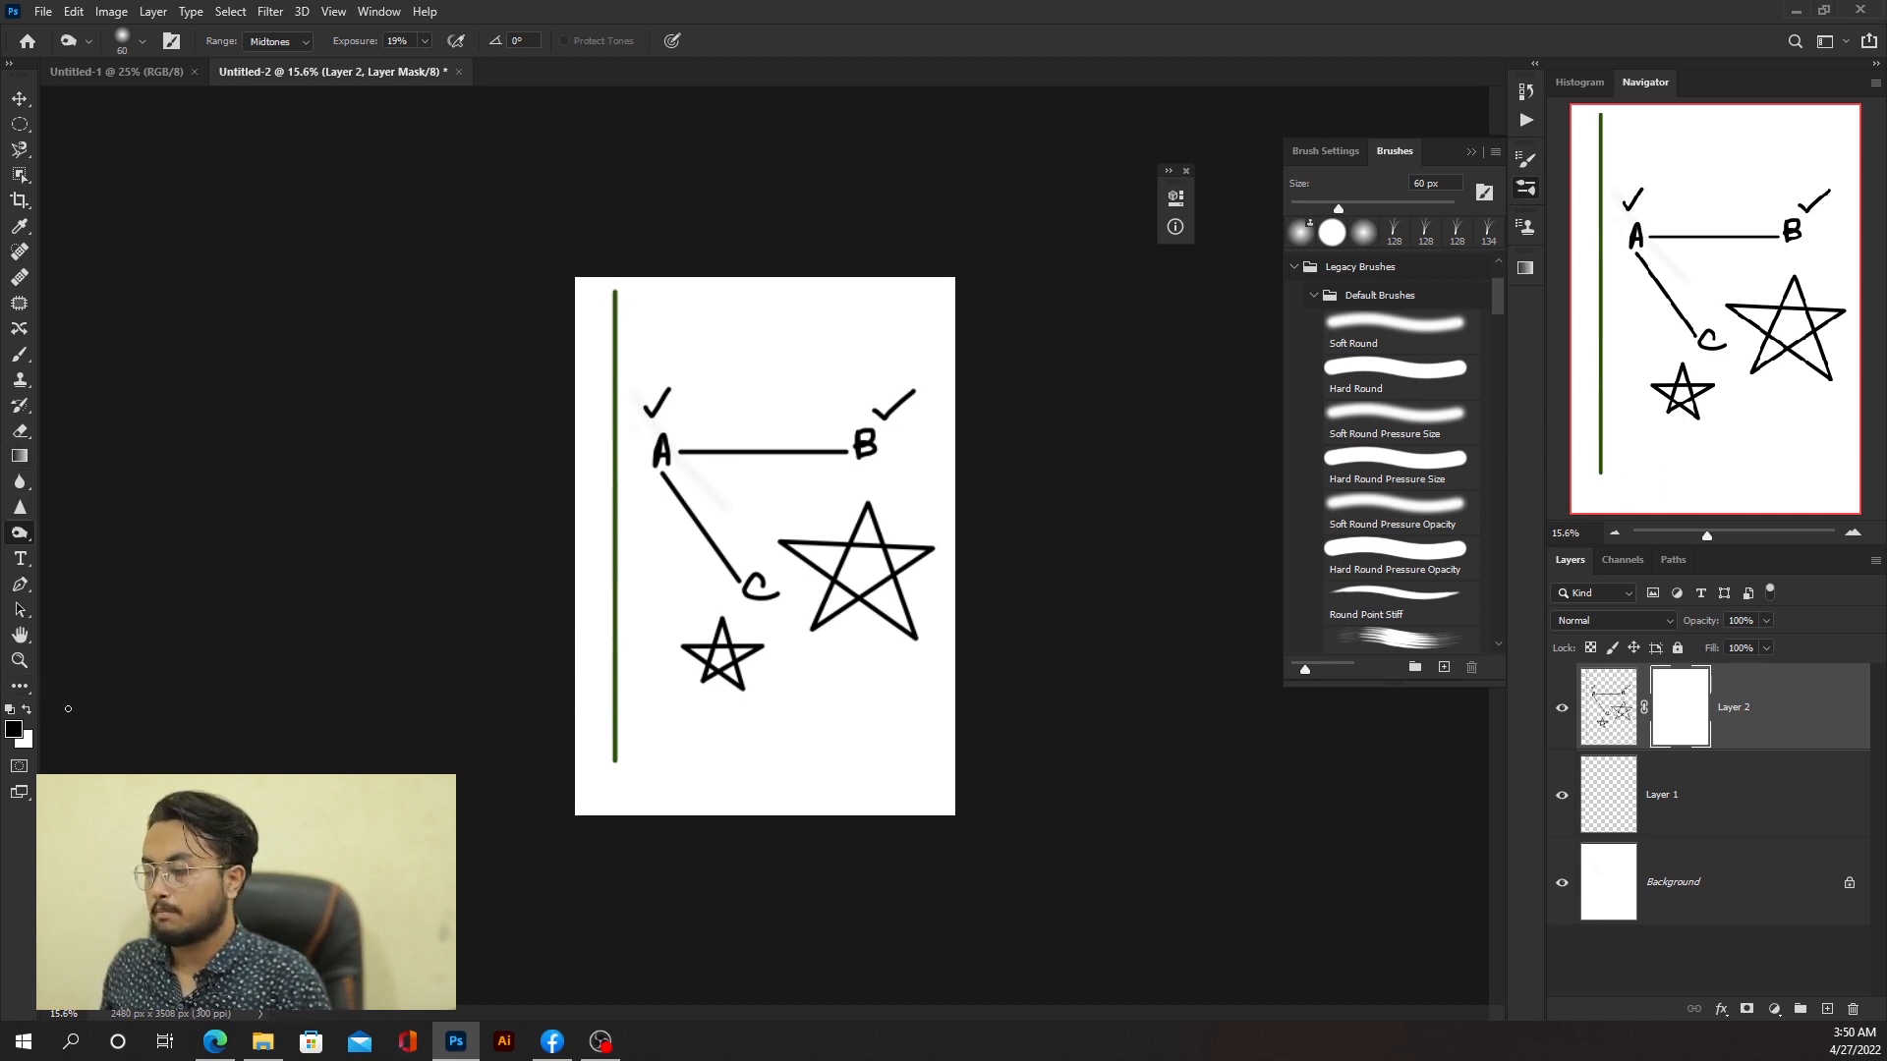
mouse_move(641, 334)
left_mouse_down()
mouse_move(697, 340)
mouse_move(612, 328)
left_mouse_up()
left_click(20, 353)
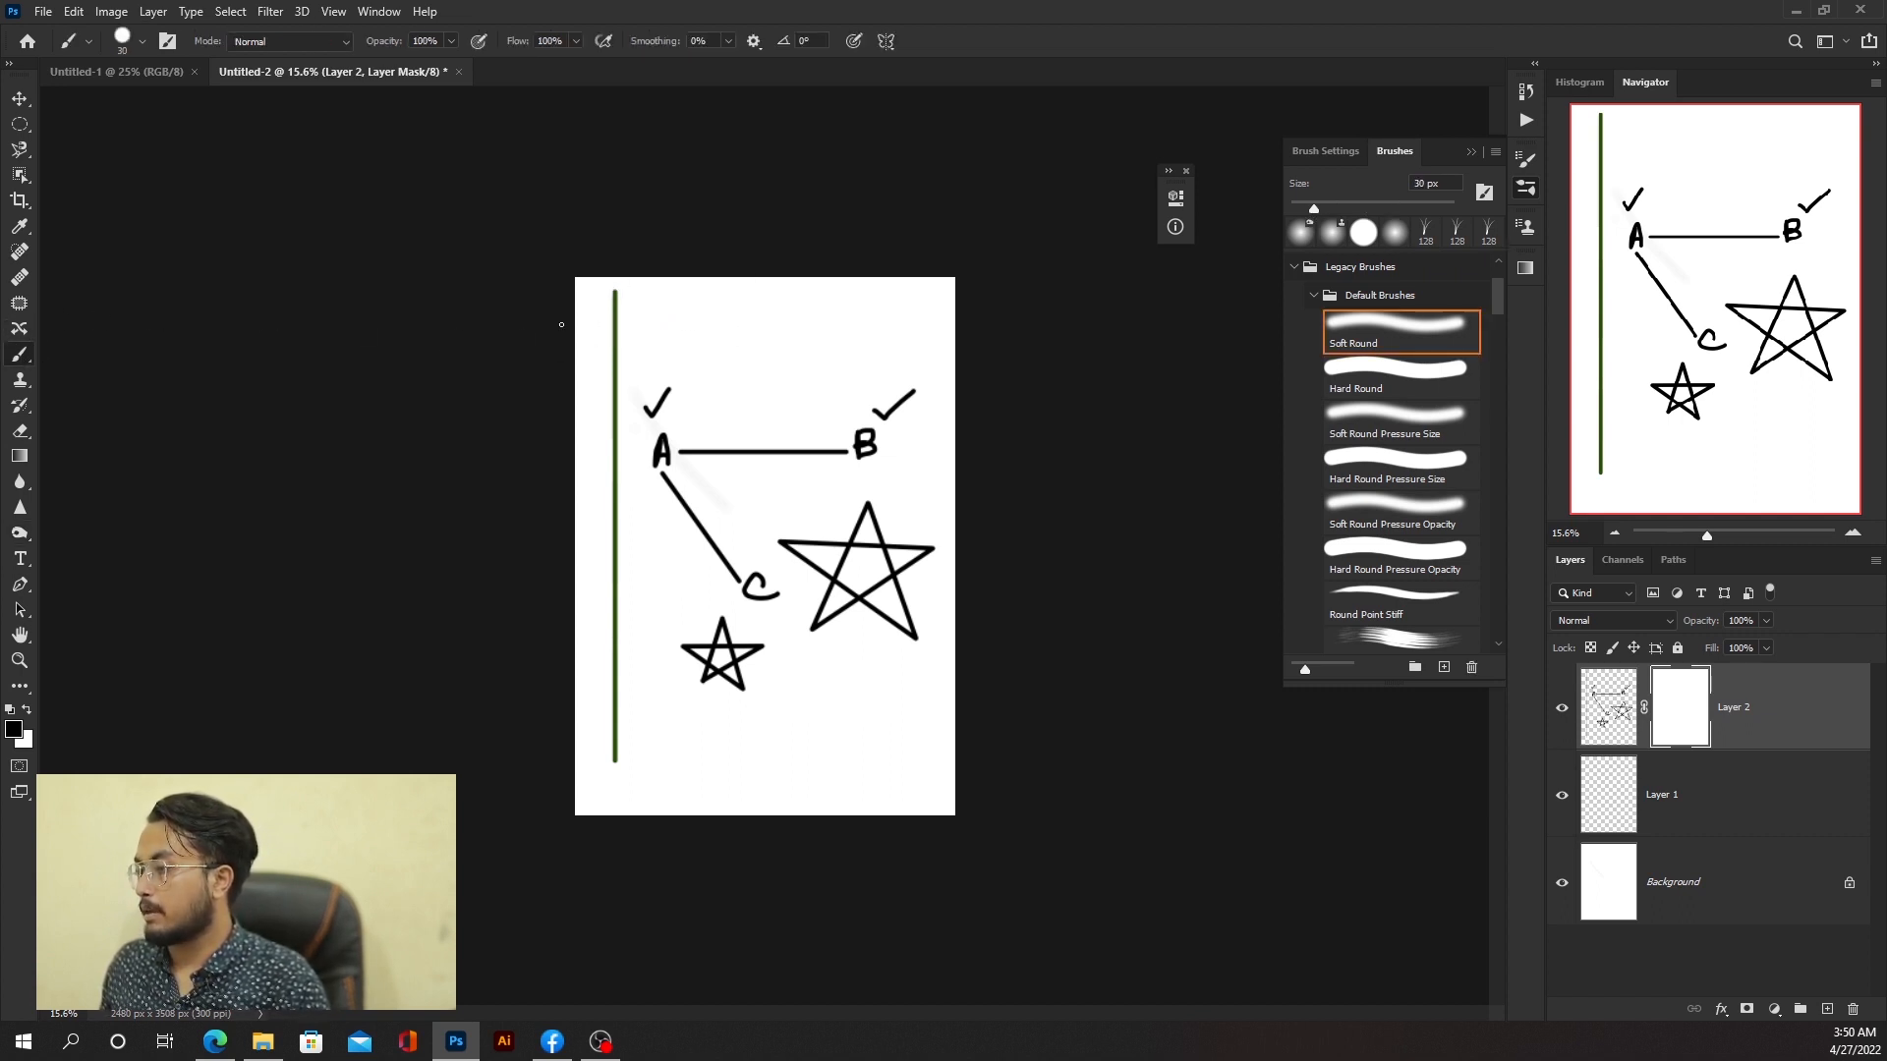
mouse_move(627, 319)
left_mouse_down()
mouse_move(697, 320)
mouse_move(603, 309)
mouse_move(614, 771)
left_mouse_up()
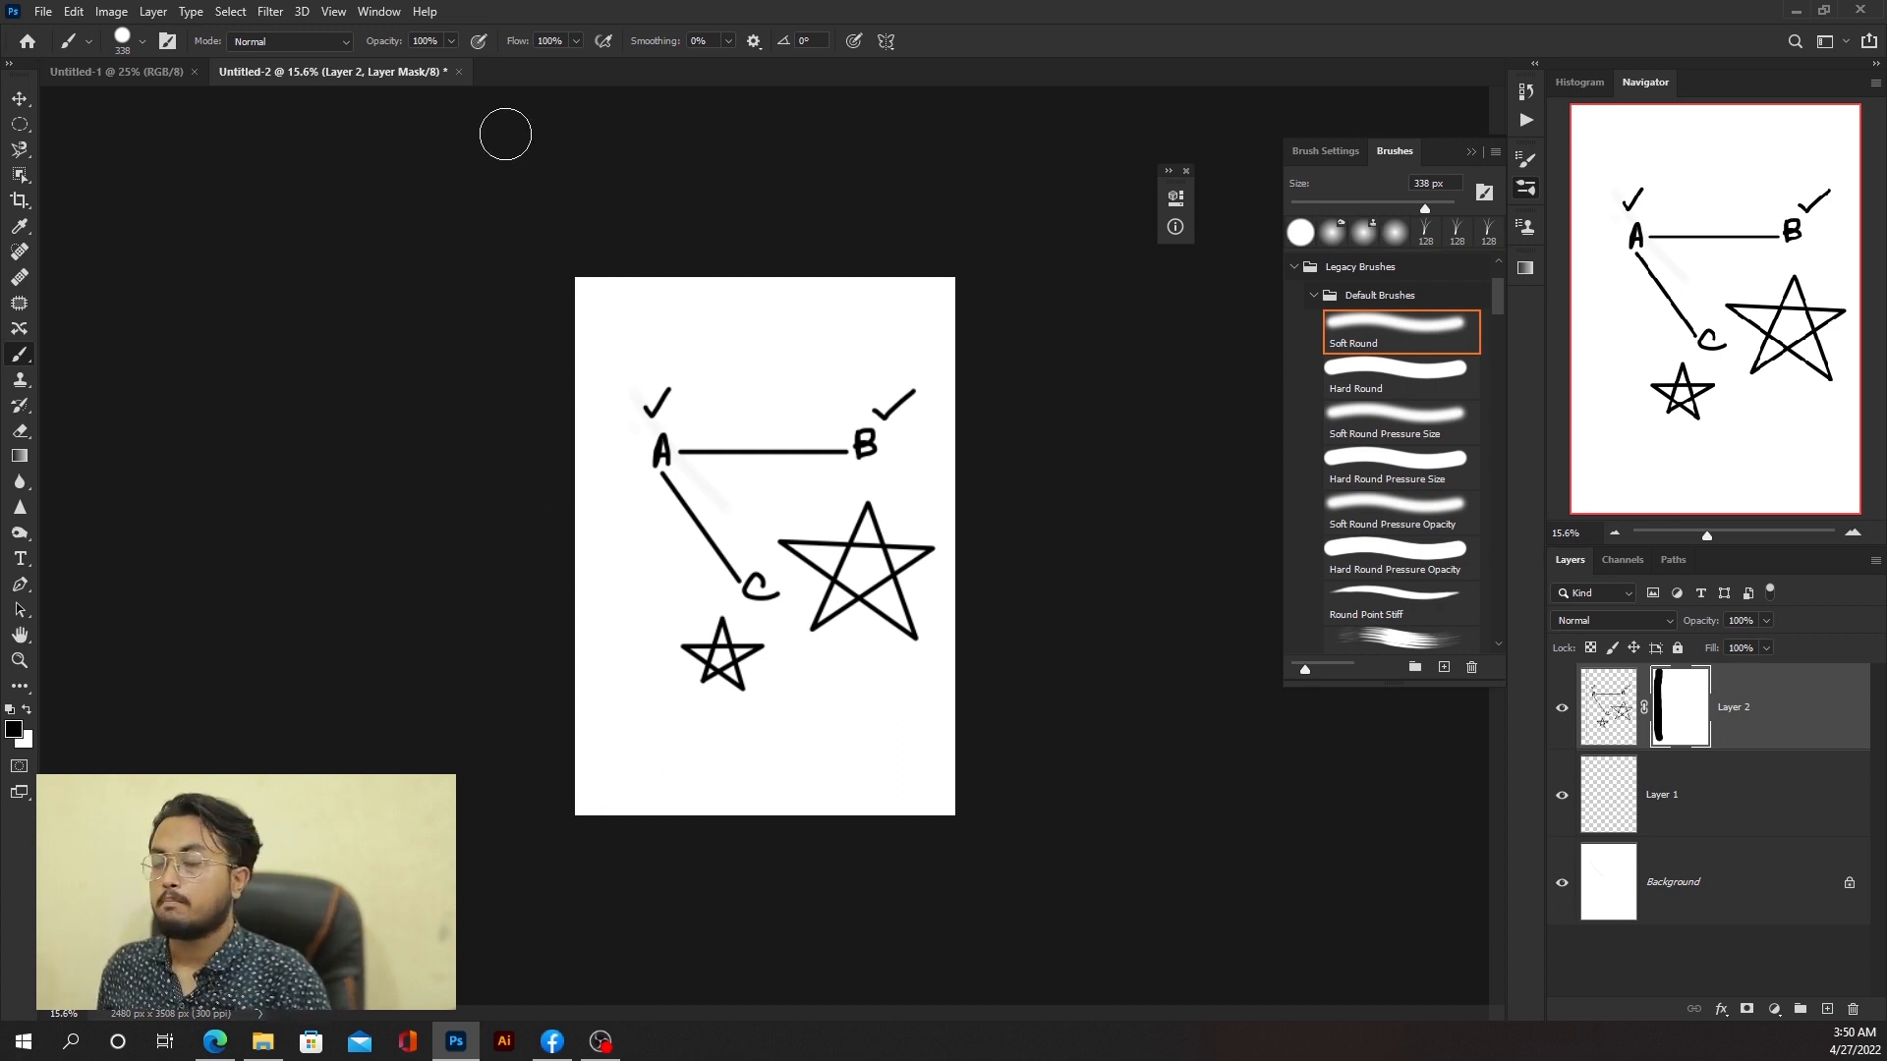
Step: Swap to white and paint over the masked area to reveal the green line again
key("x")
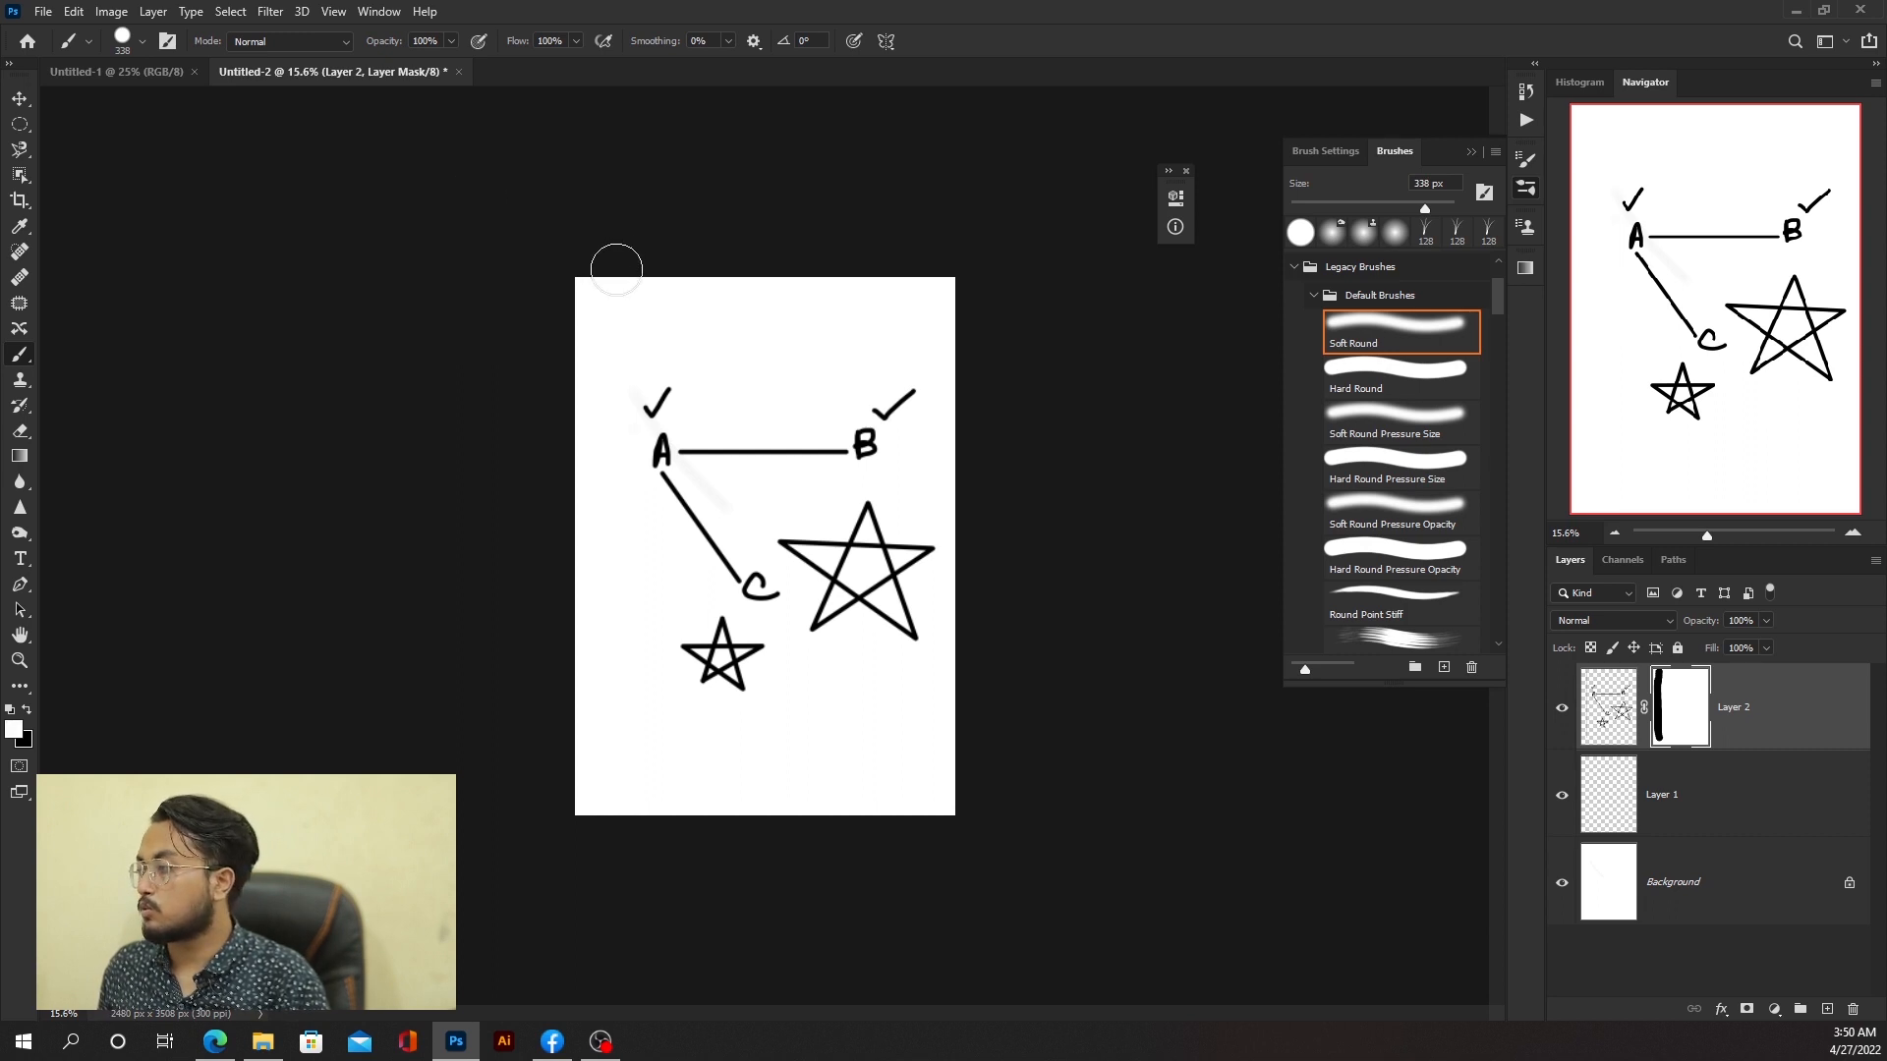
left_click_drag(607, 278, 606, 808)
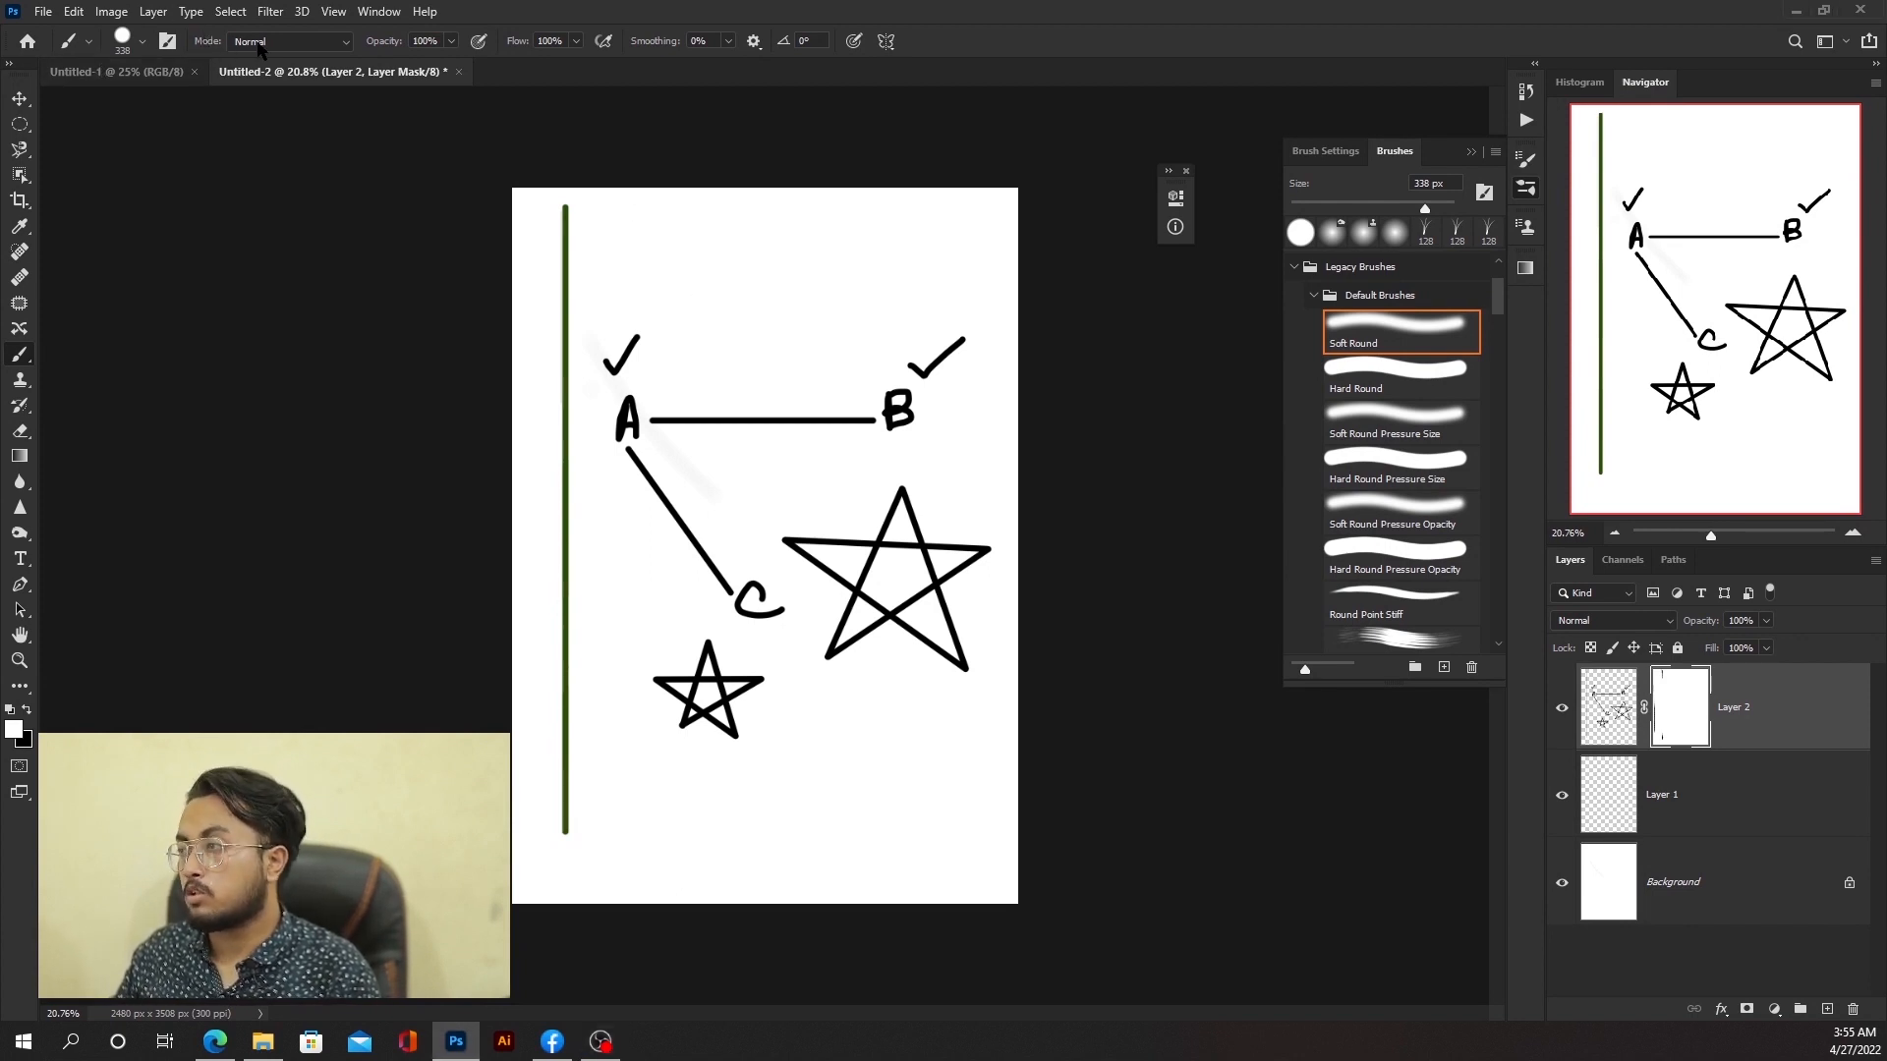
Step: Select the soft round brush tip from the brush preset picker
left_click(345, 42)
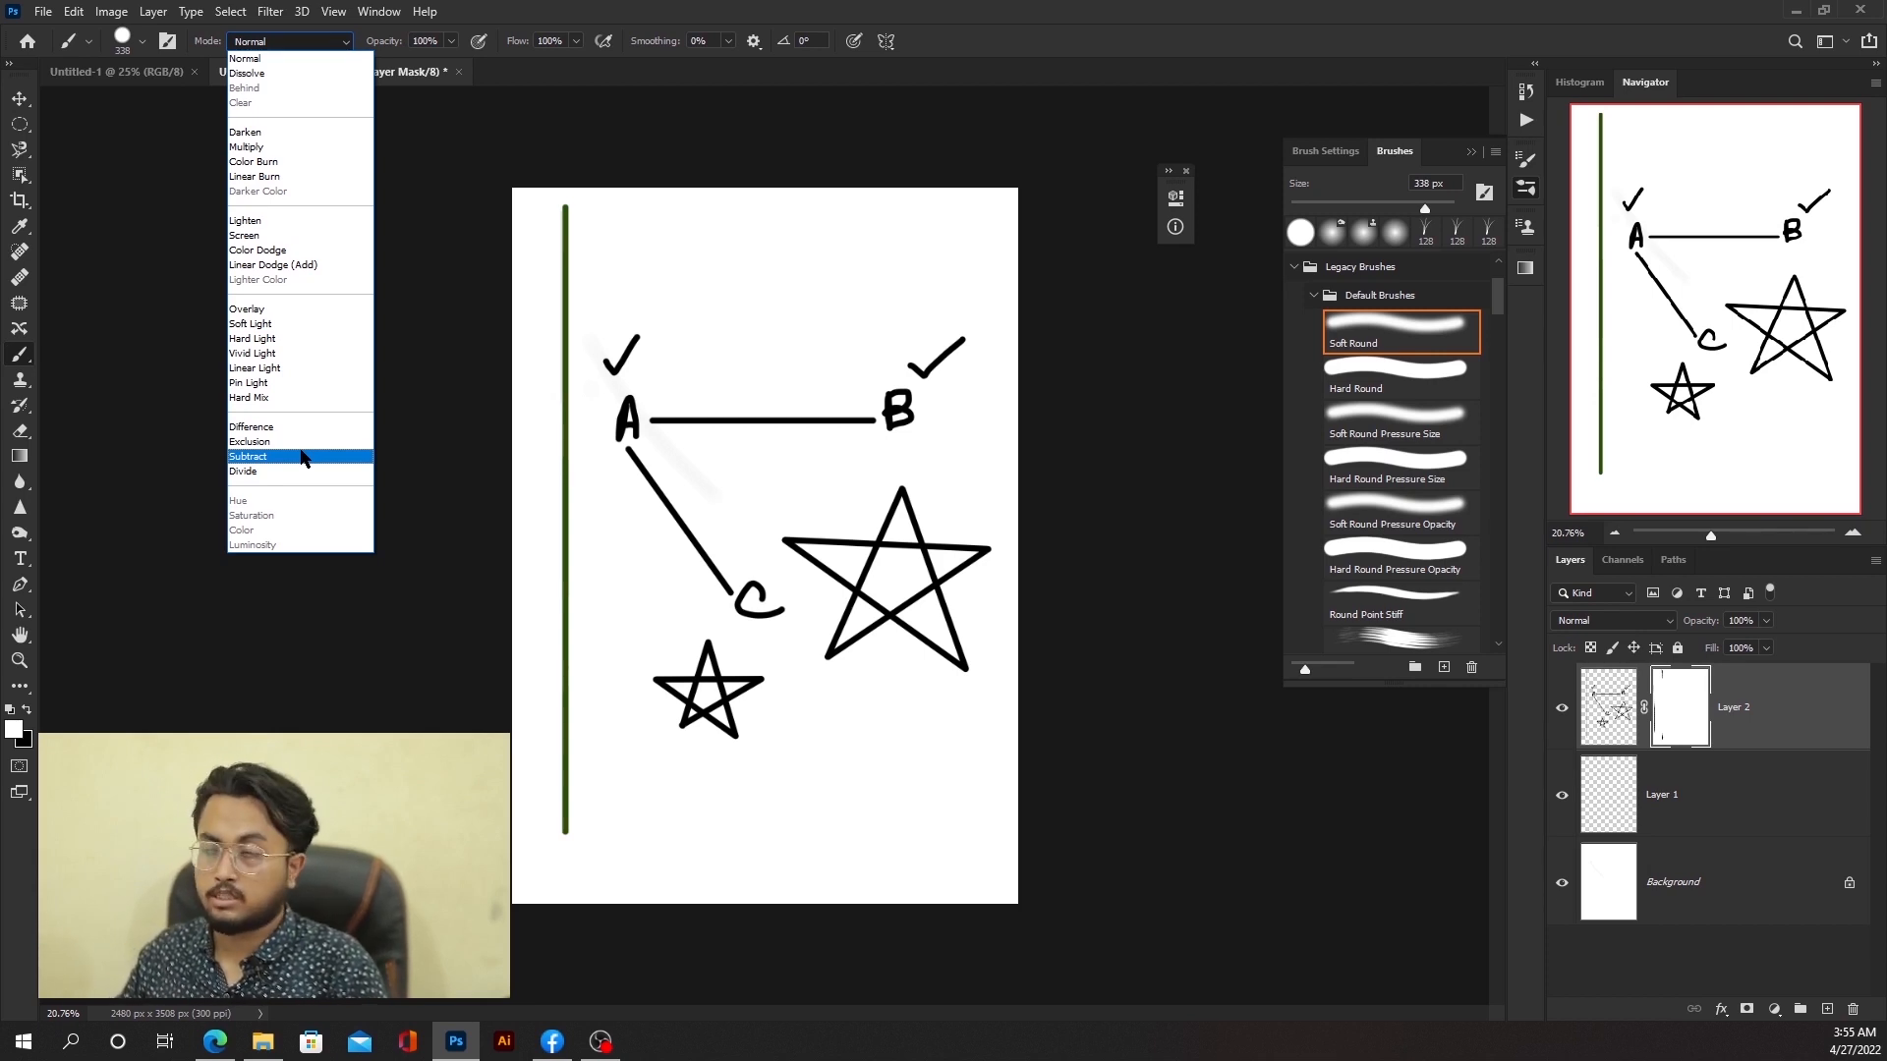
left_click(494, 32)
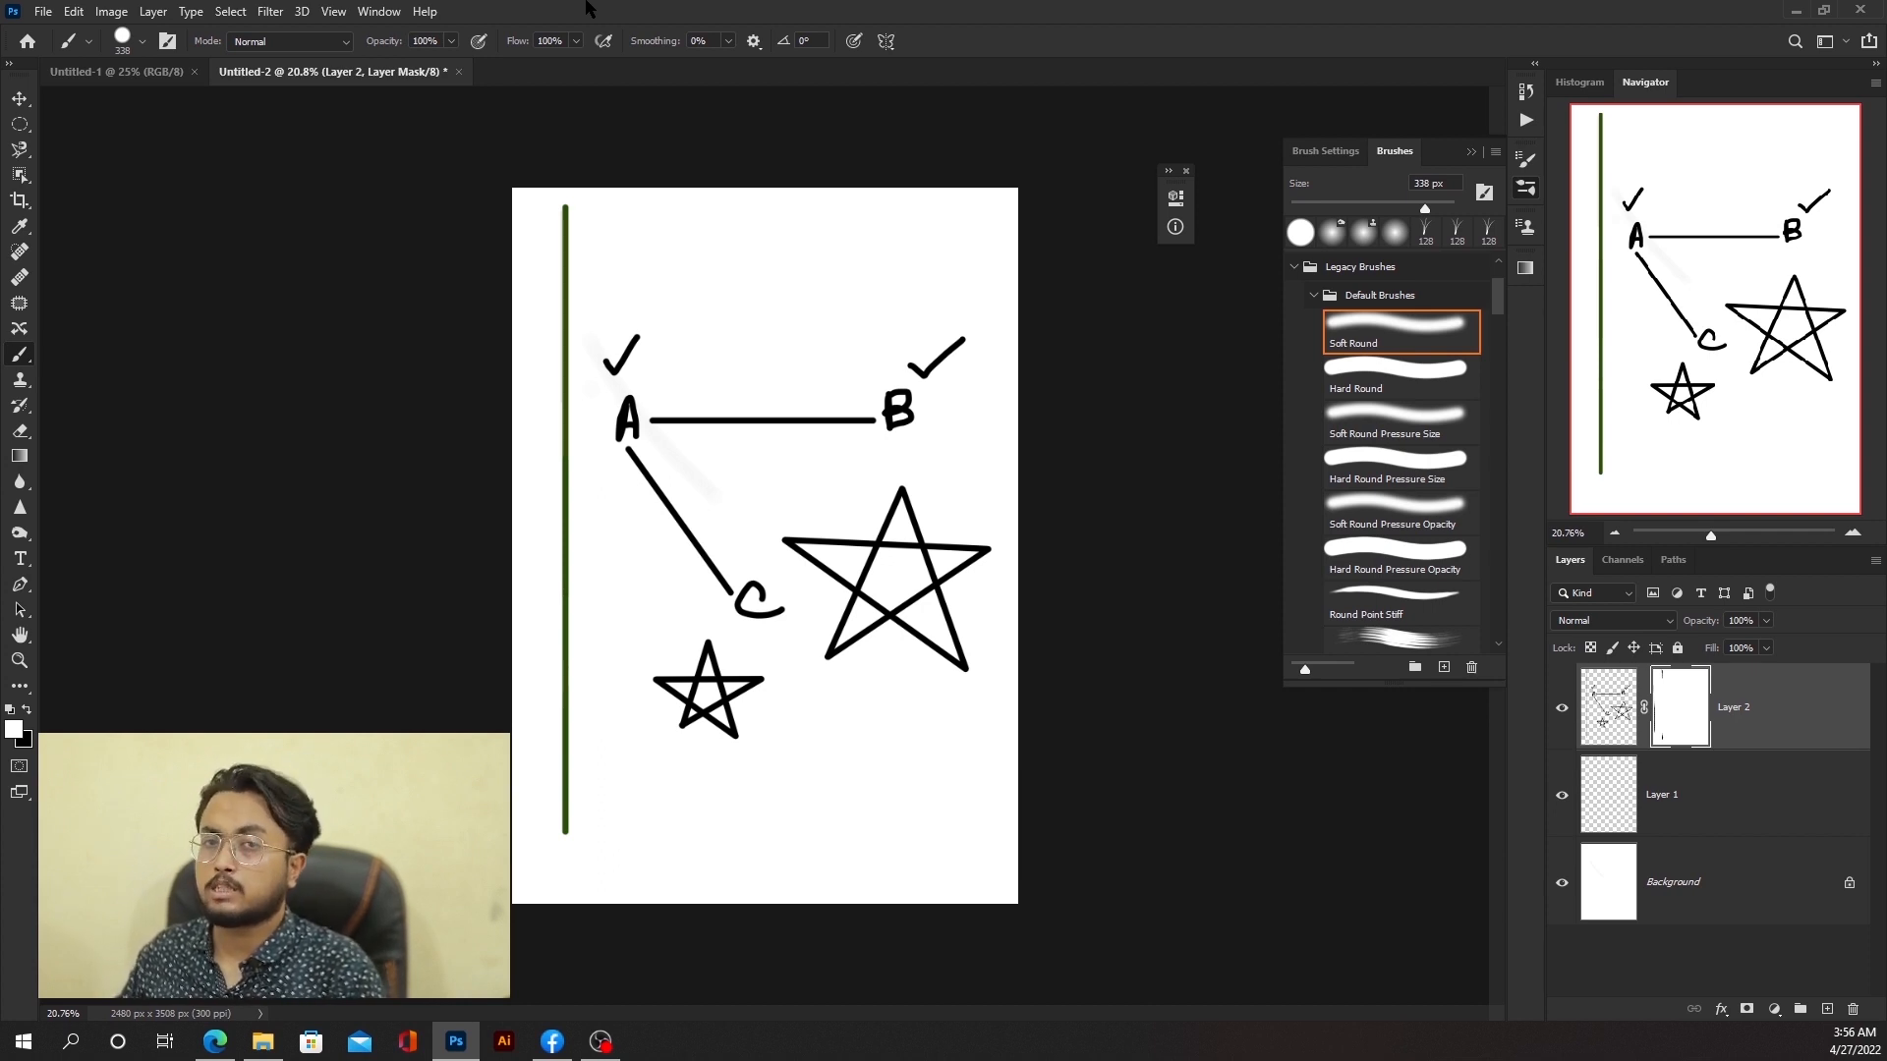
left_click(143, 42)
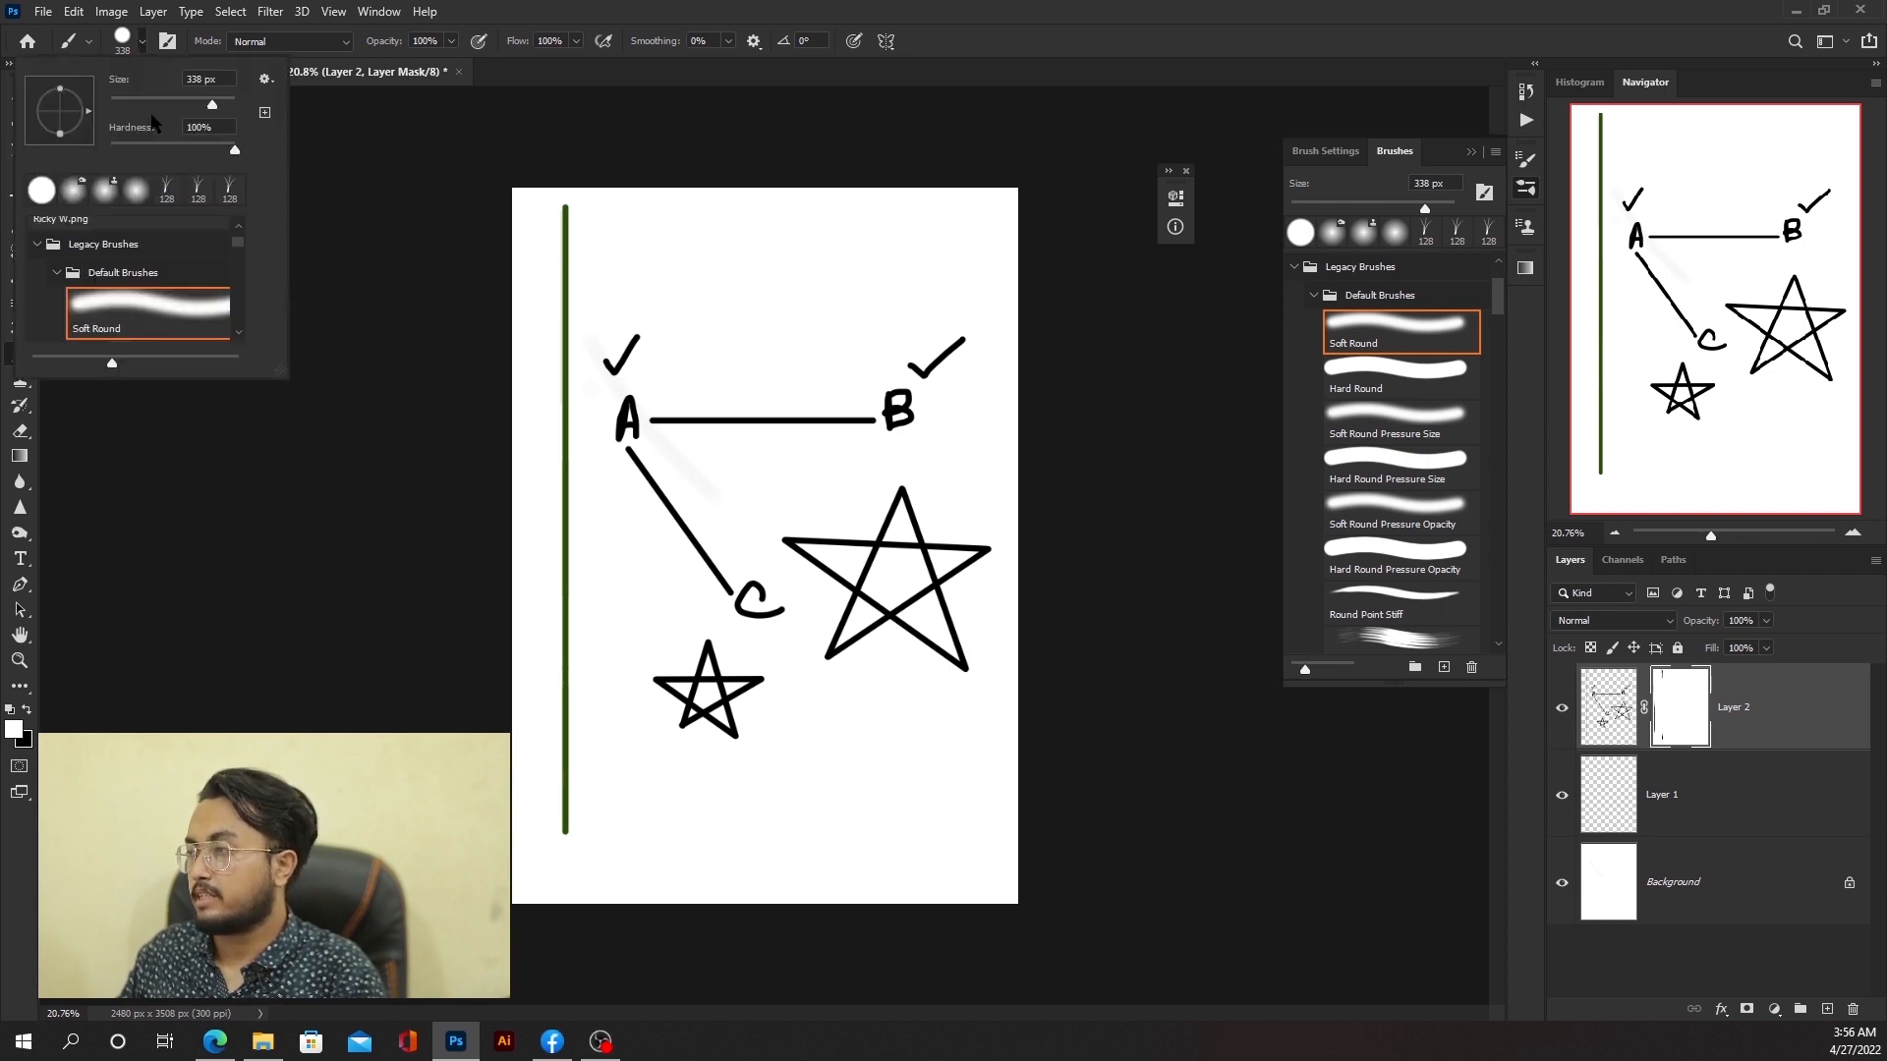
left_click(140, 182)
left_click(878, 4)
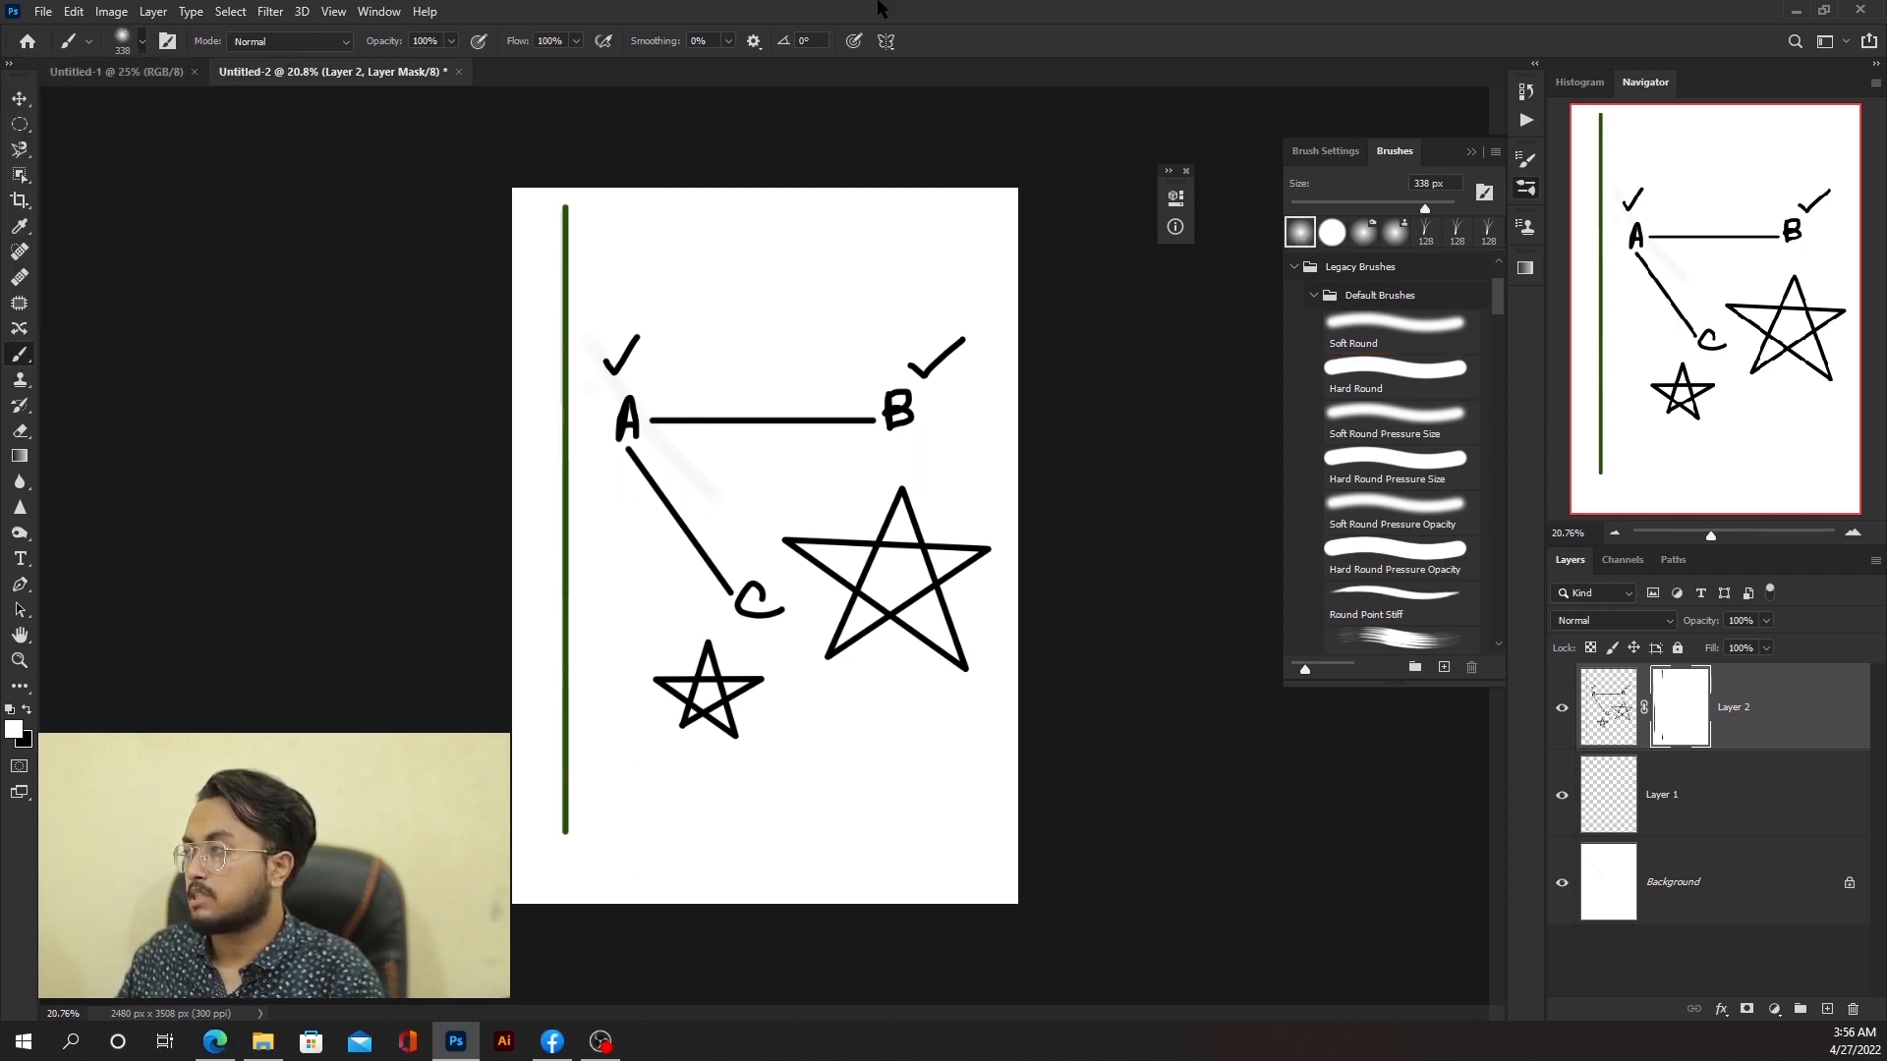
Step: Delete Layer 2 with all its drawings
left_click(1610, 729)
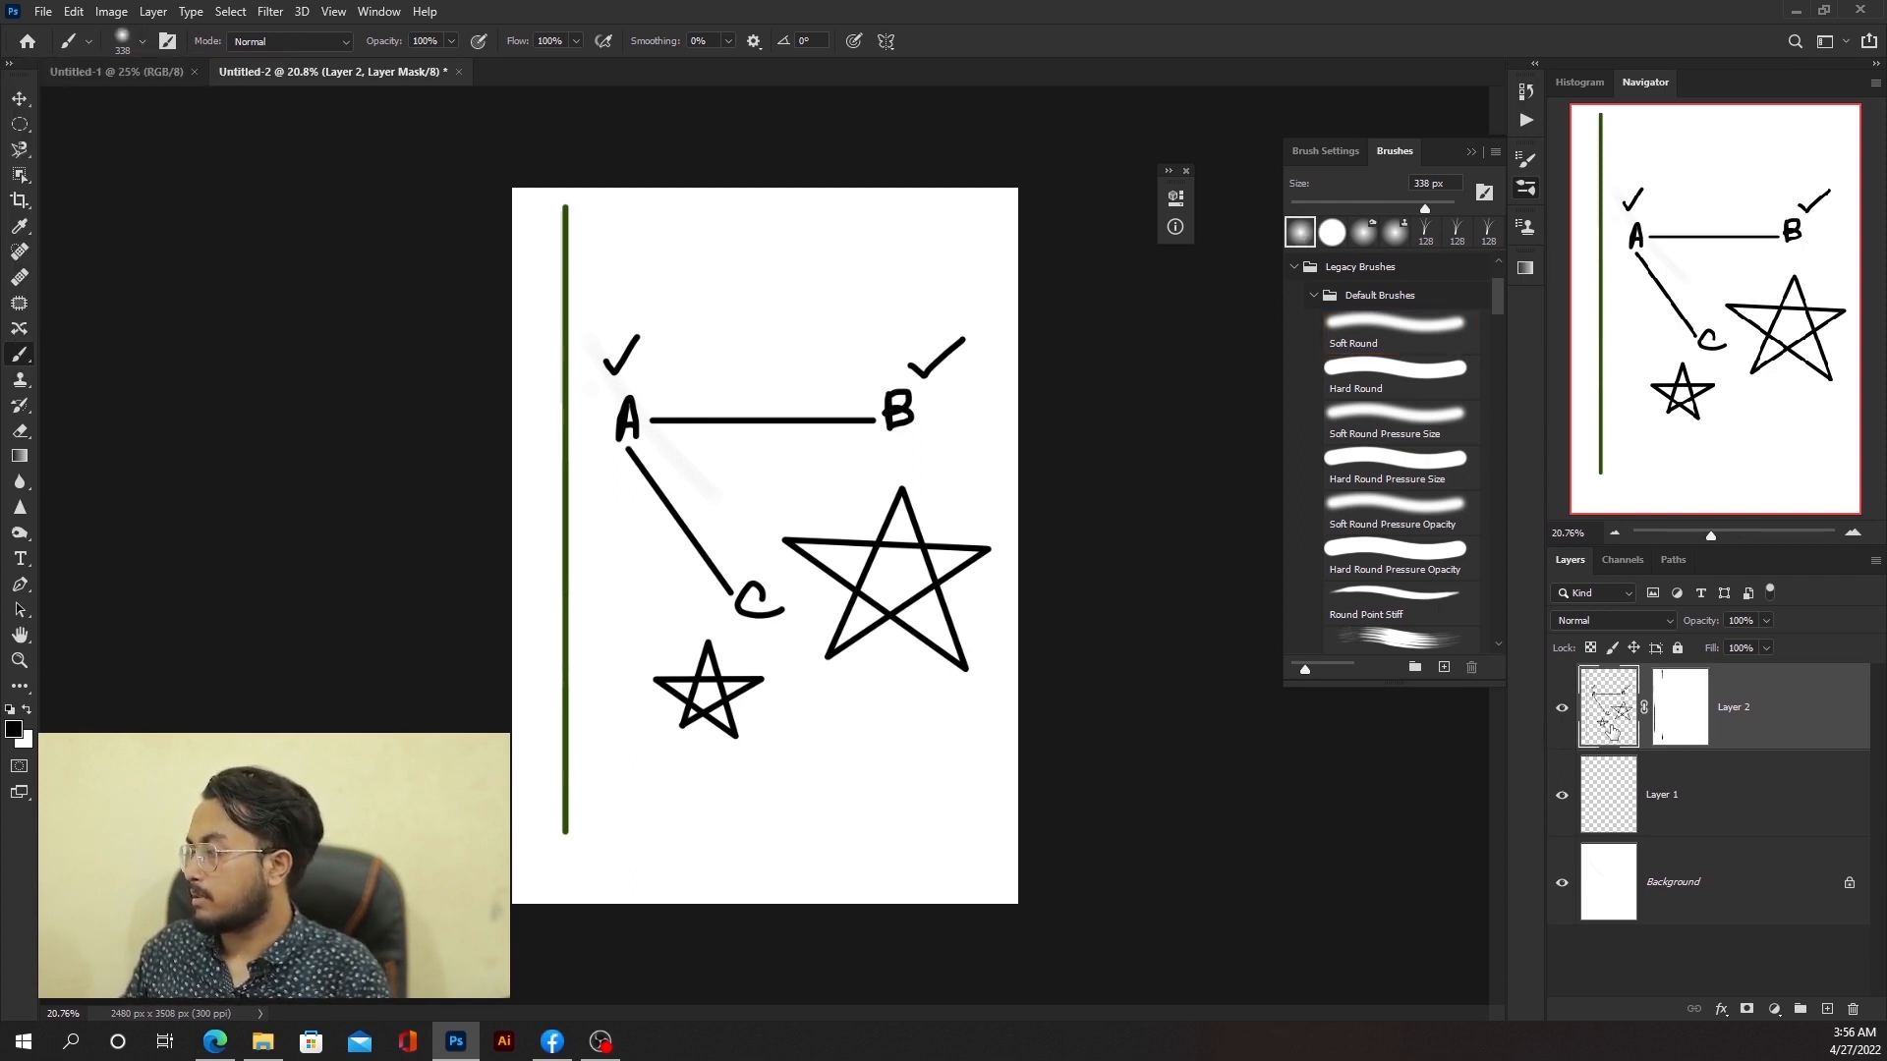
key("Delete")
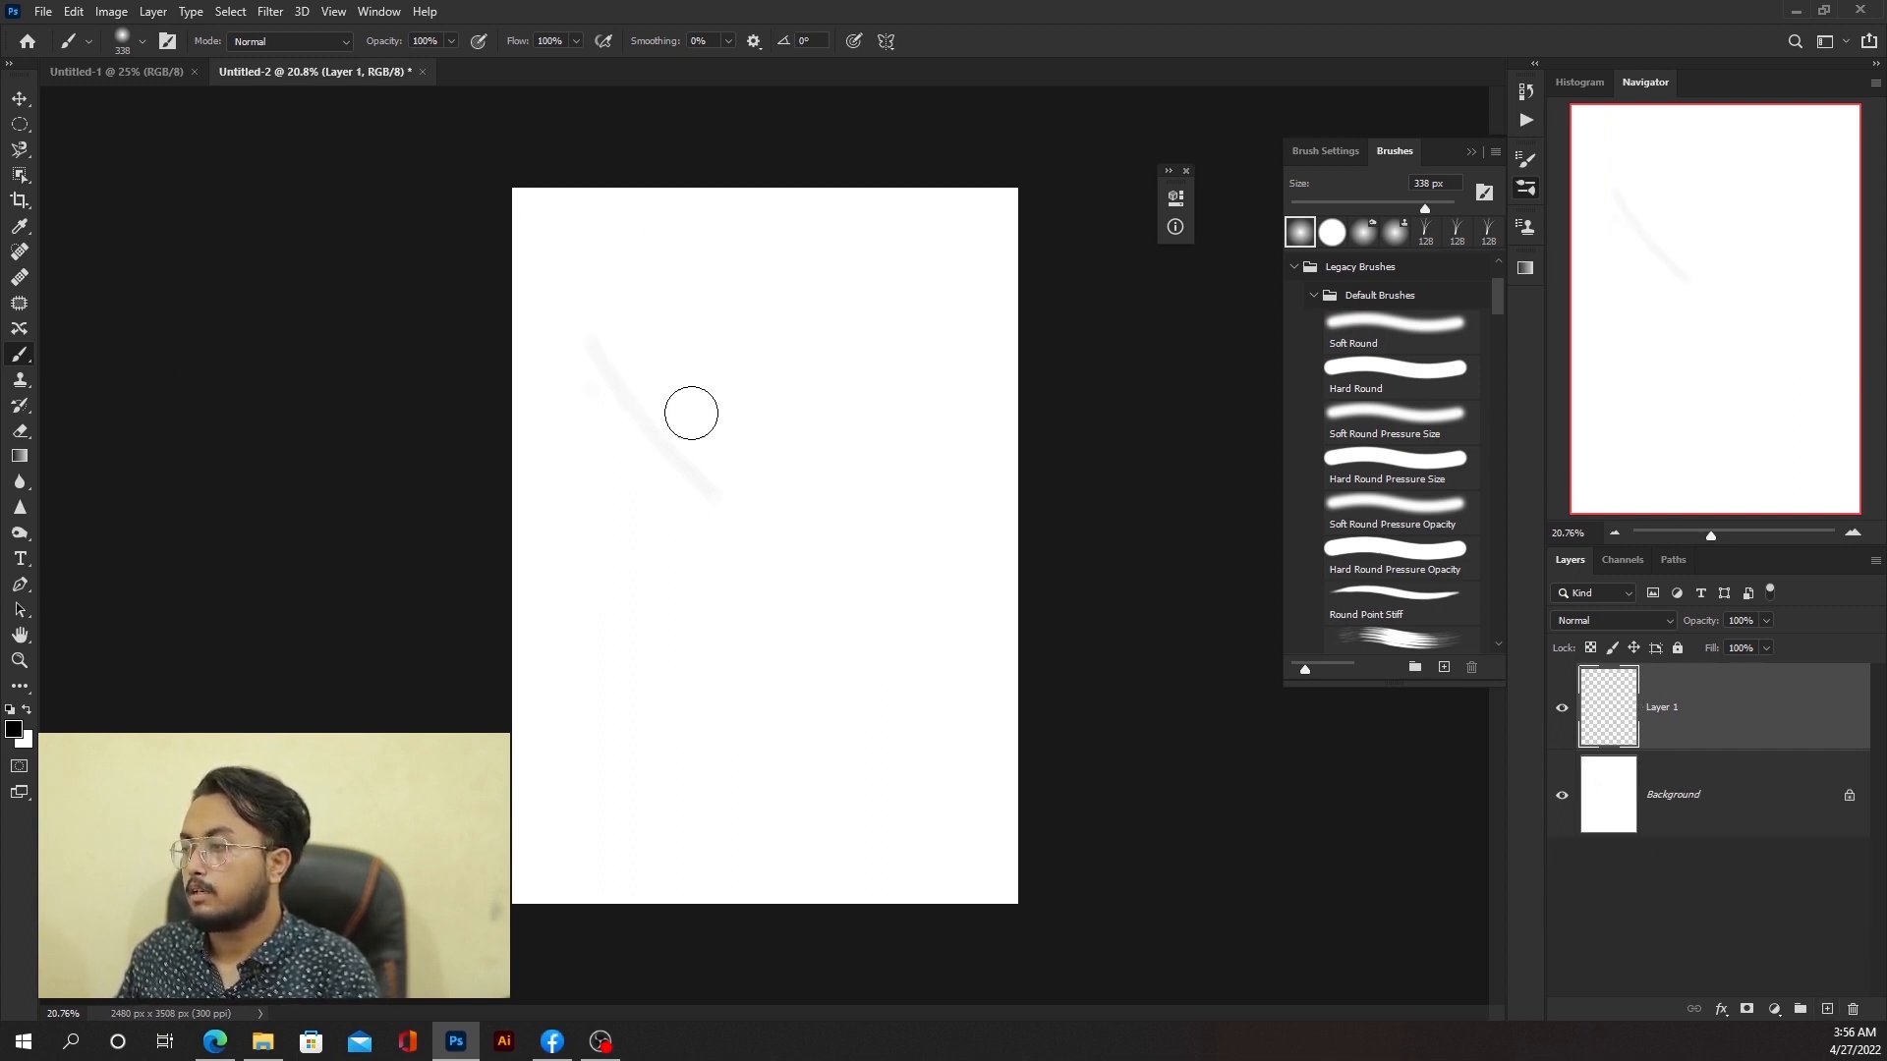
Step: Set the brush opacity to 20% and paint a faint stroke across the page, then undo it
scroll(693, 407, "up", 1)
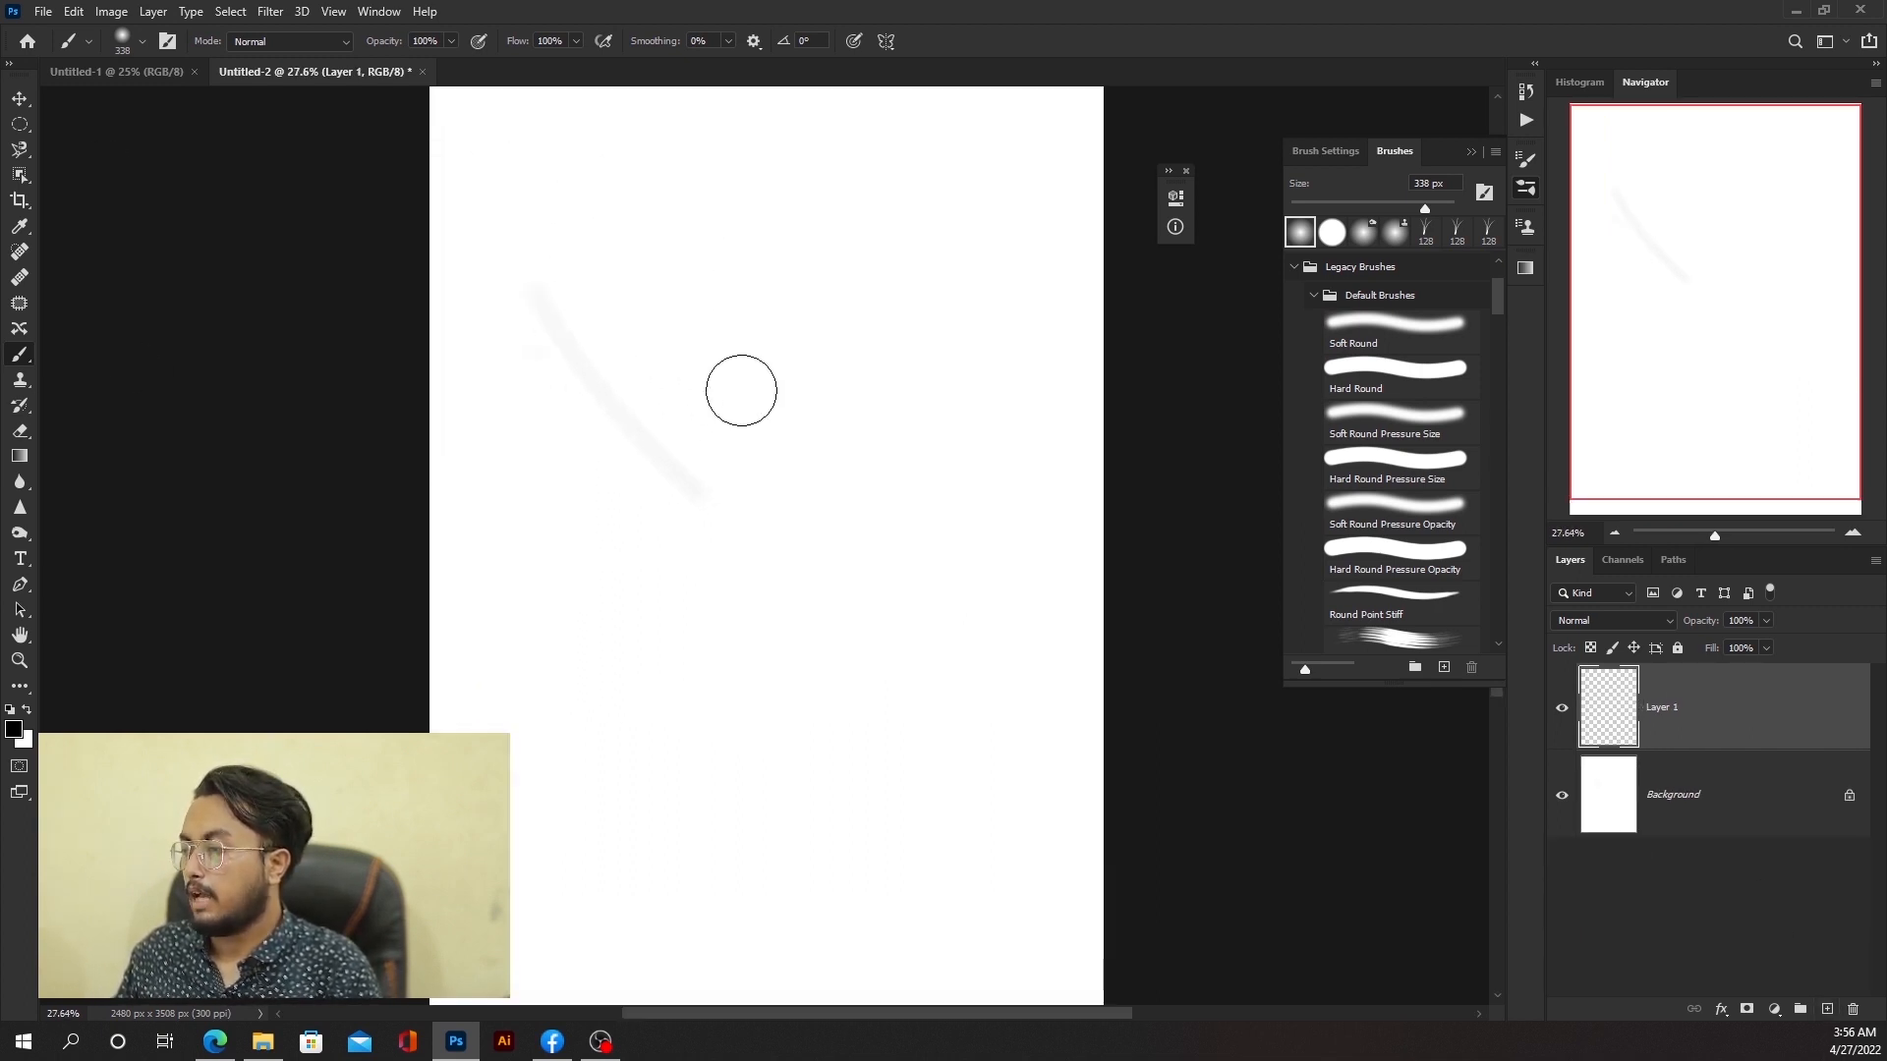
left_click(451, 41)
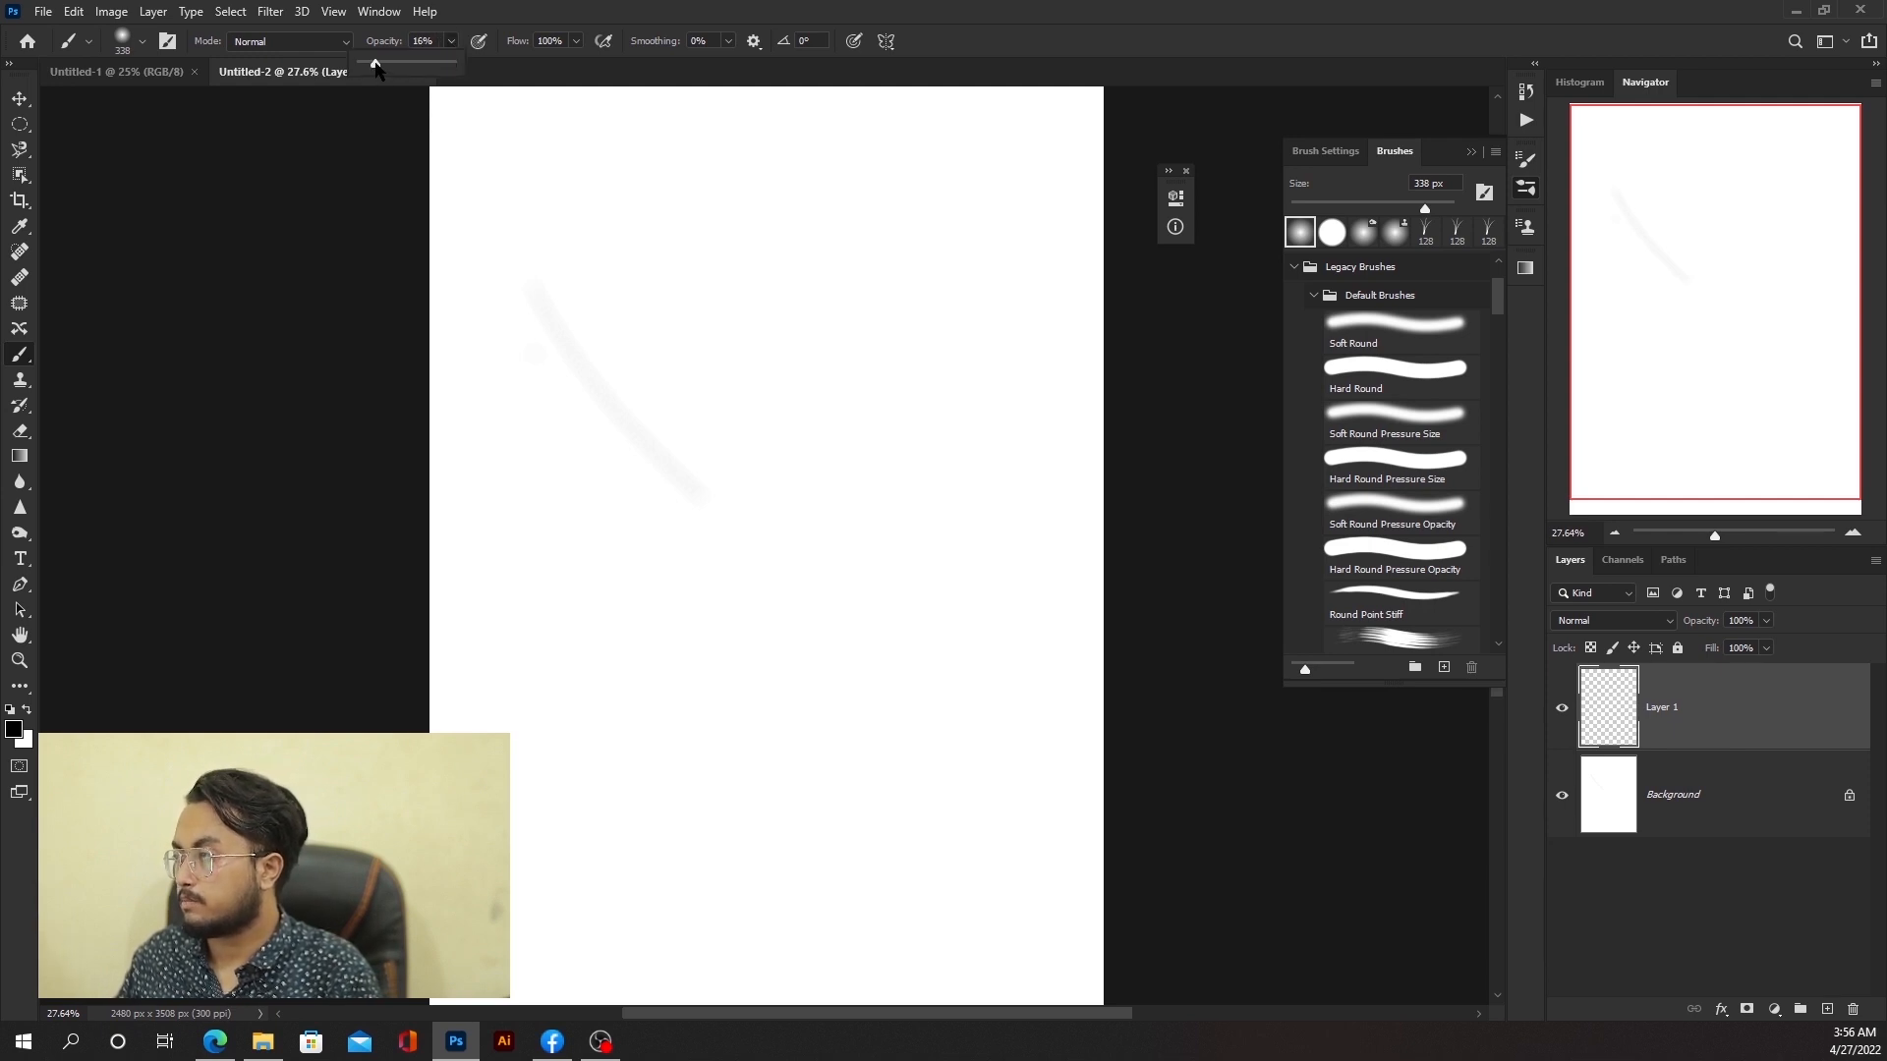
left_click(423, 41)
type("20")
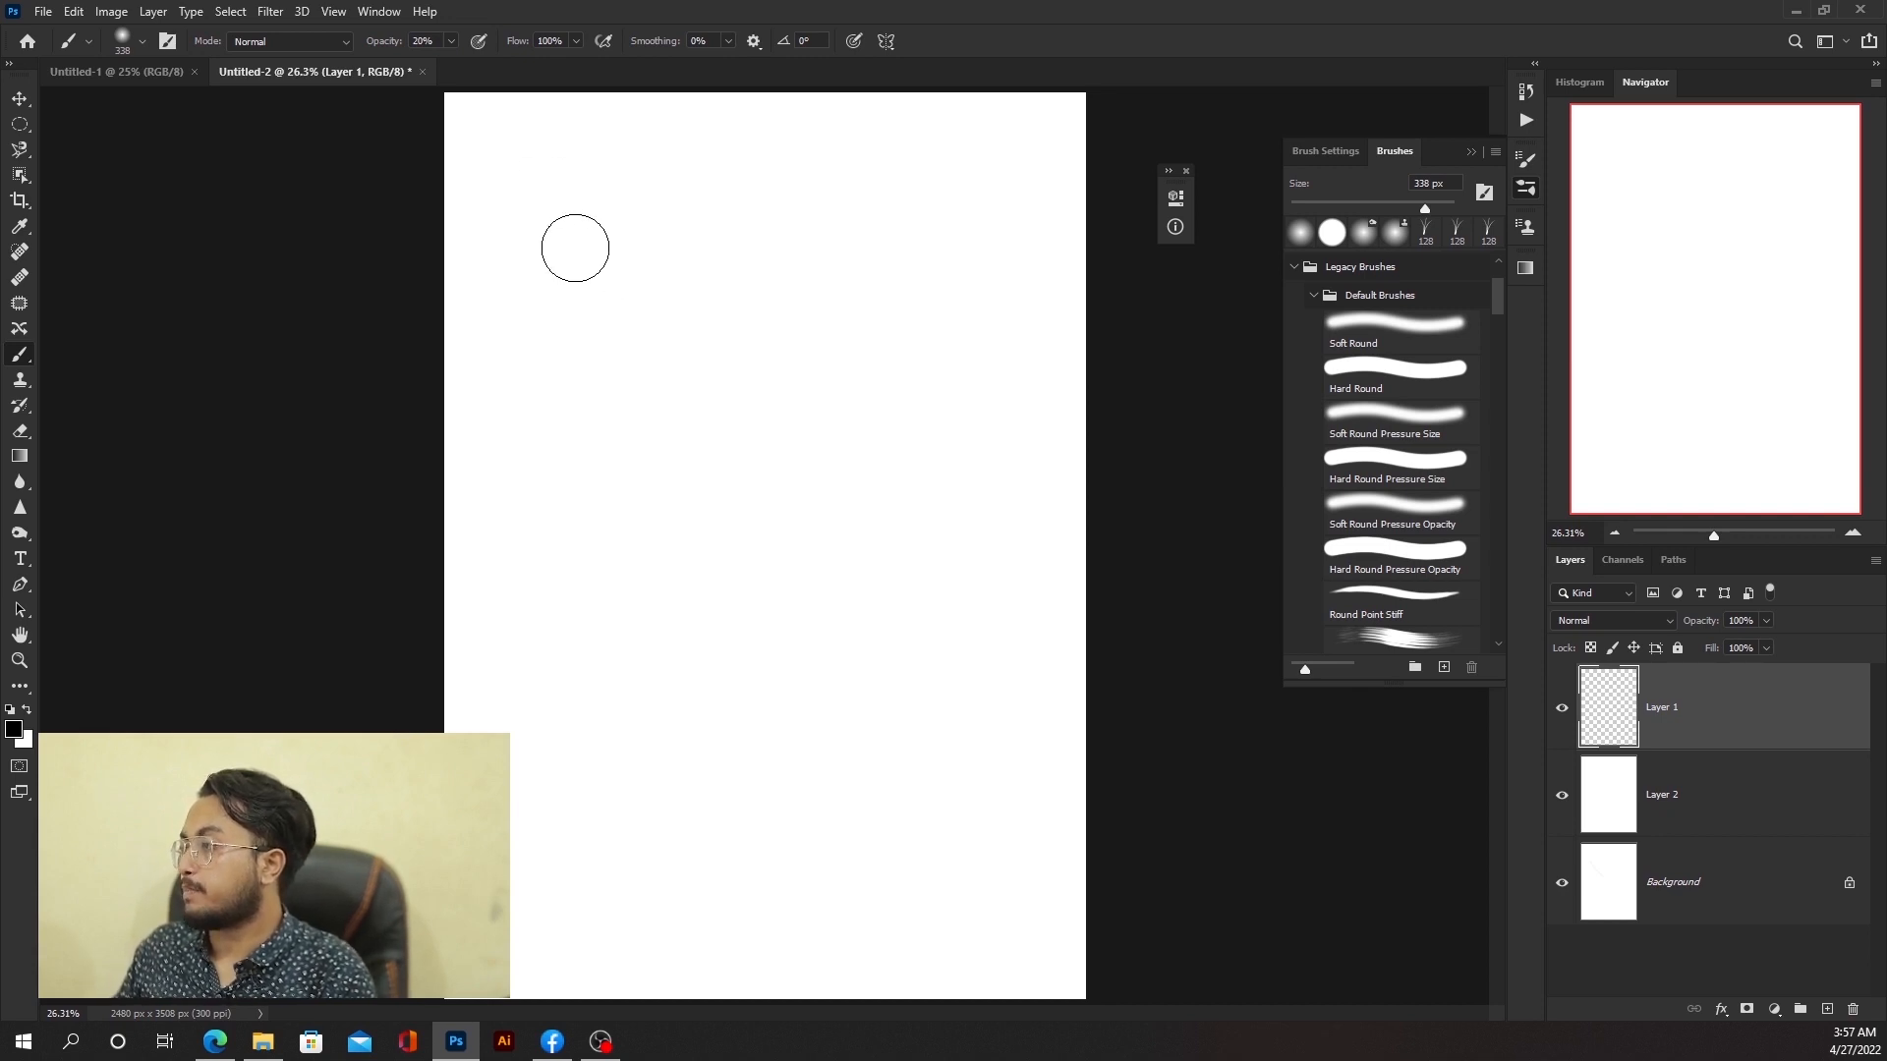
mouse_move(573, 244)
left_mouse_down()
mouse_move(947, 256)
mouse_move(940, 295)
mouse_move(567, 293)
mouse_move(940, 375)
mouse_move(880, 383)
mouse_move(623, 325)
mouse_move(1006, 354)
mouse_move(821, 383)
mouse_move(1027, 392)
mouse_move(986, 438)
mouse_move(815, 461)
left_mouse_up()
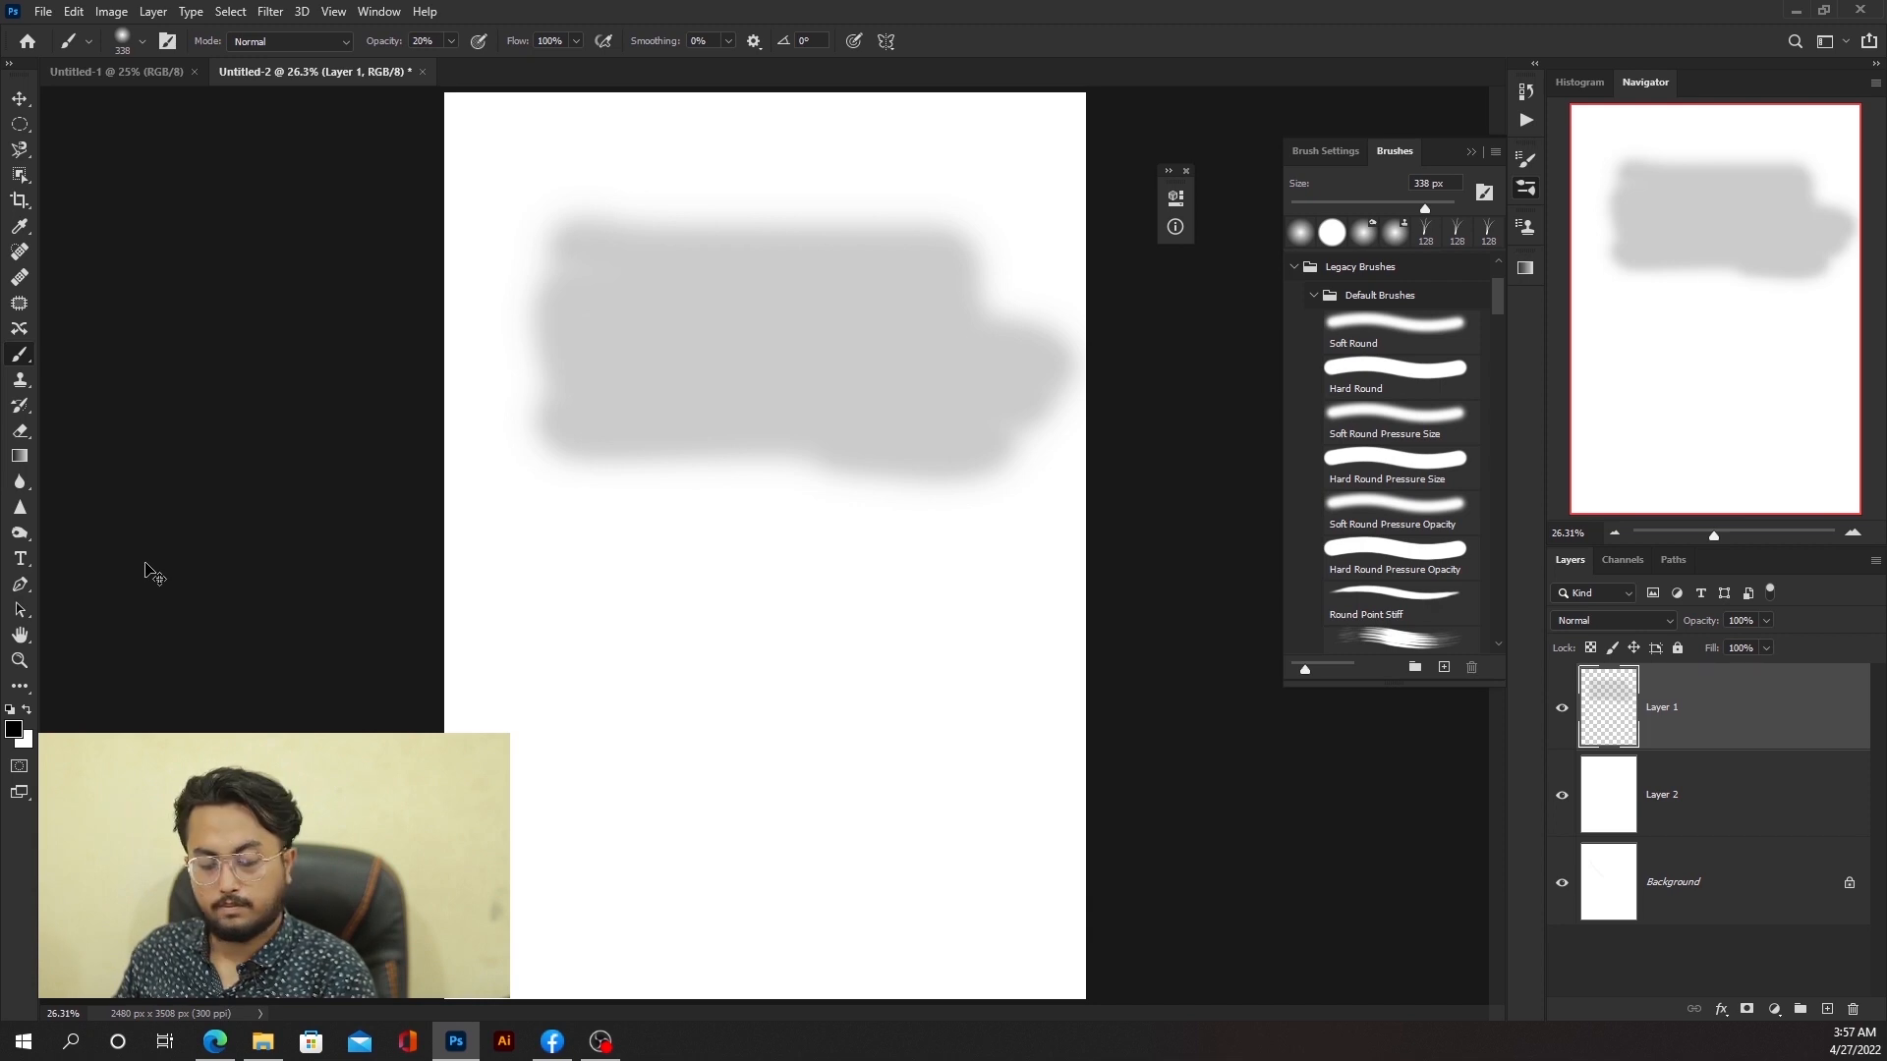
key("ctrl+z")
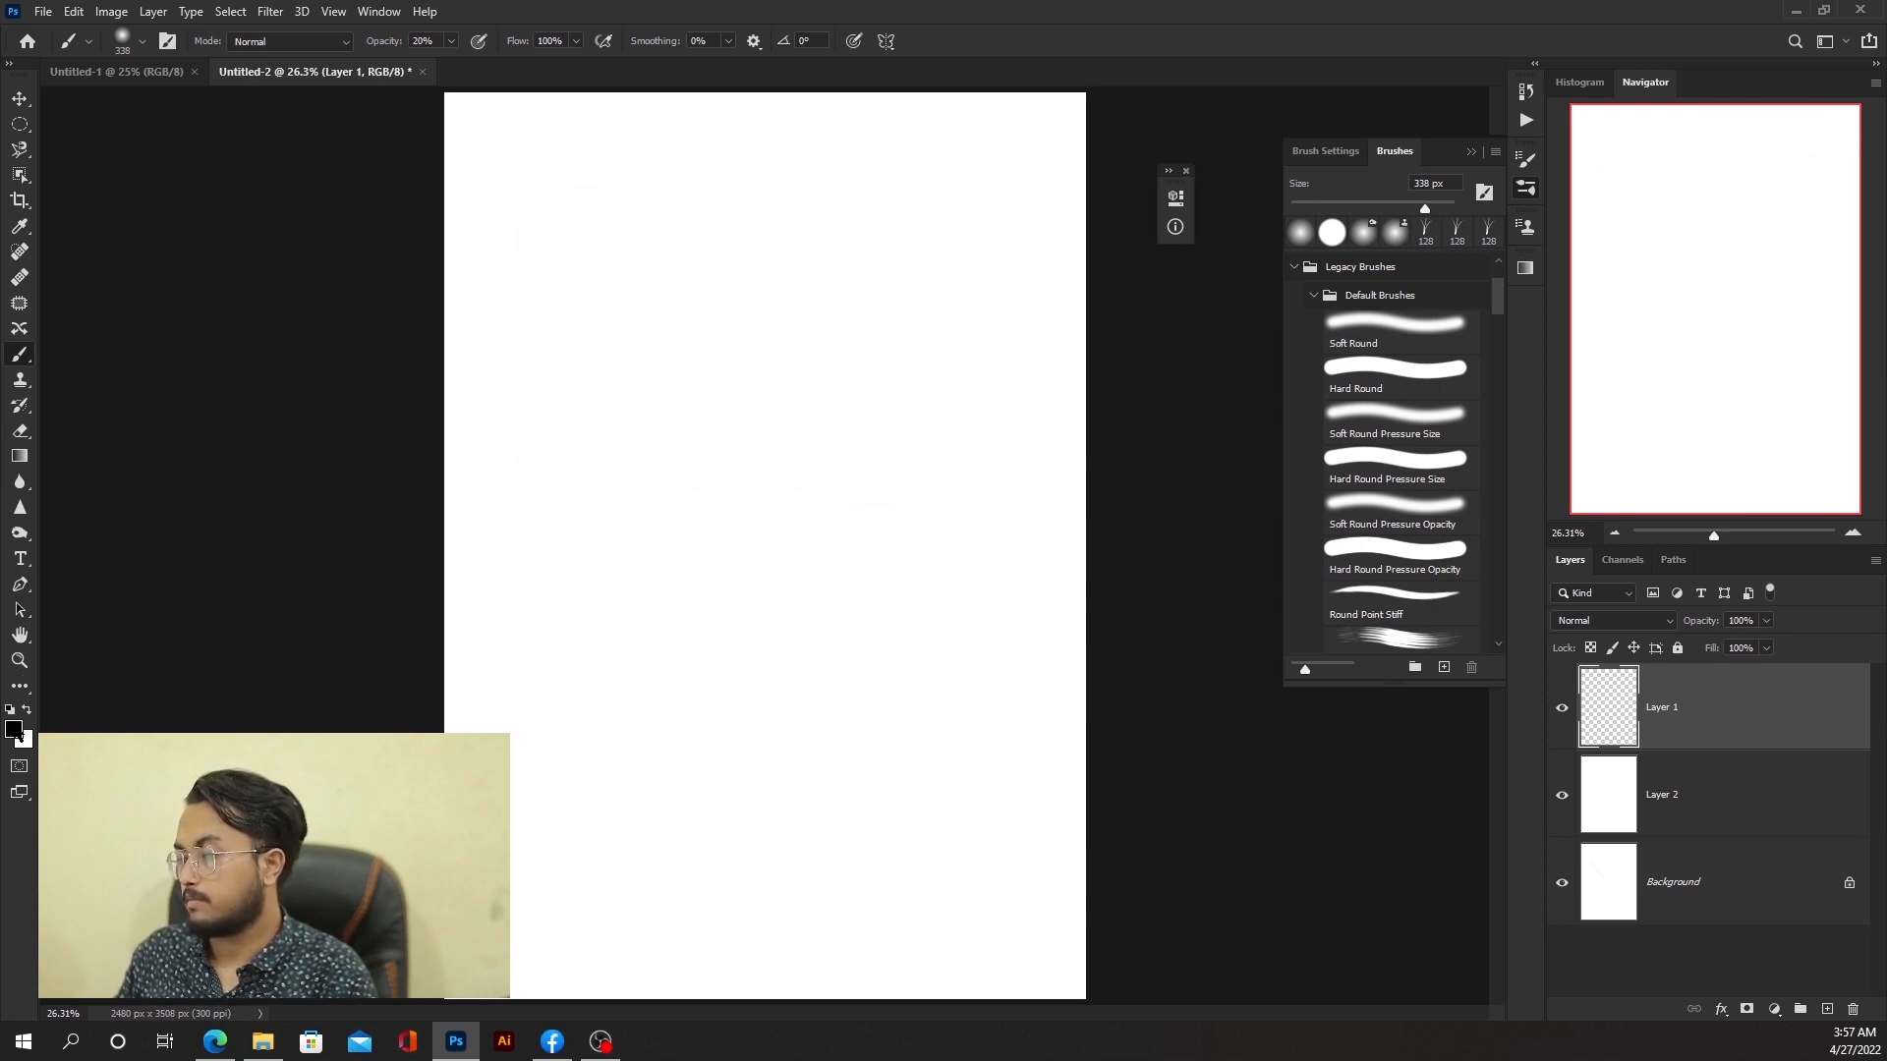
Step: Set the foreground colour to red in the Color Picker
left_click(17, 731)
left_click_drag(206, 449, 330, 224)
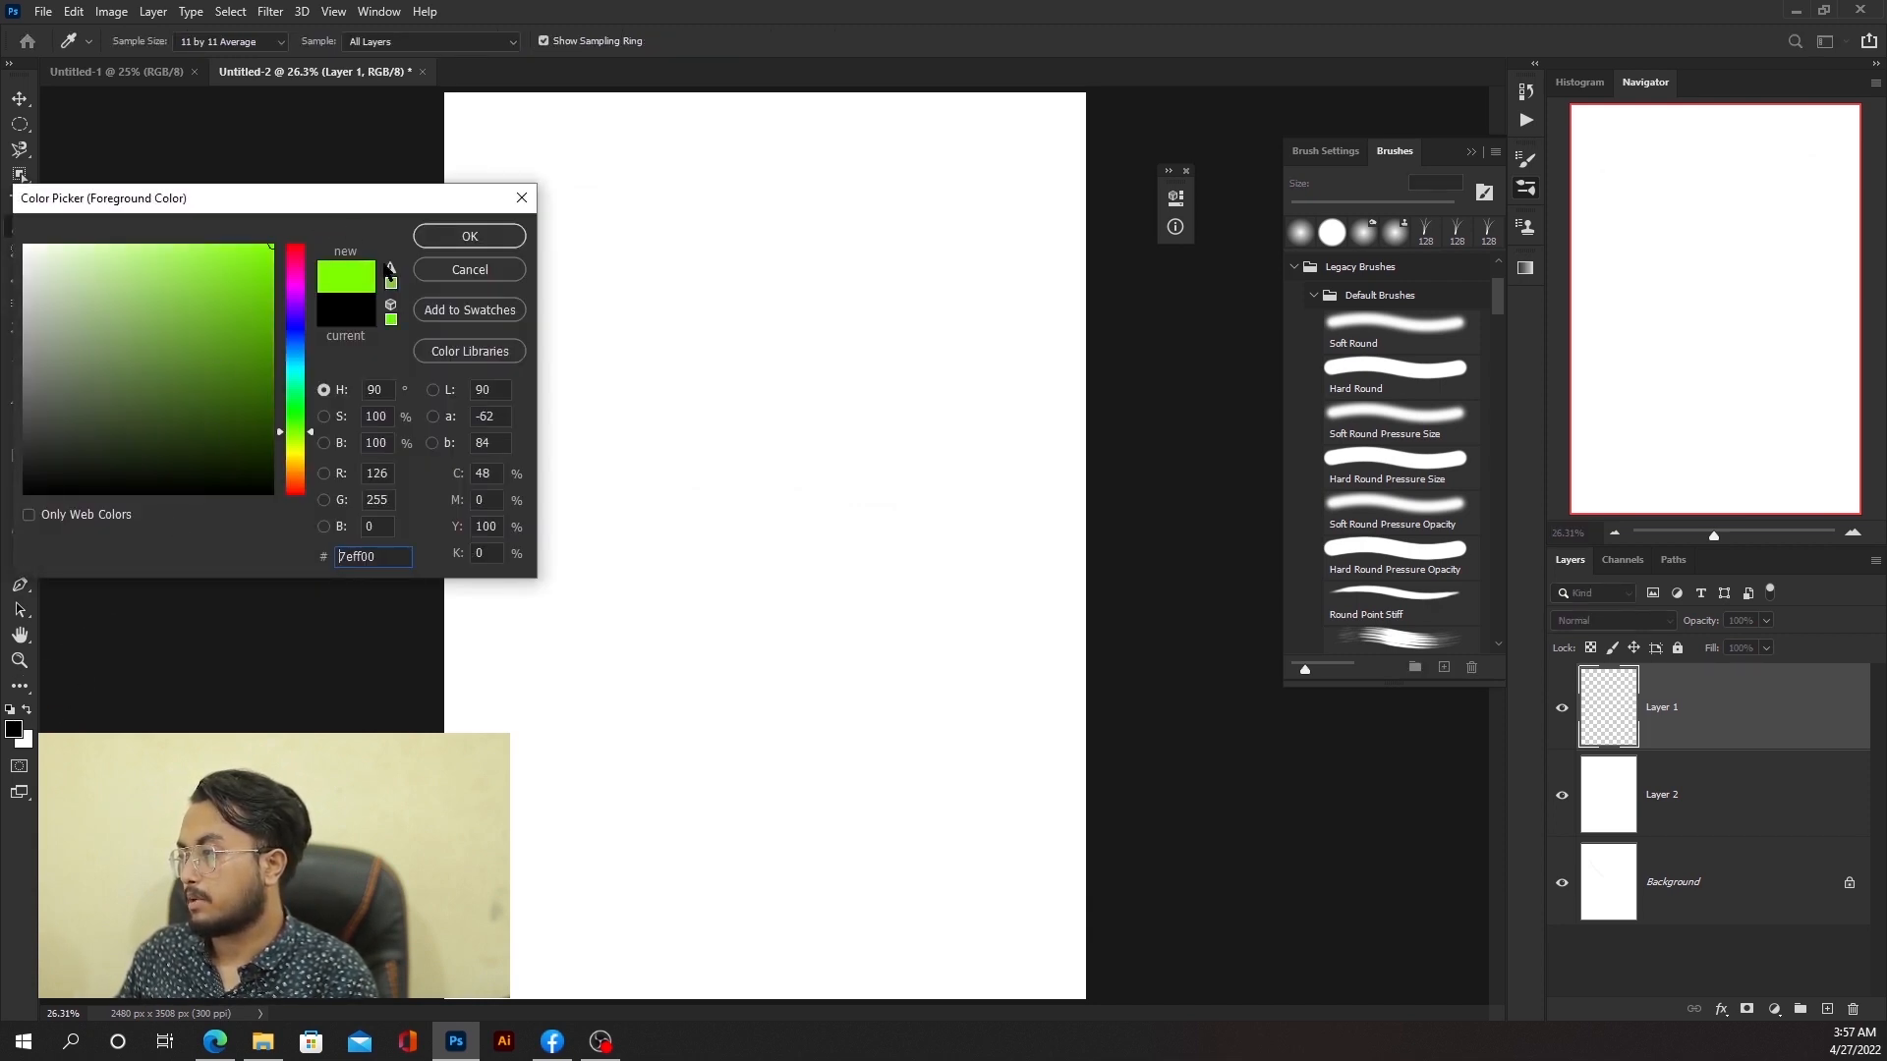
left_click(294, 246)
left_click(509, 239)
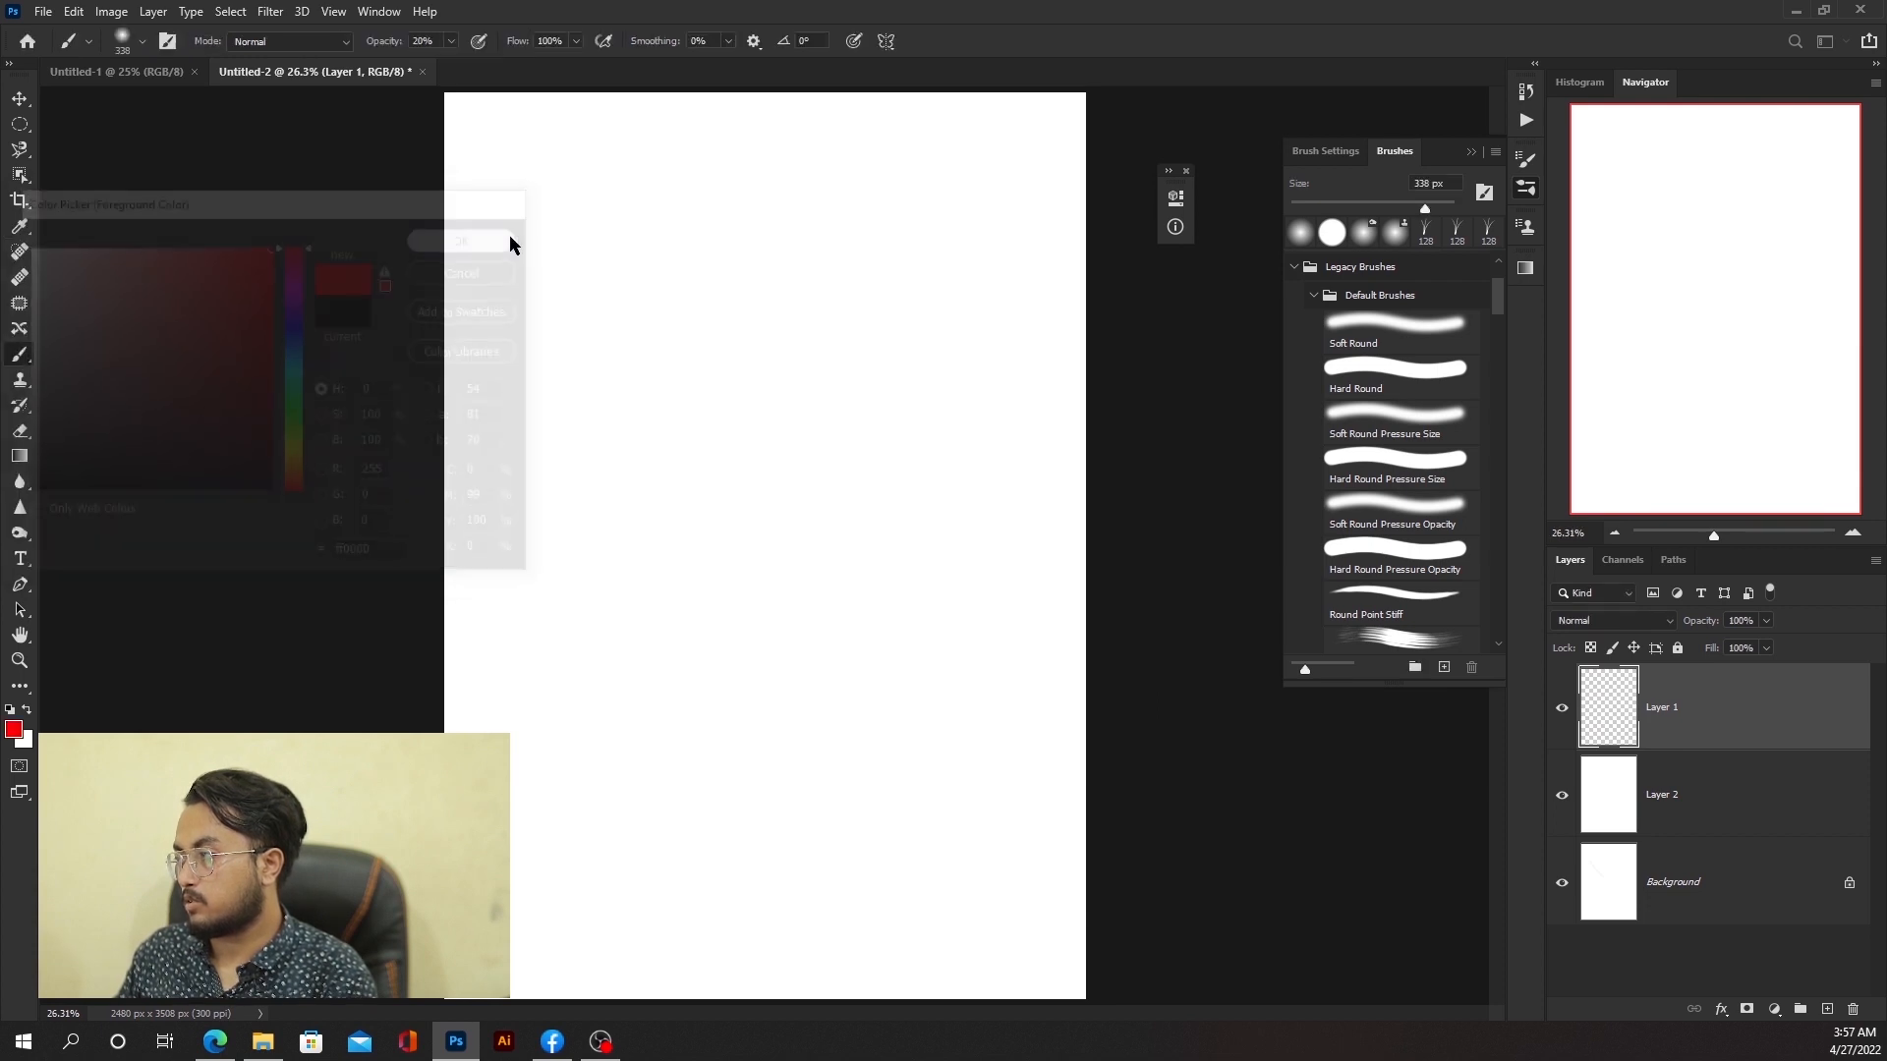
Step: Set opacity to 50%, enlarge the brush to about 1349 px, and stamp a large red circle near the page's upper left
left_click(451, 41)
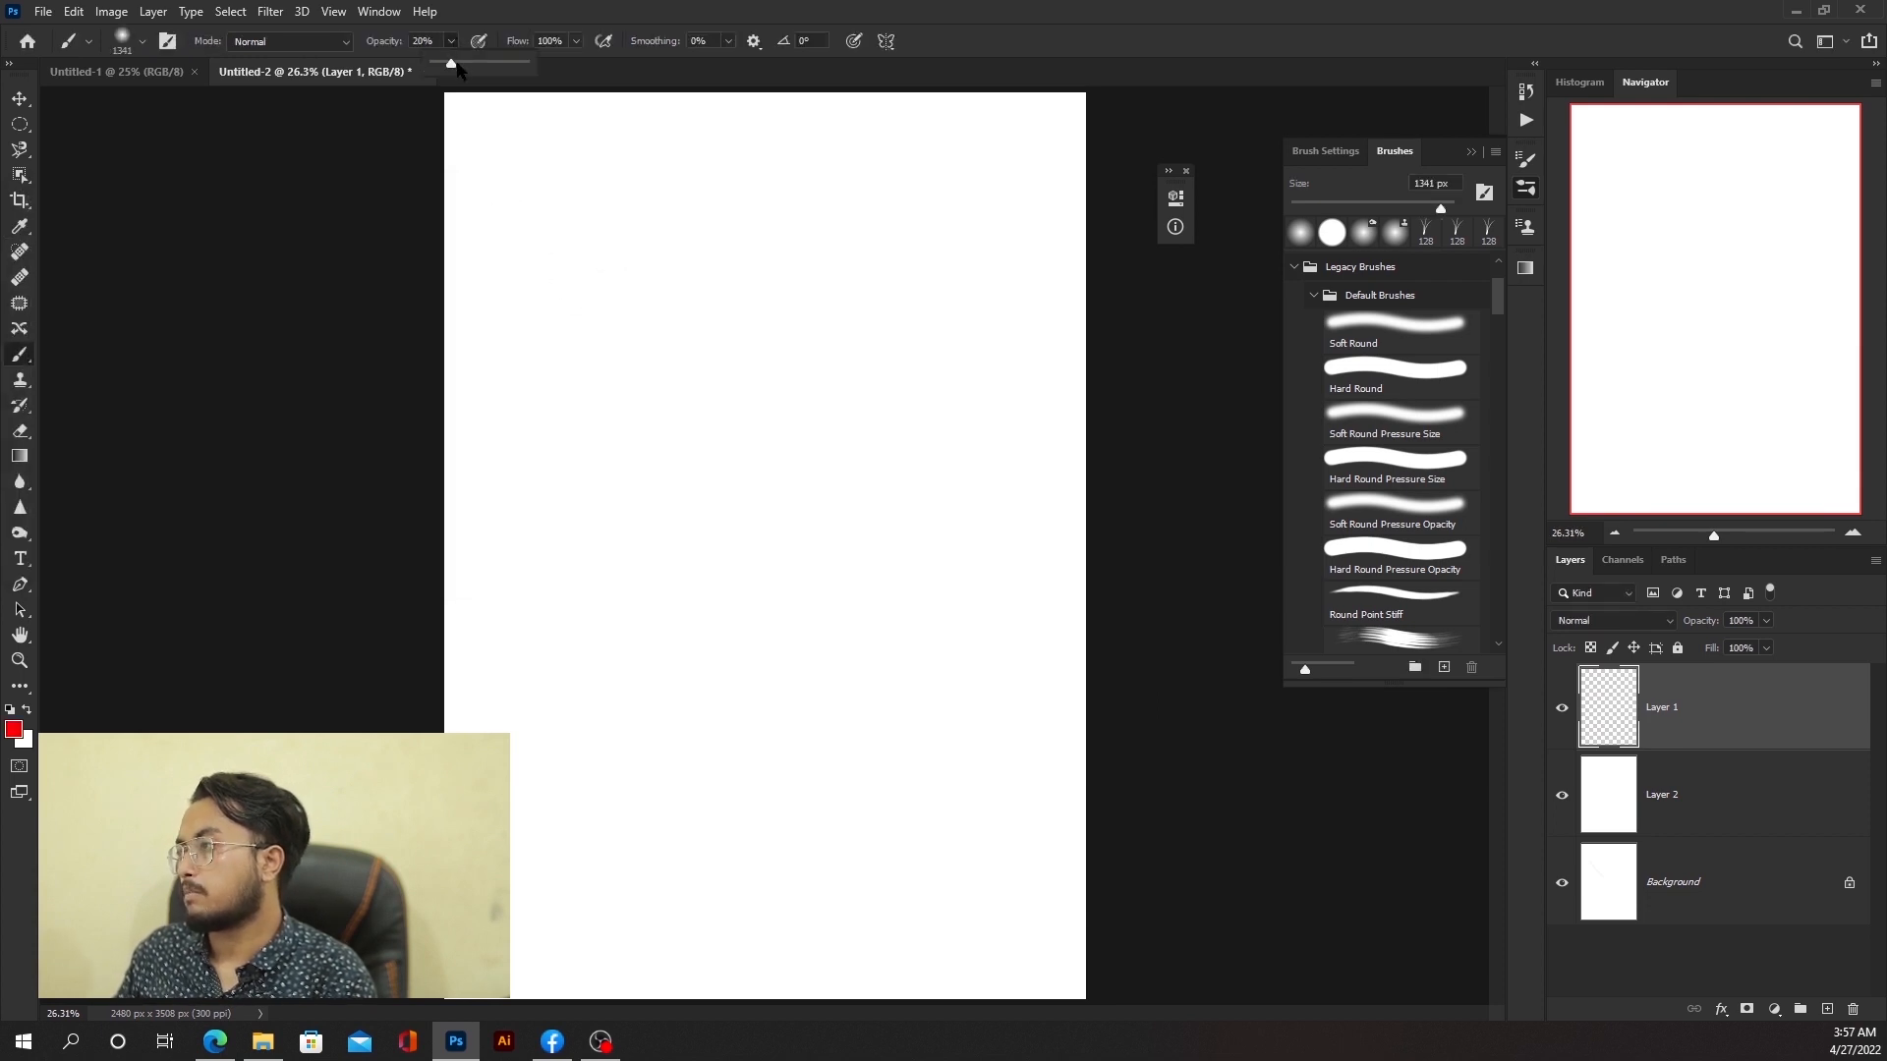
left_click_drag(455, 65, 479, 65)
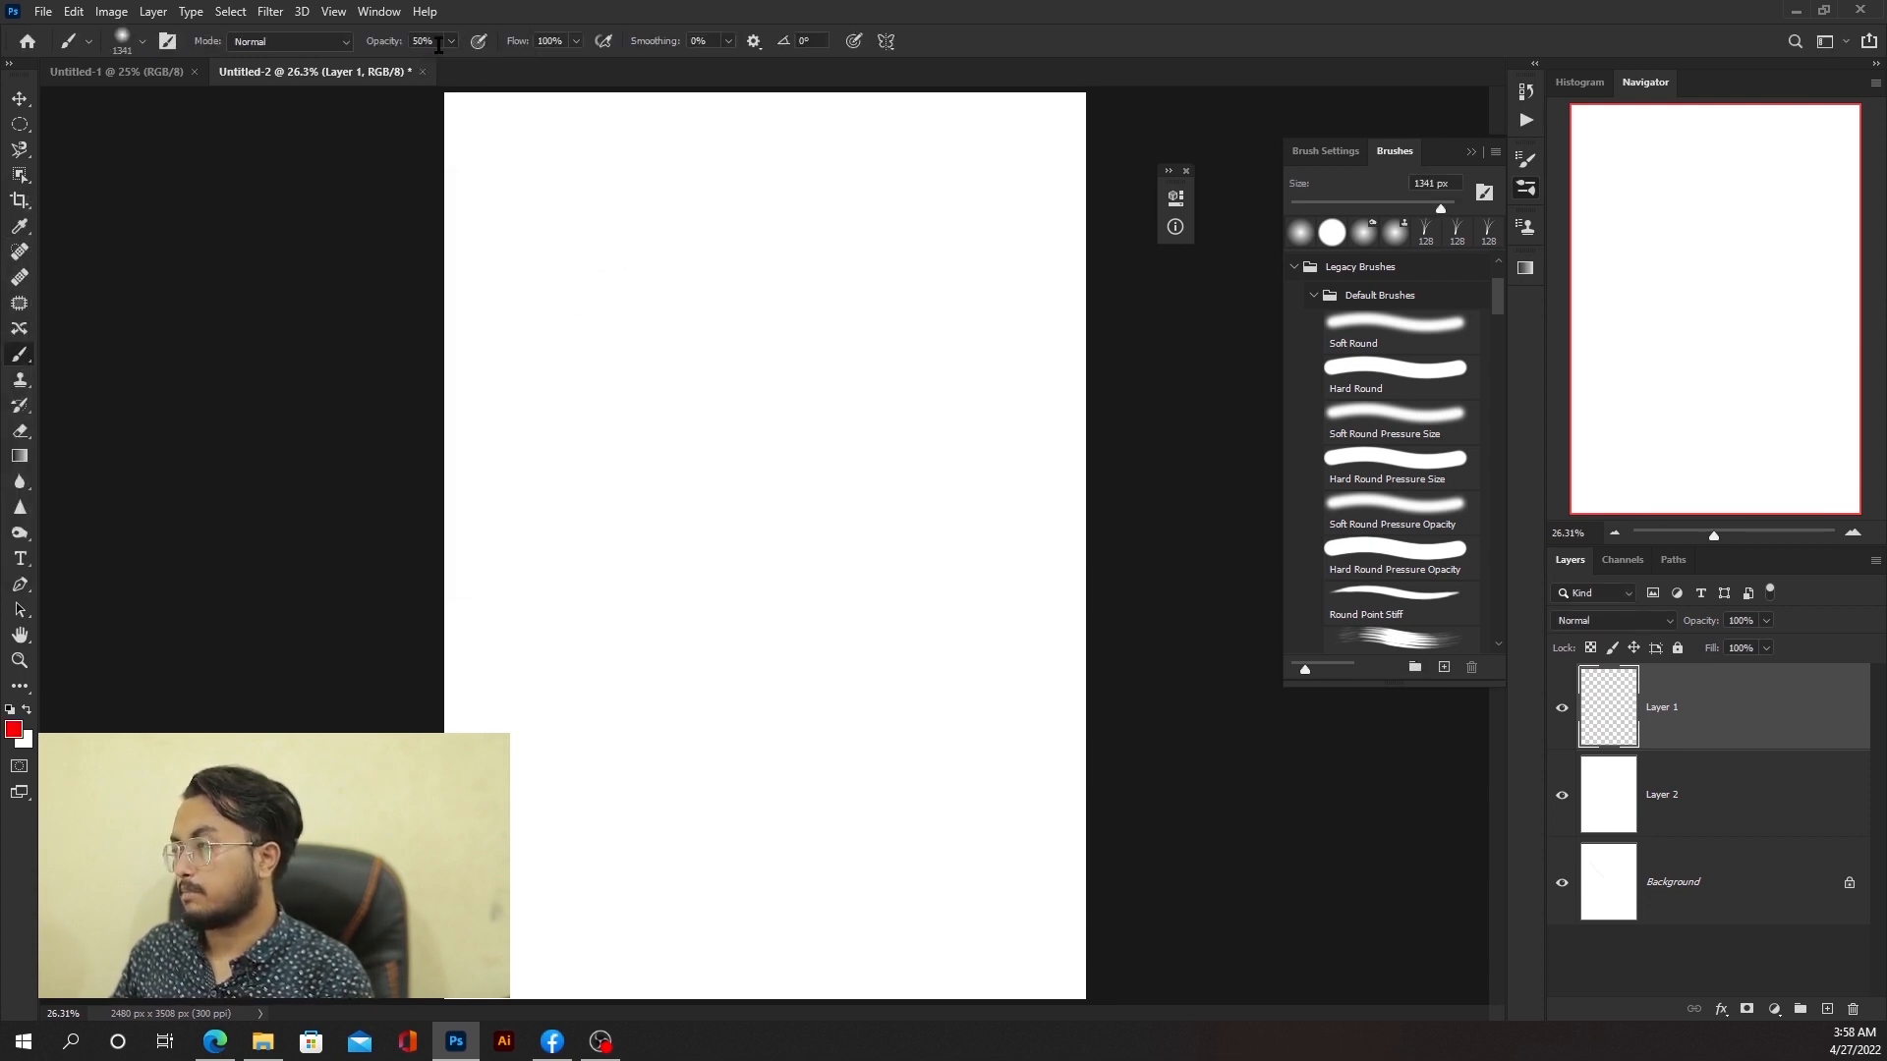
left_click_drag(631, 302, 624, 770)
left_click_drag(619, 871, 620, 872)
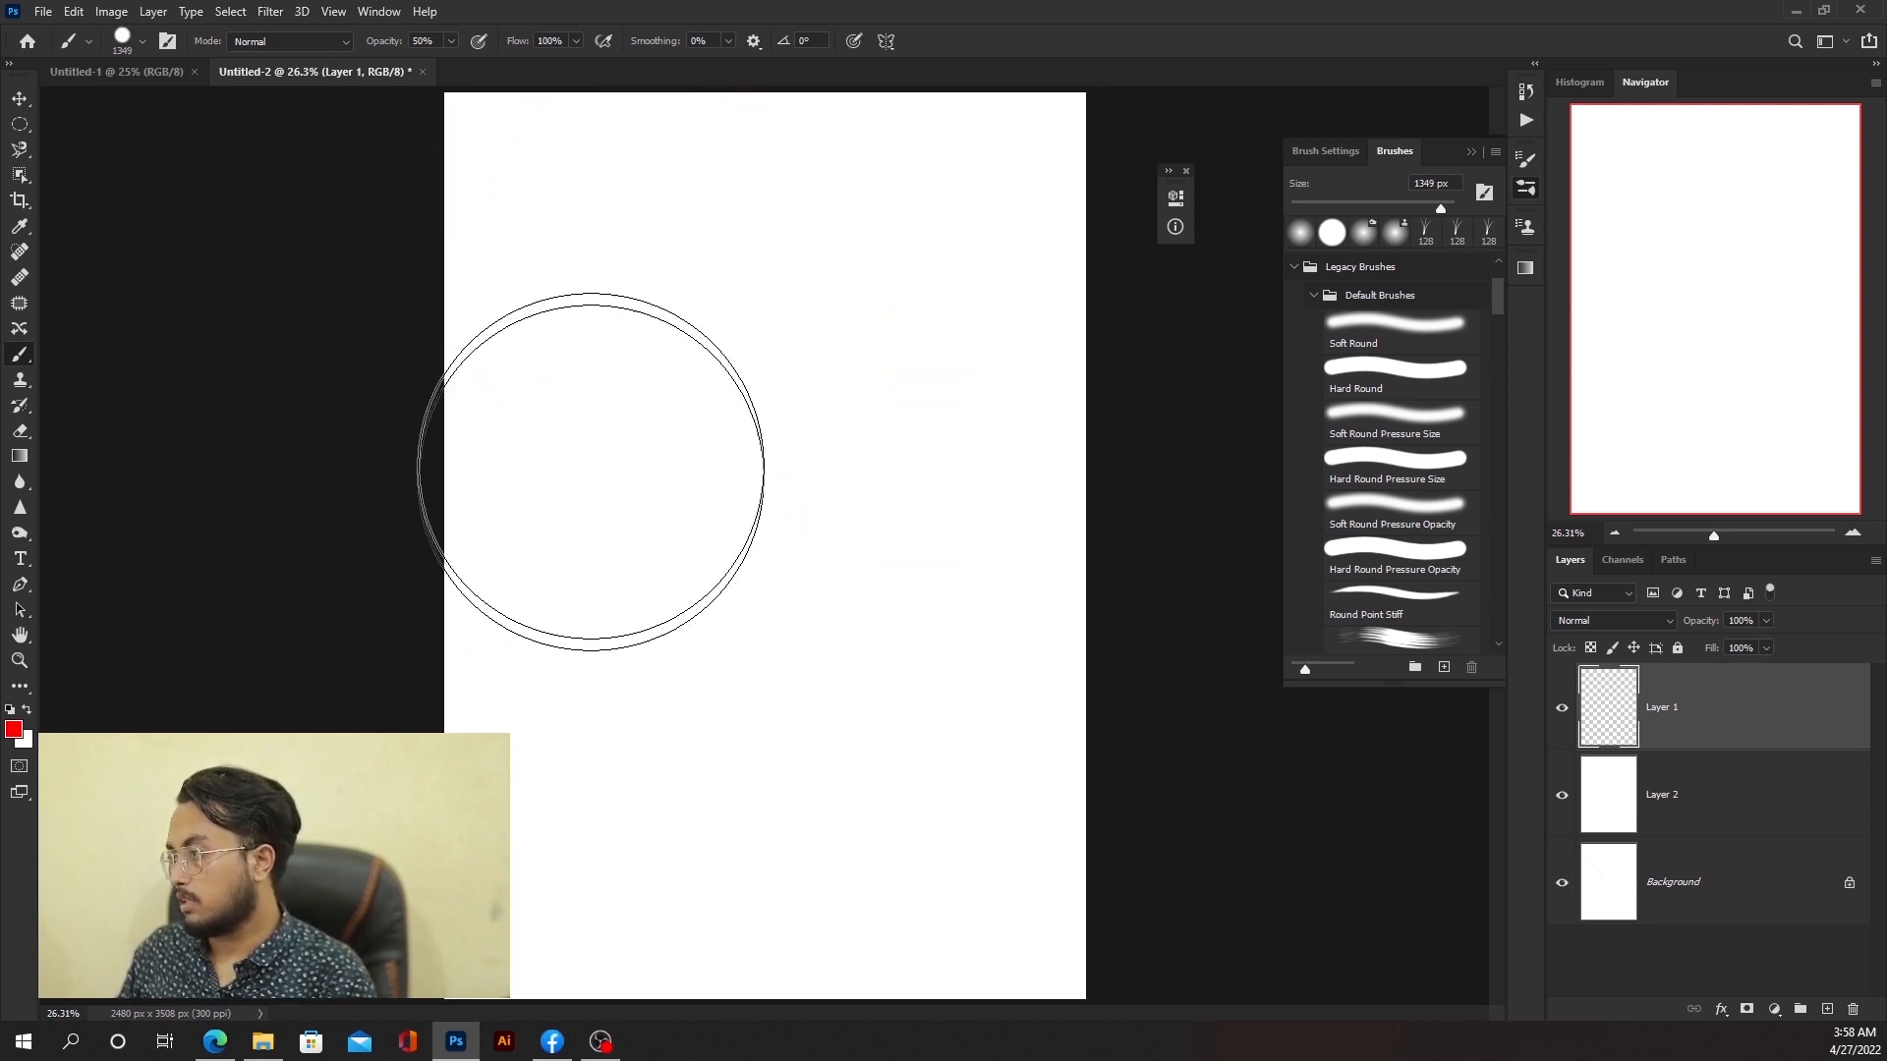
left_click(635, 370)
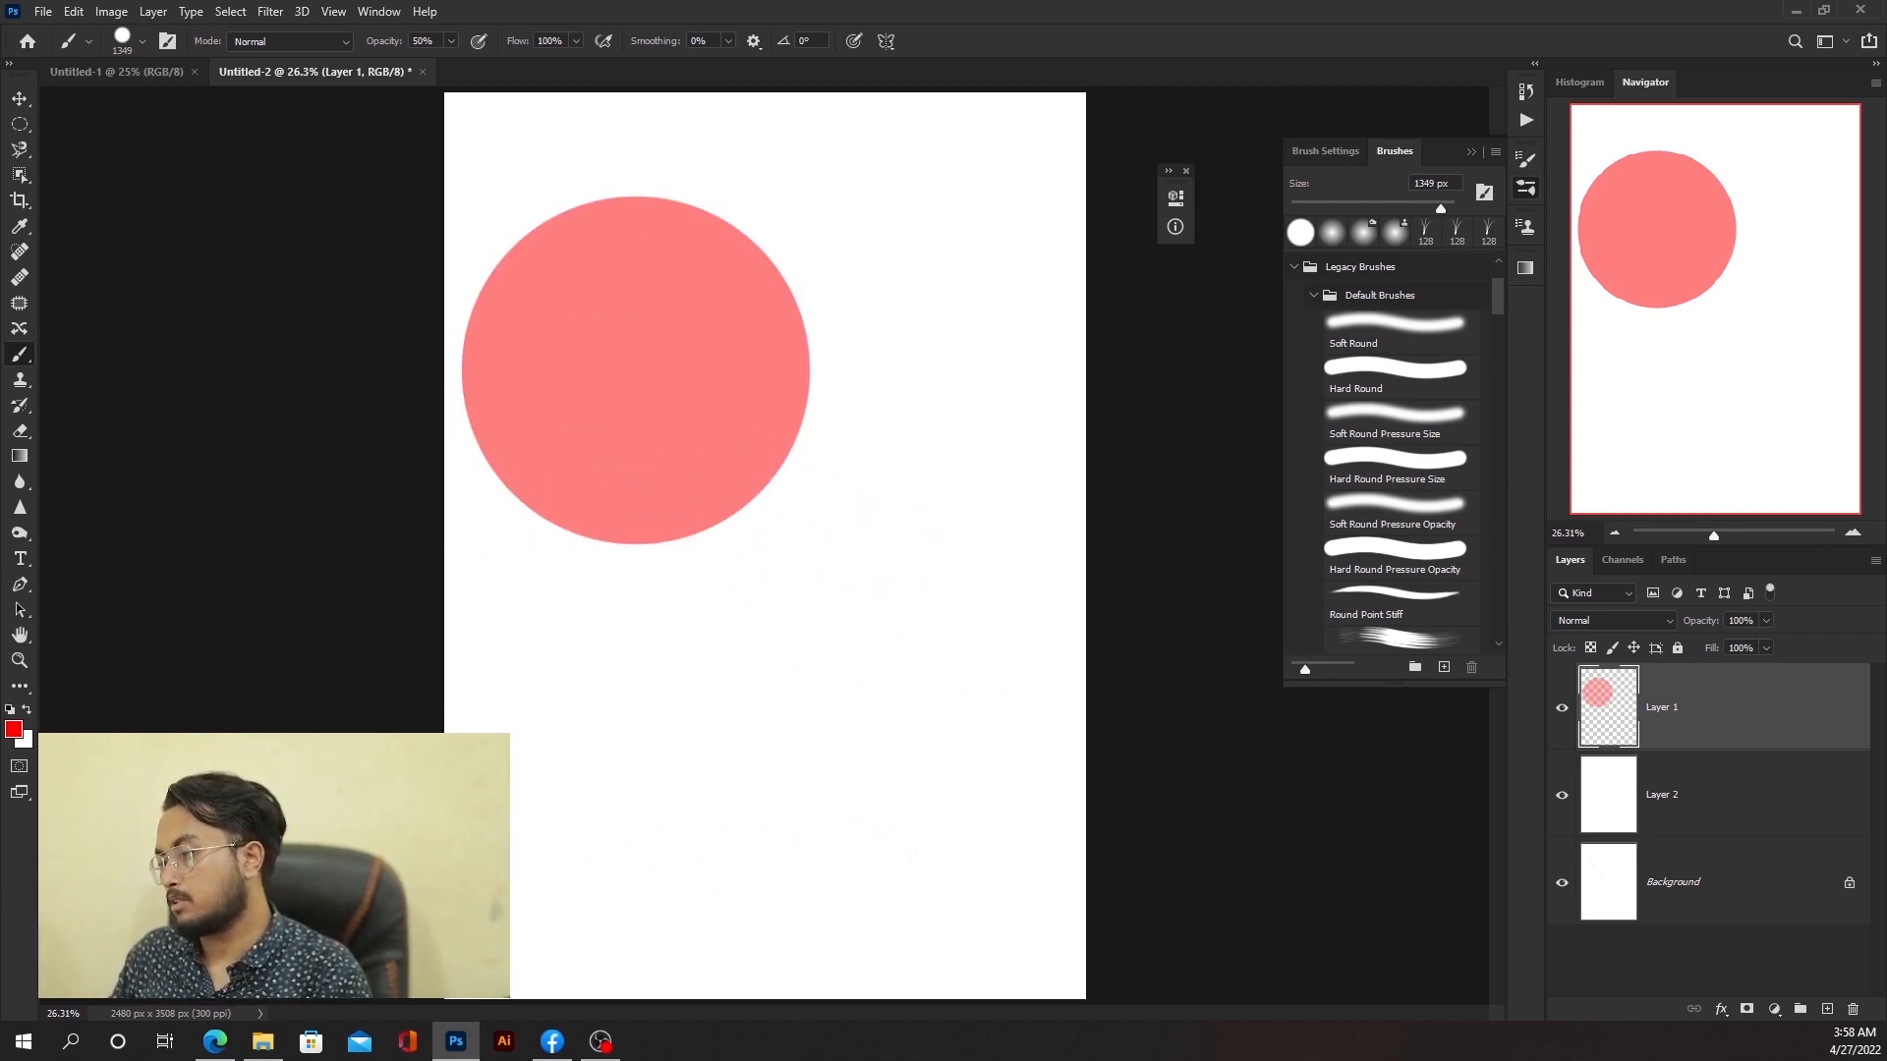
Step: Change the foreground colour to blue 2a00ff and stamp a circle overlapping the red one's lower right
left_click(14, 728)
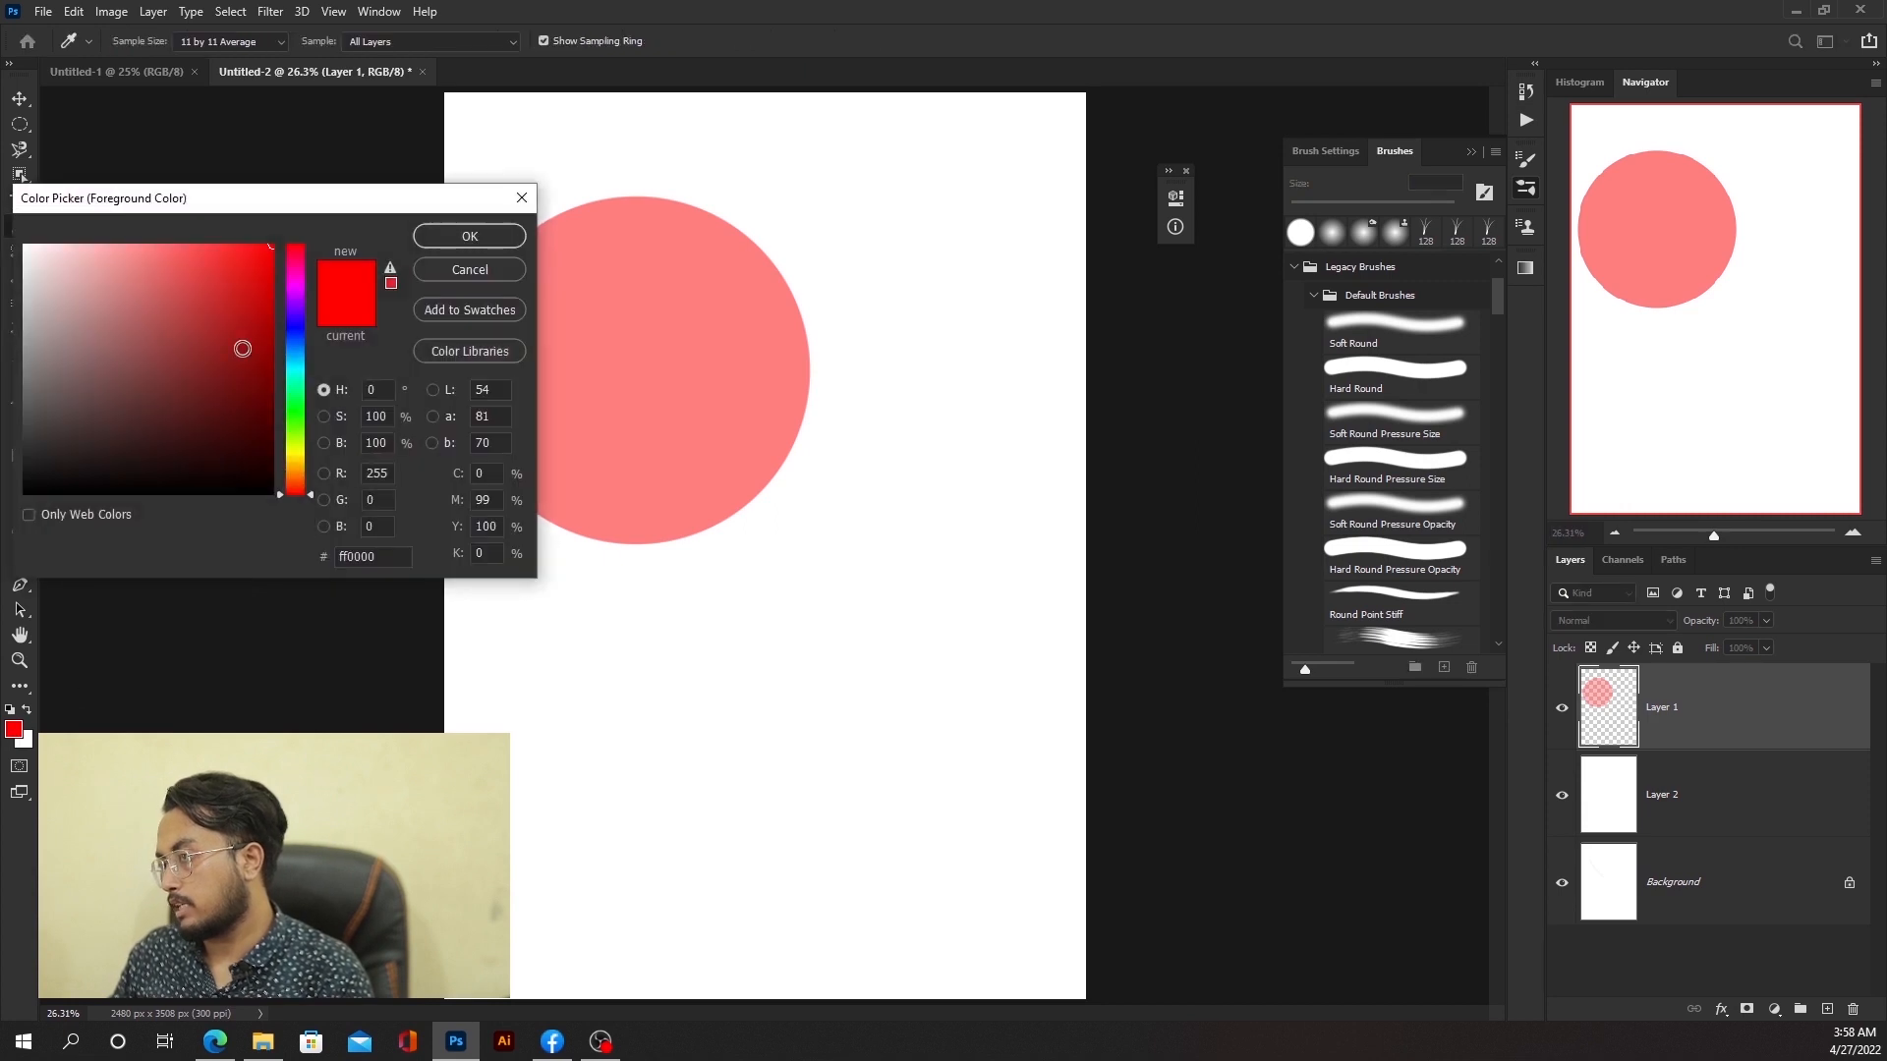
left_click(295, 320)
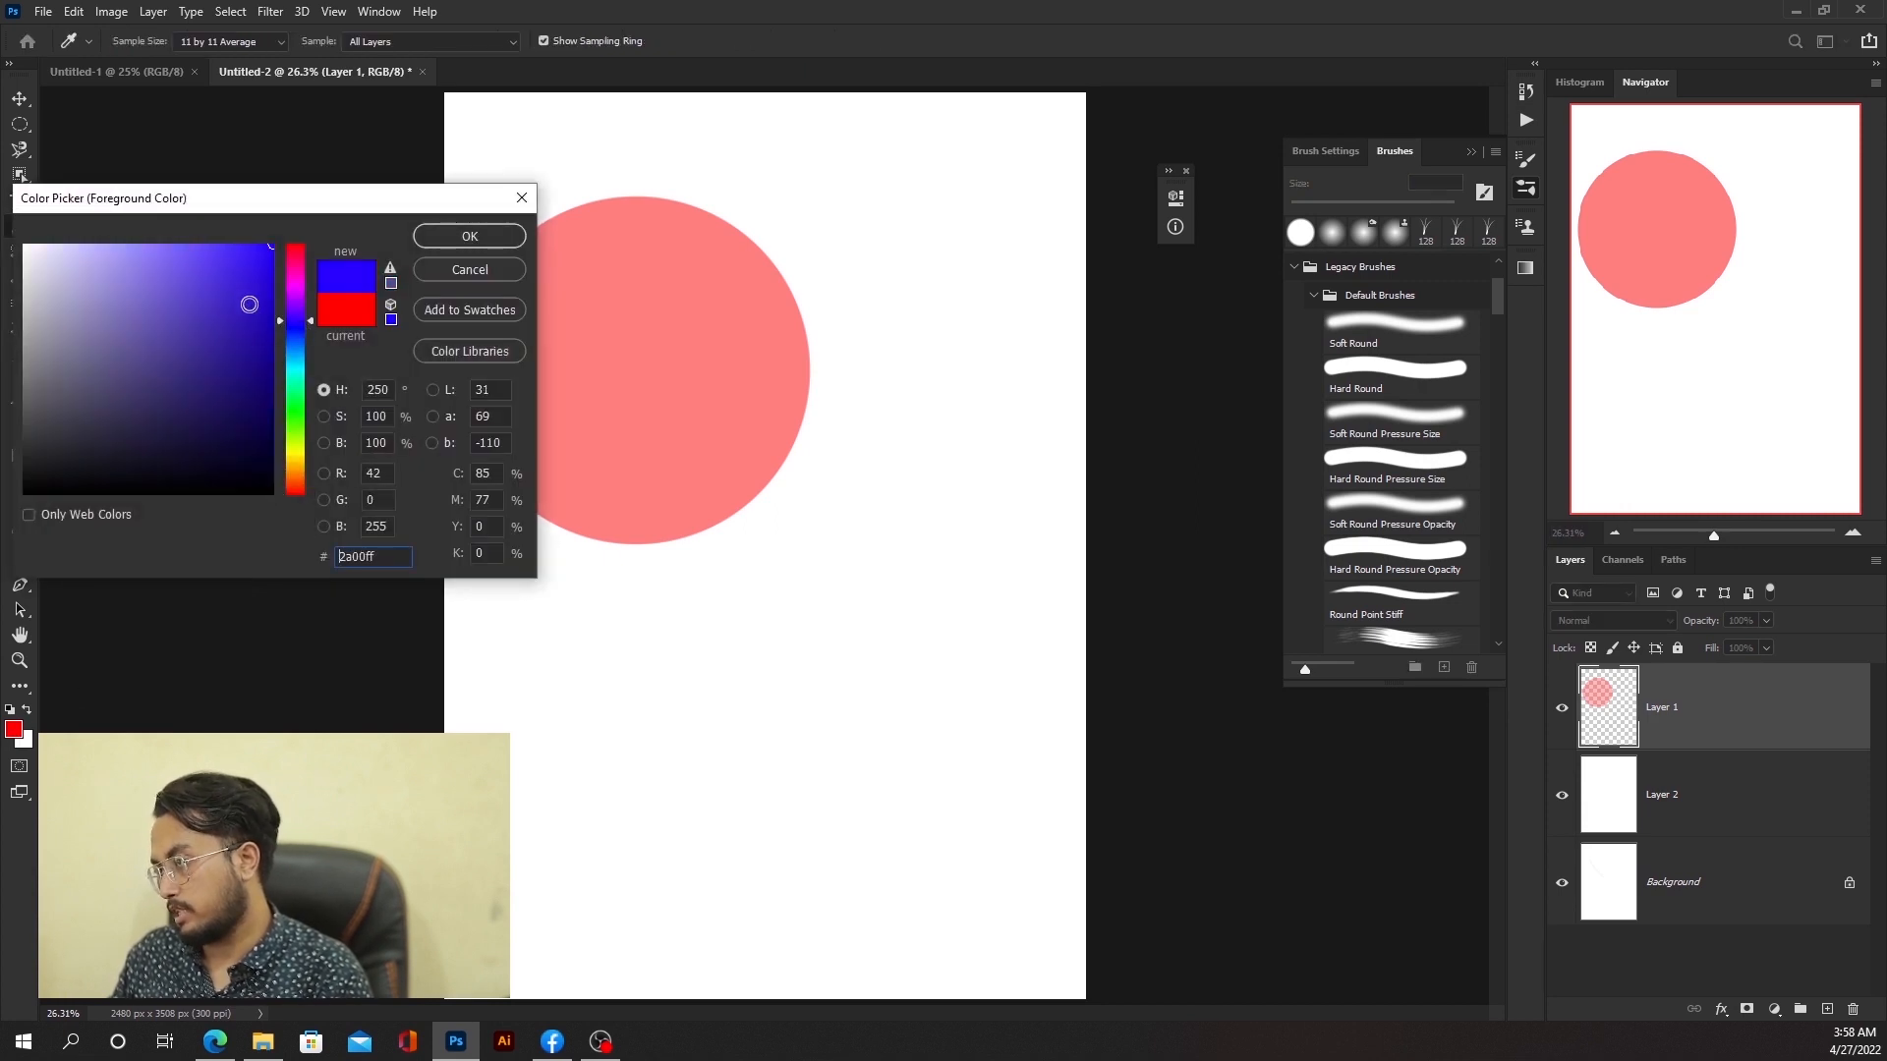
left_click(488, 245)
left_click(805, 454)
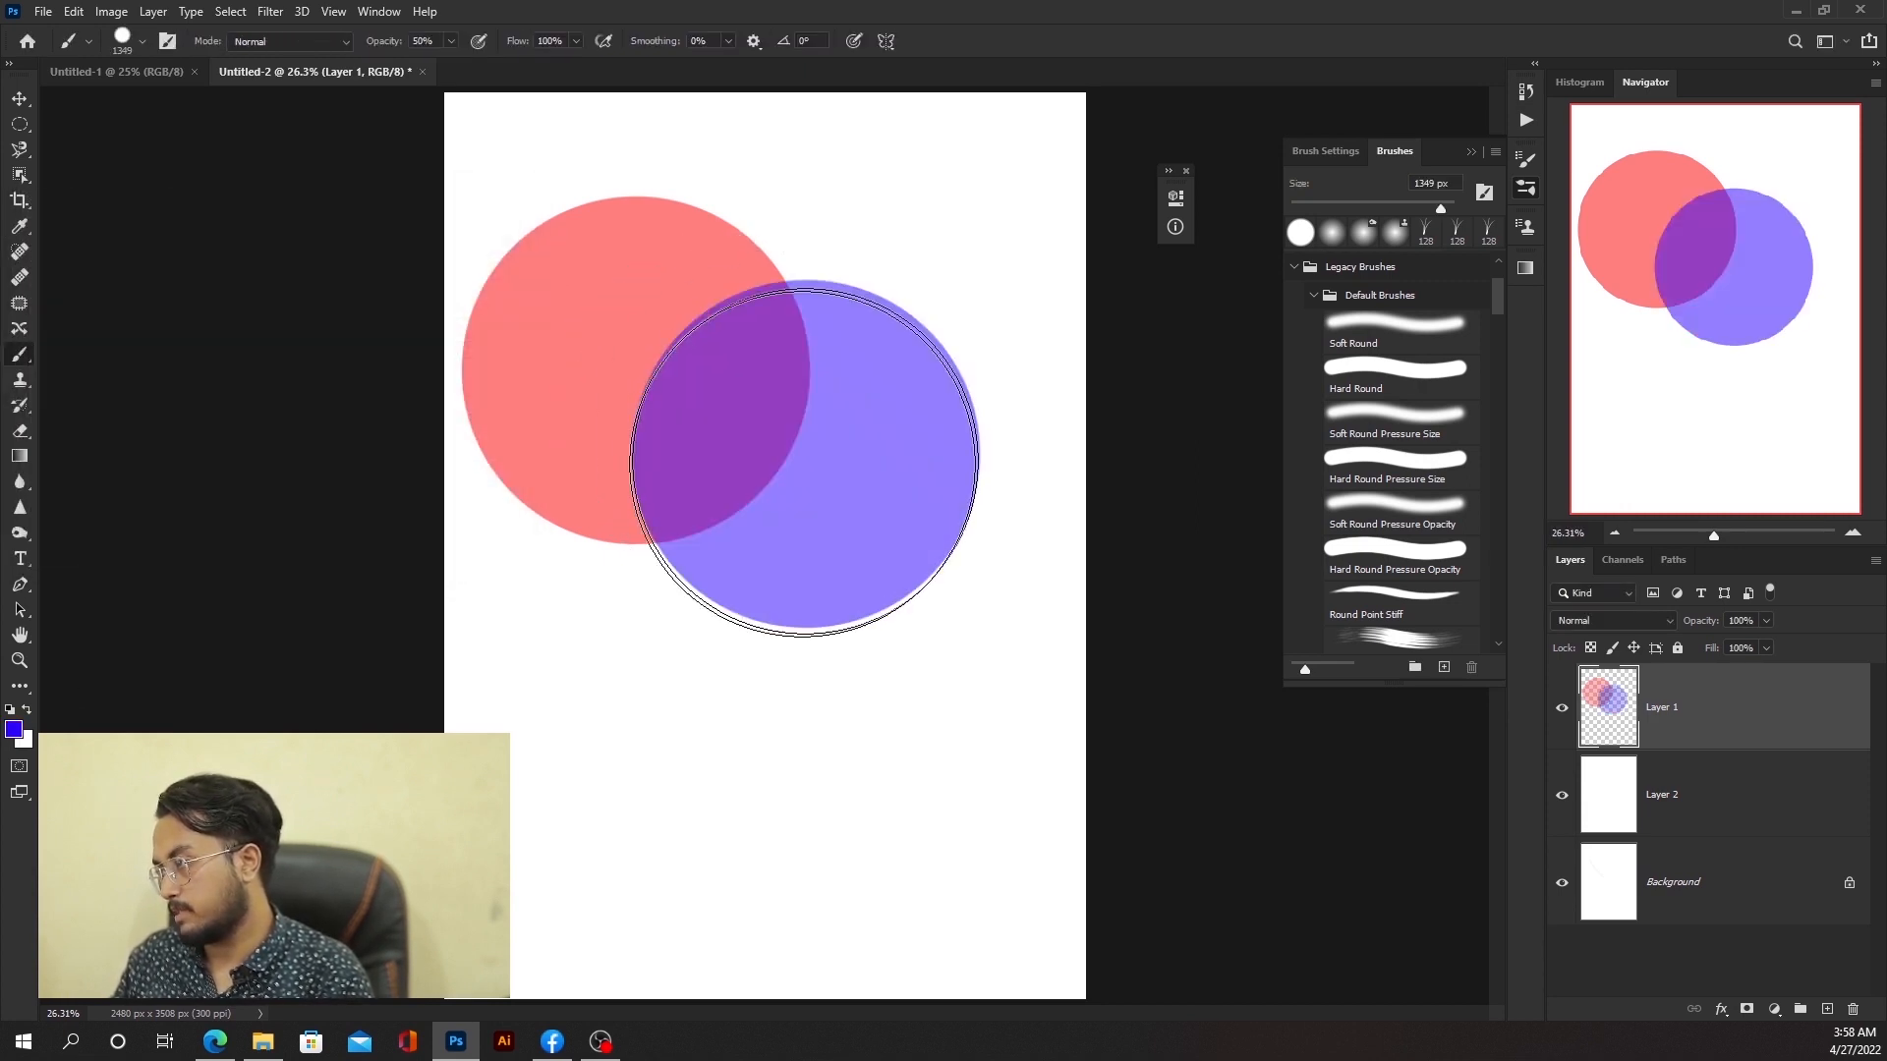
Step: Paint a broad blue stroke across the lower part of the page
scroll(725, 317, "up", 6)
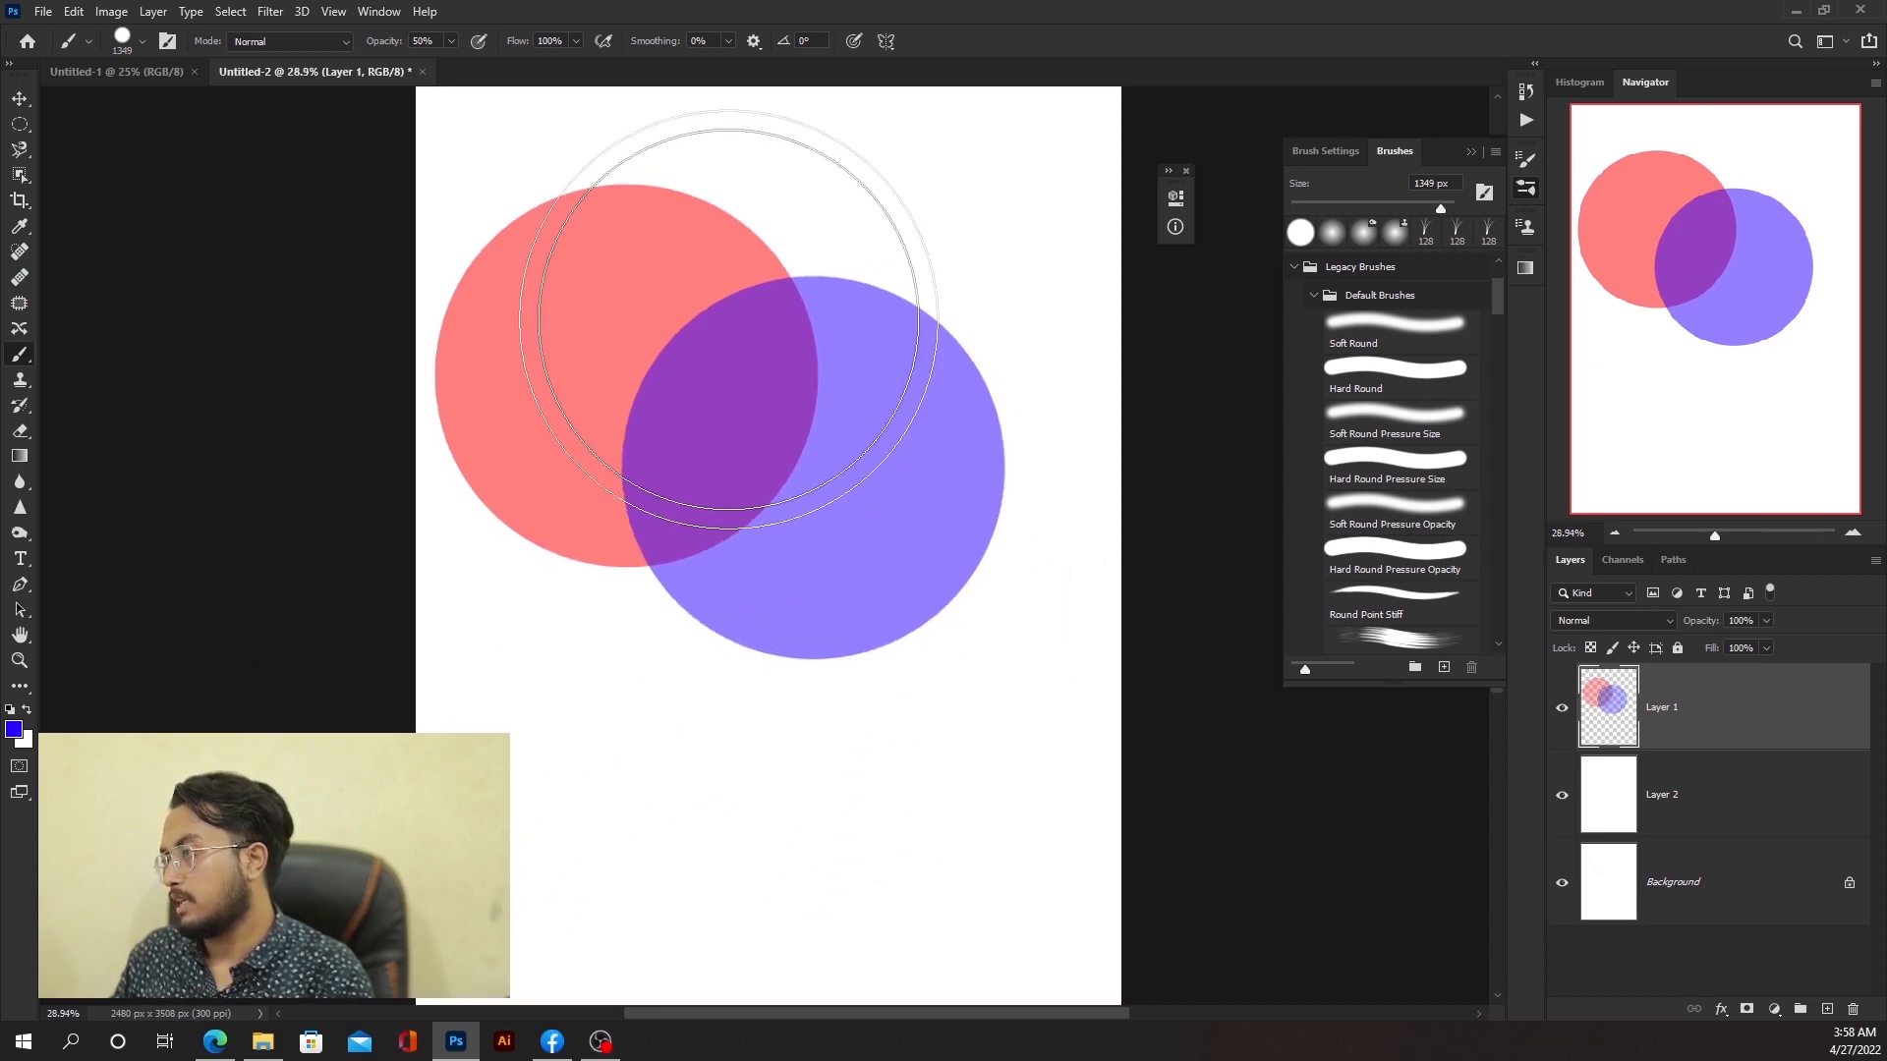
scroll(582, 482, "up", 6)
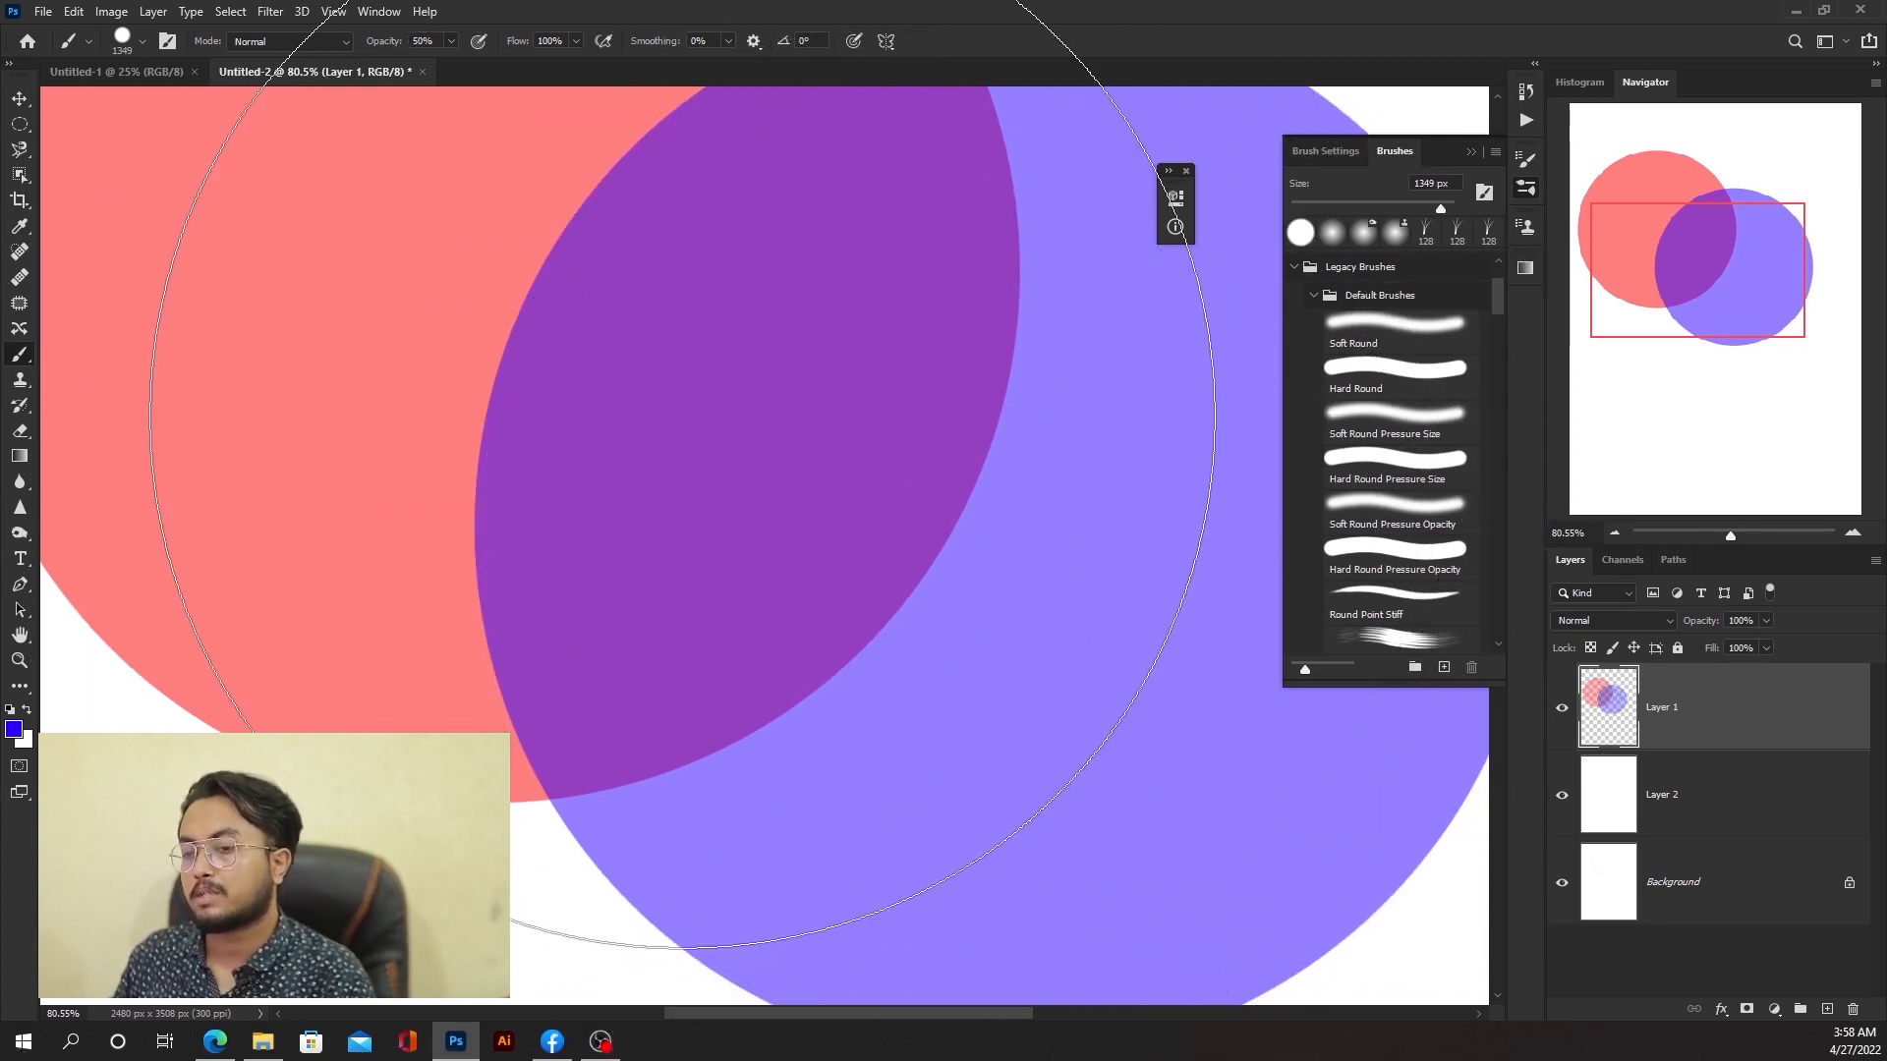
scroll(683, 416, "down", 8)
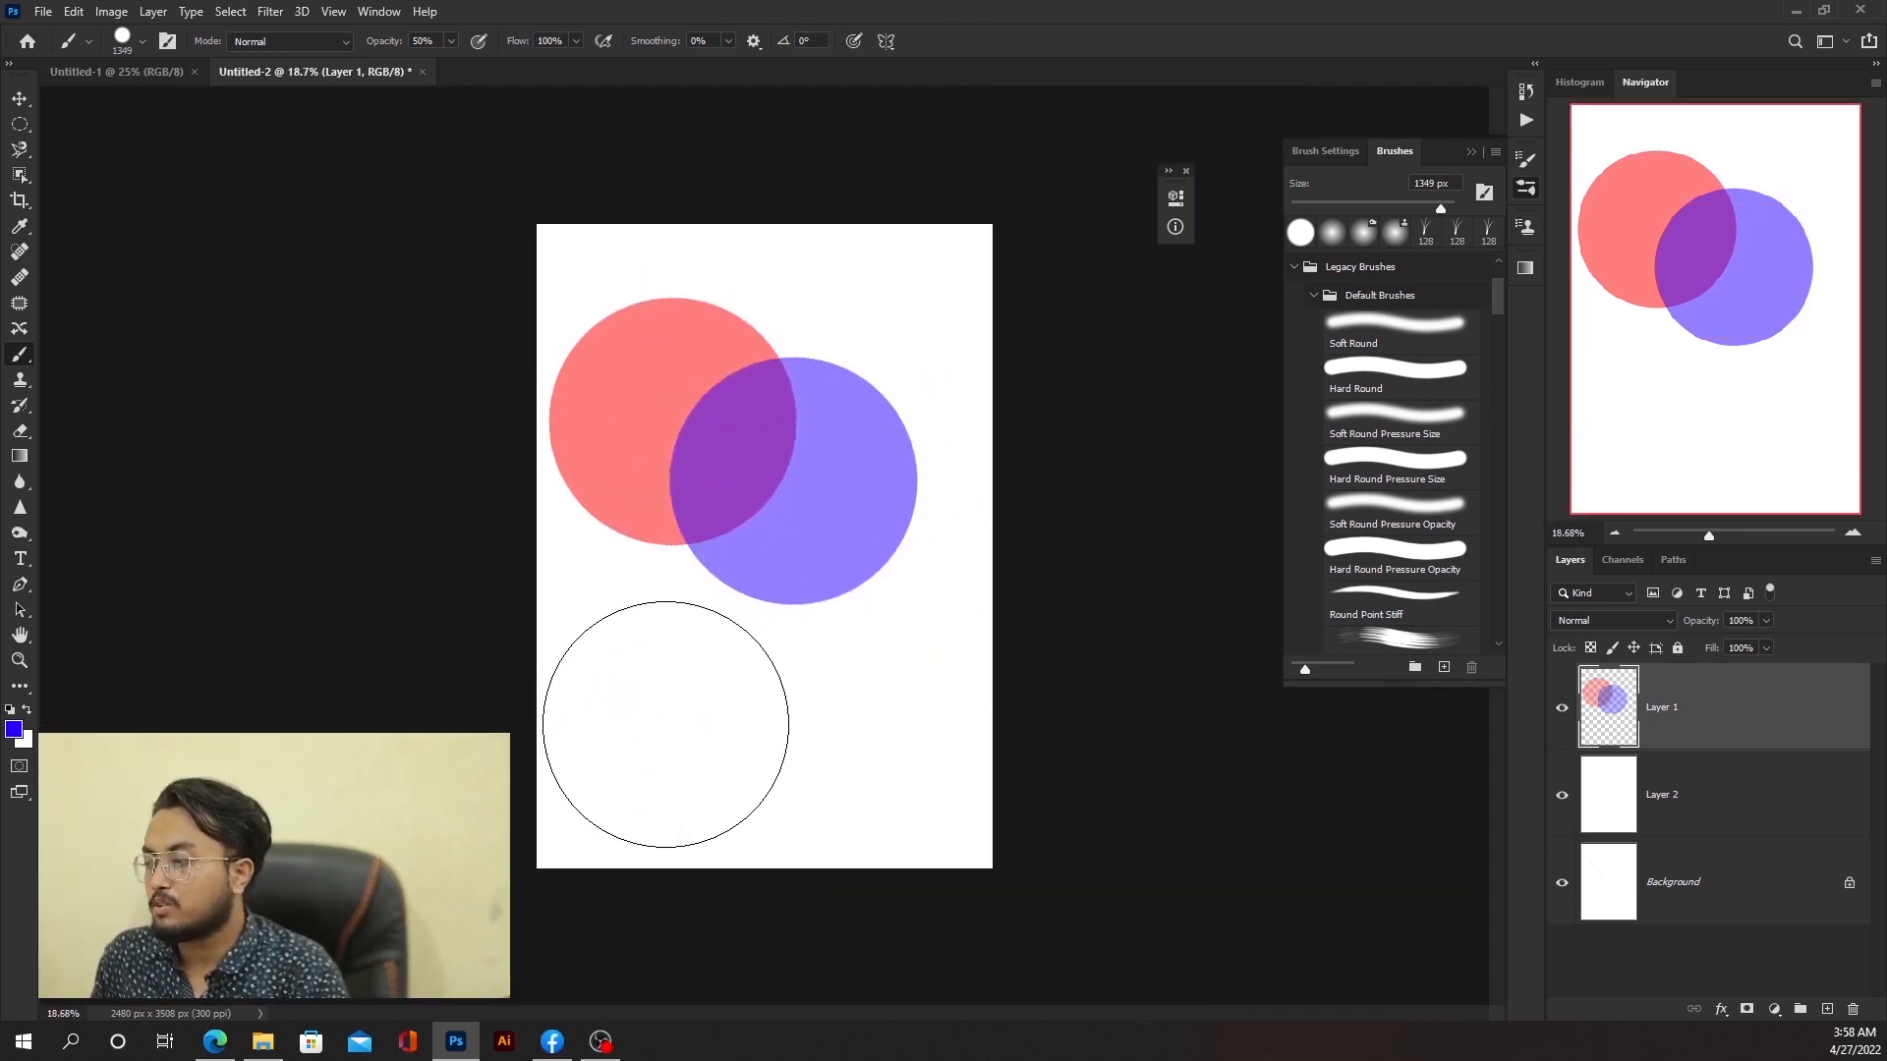
left_click(666, 724)
mouse_move(665, 724)
left_mouse_down()
mouse_move(808, 693)
mouse_move(730, 735)
mouse_move(728, 704)
mouse_move(821, 724)
mouse_move(628, 670)
mouse_move(610, 737)
mouse_move(724, 830)
mouse_move(960, 805)
mouse_move(925, 791)
mouse_move(992, 660)
left_mouse_up()
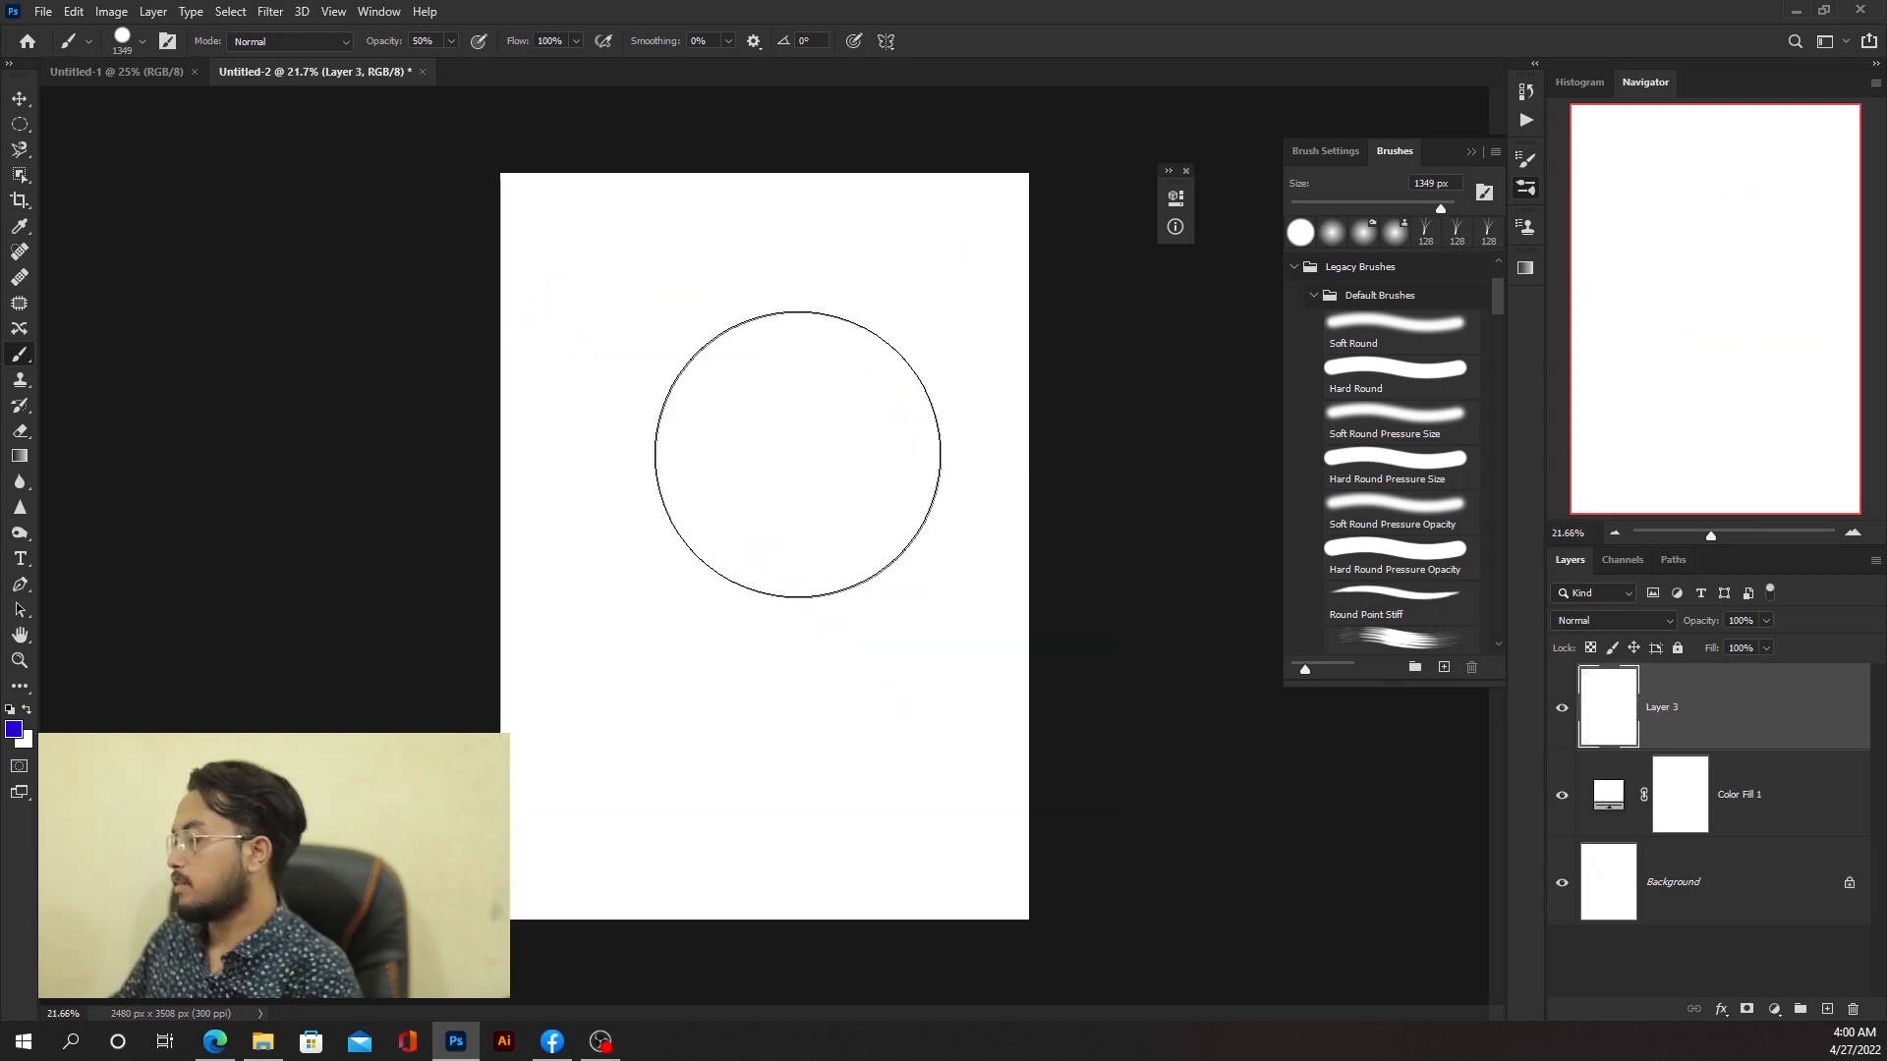
Step: Paint two overlapping 50% opacity strokes on Layer 3, then undo them
scroll(796, 443, "up", 5)
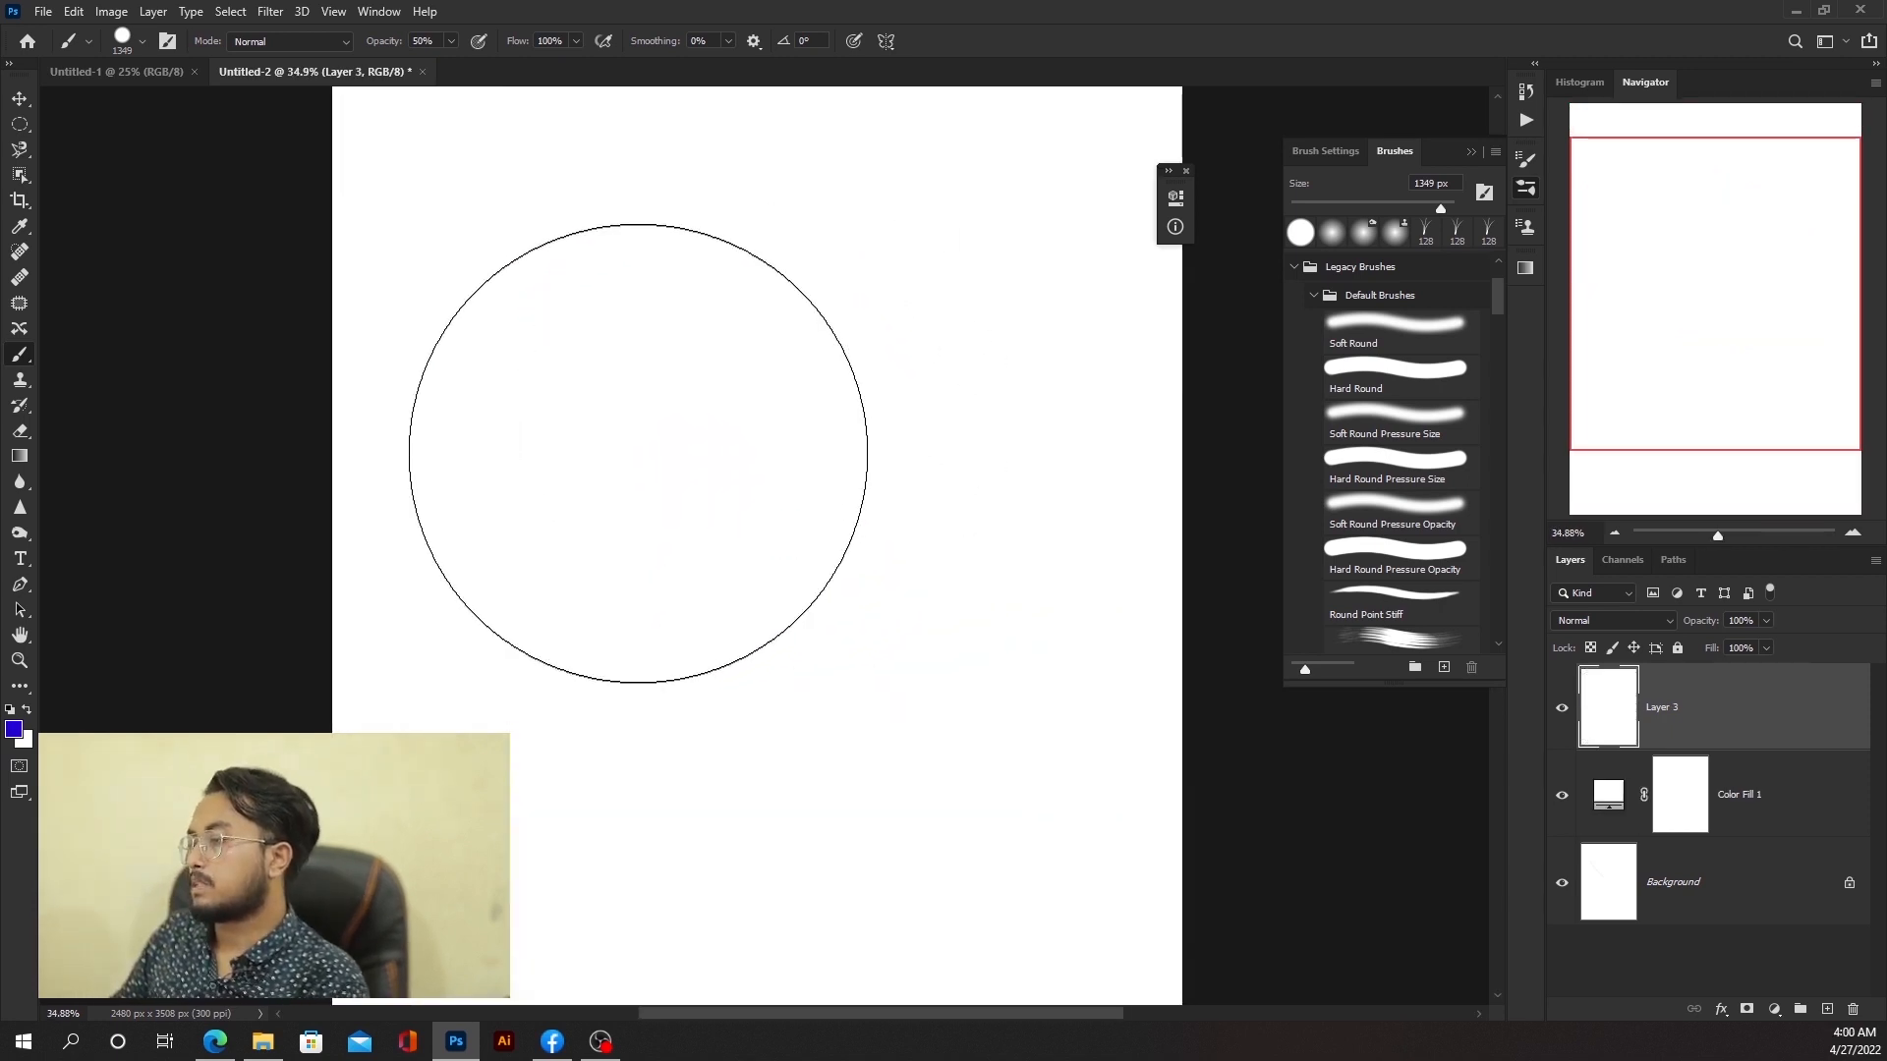
mouse_move(619, 437)
left_mouse_down()
mouse_move(843, 446)
mouse_move(585, 476)
mouse_move(716, 474)
mouse_move(643, 528)
mouse_move(629, 614)
mouse_move(801, 615)
mouse_move(807, 679)
mouse_move(671, 689)
mouse_move(791, 664)
left_mouse_up()
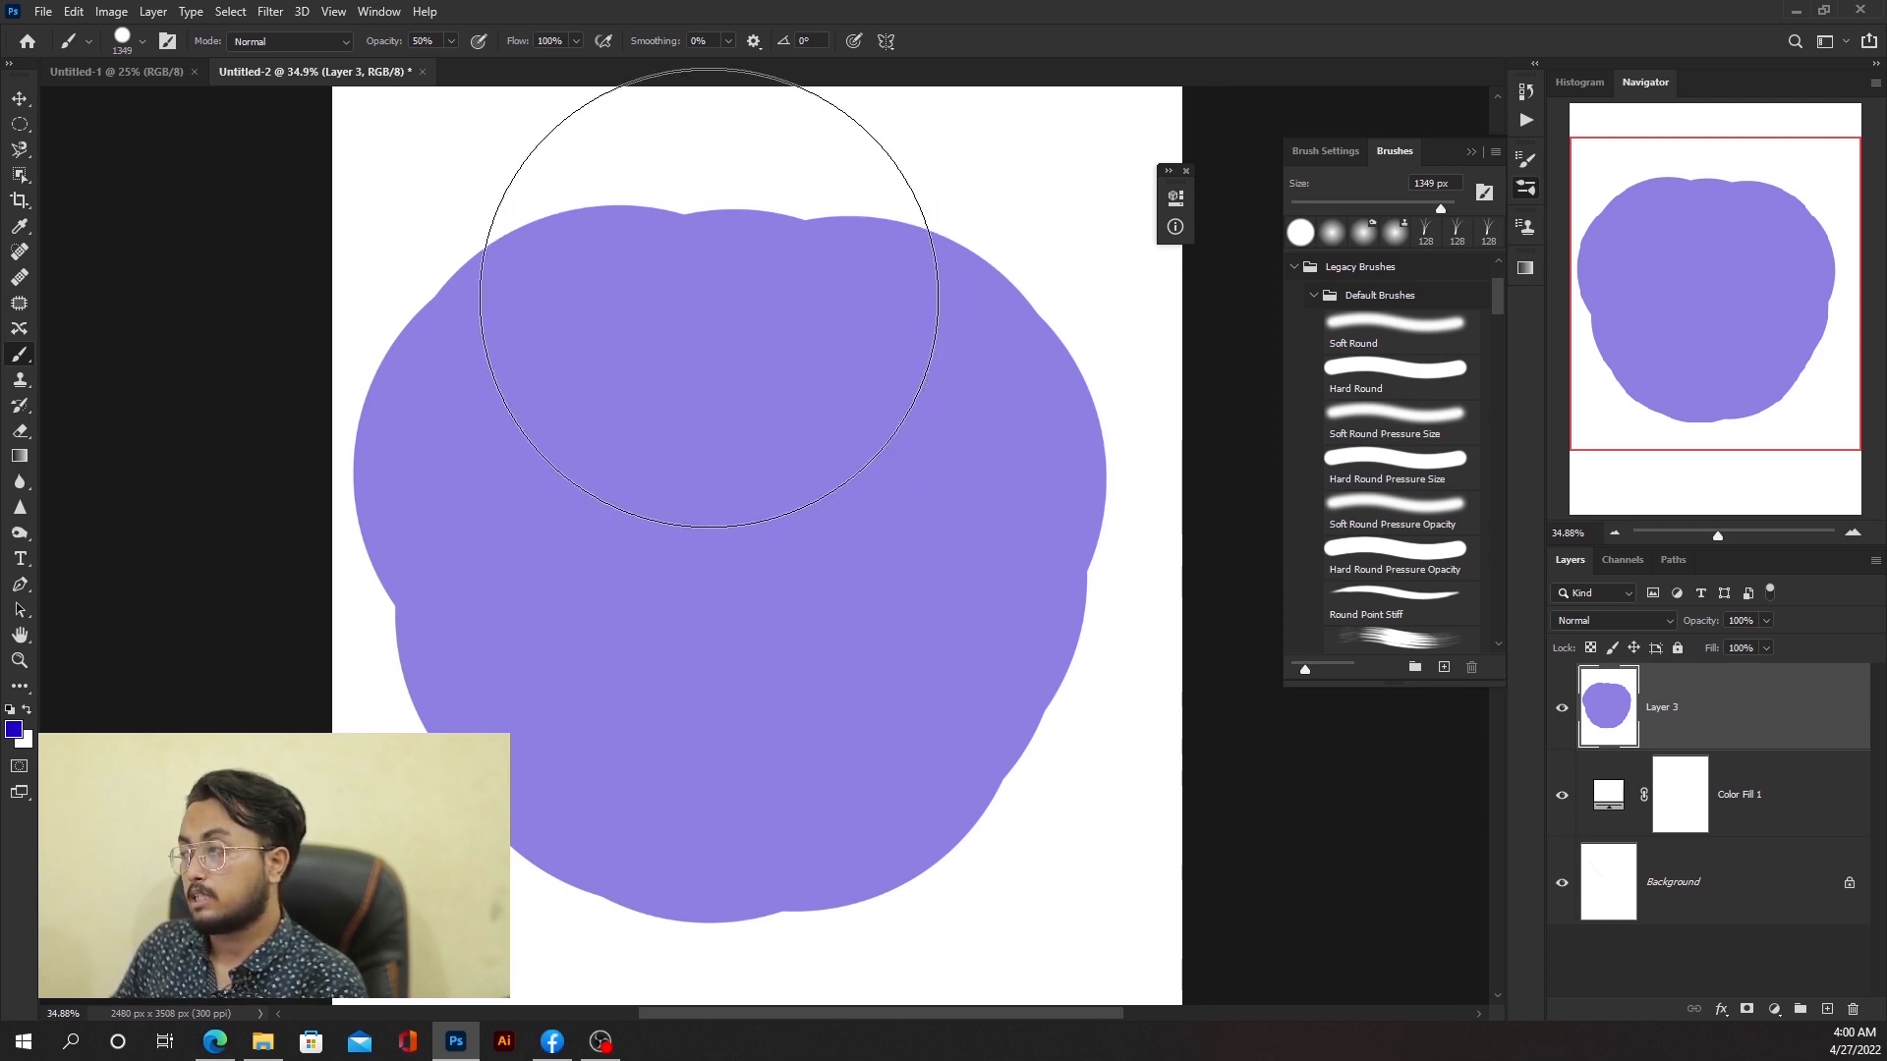
mouse_move(708, 298)
left_mouse_down()
mouse_move(671, 310)
mouse_move(778, 616)
mouse_move(684, 642)
mouse_move(744, 665)
mouse_move(700, 671)
mouse_move(773, 692)
mouse_move(625, 760)
mouse_move(791, 797)
mouse_move(695, 822)
left_mouse_up()
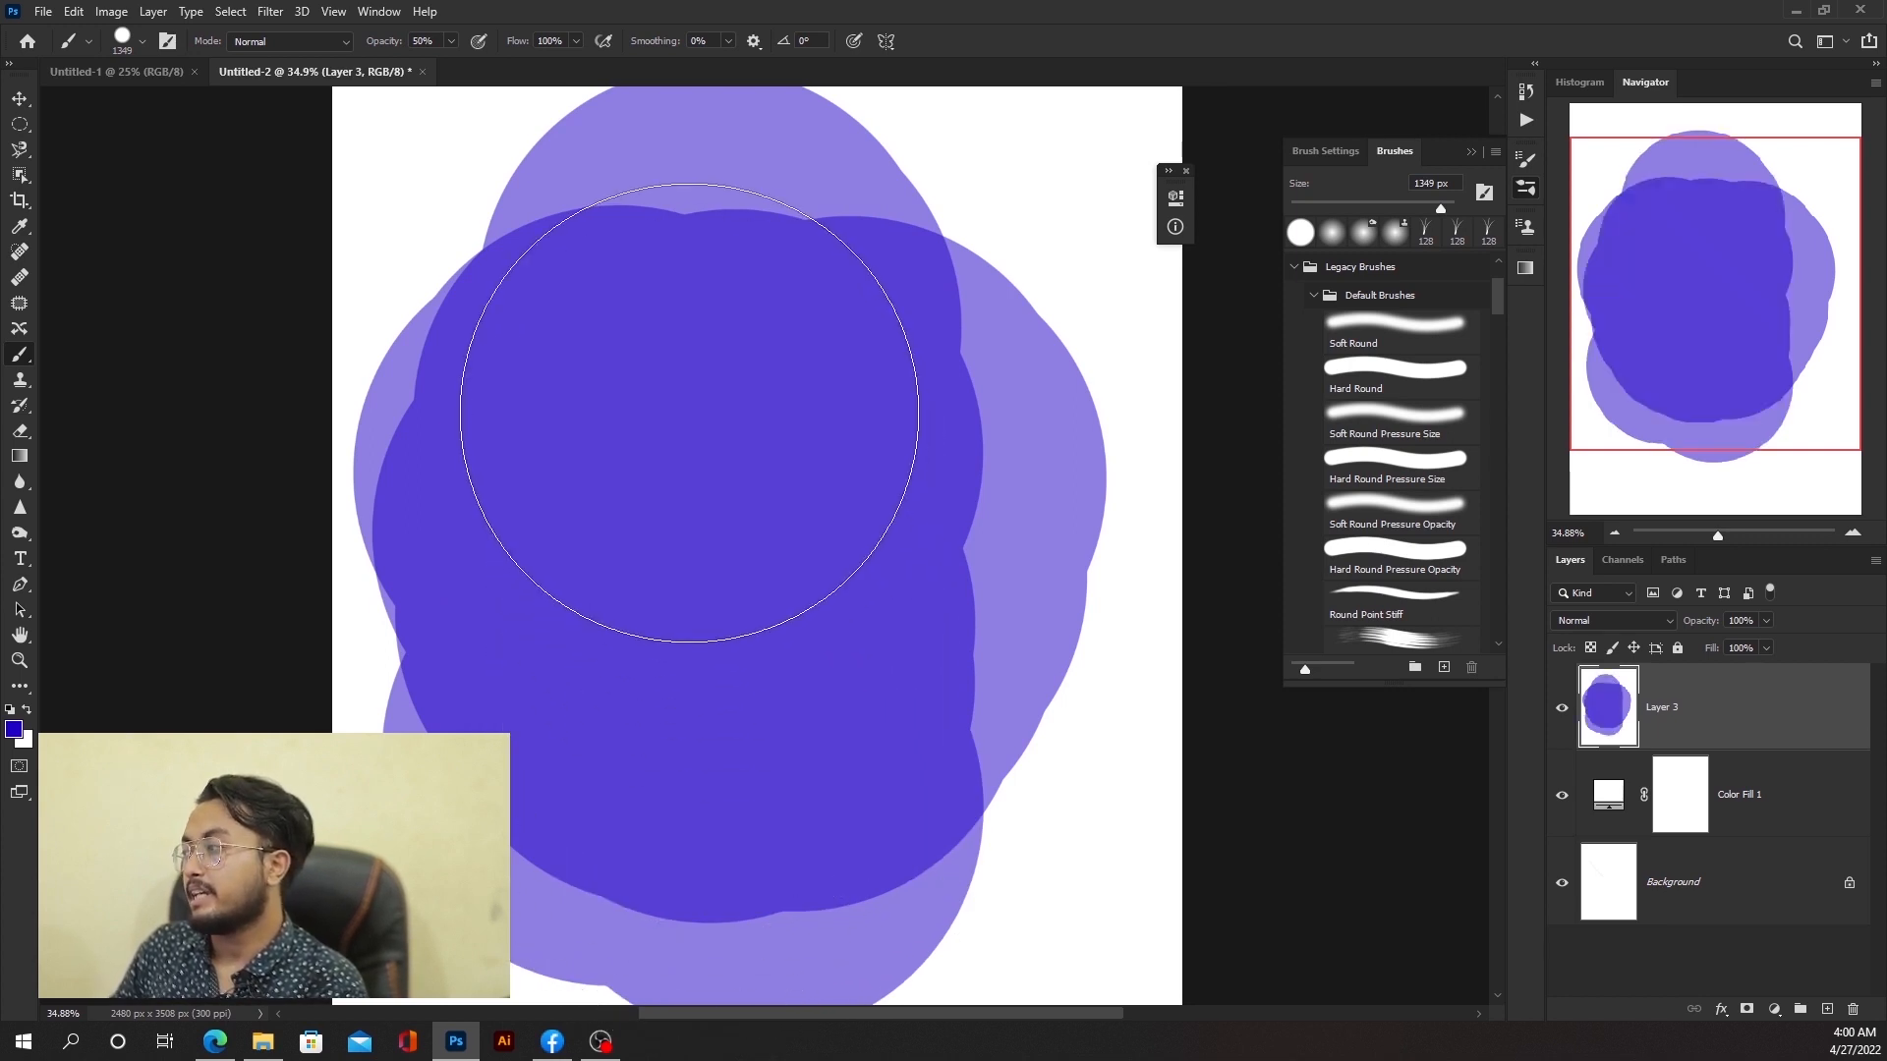
scroll(666, 463, "down", 2)
scroll(671, 472, "down", 1)
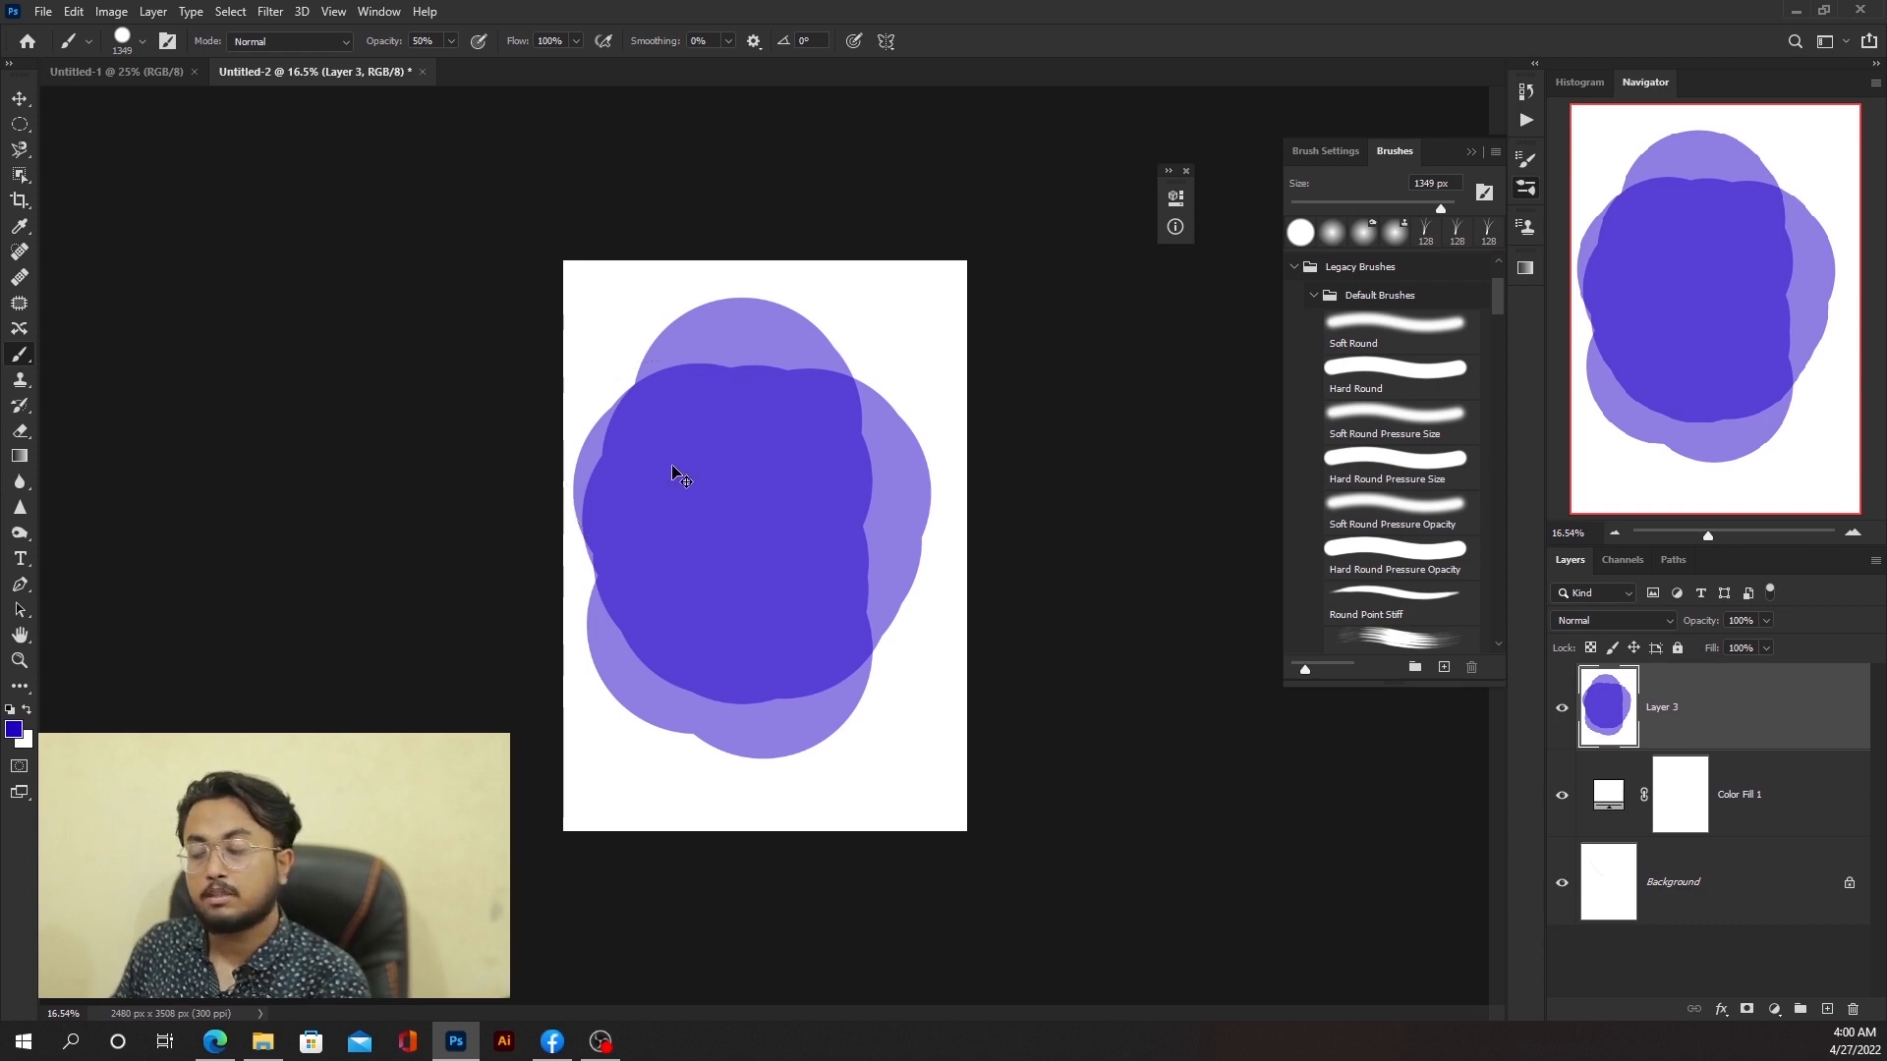
key("ctrl+z")
key("ctrl+z")
key("ctrl+z")
key("ctrl+z")
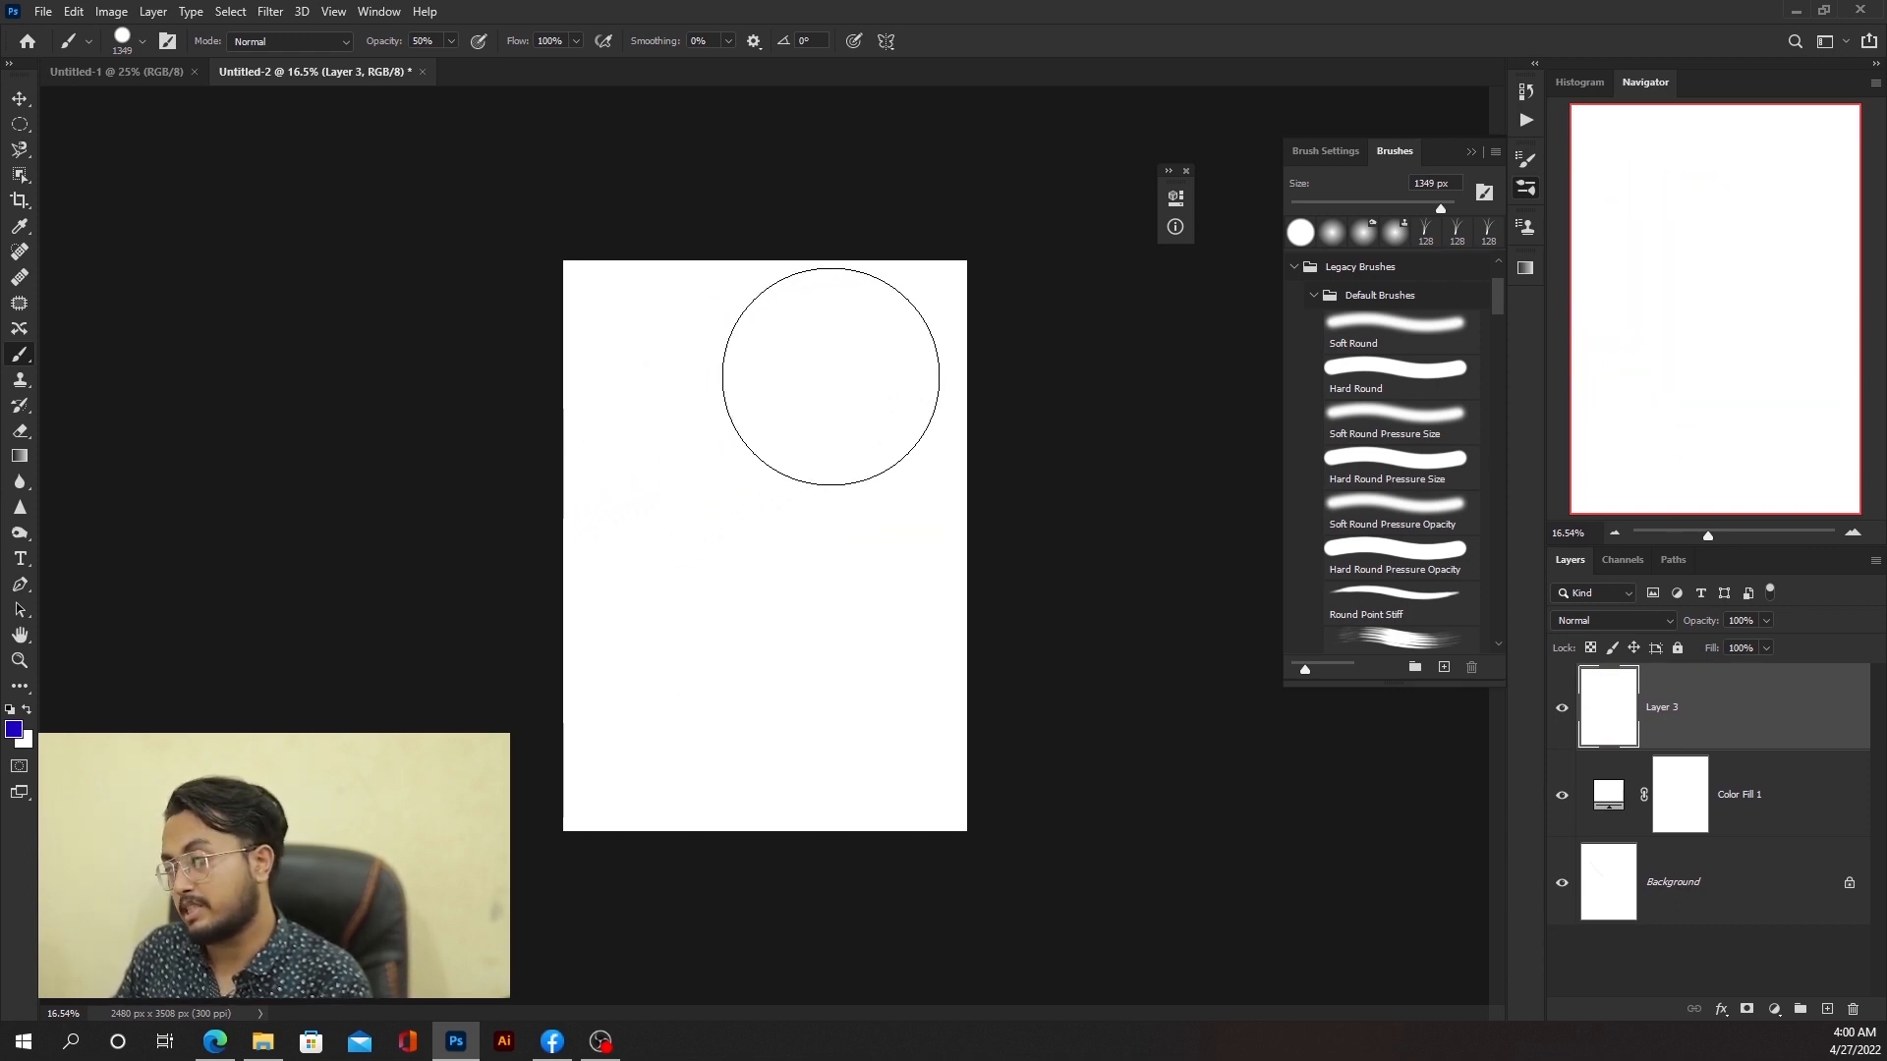
Step: Paint a broad stroke across the top of the page, then undo it
scroll(806, 374, "up", 2)
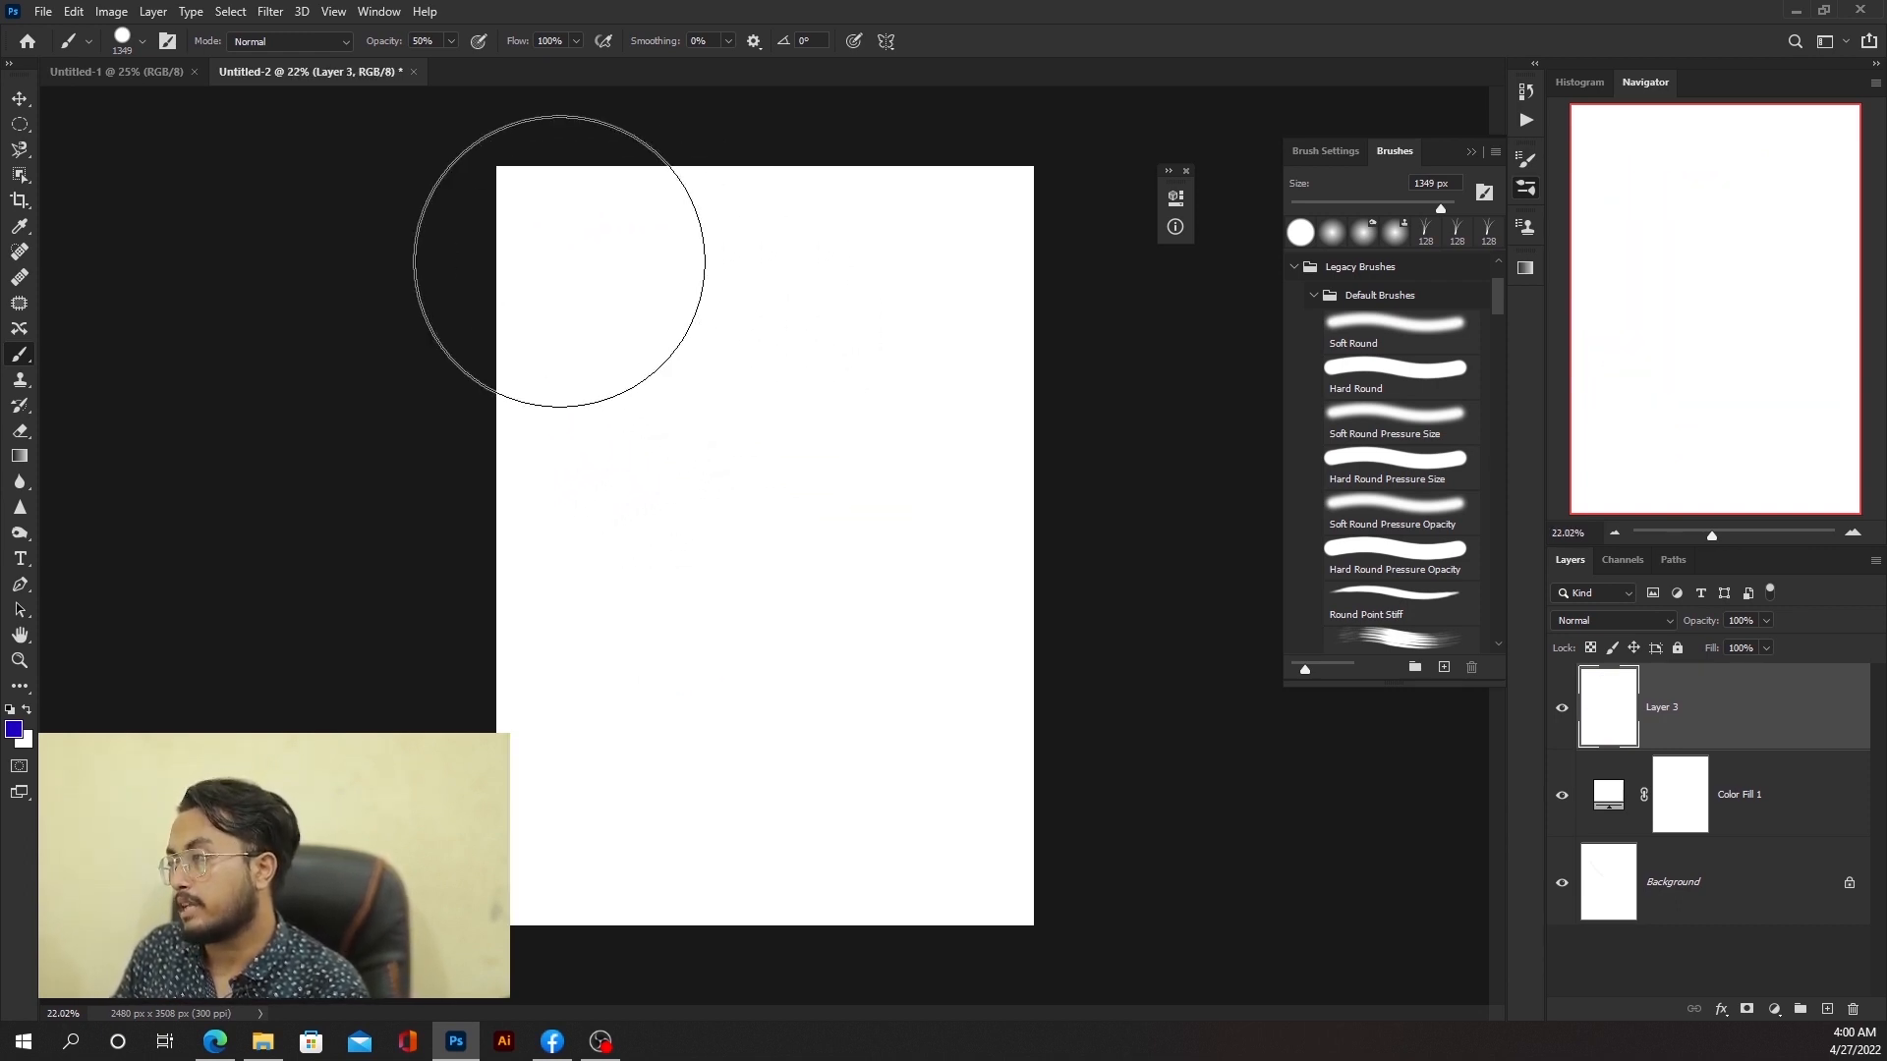
mouse_move(556, 257)
left_mouse_down()
mouse_move(973, 239)
mouse_move(476, 337)
mouse_move(1090, 334)
mouse_move(670, 334)
mouse_move(759, 359)
mouse_move(1061, 359)
mouse_move(494, 360)
left_mouse_up()
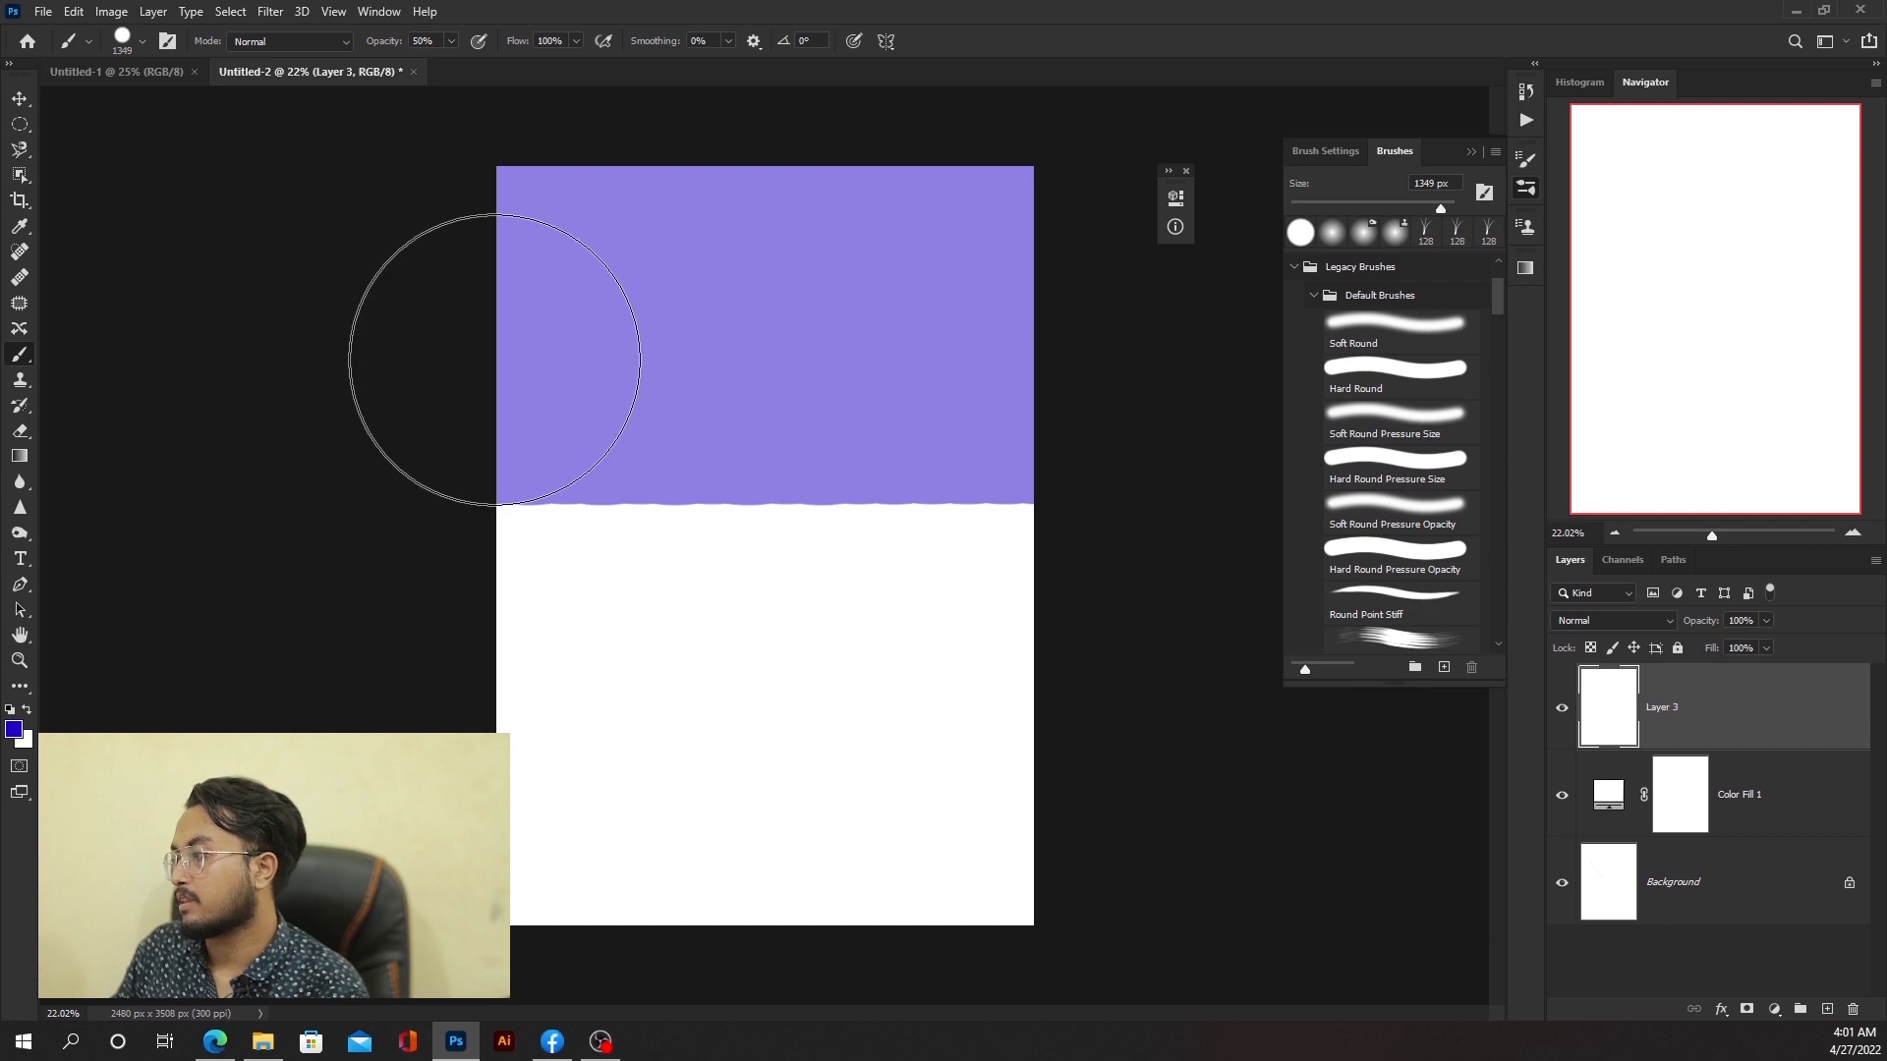
key("ctrl+z")
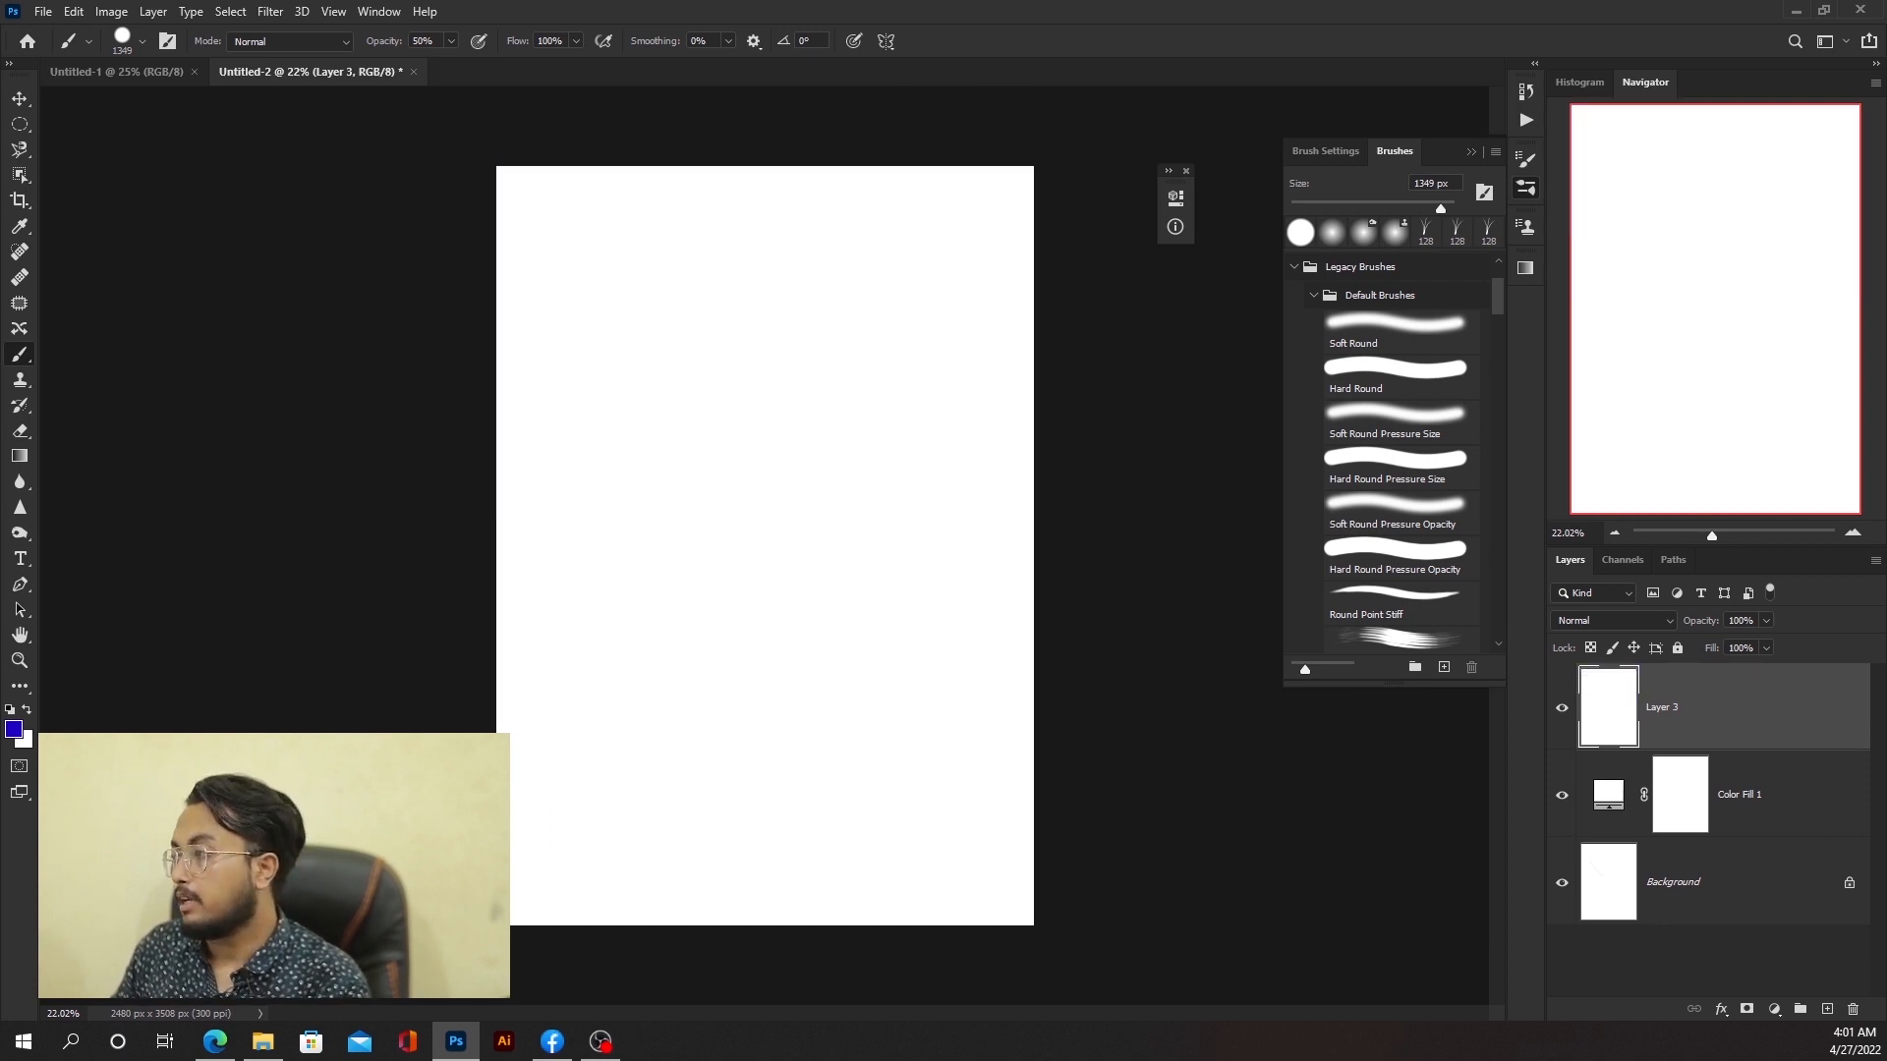
Step: Set the brush flow to 100% and reduce the brush size to 250 px
left_click(576, 42)
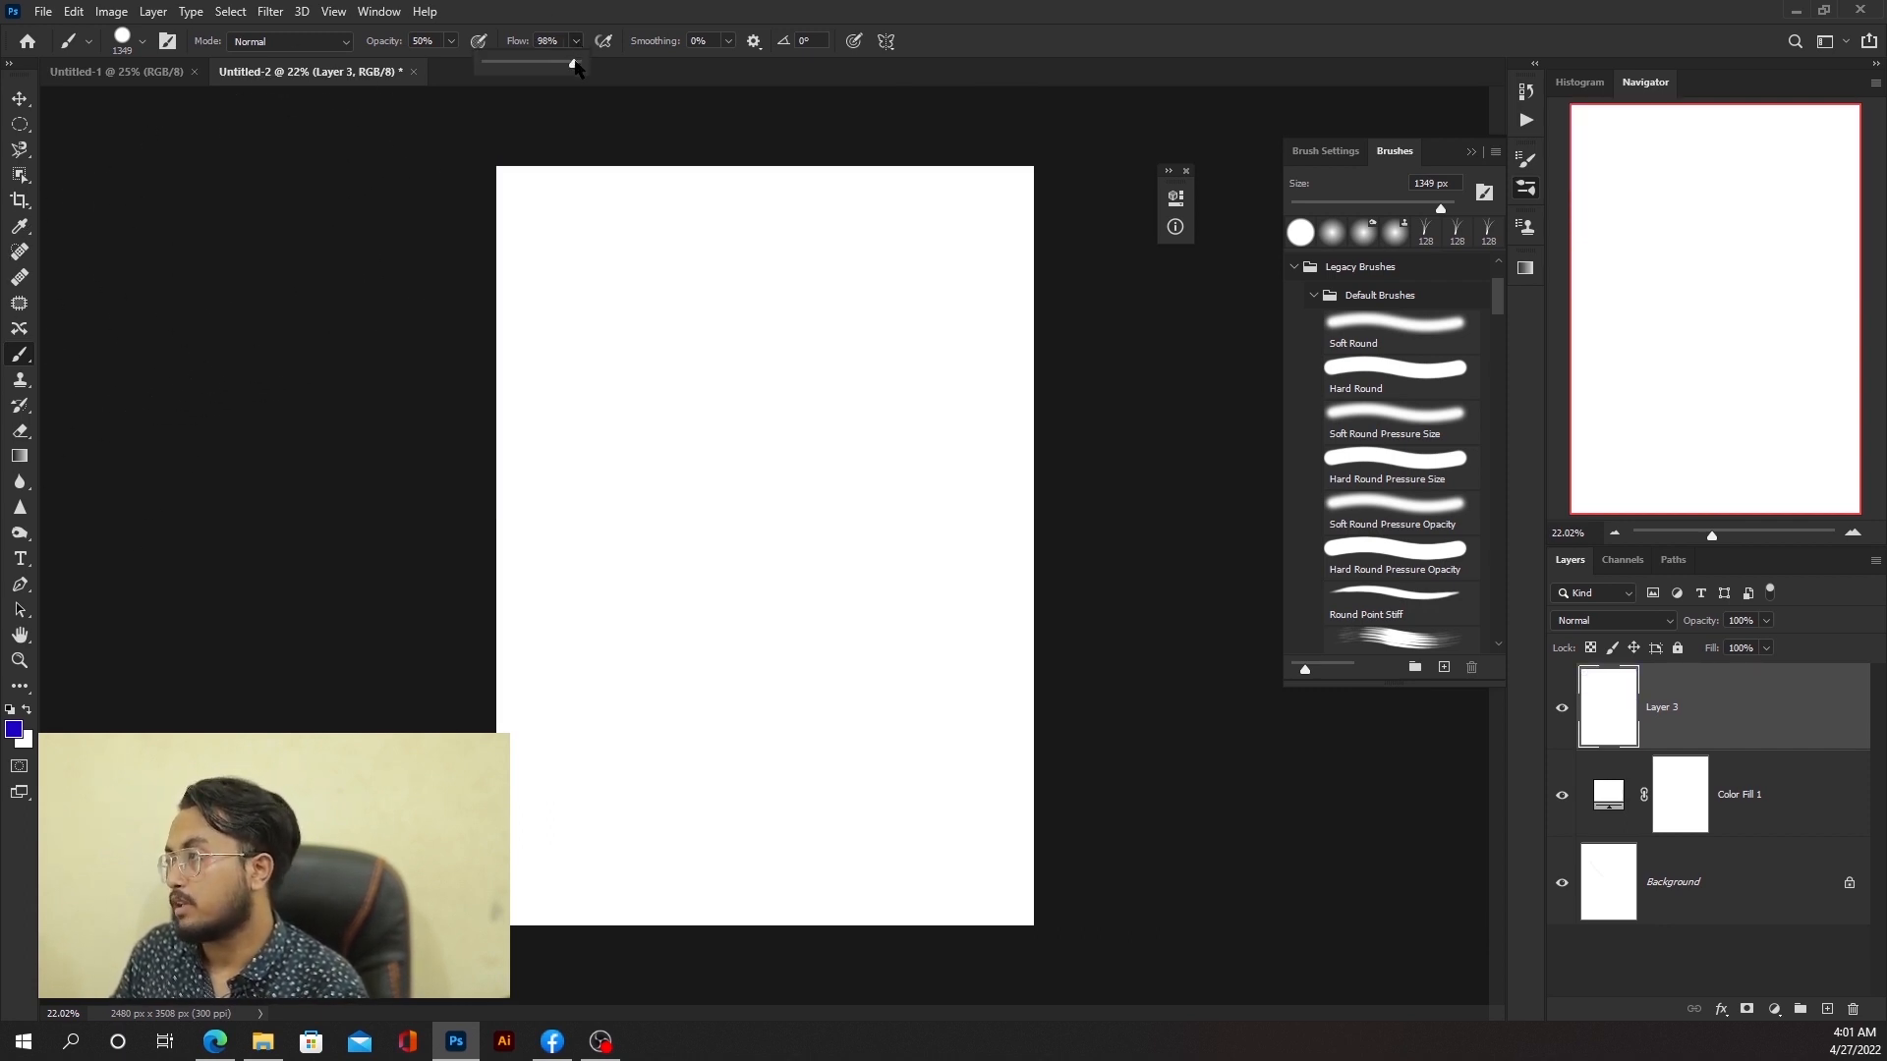
left_click_drag(576, 65, 710, 71)
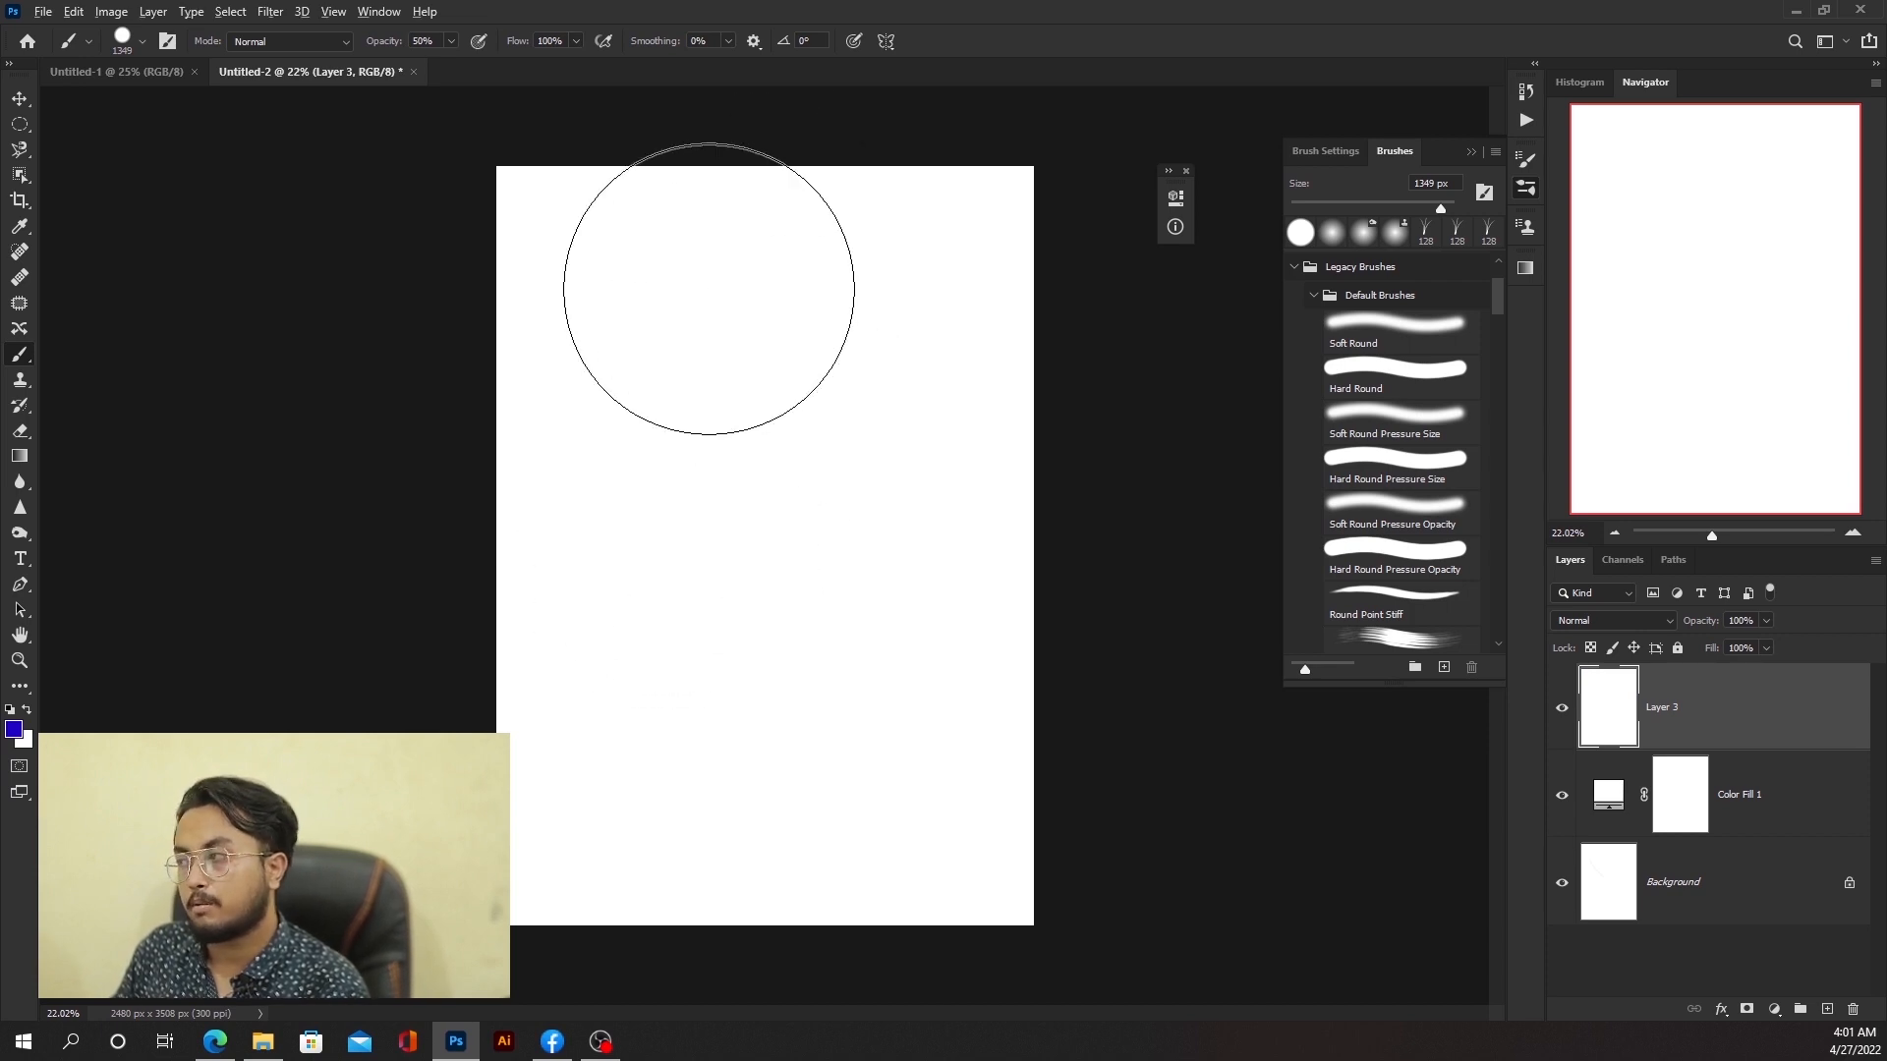
left_click_drag(709, 289, 572, 293)
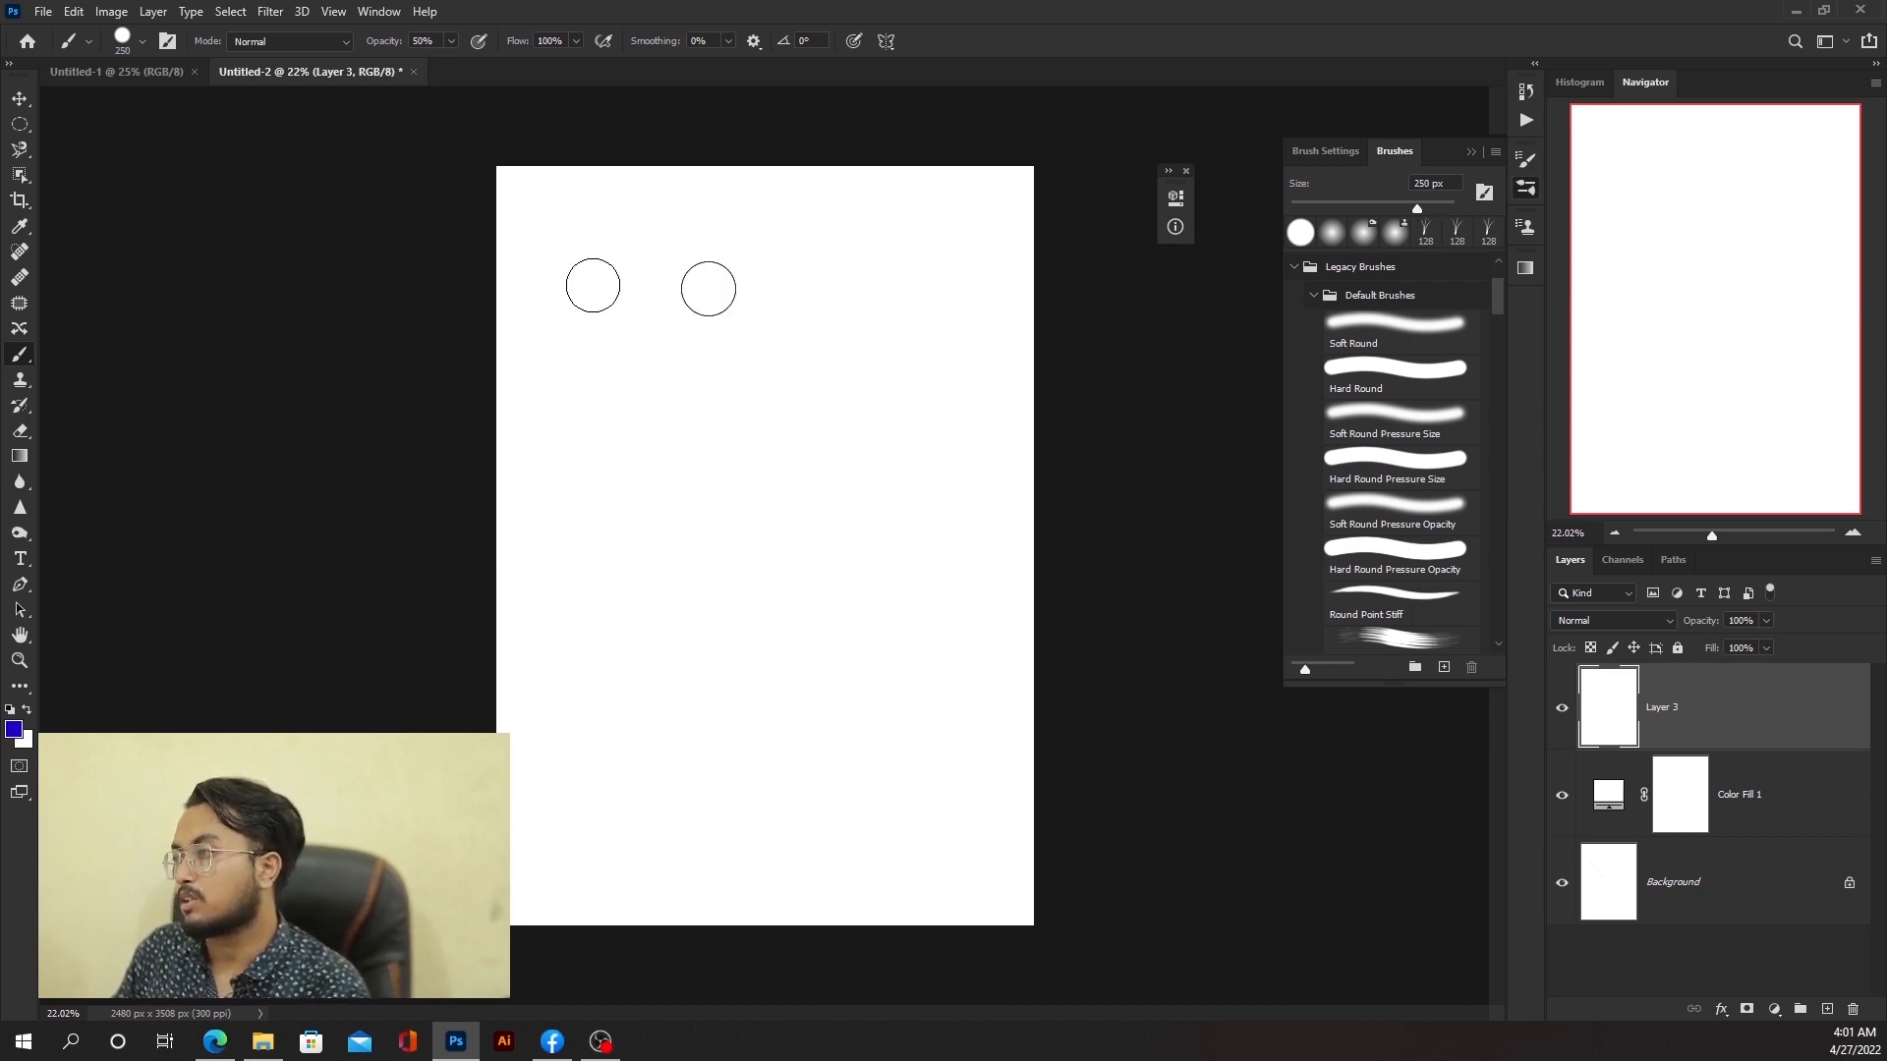
Step: Set opacity to 100% and the foreground colour to dark blue 2000c5
left_click(452, 42)
left_click(933, 11)
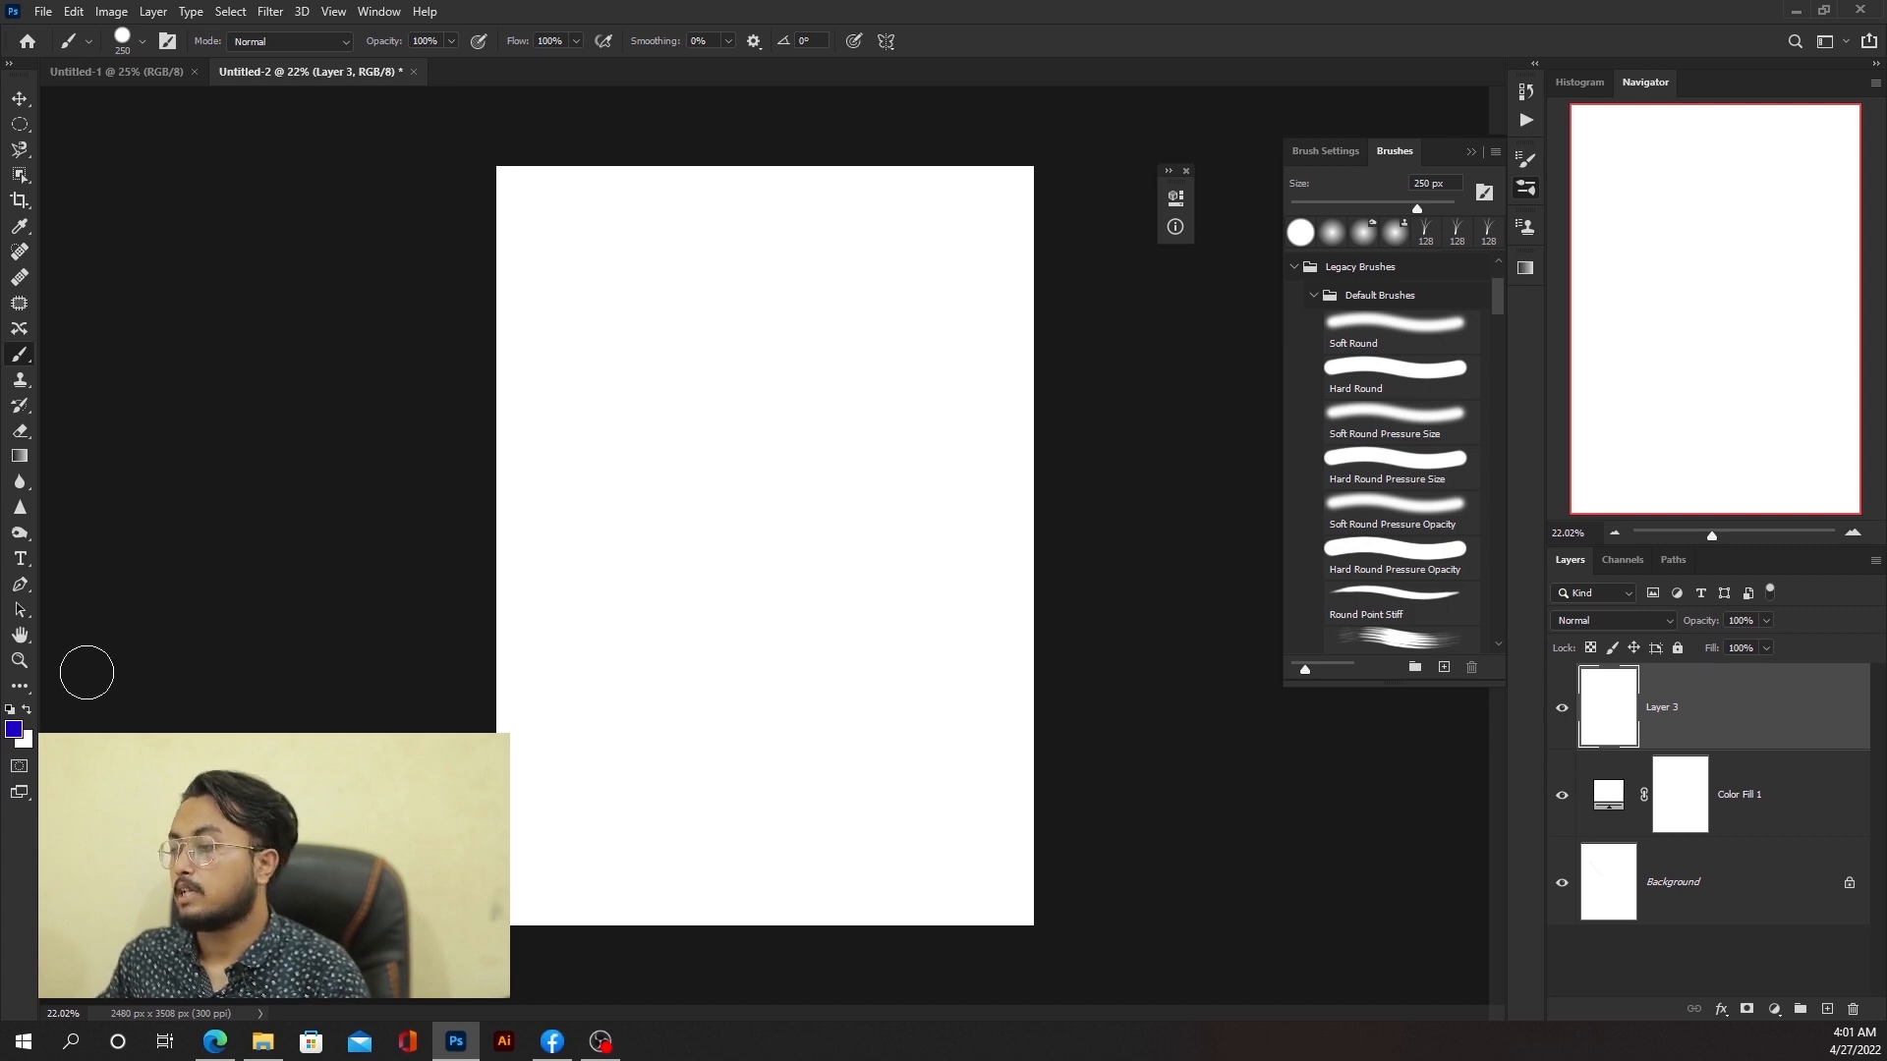
left_click(14, 729)
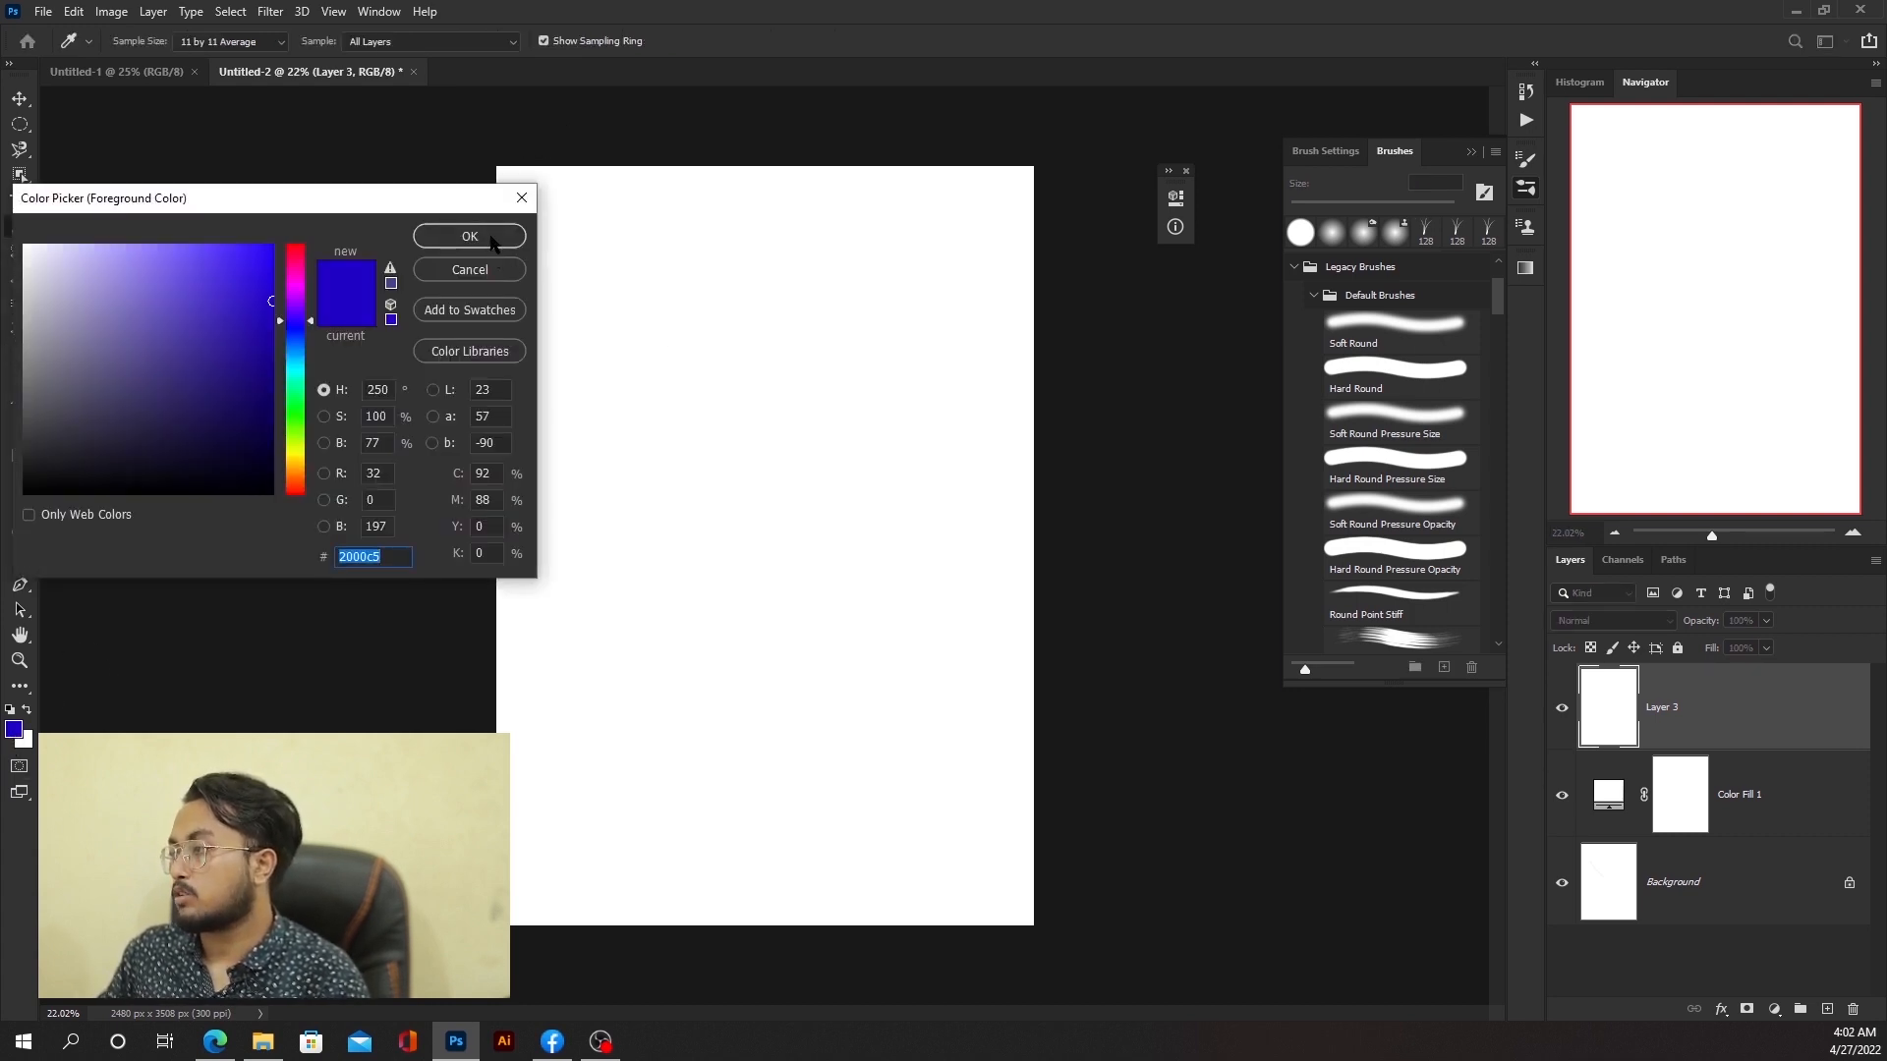
left_click(493, 243)
Step: Set the brush flow to 3% and paint a curved test stroke, then undo it
key("b")
scroll(721, 350, "up", 3)
scroll(720, 350, "up", 2)
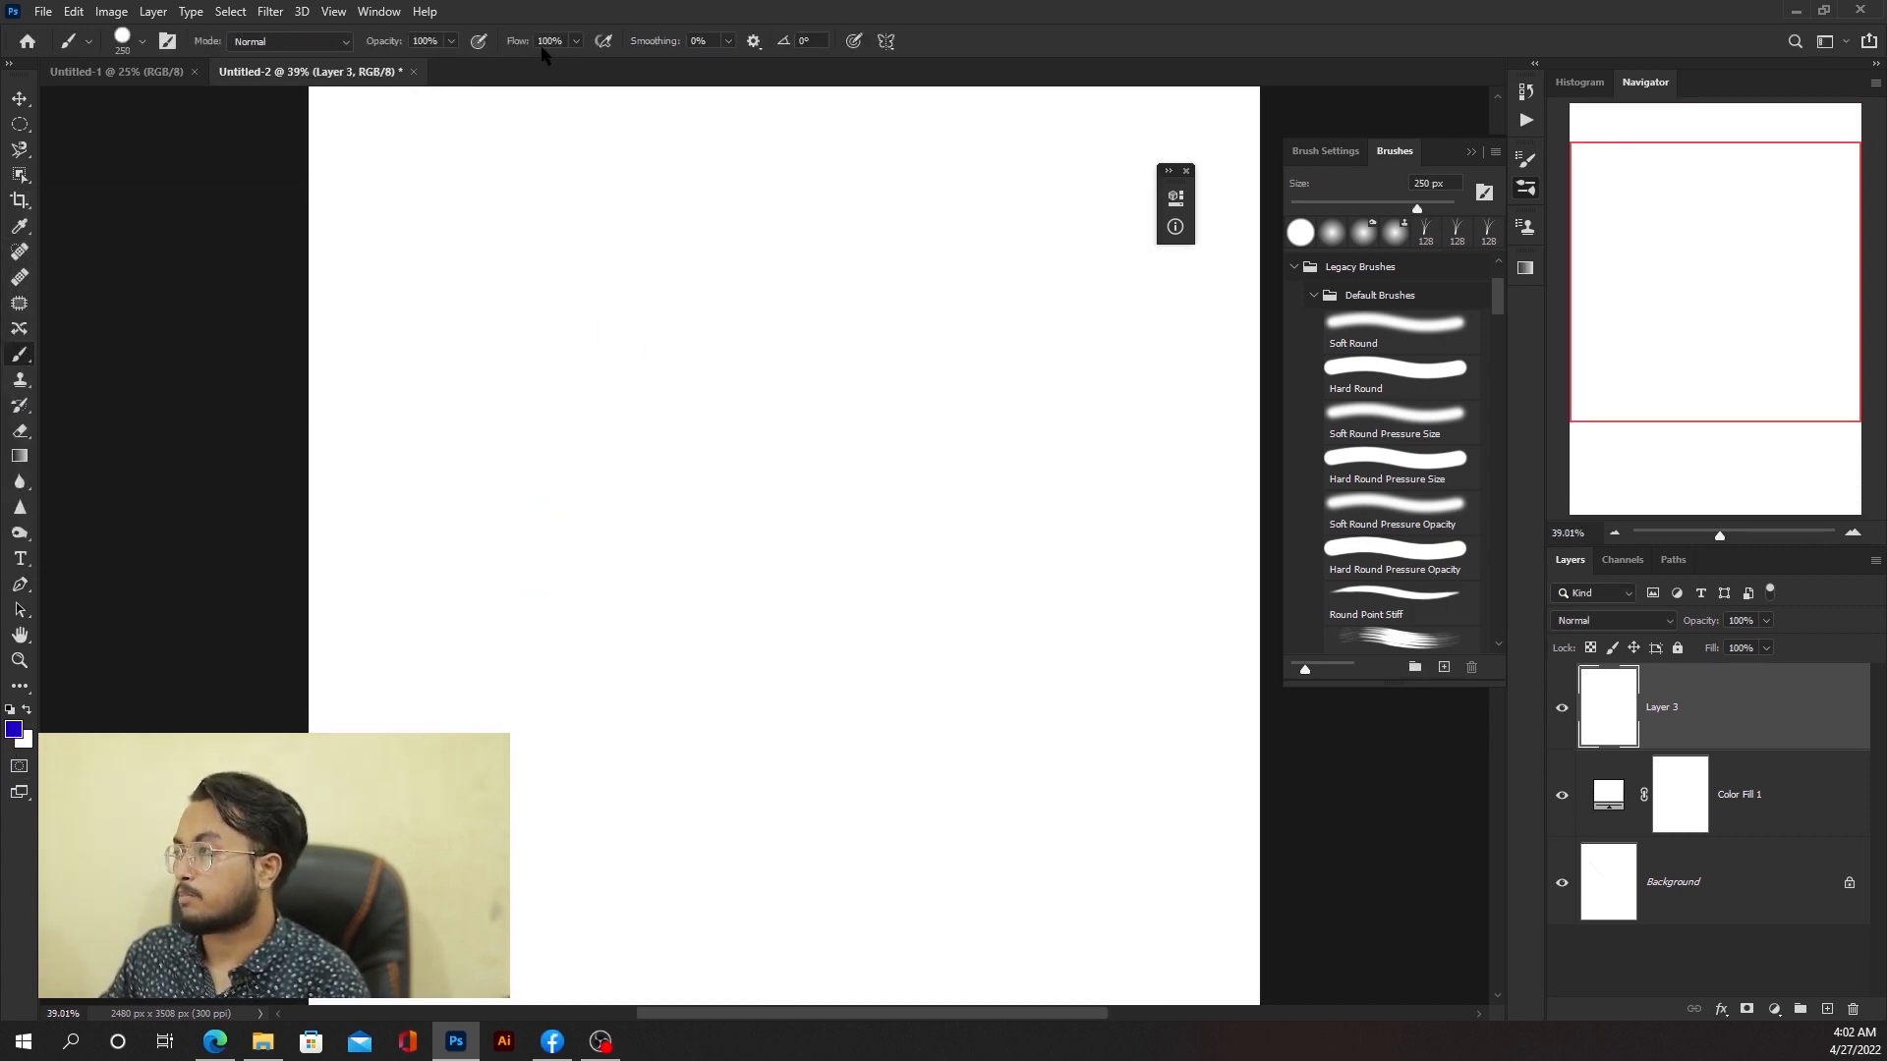
left_click(576, 42)
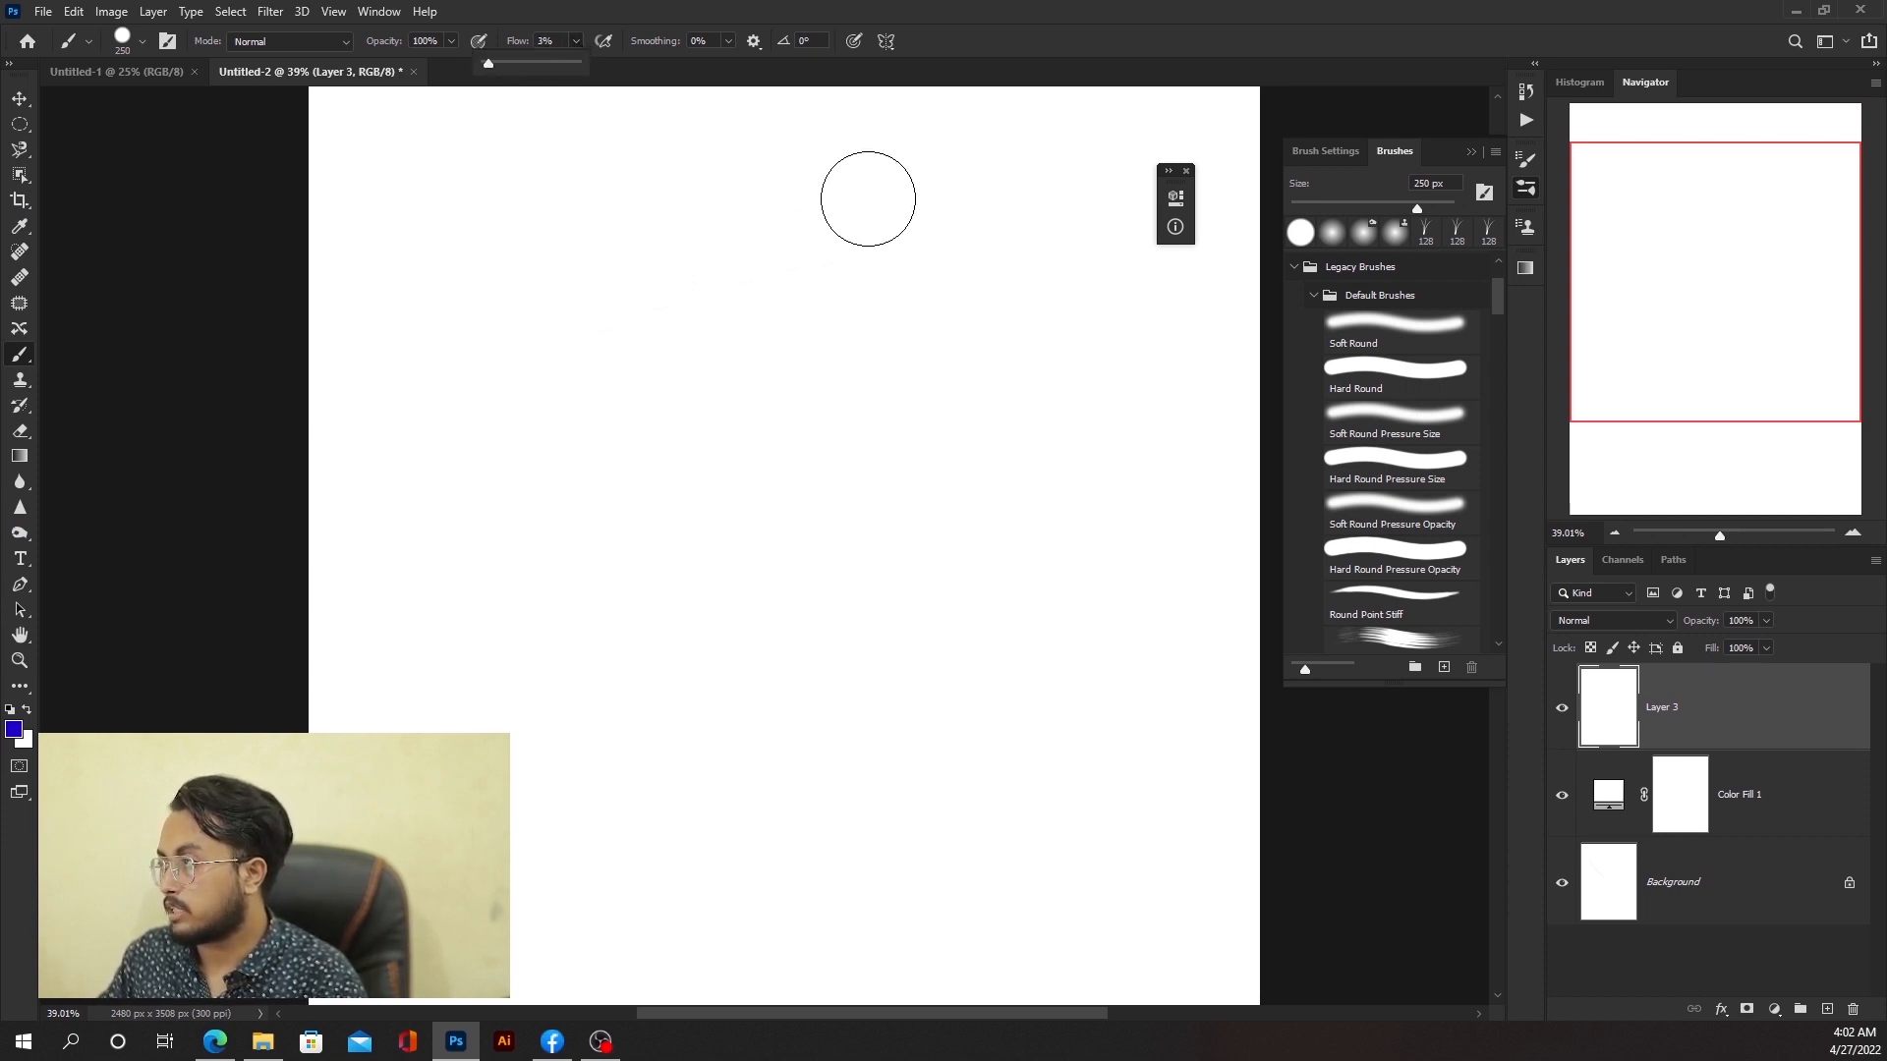
mouse_move(889, 210)
left_mouse_down()
mouse_move(655, 521)
mouse_move(670, 468)
mouse_move(875, 261)
left_mouse_up()
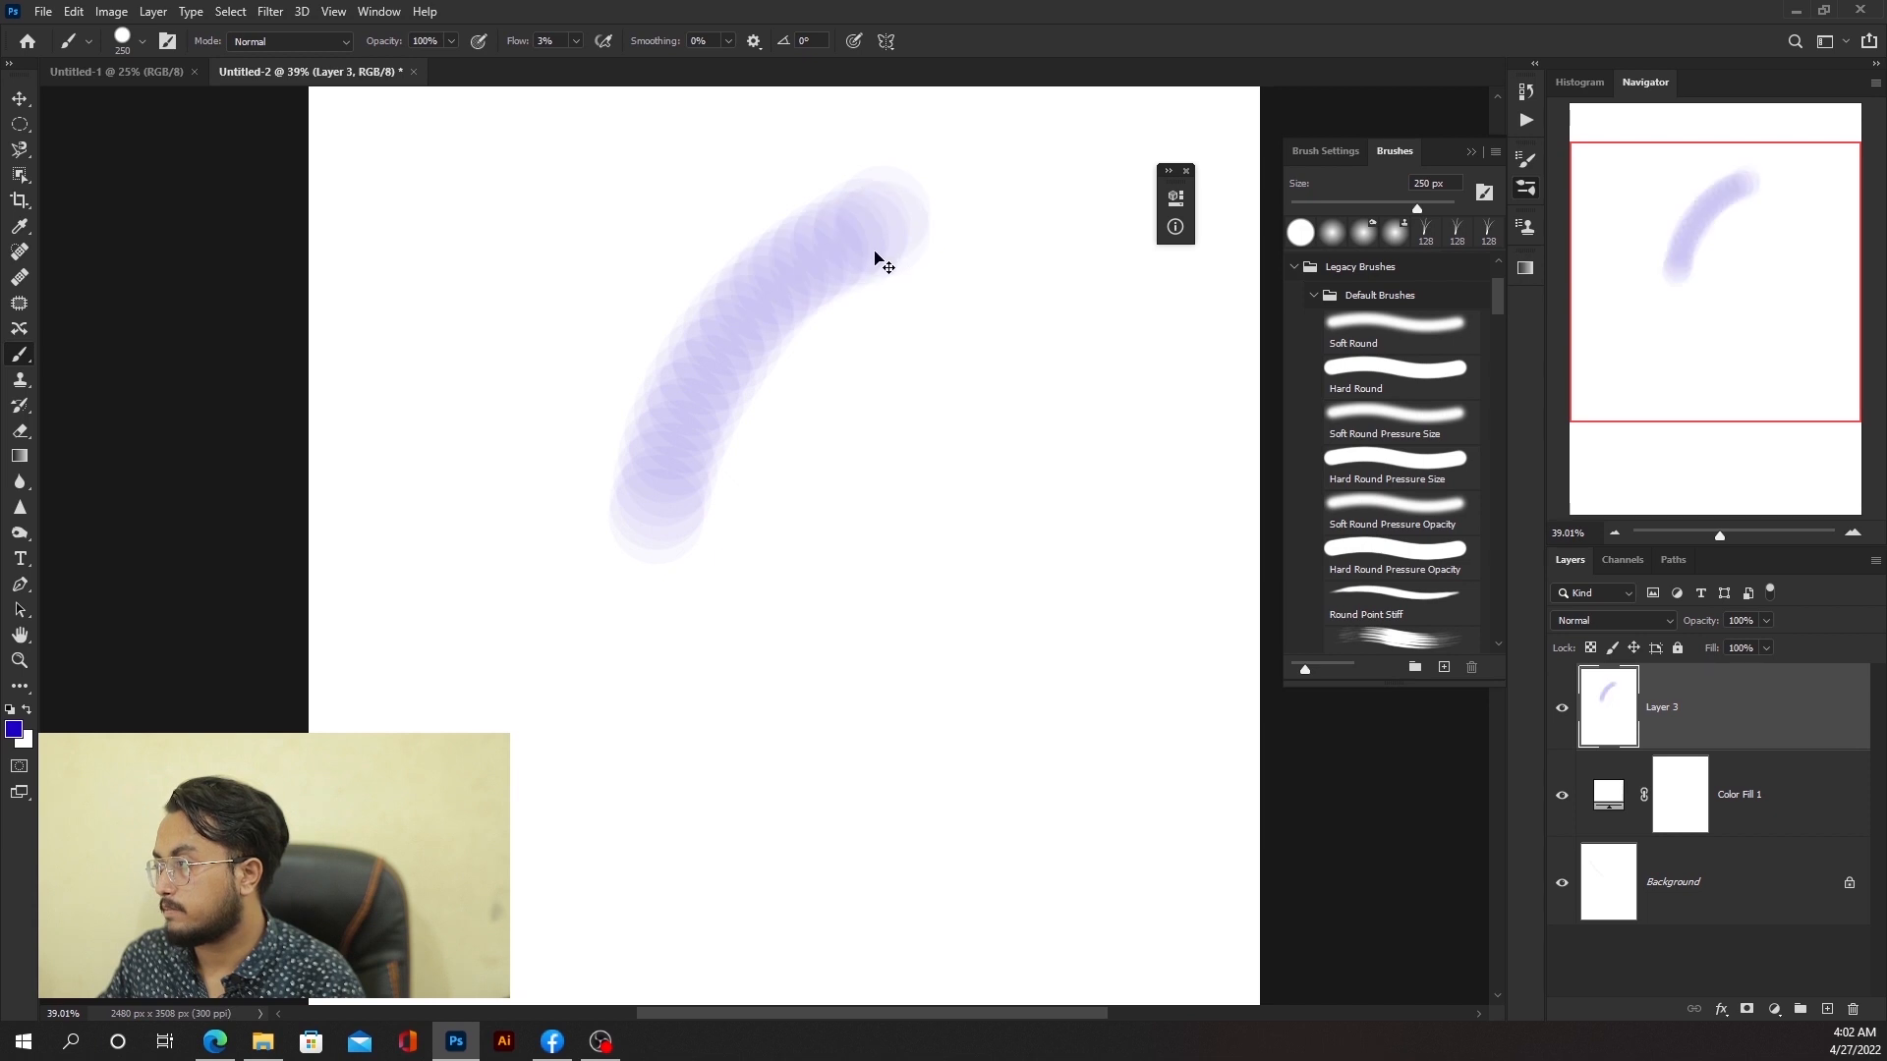
key("ctrl+z")
Step: Open Brush Settings and set the brush tip spacing to 1%
left_click(1325, 150)
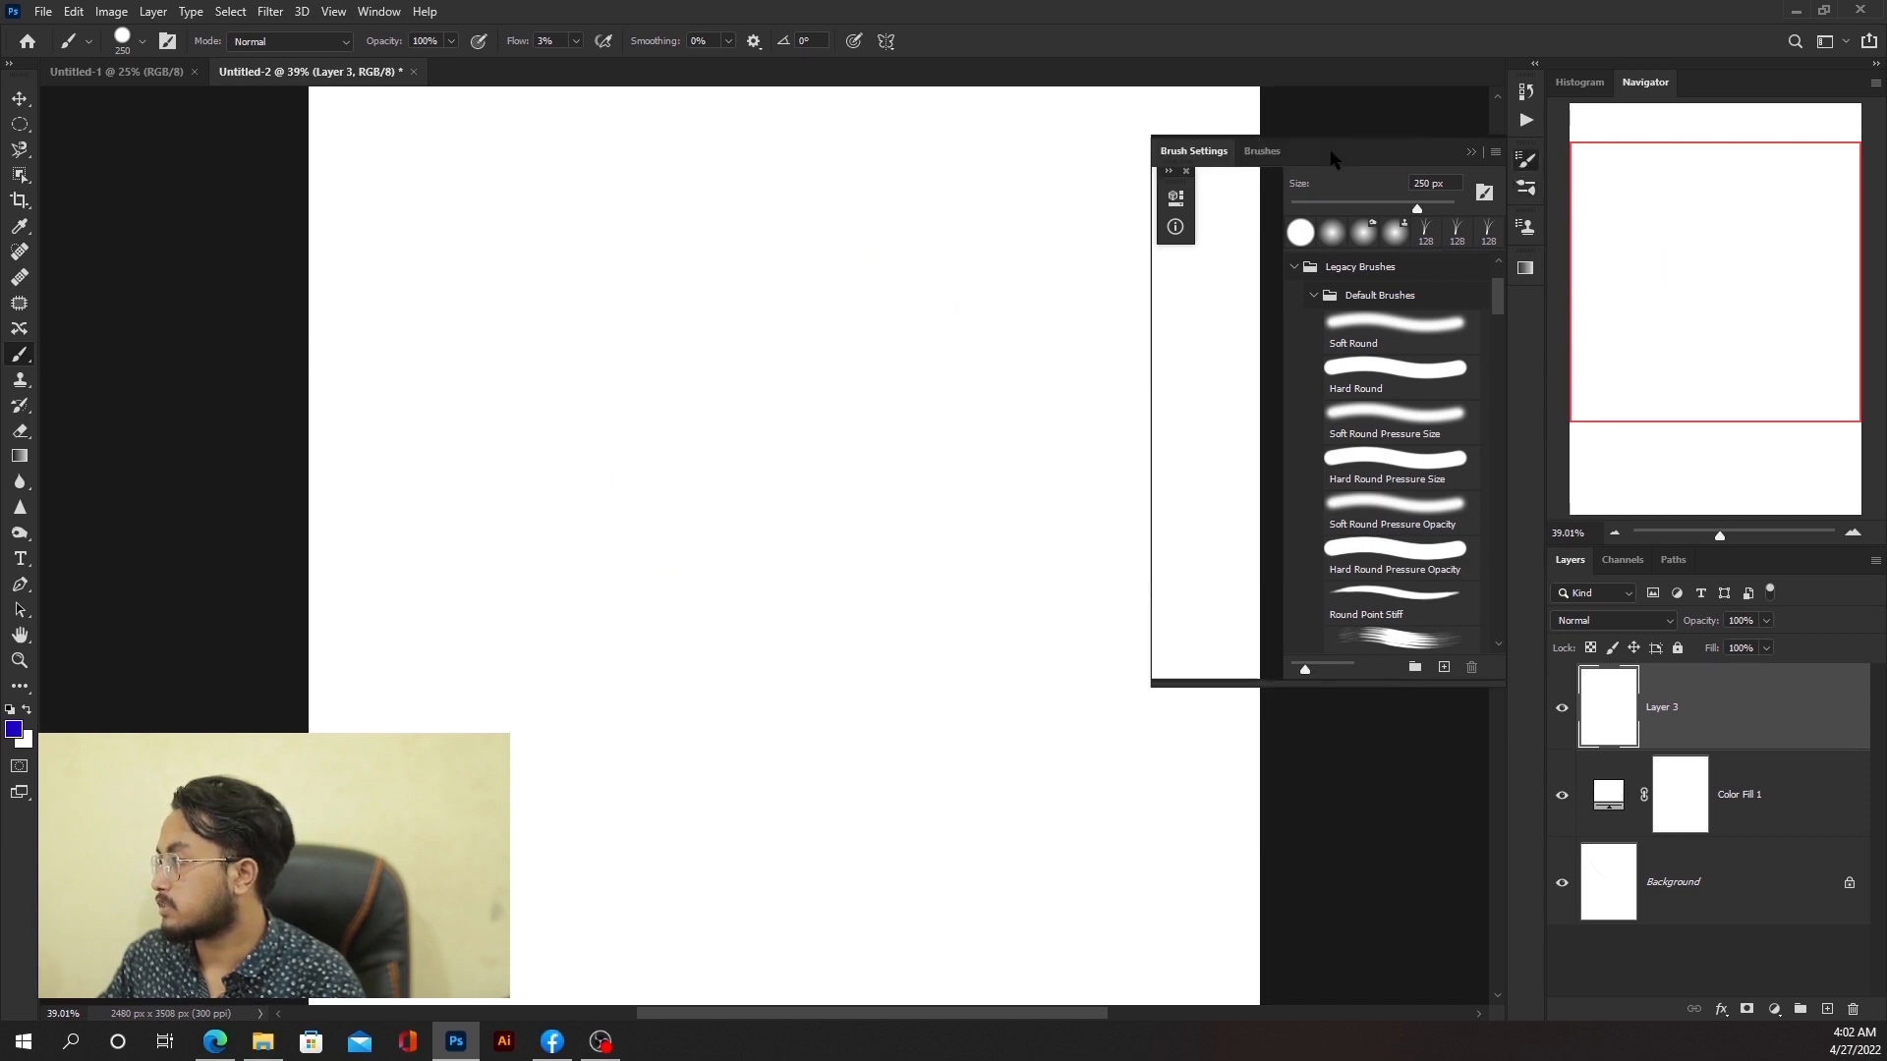
left_click_drag(1320, 510, 1296, 507)
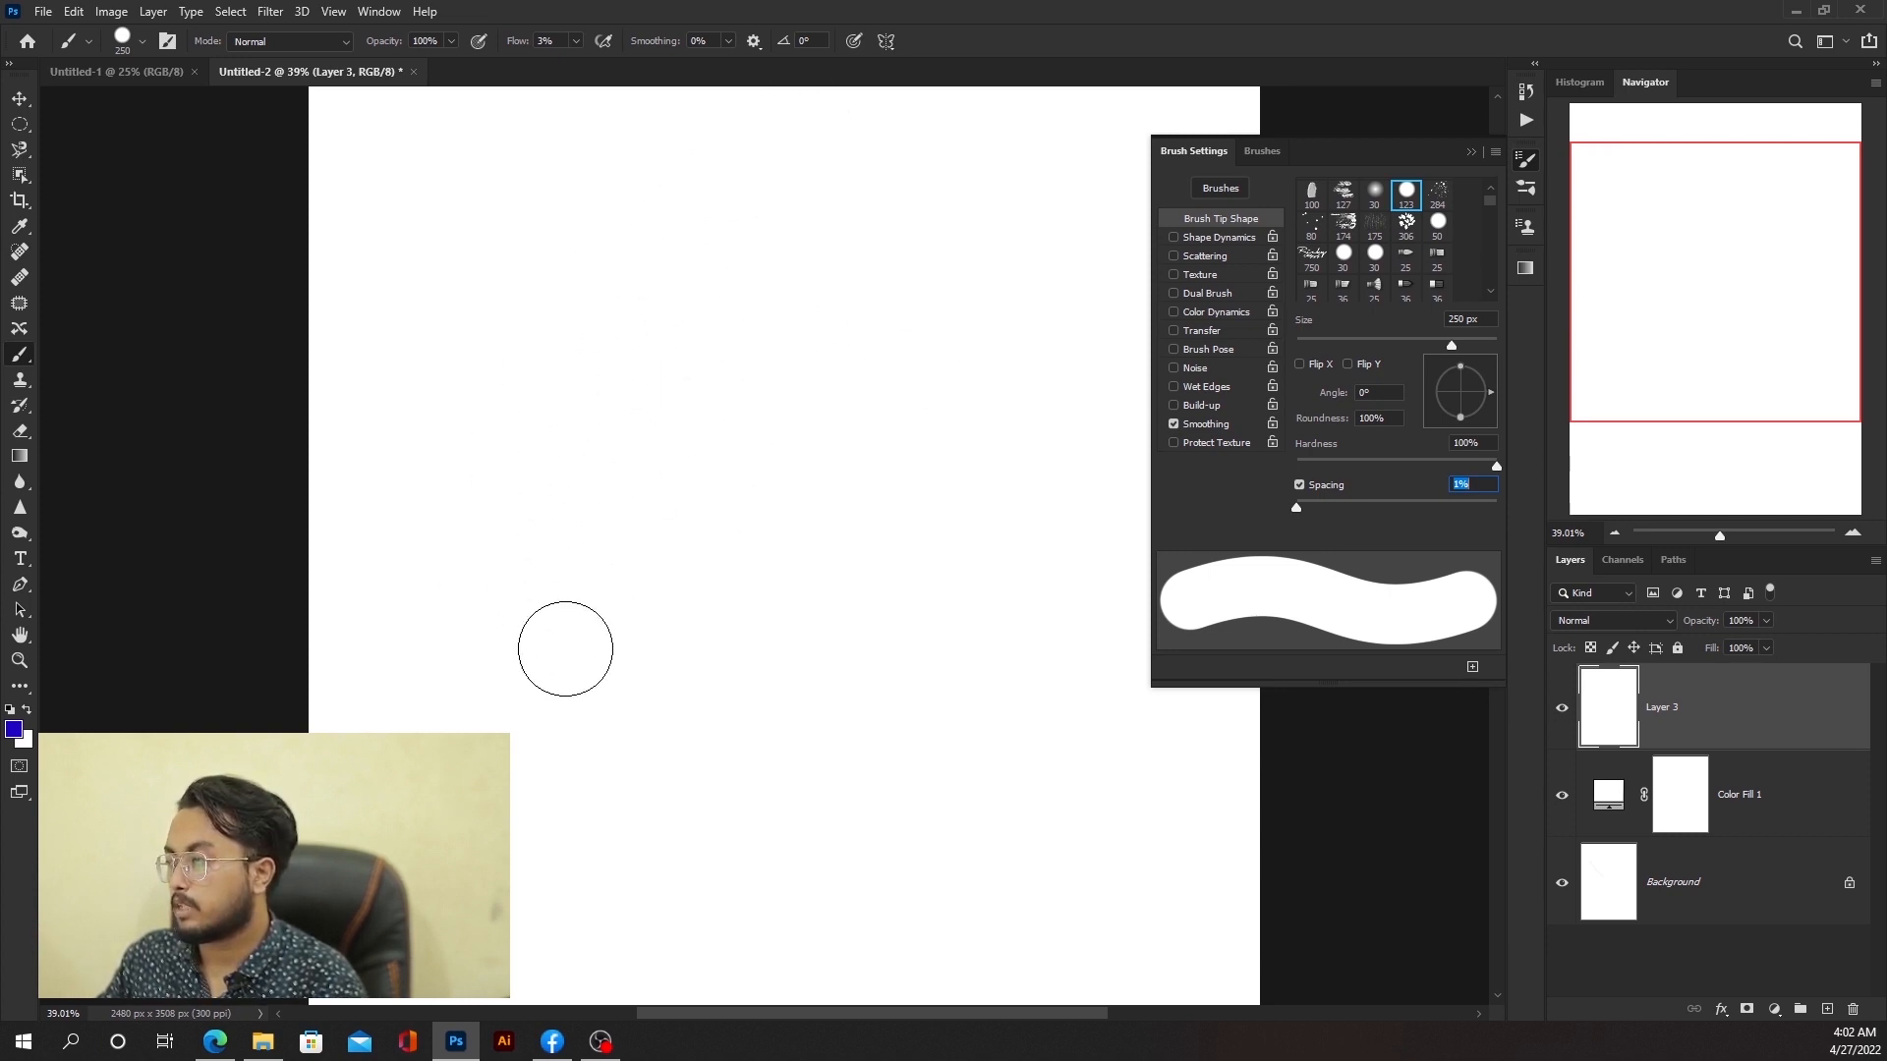
Step: Paint a broad curved test stroke across the canvas with the soft low-flow brush
mouse_move(579, 570)
left_mouse_down()
mouse_move(779, 320)
mouse_move(578, 608)
left_mouse_up()
key("ctrl+z")
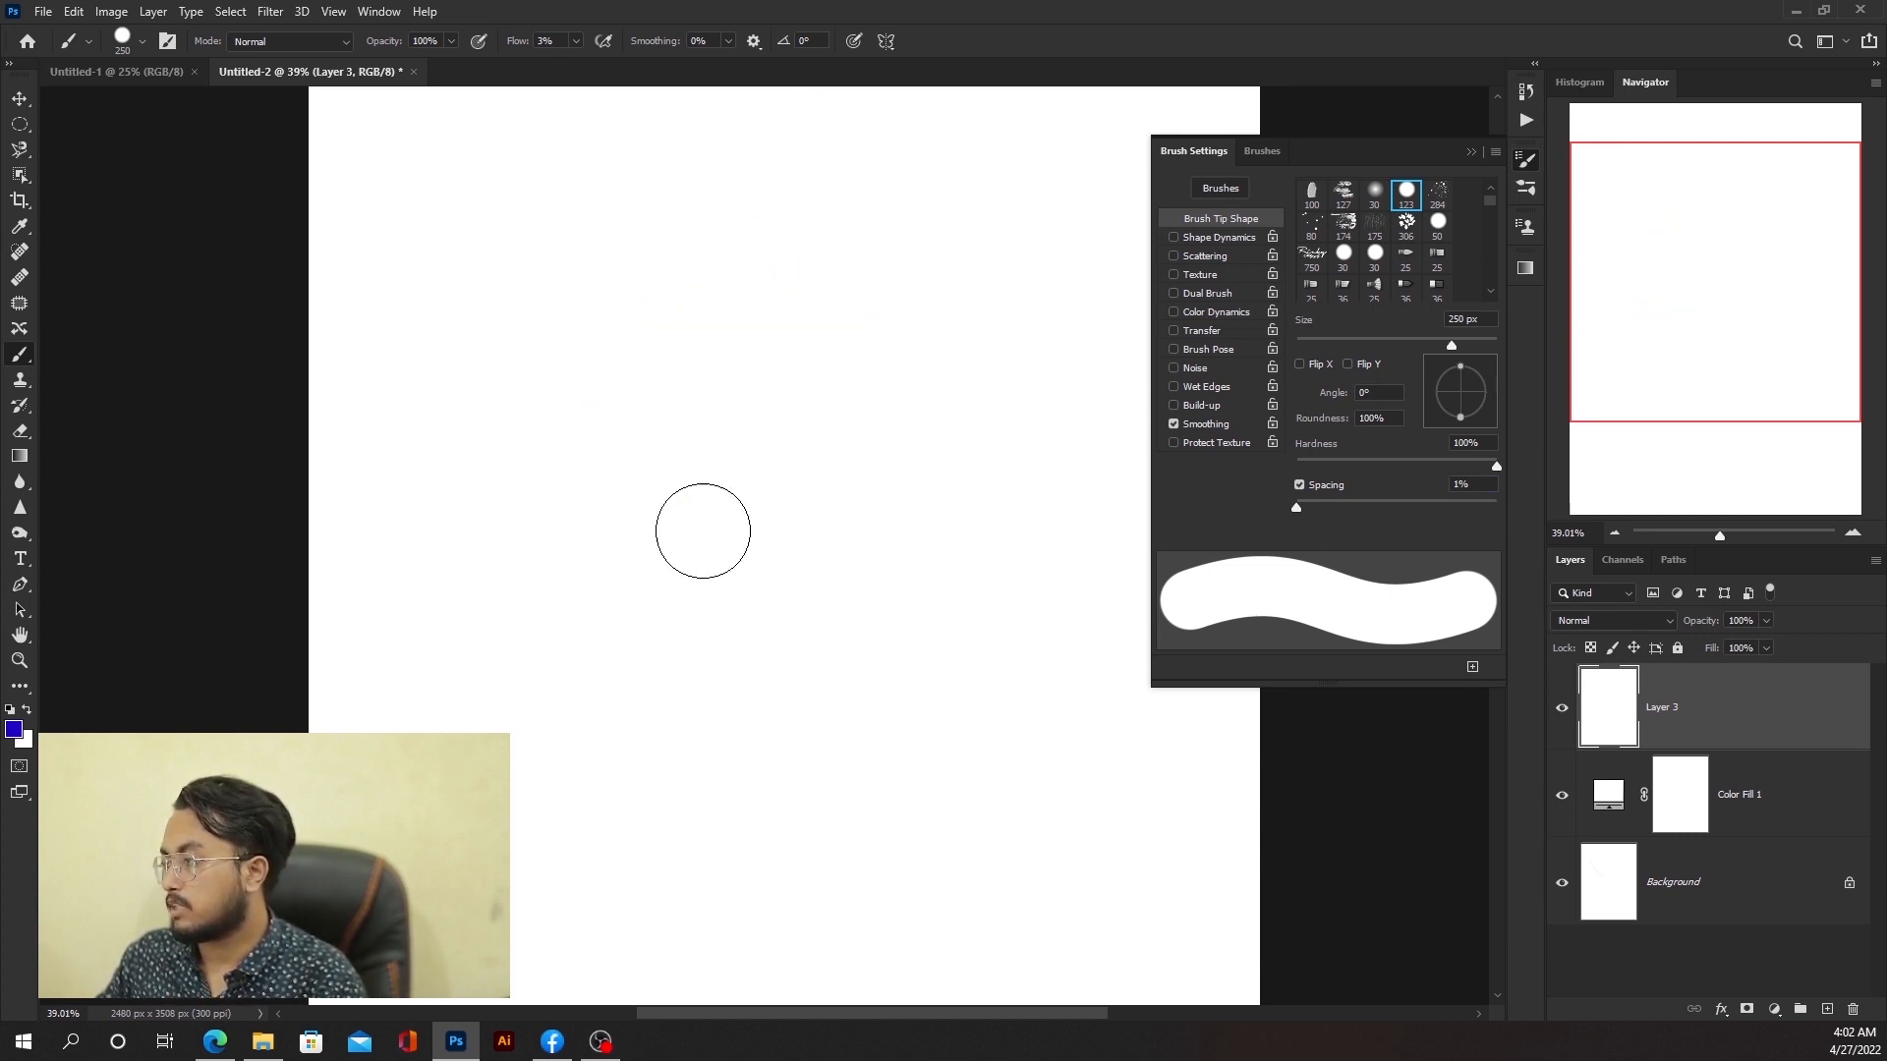
scroll(699, 421, "up", 4)
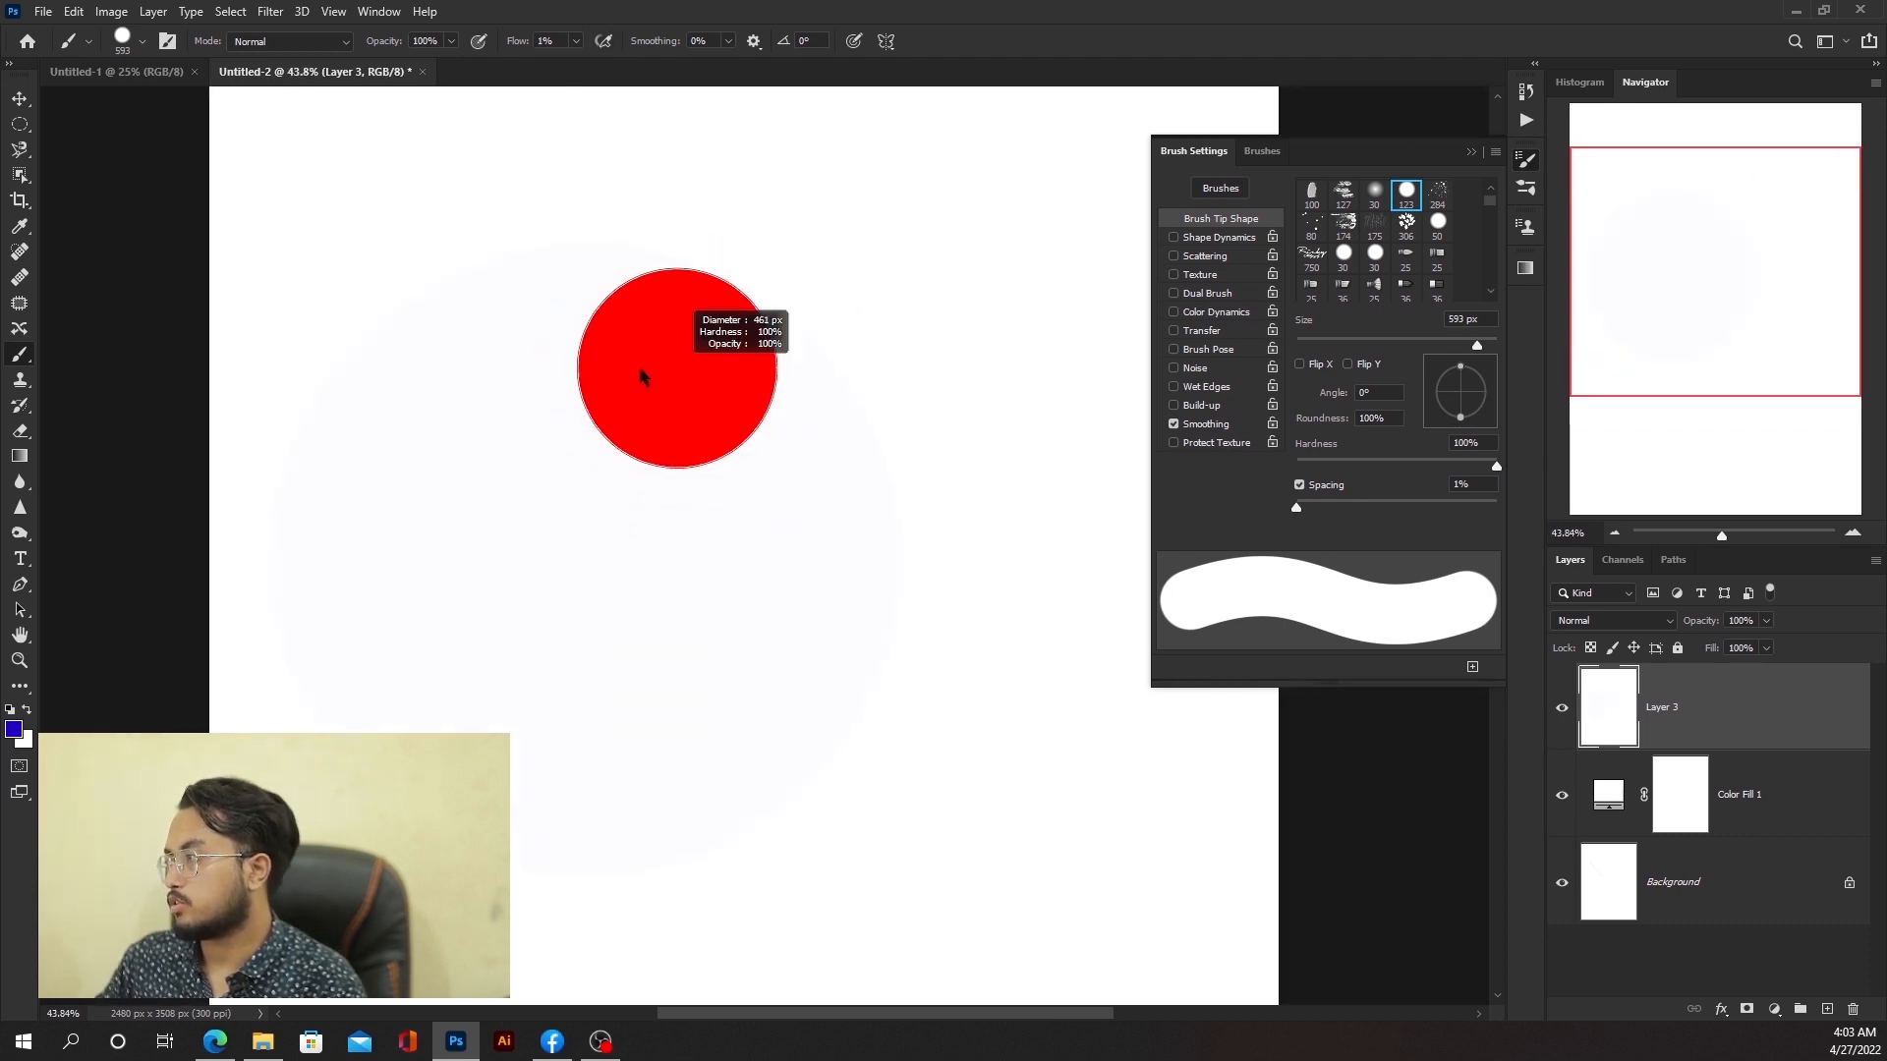
mouse_move(641, 369)
left_mouse_down()
mouse_move(546, 417)
mouse_move(581, 361)
mouse_move(678, 467)
left_mouse_up()
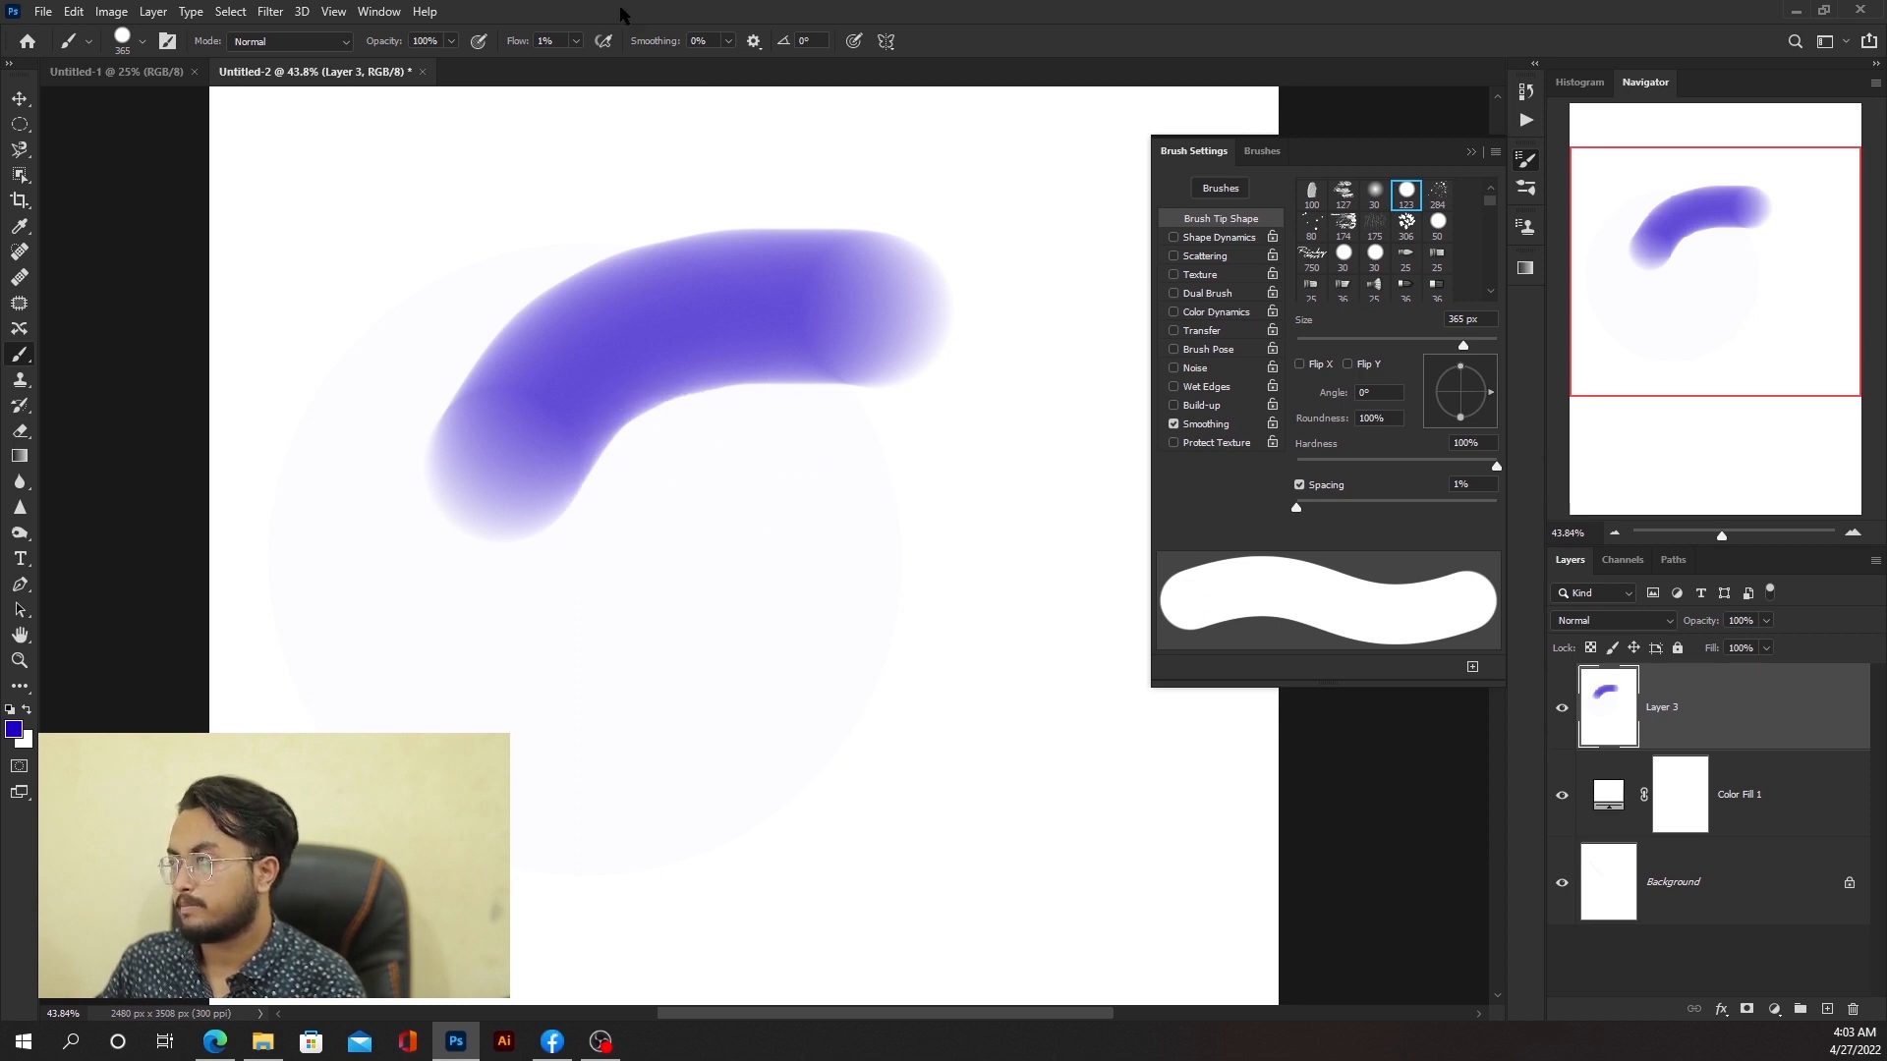
Step: Set the flow to 100% and paint a solid curved stroke below the first one
left_click(577, 46)
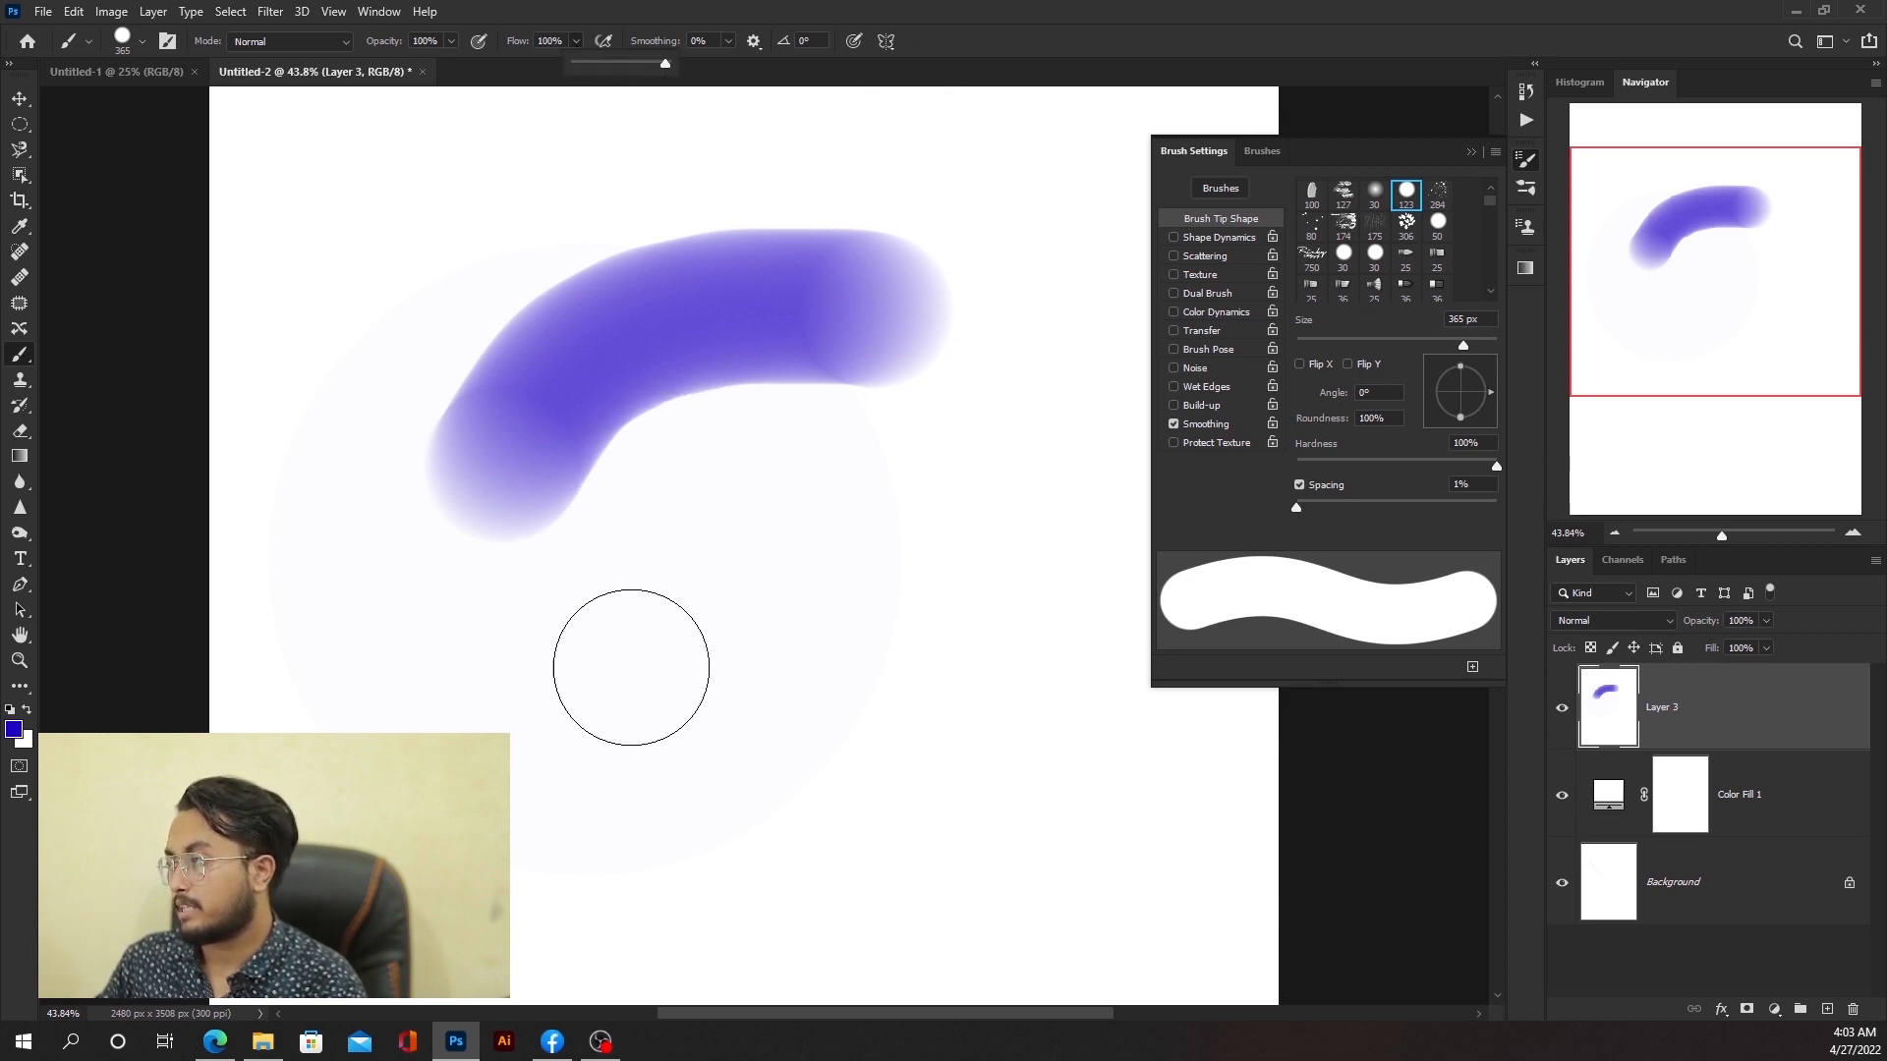
mouse_move(593, 716)
left_mouse_down()
mouse_move(769, 561)
mouse_move(893, 558)
left_mouse_up()
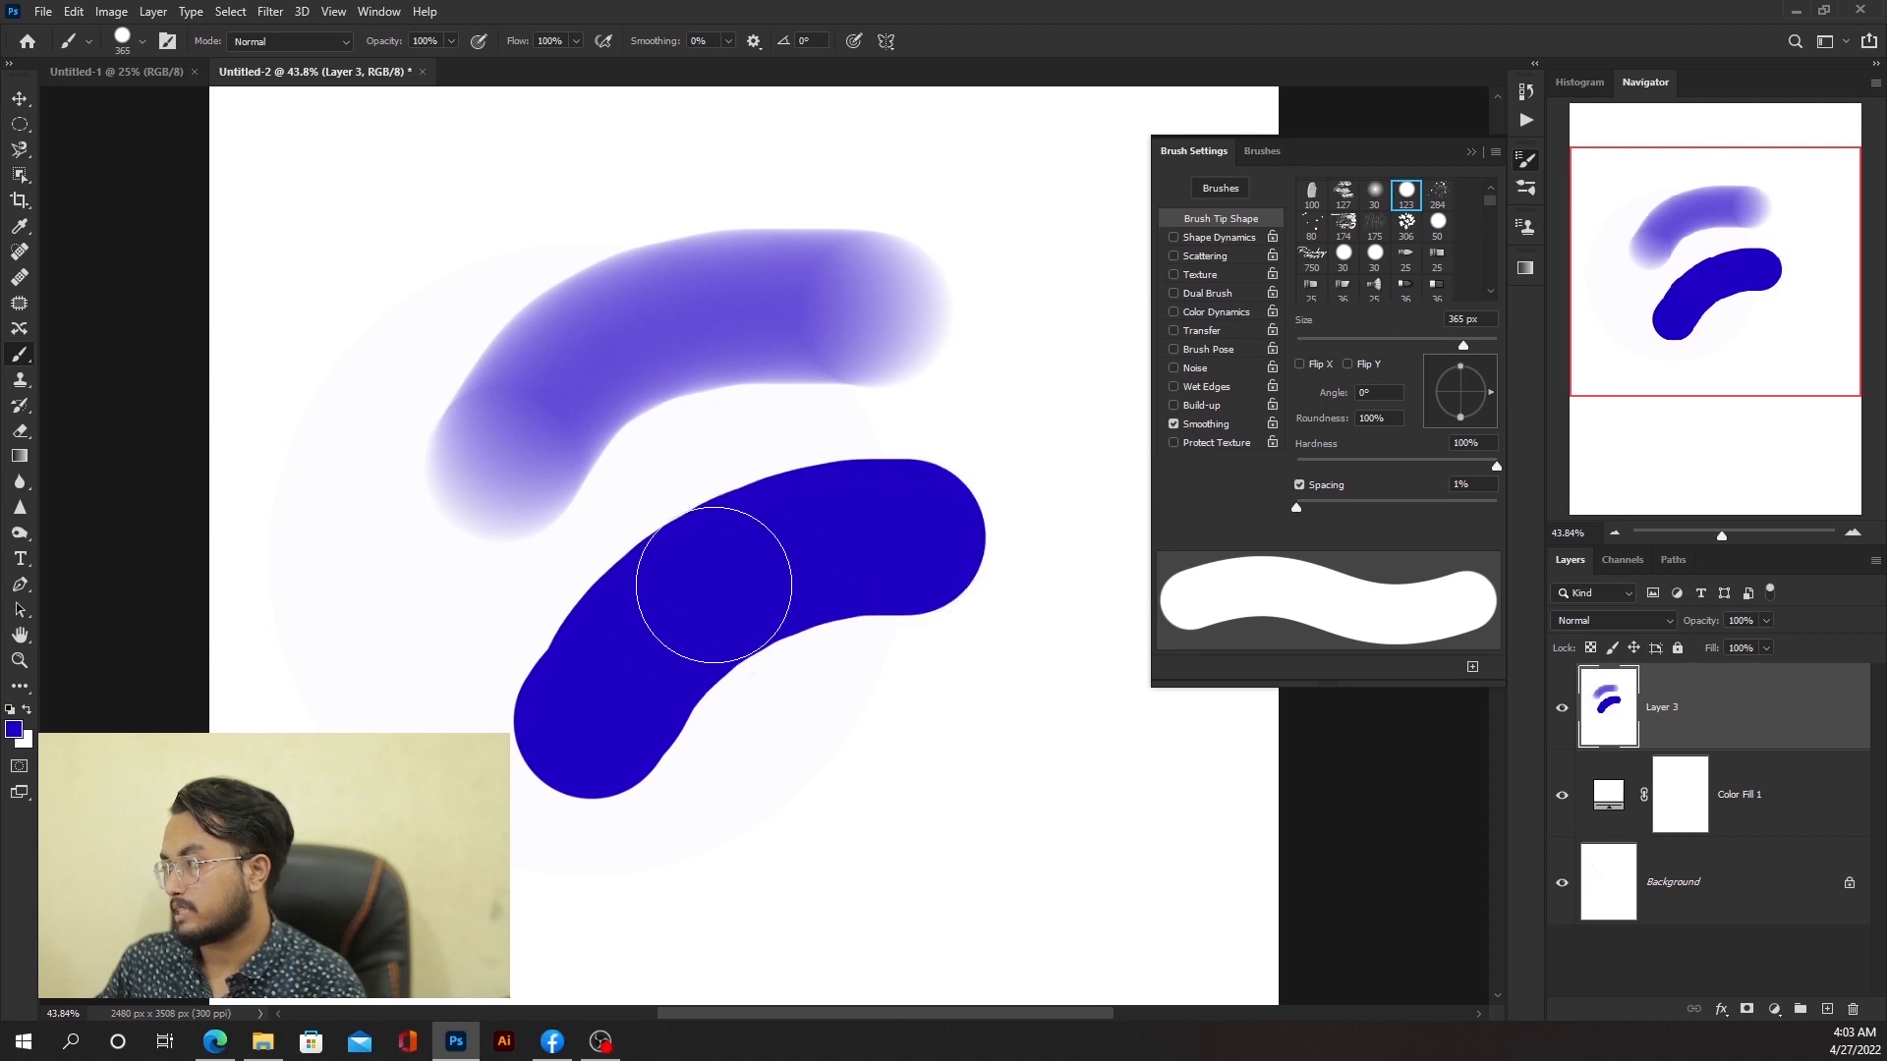
Step: Reduce the brush size to 140 px and set the flow to 1%
scroll(696, 317, "down", 5)
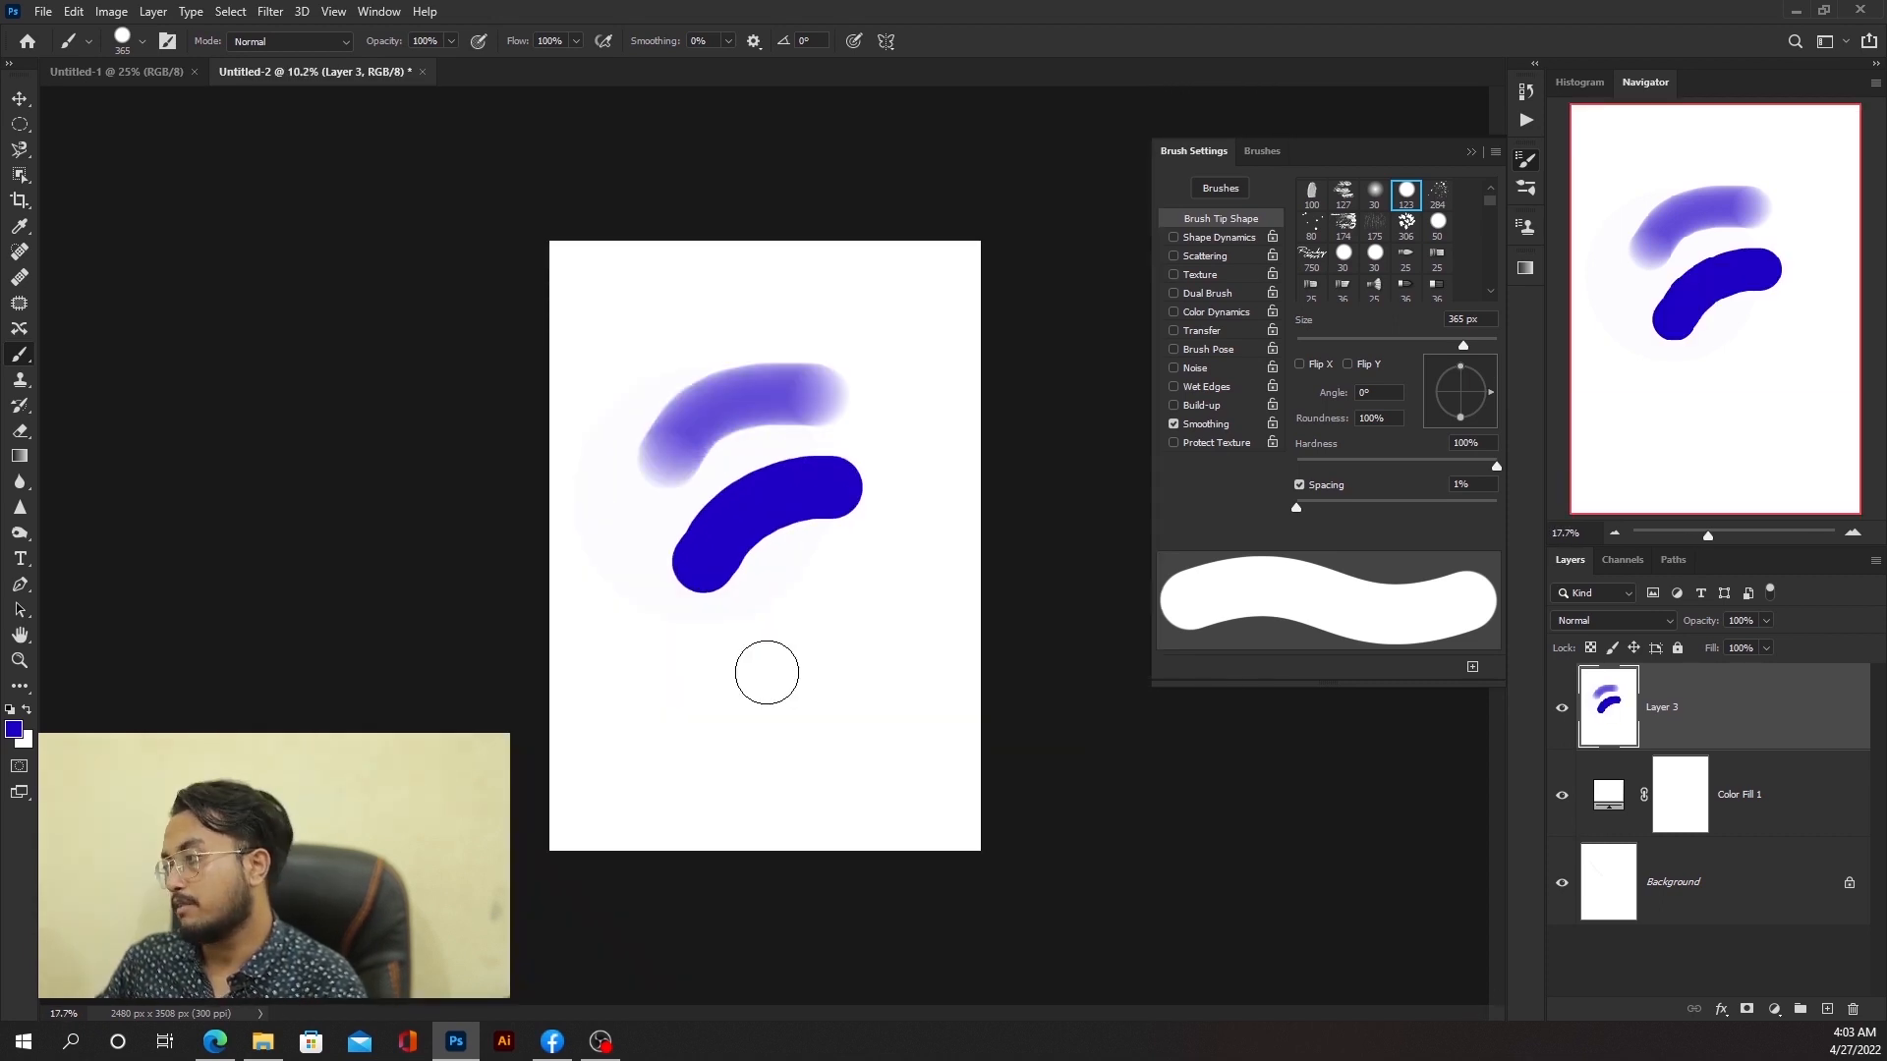
scroll(767, 672, "up", 3)
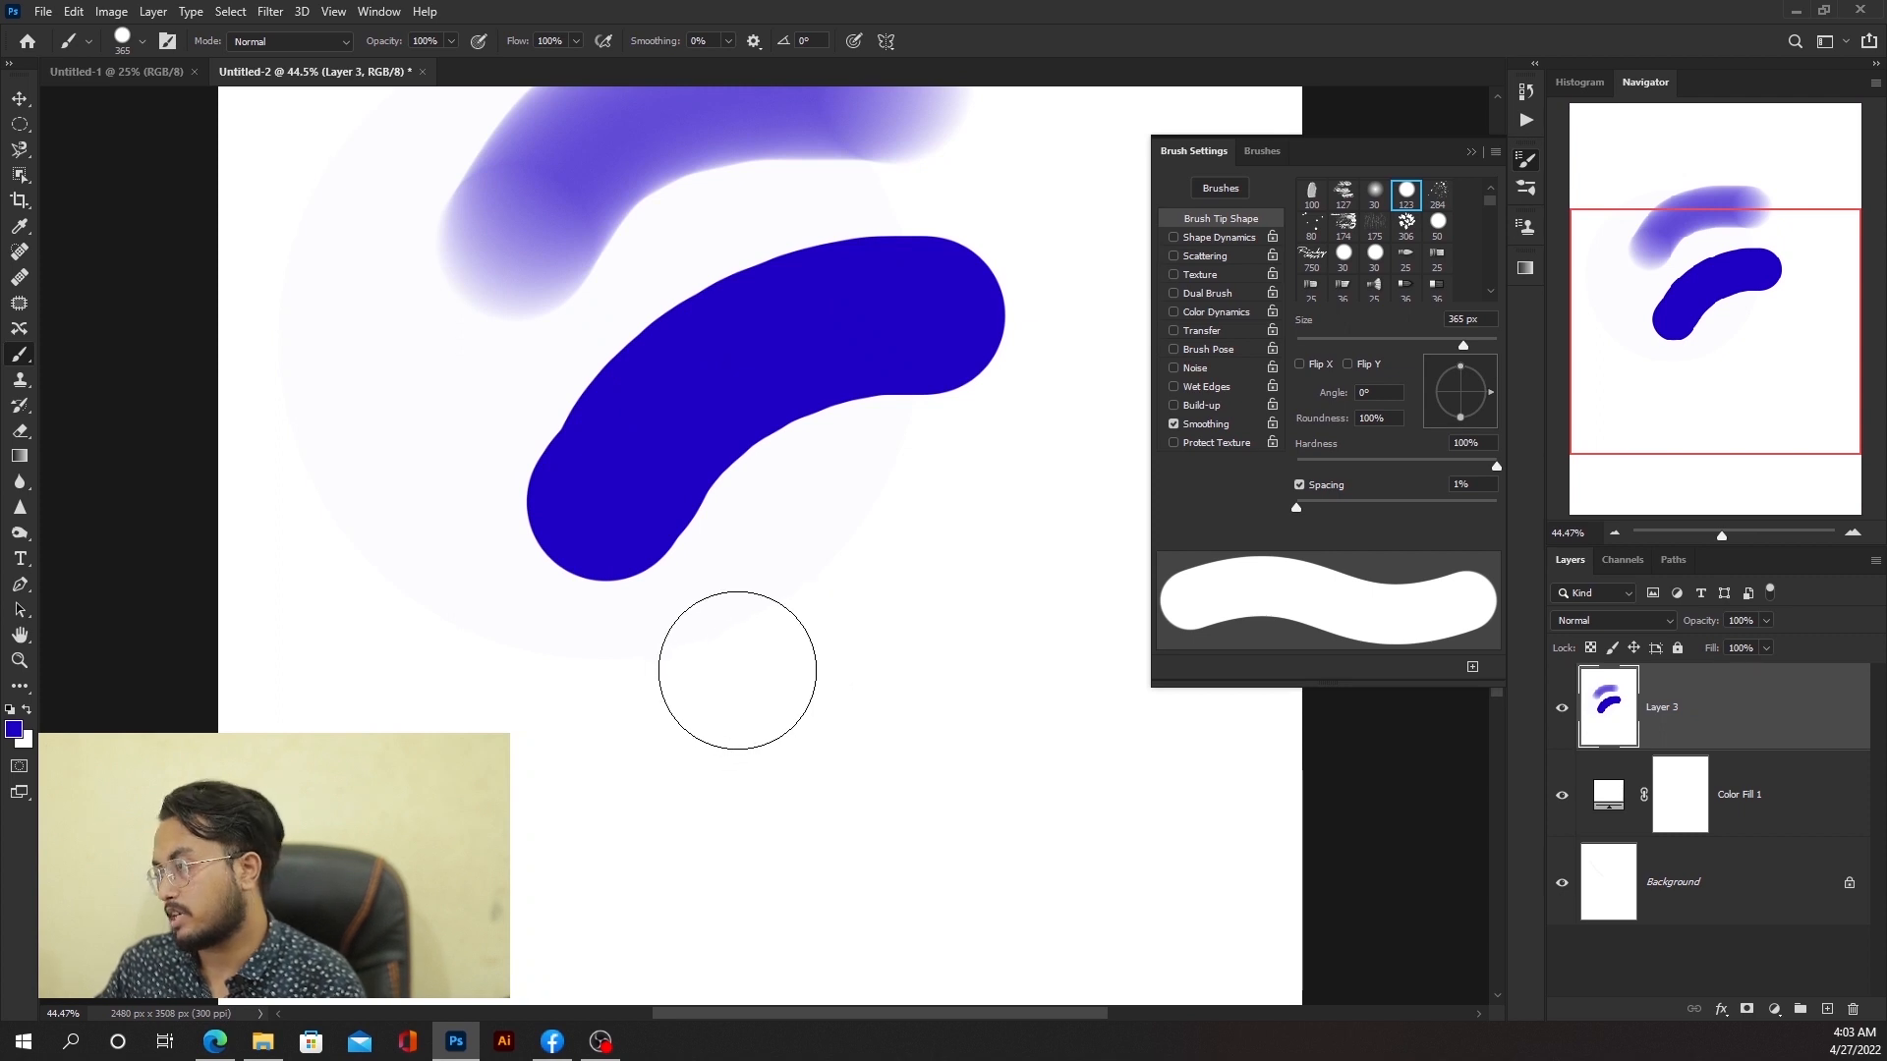
key("bracketleft")
key("bracketleft")
key("bracketleft")
key("bracketleft")
key("bracketleft")
key("bracketleft")
key("bracketleft")
key("bracketleft")
key("bracketleft")
key("bracketleft")
key("bracketleft")
key("bracketleft")
left_click(576, 41)
left_click_drag(573, 64, 393, 92)
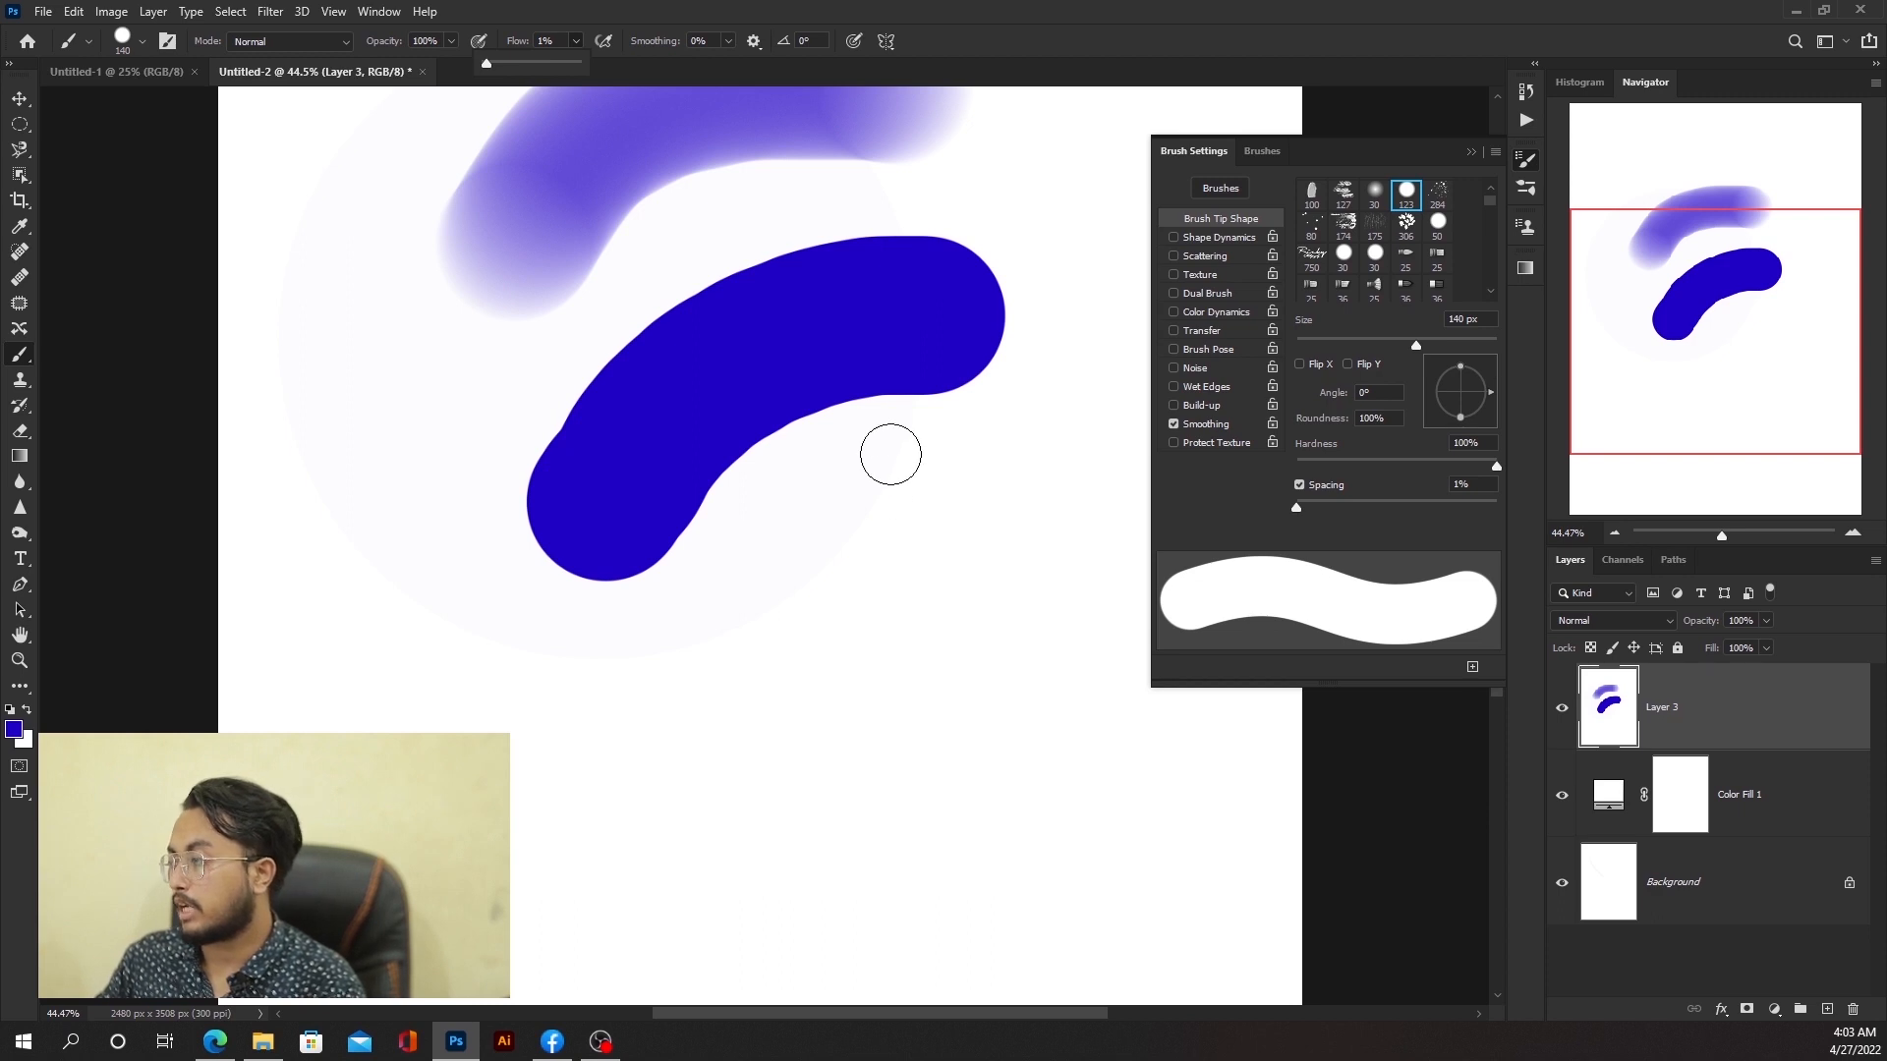
Step: Paint a vertical stroke and a back-and-forth horizontal stroke with the 1% flow brush
scroll(891, 455, "up", 1)
scroll(886, 483, "down", 3)
scroll(901, 617, "up", 8)
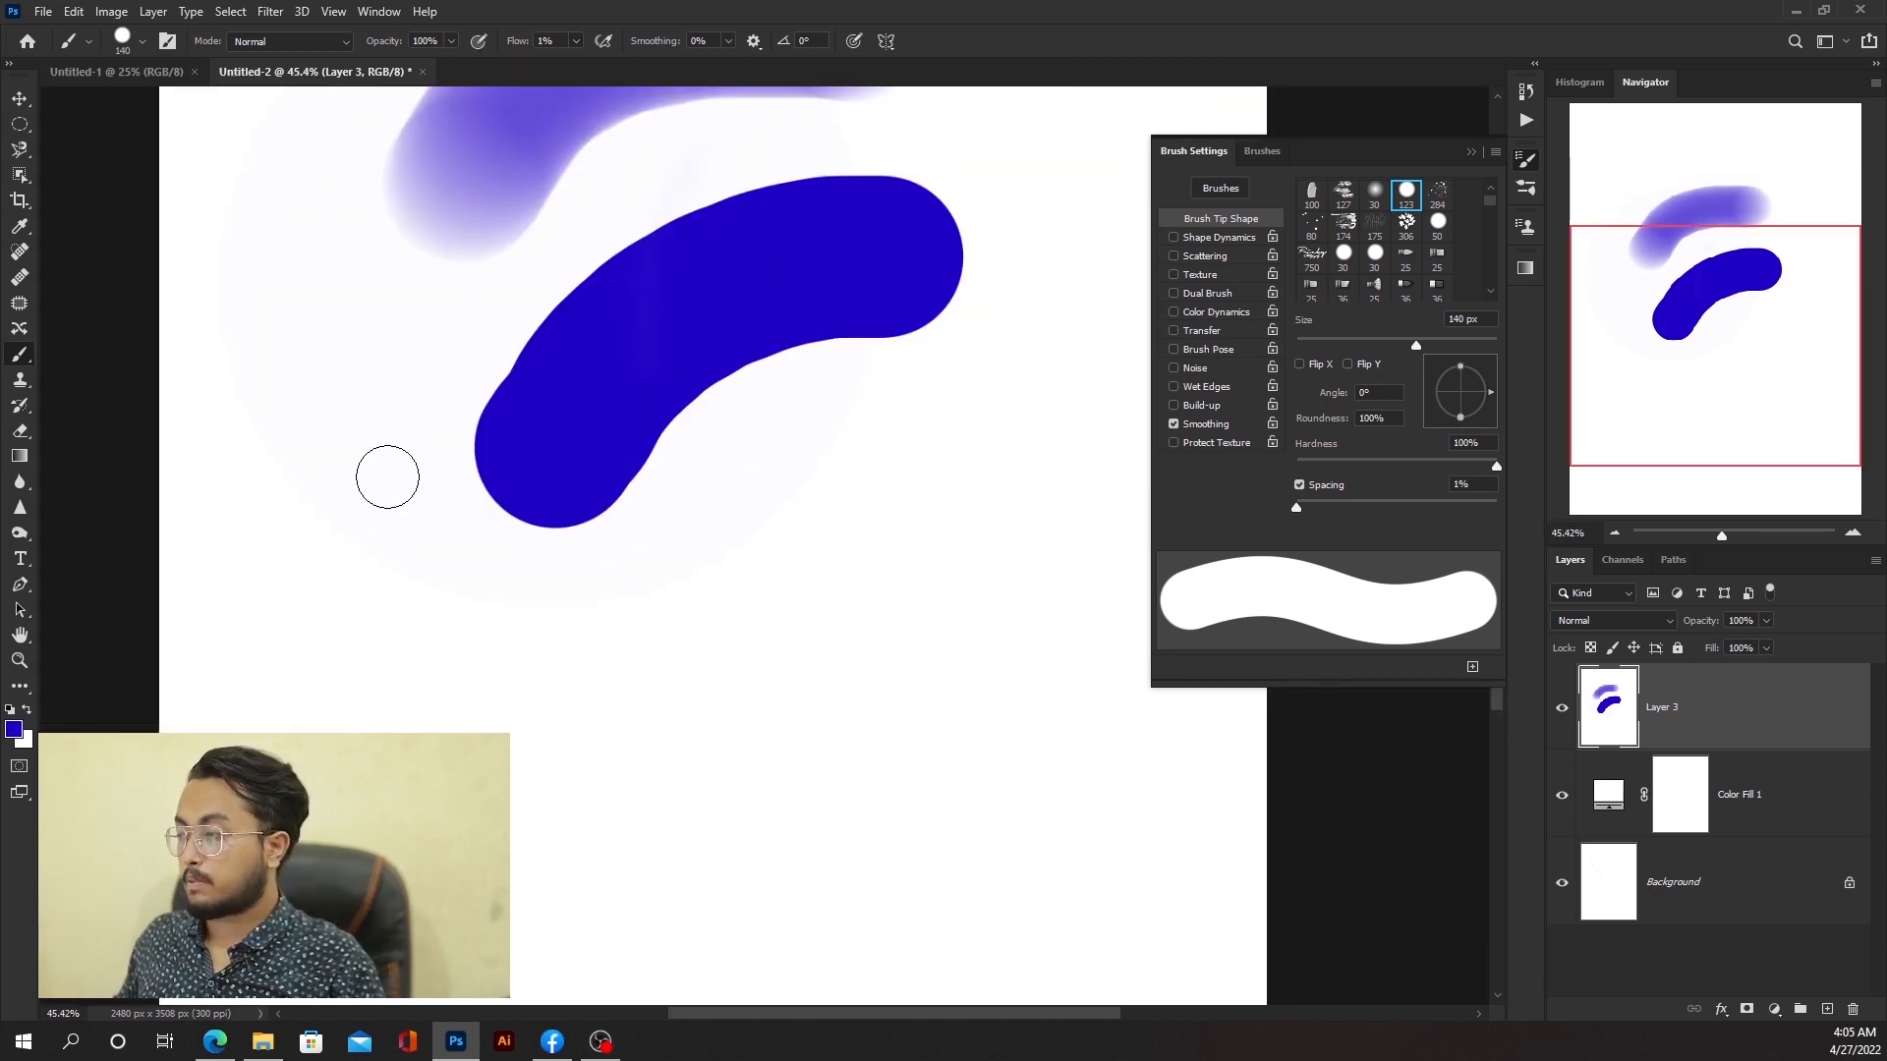
mouse_move(388, 471)
left_mouse_down()
mouse_move(384, 714)
mouse_move(531, 816)
left_mouse_up()
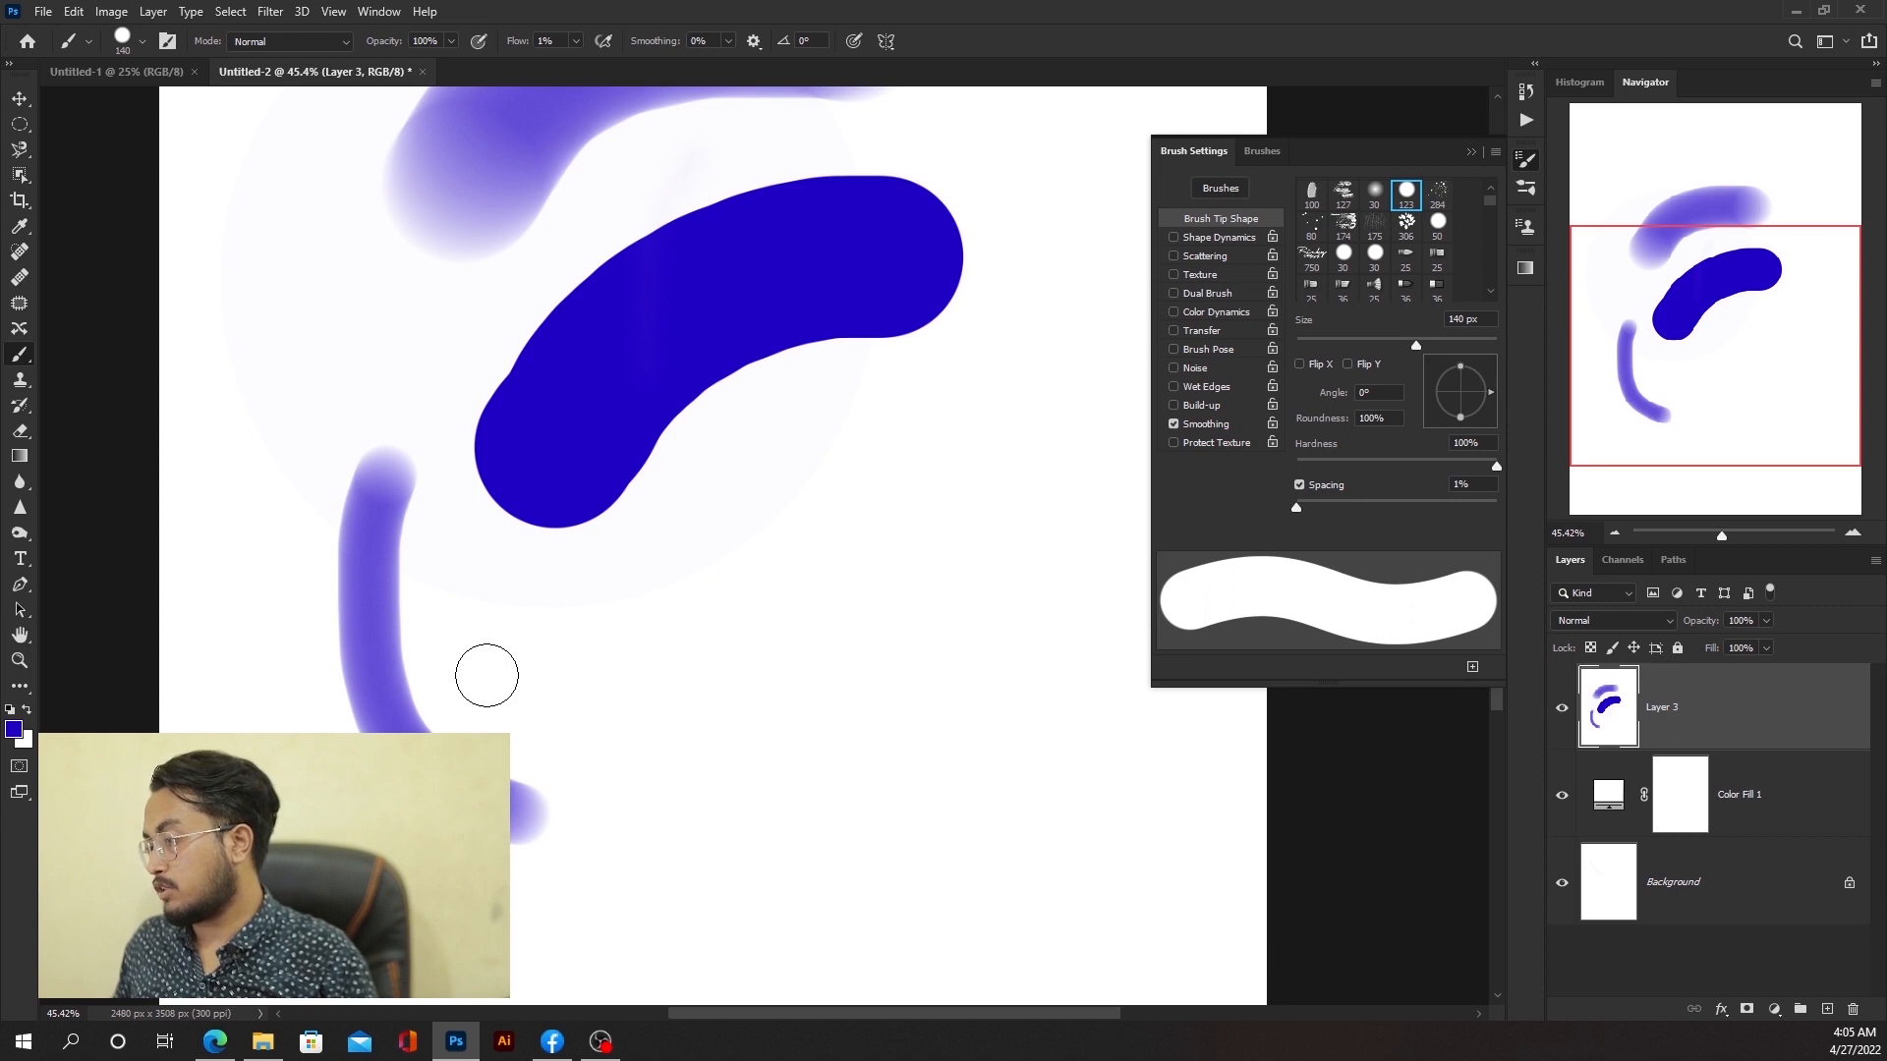
mouse_move(486, 675)
left_mouse_down()
mouse_move(860, 589)
mouse_move(932, 593)
left_mouse_up()
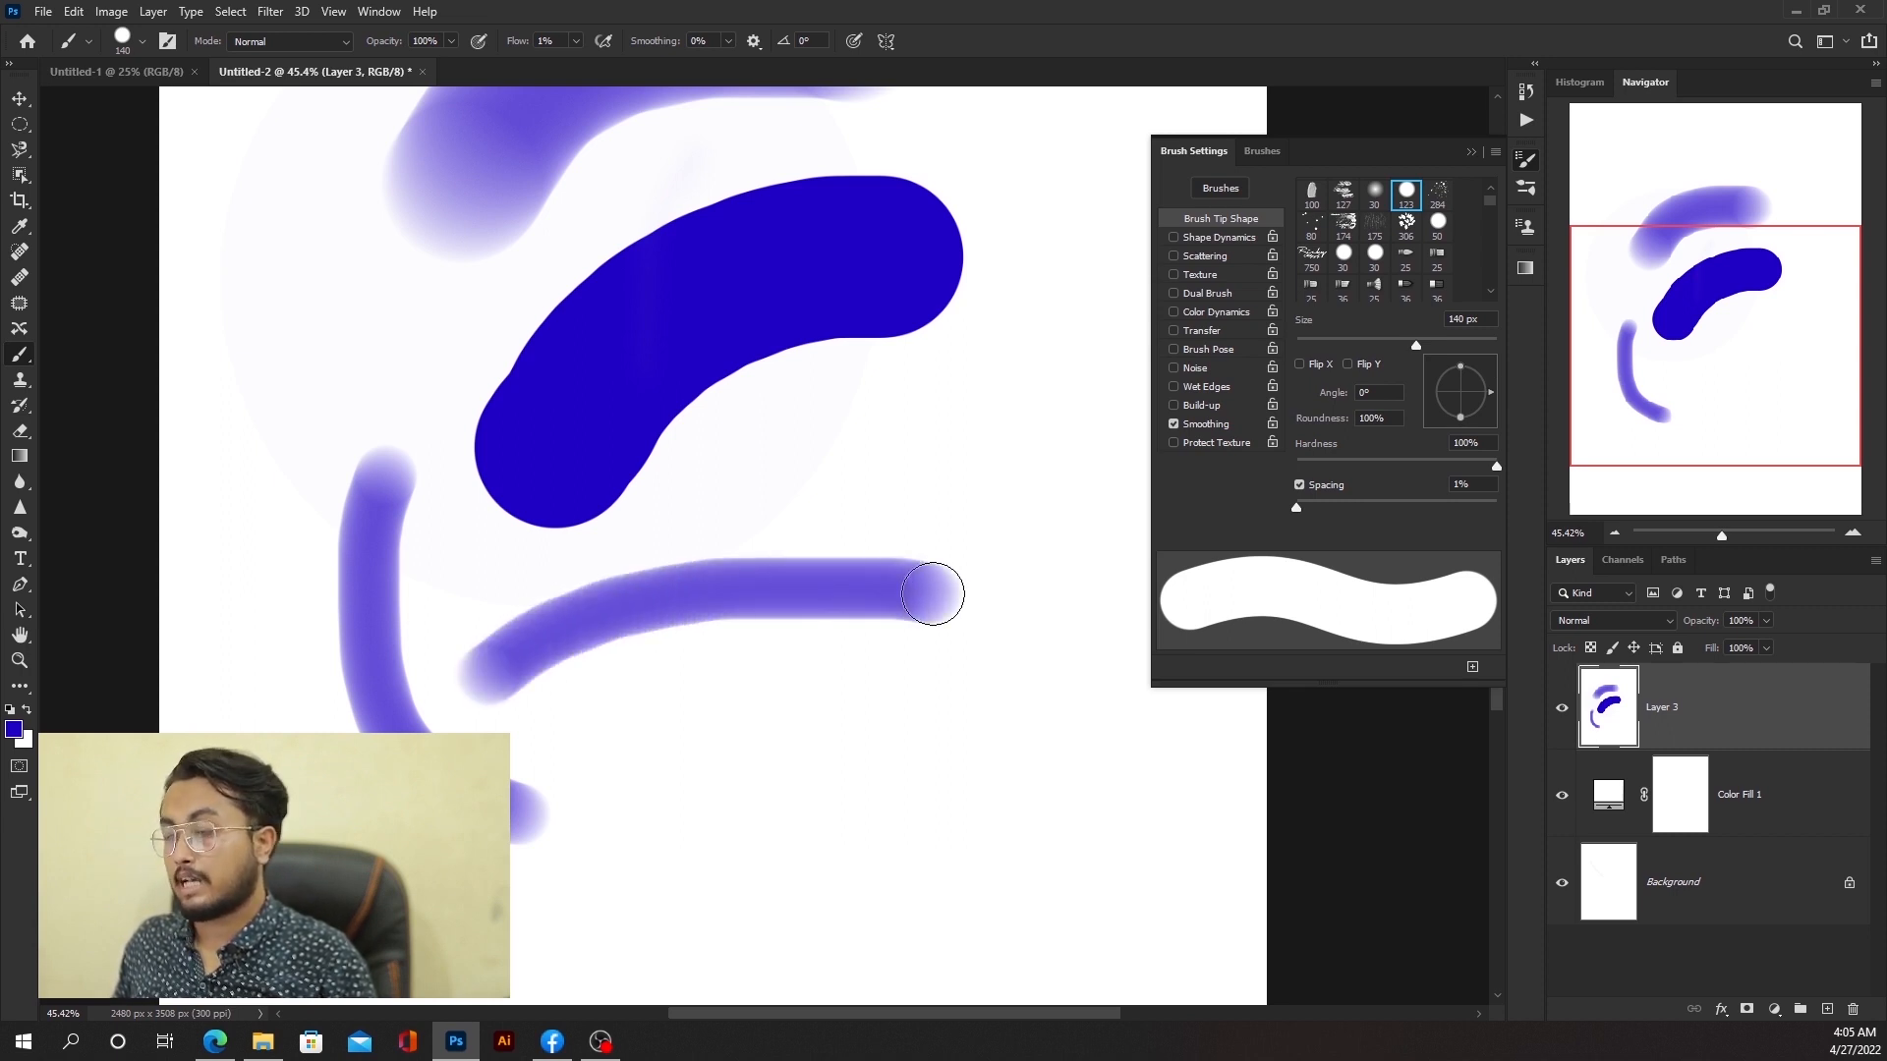
mouse_move(932, 594)
left_mouse_down()
mouse_move(682, 600)
mouse_move(544, 660)
mouse_move(579, 617)
left_mouse_up()
Step: Set the opacity to 13% and paint wide light strokes across the lower canvas, overlapping a second pass
left_click(450, 43)
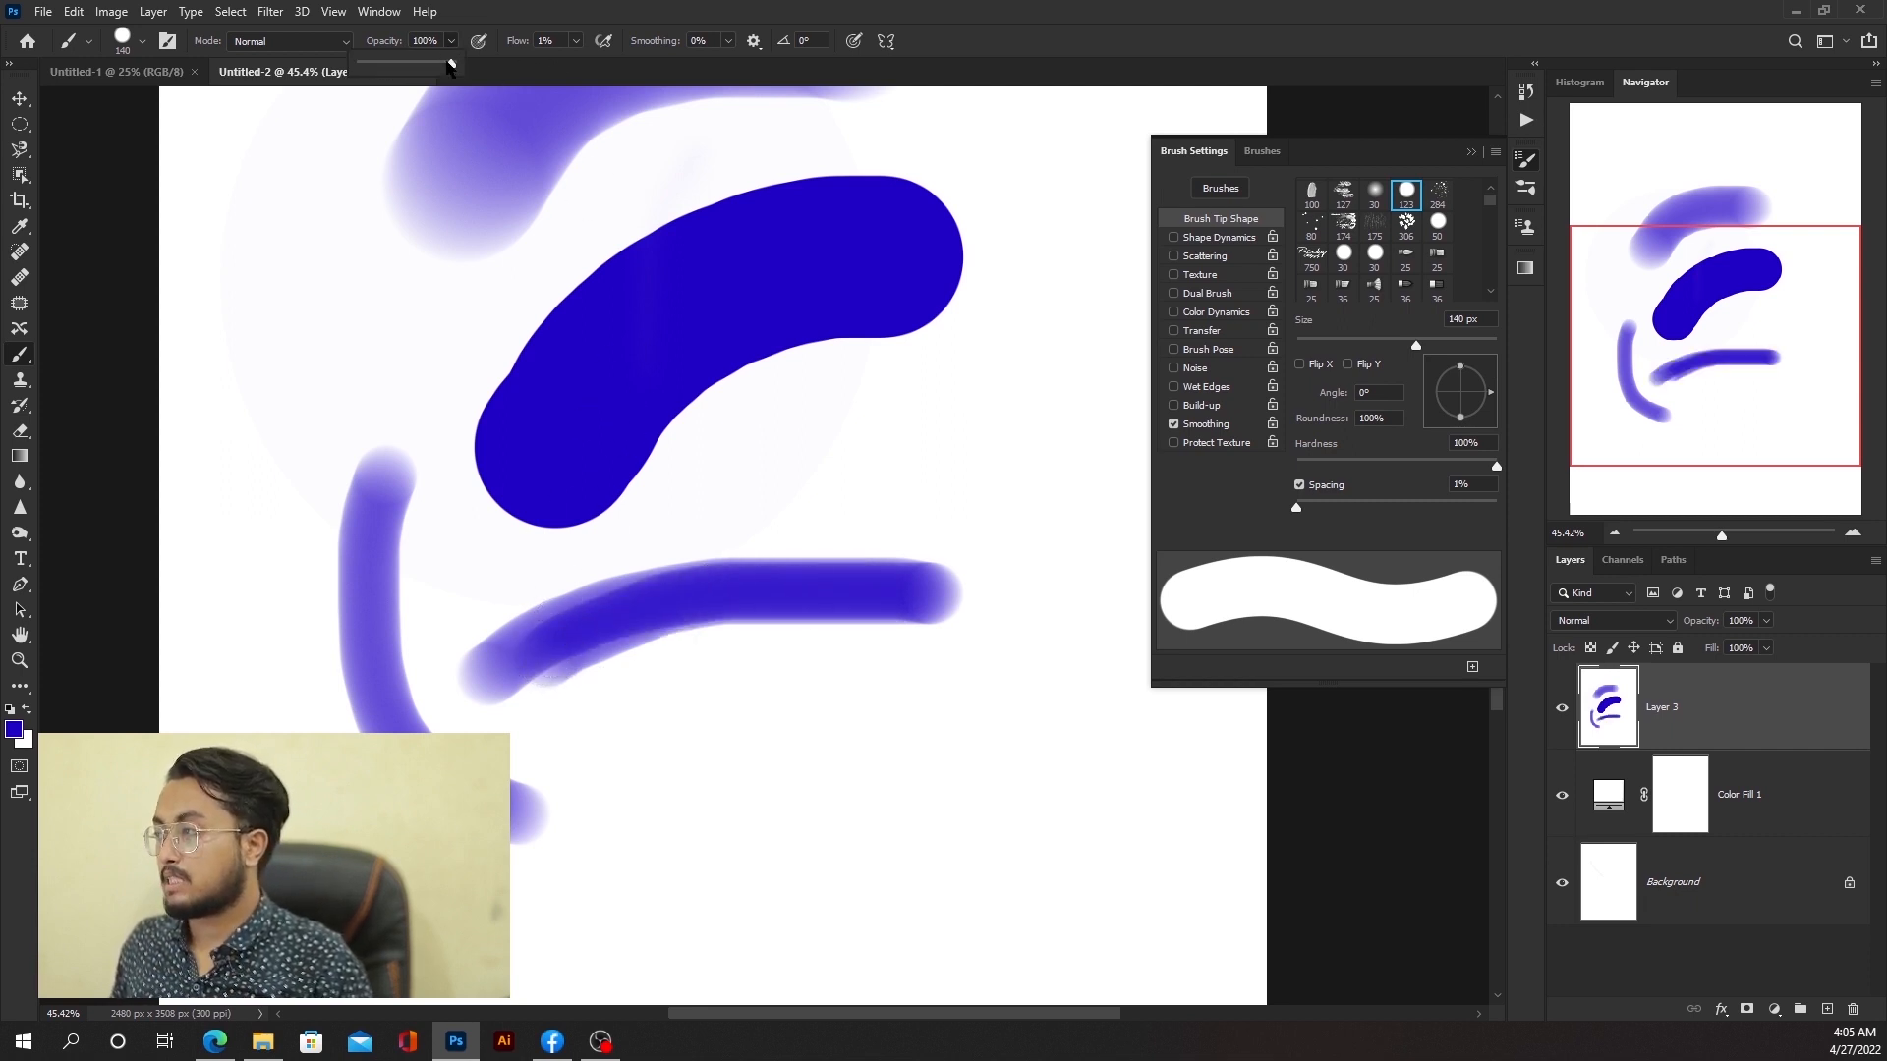
left_click(452, 40)
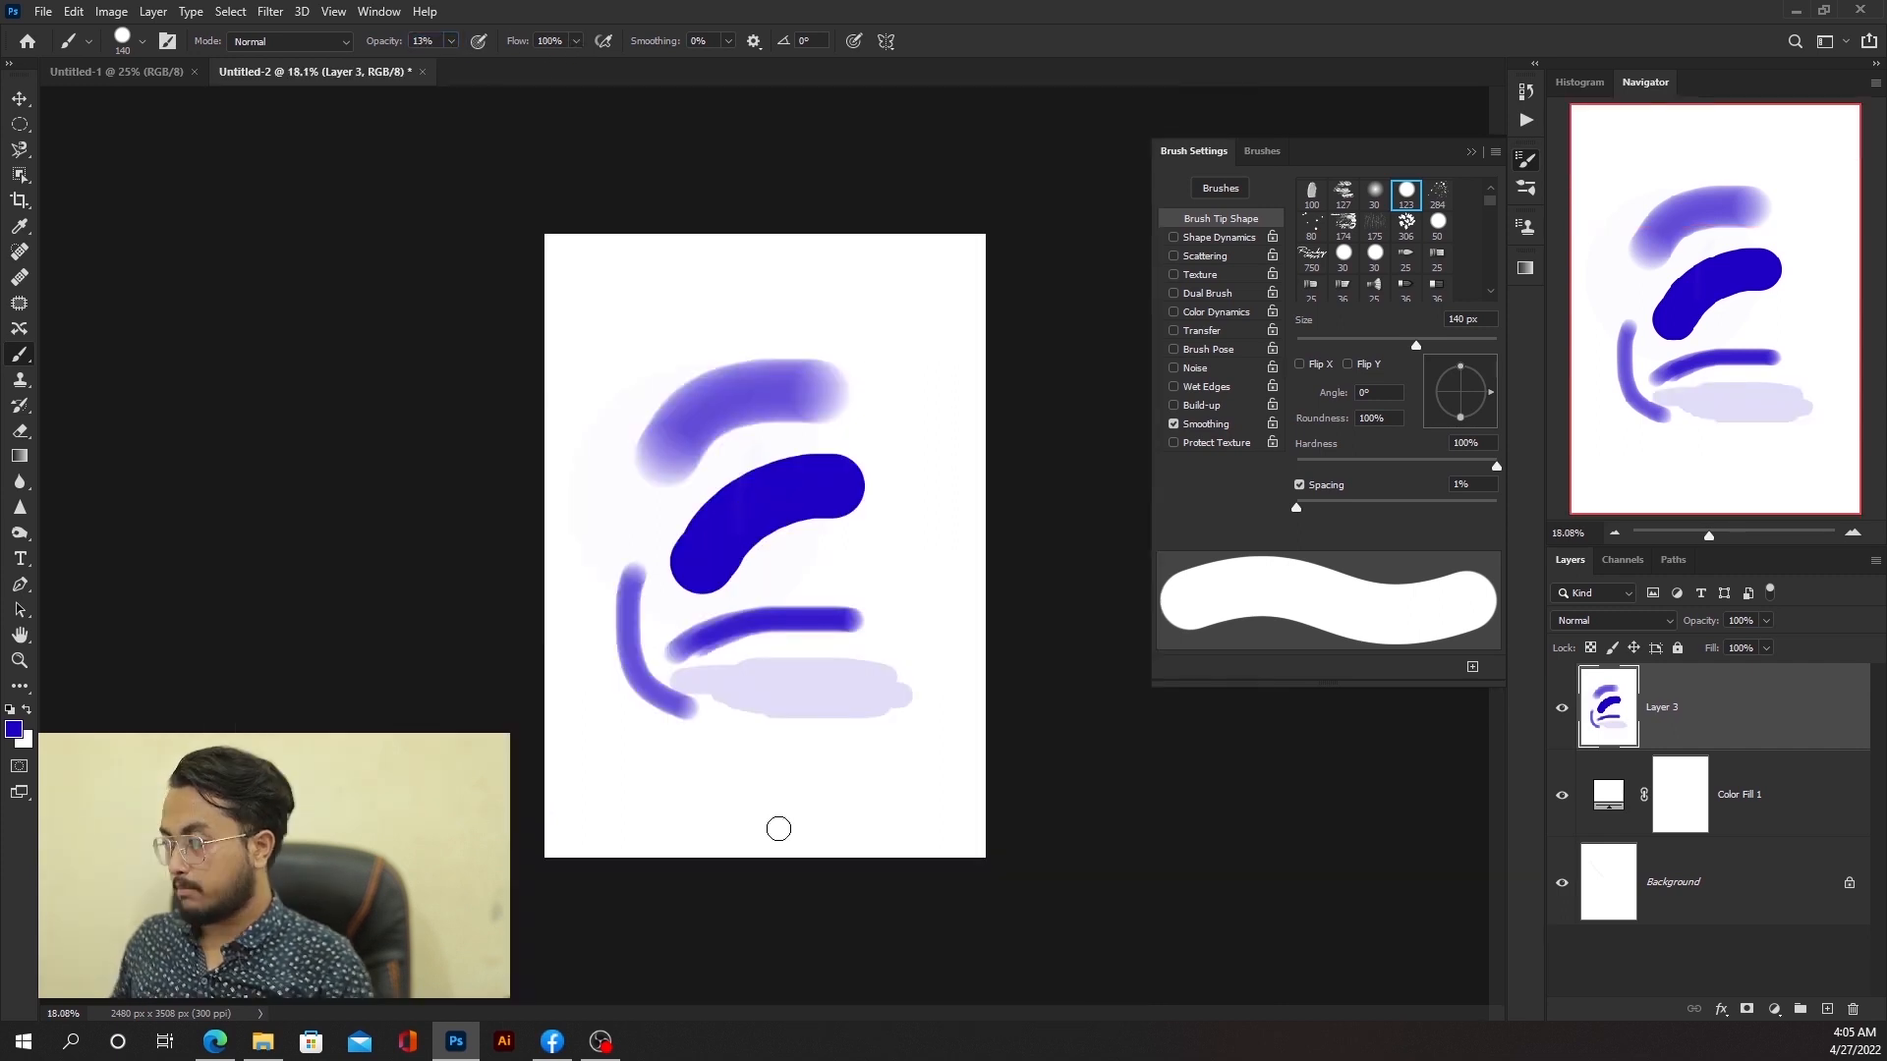
mouse_move(525, 843)
left_mouse_down()
mouse_move(1104, 844)
mouse_move(1095, 918)
mouse_move(538, 930)
mouse_move(1012, 953)
left_mouse_up()
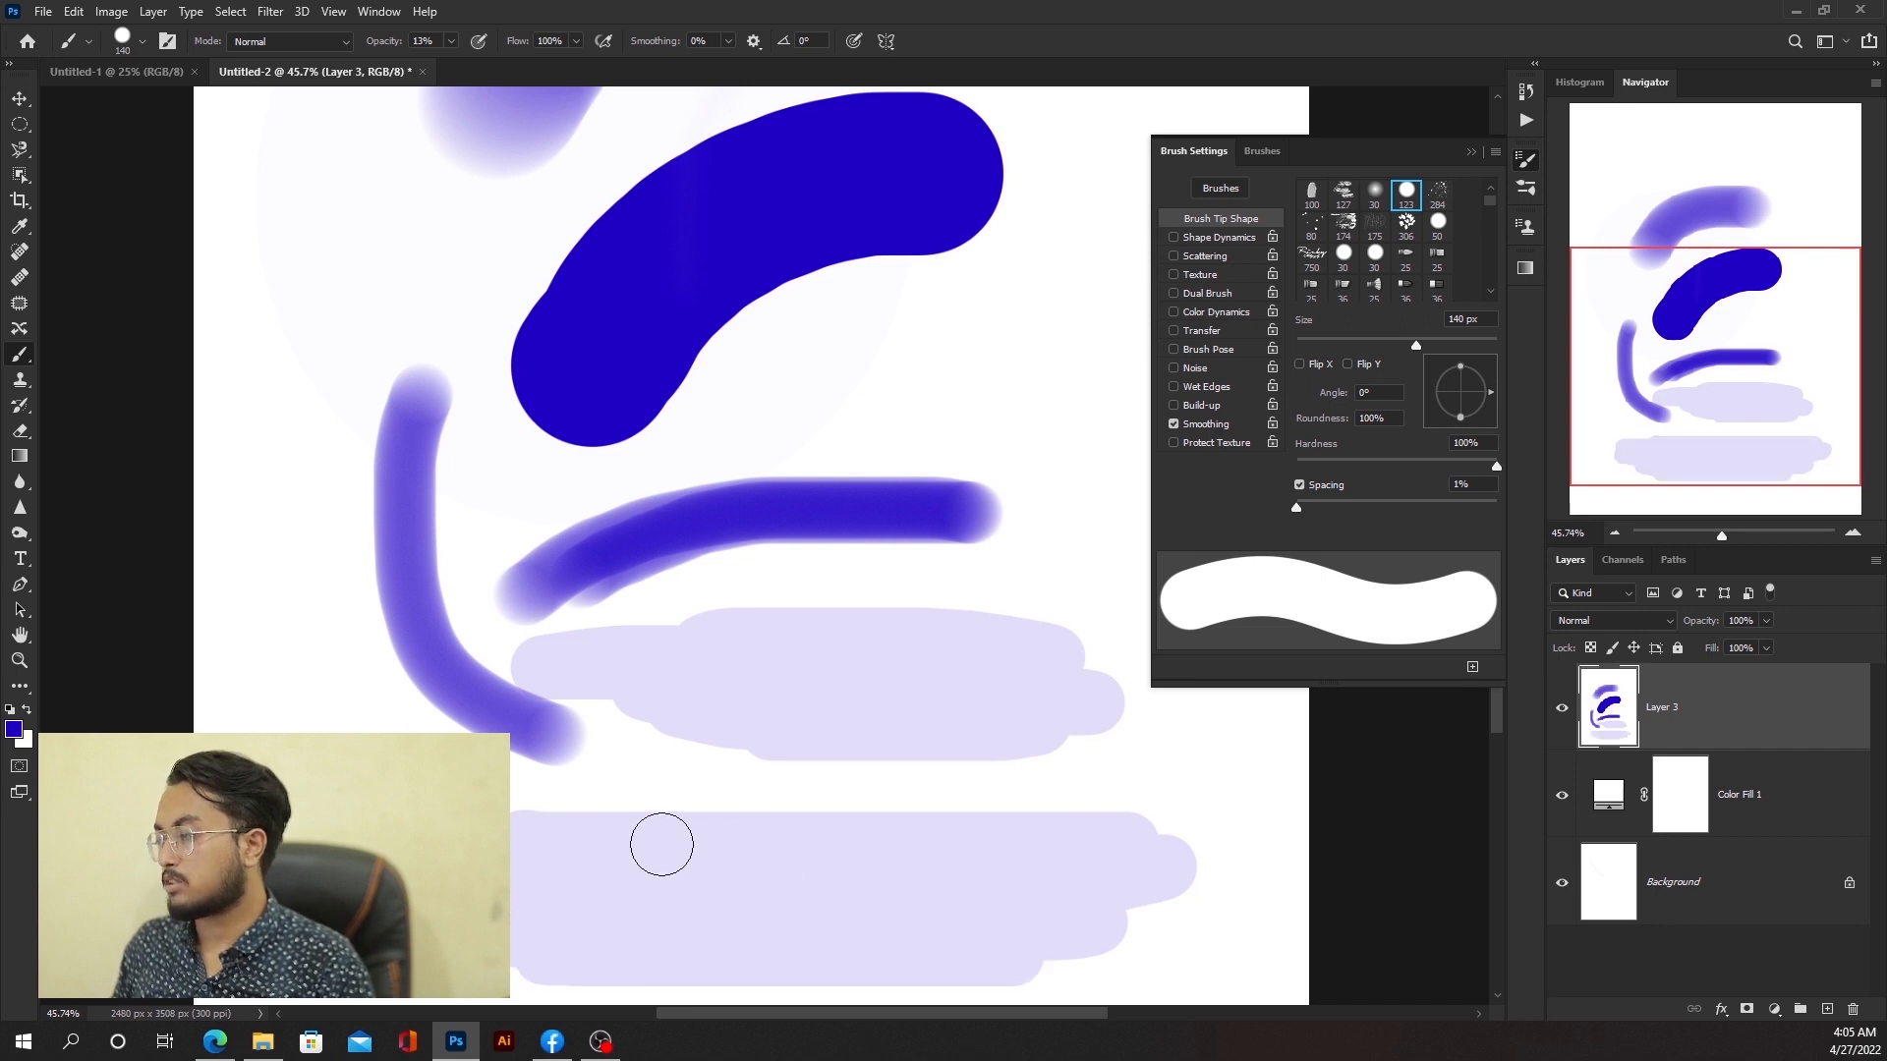
mouse_move(661, 845)
left_mouse_down()
mouse_move(617, 894)
mouse_move(779, 910)
mouse_move(779, 846)
left_mouse_up()
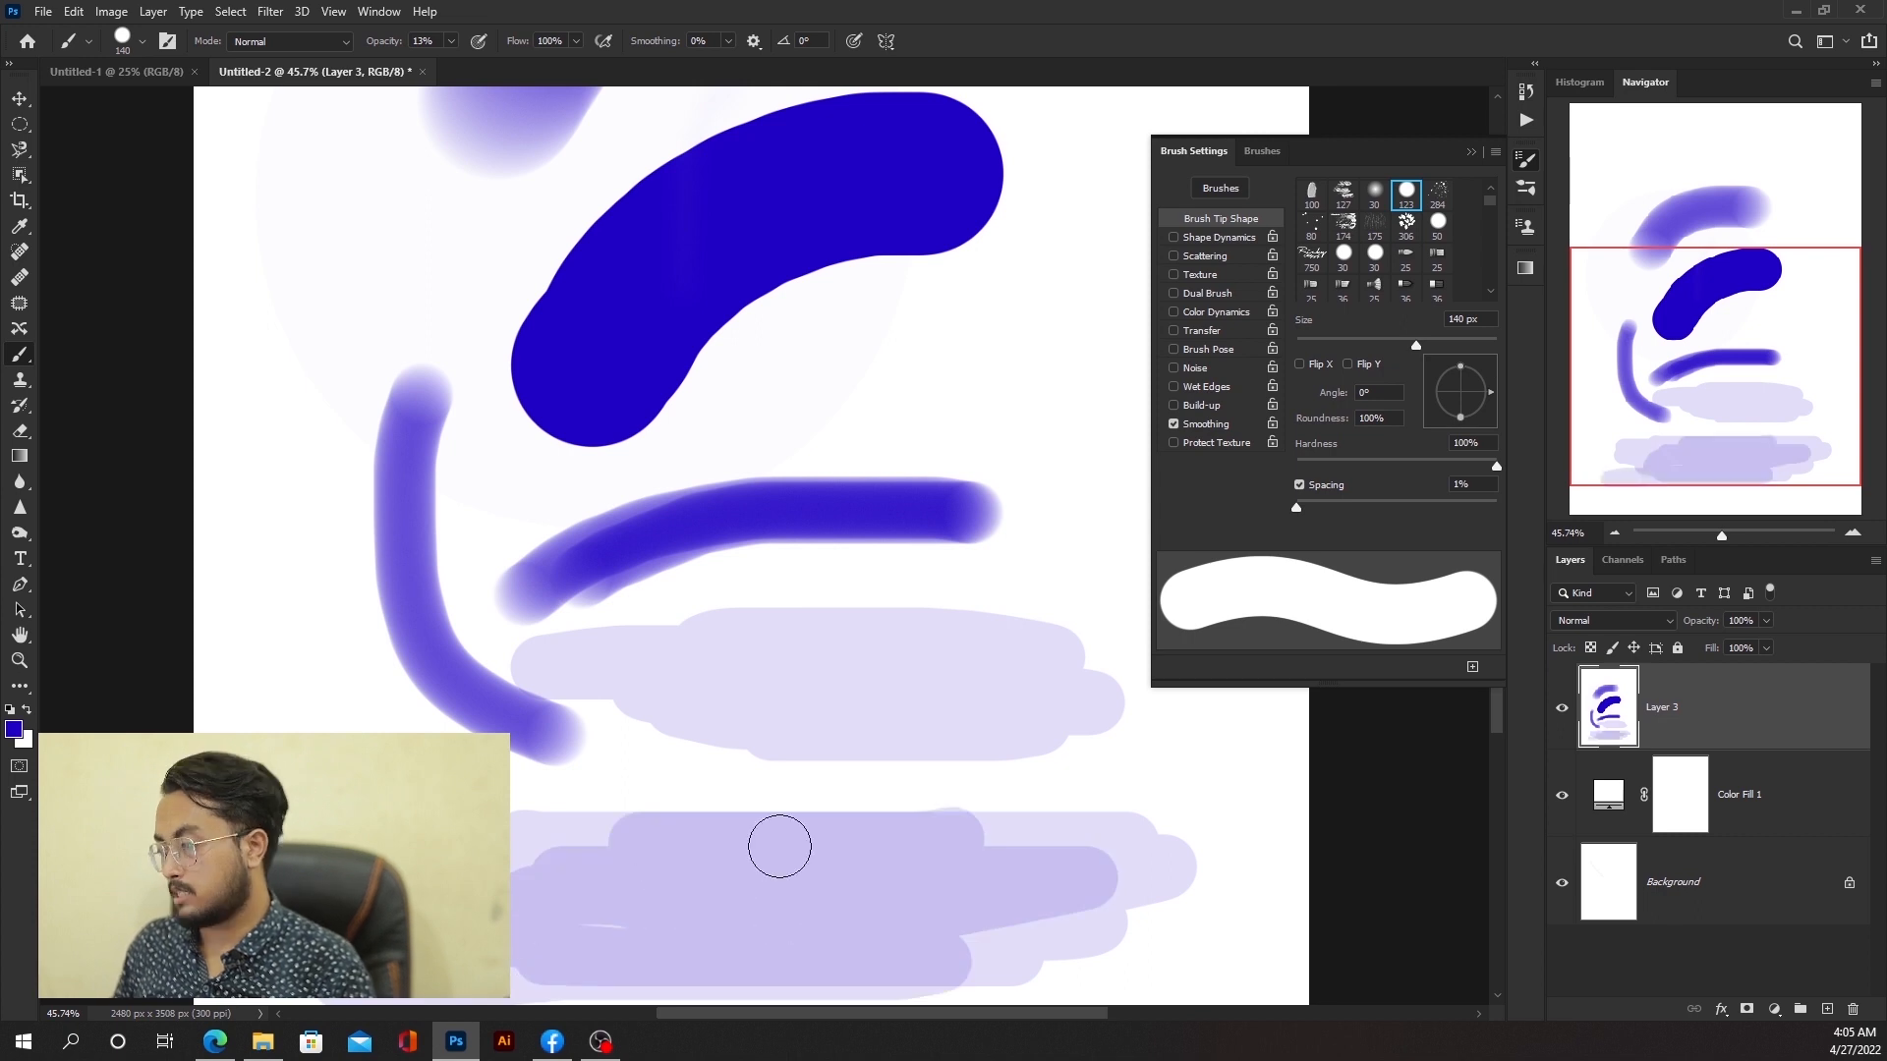
Step: Set the flow to 100% and paint a light horizontal stroke near the top of the canvas
left_click(575, 41)
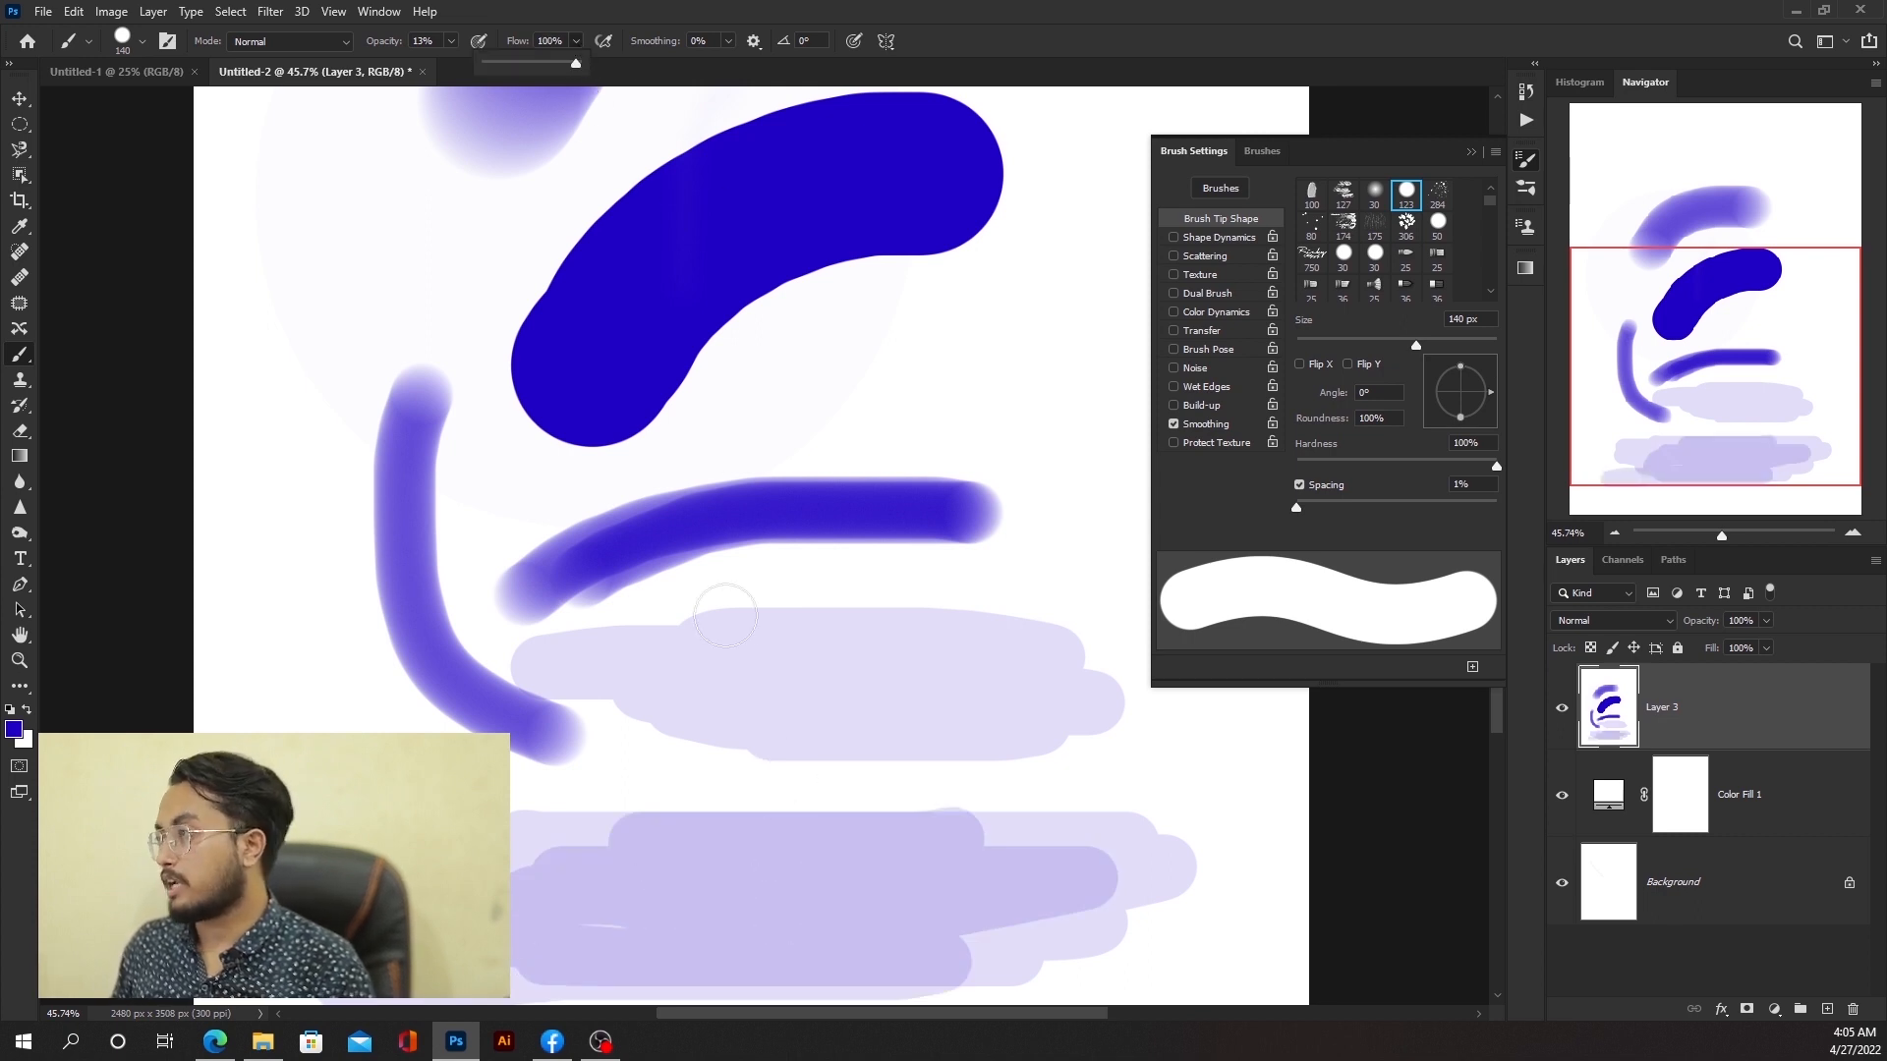
scroll(725, 615, "down", 9)
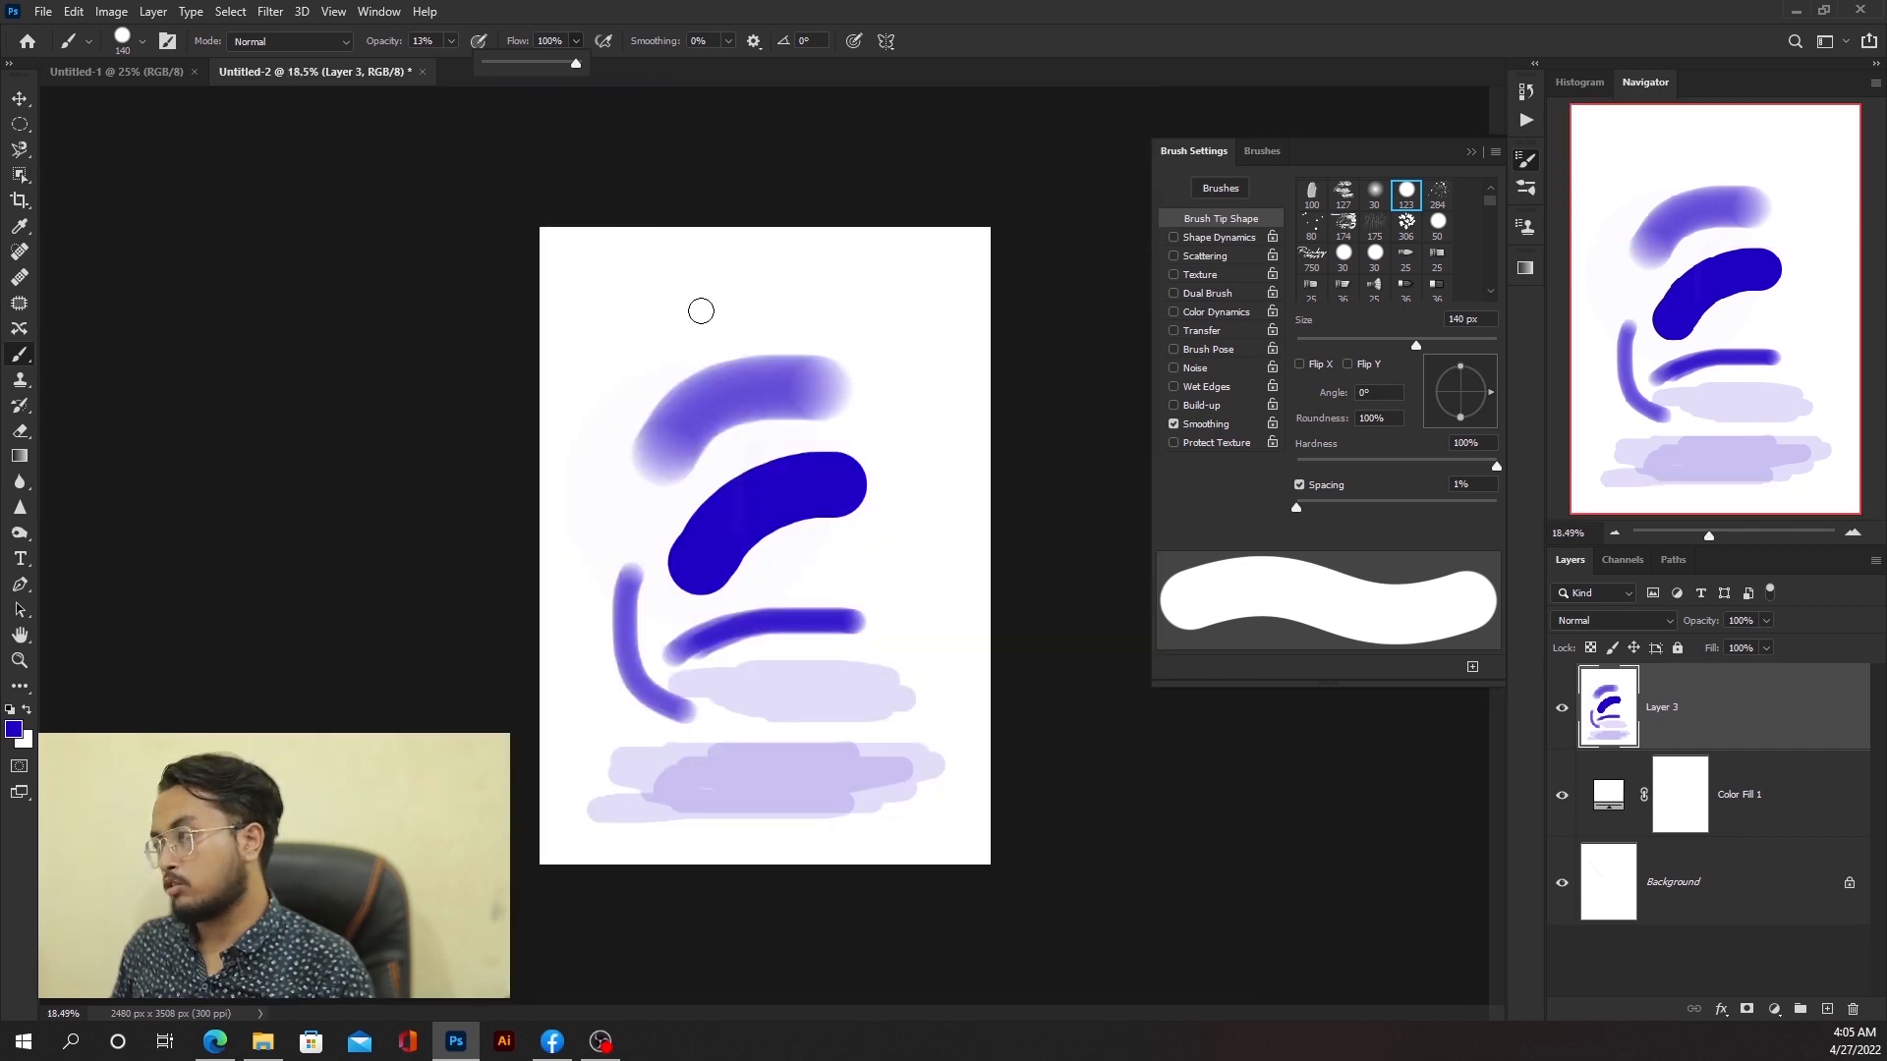
scroll(701, 310, "up", 4)
left_click_drag(488, 197, 858, 171)
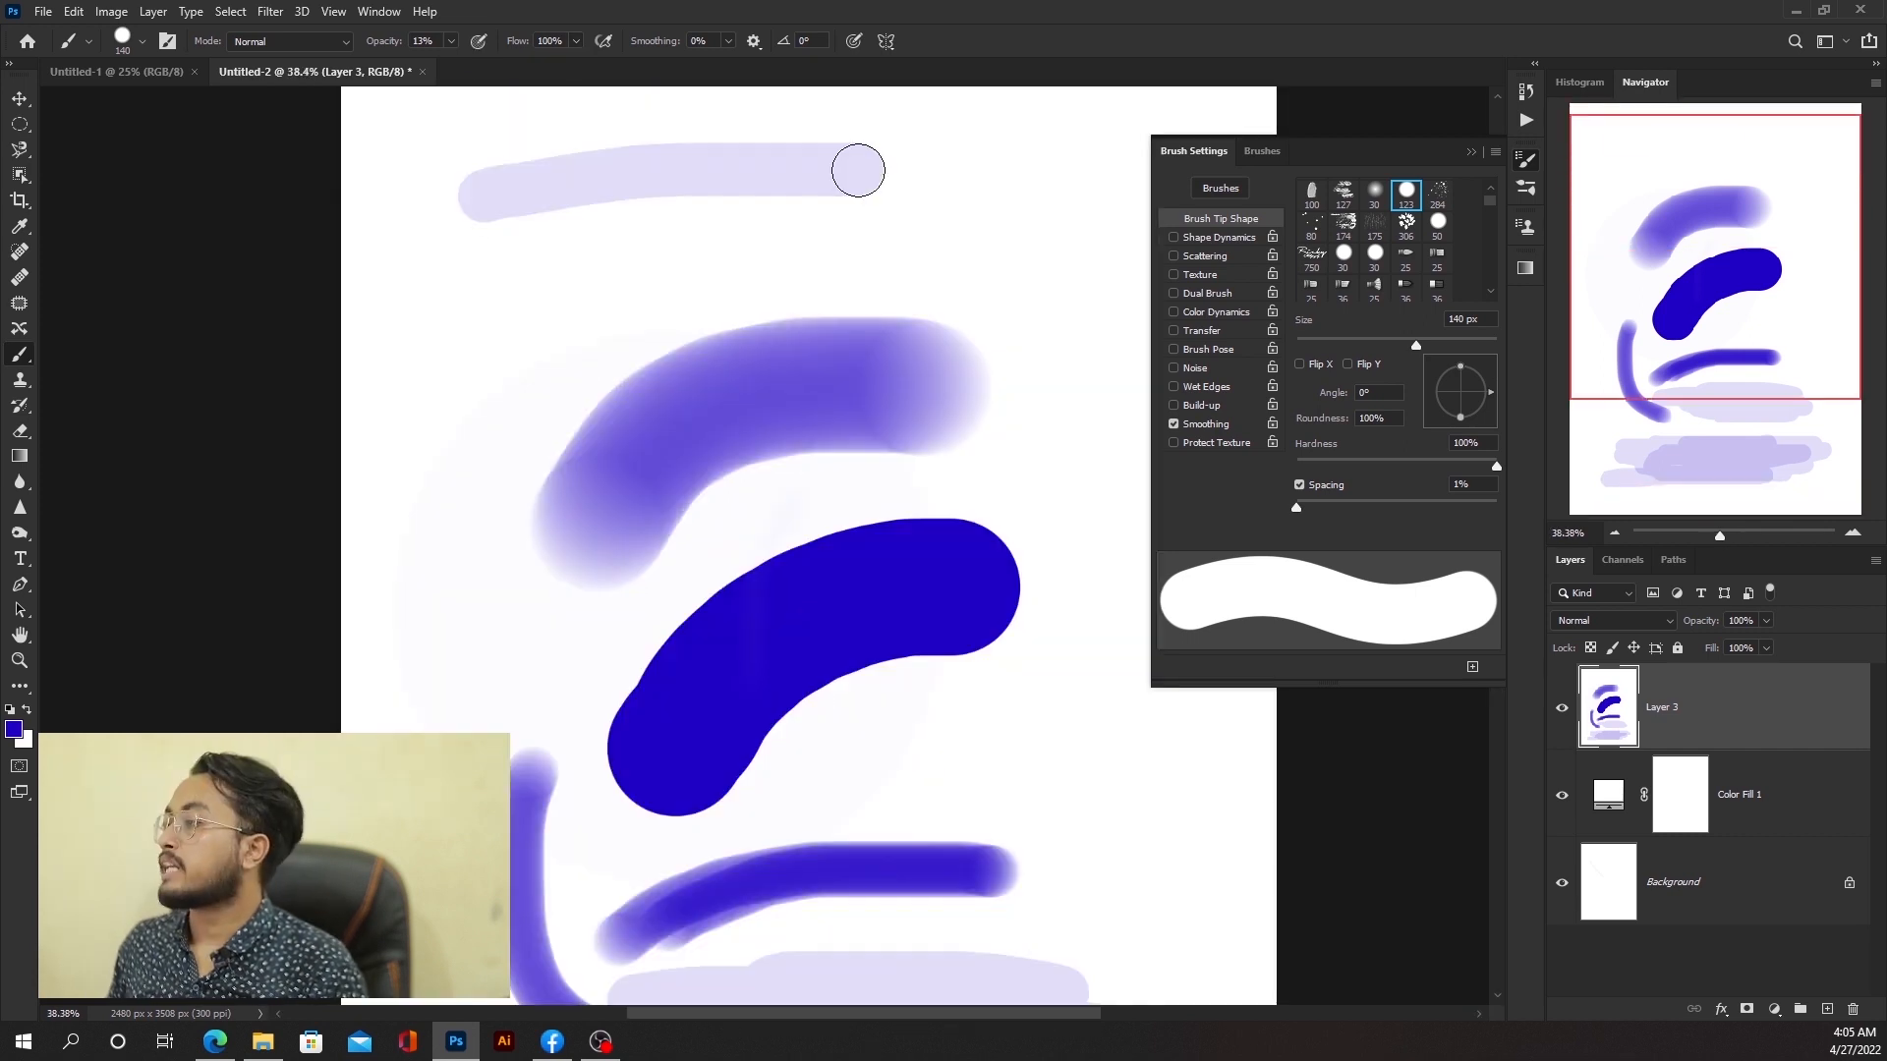
Step: Set the opacity to 100% and paint a solid horizontal stroke across the middle
left_click(451, 42)
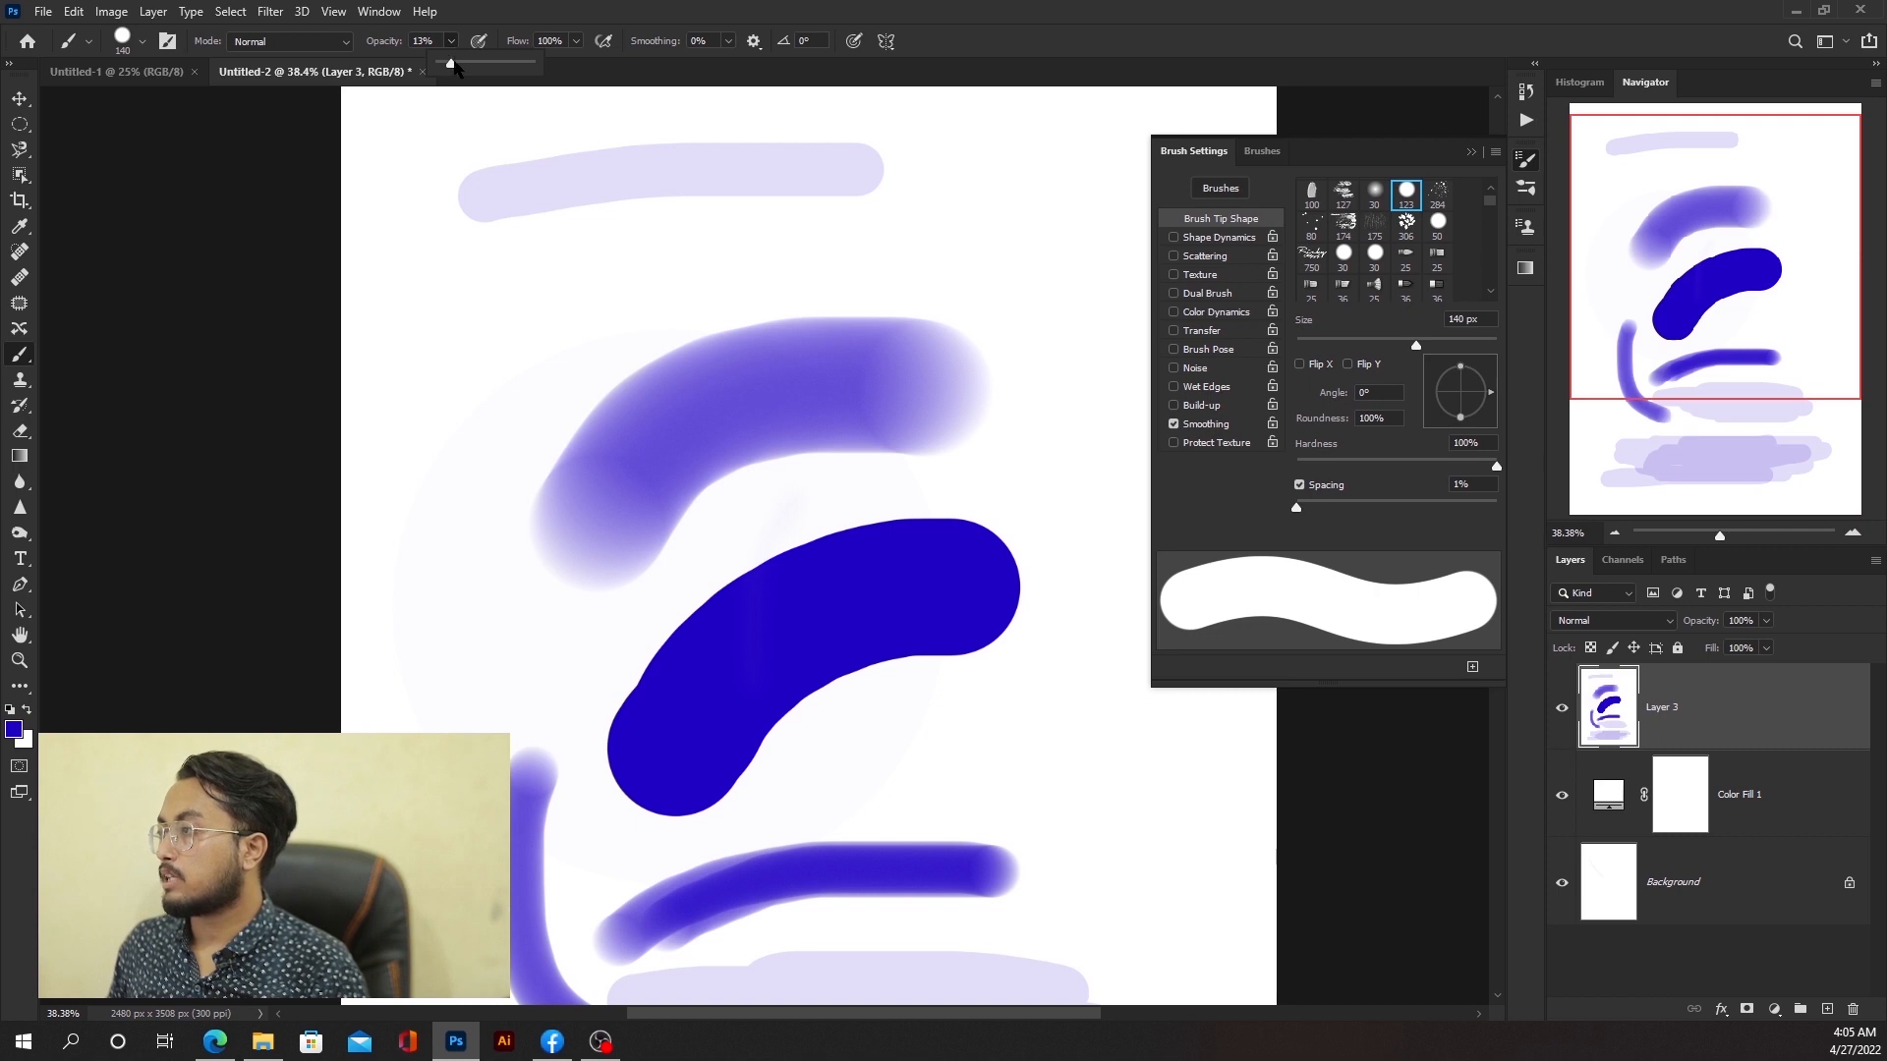
left_click_drag(455, 67, 529, 64)
scroll(960, 446, "down", 8)
scroll(952, 531, "up", 6)
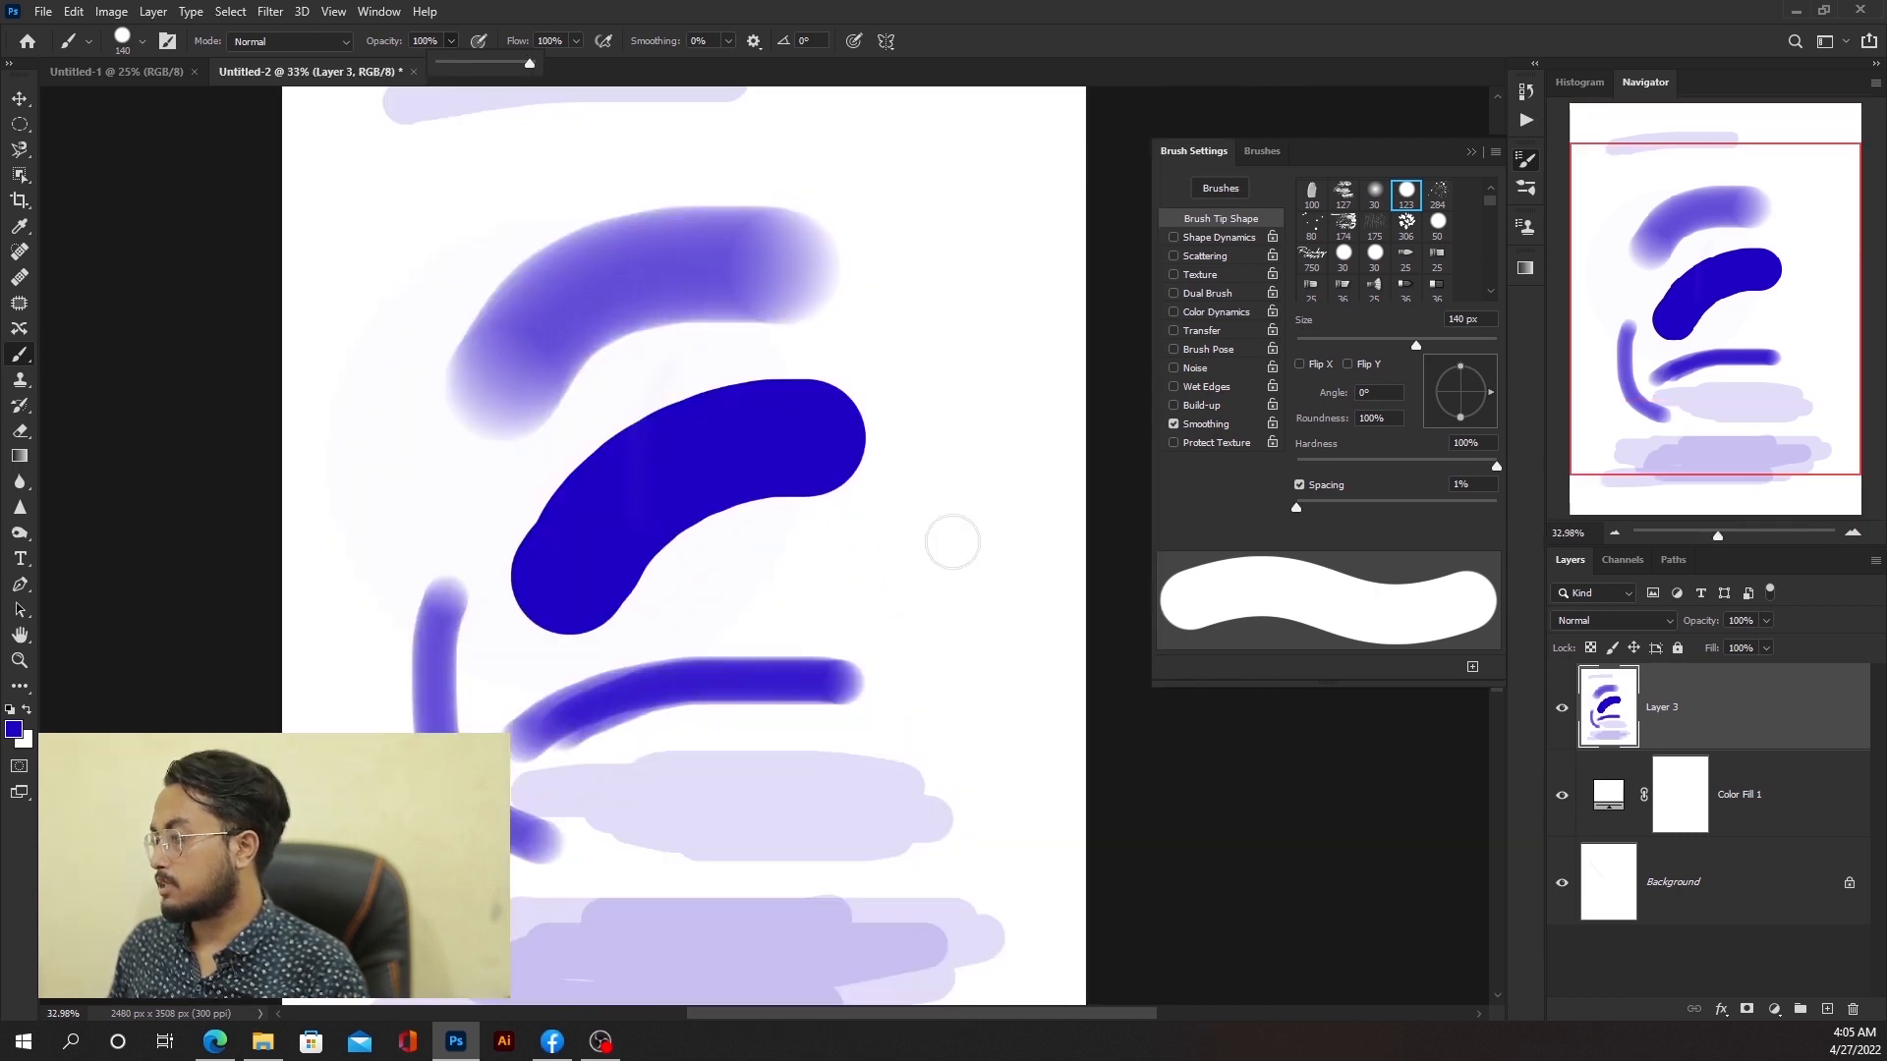
scroll(952, 542, "up", 4)
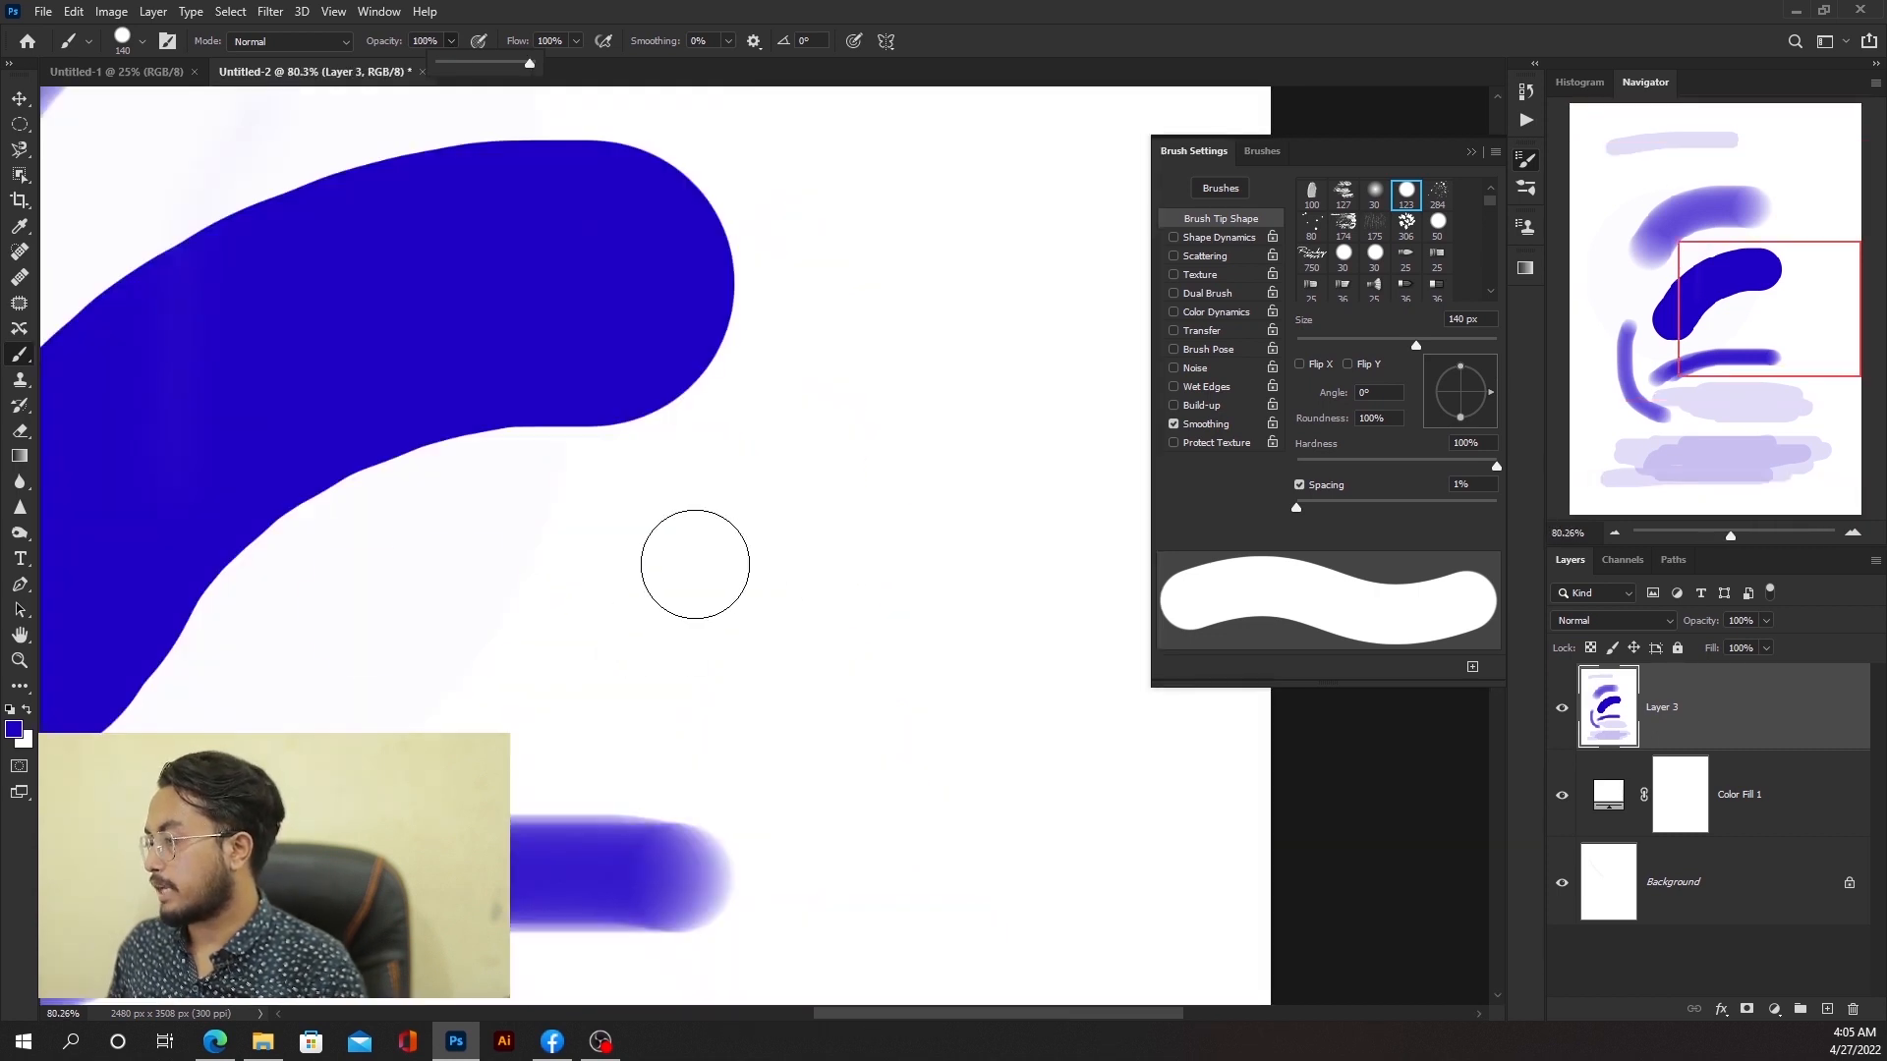
left_click_drag(364, 603, 1111, 594)
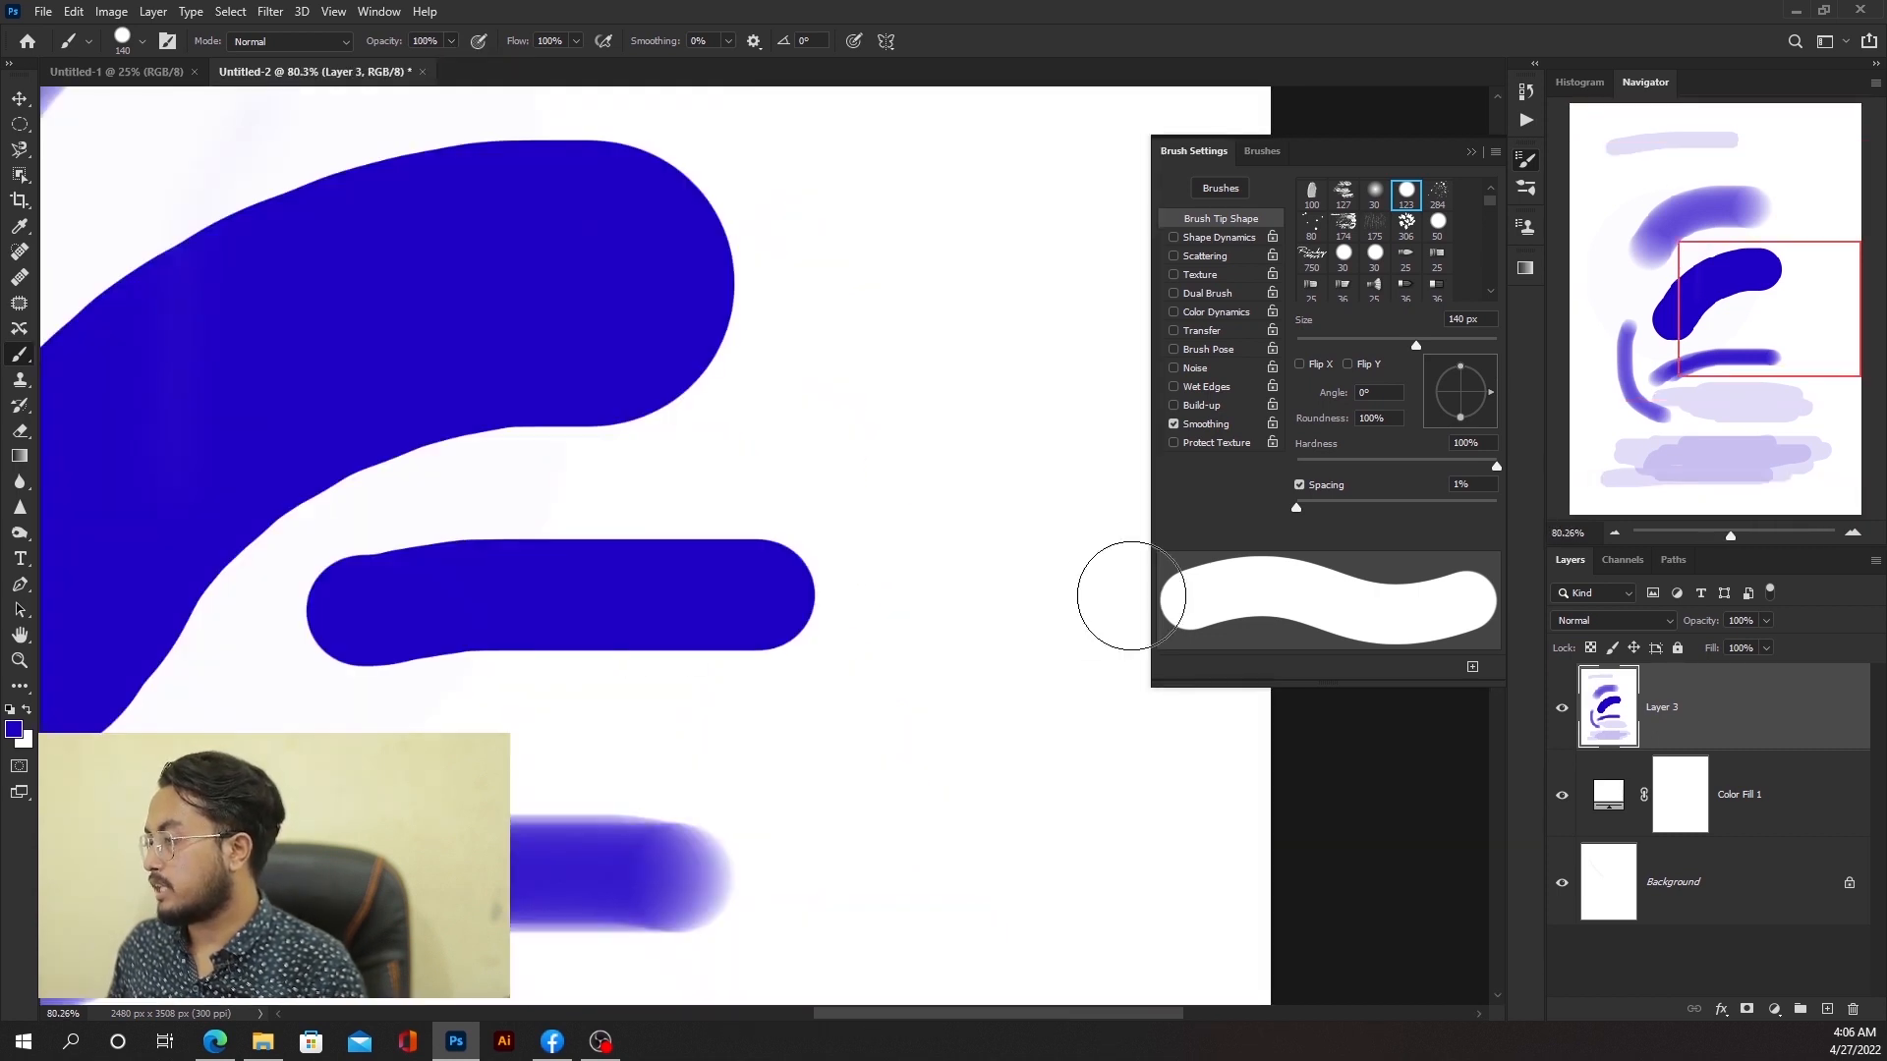
Step: Set the flow to 1% and delete the painted Layer 3
left_click(577, 40)
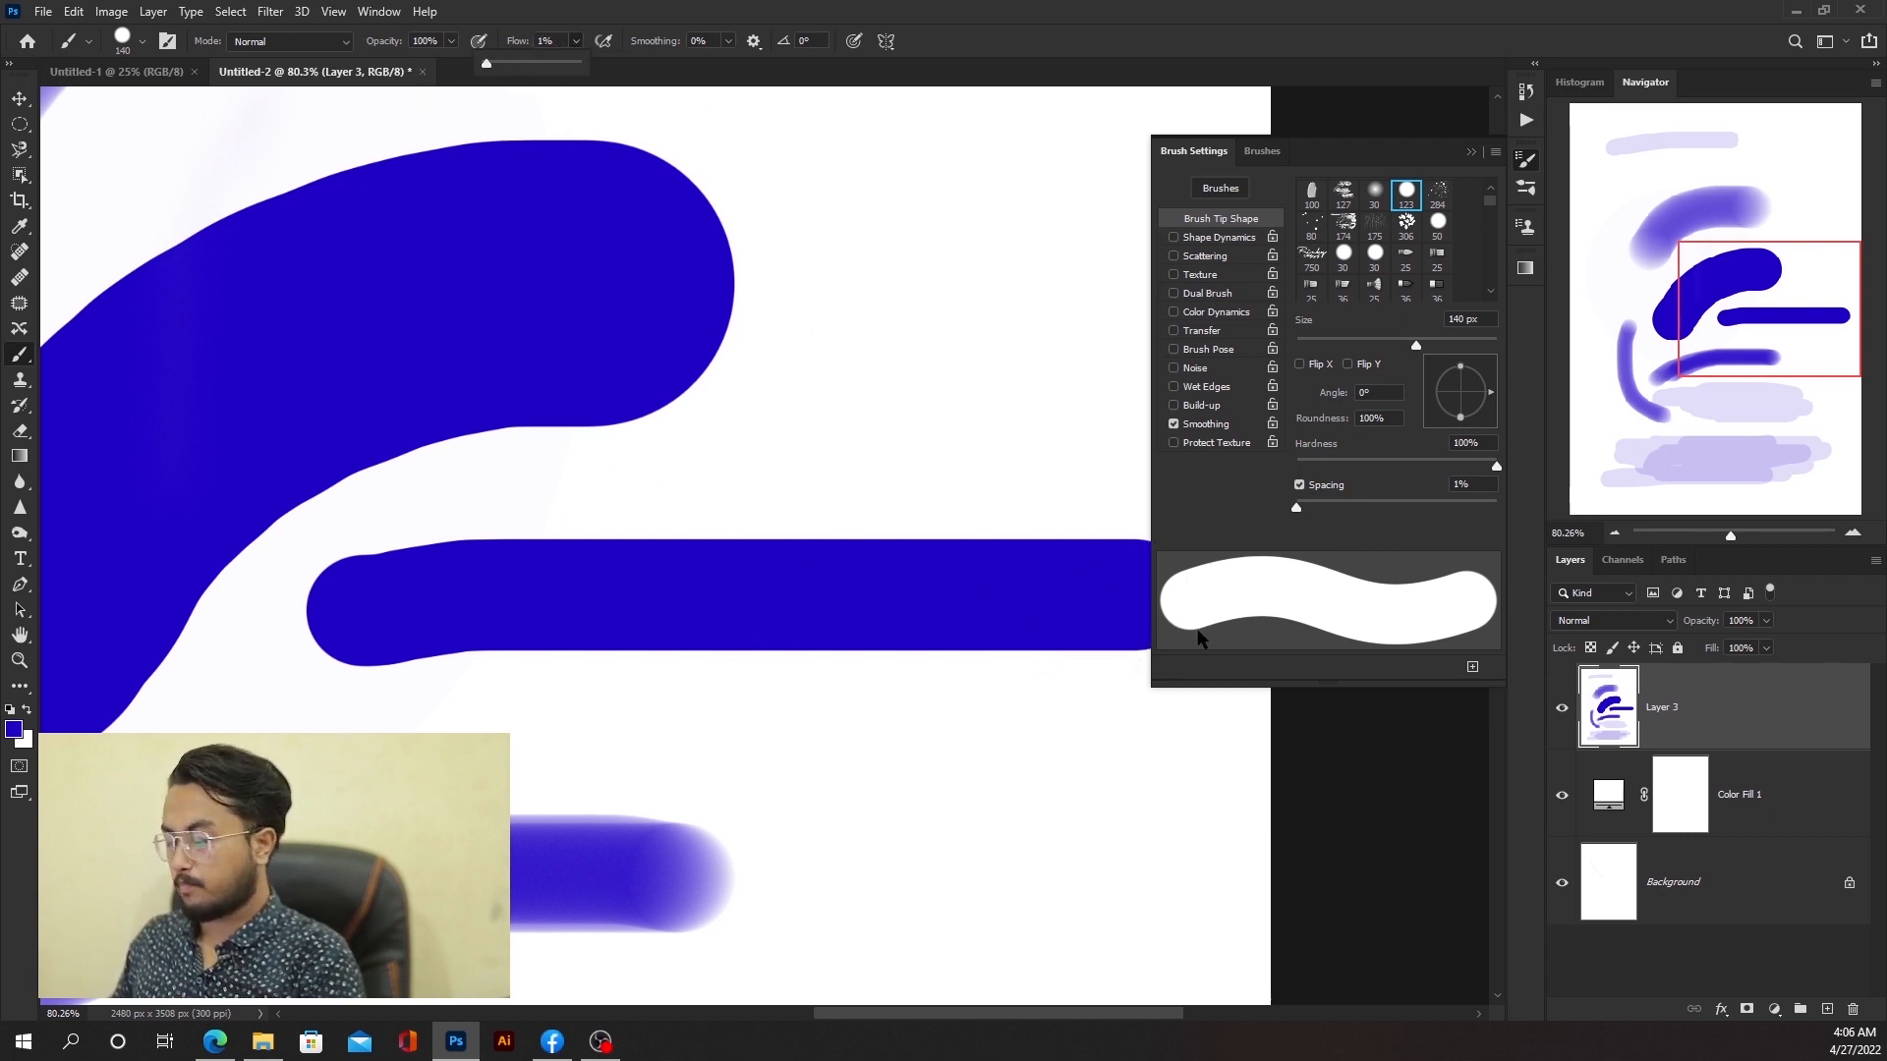
left_click(1692, 702)
key("Delete")
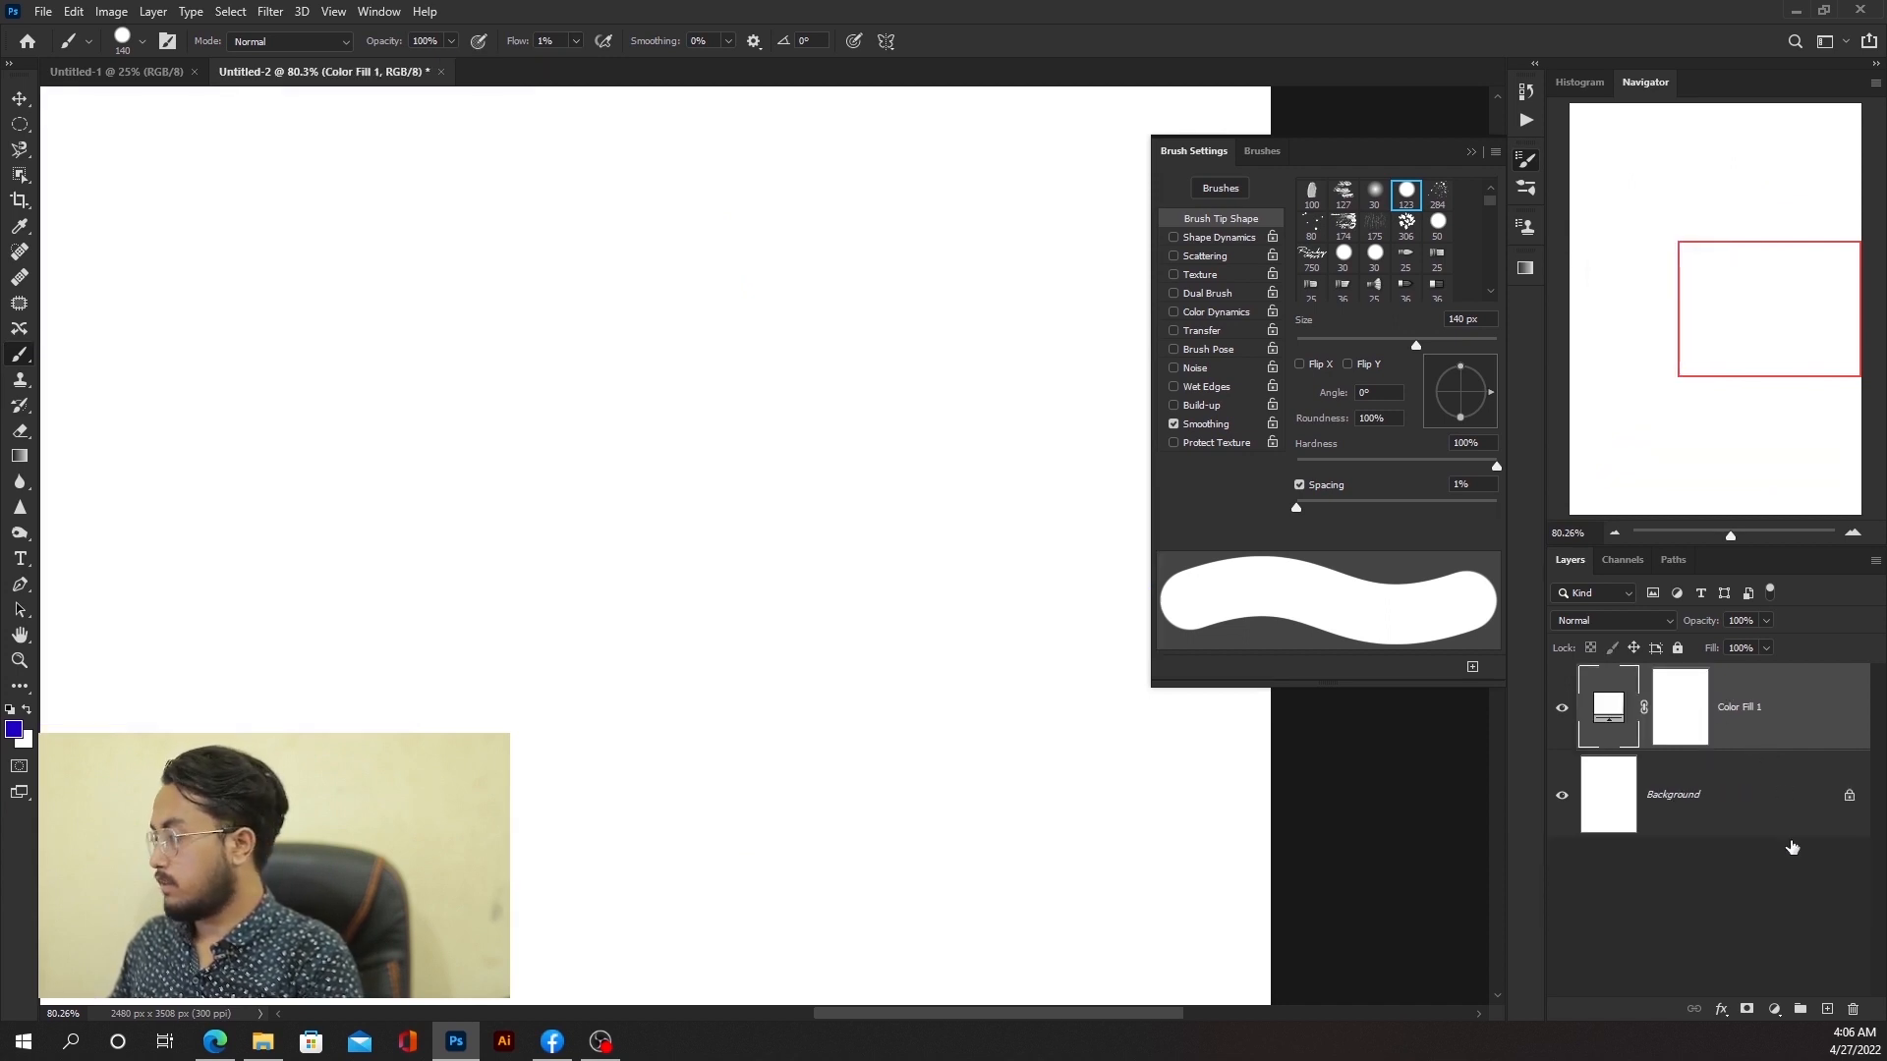
Step: Create a new layer and paint three curved, crossing strokes on it with the 1% flow brush
left_click(1828, 1009)
scroll(828, 523, "down", 5)
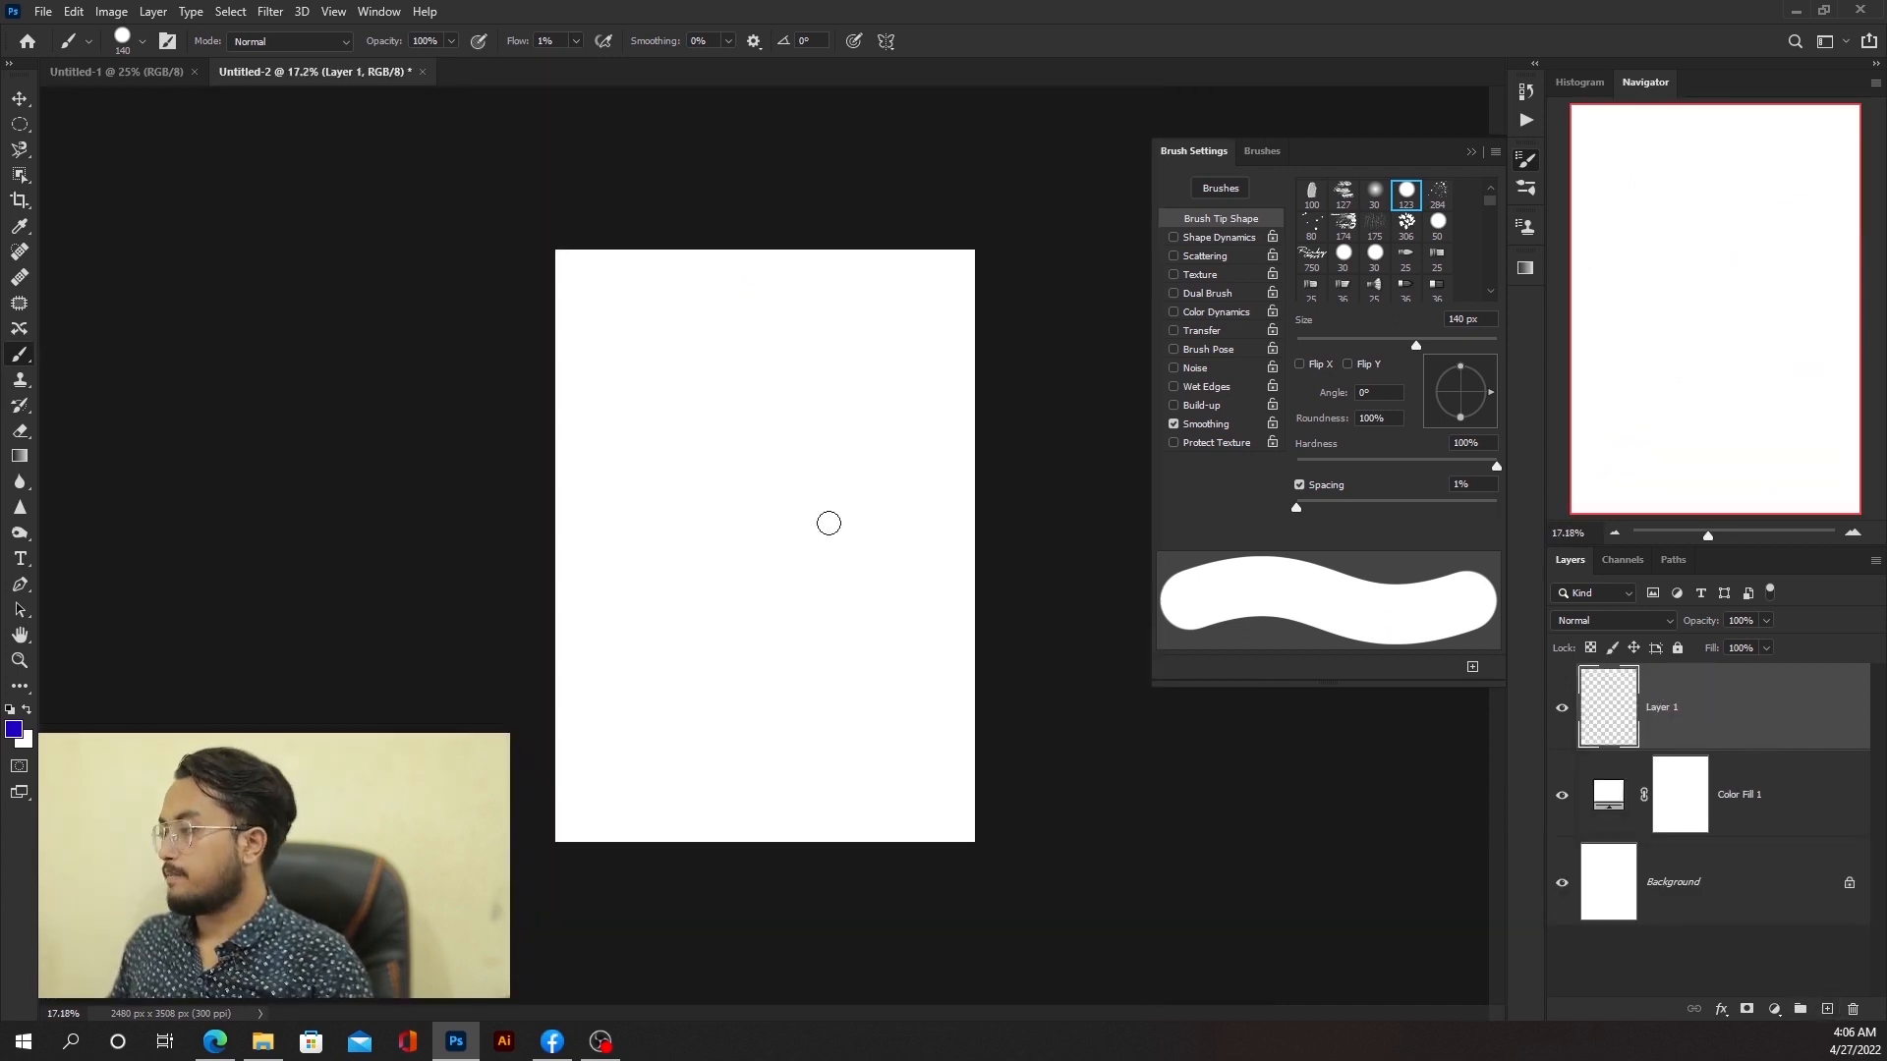
scroll(674, 421, "up", 4)
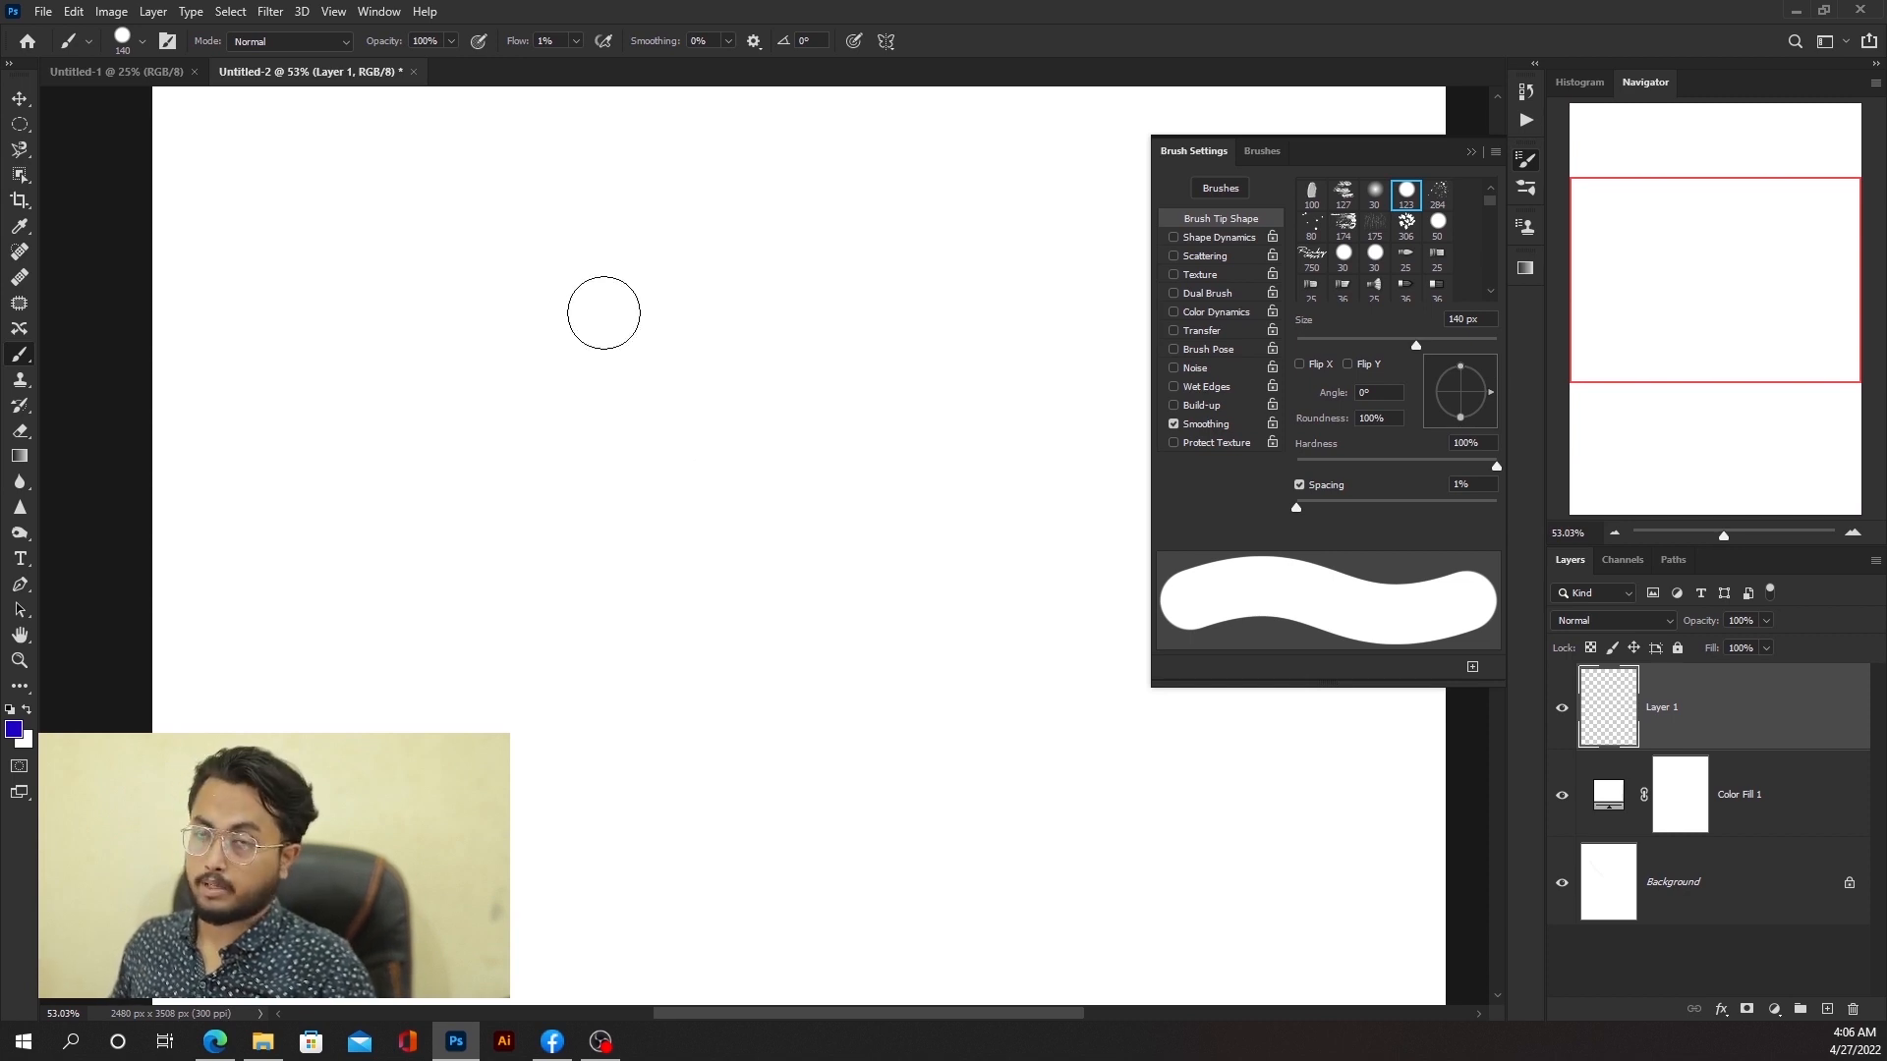
mouse_move(395, 542)
left_mouse_down()
mouse_move(671, 205)
mouse_move(869, 138)
left_mouse_up()
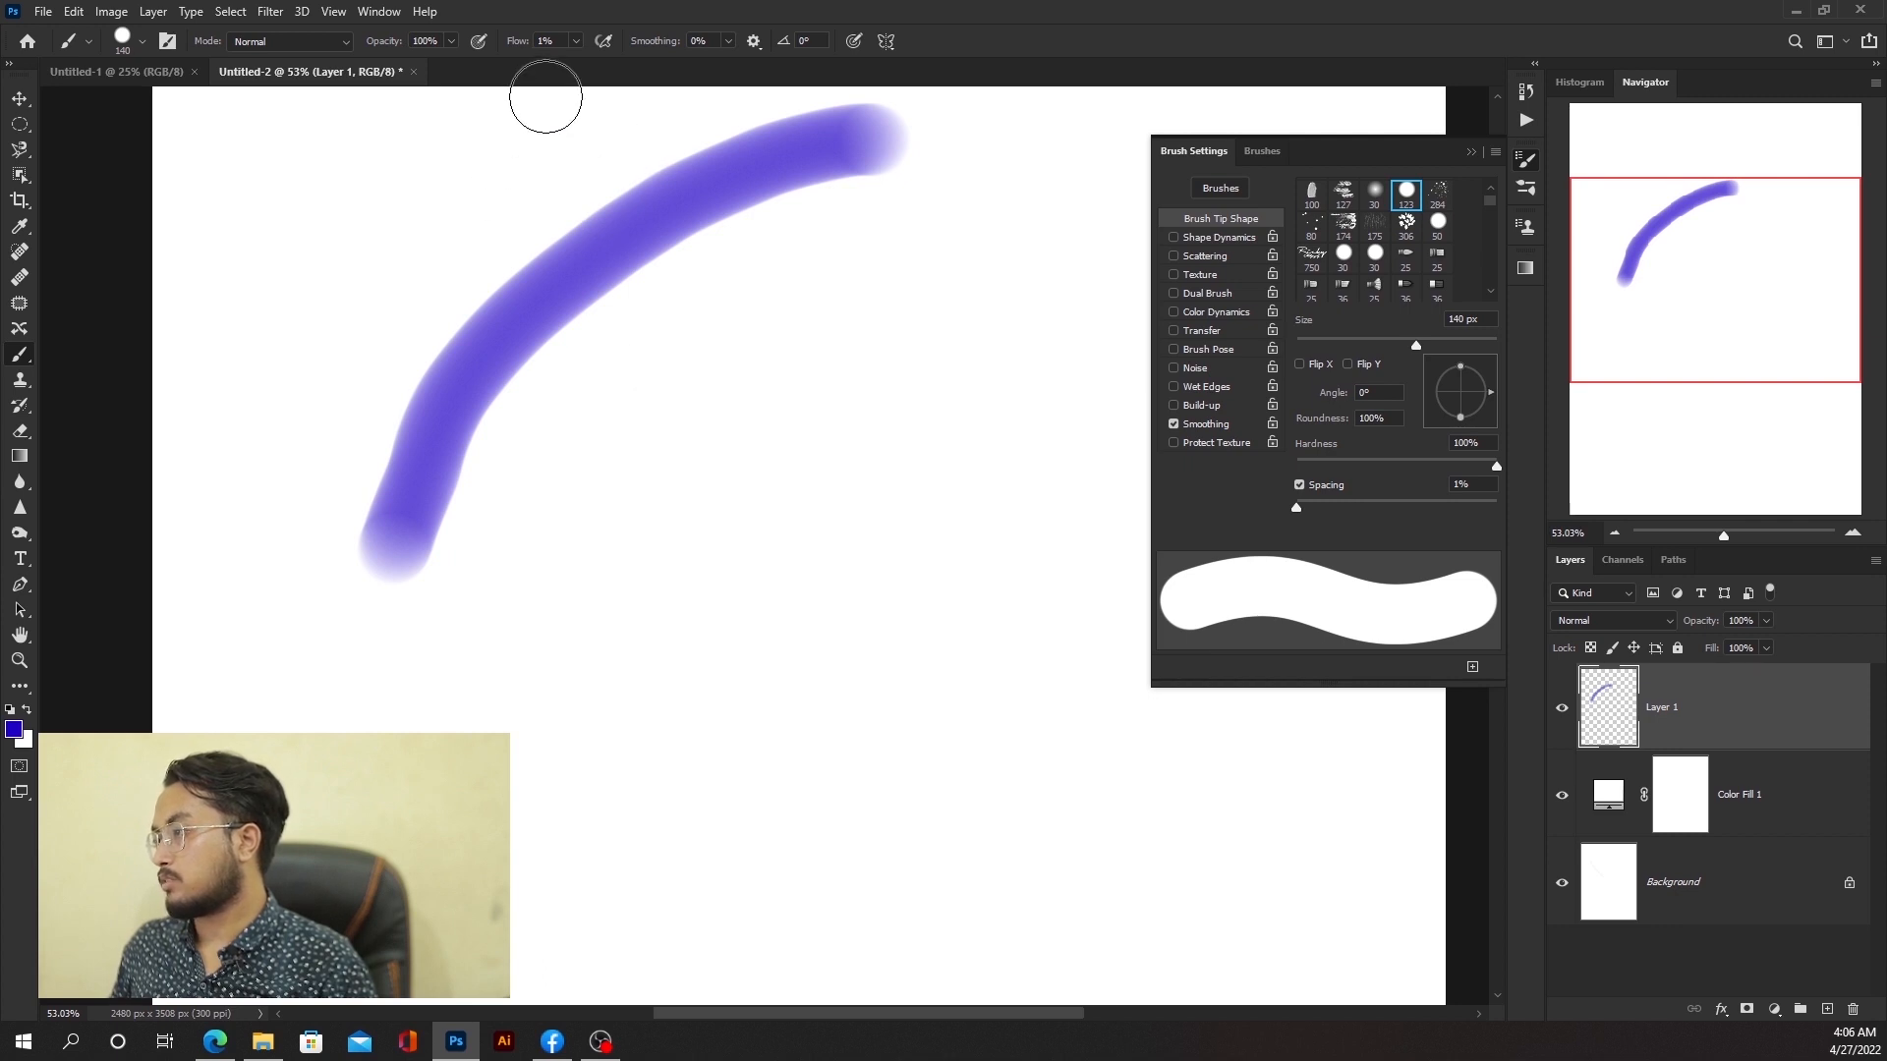
left_click_drag(525, 127, 582, 575)
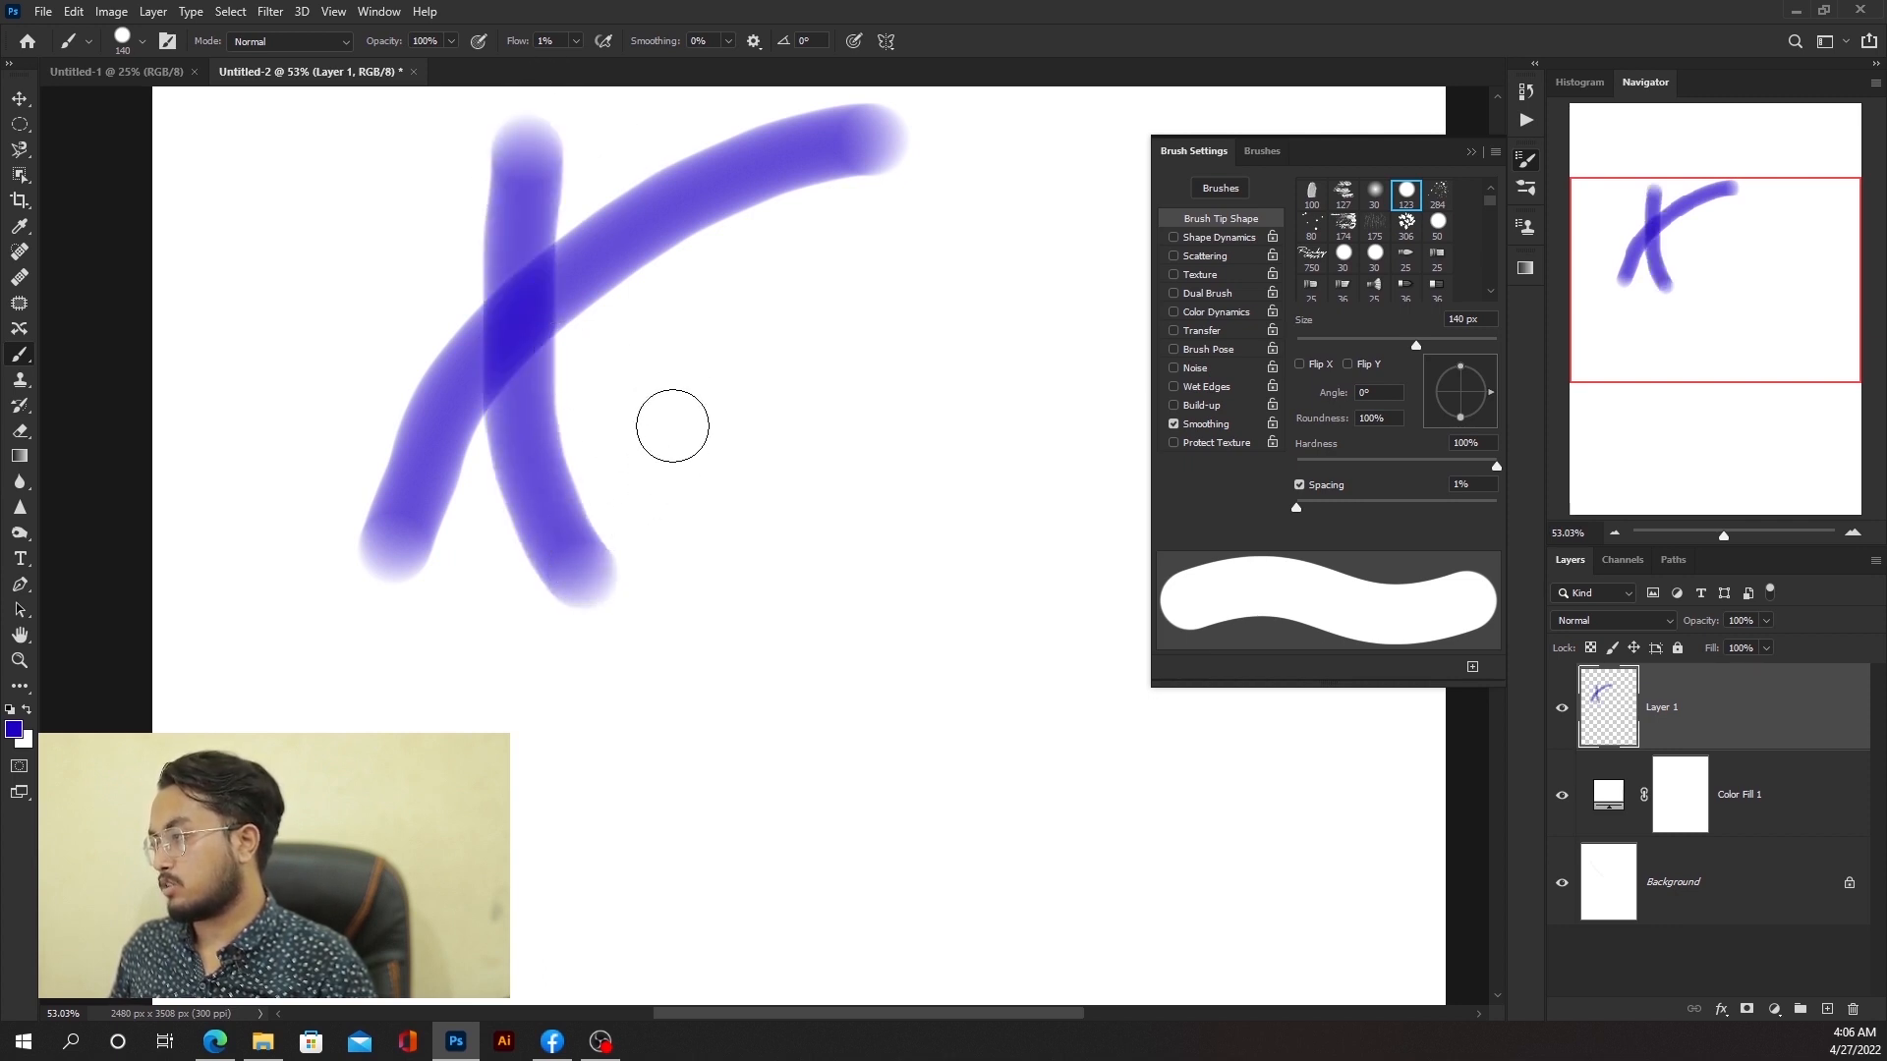
mouse_move(666, 438)
left_mouse_down()
mouse_move(882, 300)
mouse_move(919, 306)
mouse_move(869, 299)
mouse_move(667, 417)
mouse_move(900, 308)
mouse_move(866, 302)
mouse_move(831, 339)
left_mouse_up()
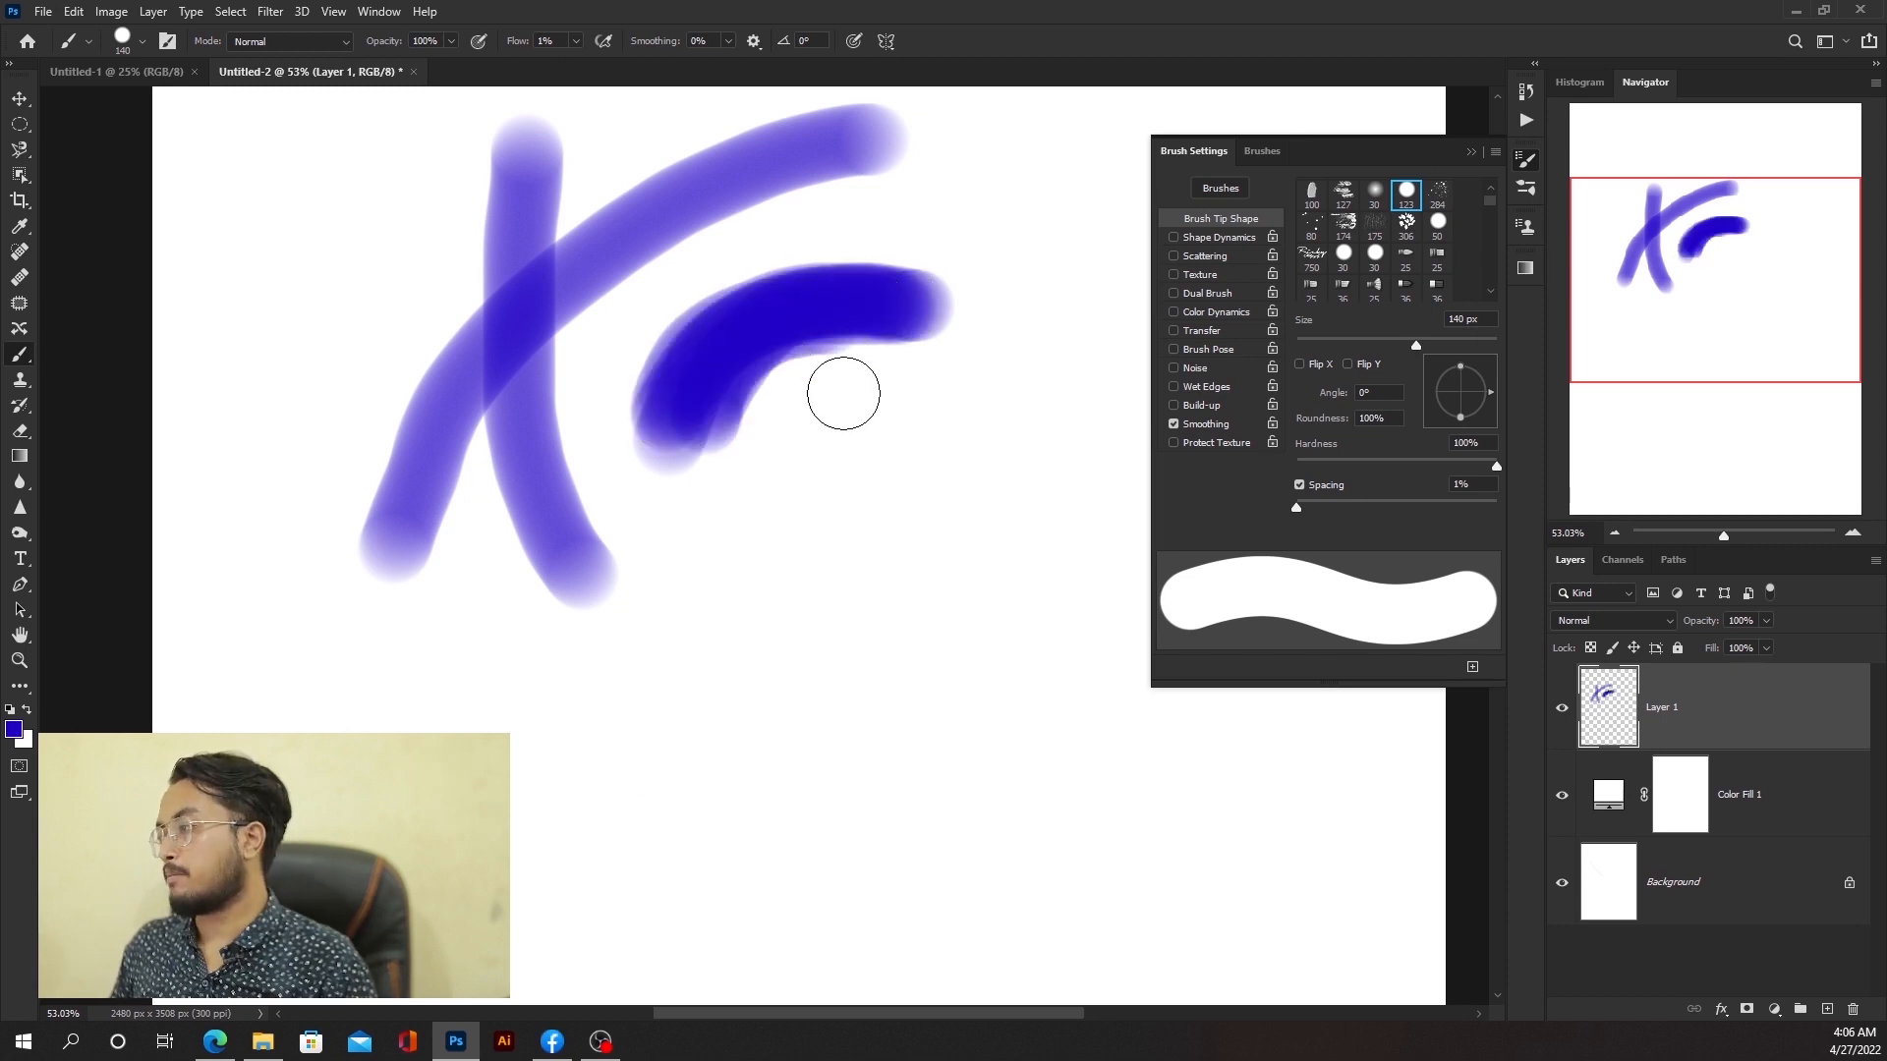